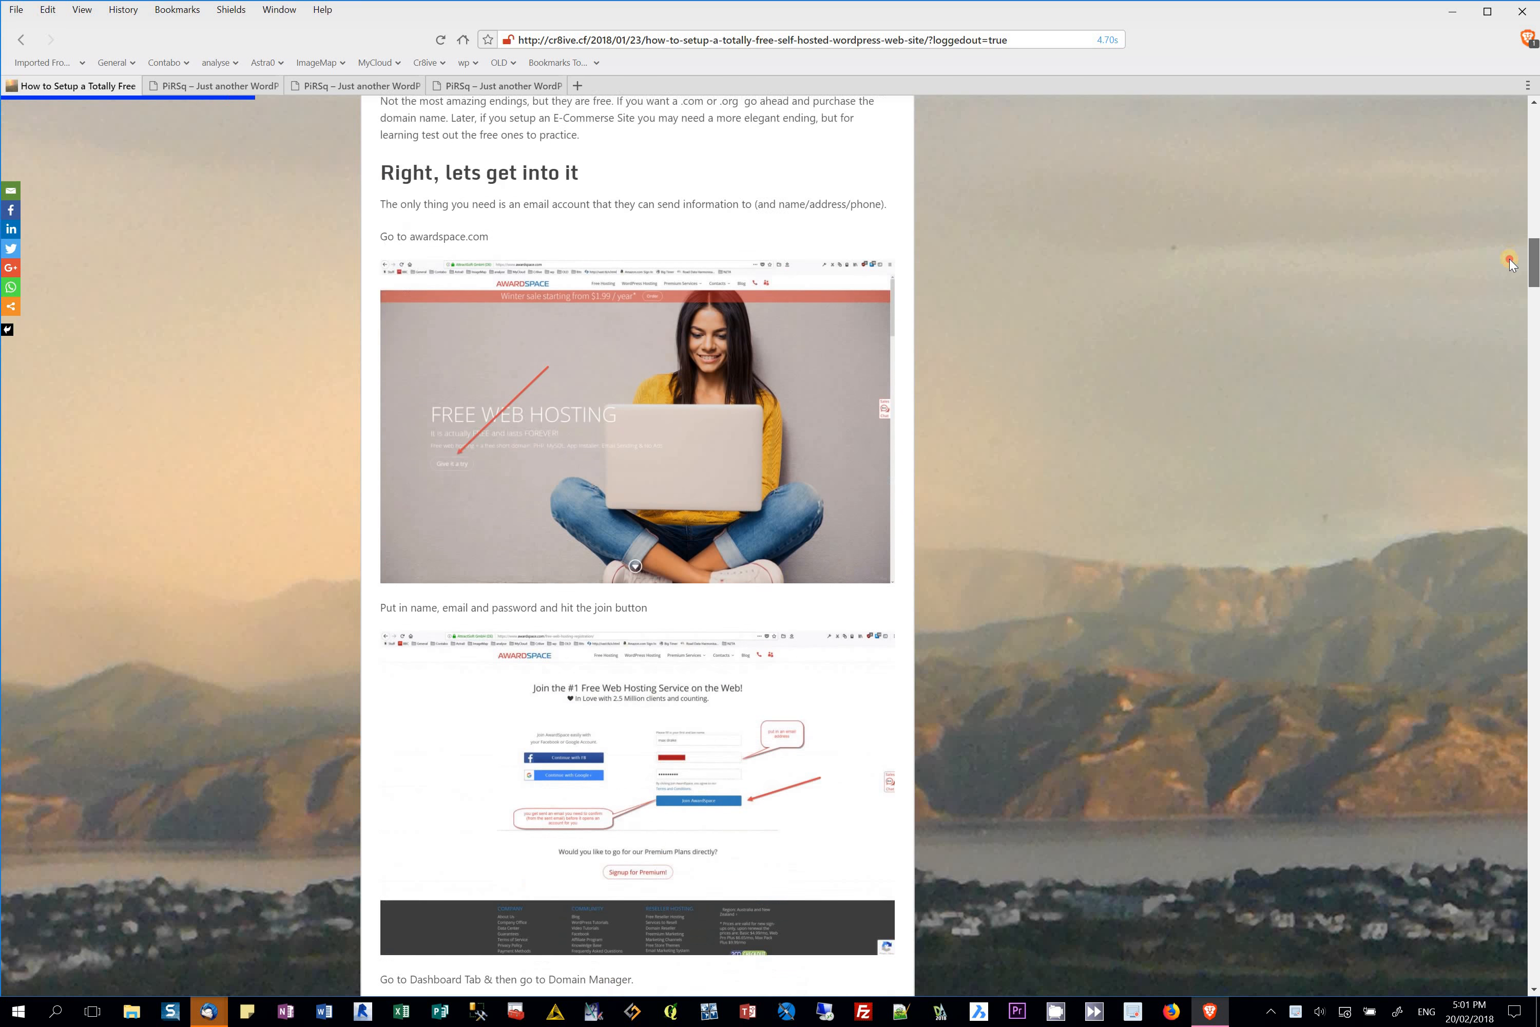
Step: Scroll through the tutorial article and return to its top
{"action": "scroll", "coordinate": [1493, 319], "scroll_direction": "down", "scroll_amount": 15}
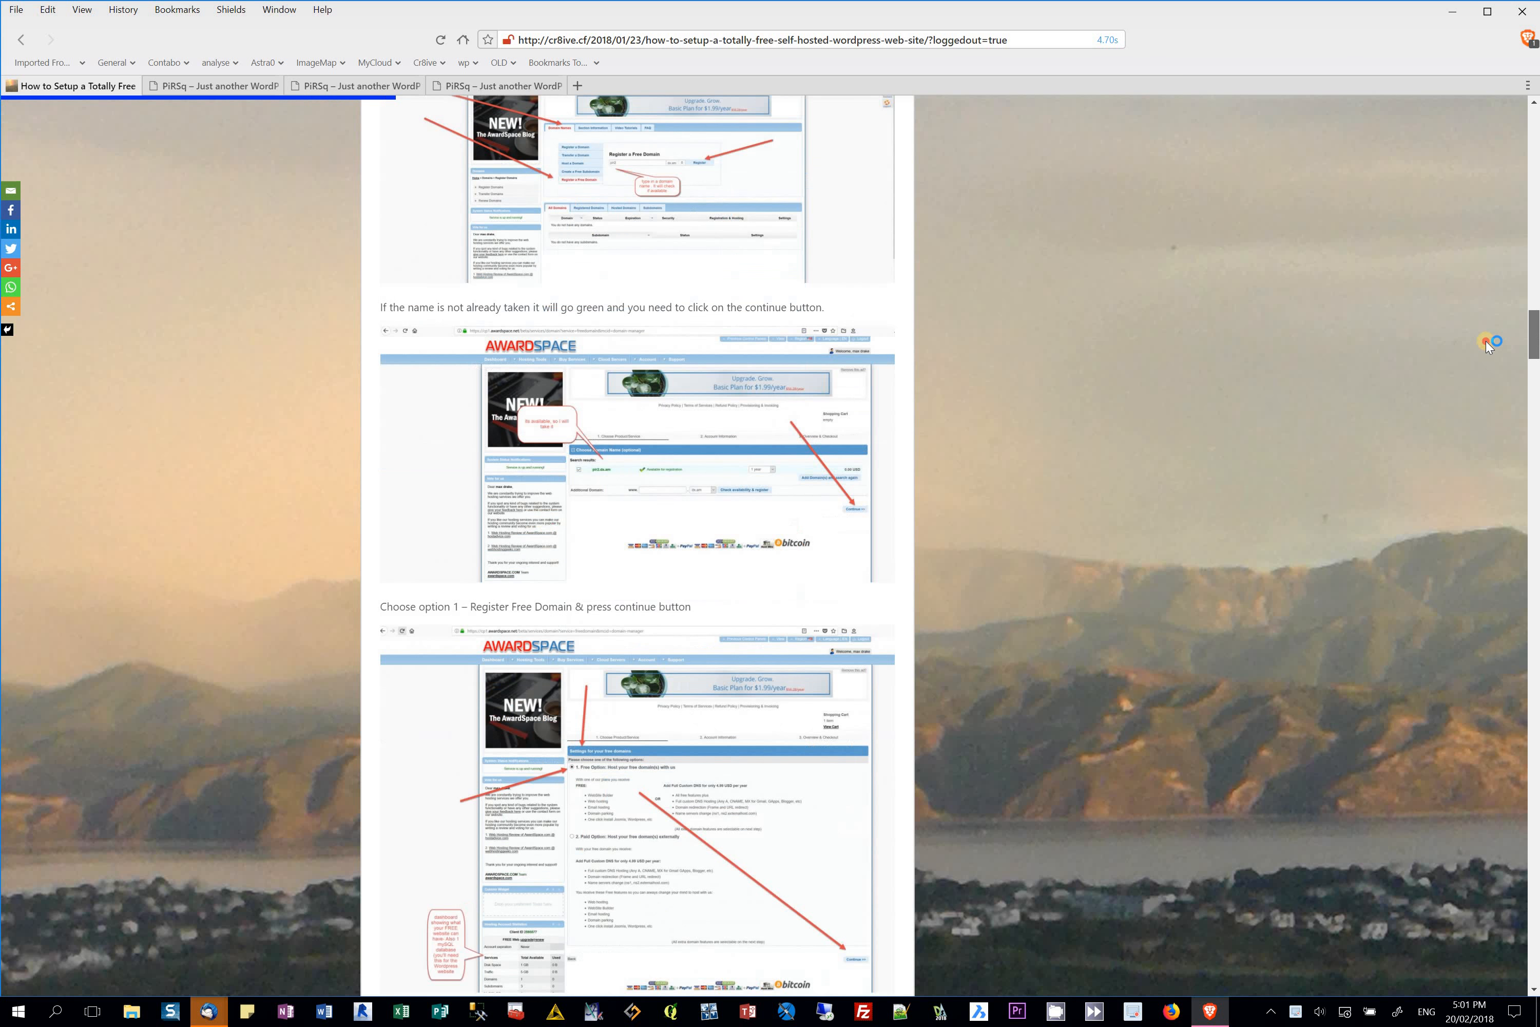
{"action": "scroll", "coordinate": [1442, 504], "scroll_direction": "down", "scroll_amount": 10}
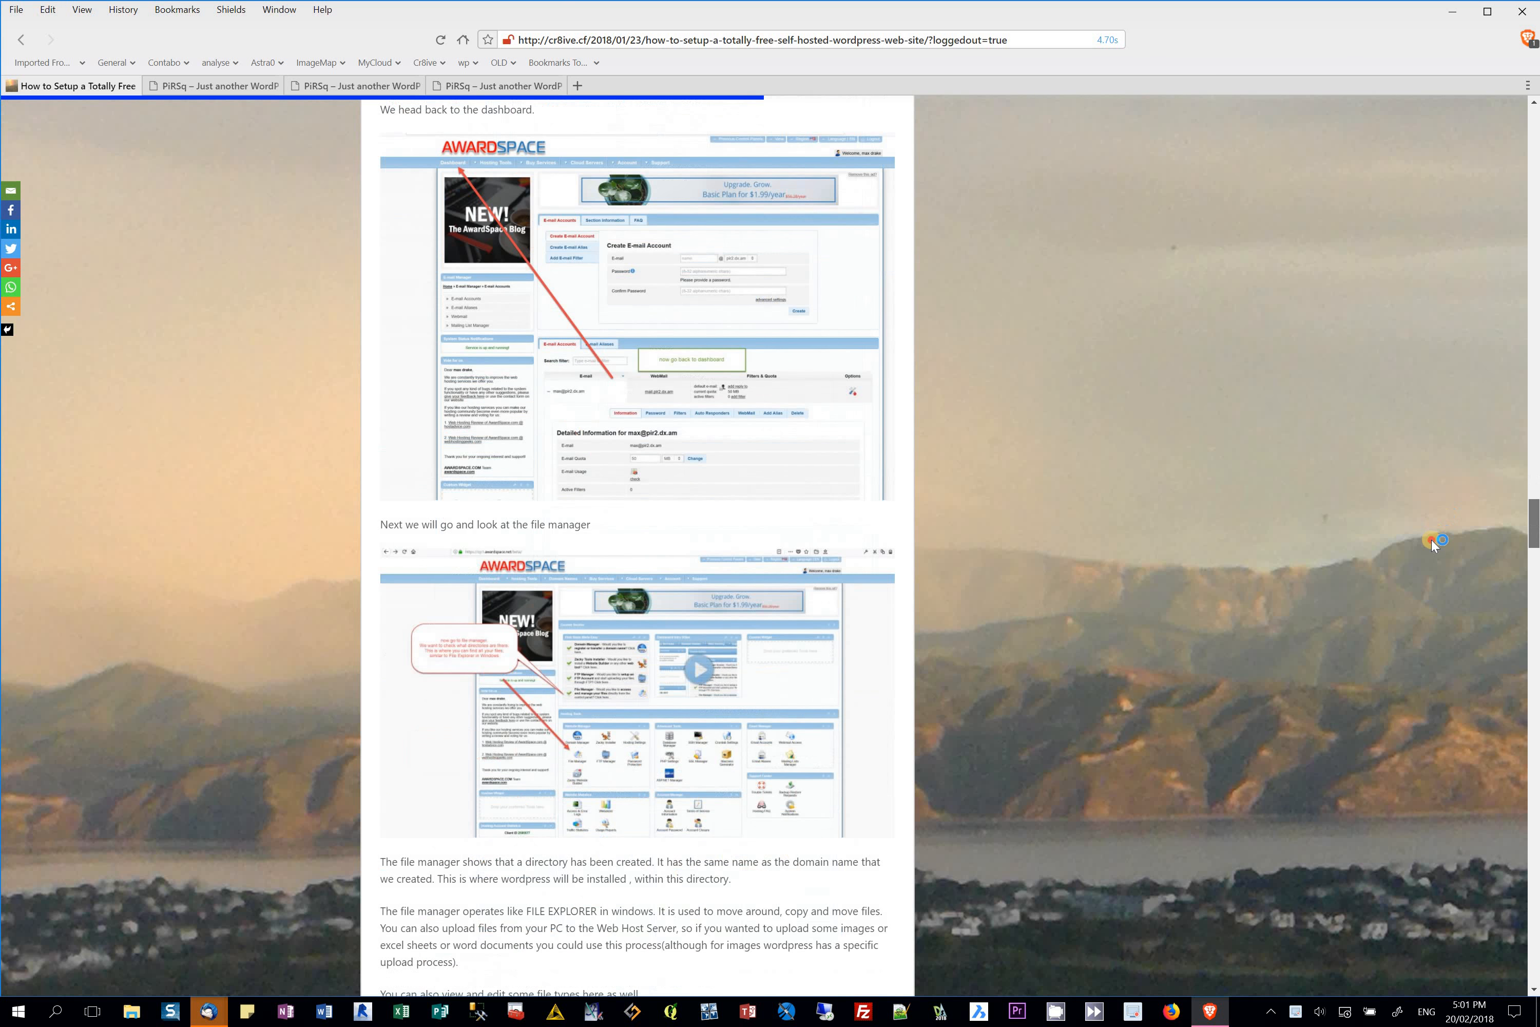
{"action": "key", "text": "Home"}
{"action": "scroll", "coordinate": [1536, 692], "scroll_direction": "down", "scroll_amount": 20}
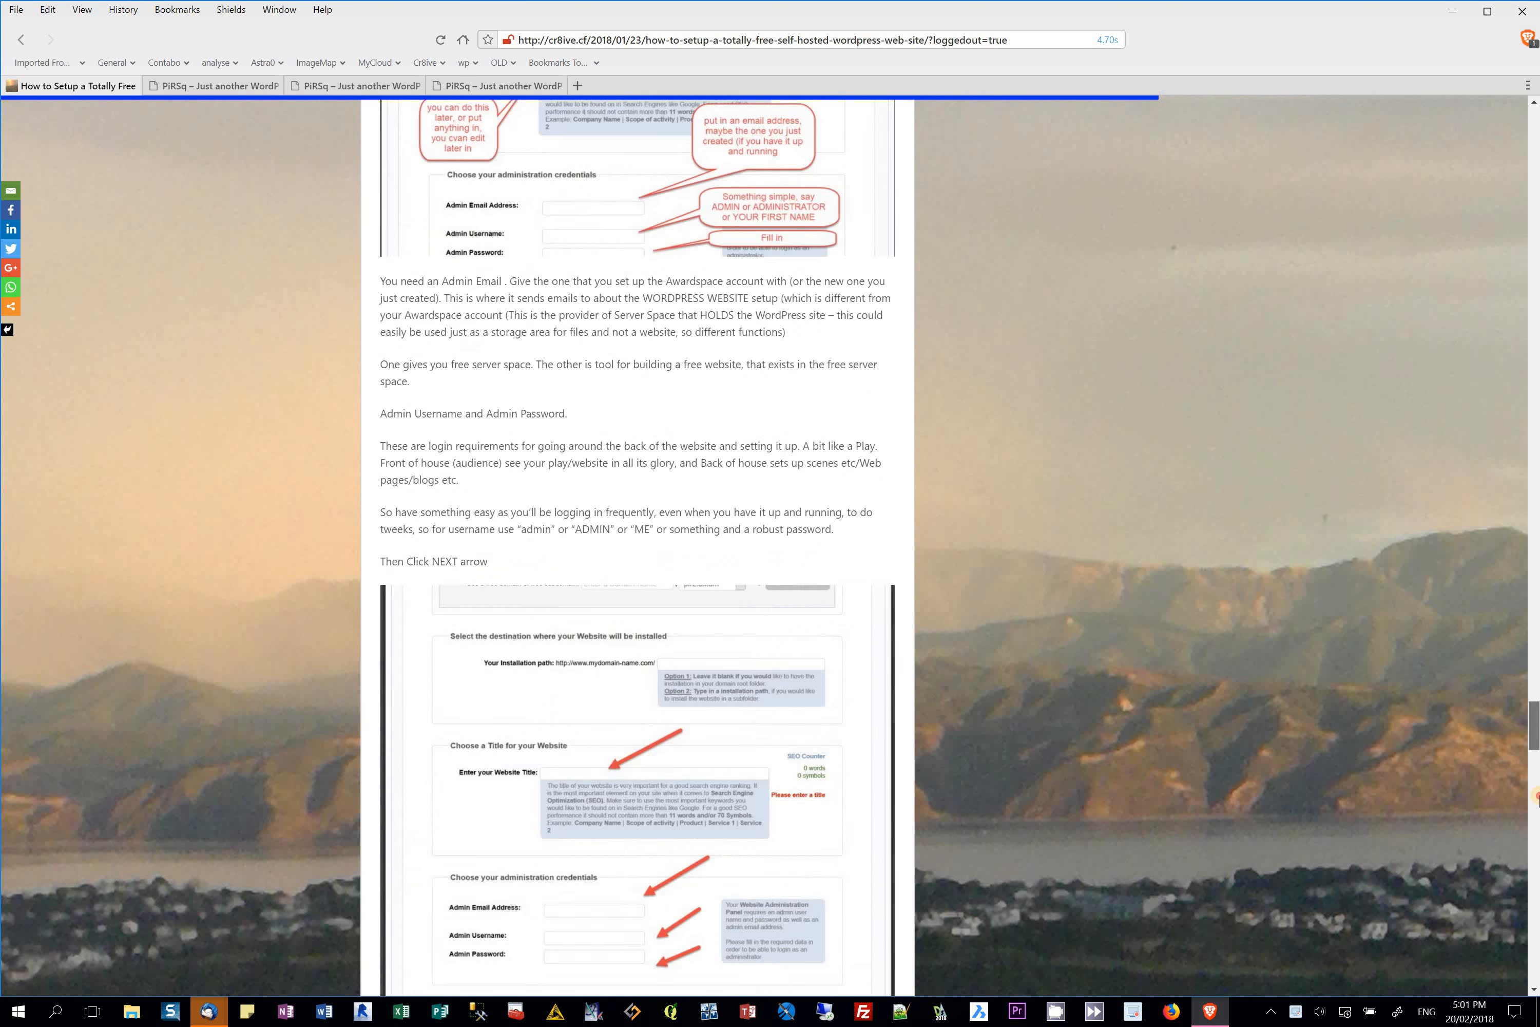
{"action": "scroll", "coordinate": [1533, 890], "scroll_direction": "down", "scroll_amount": 4}
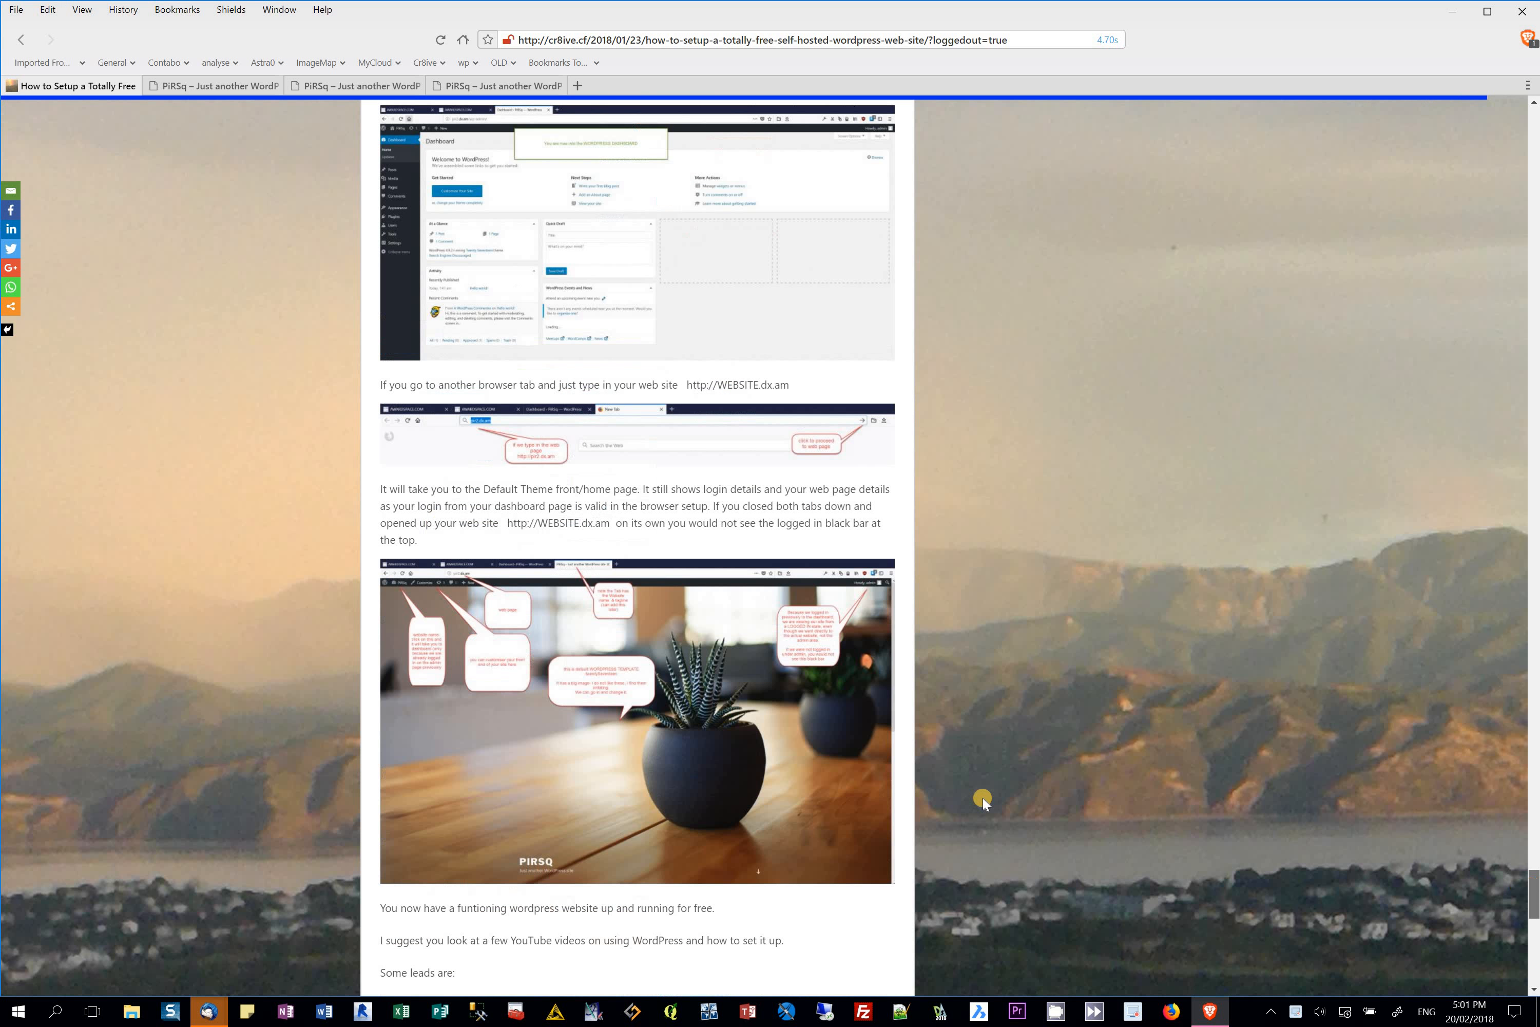
Step: Switch to the PiRSq homepage, narrow the browser window slightly and scroll the page
{"action": "left_click", "coordinate": [245, 86]}
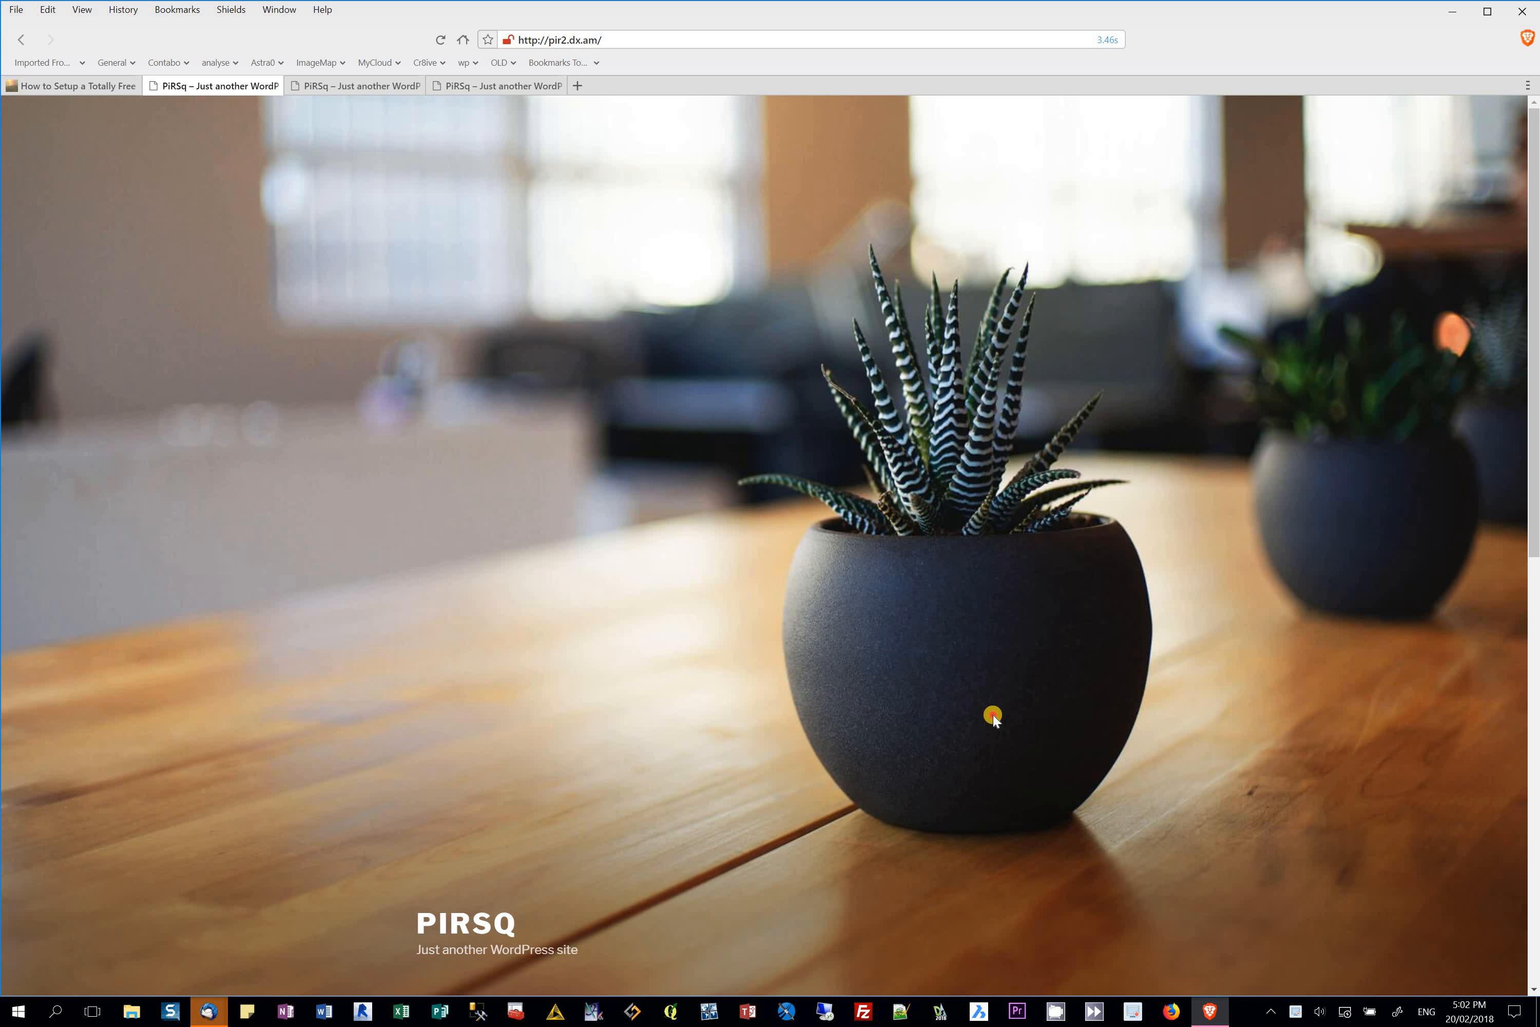
{"action": "left_click_drag", "start_coordinate": [1527, 384], "coordinate": [1518, 385]}
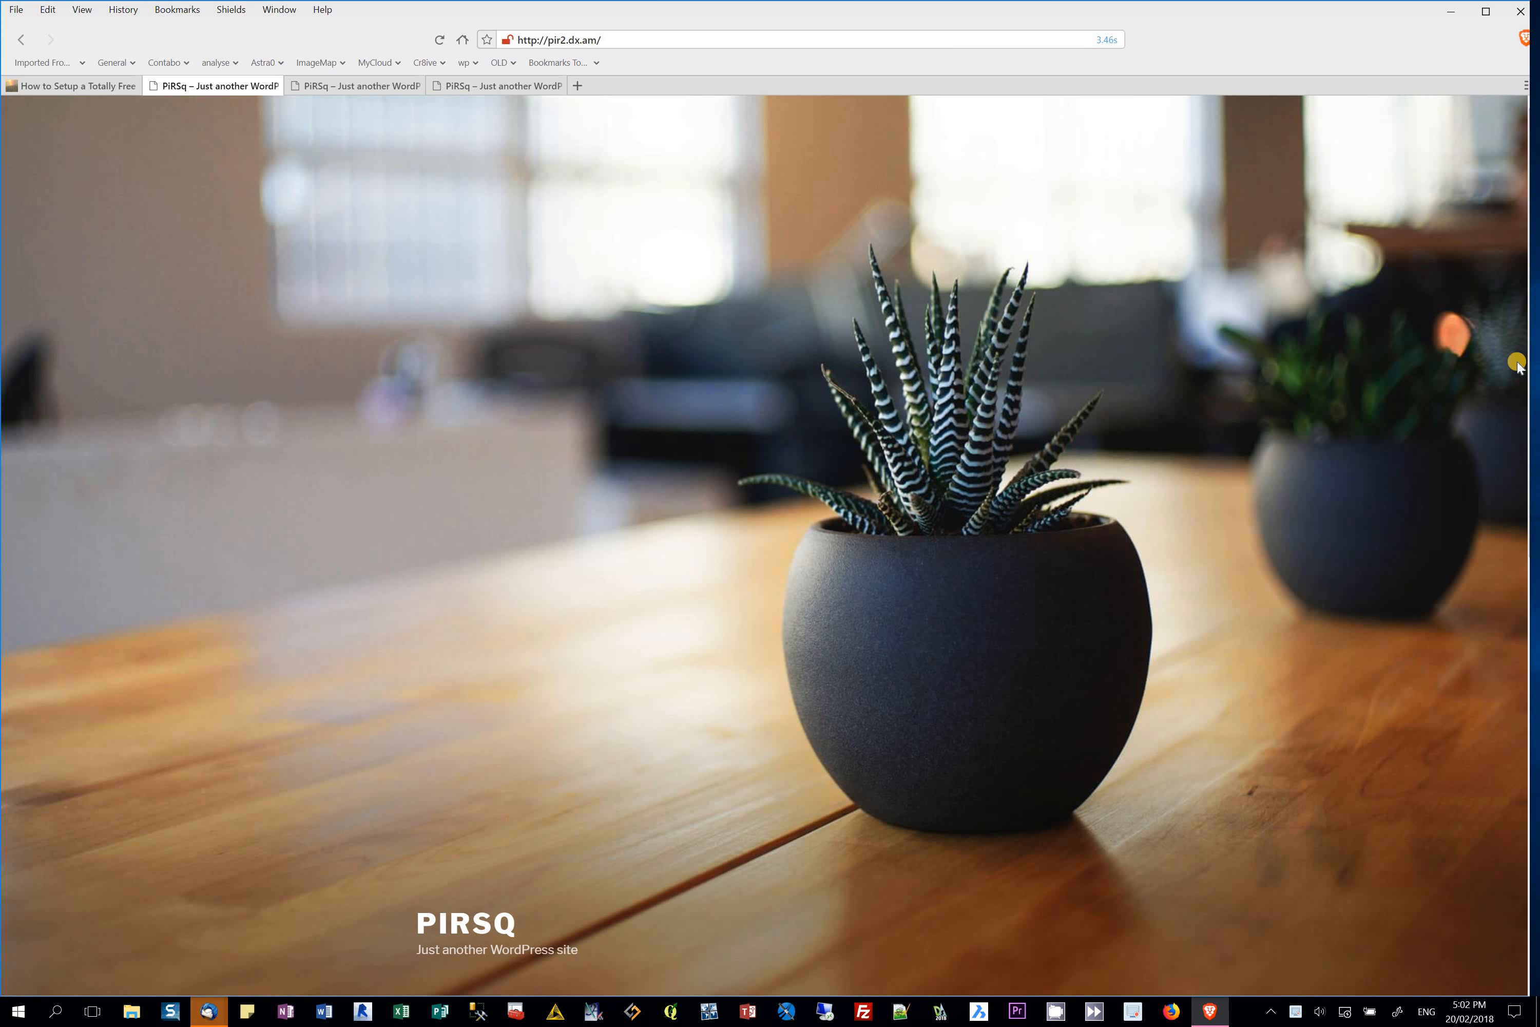
{"action": "scroll", "coordinate": [1497, 762], "scroll_direction": "down", "scroll_amount": 10}
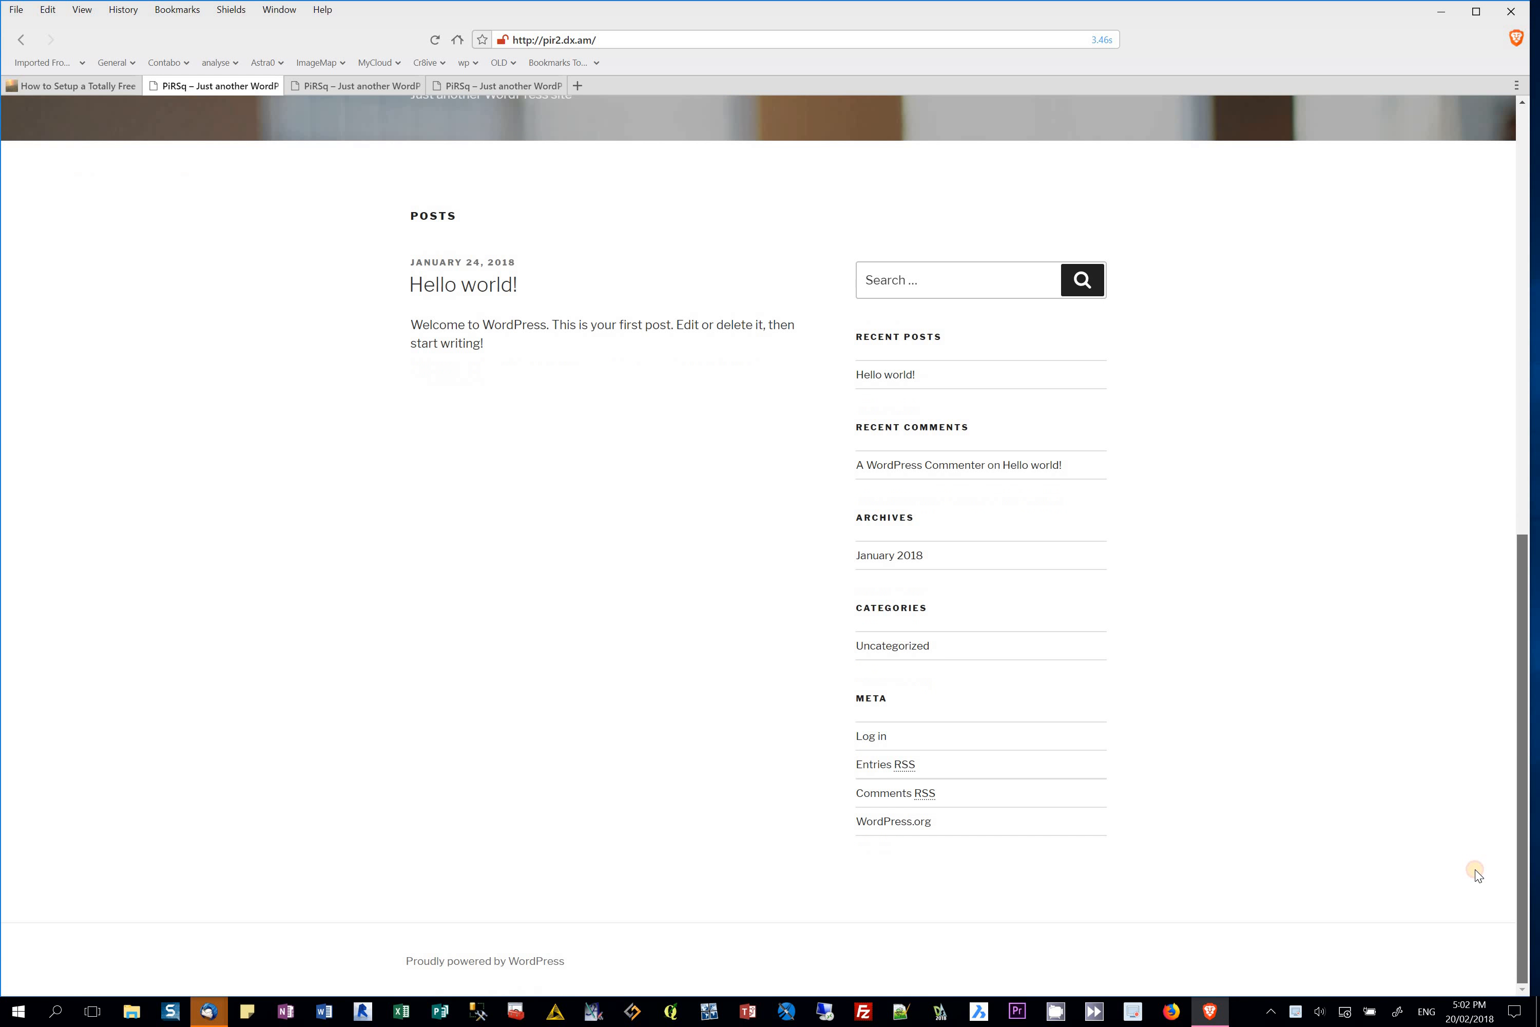
{"action": "scroll", "coordinate": [1518, 584], "scroll_direction": "up", "scroll_amount": 10}
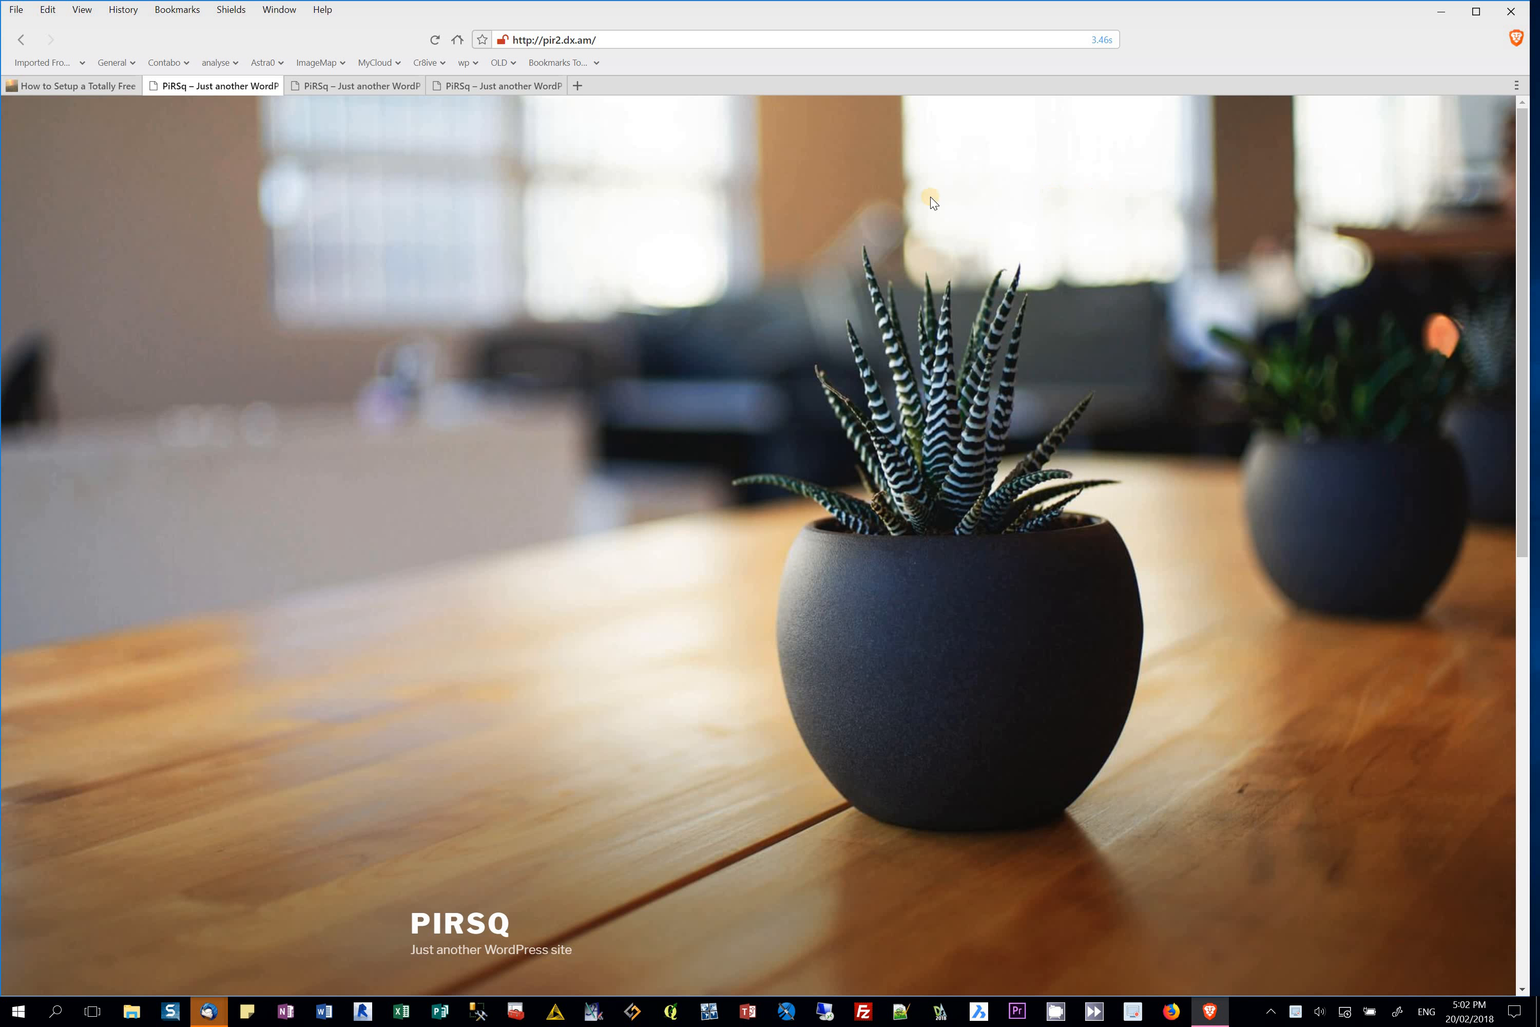
Step: Load the site's admin area at pir2.dx.am/wp-admin
{"action": "left_click", "coordinate": [629, 40]}
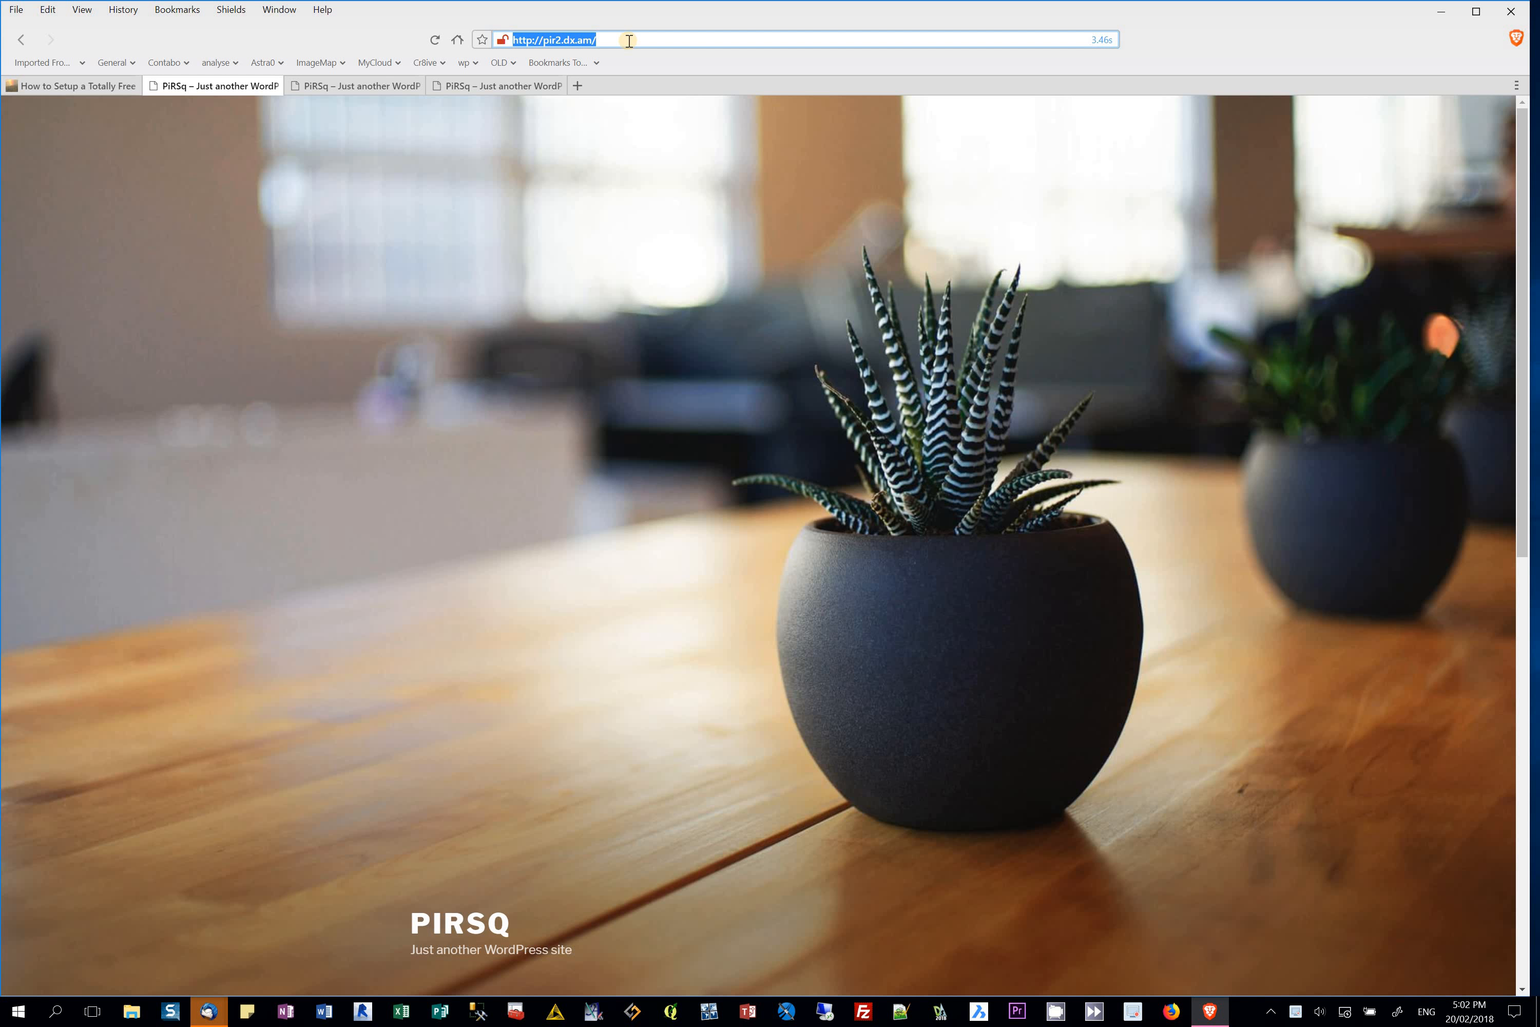
{"action": "left_click", "coordinate": [629, 41]}
{"action": "type", "text": "wp"}
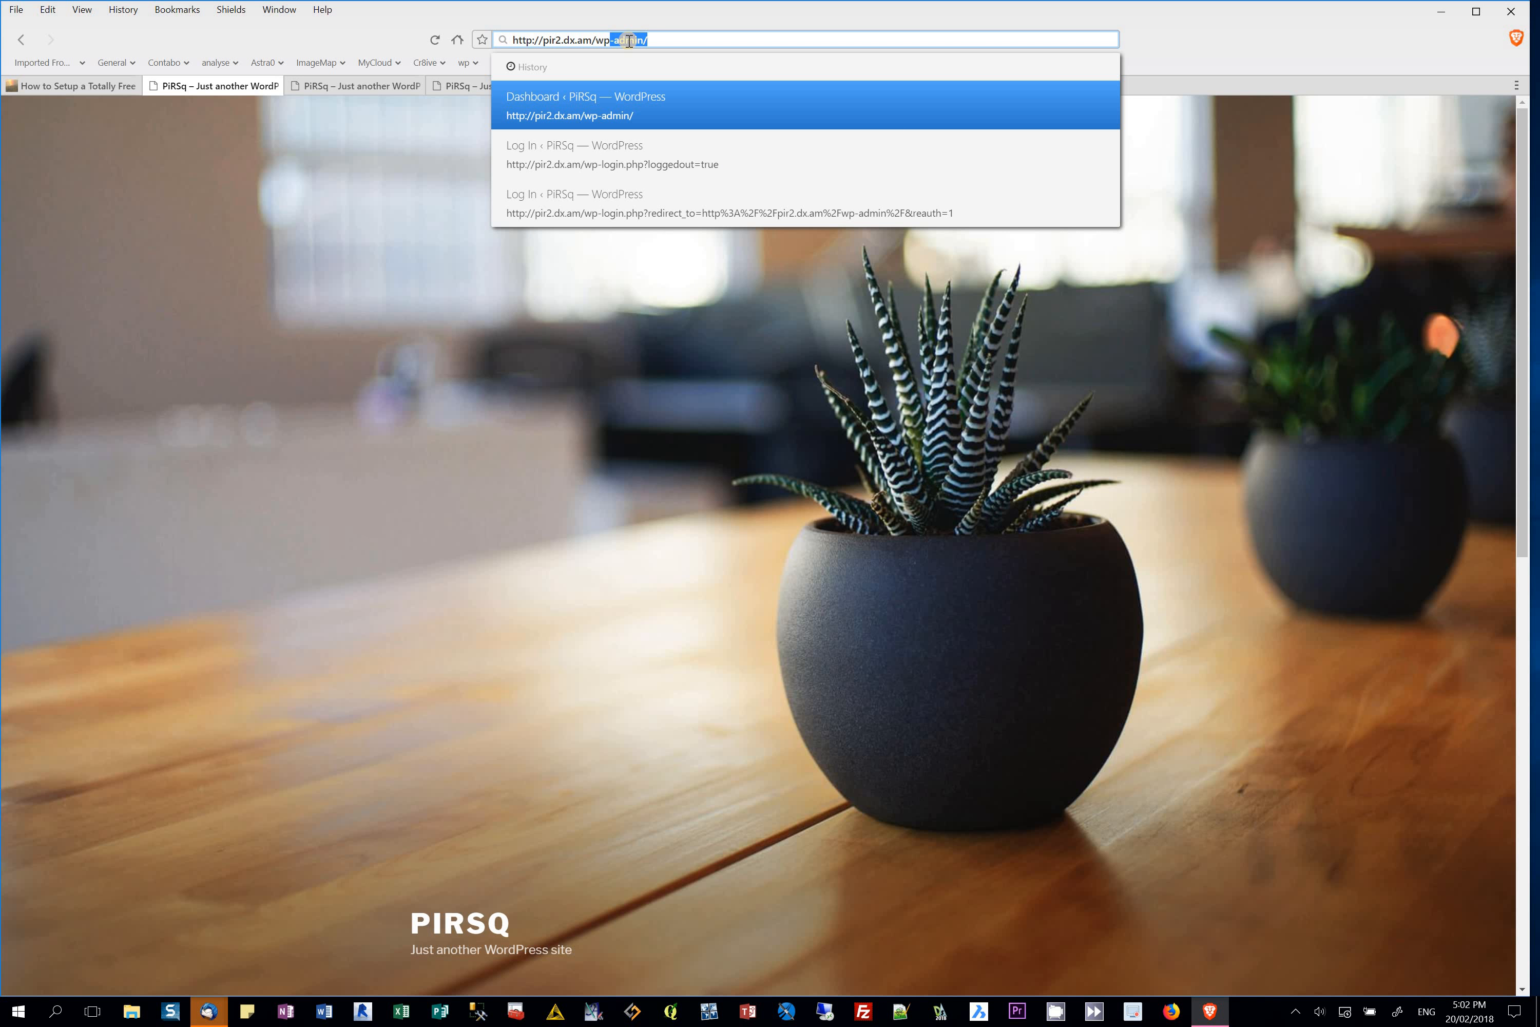
{"action": "key", "text": "Delete"}
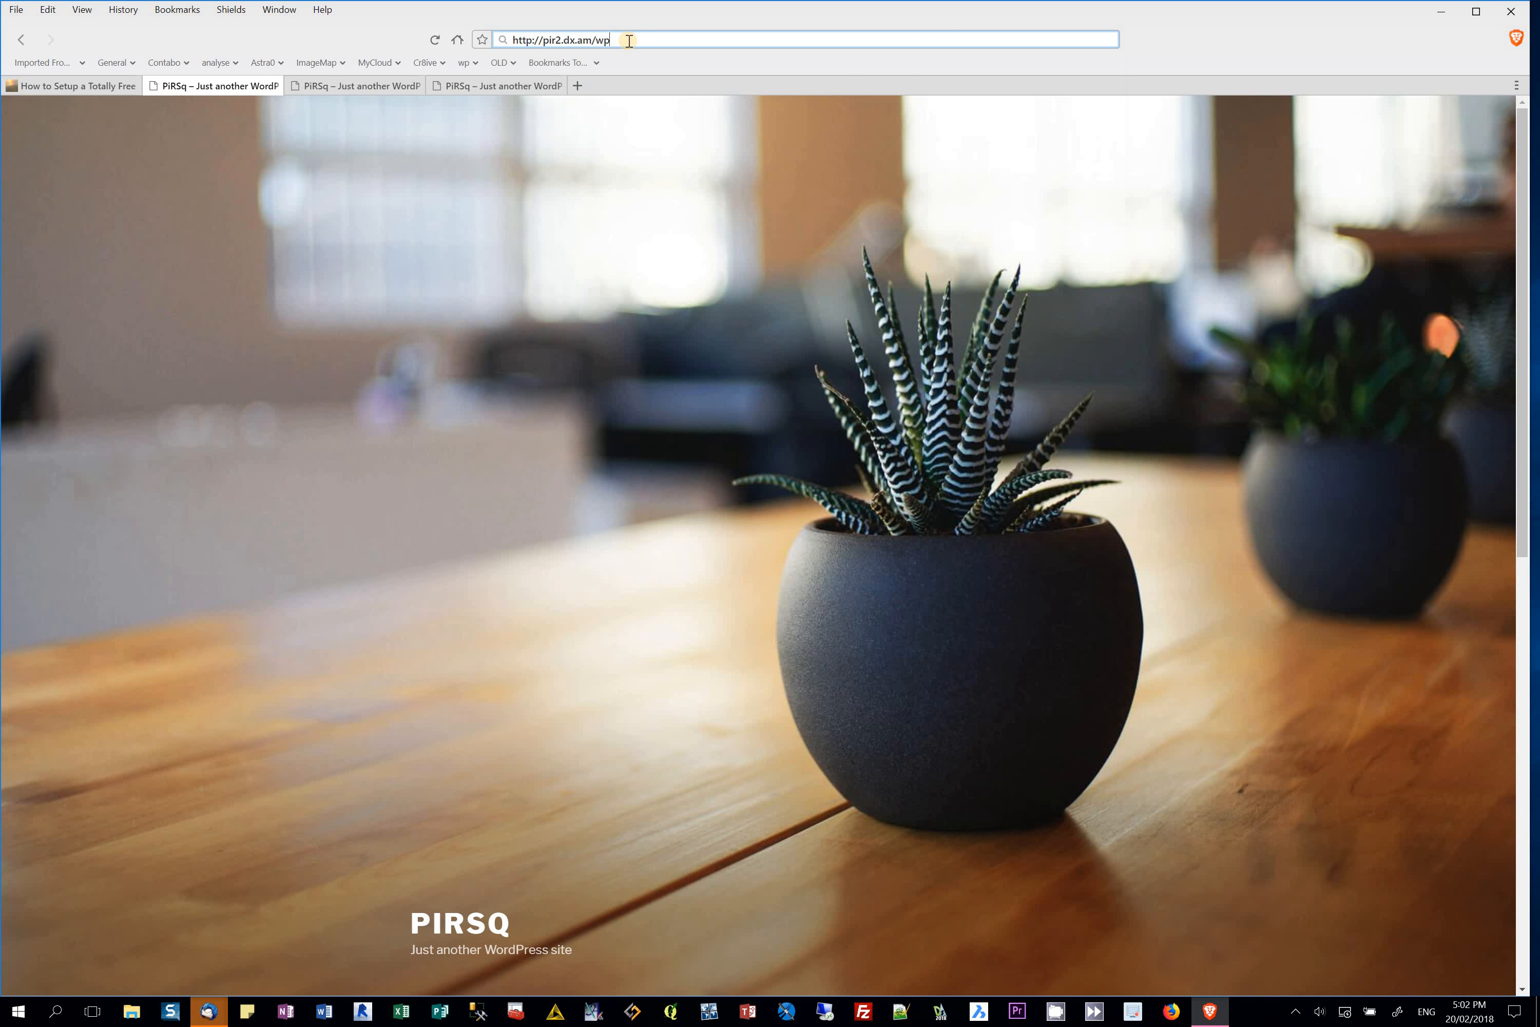
{"action": "type", "text": "-admin/"}
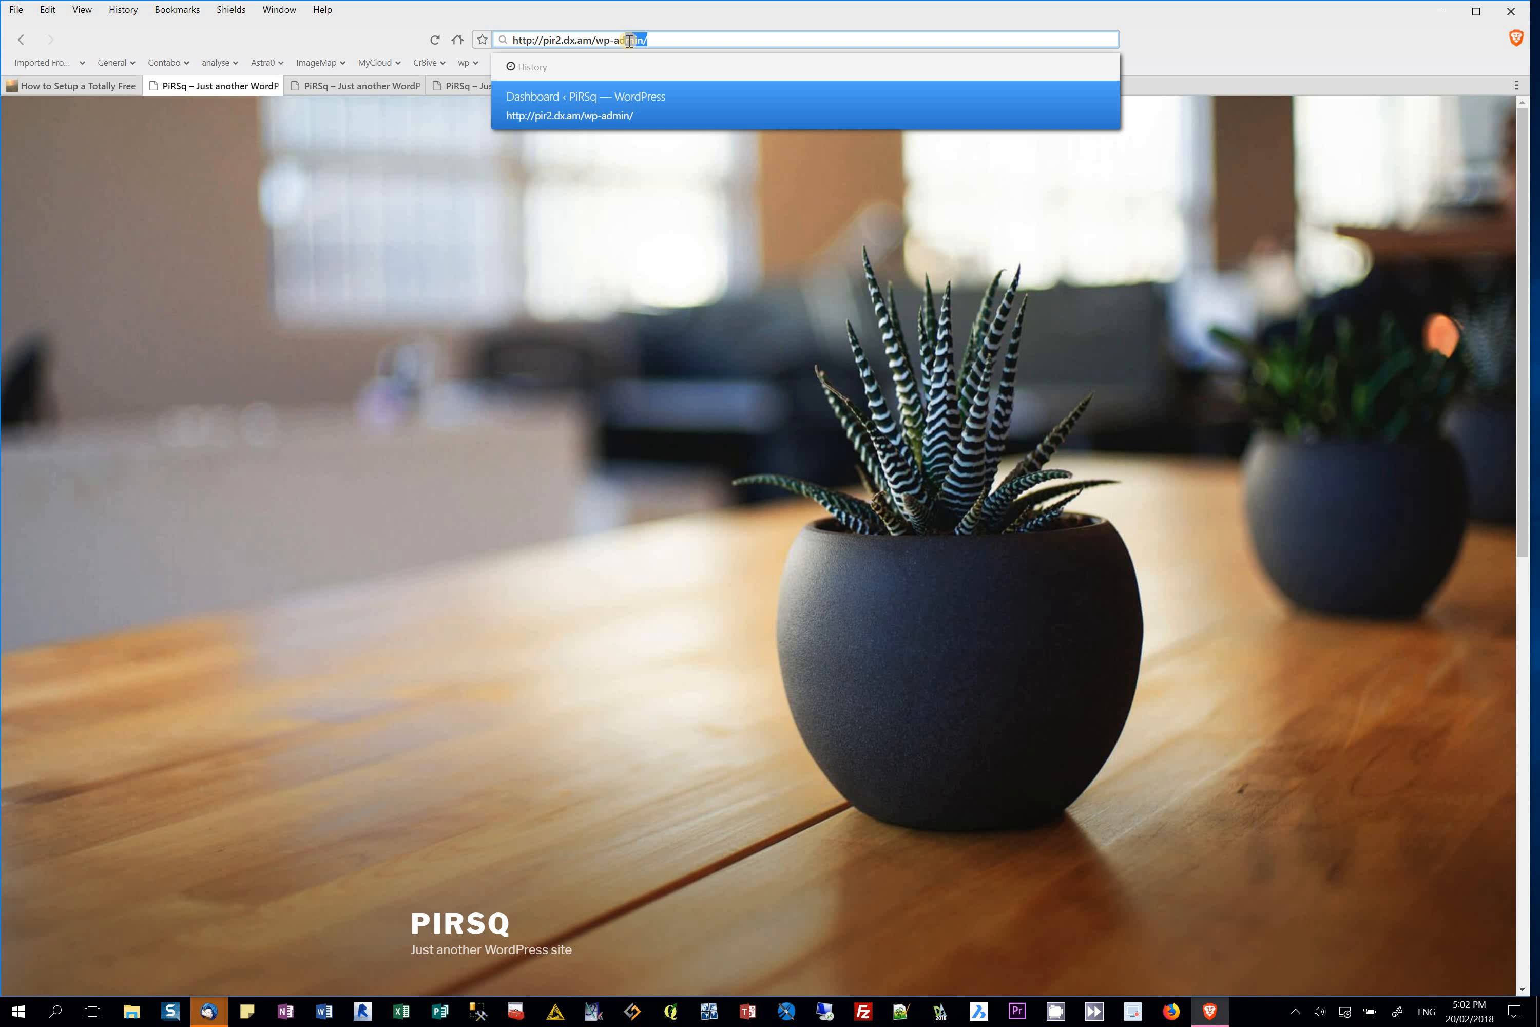
{"action": "key", "text": "Return"}
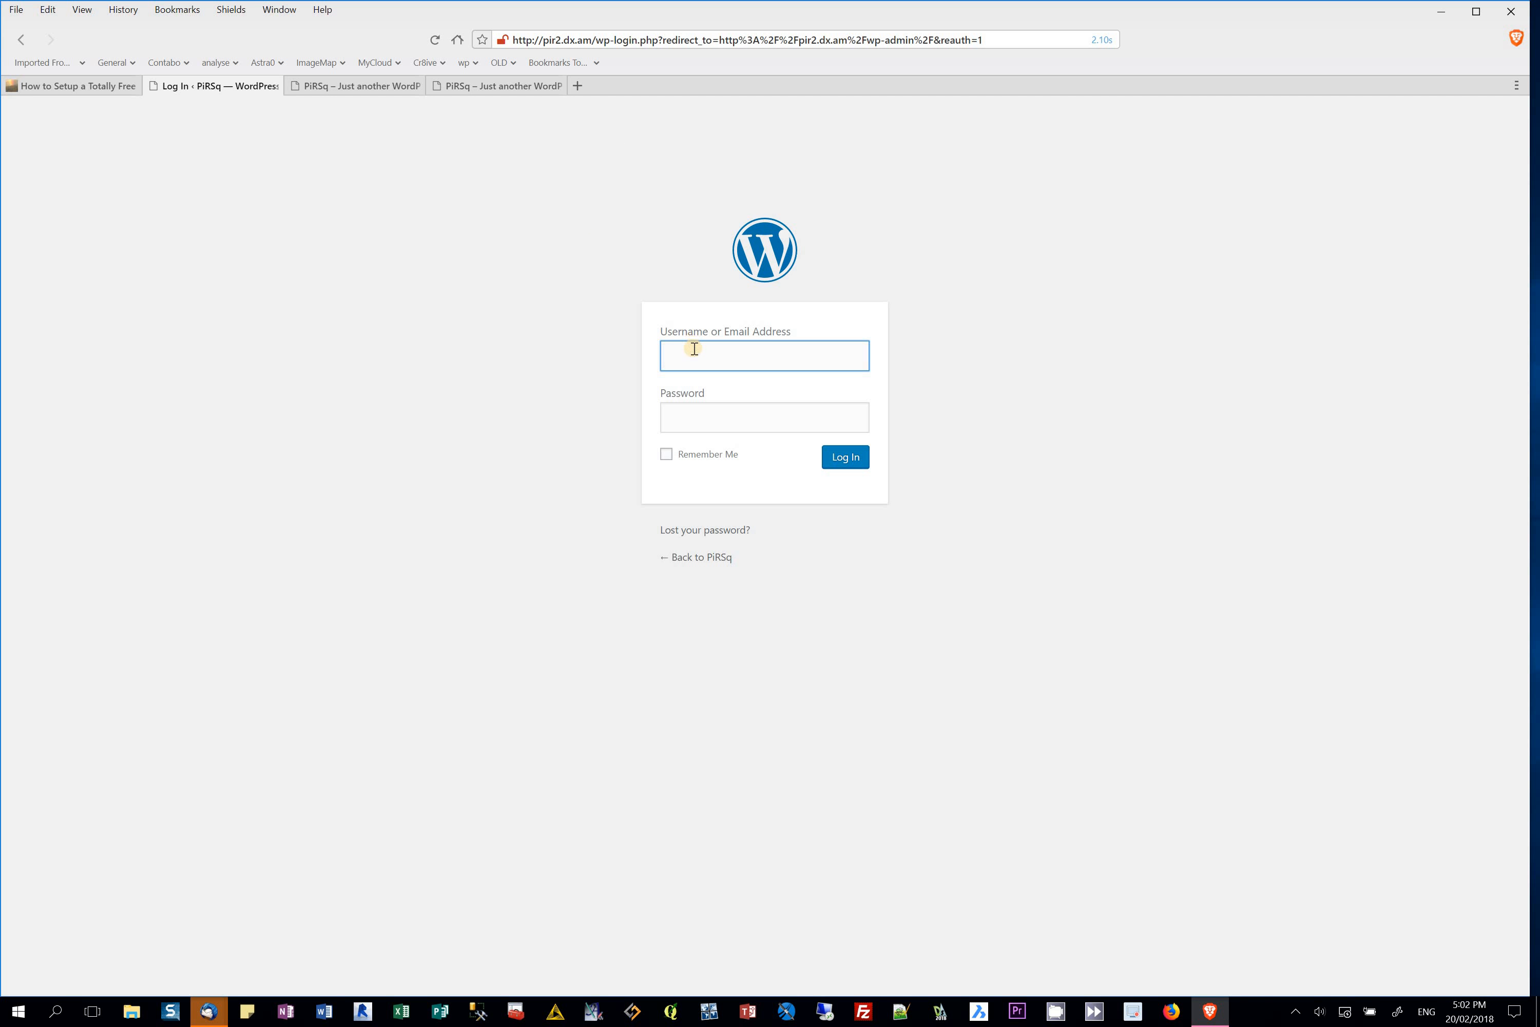
Step: Log in with the saved admin credentials to reach the PiRSq Dashboard
{"action": "left_click", "coordinate": [694, 349]}
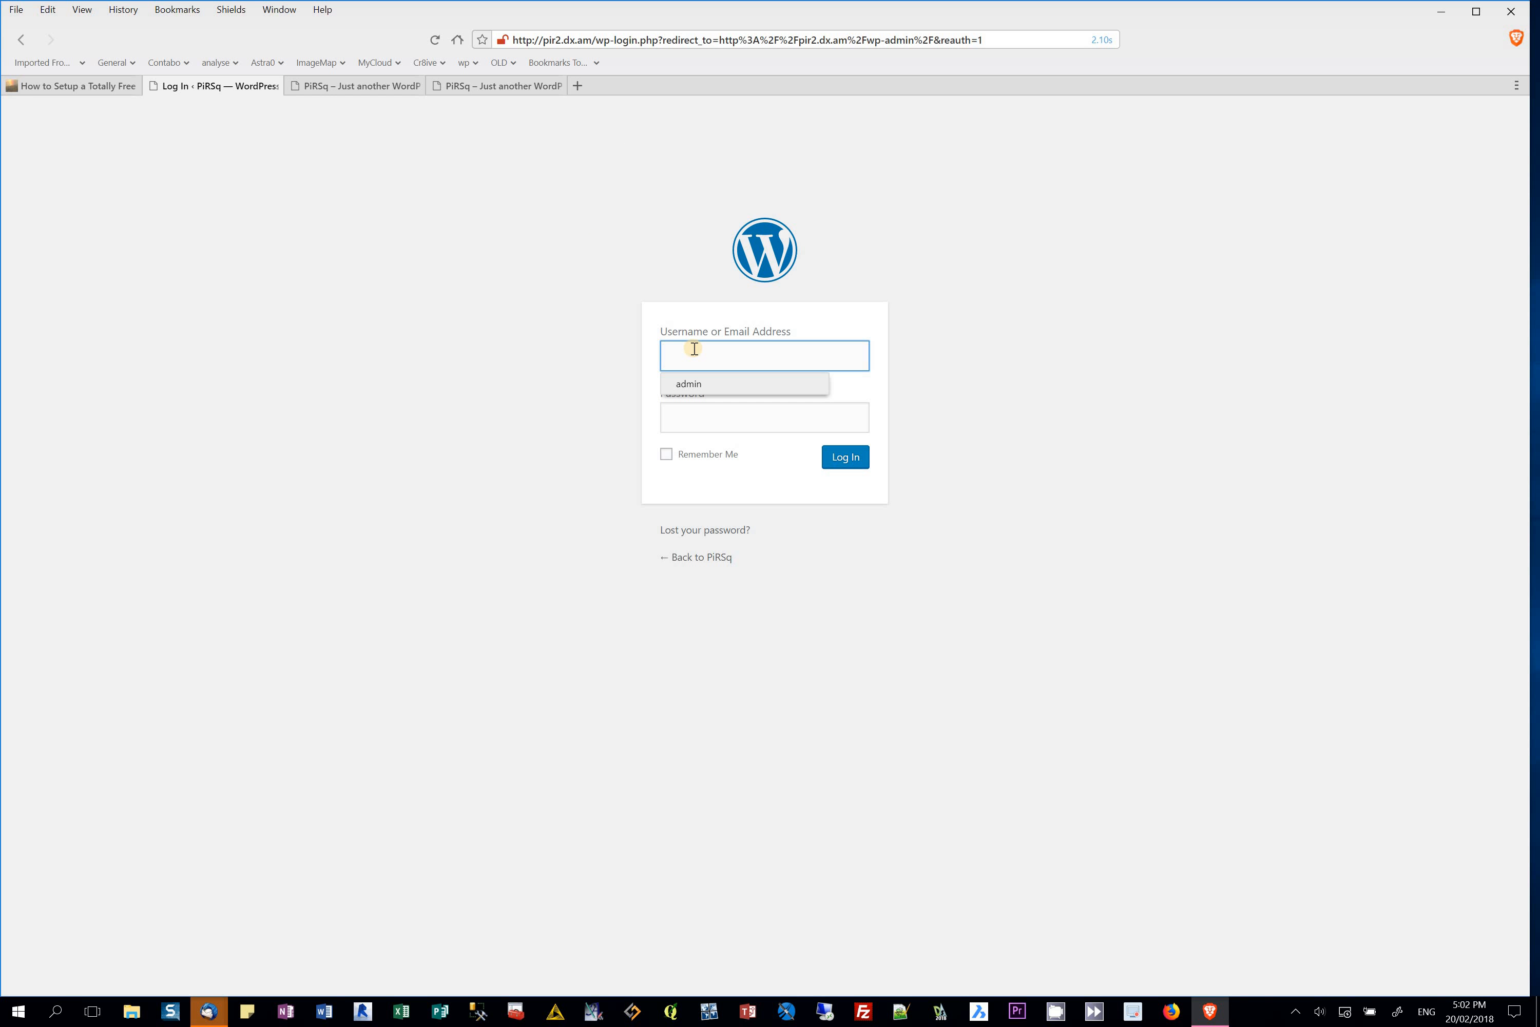
{"action": "type", "text": "a"}
{"action": "left_click", "coordinate": [709, 387]}
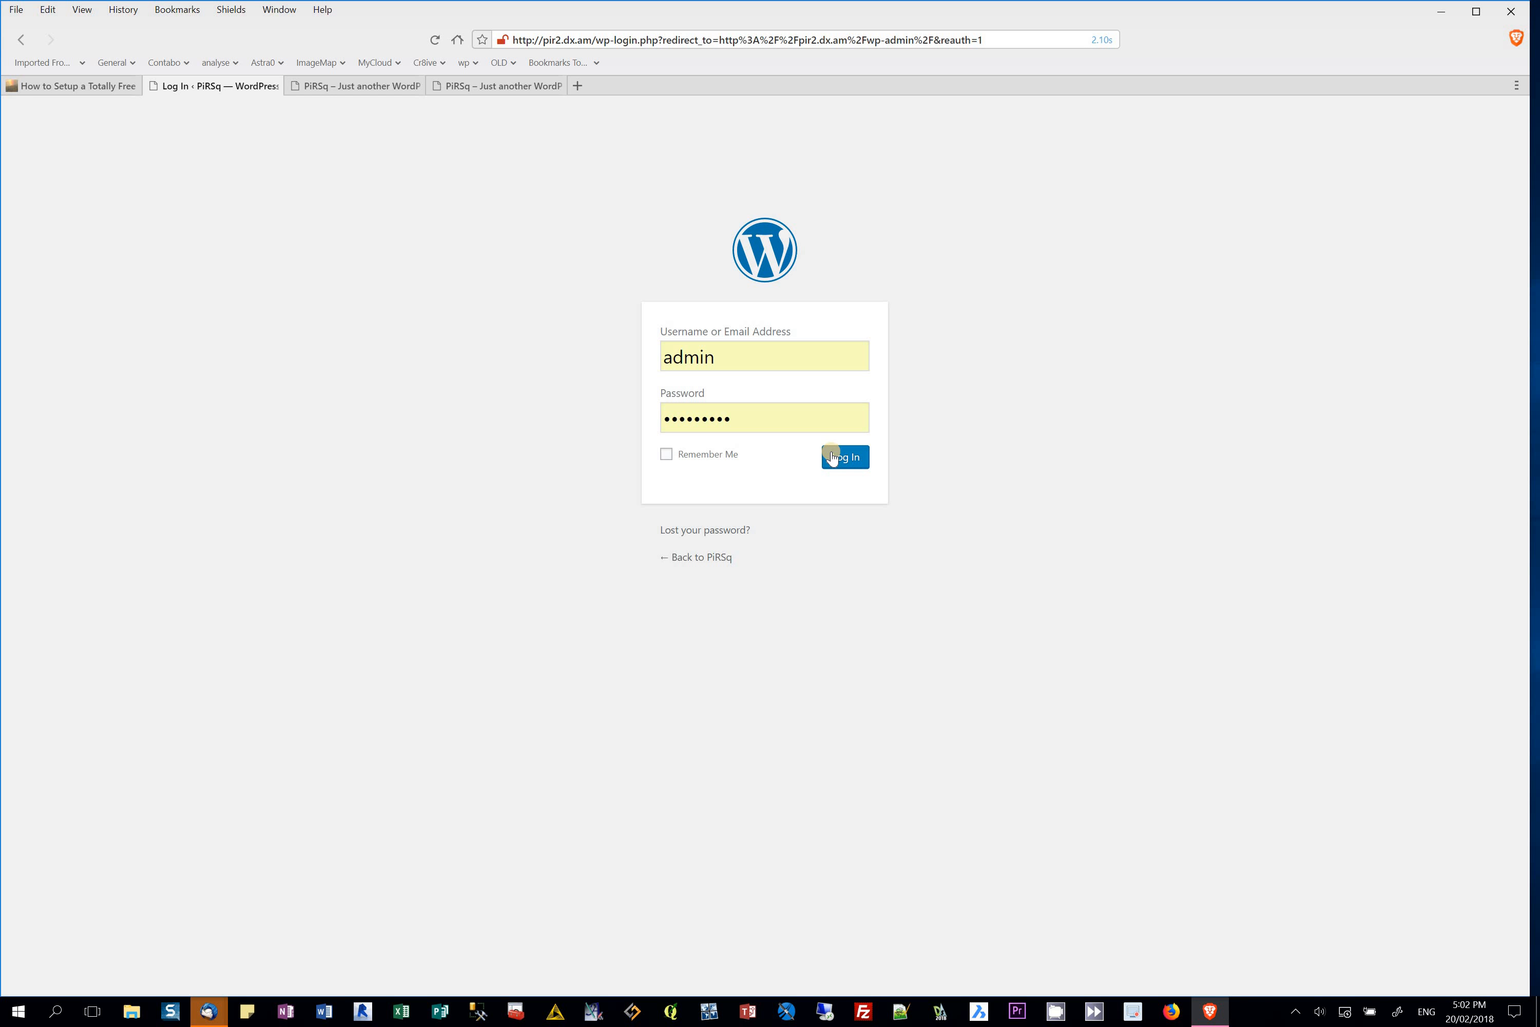
{"action": "left_click", "coordinate": [834, 457]}
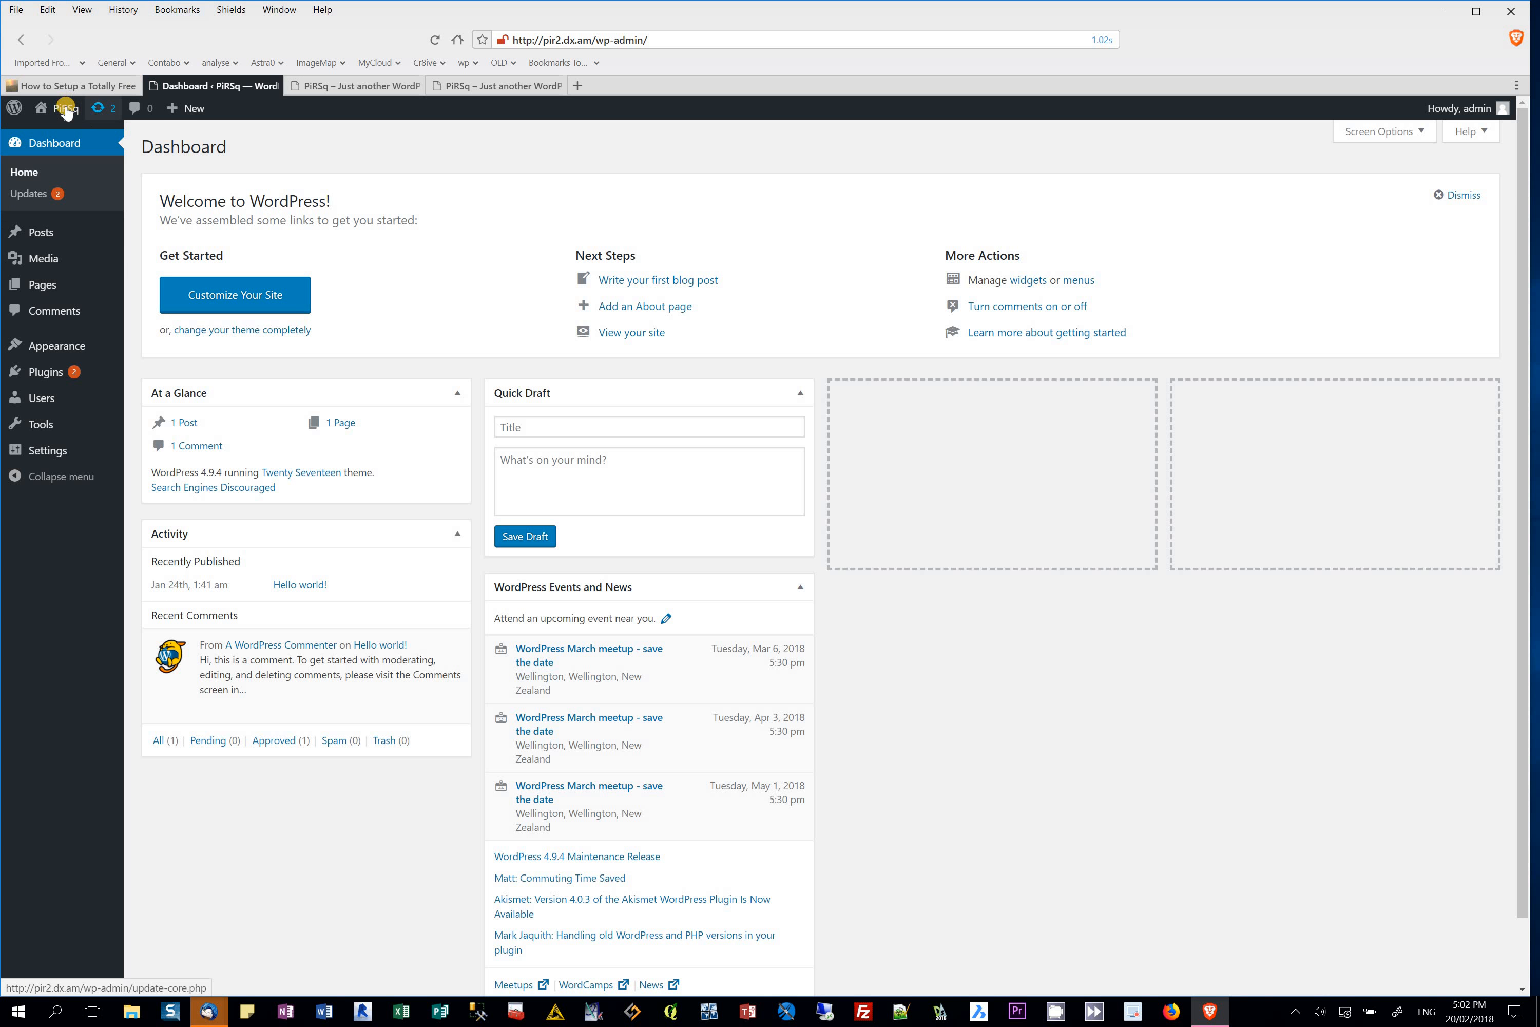
{"action": "mouse_move", "coordinate": [67, 112]}
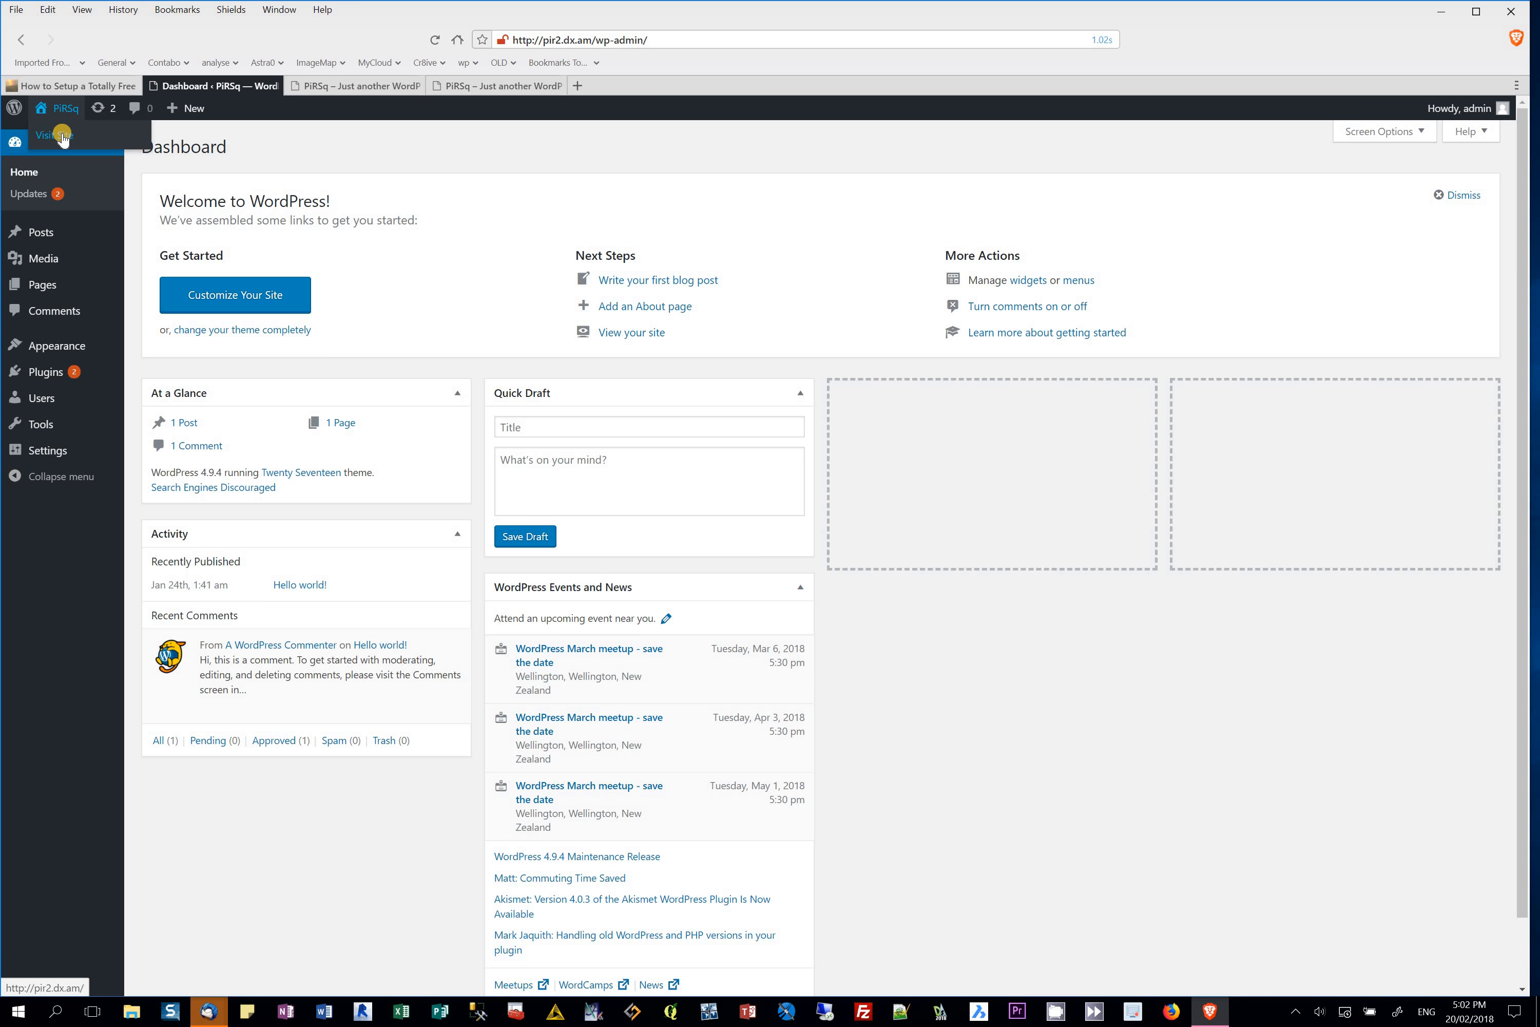
{"action": "left_click", "coordinate": [62, 136]}
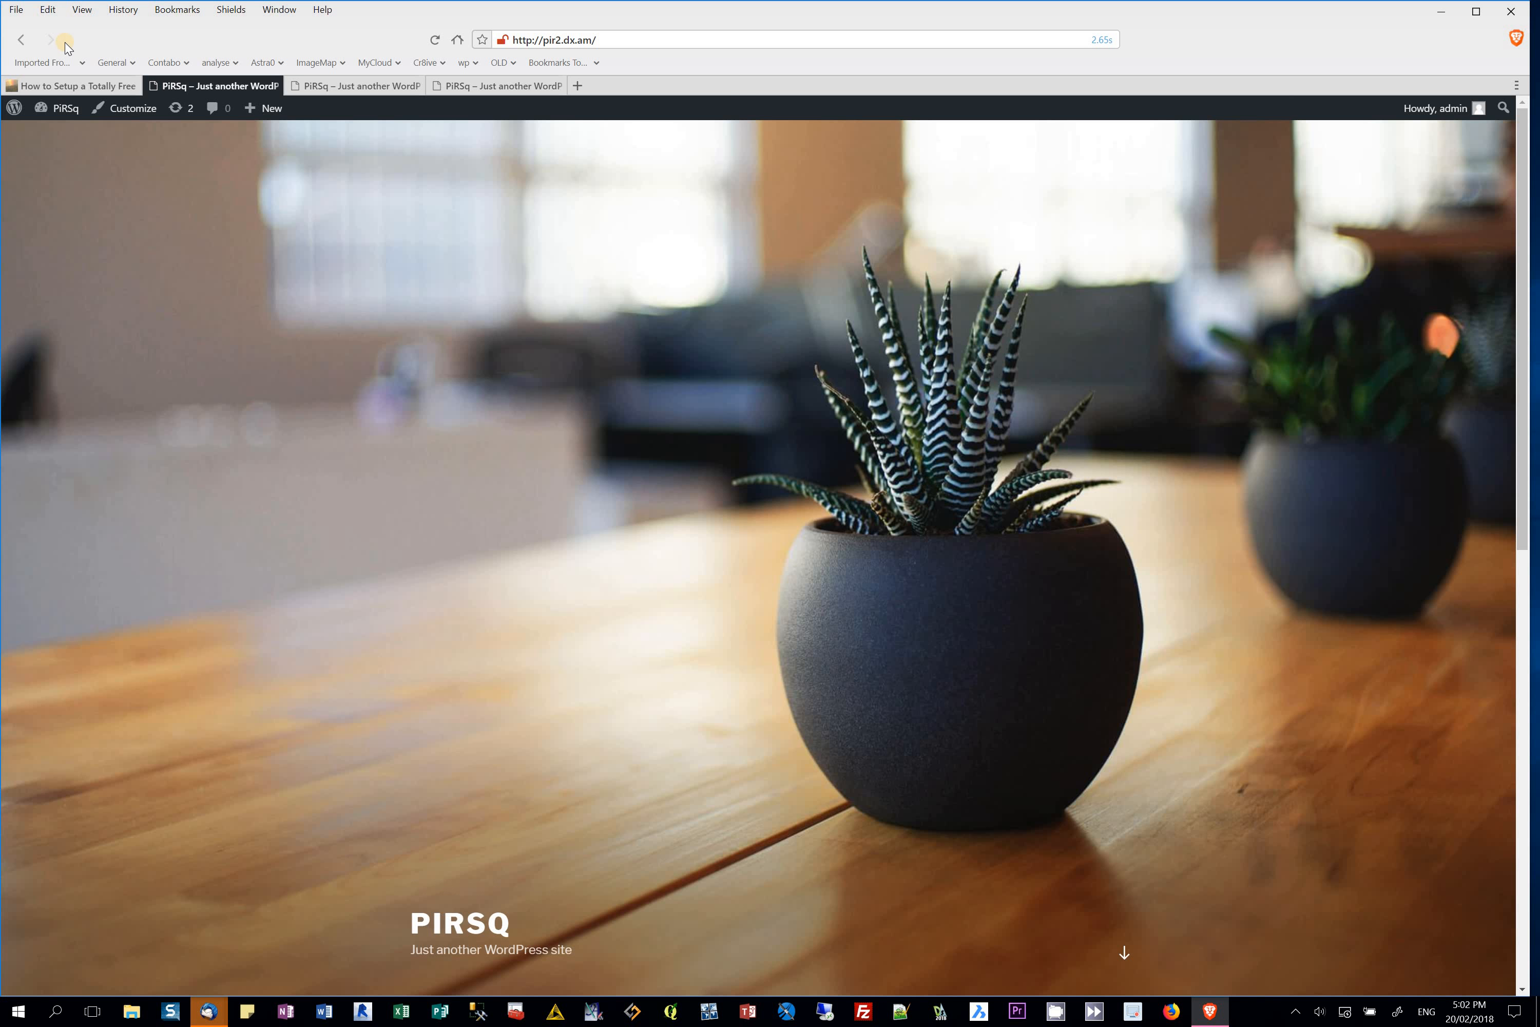
{"action": "mouse_move", "coordinate": [68, 108]}
{"action": "left_click", "coordinate": [67, 140]}
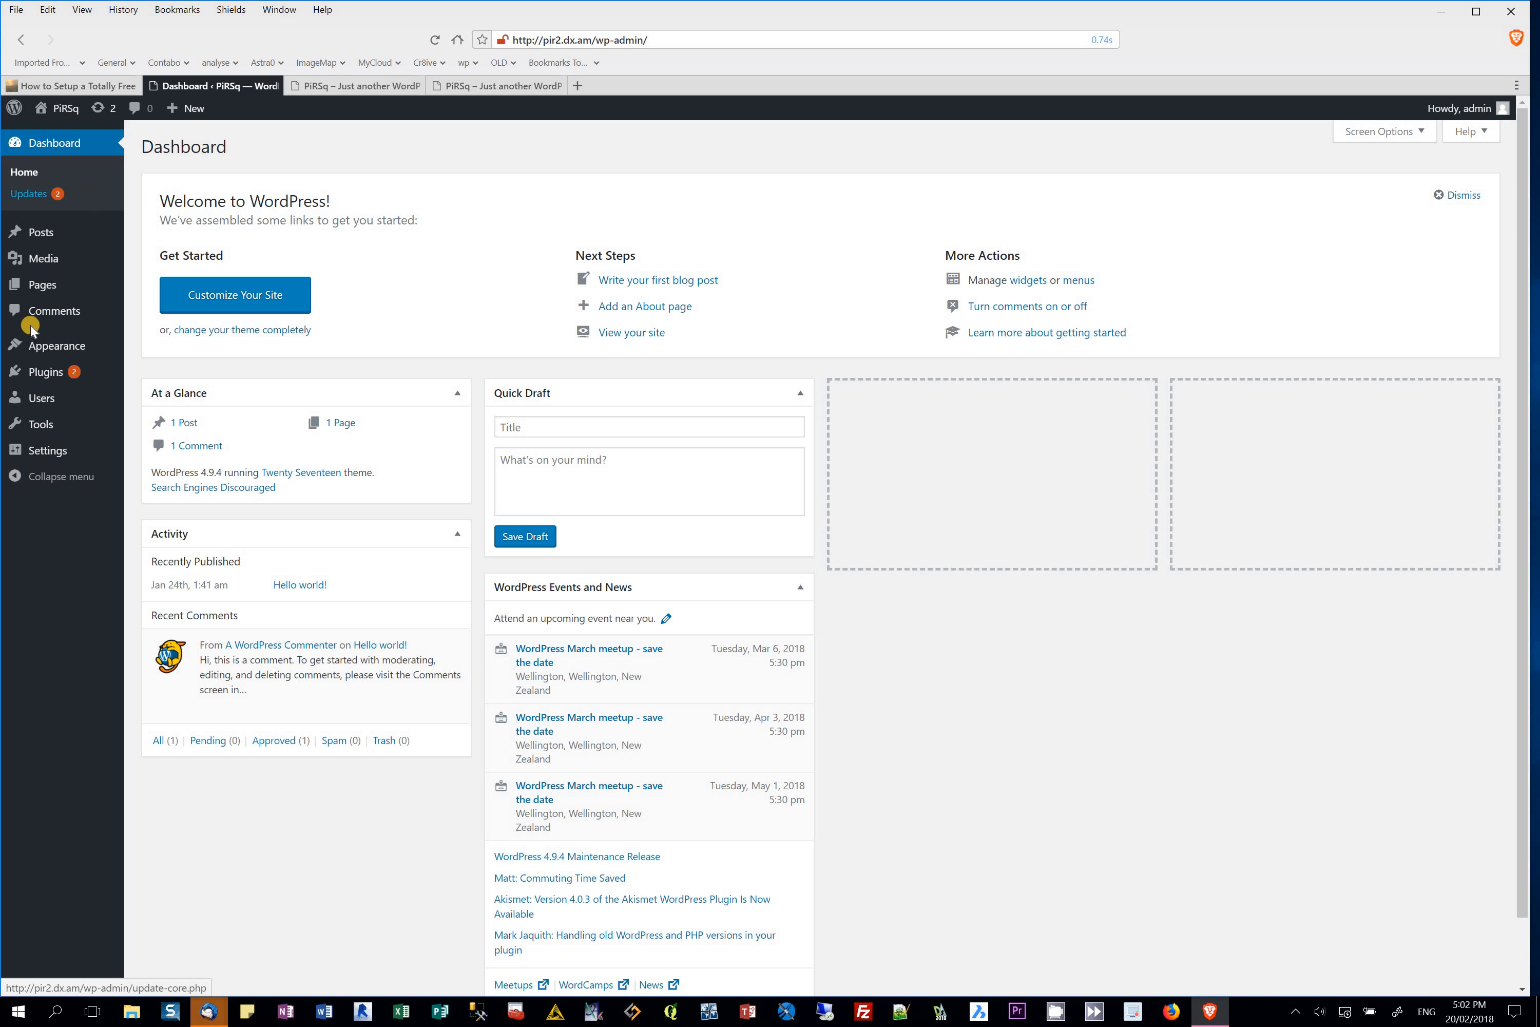
{"action": "mouse_move", "coordinate": [73, 345]}
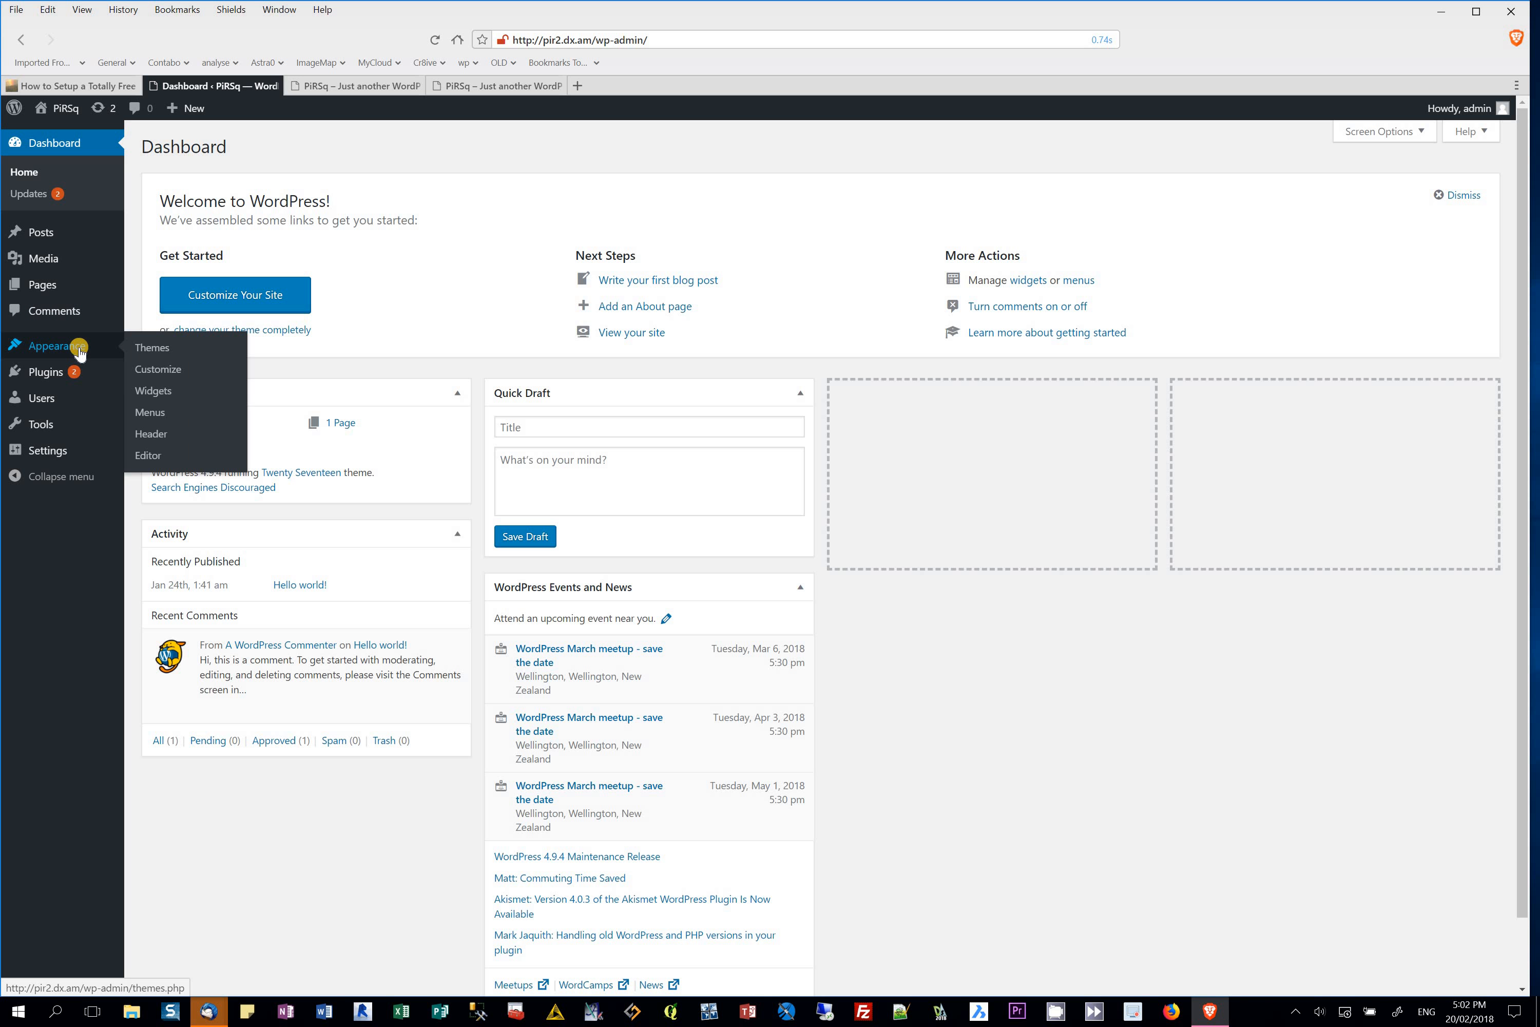
Step: Activate the Twenty Fifteen theme and view the live PiRSq site in it
{"action": "left_click", "coordinate": [155, 347]}
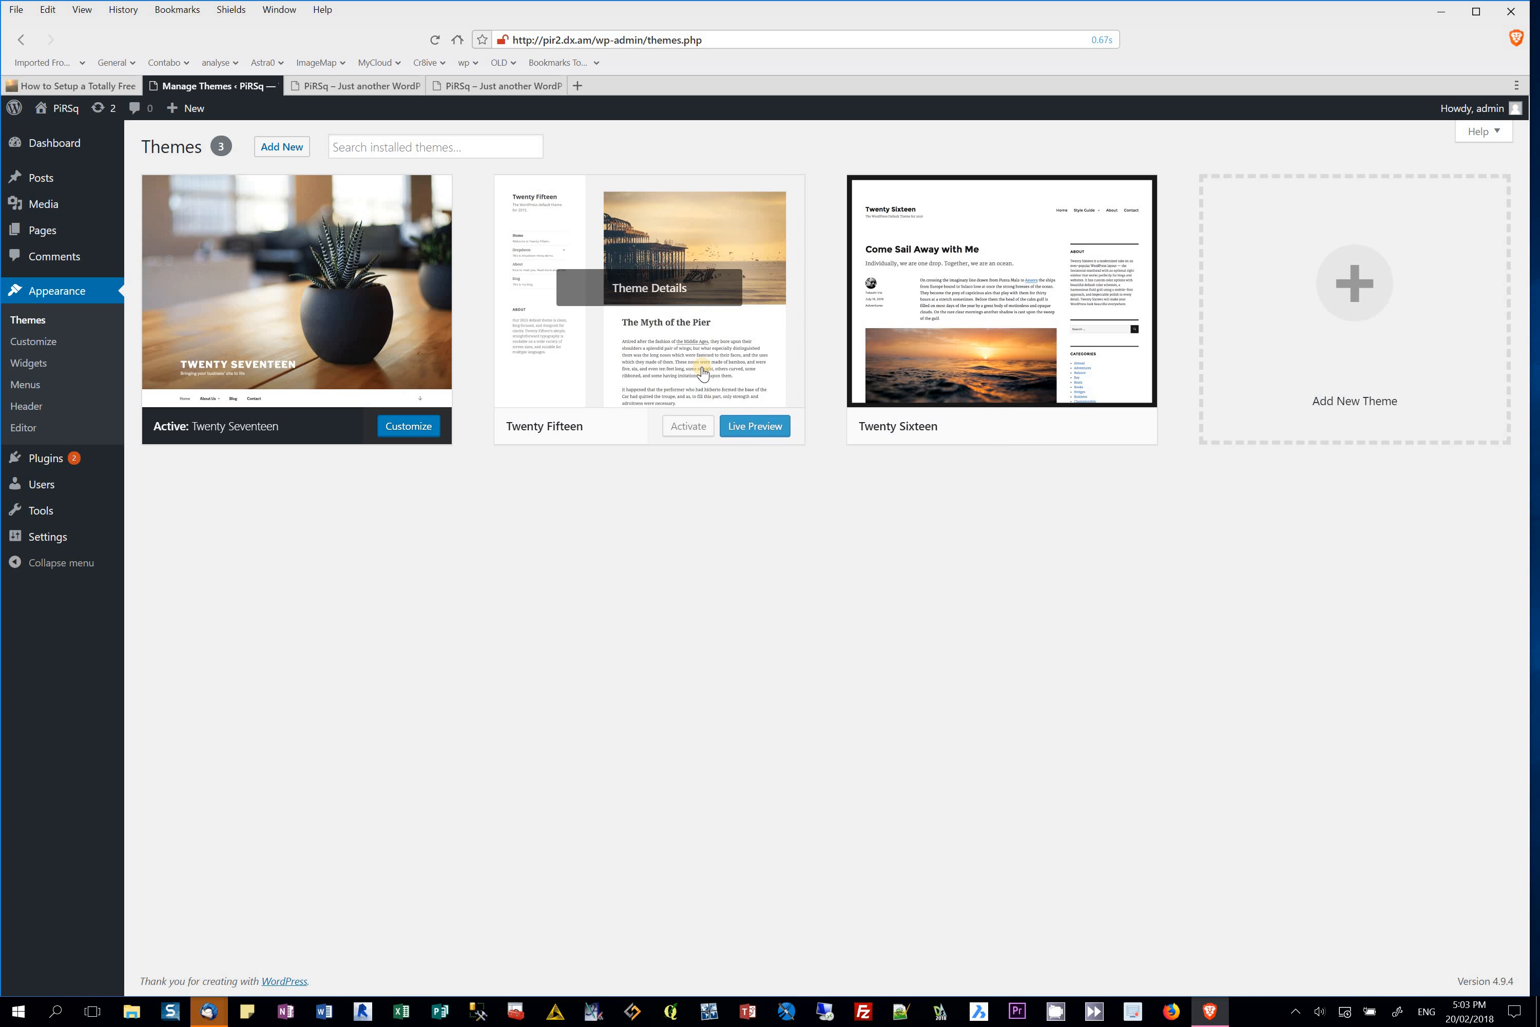
{"action": "left_click", "coordinate": [696, 431]}
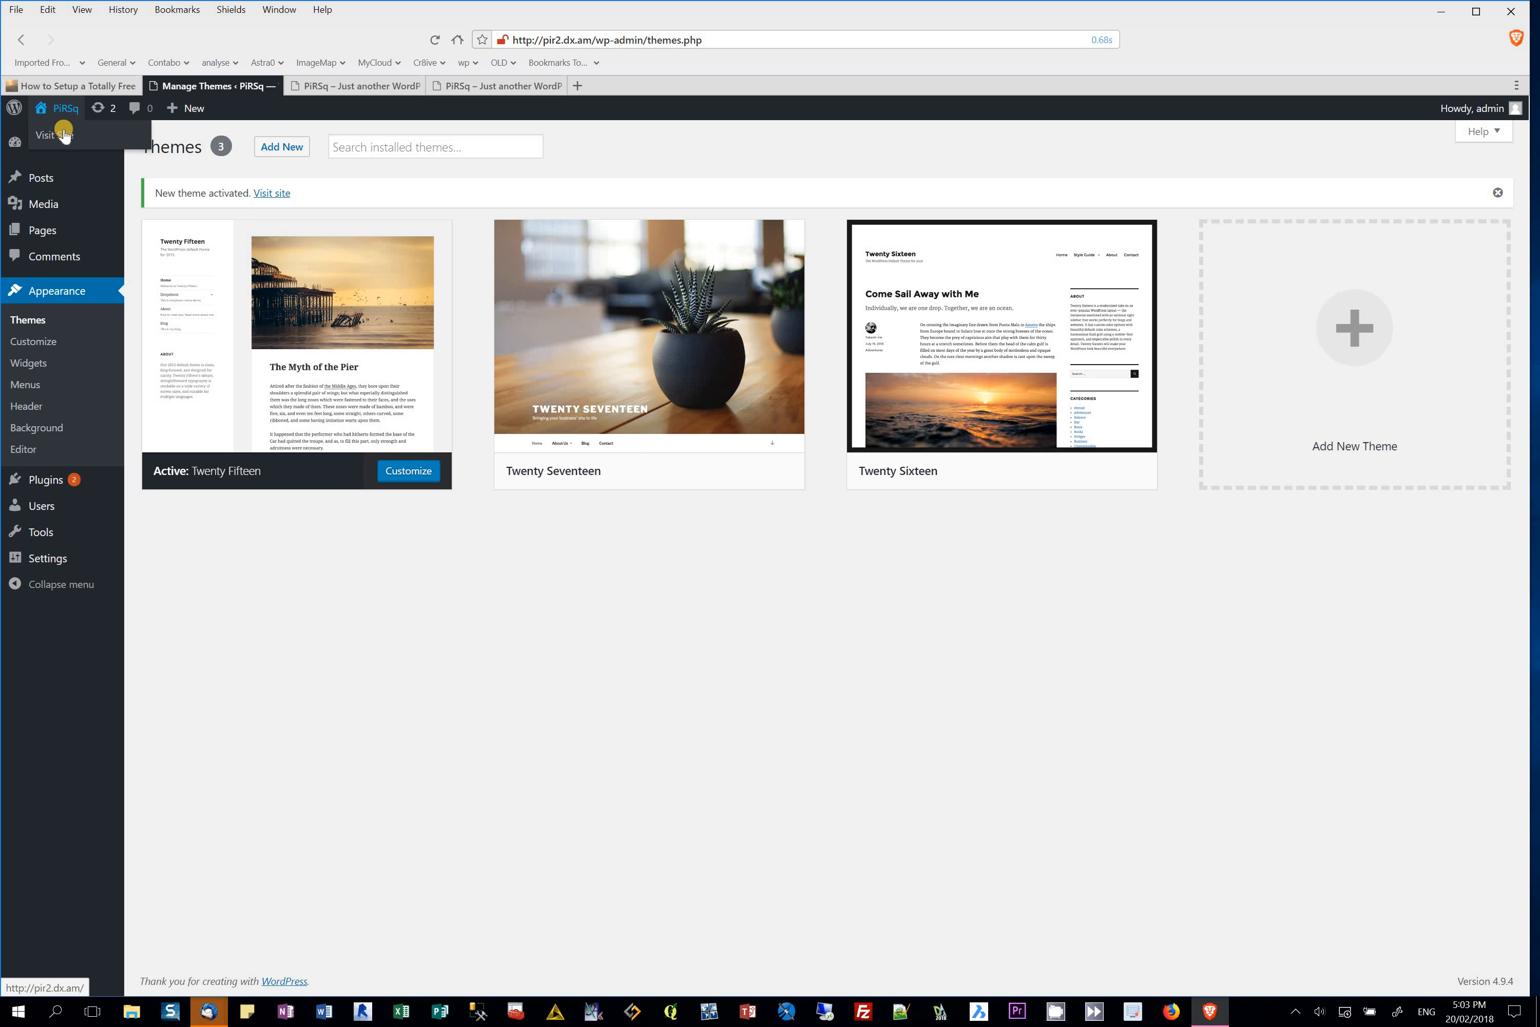
{"action": "left_click", "coordinate": [61, 136]}
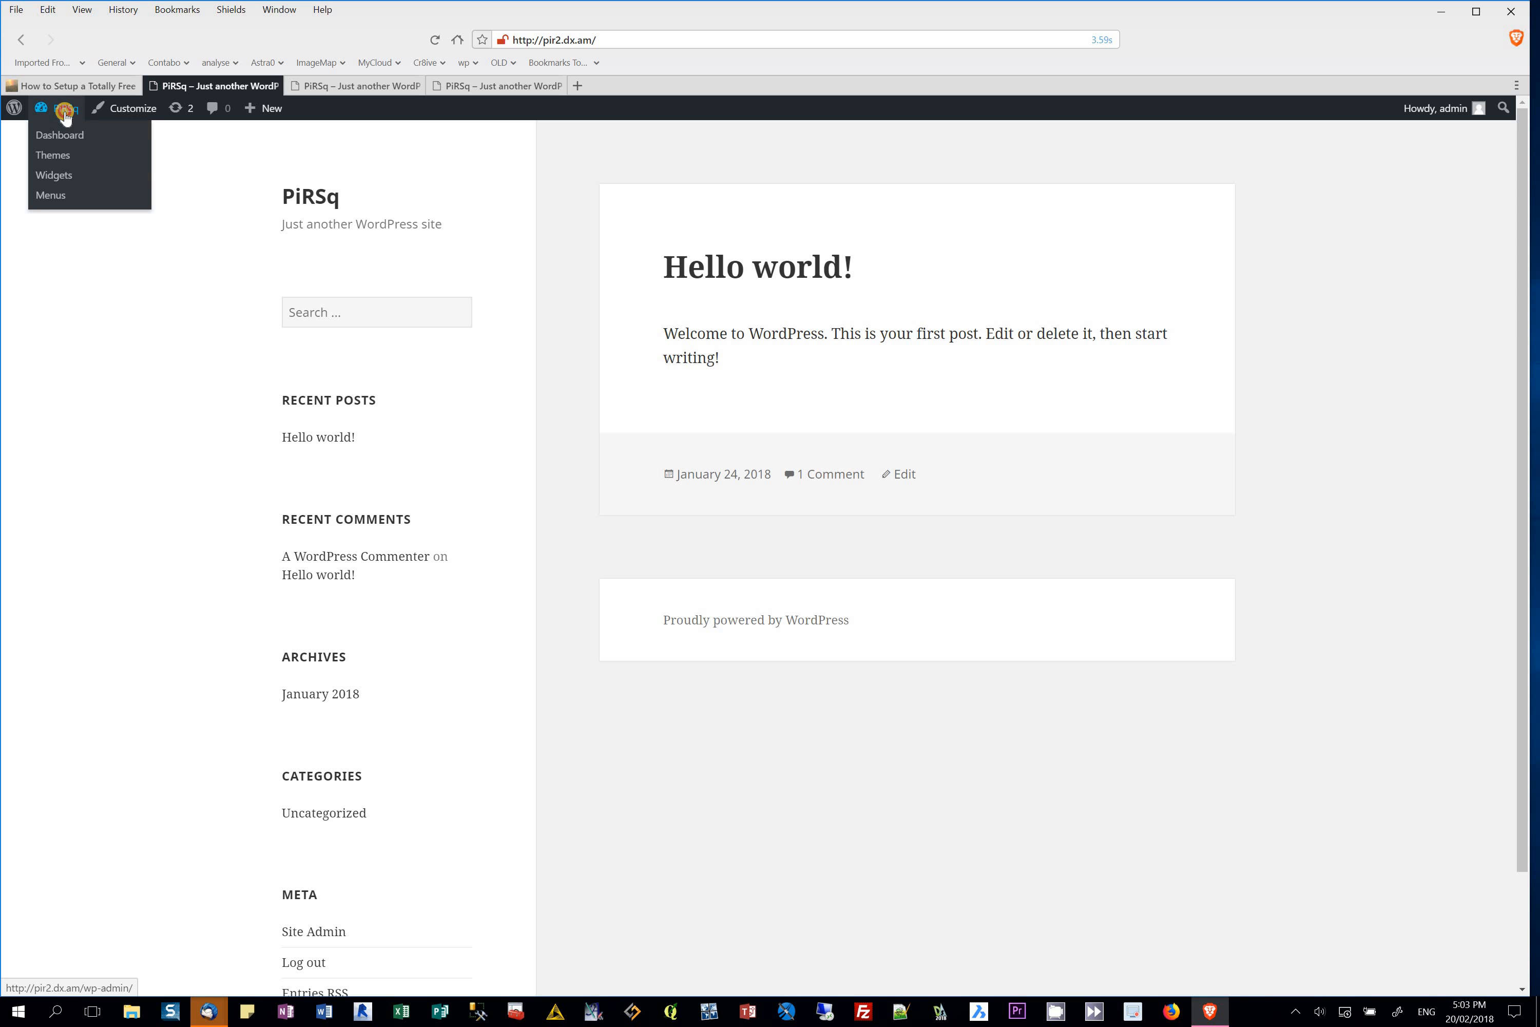
Step: Open the Add Themes page listing featured themes like Stork, Riba Lite and Founder
{"action": "left_click", "coordinate": [62, 137]}
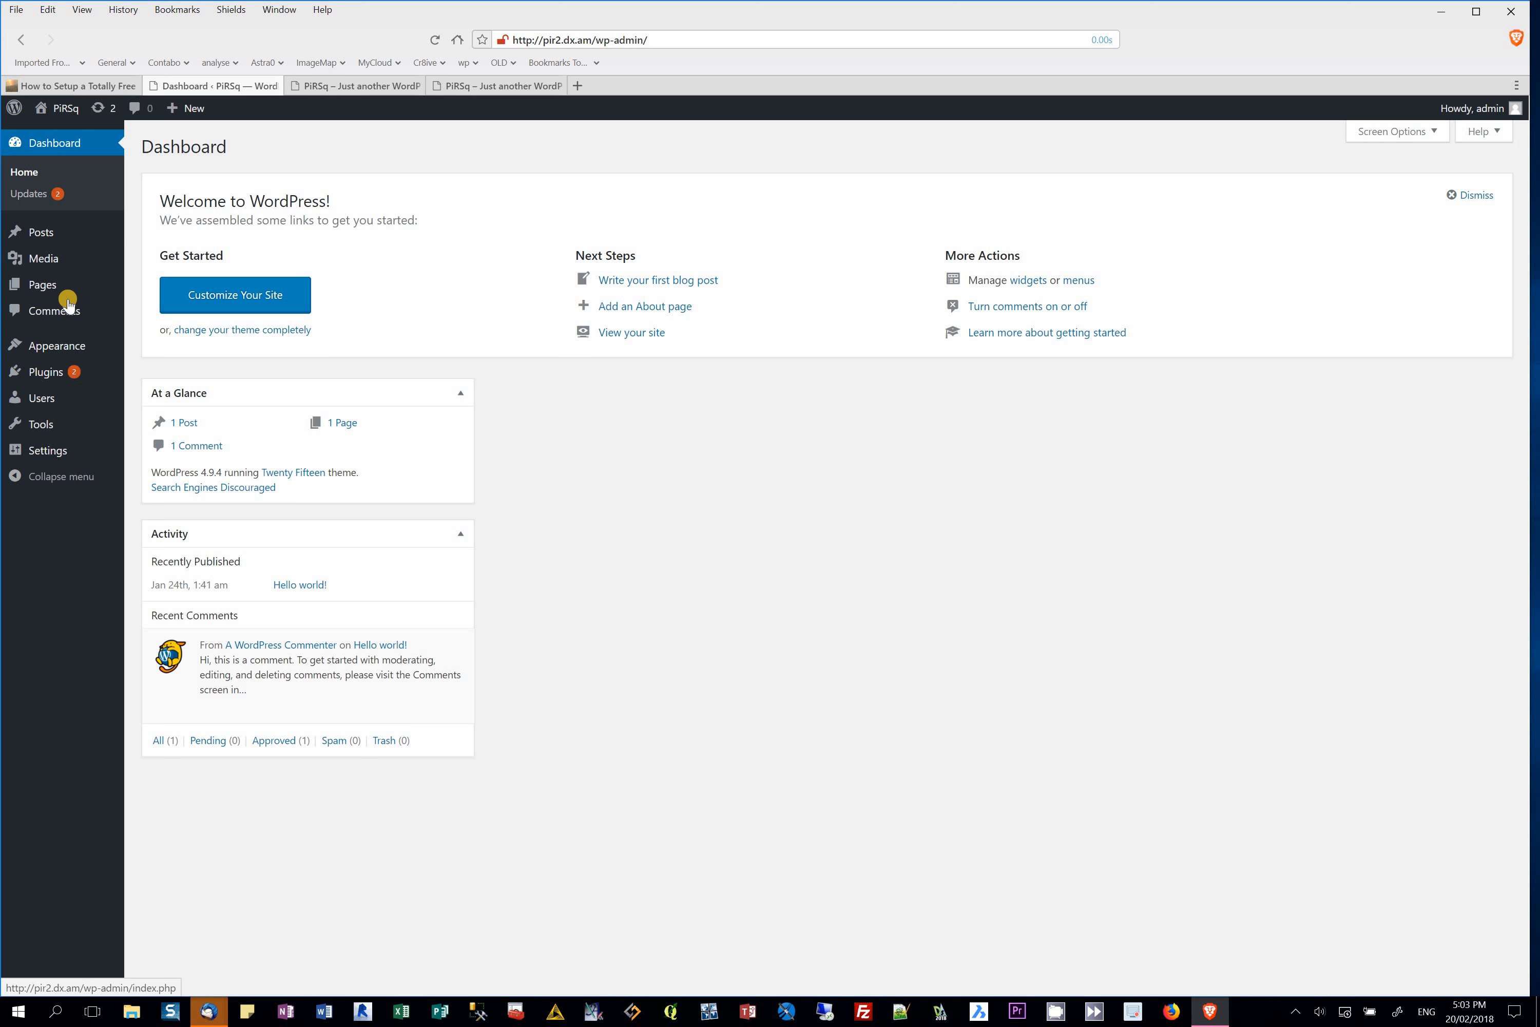
{"action": "left_click", "coordinate": [52, 346]}
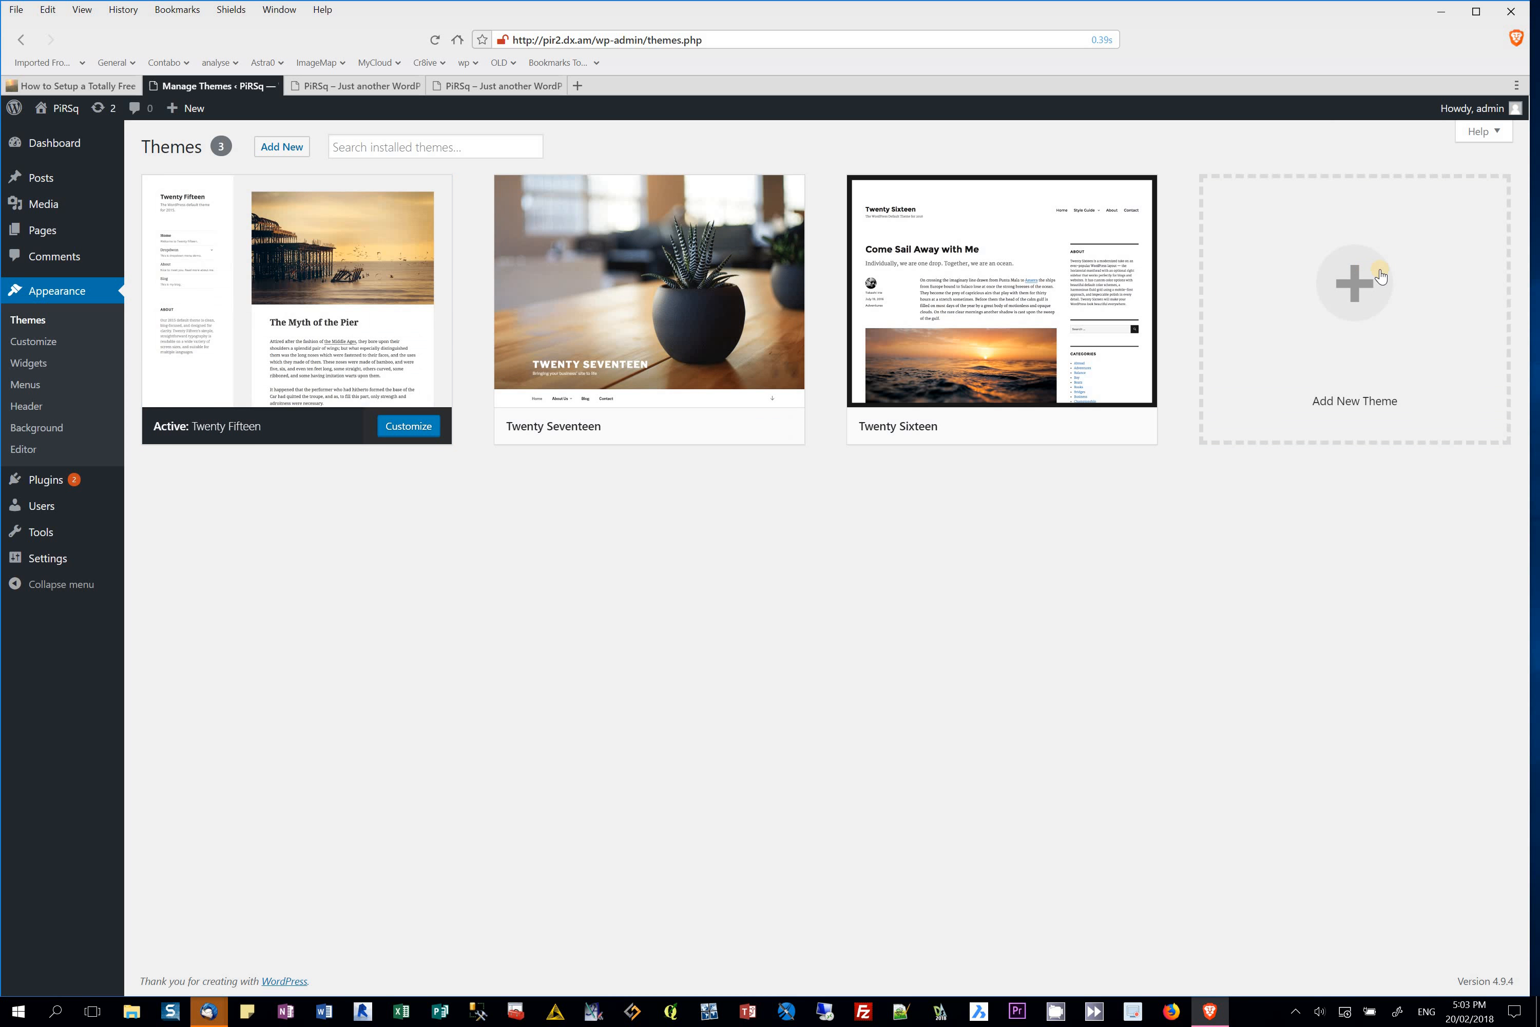
{"action": "left_click", "coordinate": [1364, 285]}
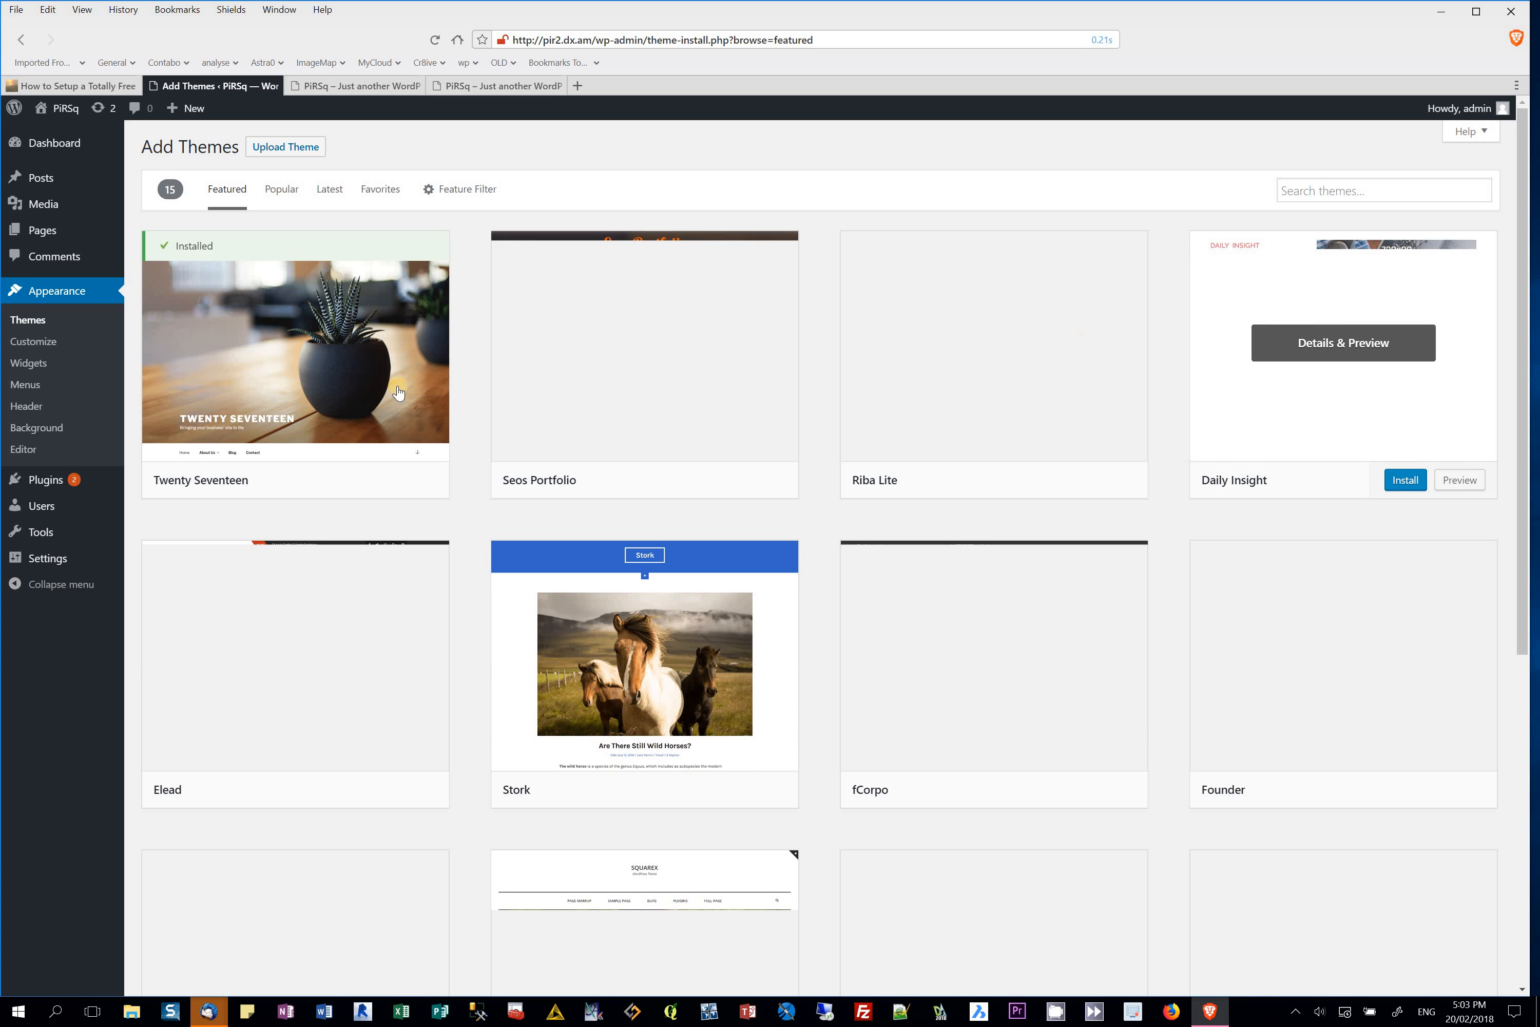
{"action": "mouse_move", "coordinate": [661, 646]}
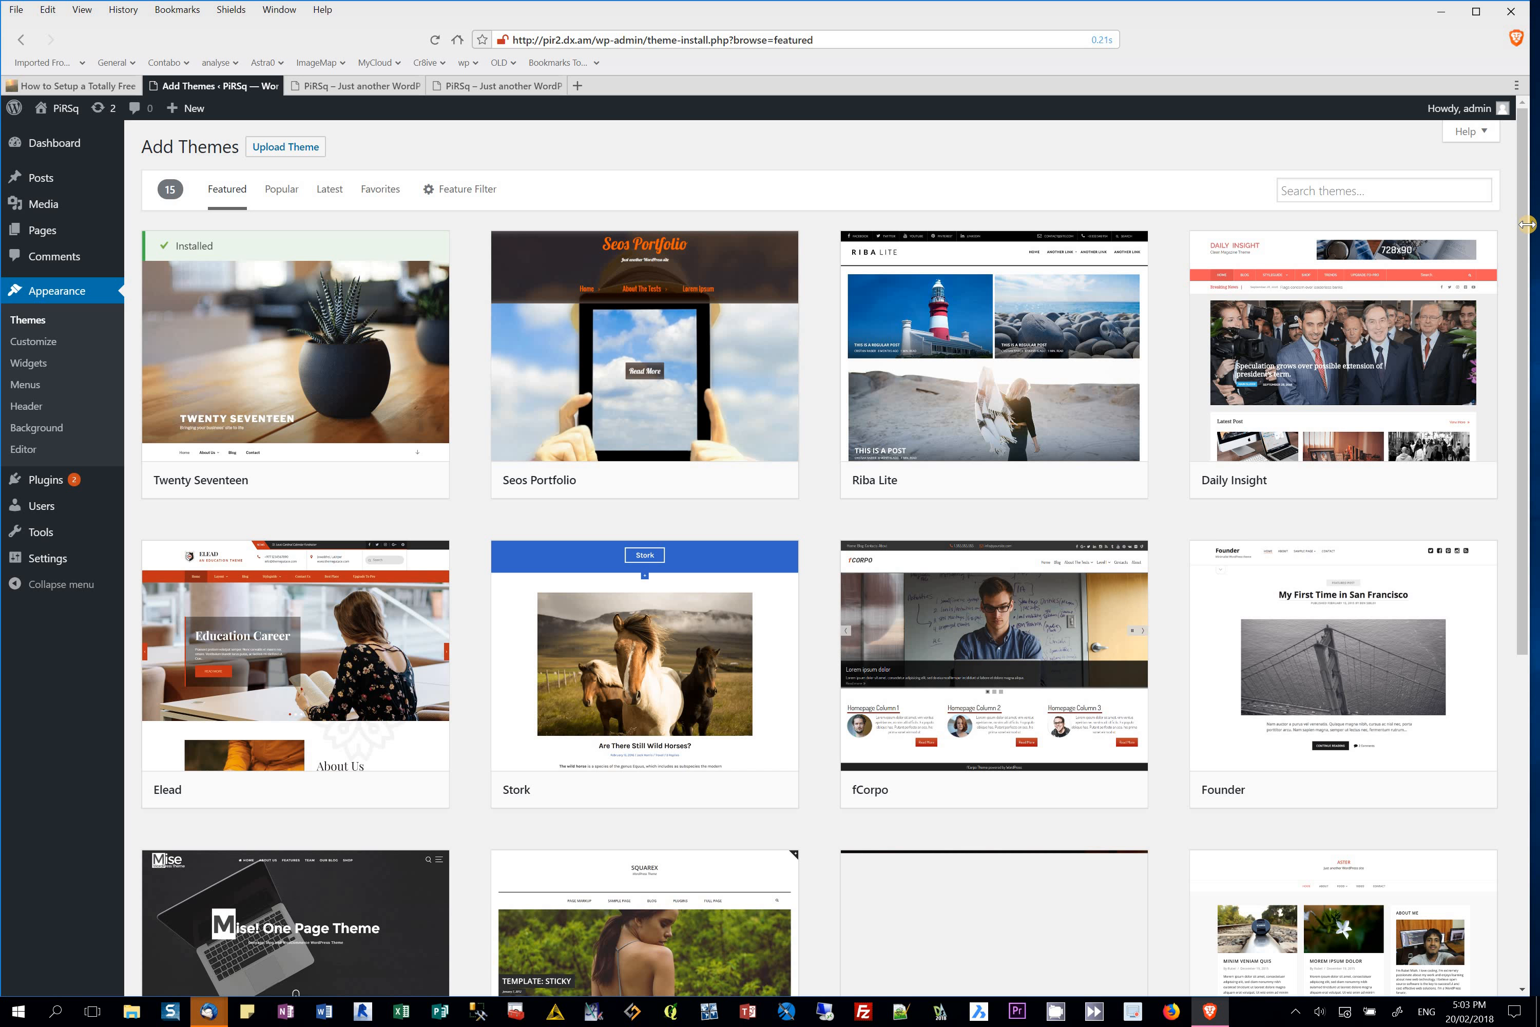
{"action": "mouse_move", "coordinate": [1292, 474]}
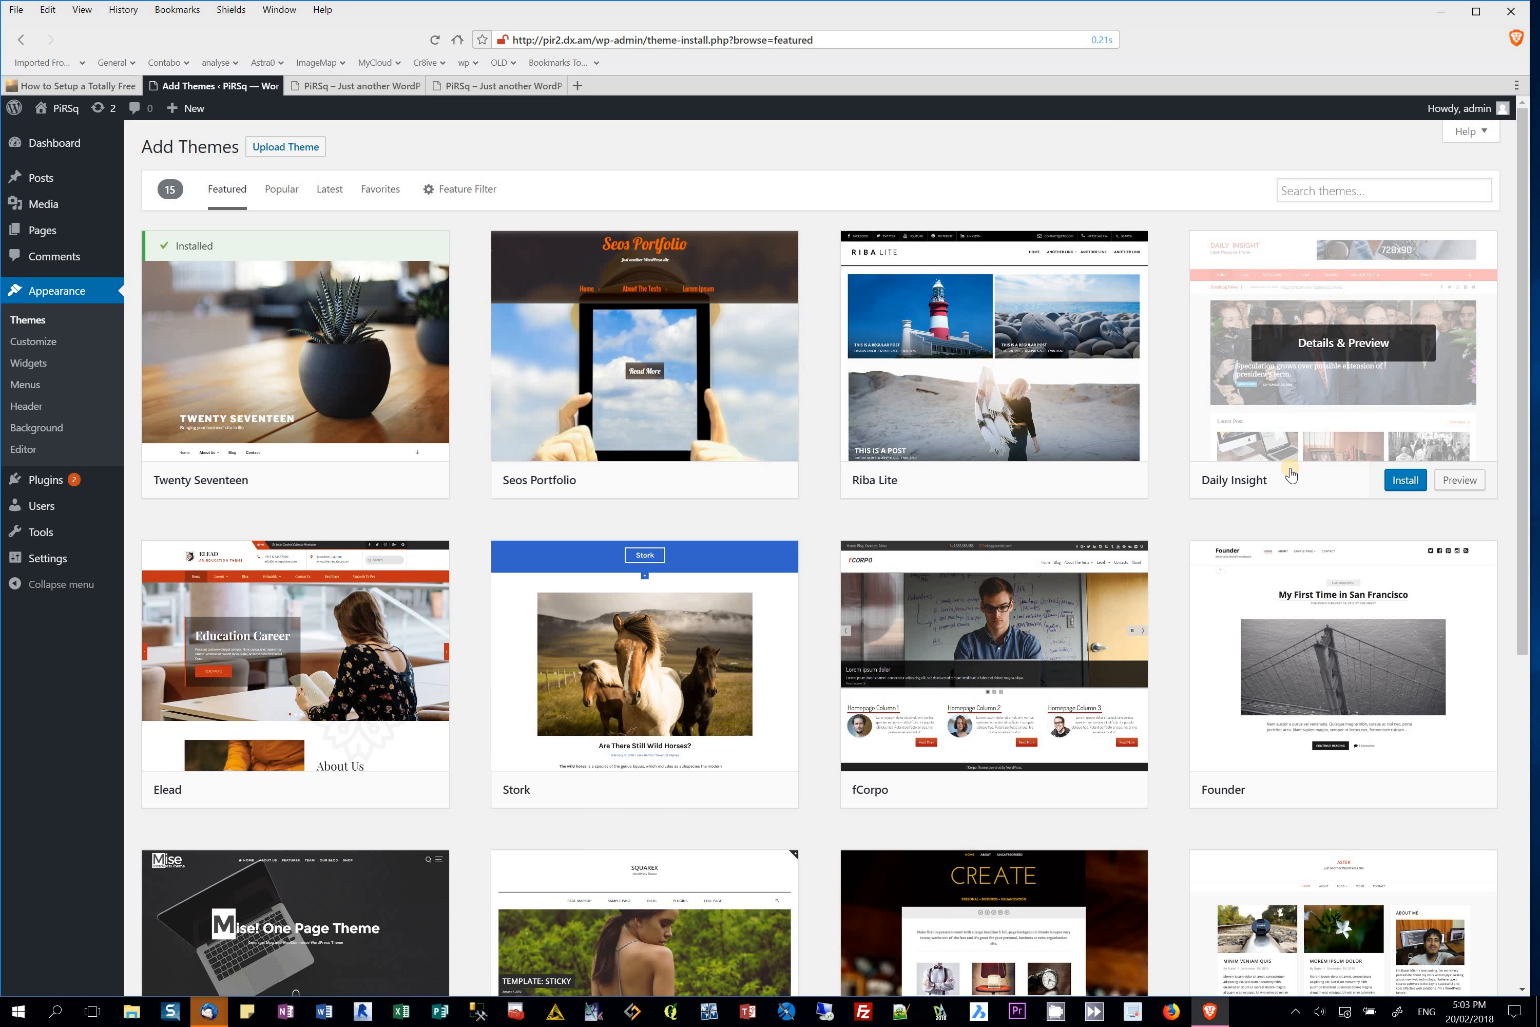
Step: In a new tab, search 'wordpress free themes' and open the WordPress.org Theme Directory
{"action": "left_click", "coordinate": [579, 86]}
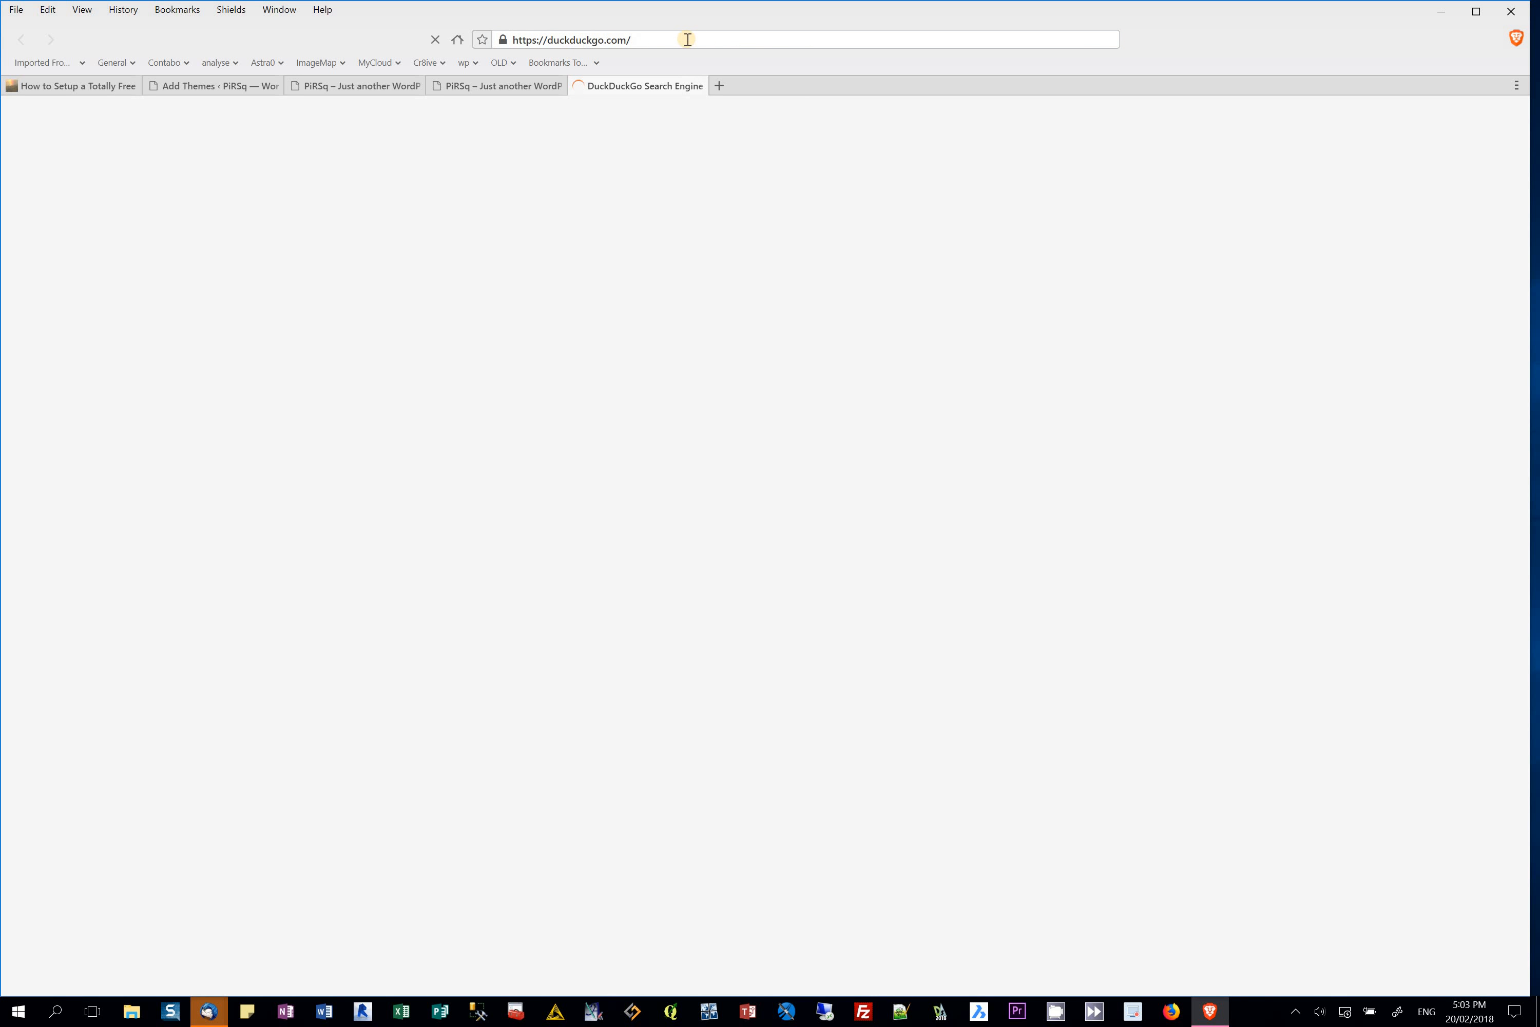
{"action": "left_click", "coordinate": [685, 39]}
{"action": "type", "text": "wo"}
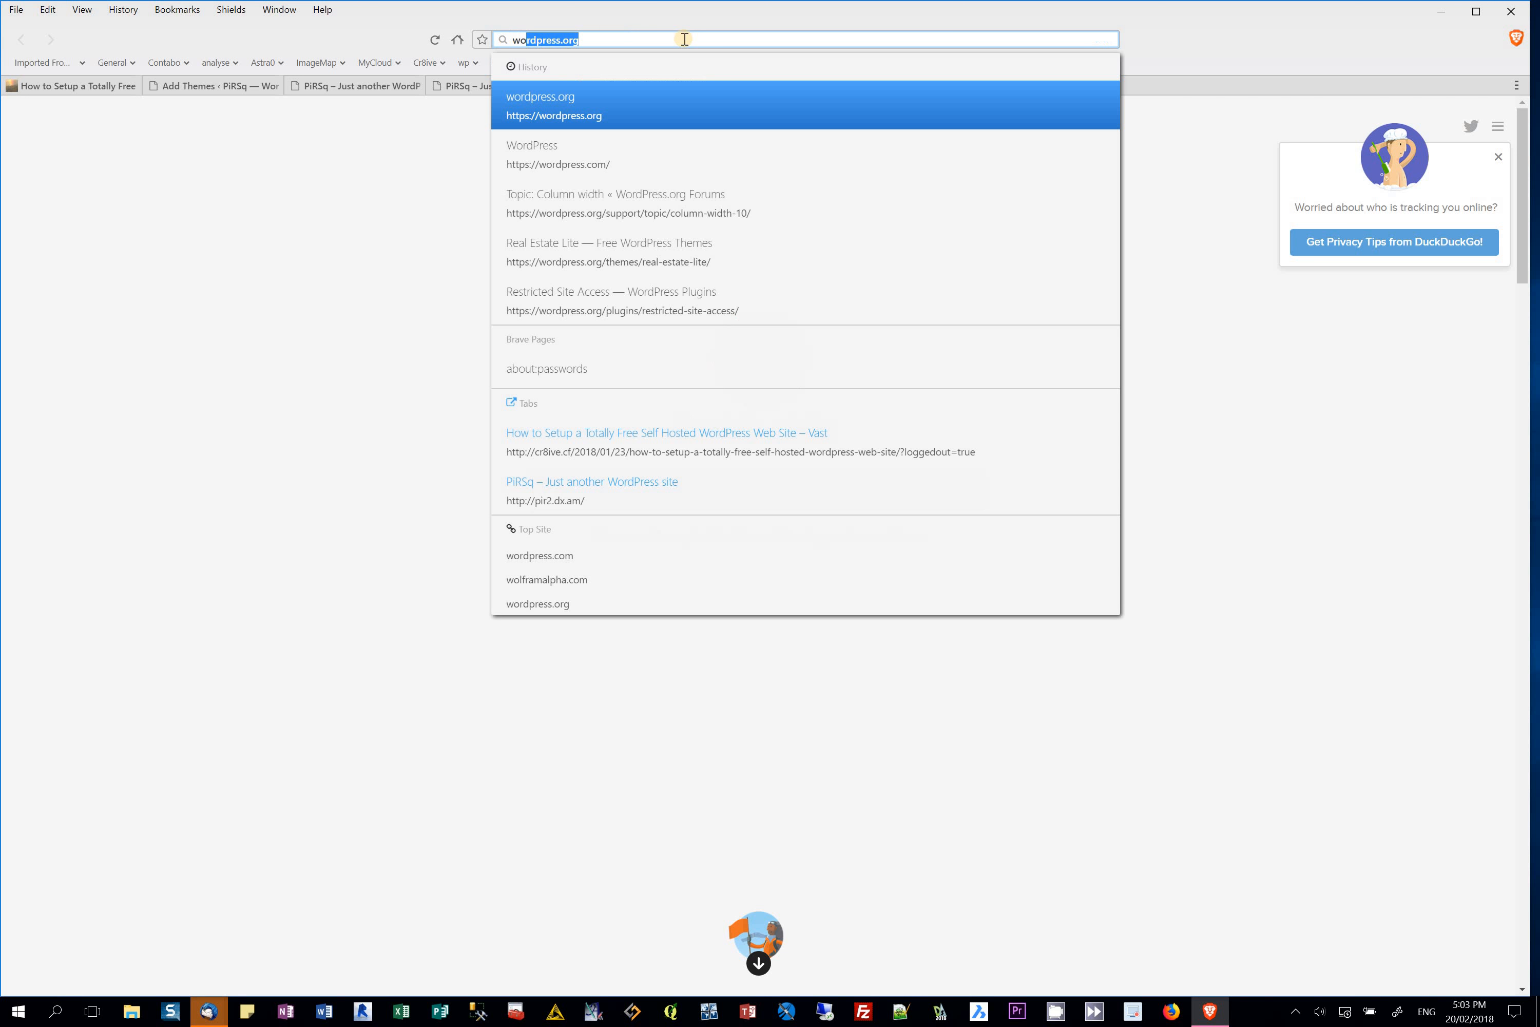
{"action": "type", "text": "rdpress"}
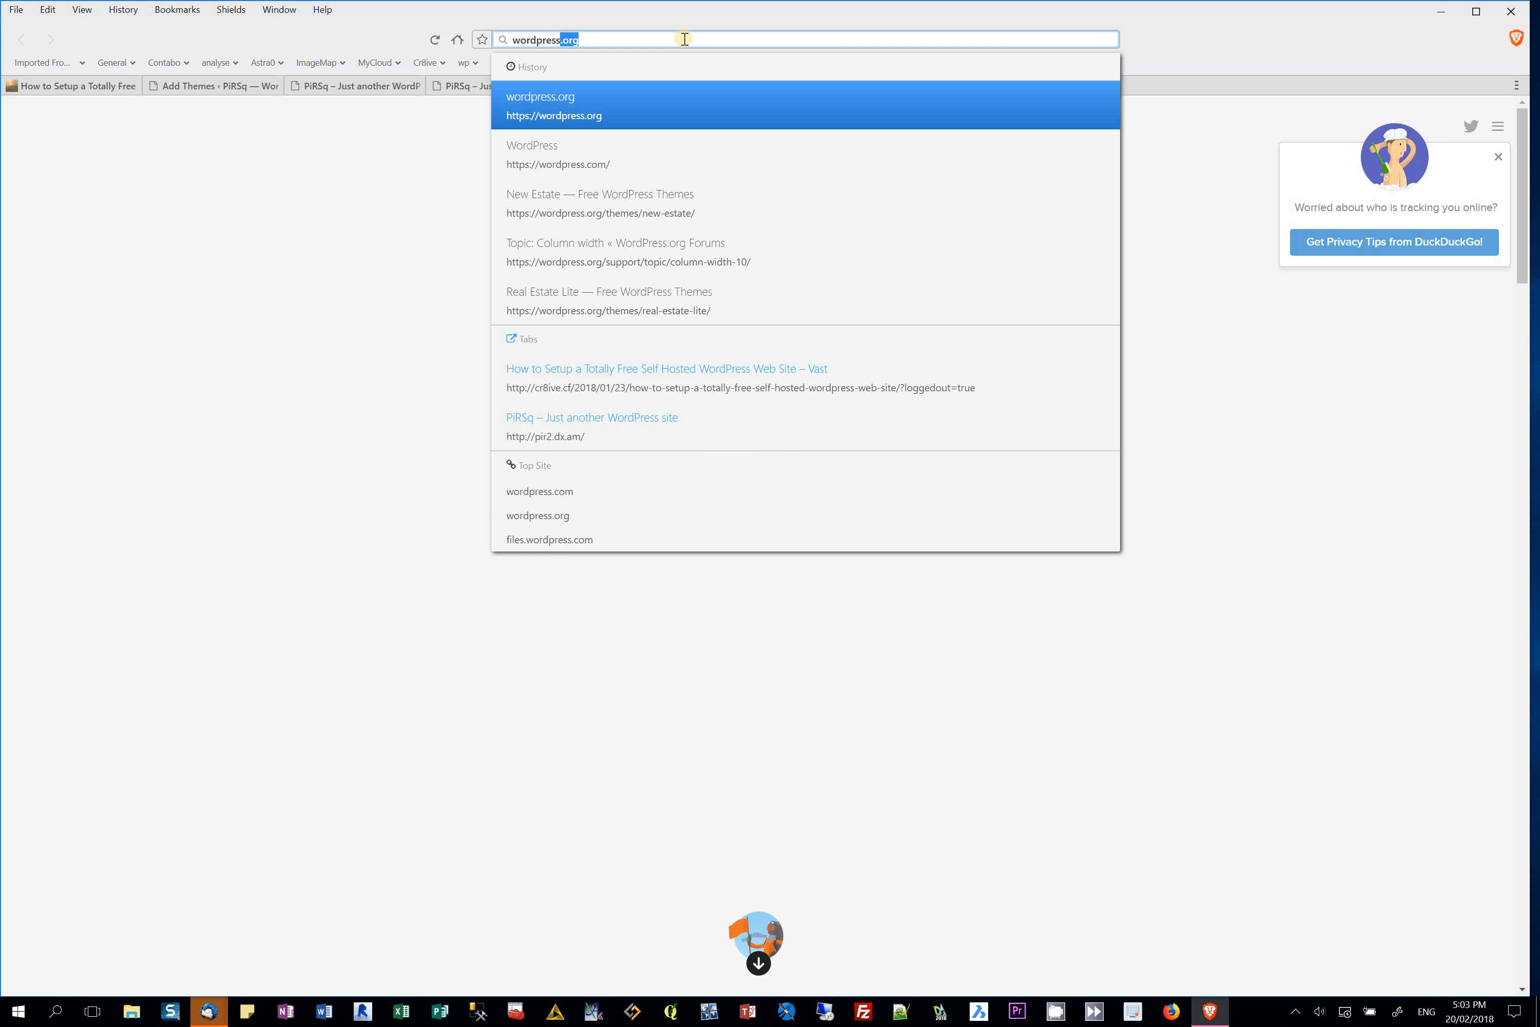
{"action": "type", "text": " free themes"}
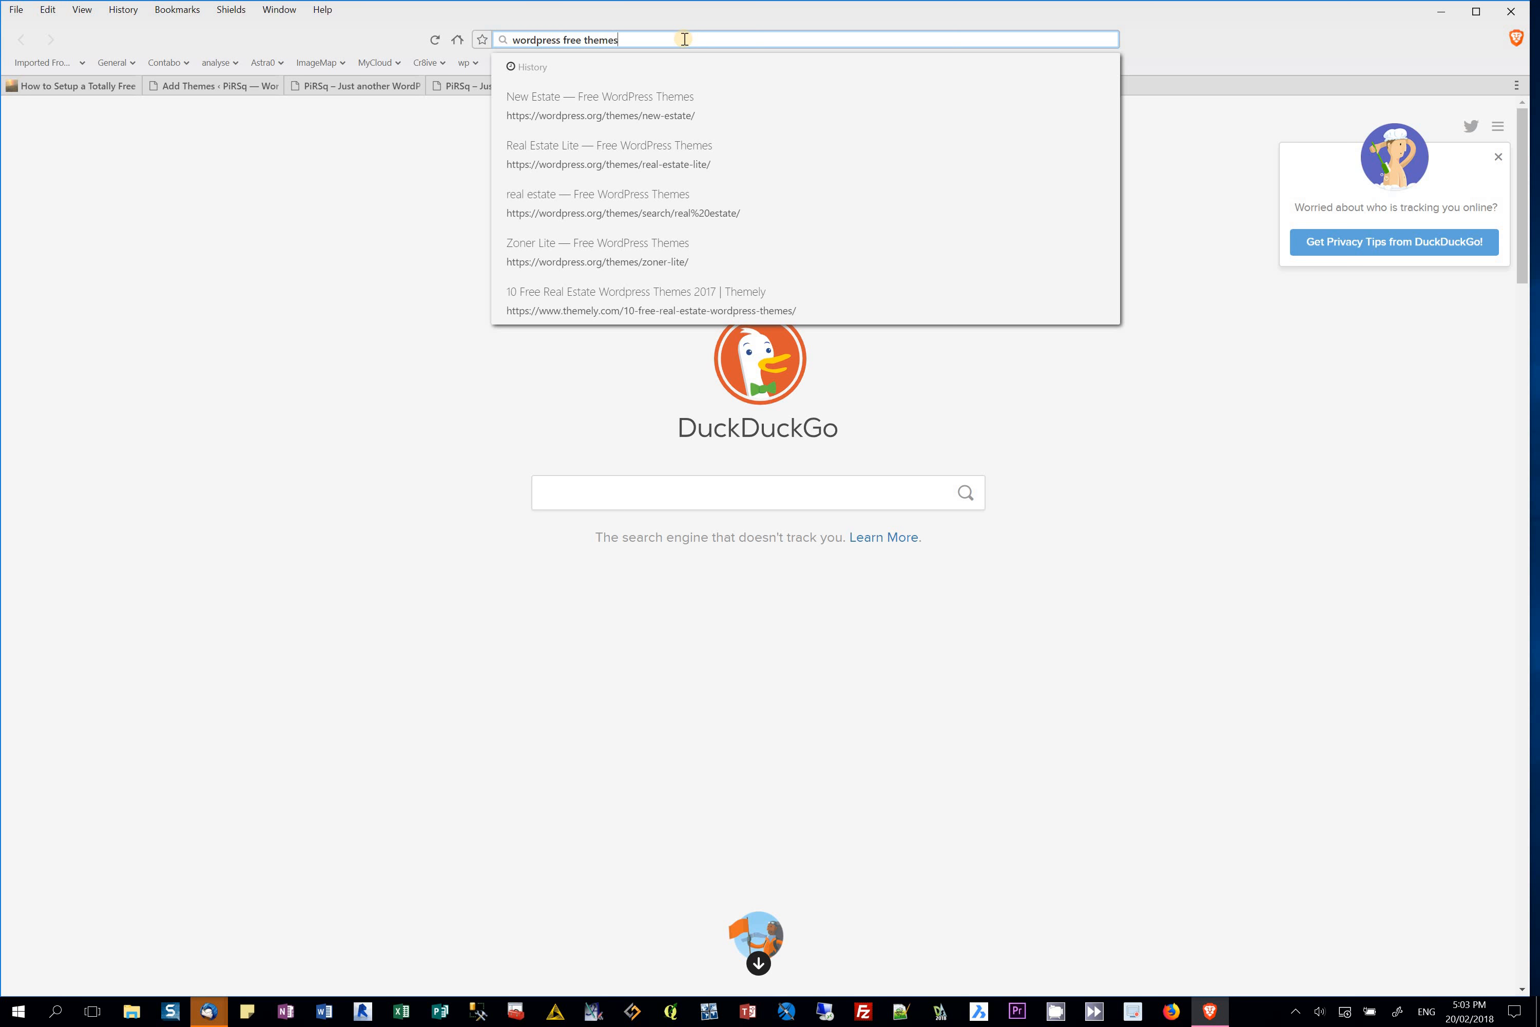
{"action": "key", "text": "Return"}
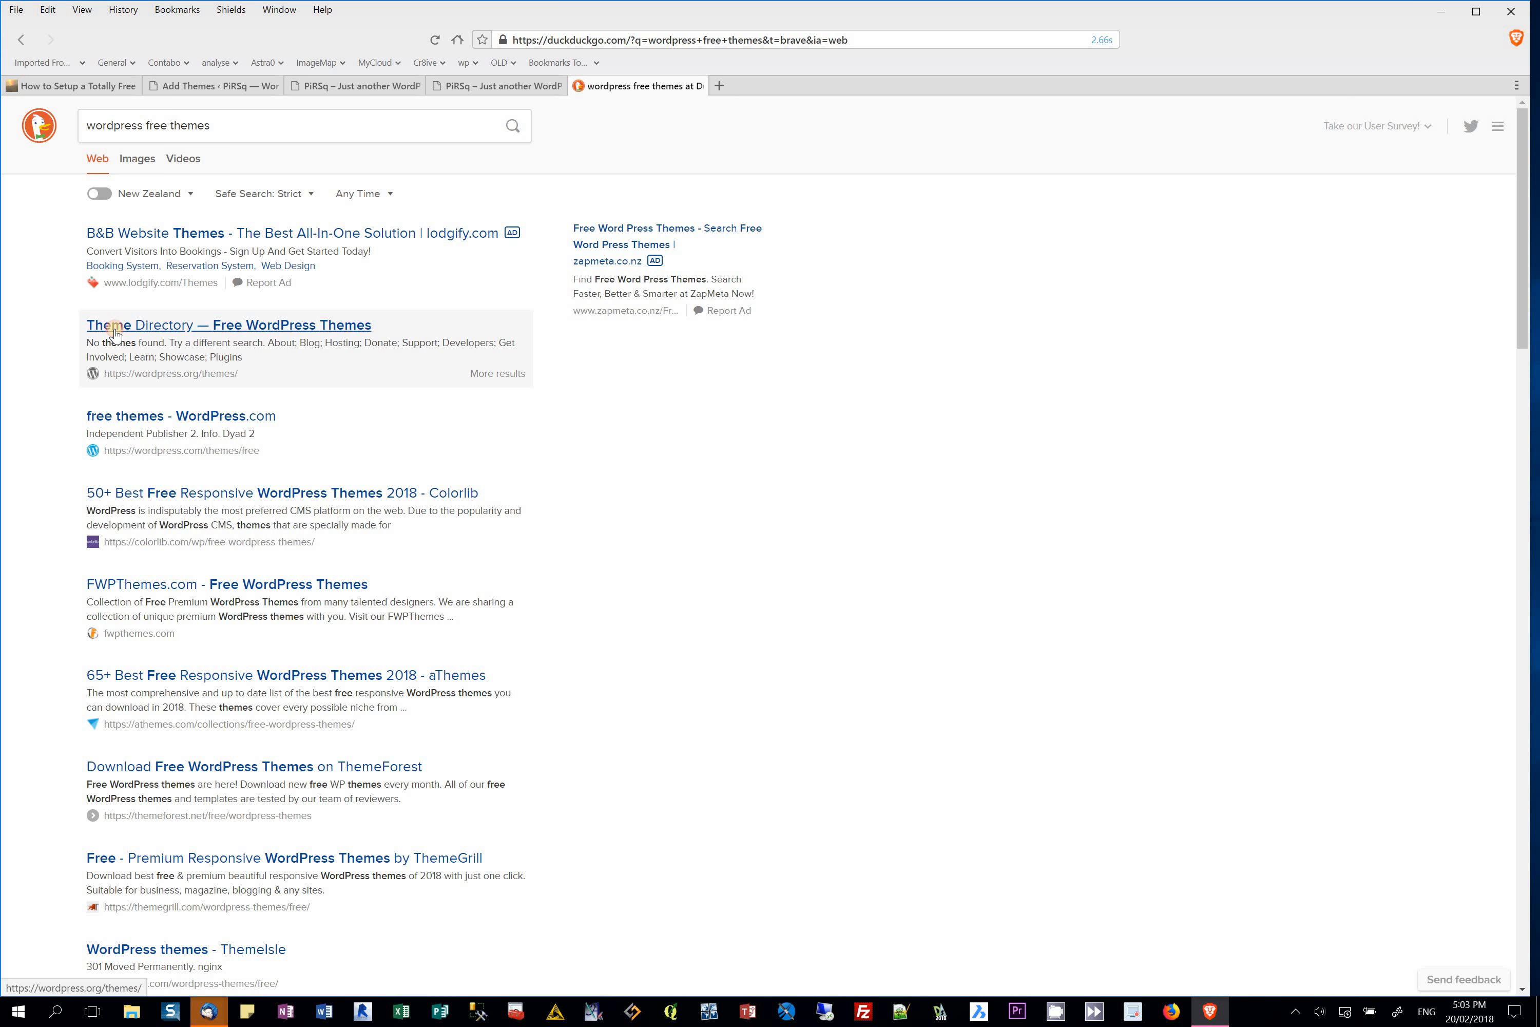
{"action": "left_click", "coordinate": [114, 330]}
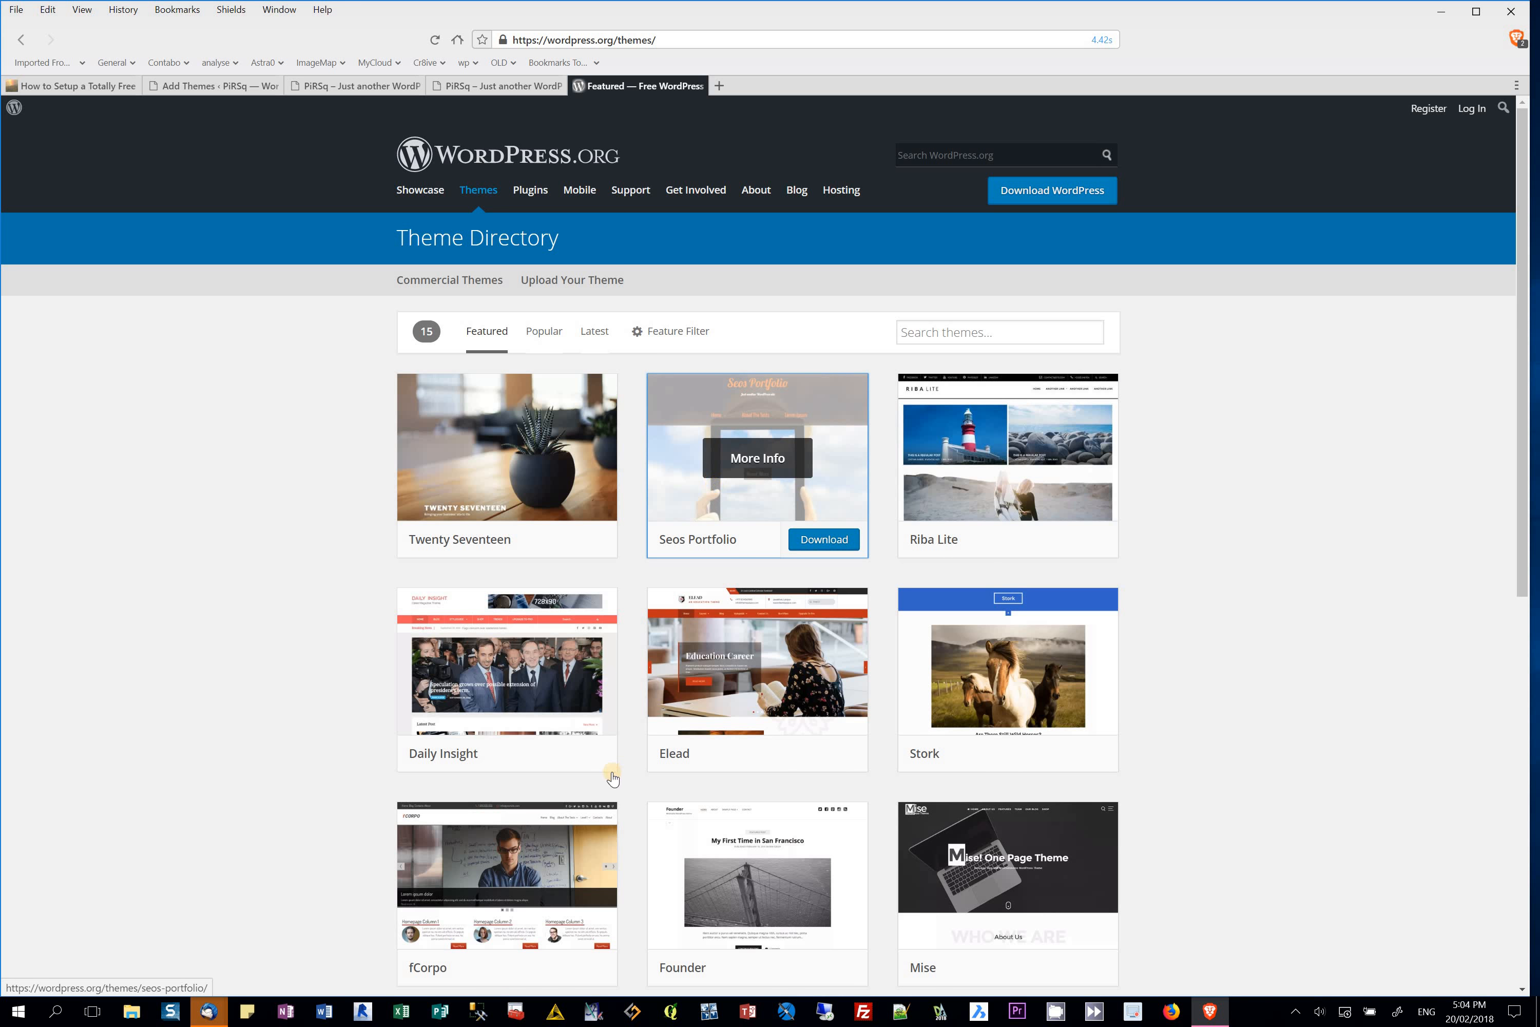
Step: Browse the featured themes in the Theme Directory down to the Elead theme's Download button
{"action": "scroll", "coordinate": [613, 778], "scroll_direction": "down", "scroll_amount": 7}
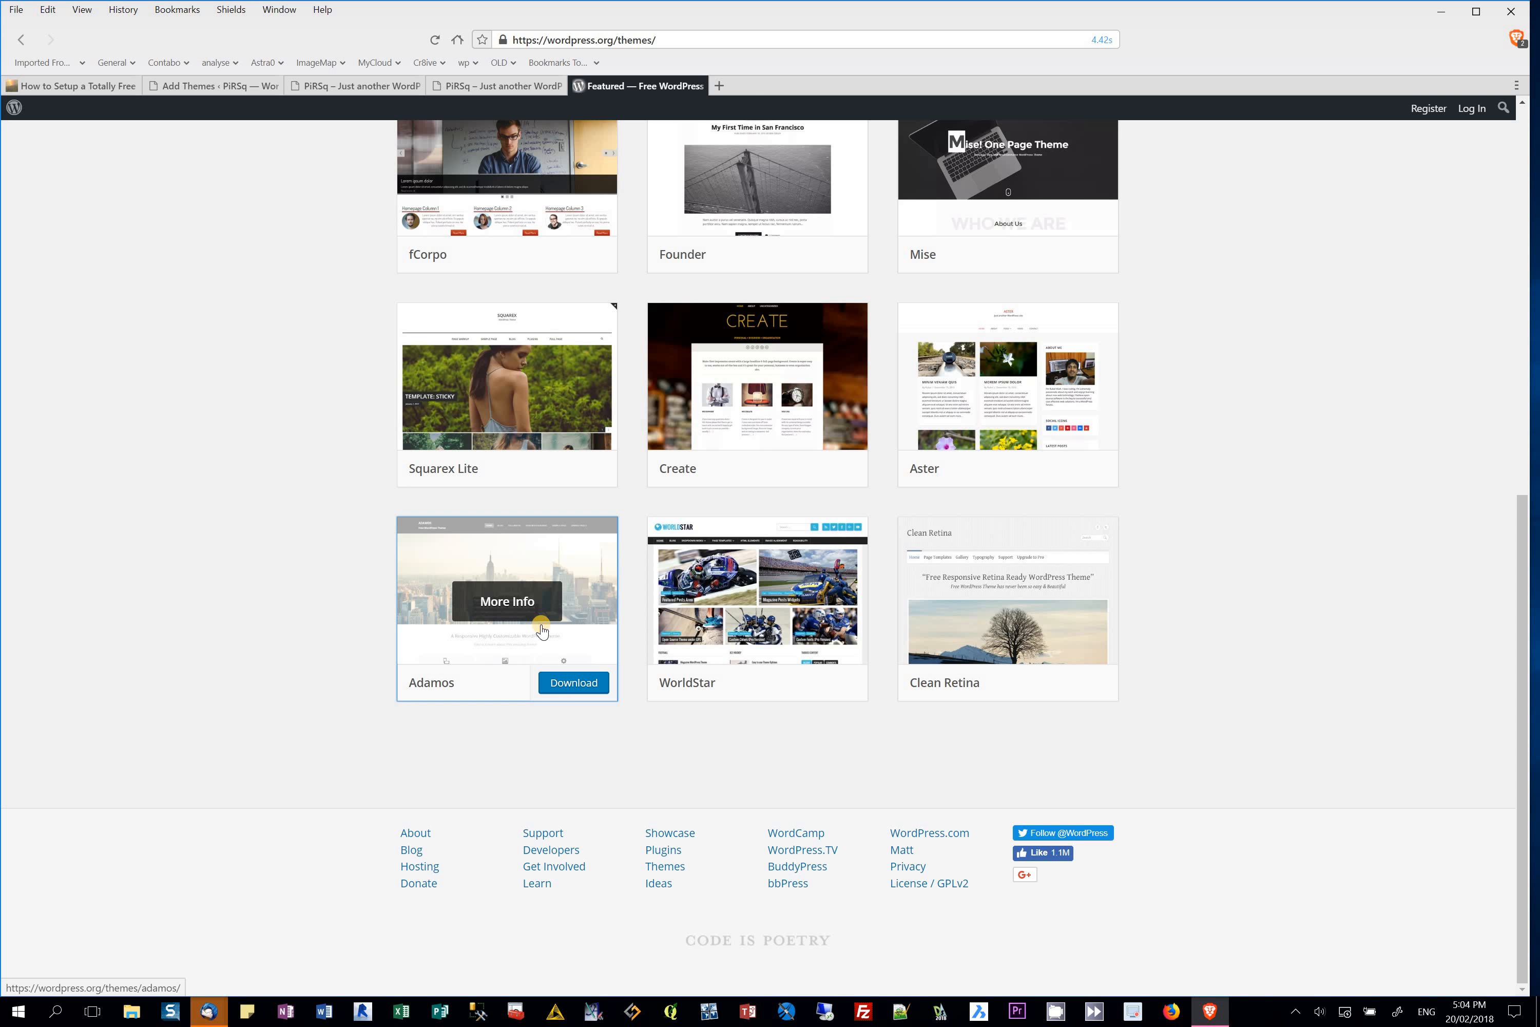
{"action": "scroll", "coordinate": [538, 609], "scroll_direction": "up", "scroll_amount": 10}
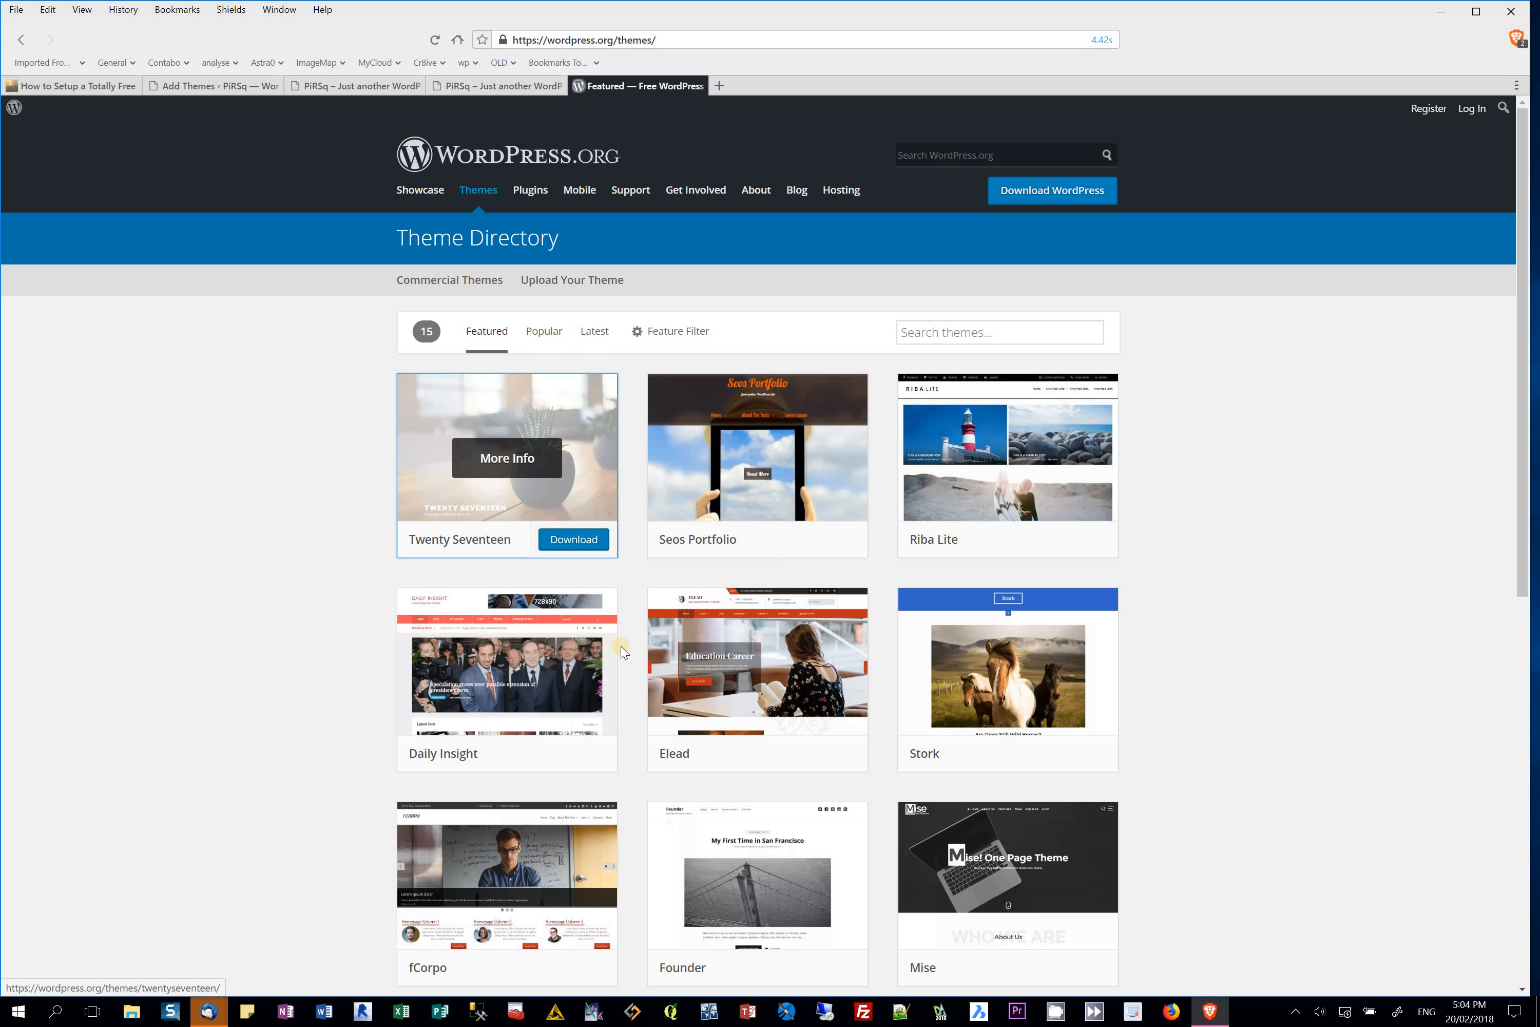
{"action": "scroll", "coordinate": [734, 675], "scroll_direction": "down", "scroll_amount": 8}
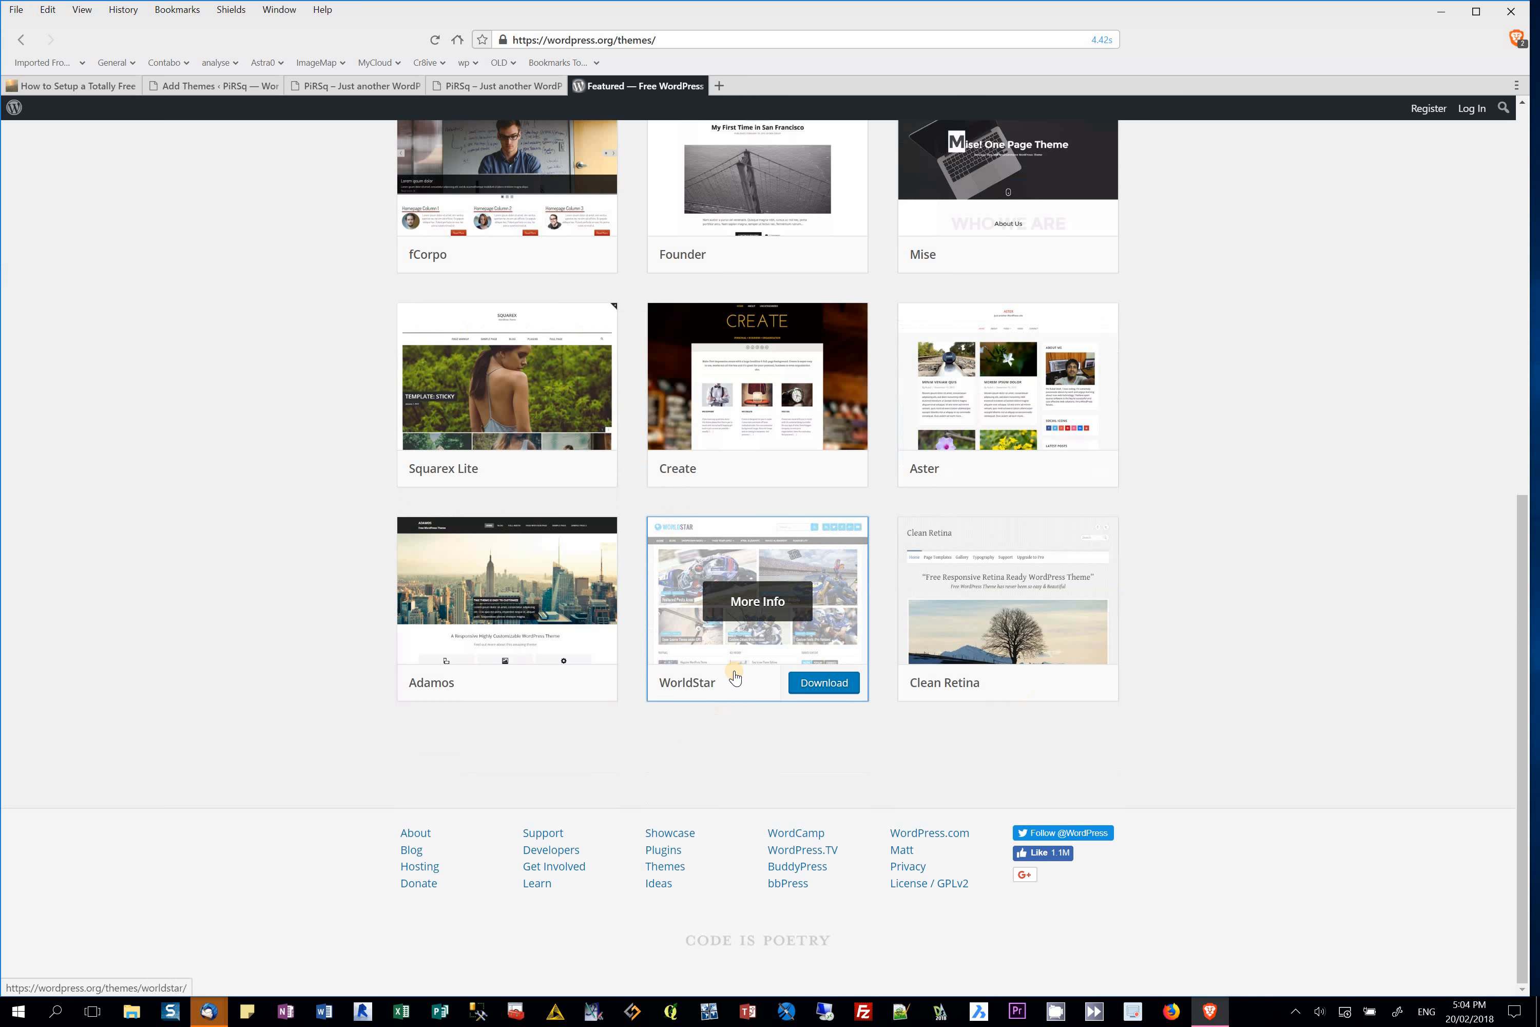
{"action": "scroll", "coordinate": [732, 582], "scroll_direction": "up", "scroll_amount": 8}
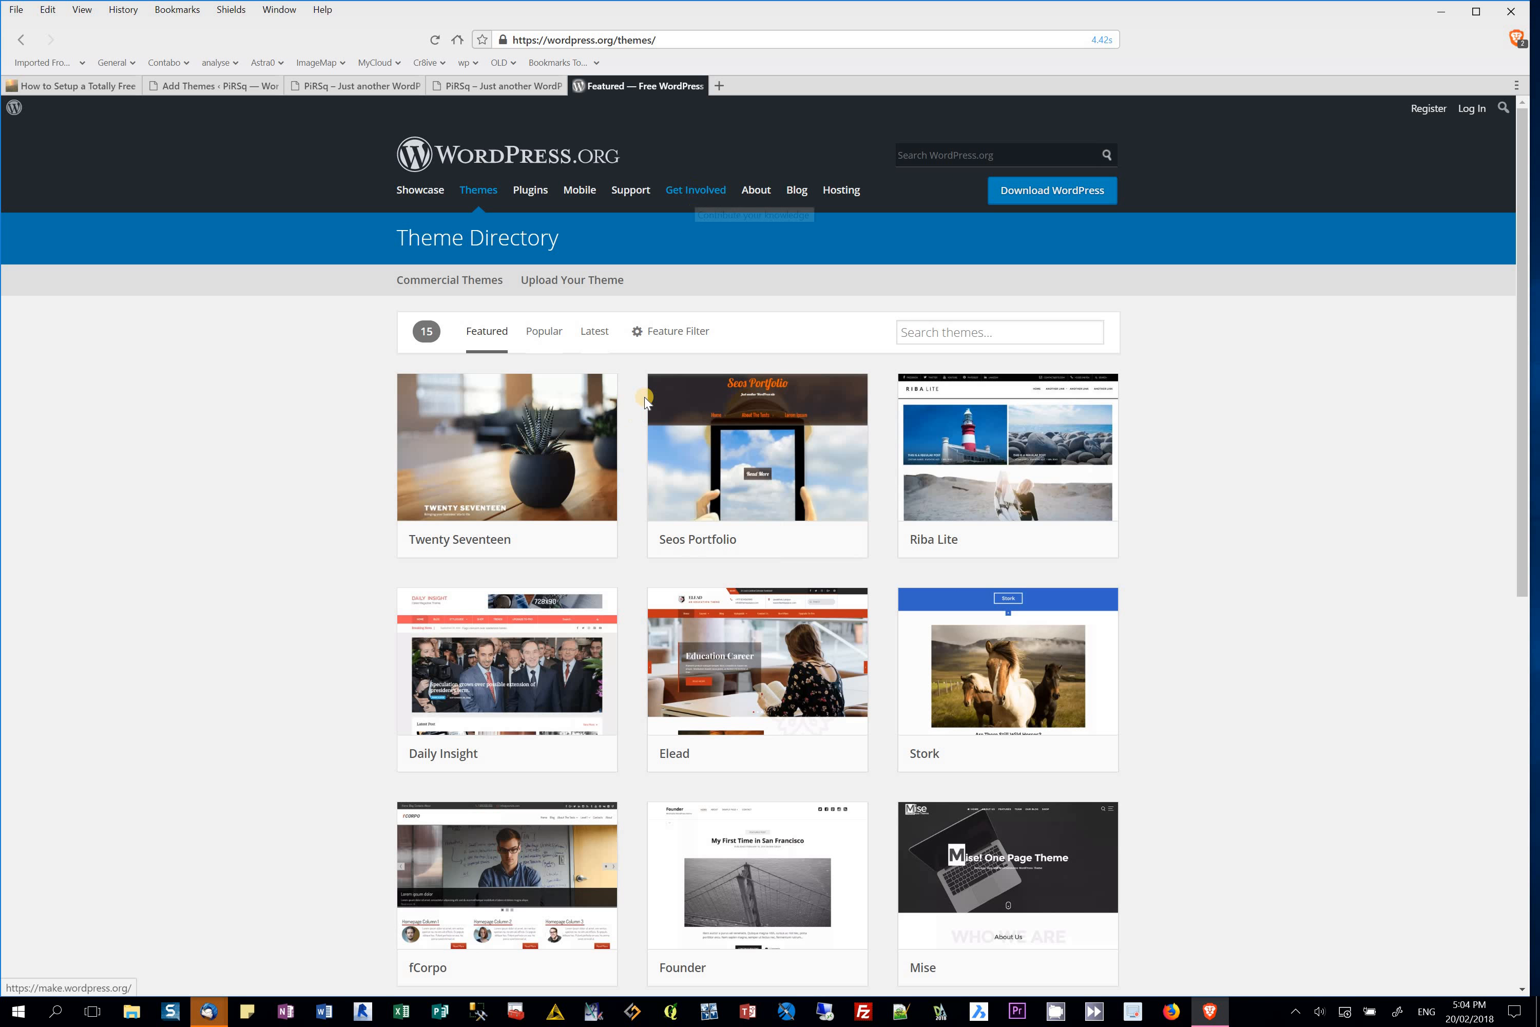
{"action": "mouse_move", "coordinate": [749, 510]}
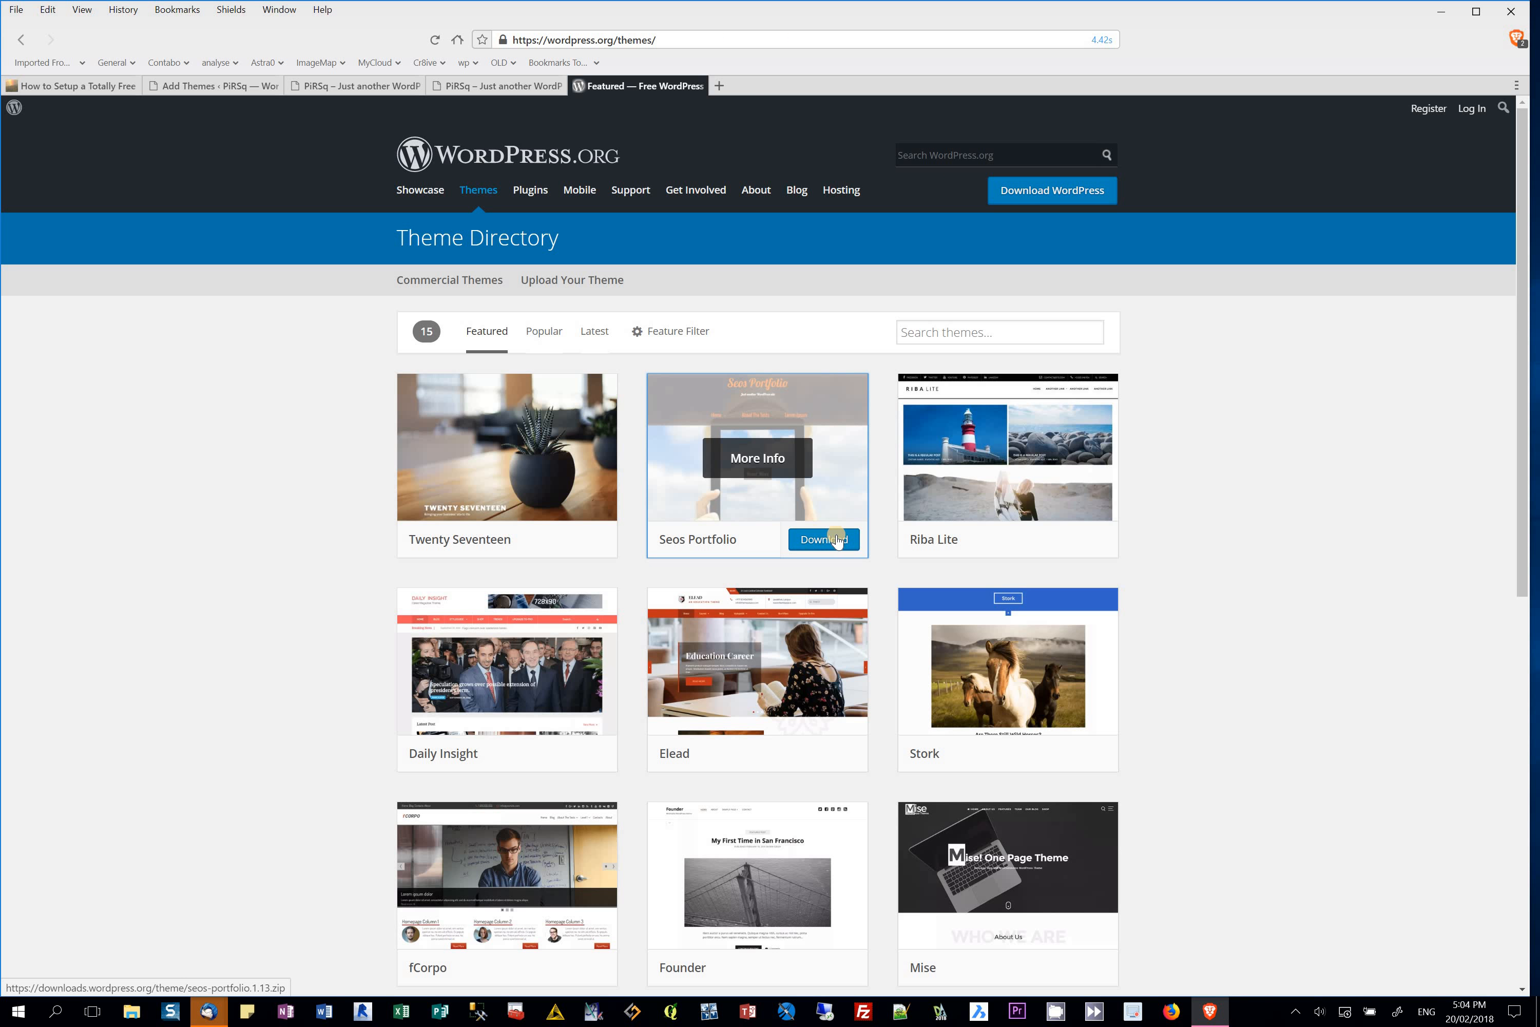
{"action": "mouse_move", "coordinate": [790, 646]}
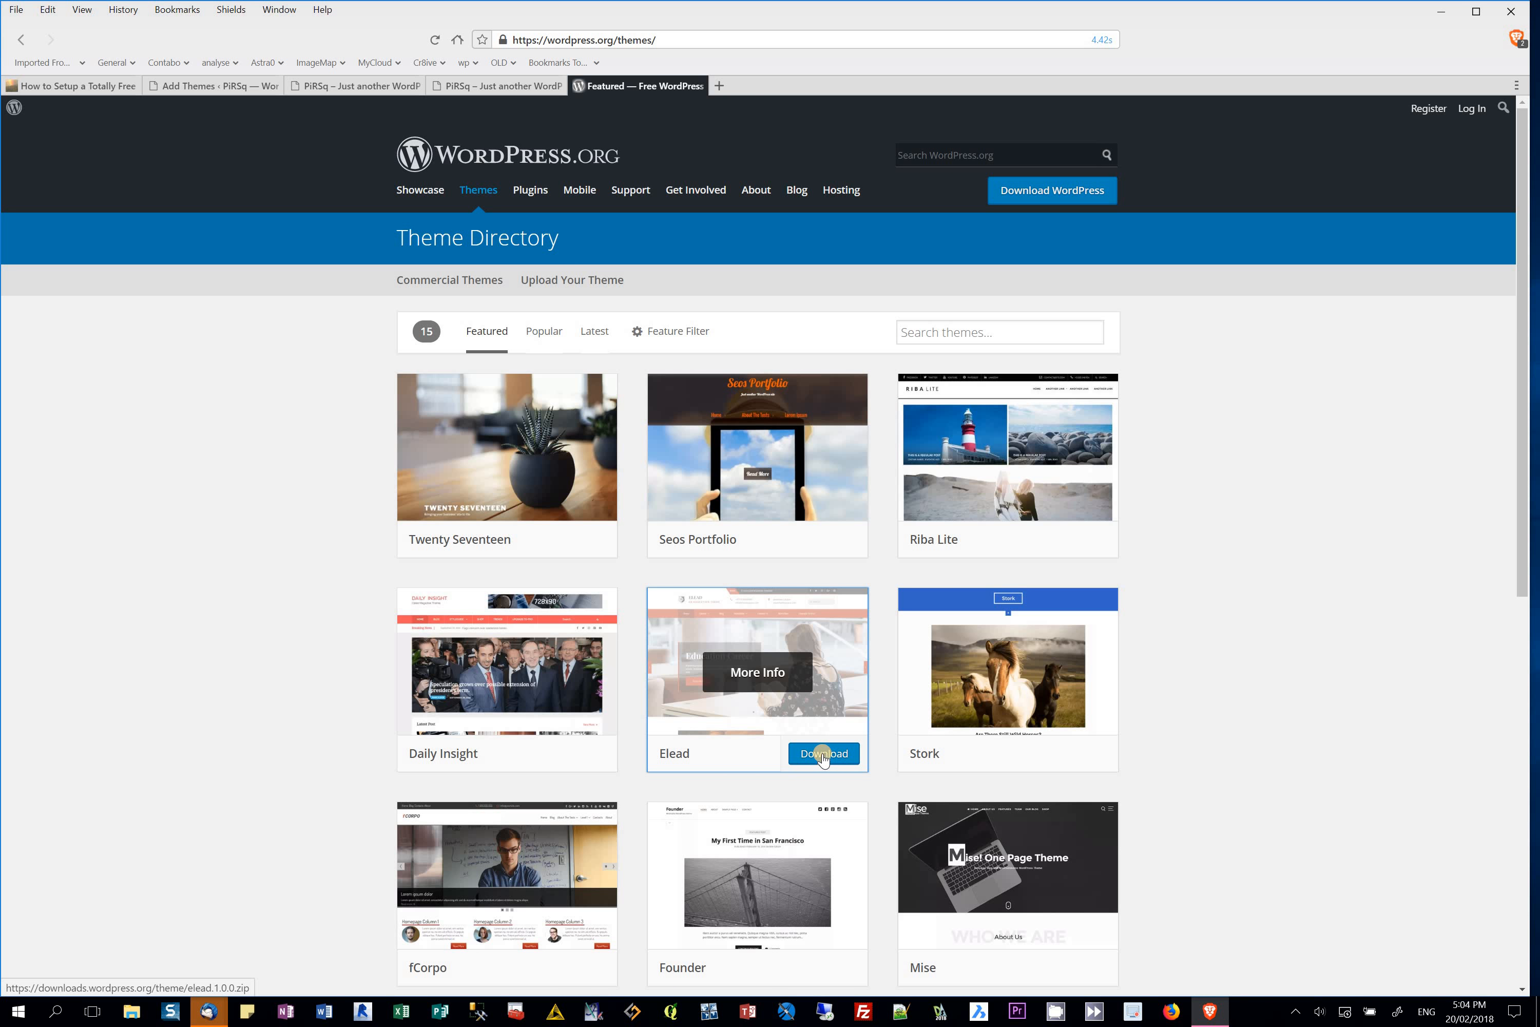
Step: Download the Elead theme, saving elead.1.0.0.zip to the Downloads folder
{"action": "left_click", "coordinate": [822, 756]}
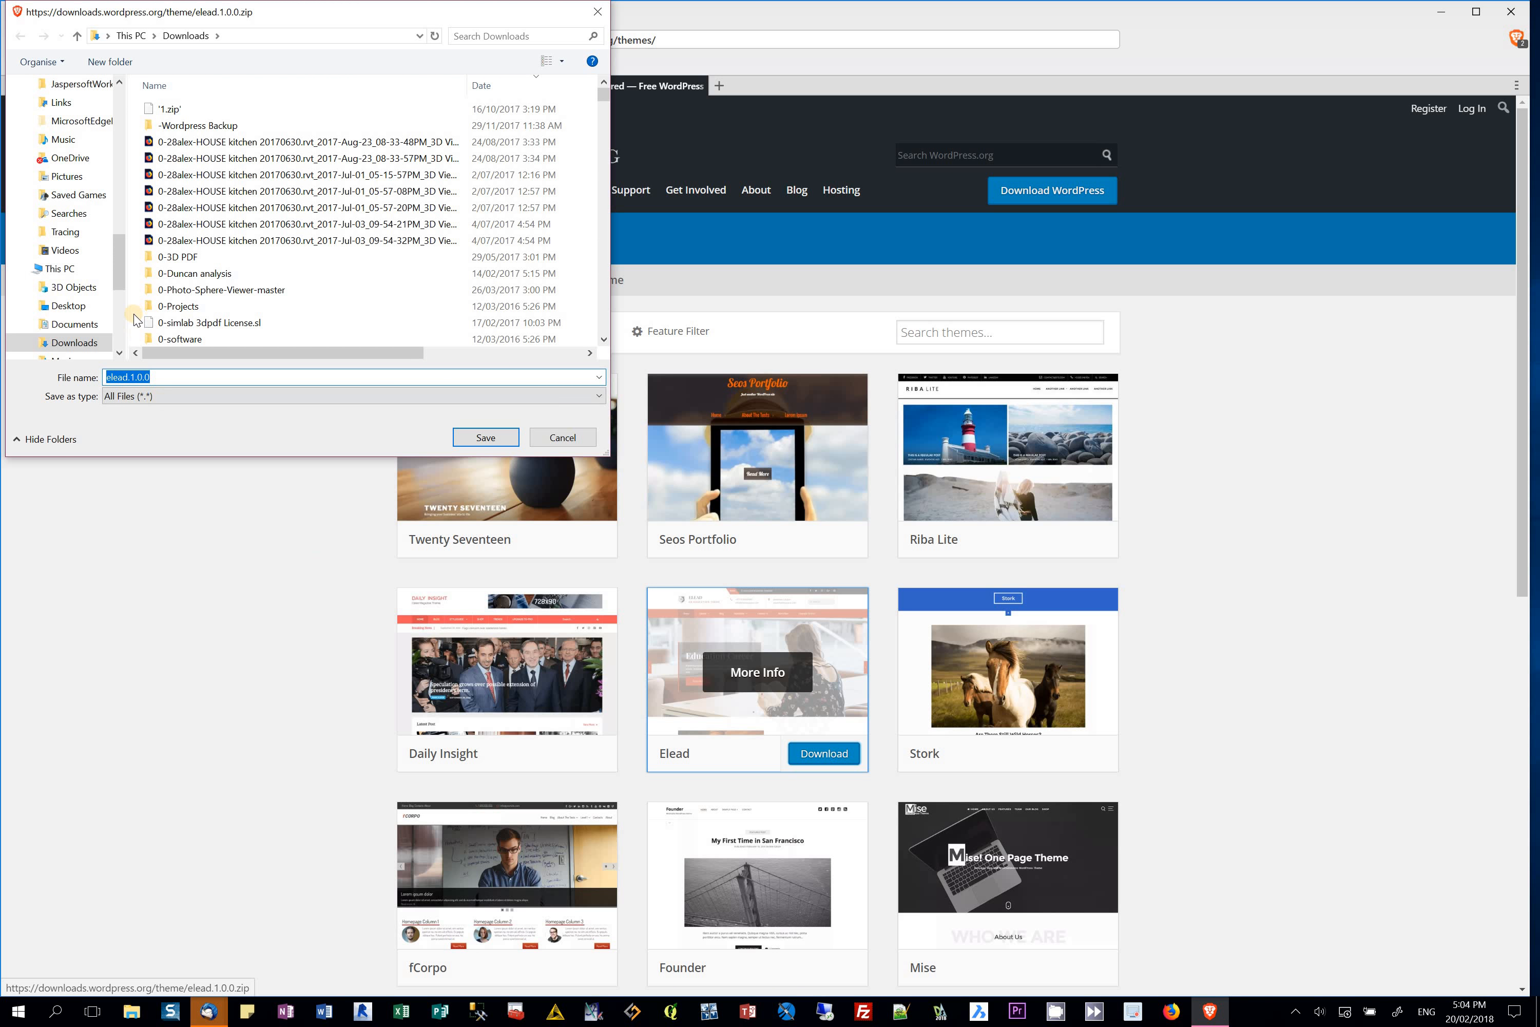
{"action": "left_click", "coordinate": [485, 438]}
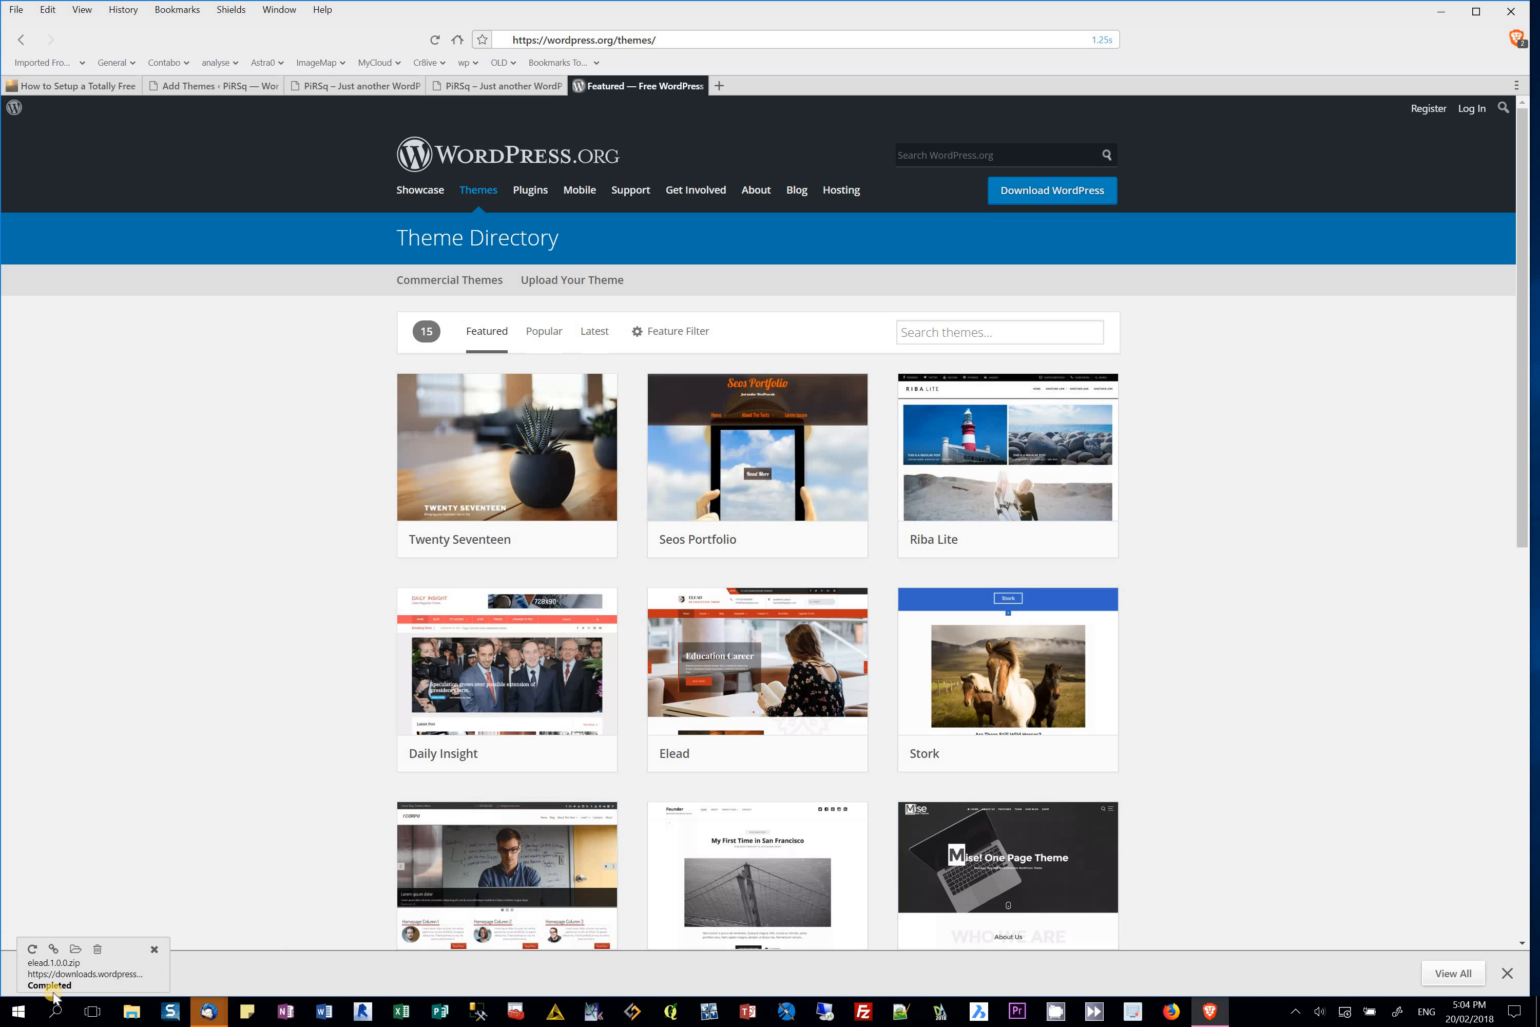
Step: Search the Add Themes catalogue for 'blog' and install the Di Blog theme
{"action": "left_click", "coordinate": [1506, 973]}
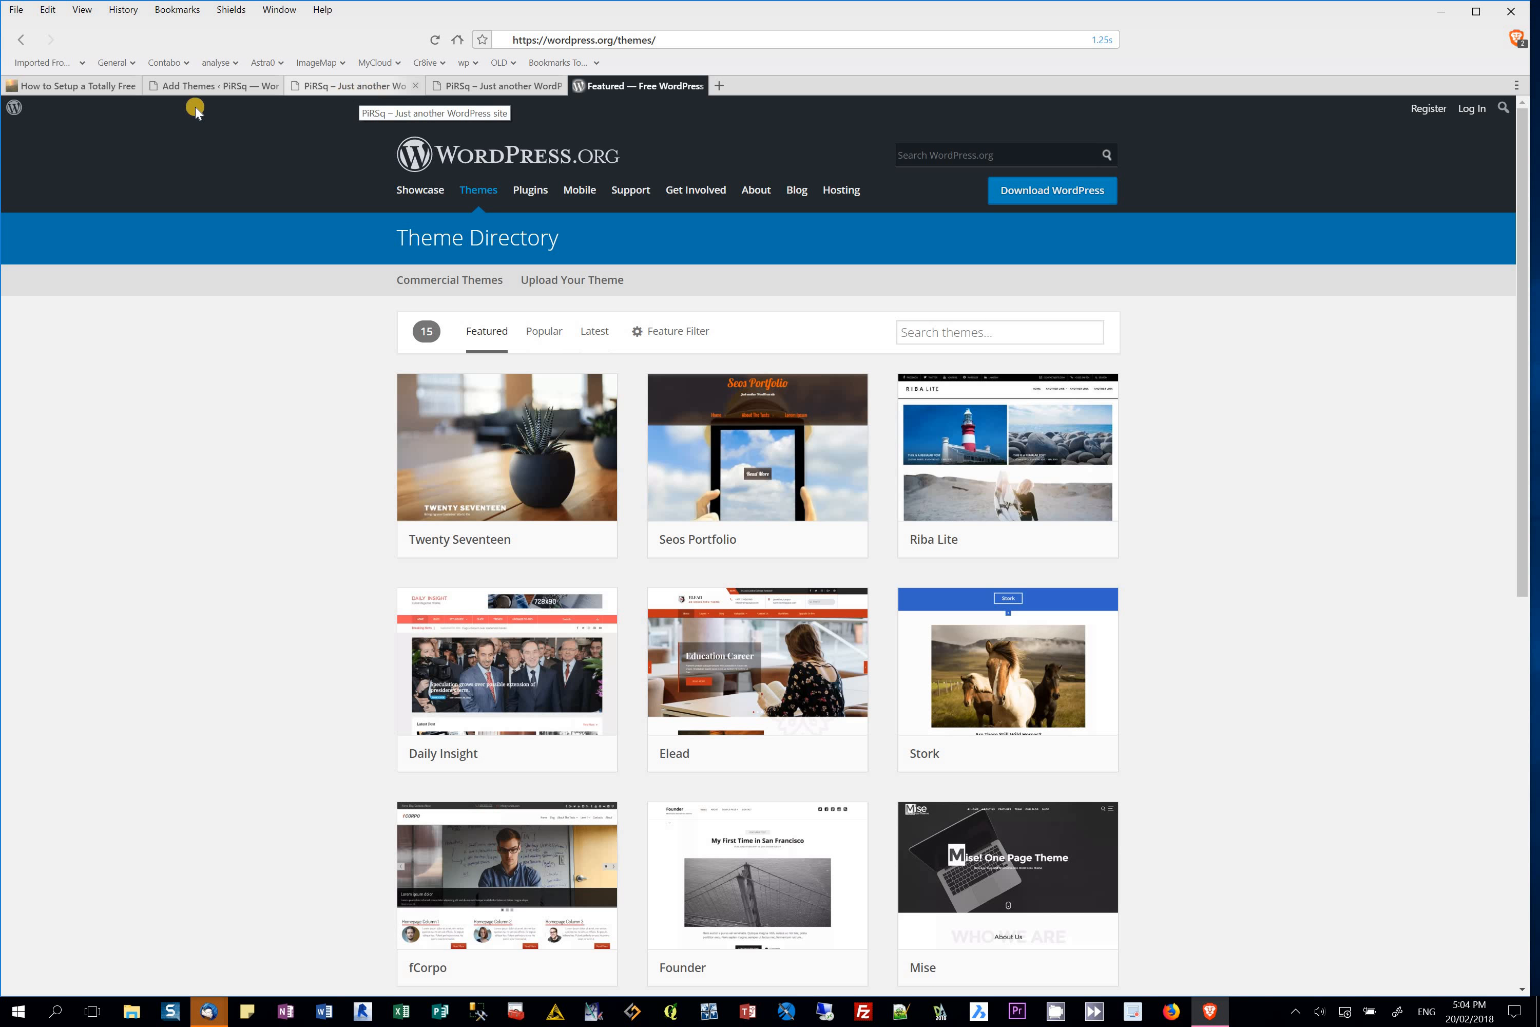
{"action": "left_click", "coordinate": [192, 87]}
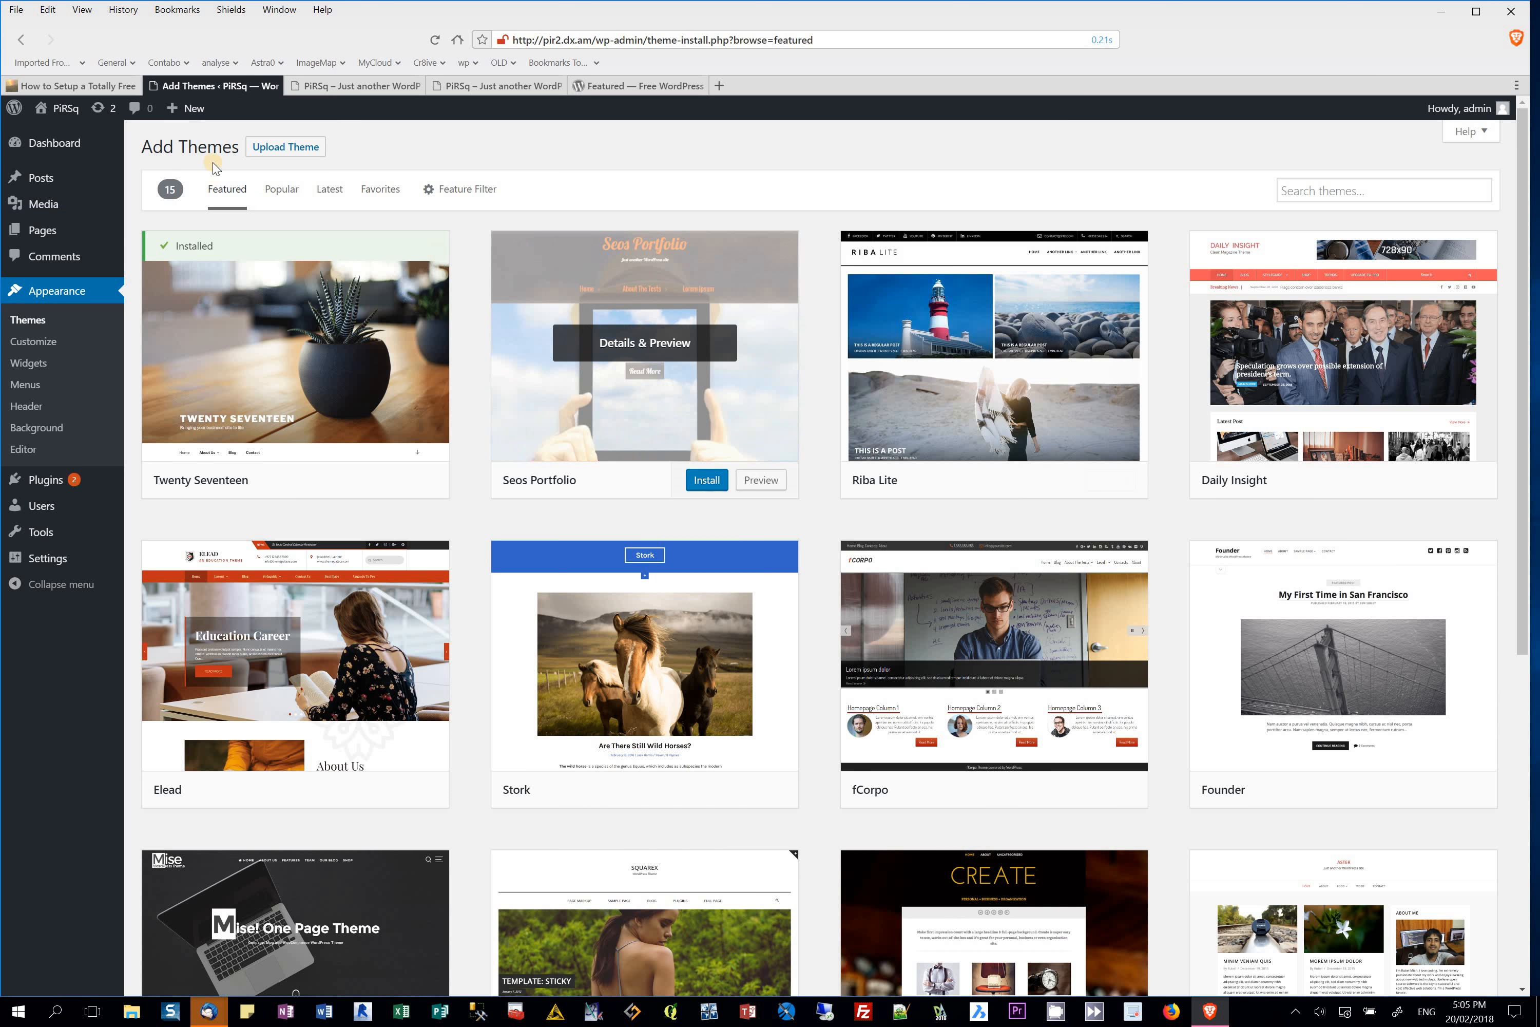
{"action": "left_click", "coordinate": [1352, 193]}
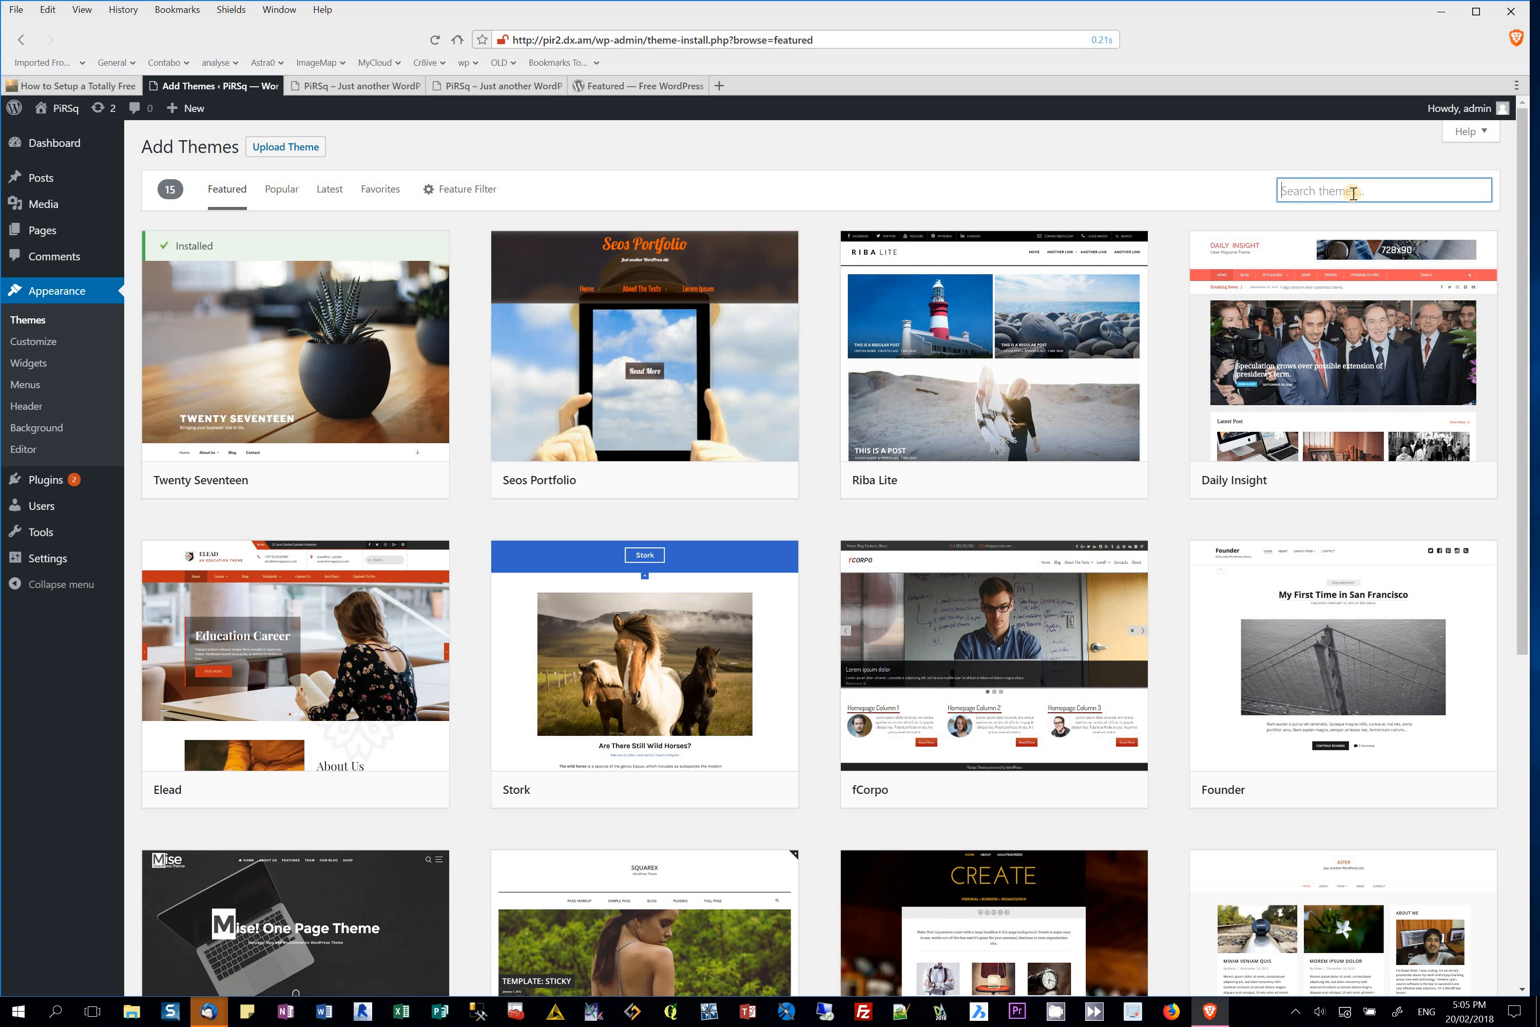
{"action": "type", "text": "blog"}
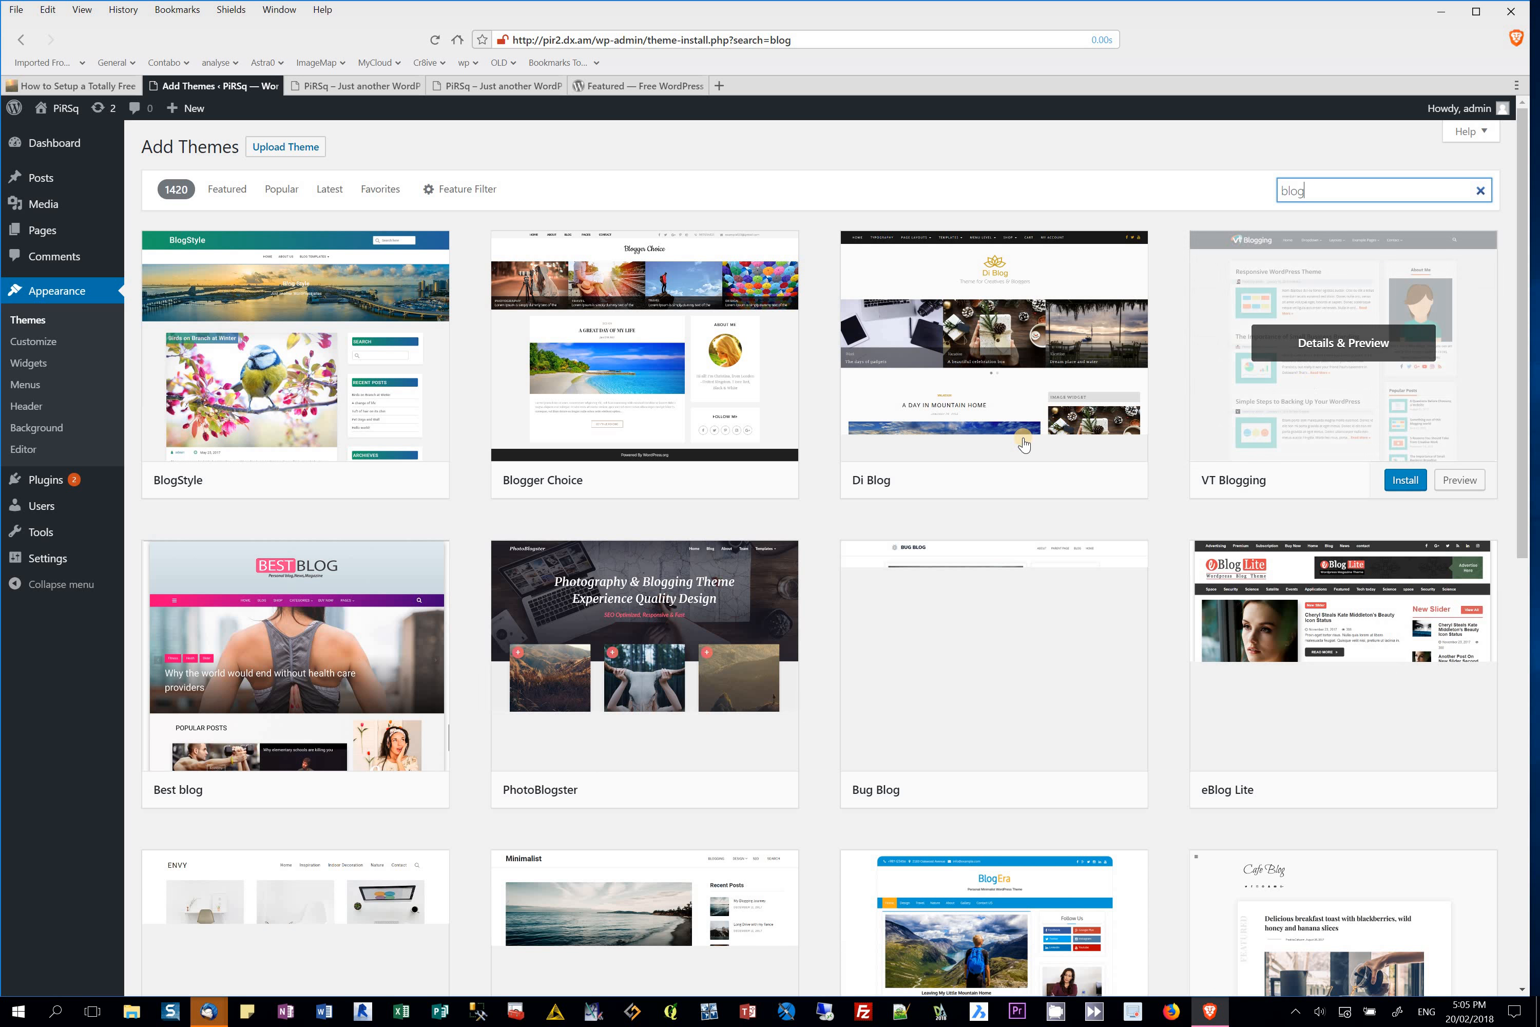
{"action": "left_click", "coordinate": [1051, 480]}
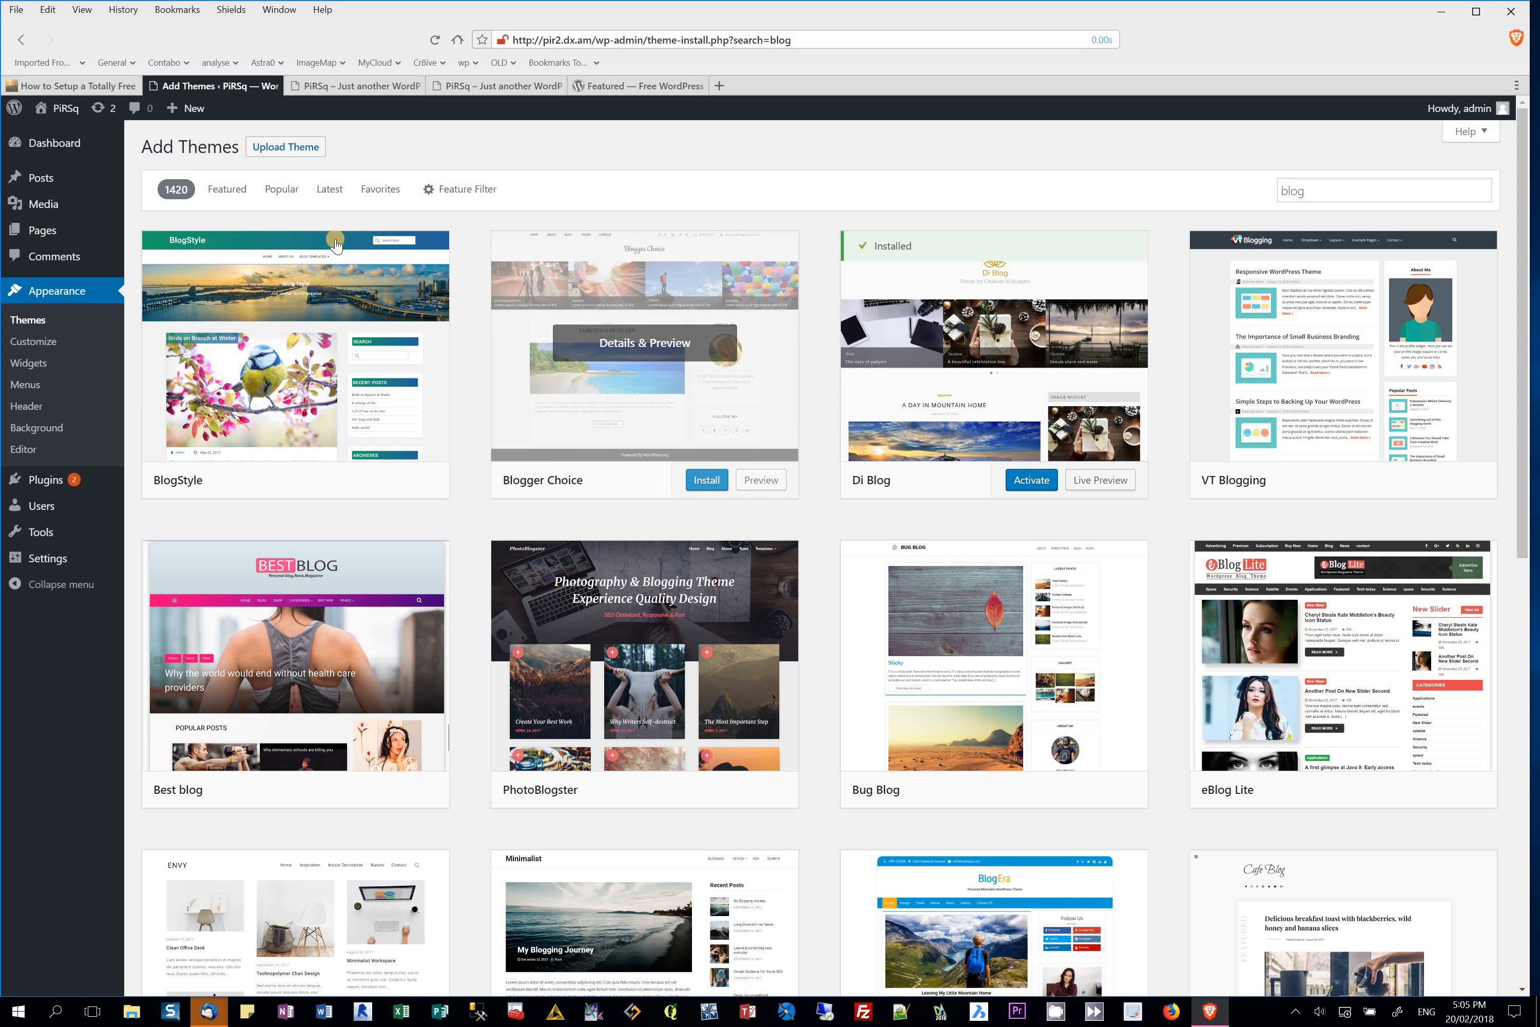
Step: Upload elead.1.0.0.zip from Downloads as a theme and start installing it
{"action": "left_click", "coordinate": [282, 147]}
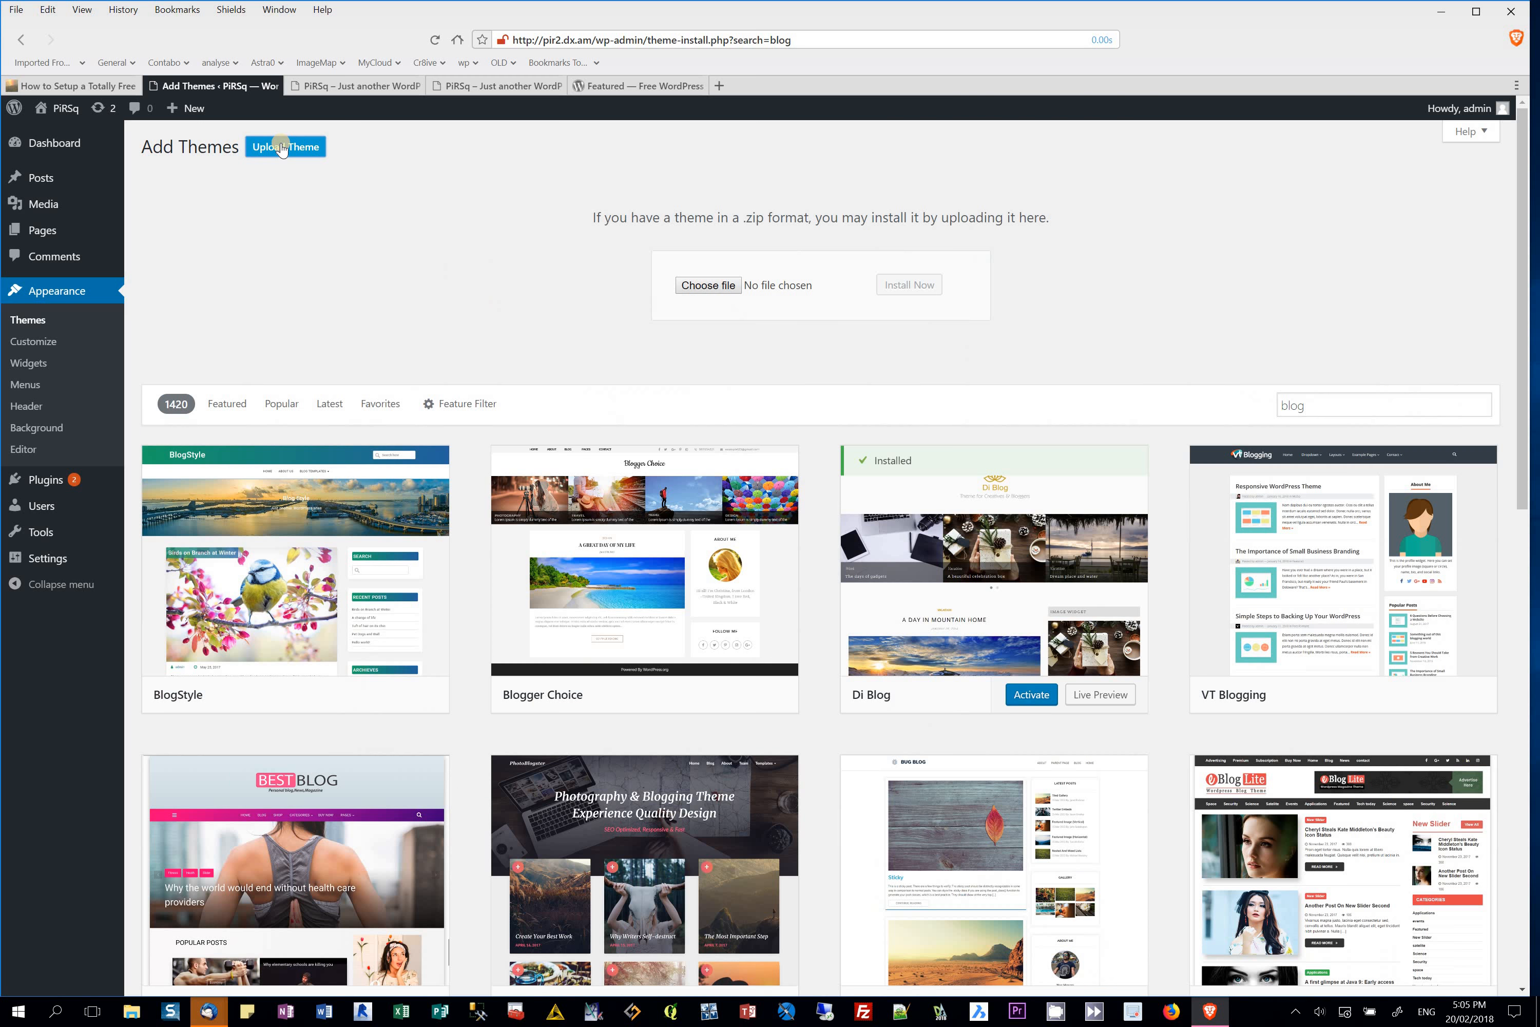
{"action": "left_click", "coordinate": [708, 285]}
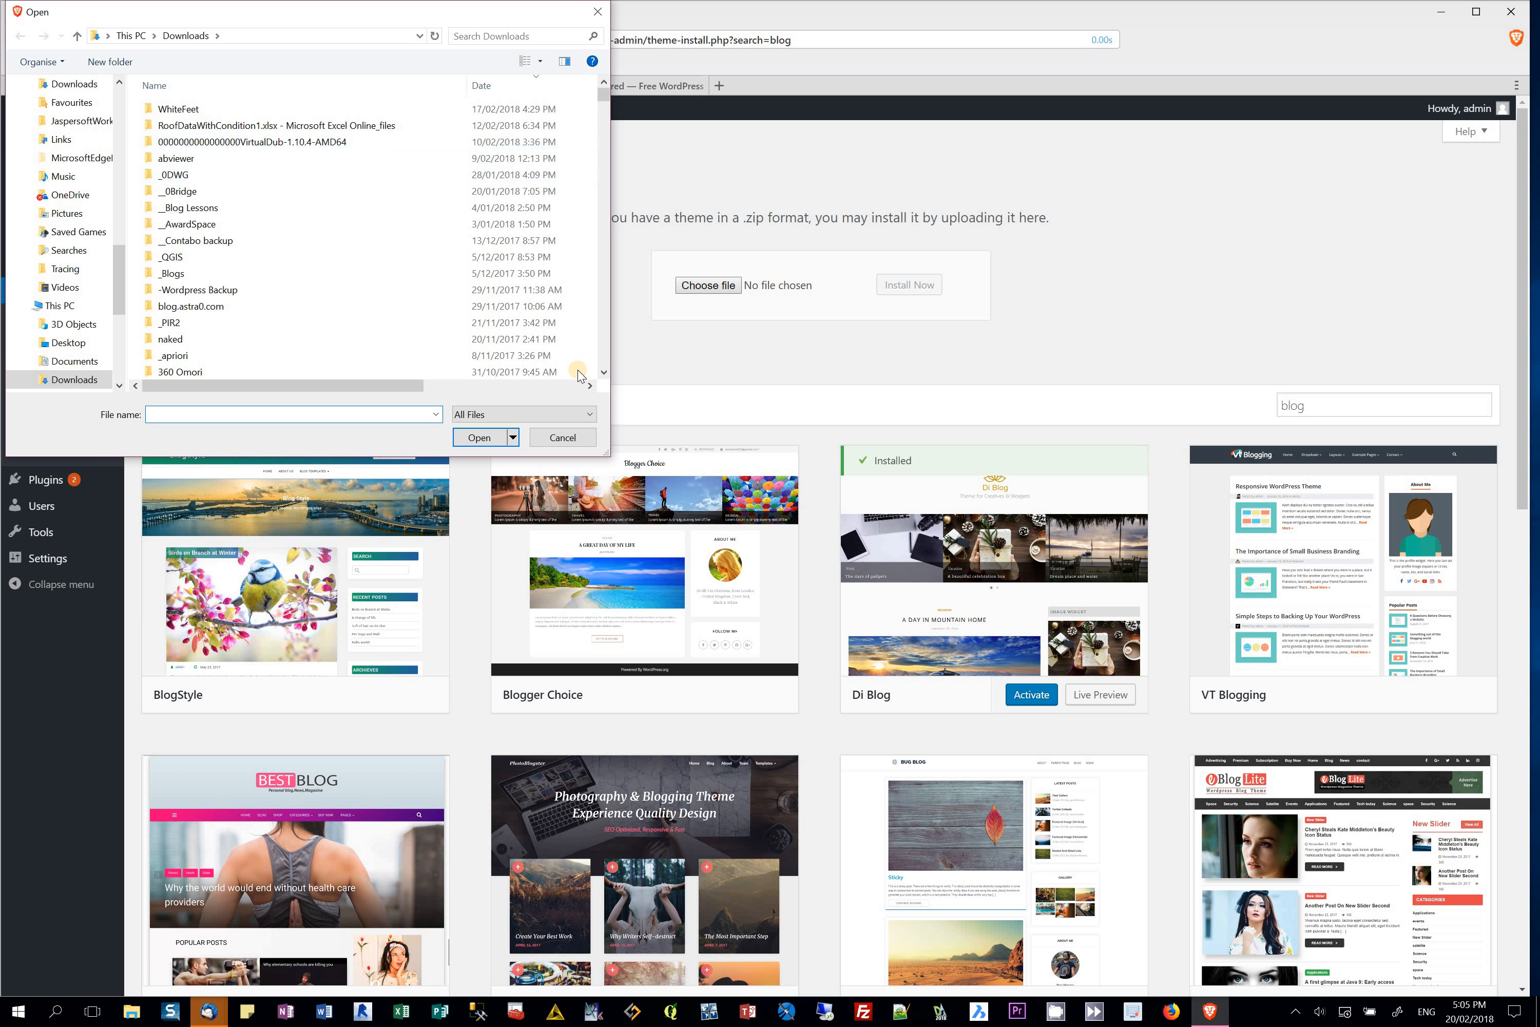
{"action": "left_click", "coordinate": [604, 372]}
{"action": "left_click_drag", "start_coordinate": [603, 372], "coordinate": [606, 372]}
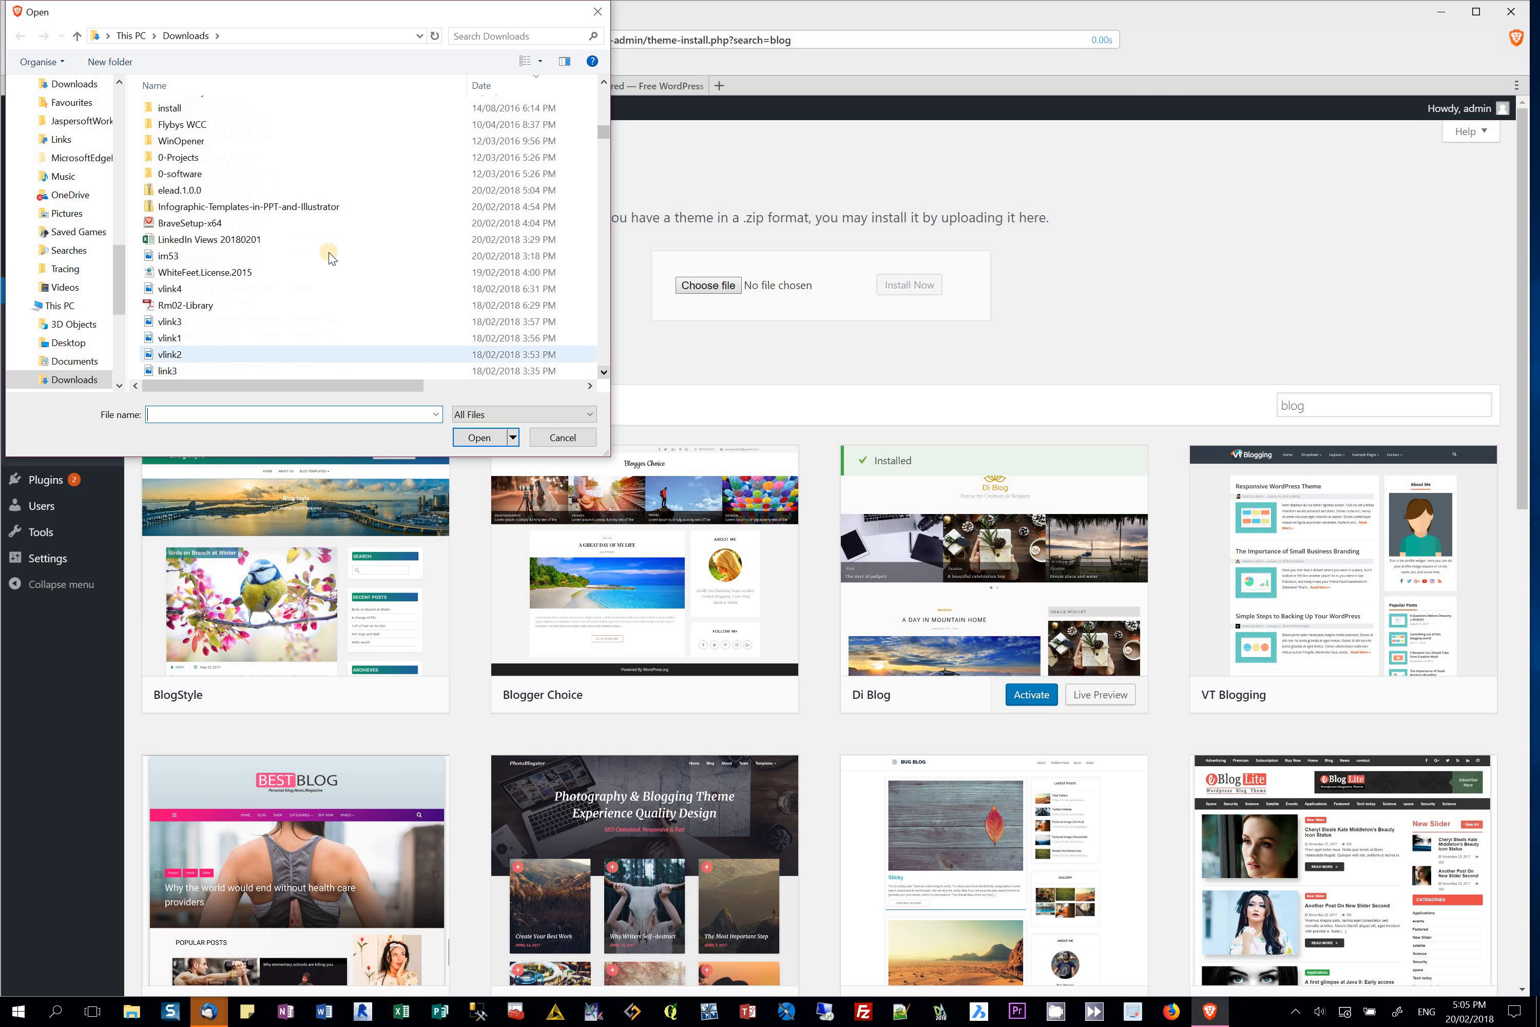
{"action": "left_click", "coordinate": [194, 191]}
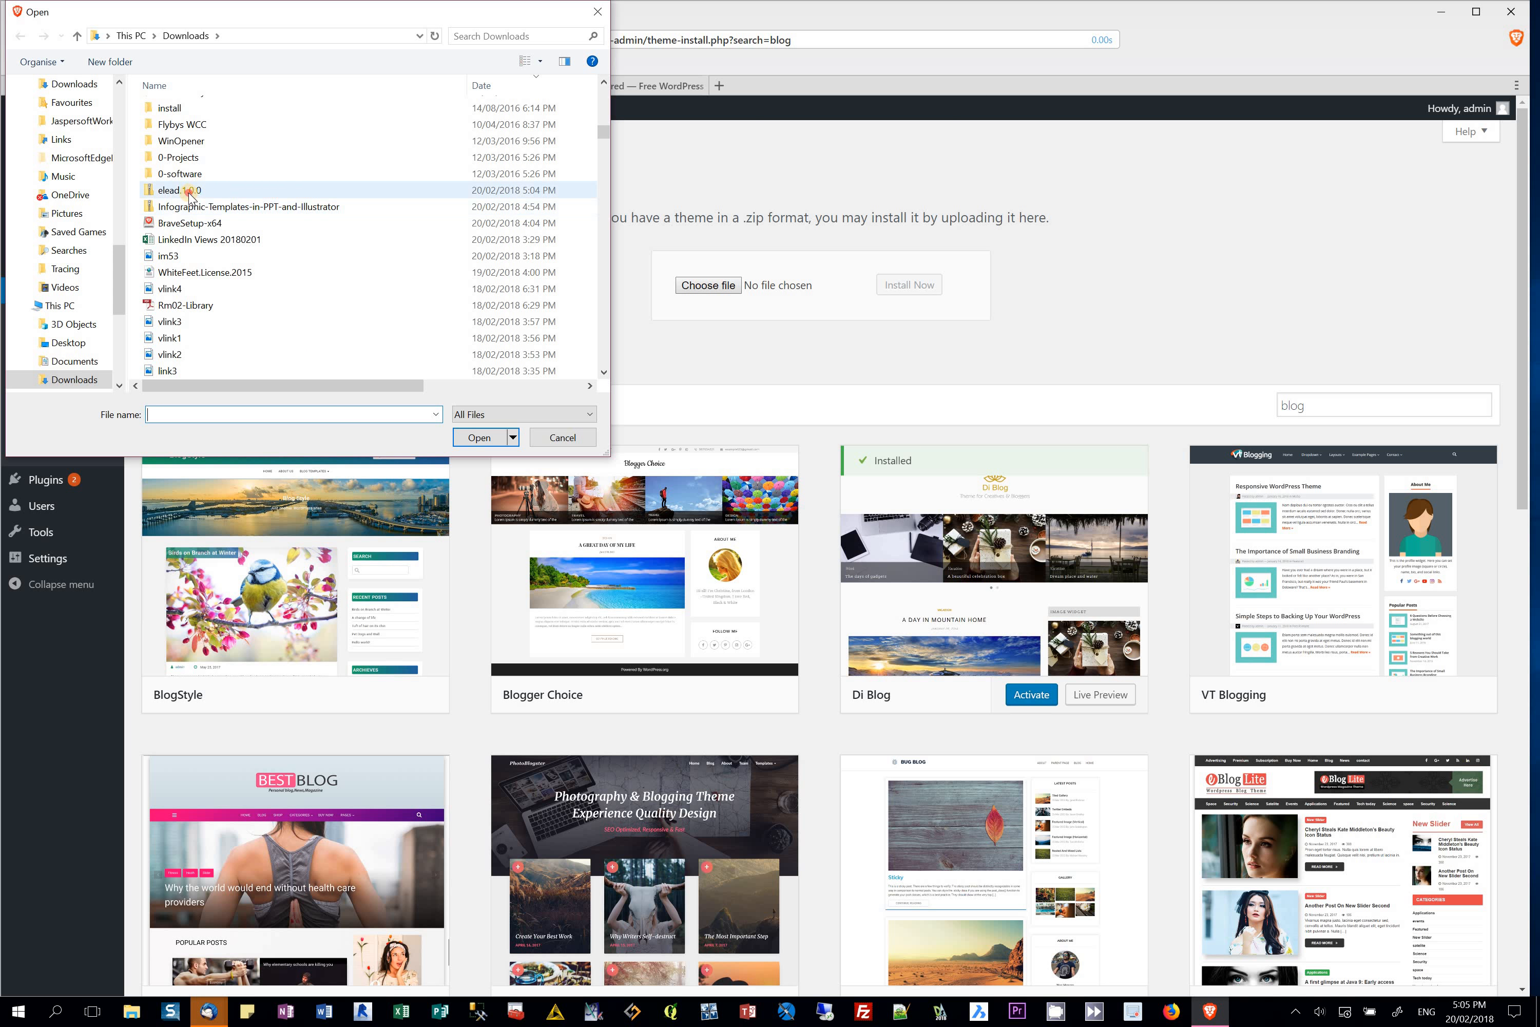
{"action": "left_click", "coordinate": [479, 438]}
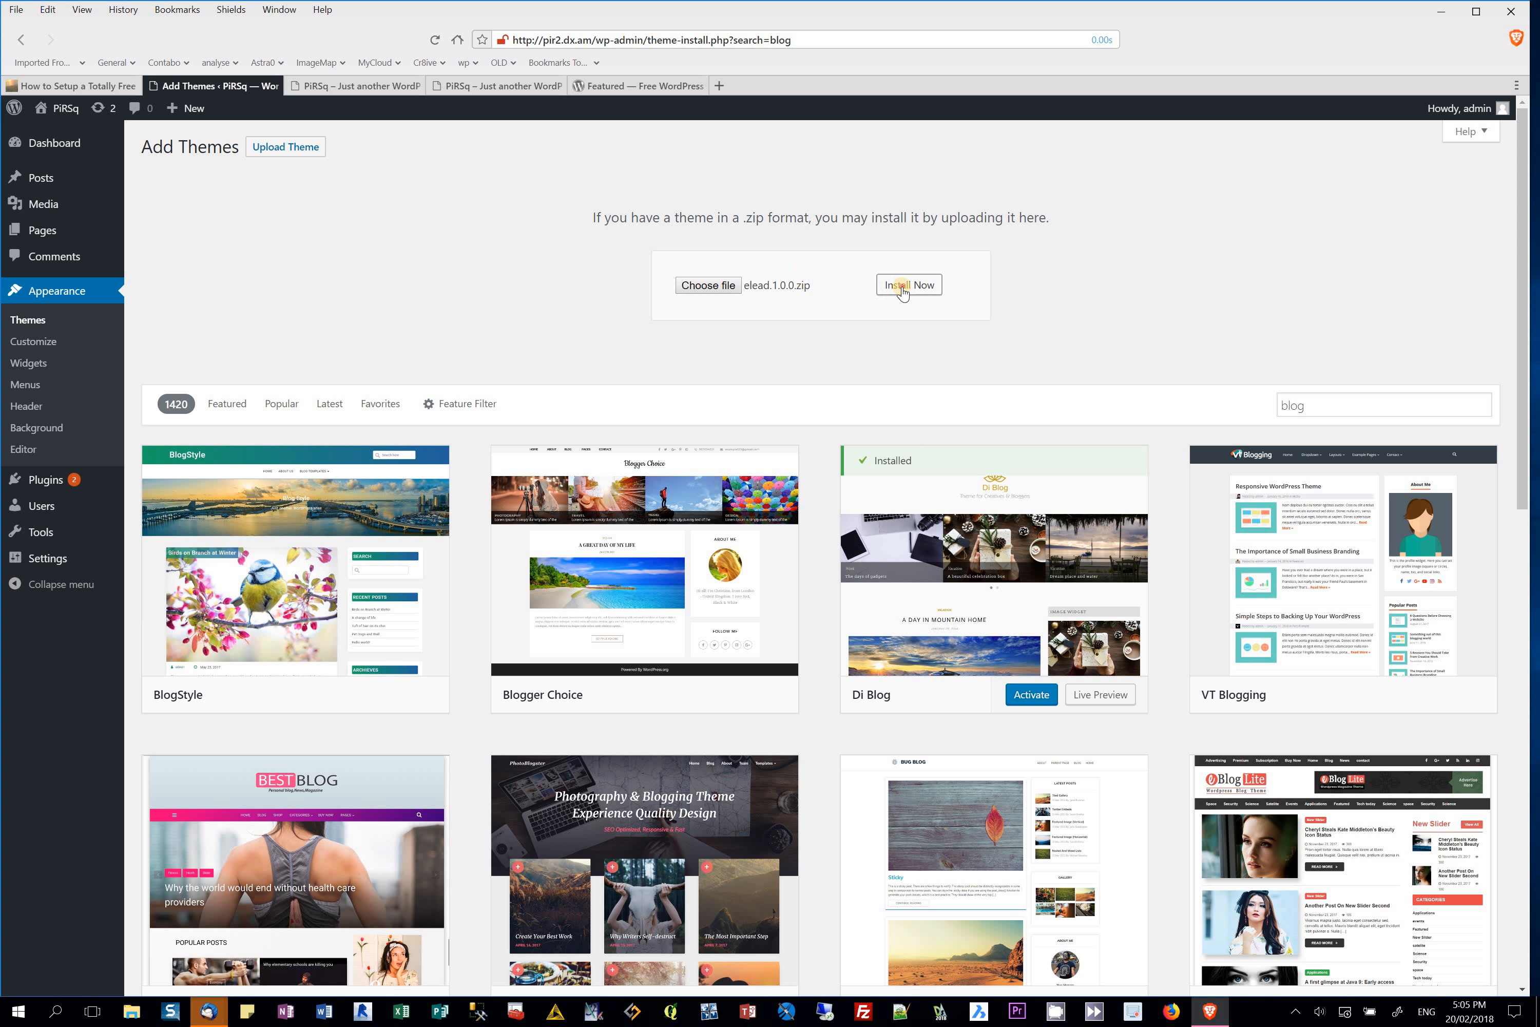
{"action": "left_click", "coordinate": [903, 292]}
Step: Retry installing the Elead zip, which fails, then open a new DuckDuckGo tab
{"action": "left_click", "coordinate": [930, 296]}
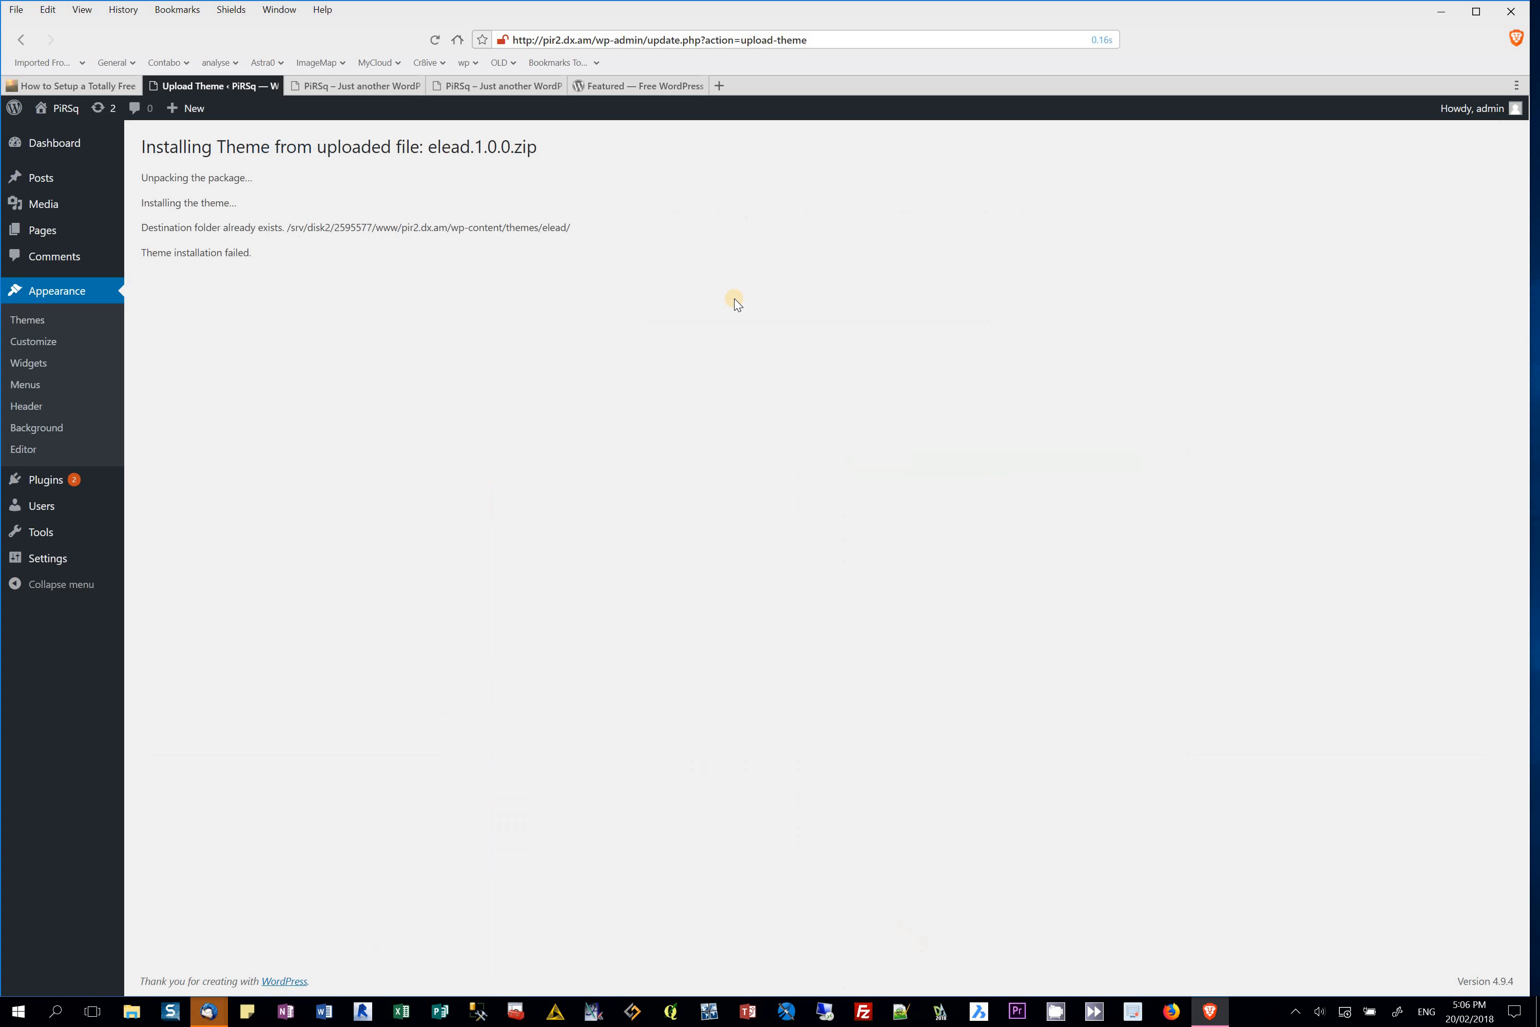
{"action": "left_click", "coordinate": [721, 87]}
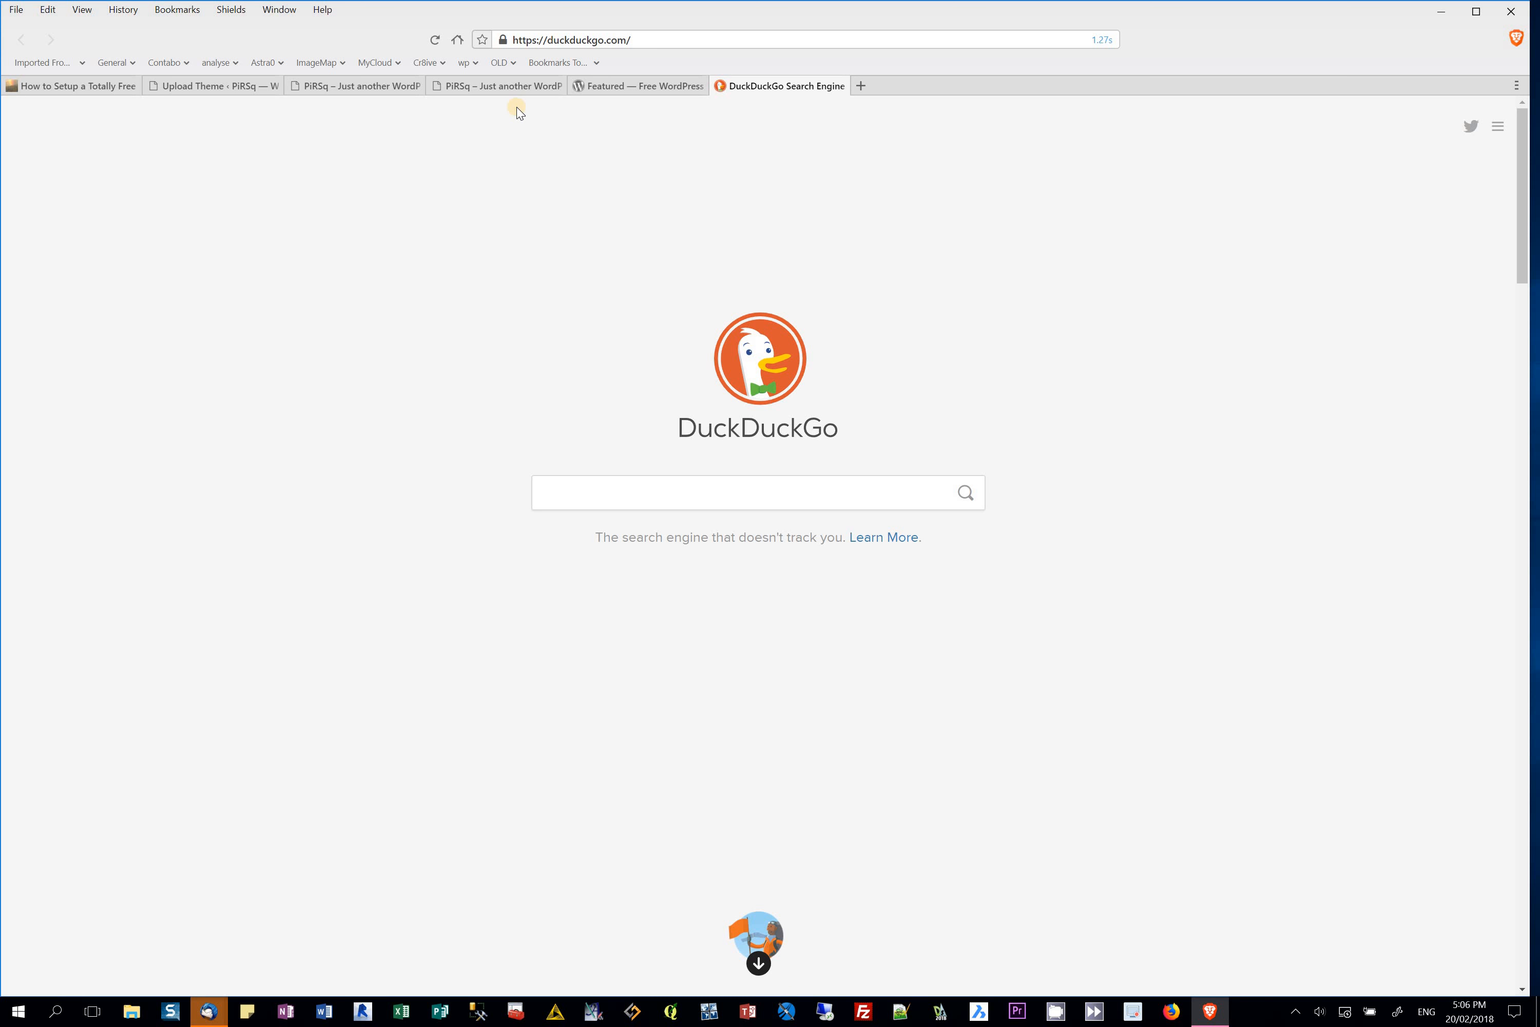
Step: Log in to the AwardSpace client account from the Astra0 User Login bookmark using saved credentials
{"action": "left_click", "coordinate": [263, 64]}
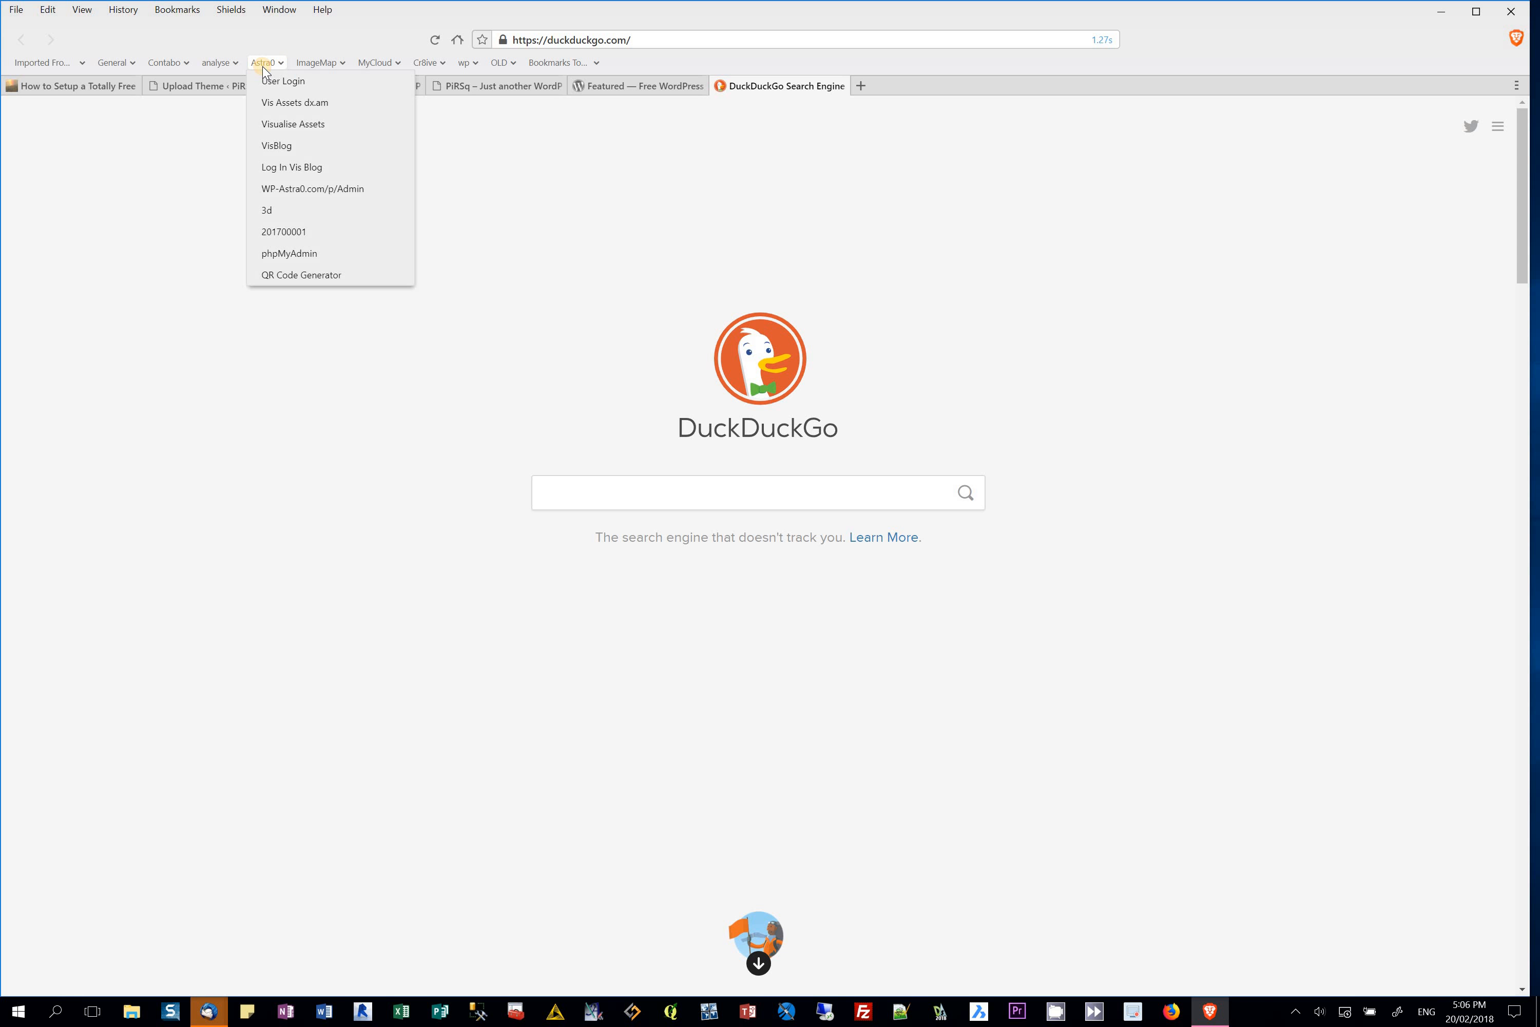
{"action": "left_click", "coordinate": [280, 81]}
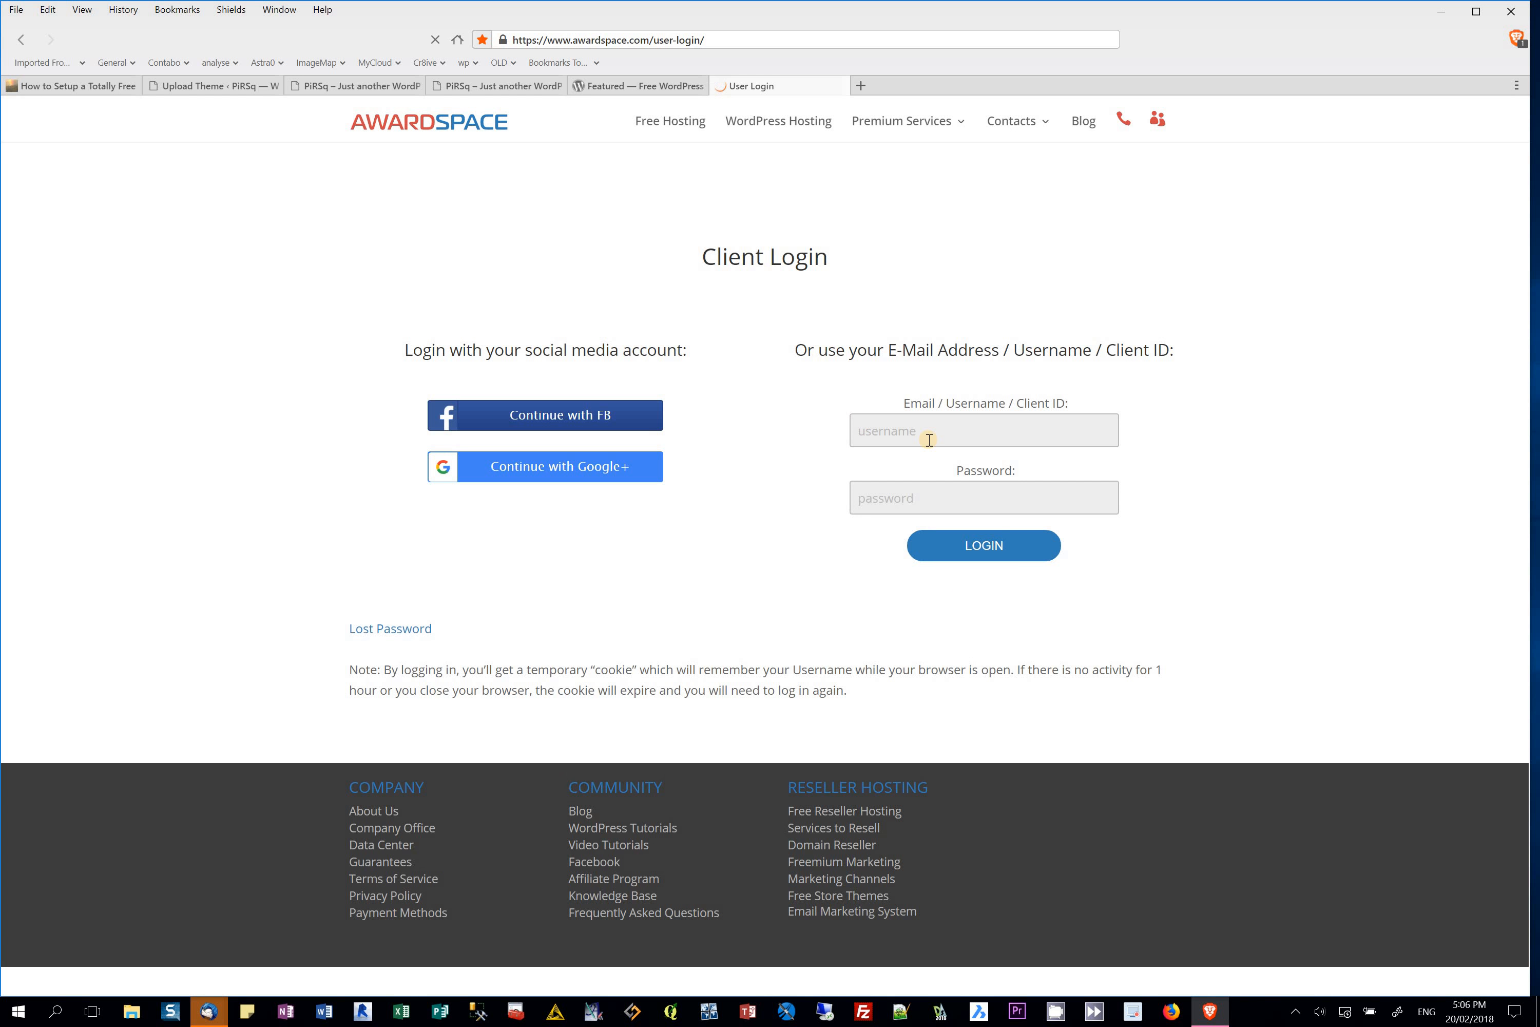
{"action": "left_click", "coordinate": [929, 439]}
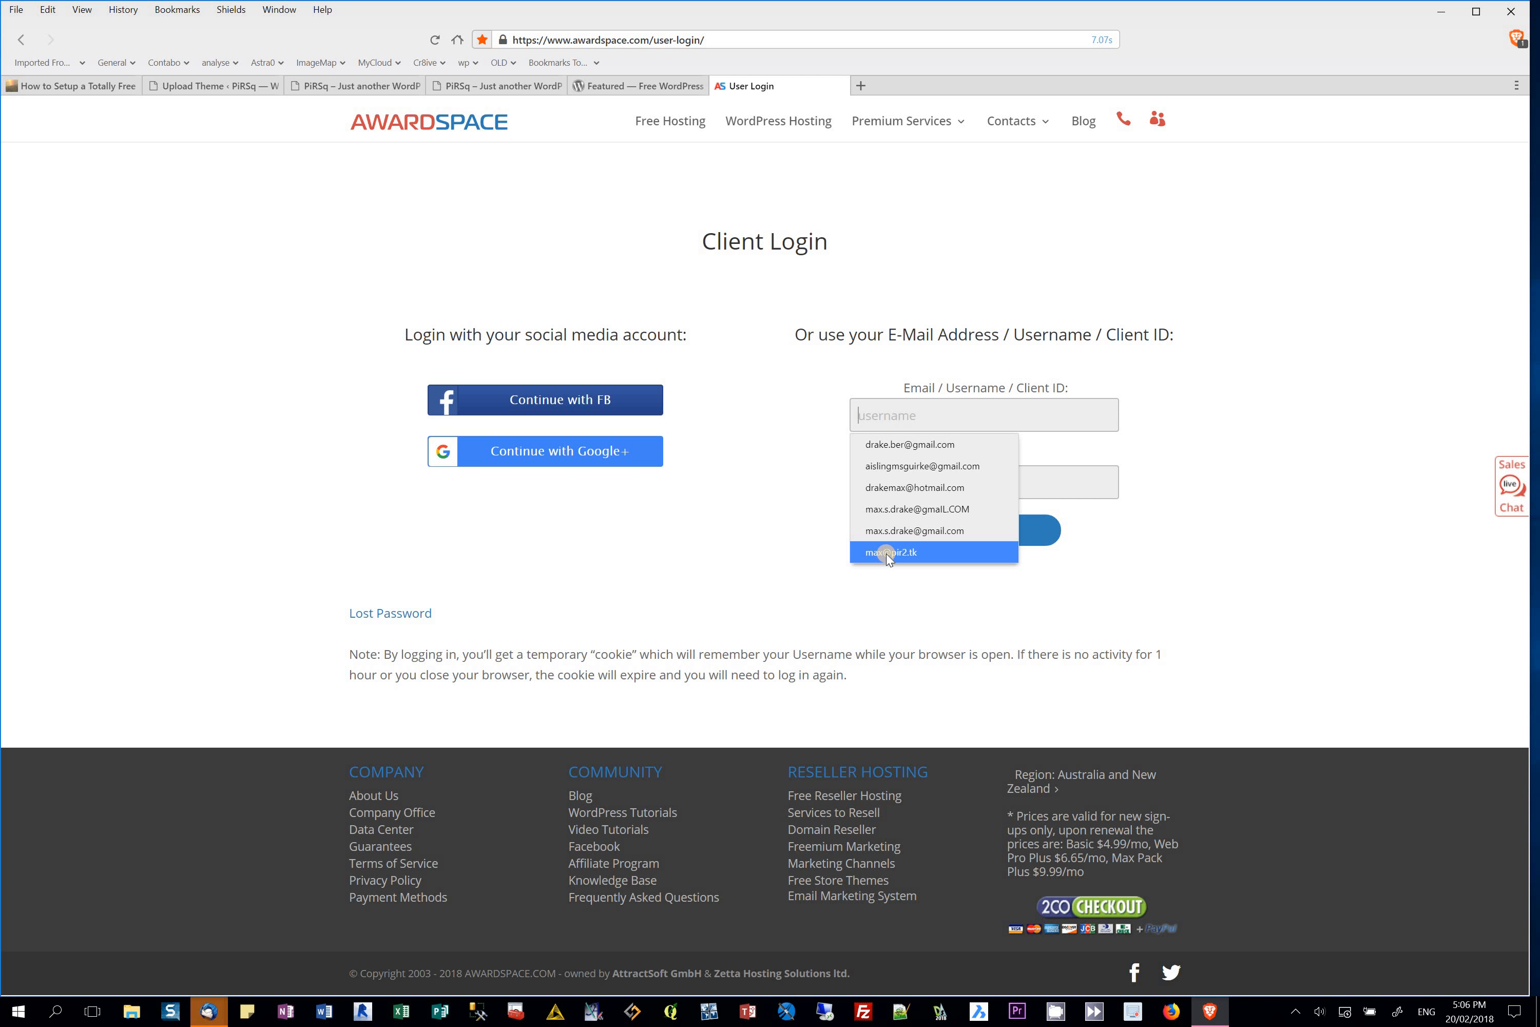
{"action": "left_click", "coordinate": [886, 553]}
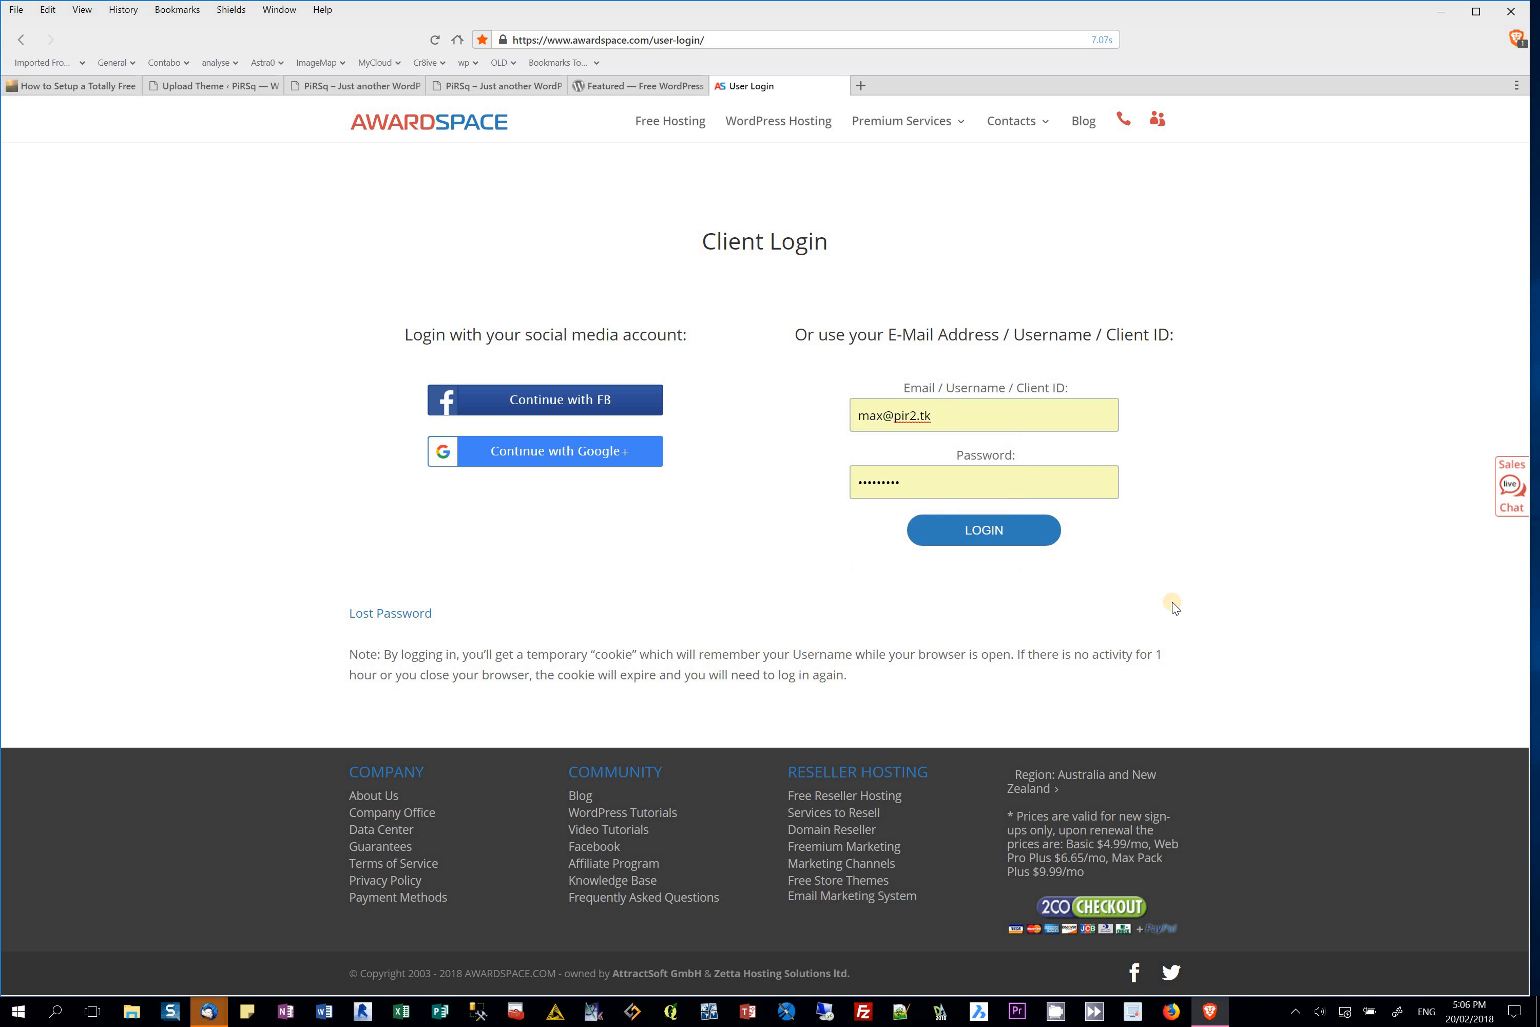
{"action": "left_click", "coordinate": [1007, 542]}
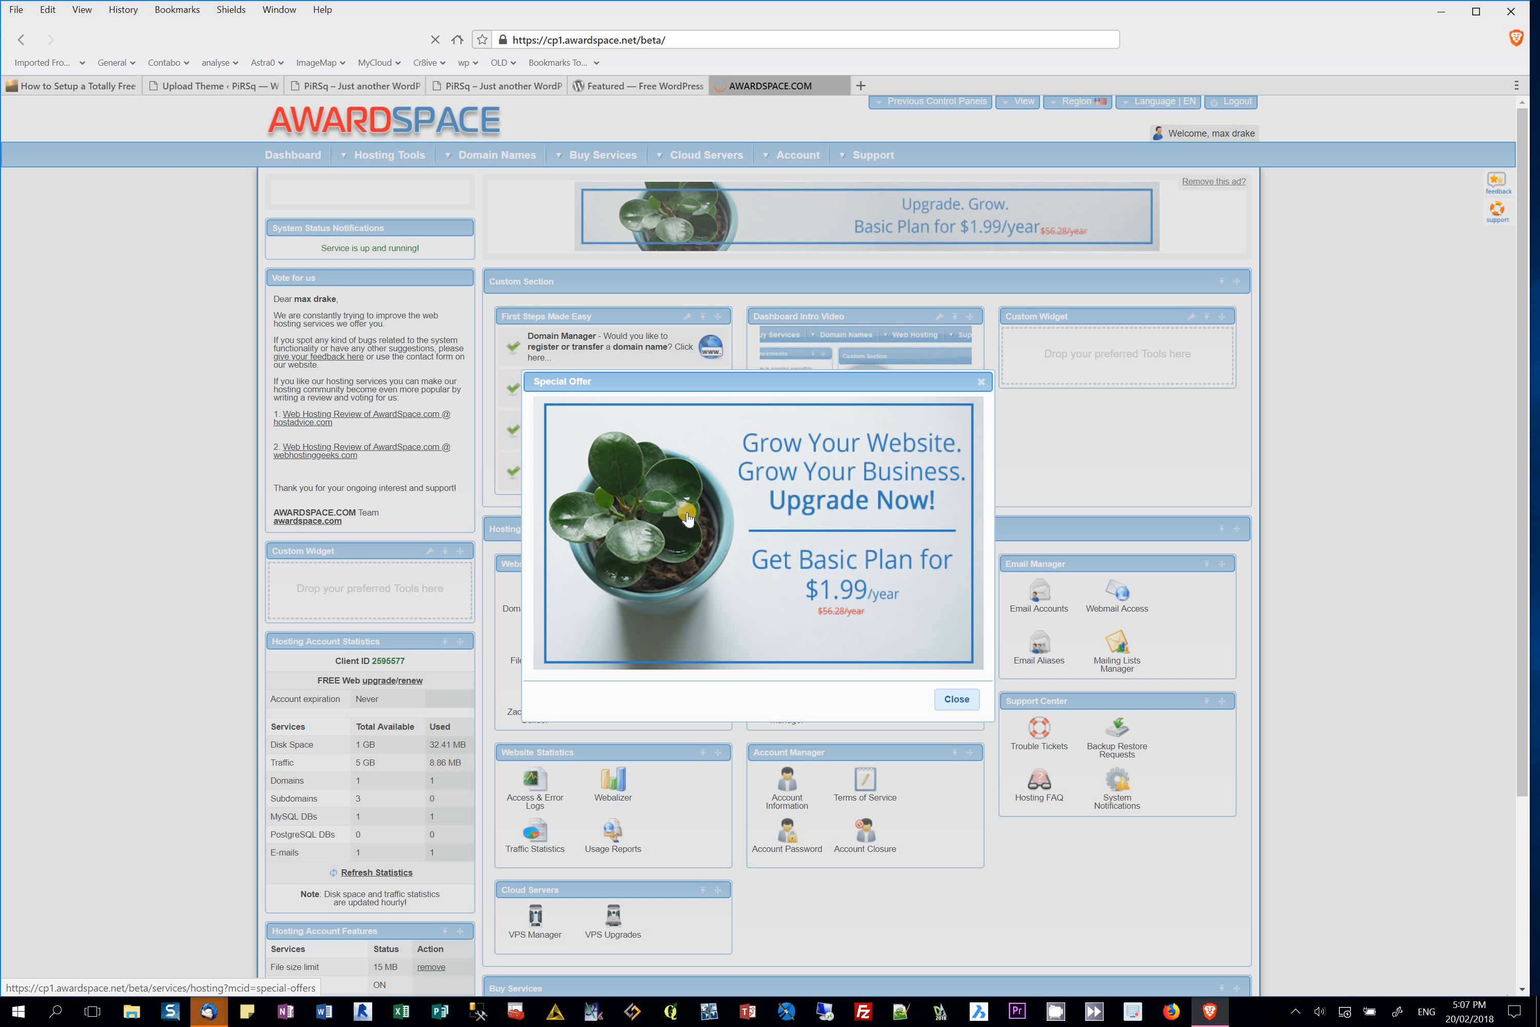
Step: Dismiss the Special Offer popup and open the E-mail Manager
{"action": "left_click", "coordinate": [962, 701]}
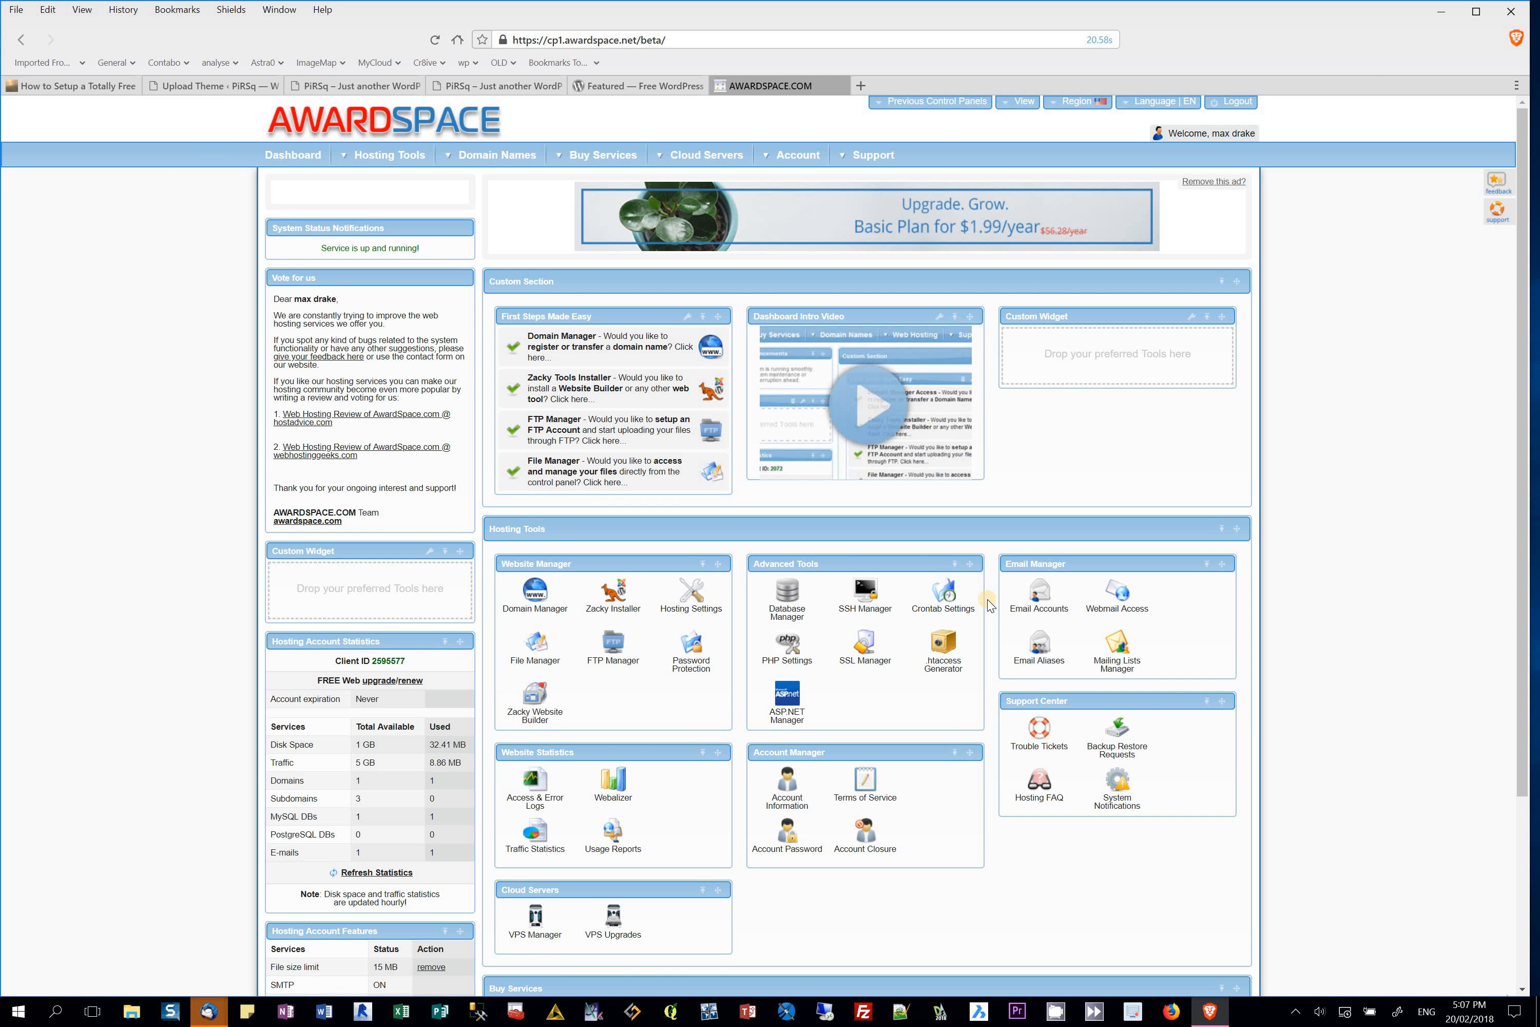
{"action": "left_click", "coordinate": [1042, 598]}
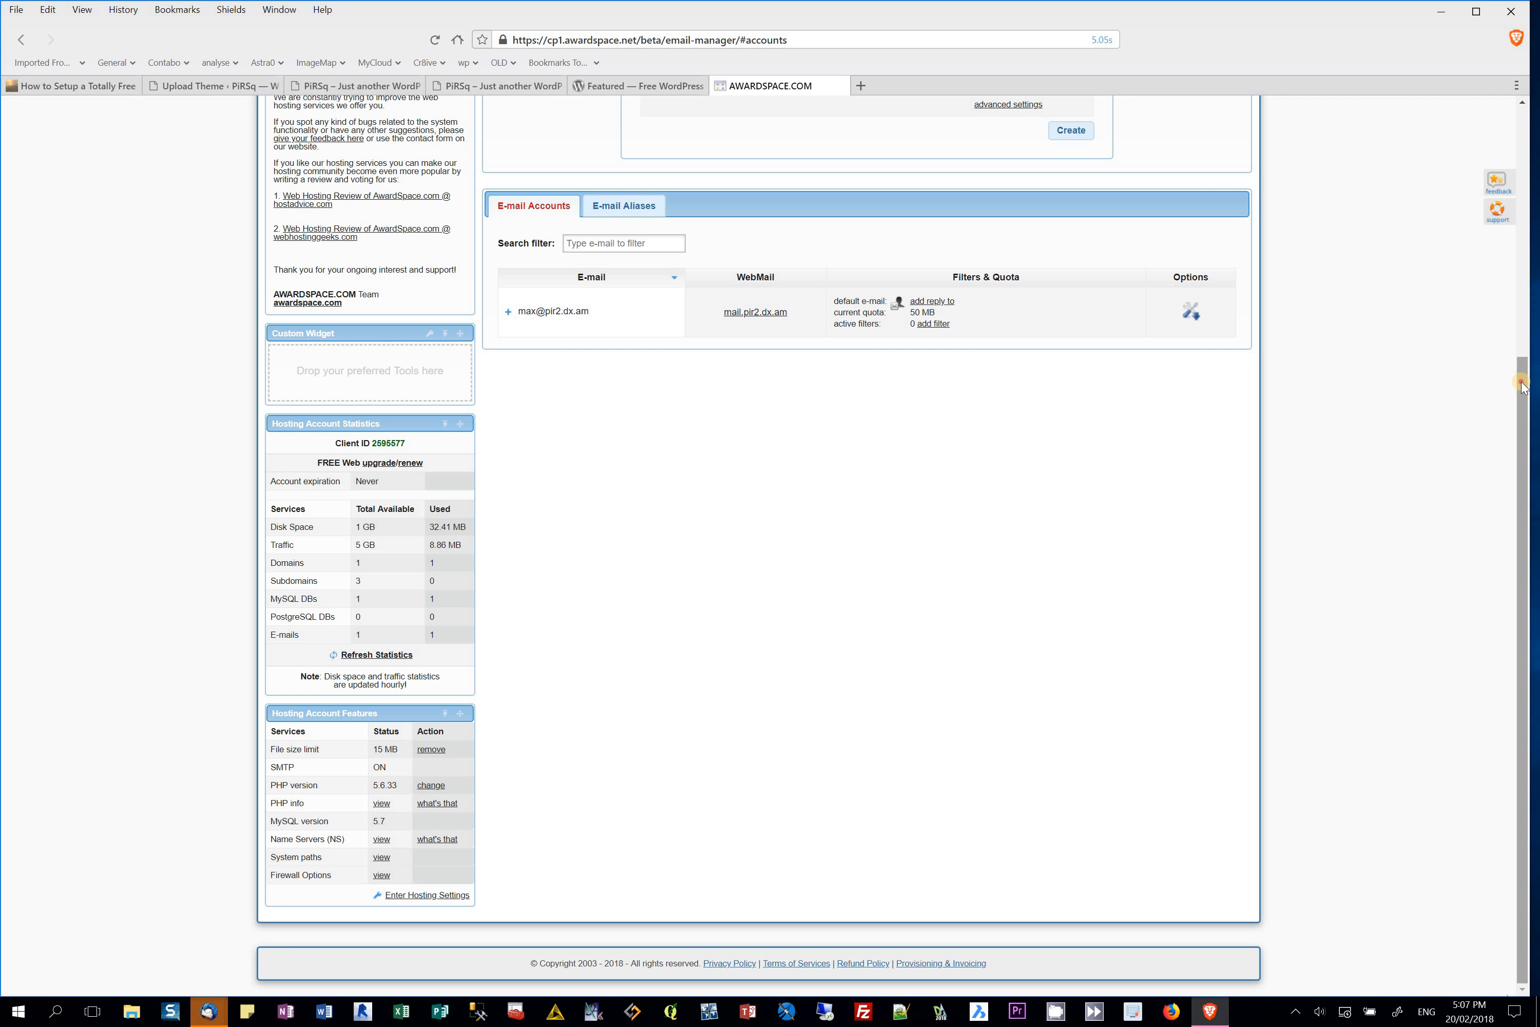
{"action": "left_click", "coordinate": [1522, 274]}
{"action": "left_click_drag", "start_coordinate": [1522, 274], "coordinate": [1522, 255]}
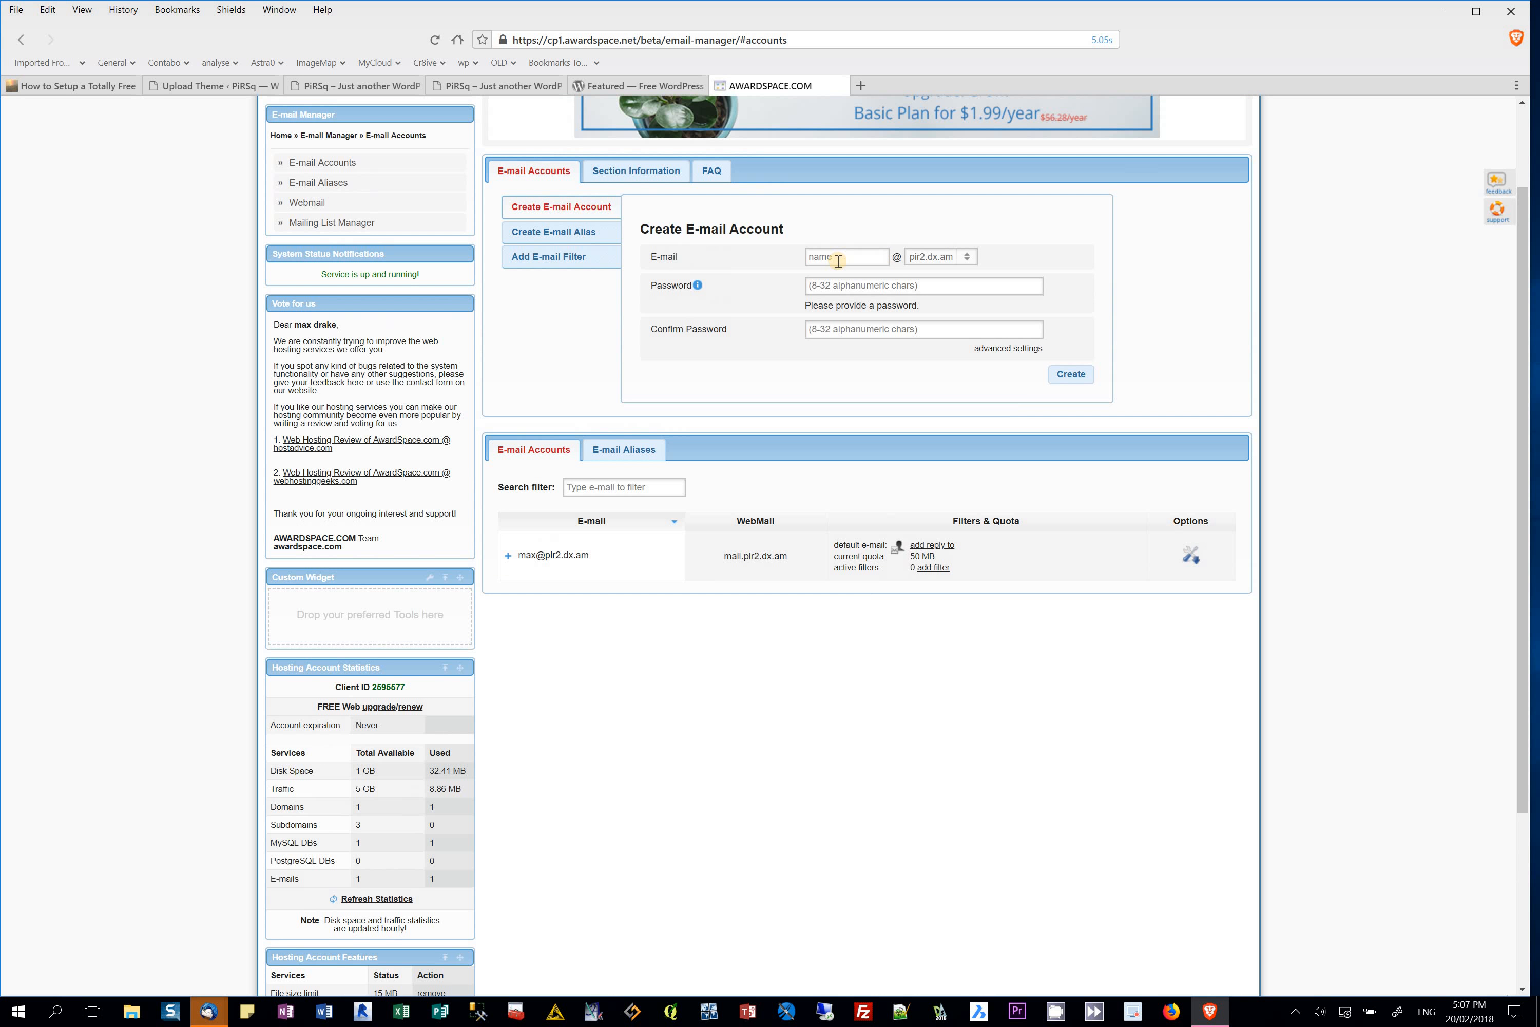
Step: Create a new mailbox on pir2.dx.am with its name, password and matching confirmation
{"action": "left_click", "coordinate": [839, 259]}
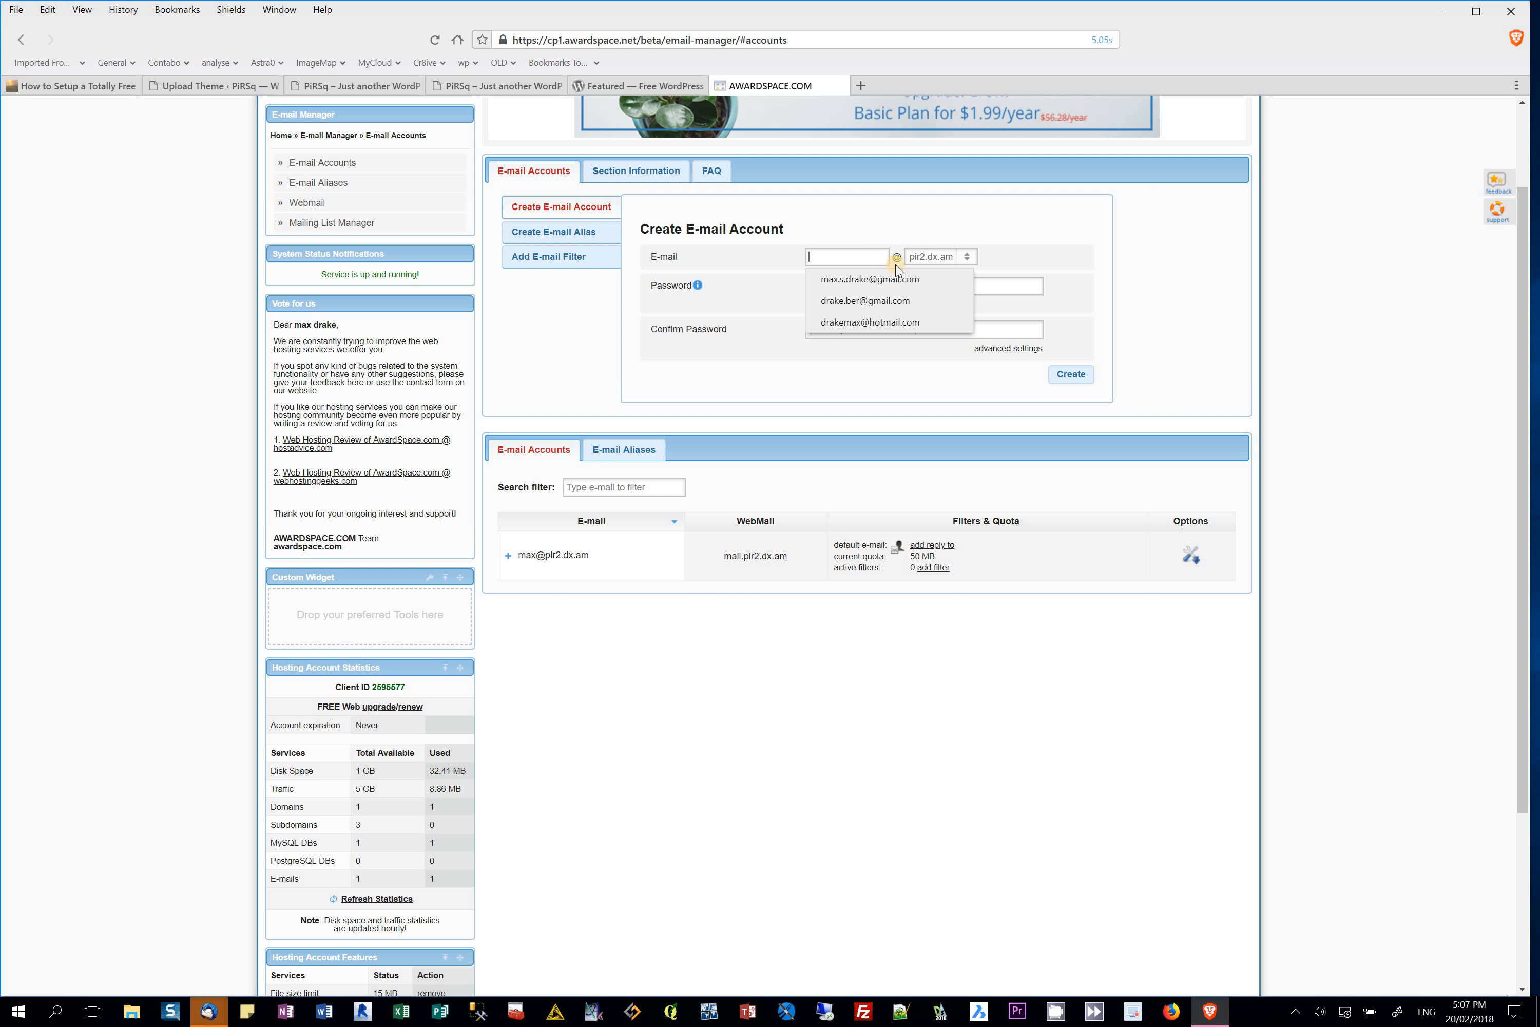
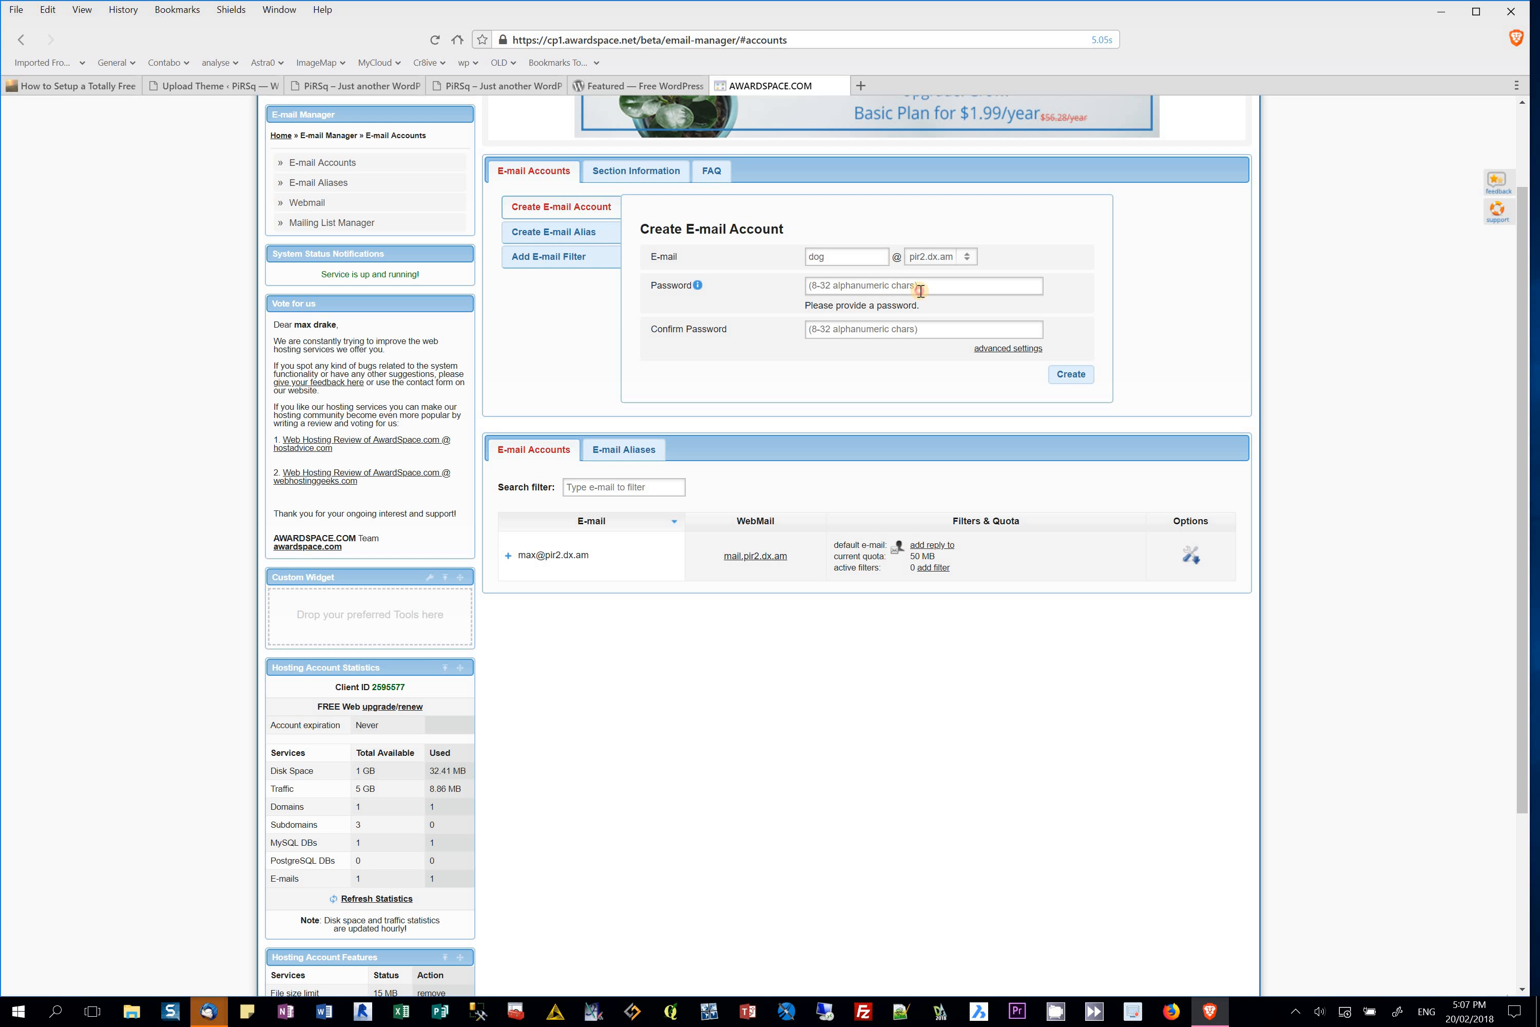
{"action": "left_click", "coordinate": [921, 291]}
{"action": "type", "text": "*********"}
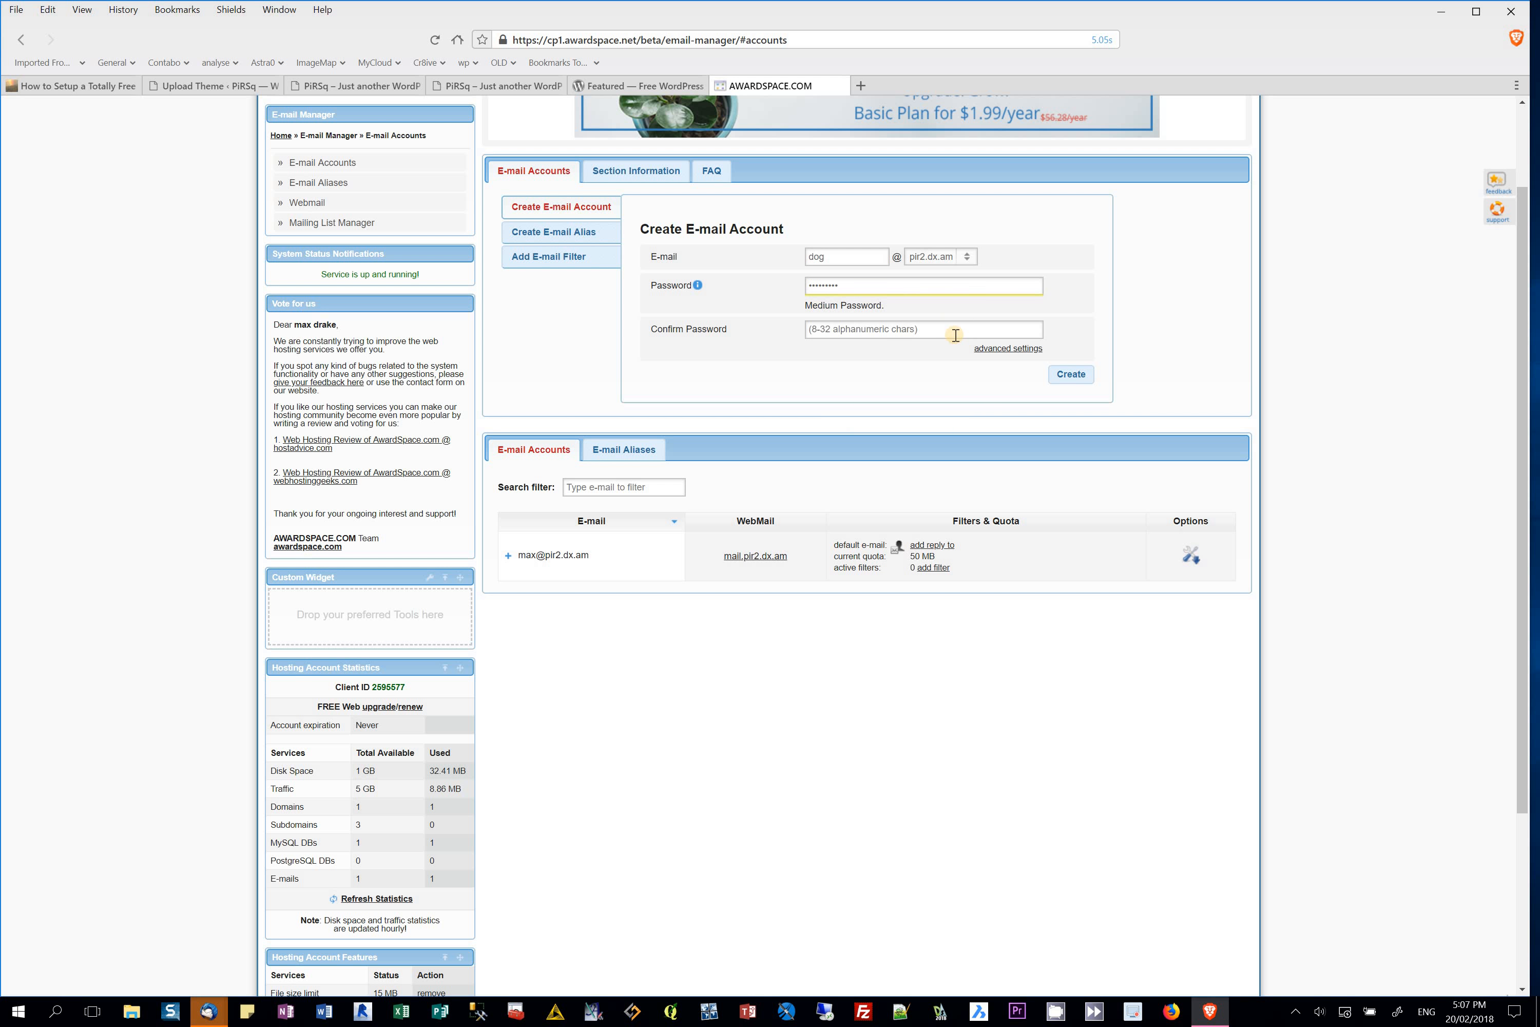
{"action": "left_click", "coordinate": [953, 336]}
{"action": "key", "text": "ctrl+v"}
{"action": "left_click", "coordinate": [1079, 375]}
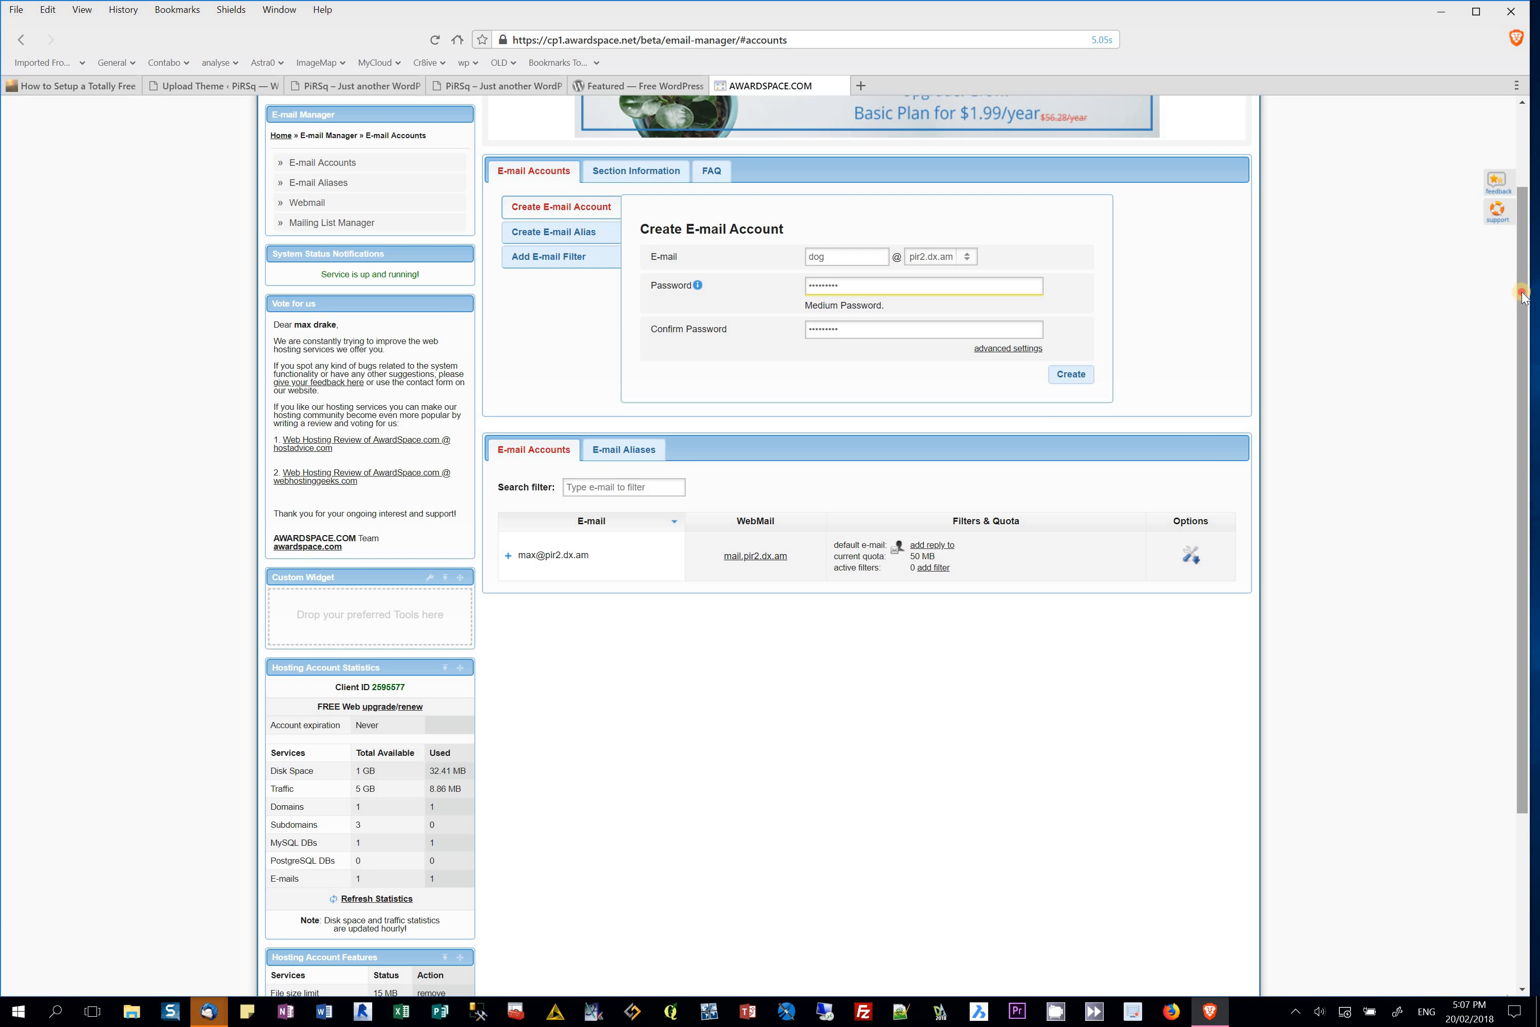
Step: Return to the AwardSpace control panel Dashboard
{"action": "scroll", "coordinate": [1520, 224], "scroll_direction": "up", "scroll_amount": 2}
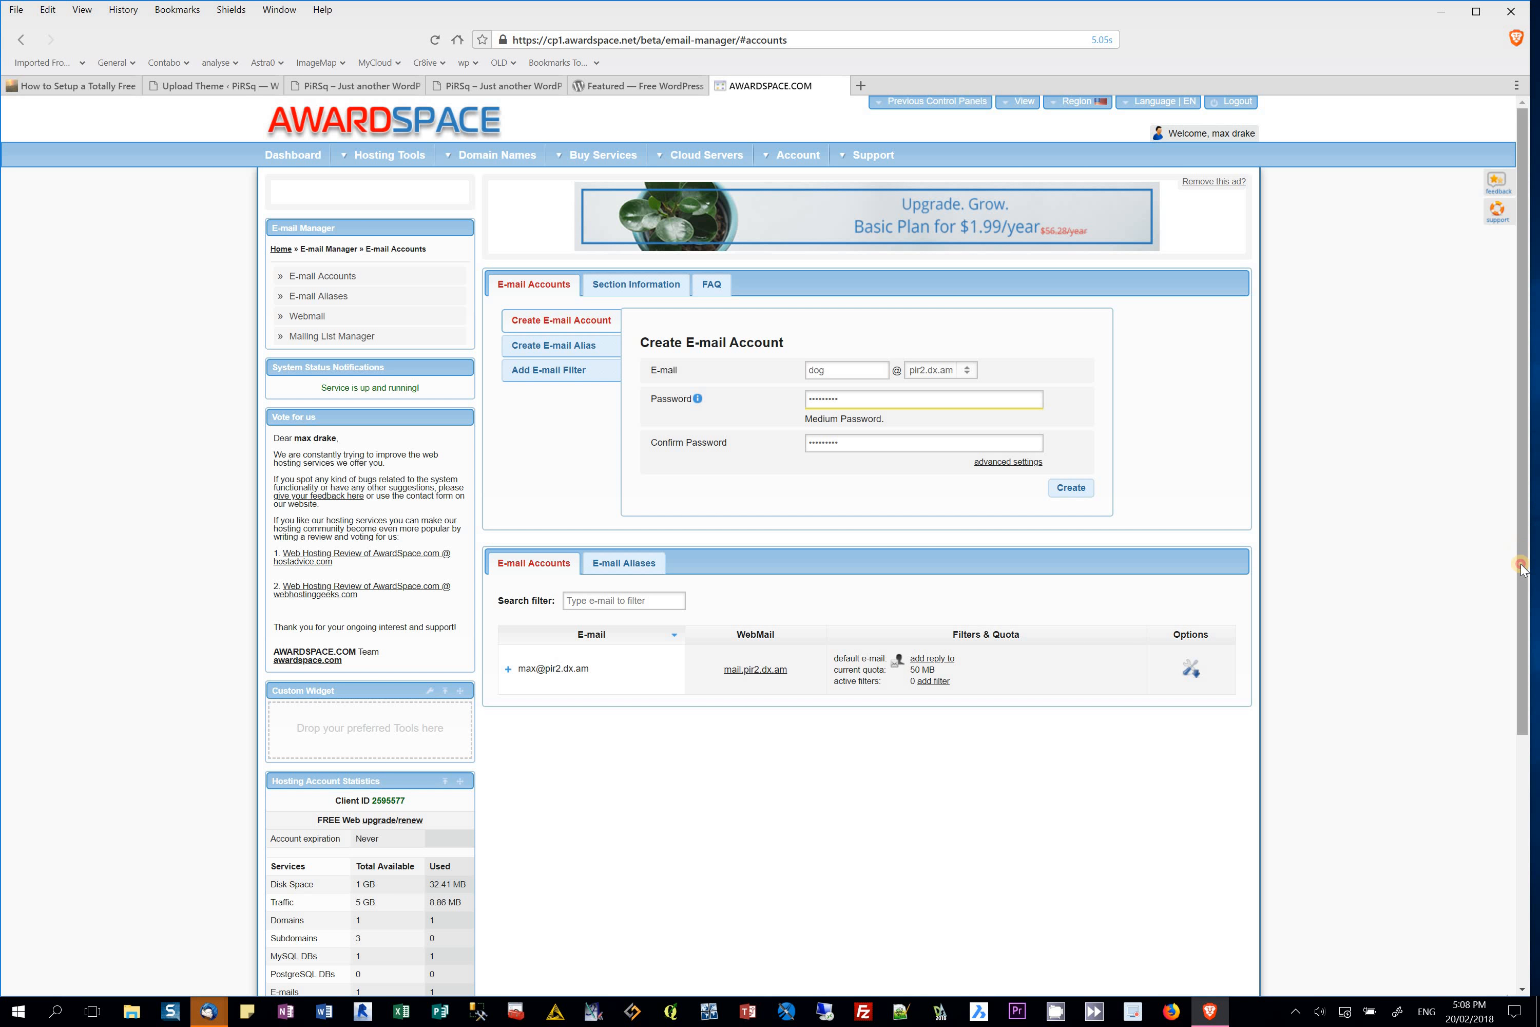
{"action": "left_click_drag", "start_coordinate": [1521, 569], "coordinate": [1516, 495]}
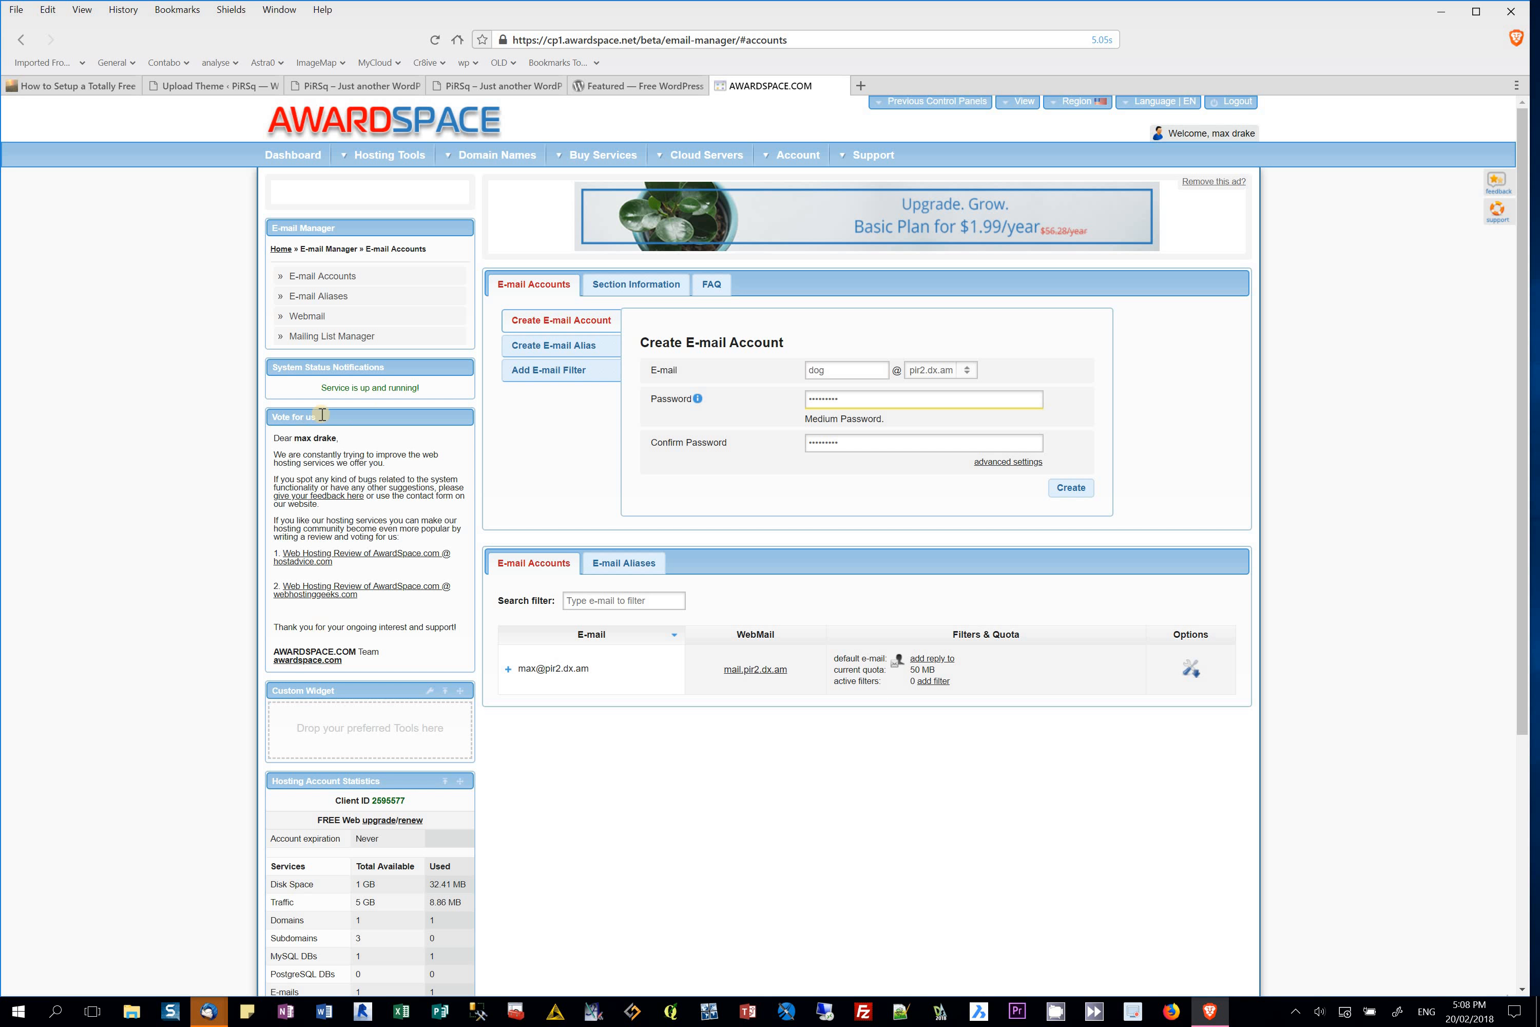
{"action": "left_click", "coordinate": [294, 159]}
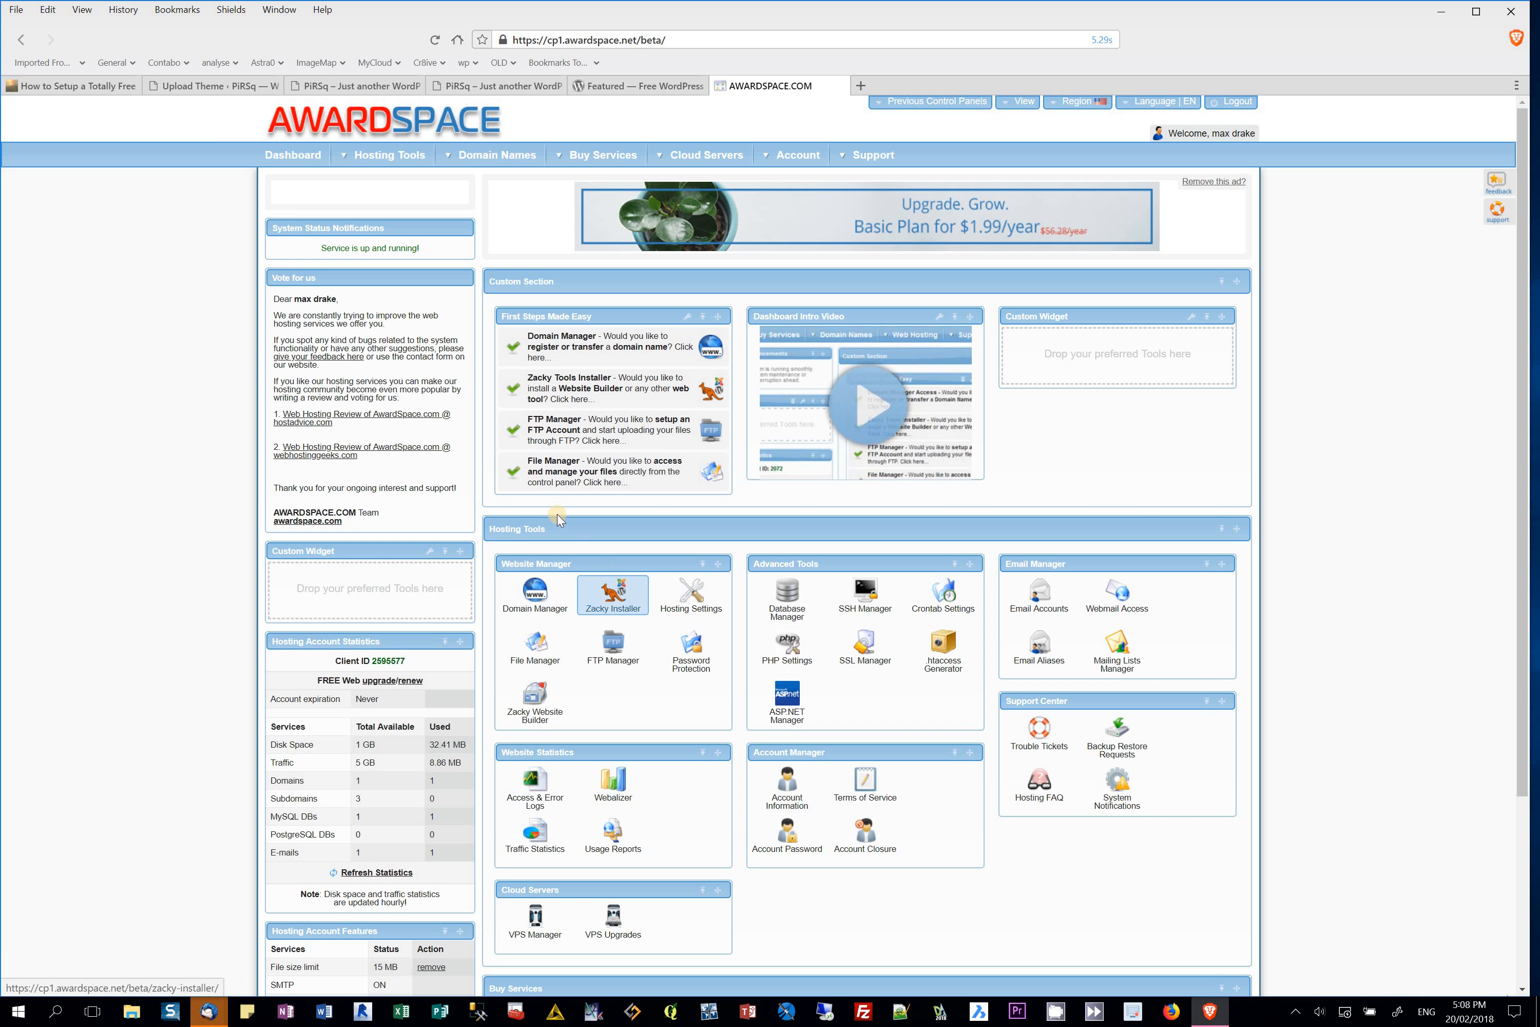
Step: In File Manager, browse pir2.dx.am's wp-content themes and plugins folders, ending back in wp-content
{"action": "left_click", "coordinate": [540, 476]}
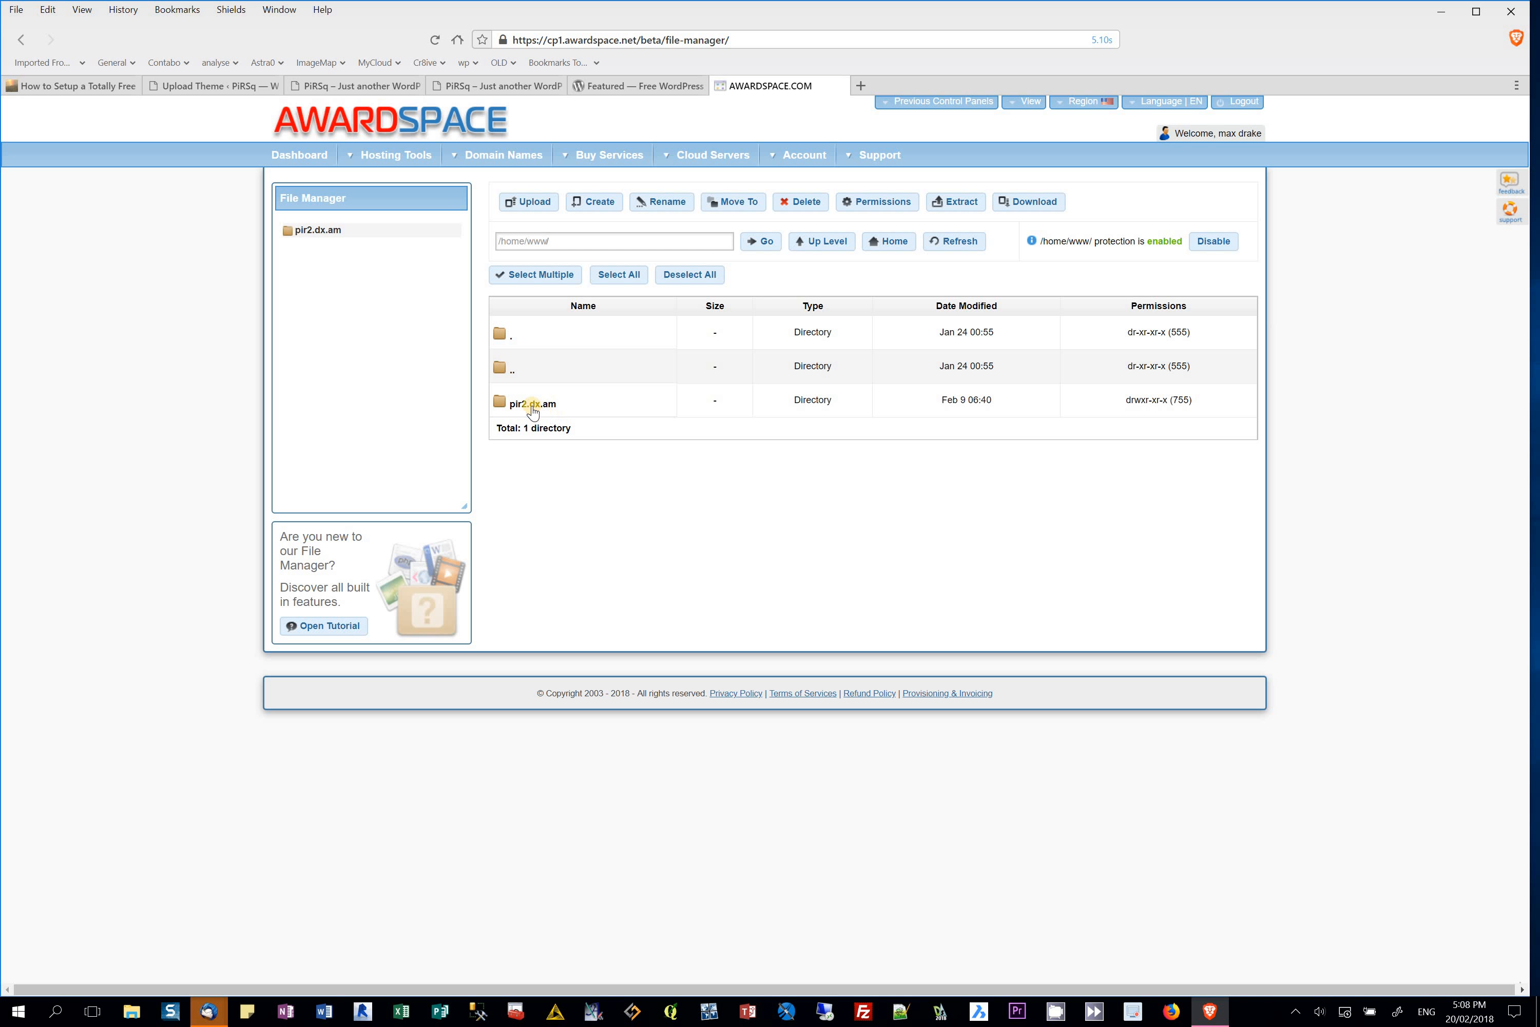
{"action": "double_click", "coordinate": [531, 404]}
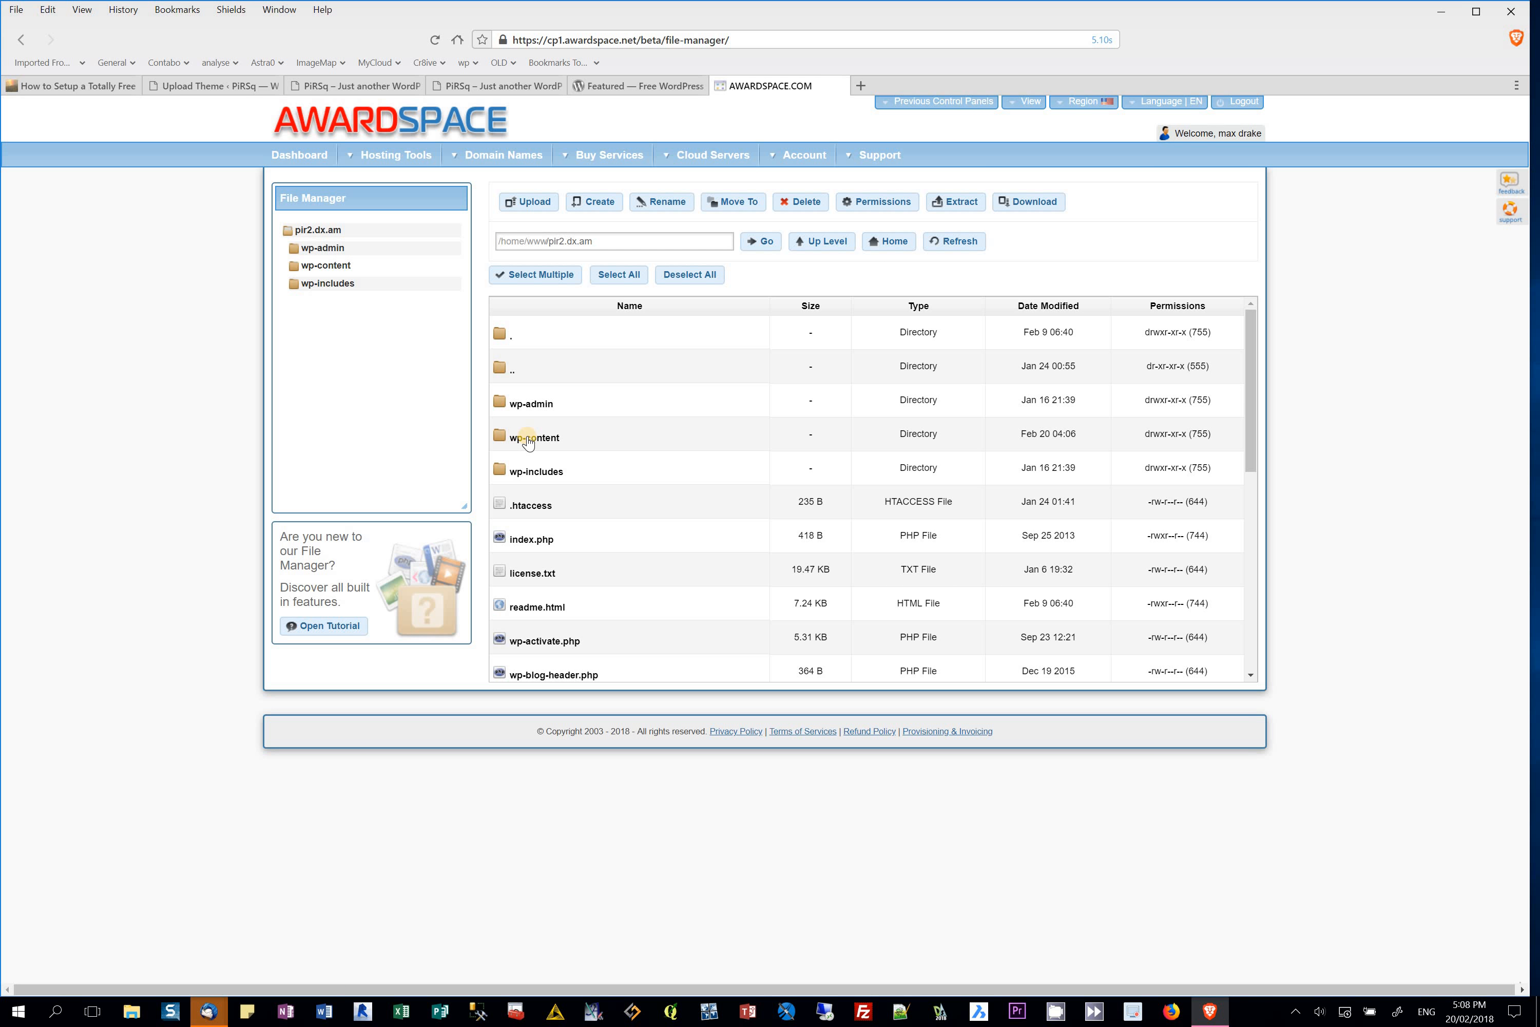
{"action": "double_click", "coordinate": [528, 439]}
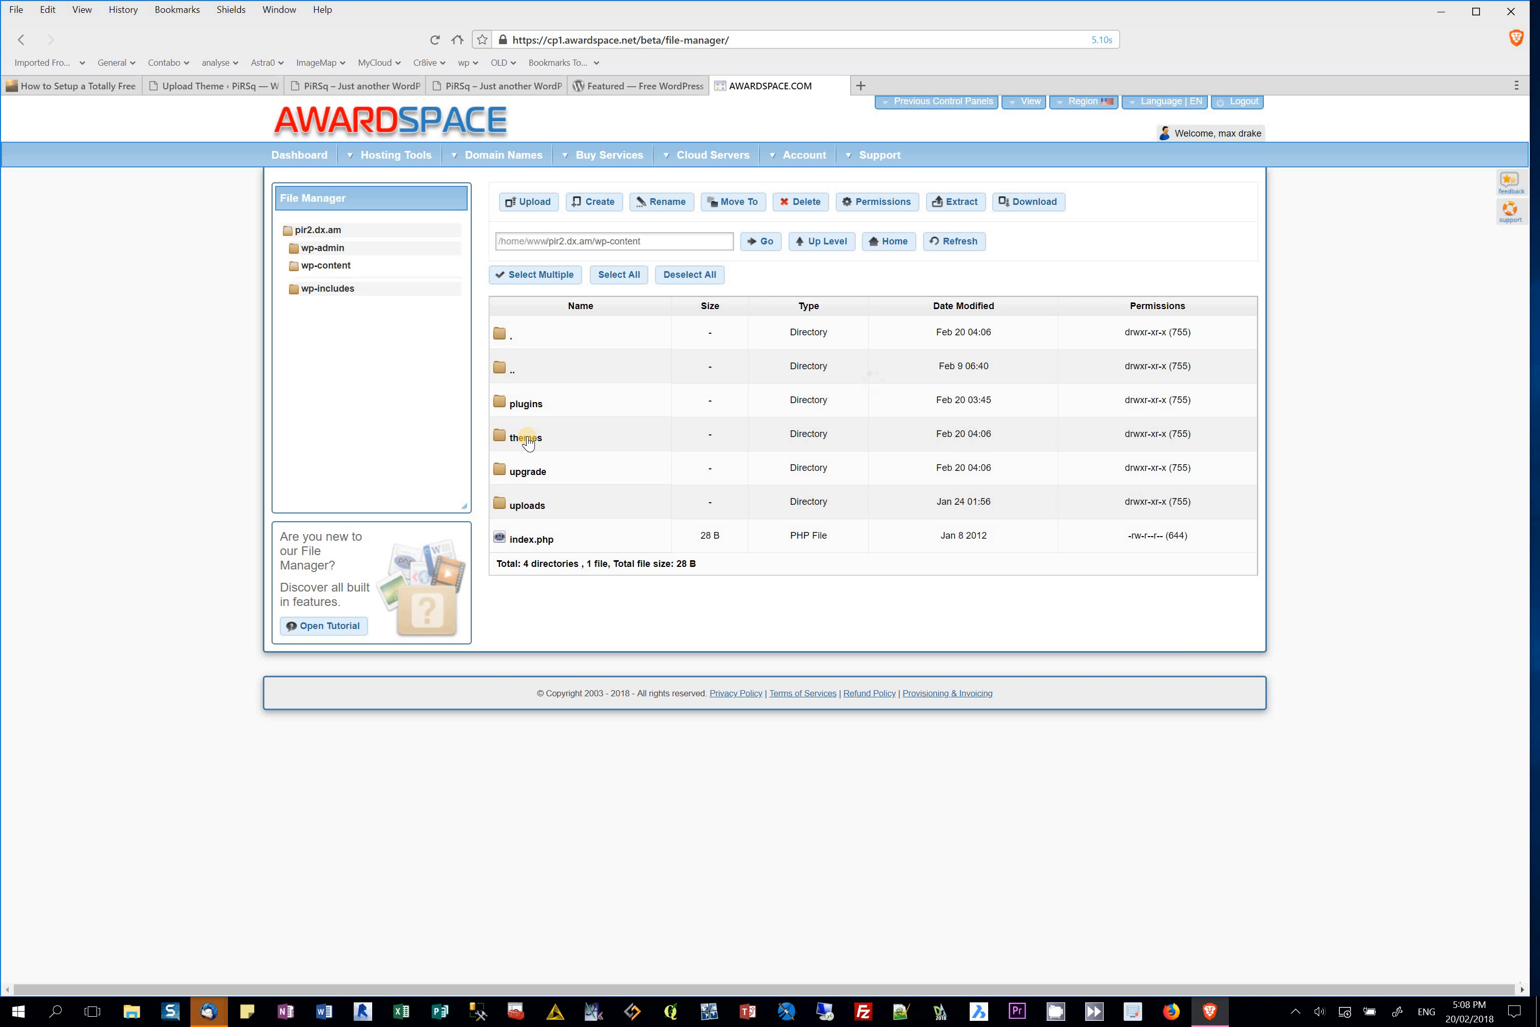
{"action": "double_click", "coordinate": [526, 438]}
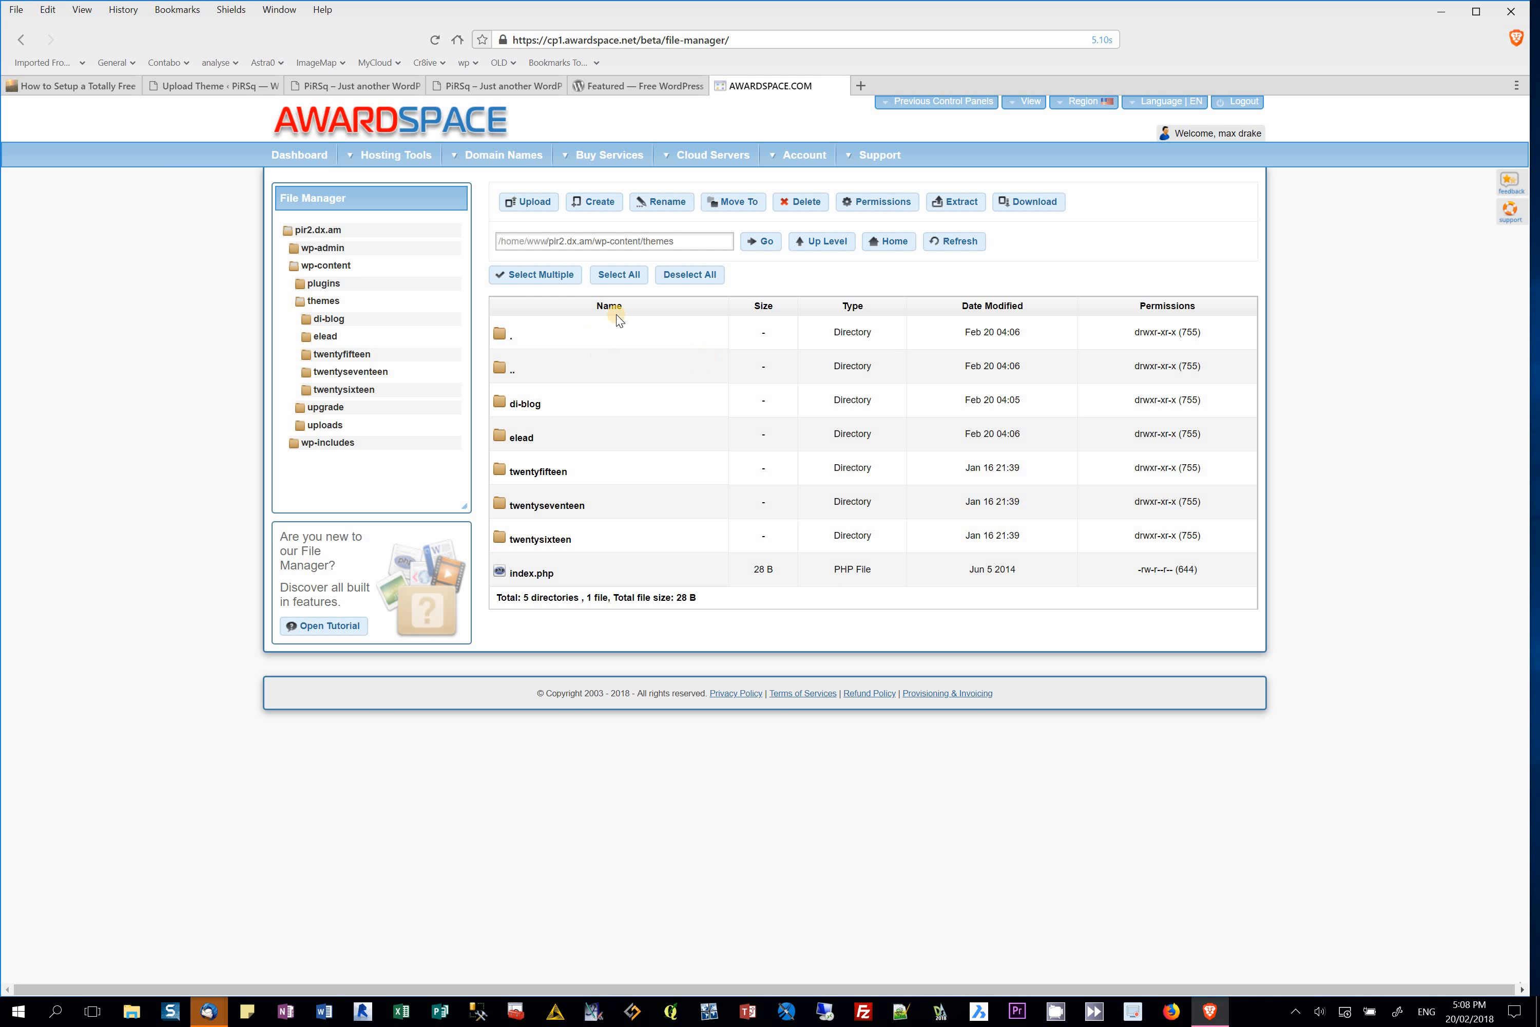
{"action": "left_click", "coordinate": [807, 245]}
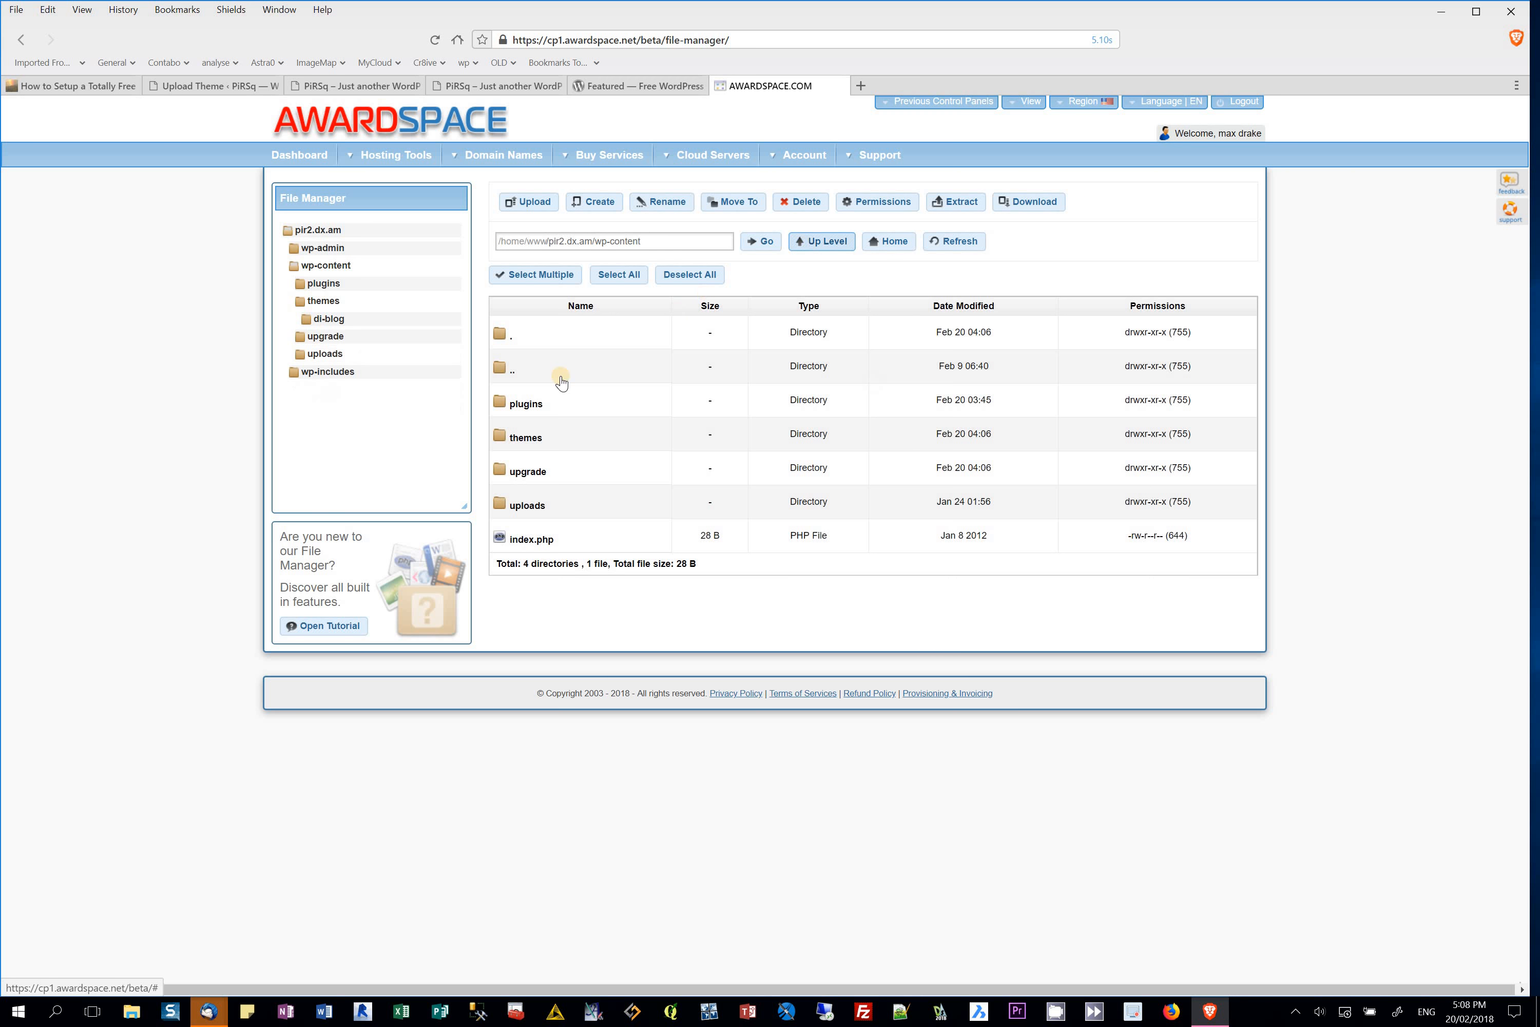
{"action": "double_click", "coordinate": [508, 406]}
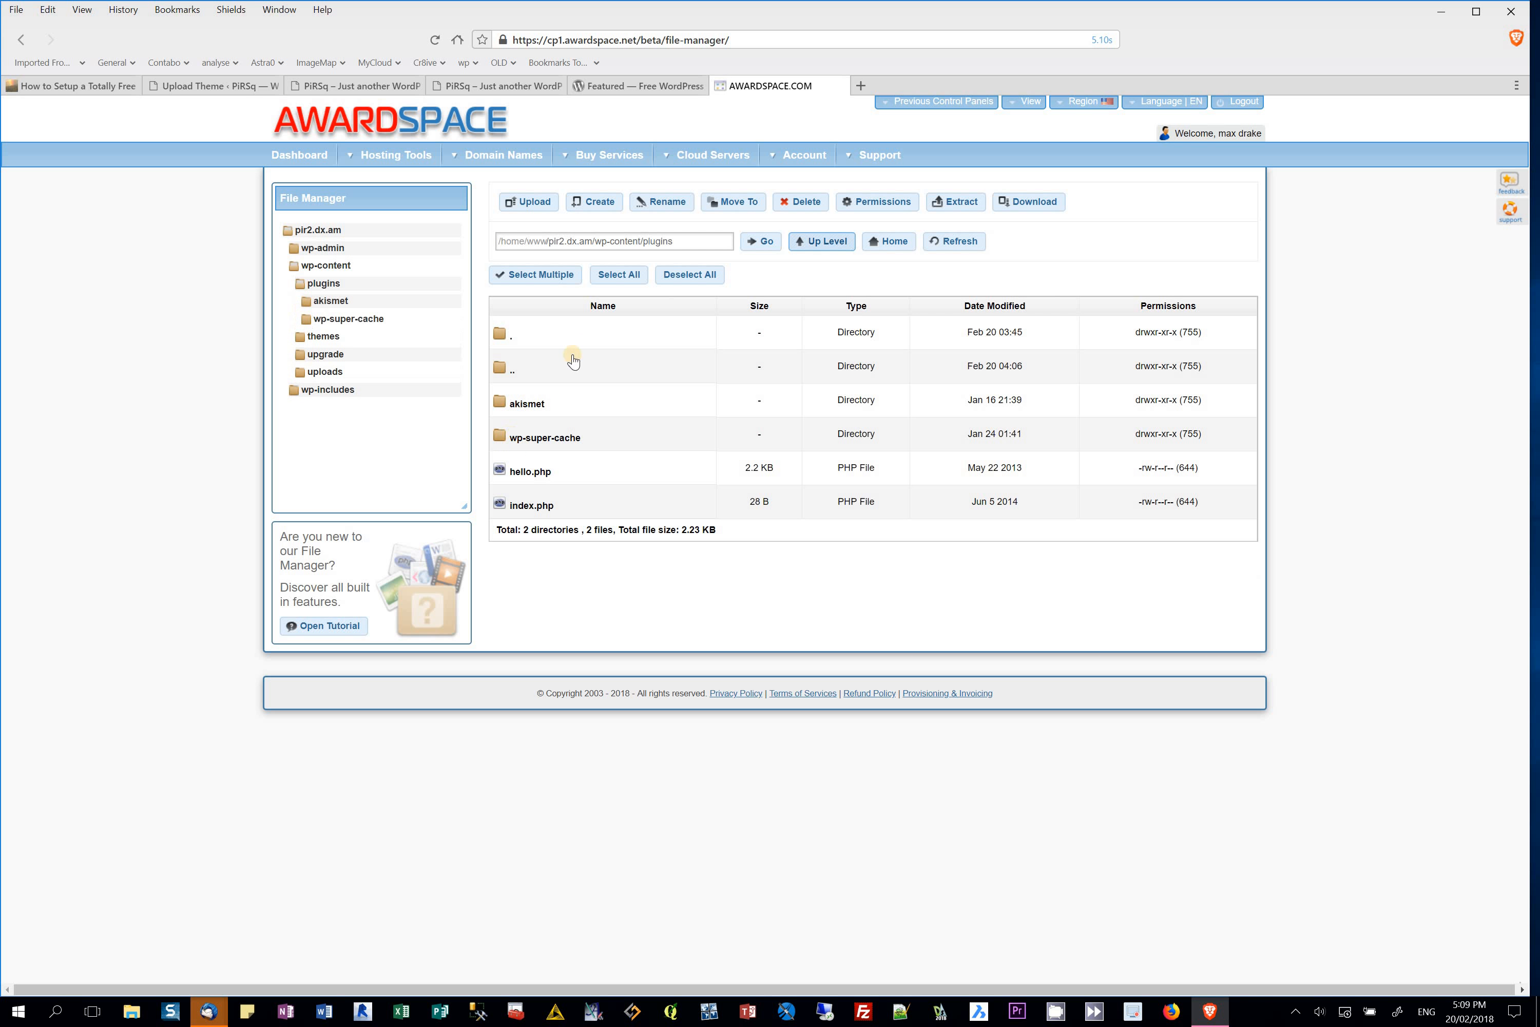
{"action": "left_click", "coordinate": [832, 245]}
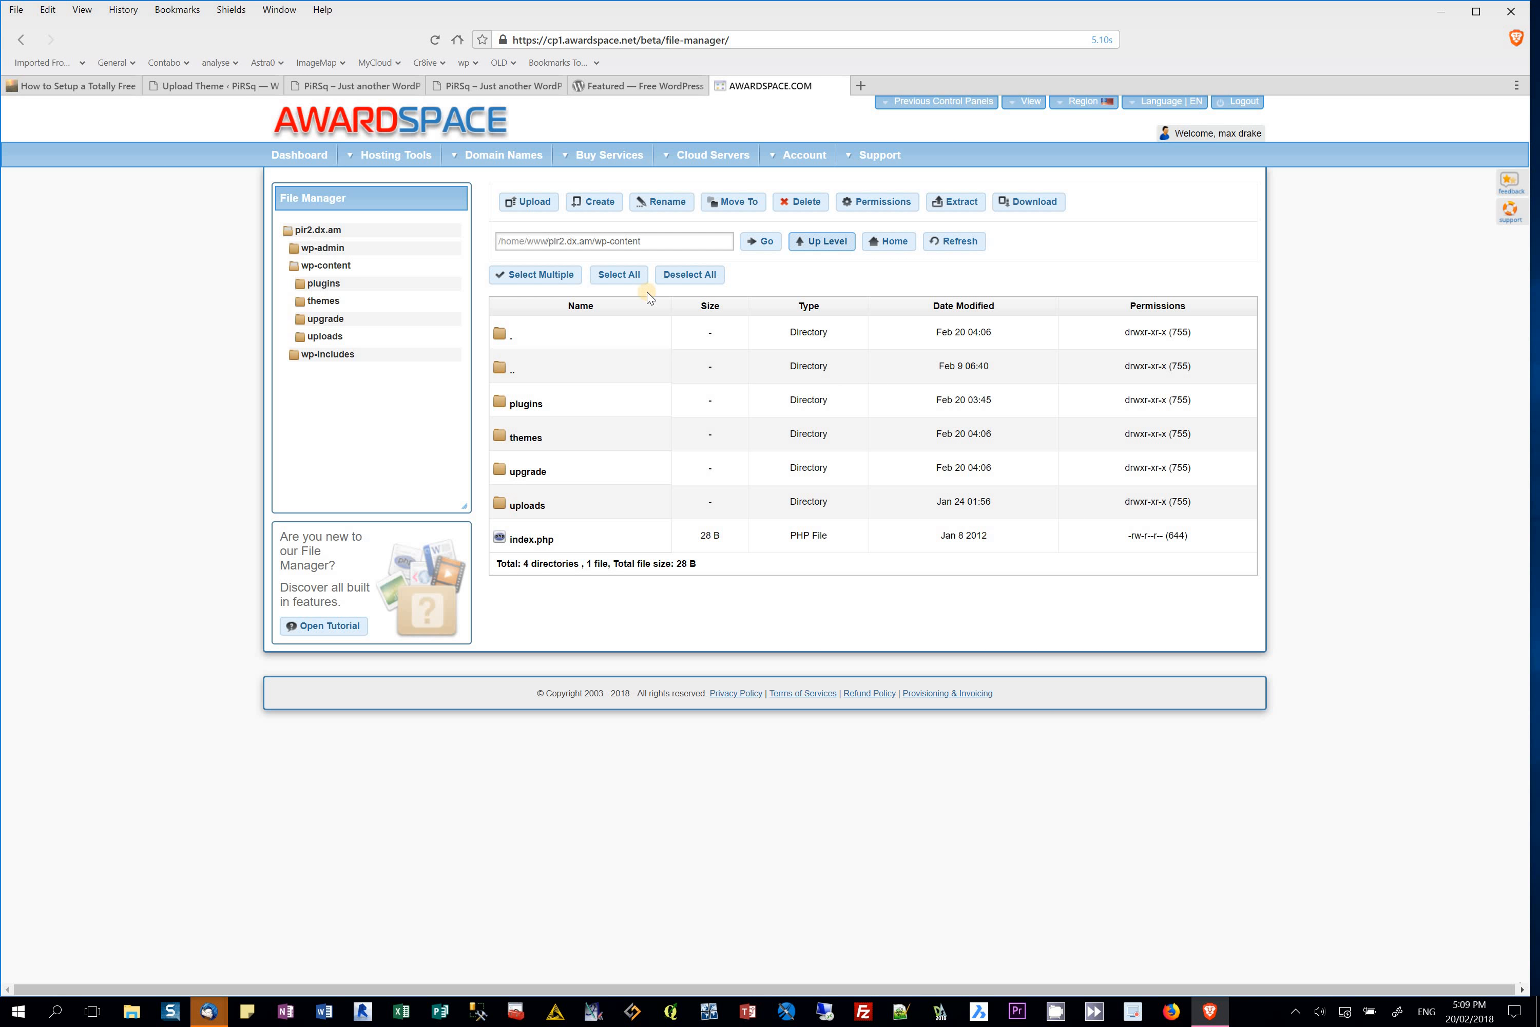
Step: Switch to the WordPress Upload Theme page and view the live site
{"action": "left_click", "coordinate": [255, 89]}
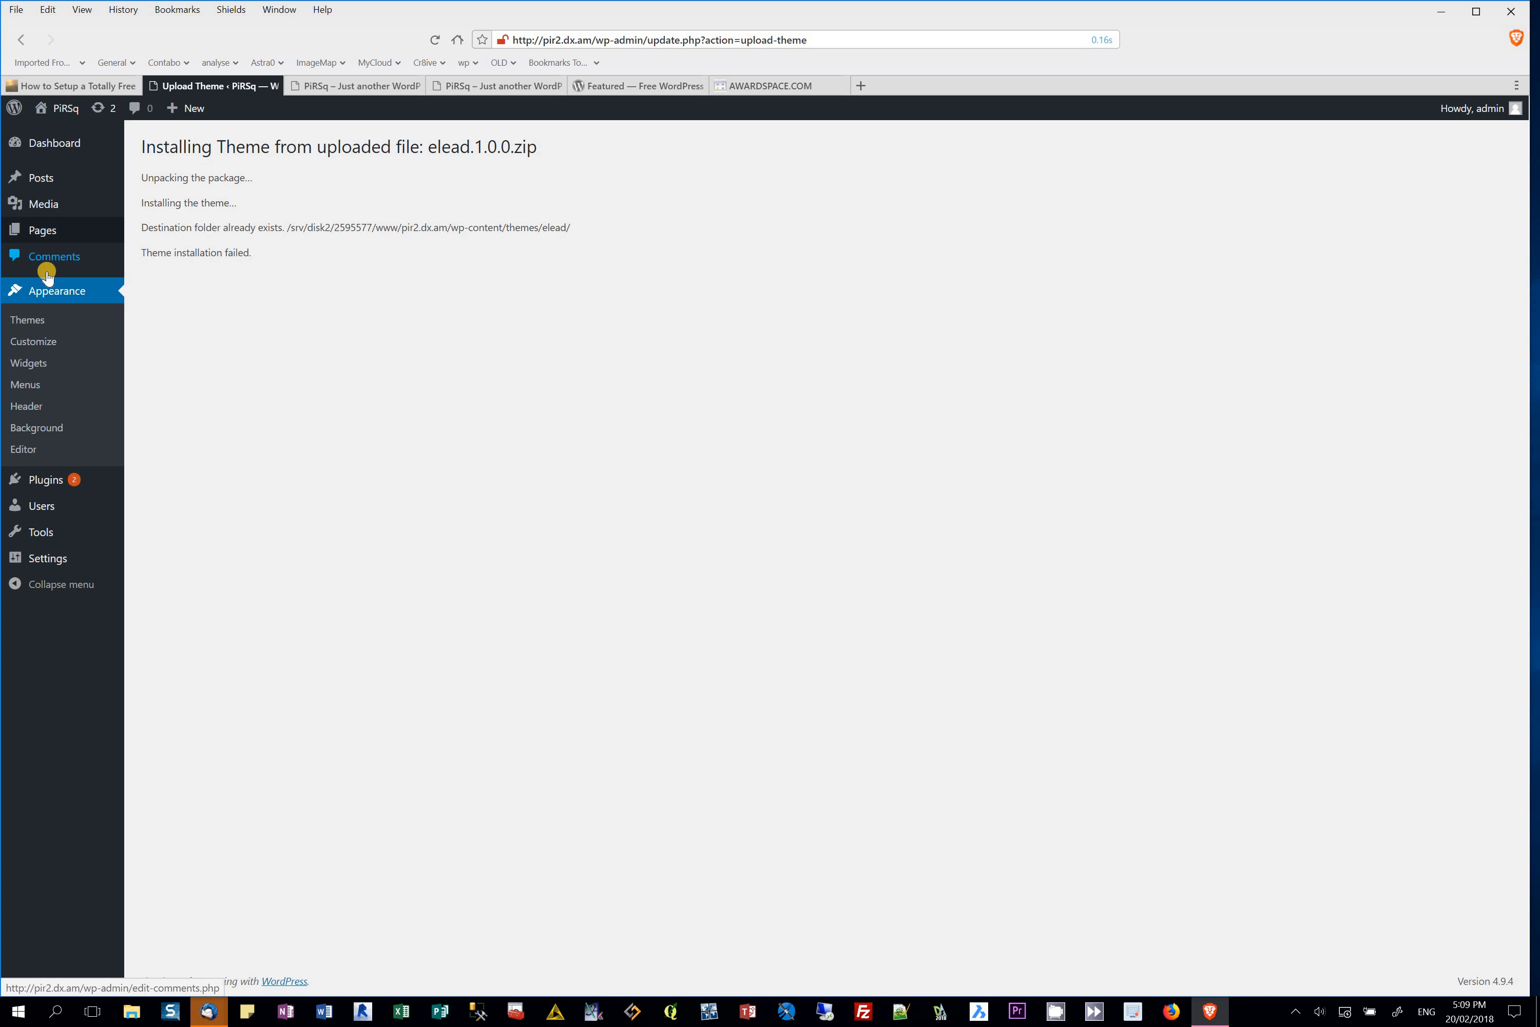
{"action": "mouse_move", "coordinate": [63, 108]}
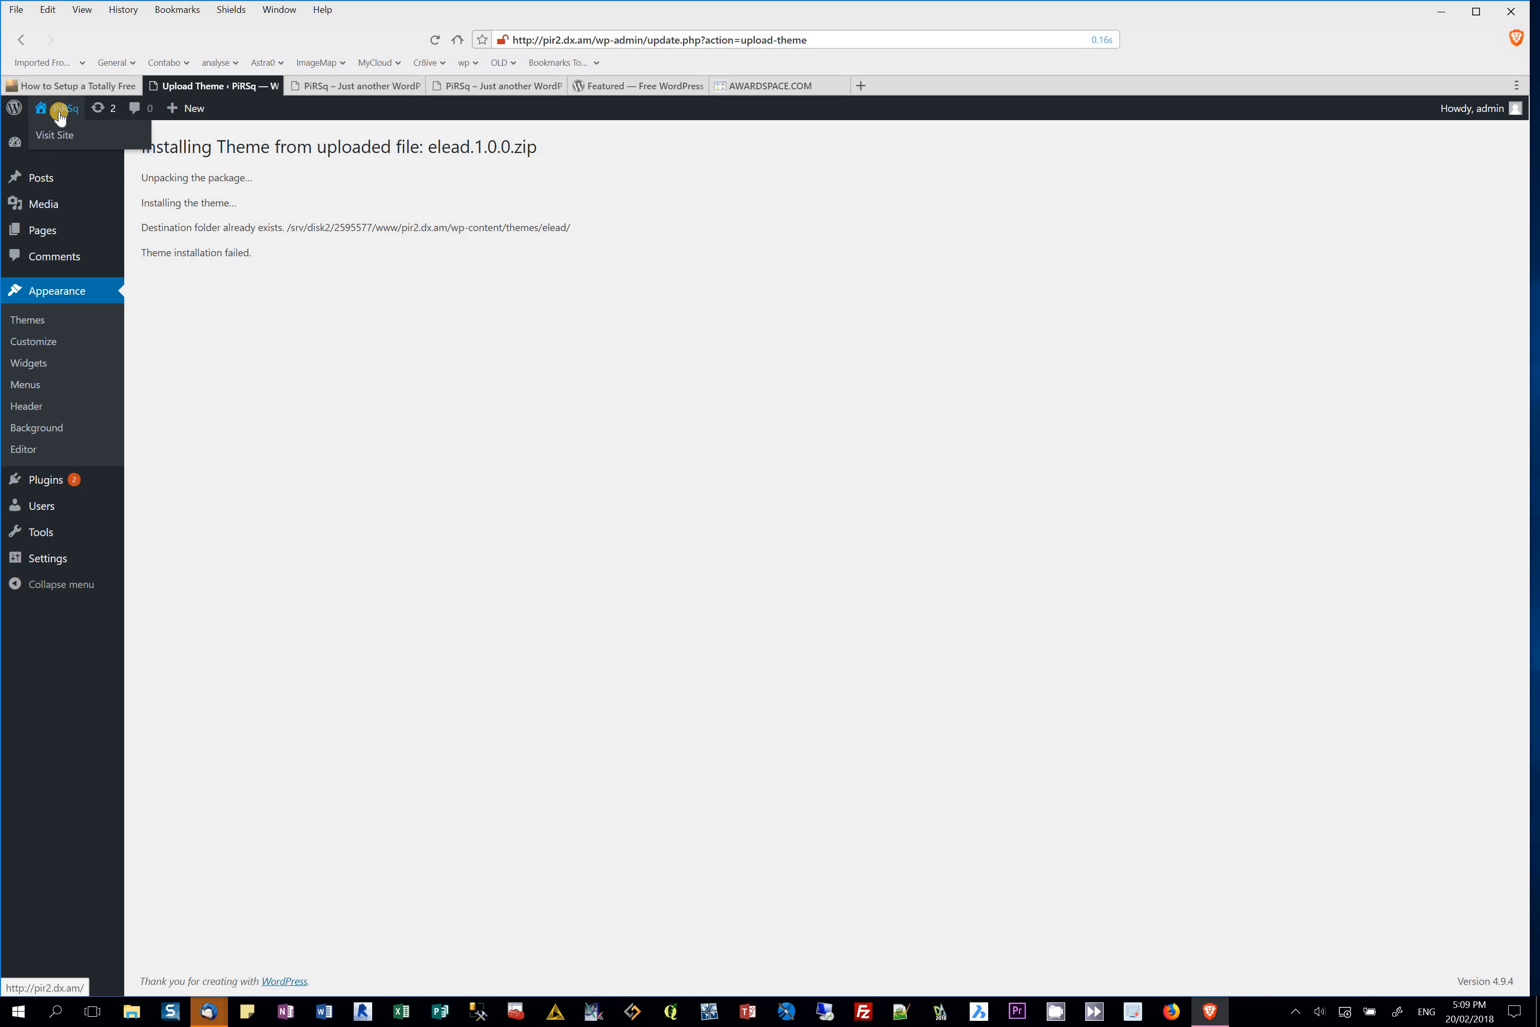
{"action": "left_click", "coordinate": [54, 135]}
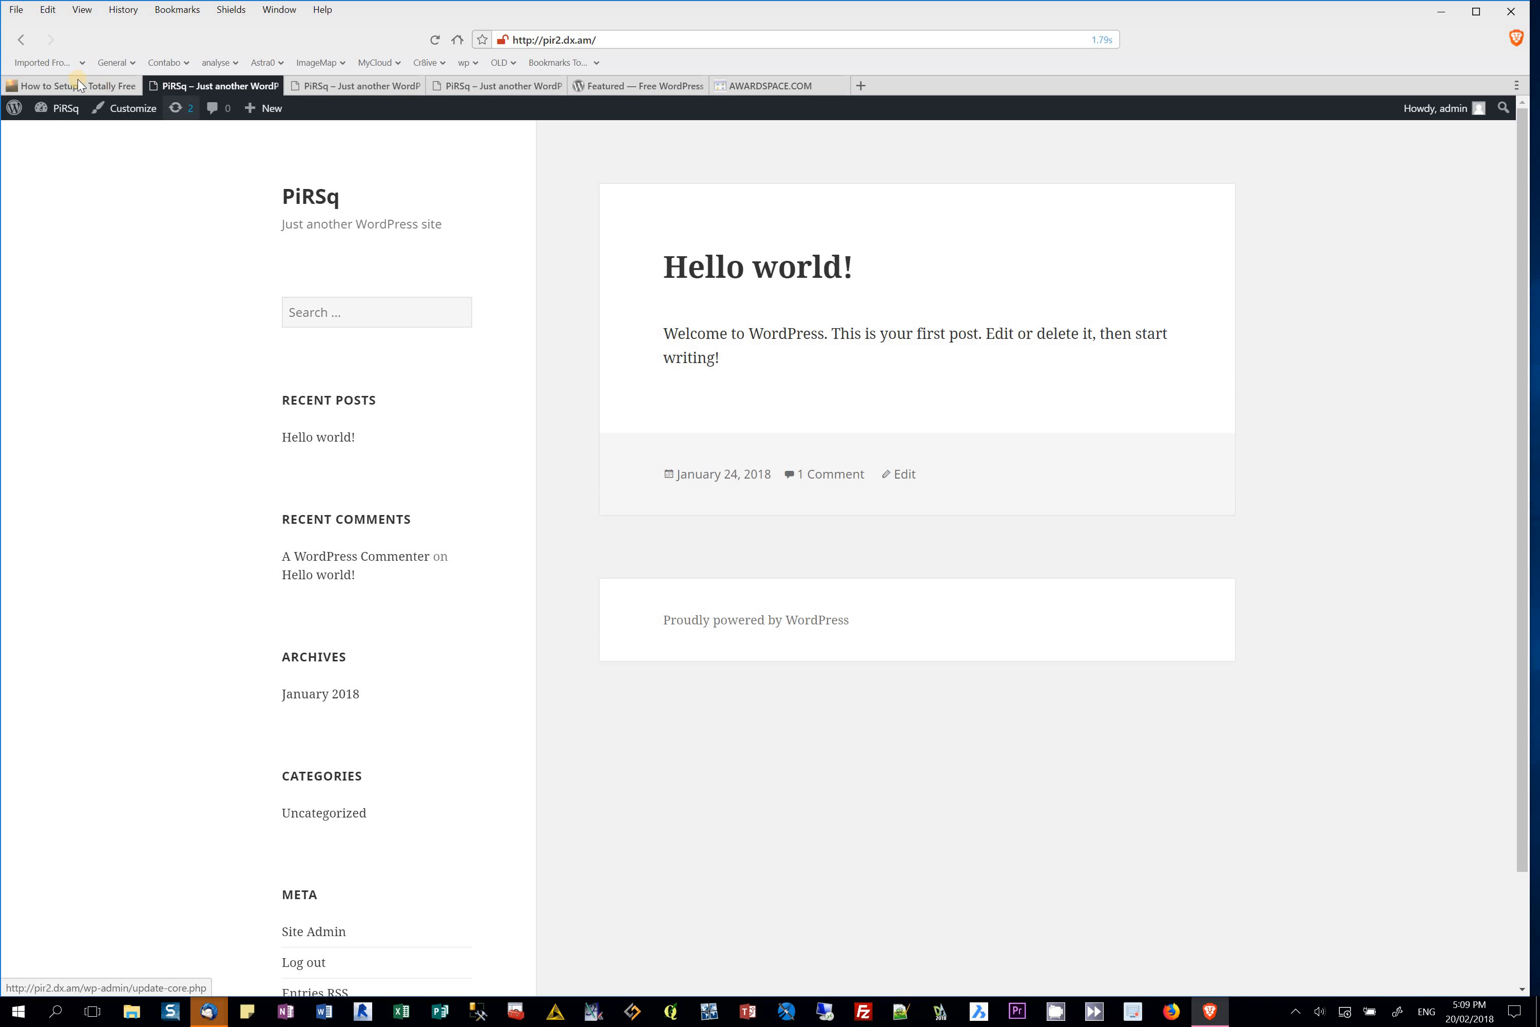
Step: Go to the WordPress dashboard and open Appearance > Customize
{"action": "left_click", "coordinate": [60, 136]}
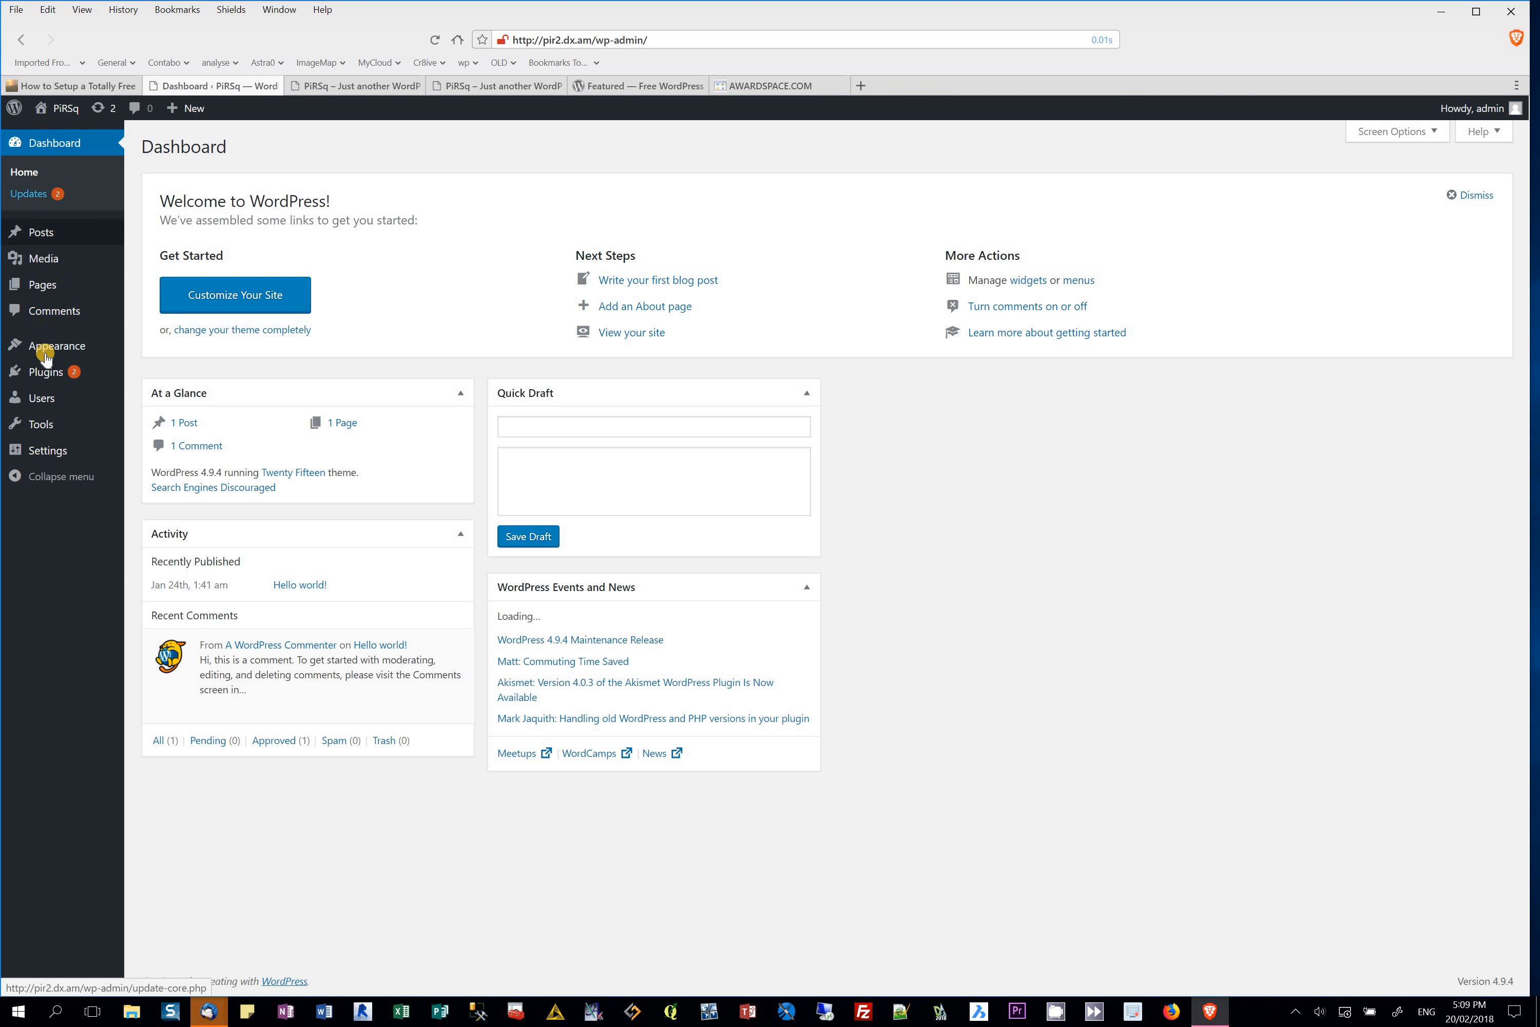
{"action": "mouse_move", "coordinate": [40, 376]}
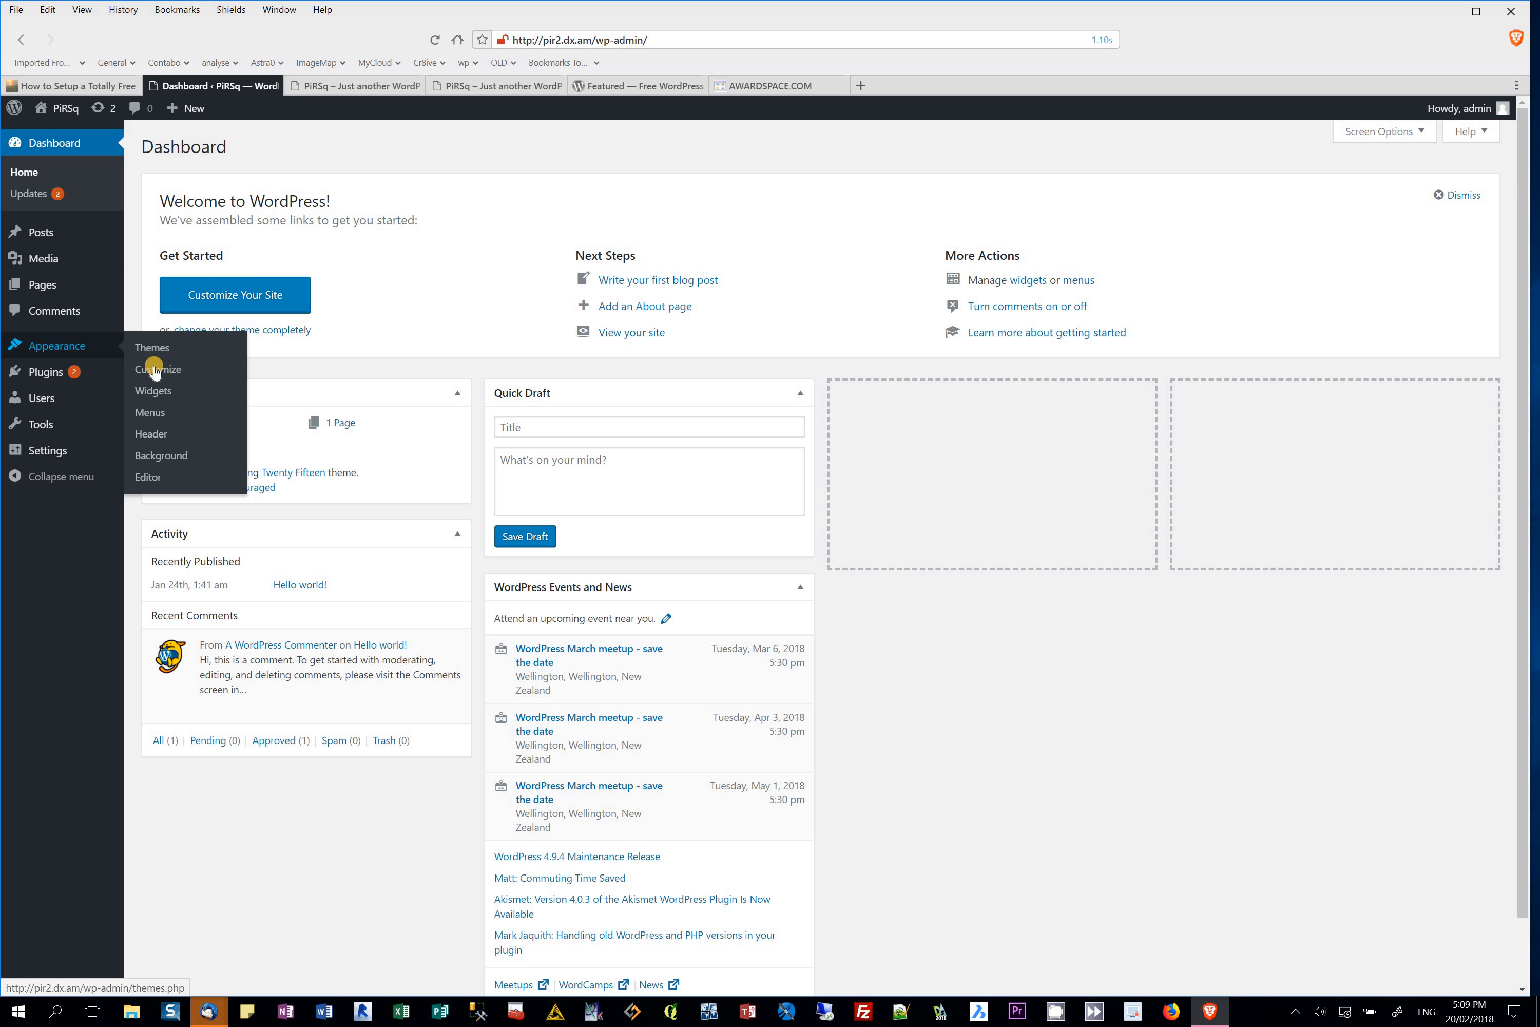
{"action": "left_click", "coordinate": [156, 372]}
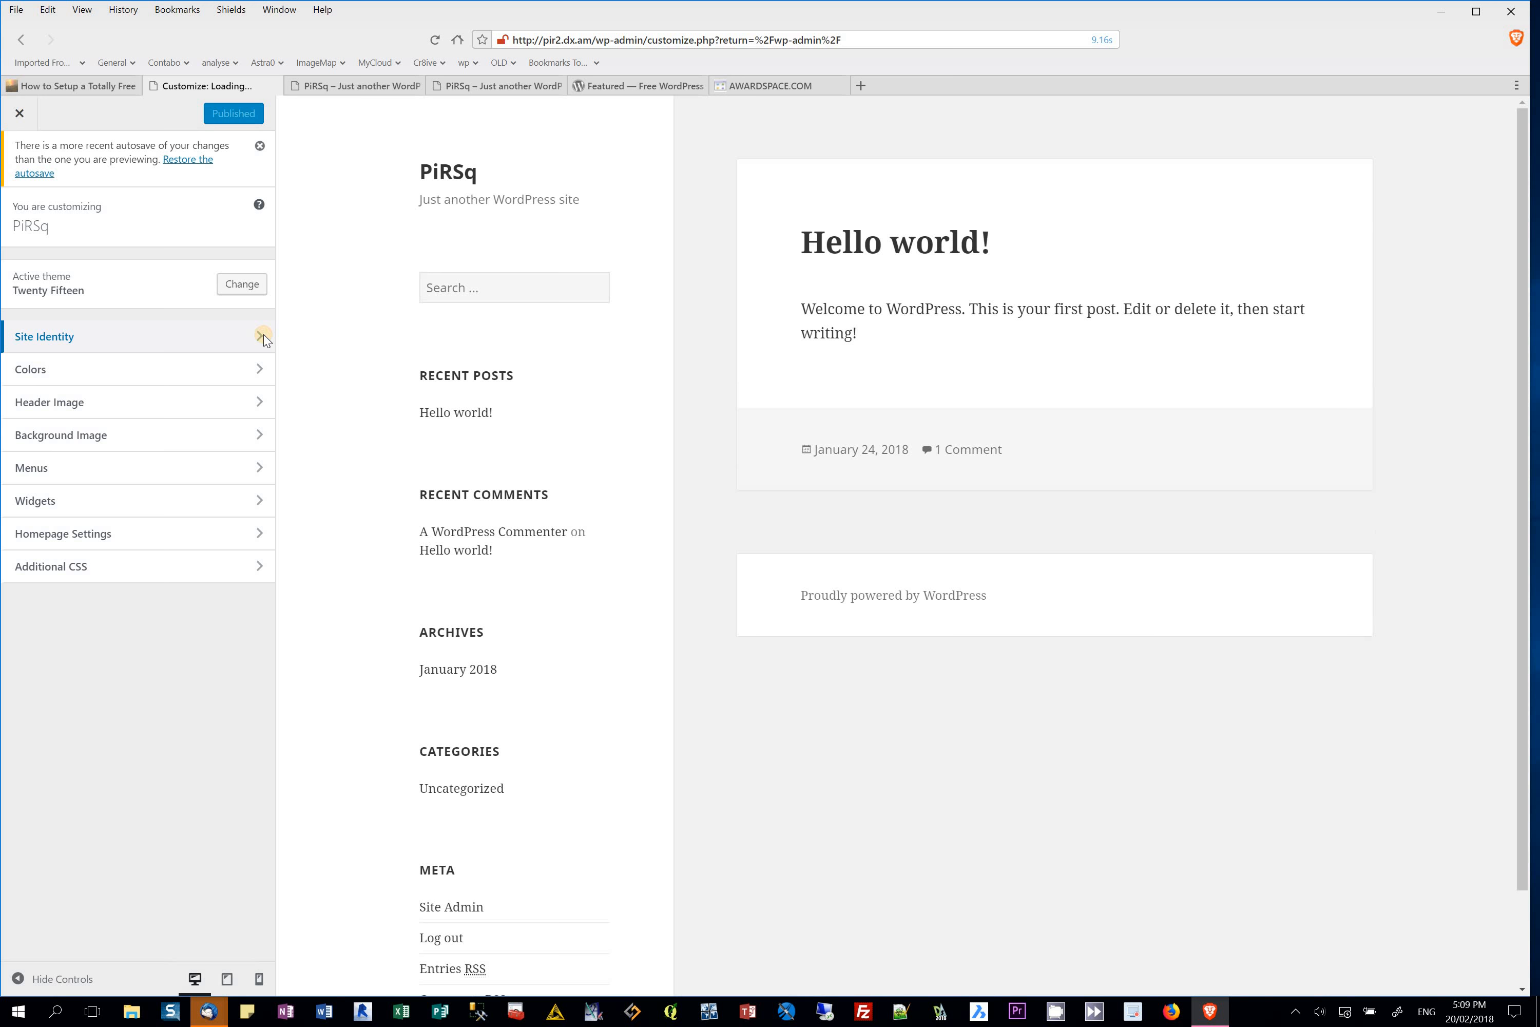
Step: In Site Identity, set the title to PiRSquared and the tagline to 'This is my Trash Site'
{"action": "left_click", "coordinate": [262, 336]}
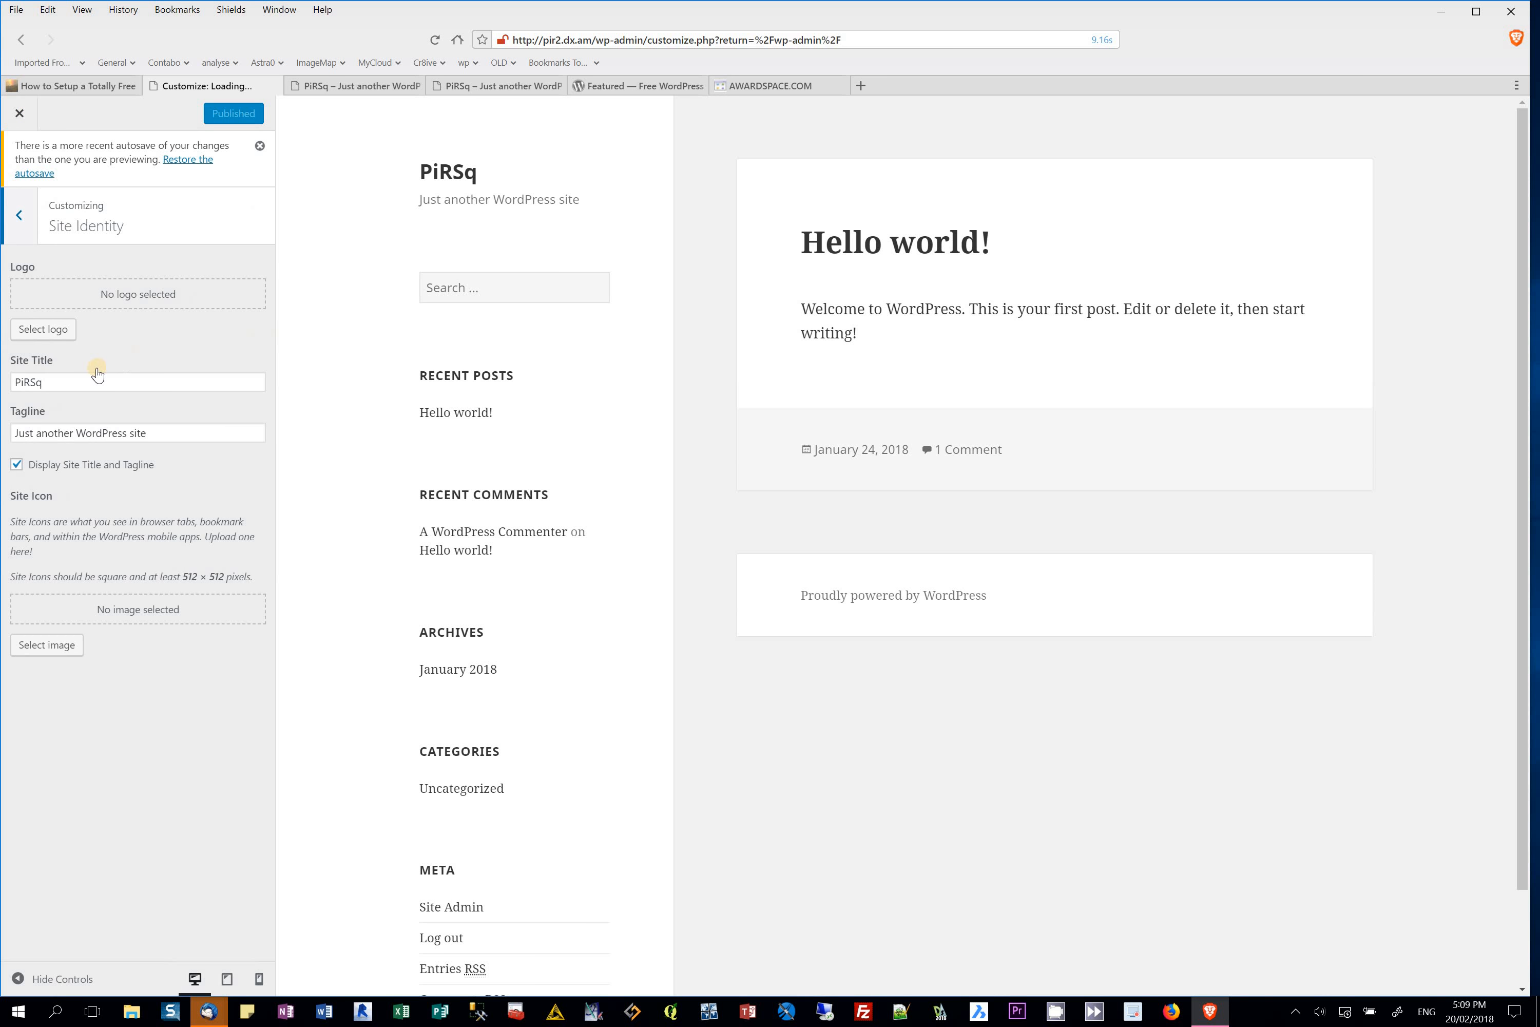
{"action": "left_click", "coordinate": [88, 382]}
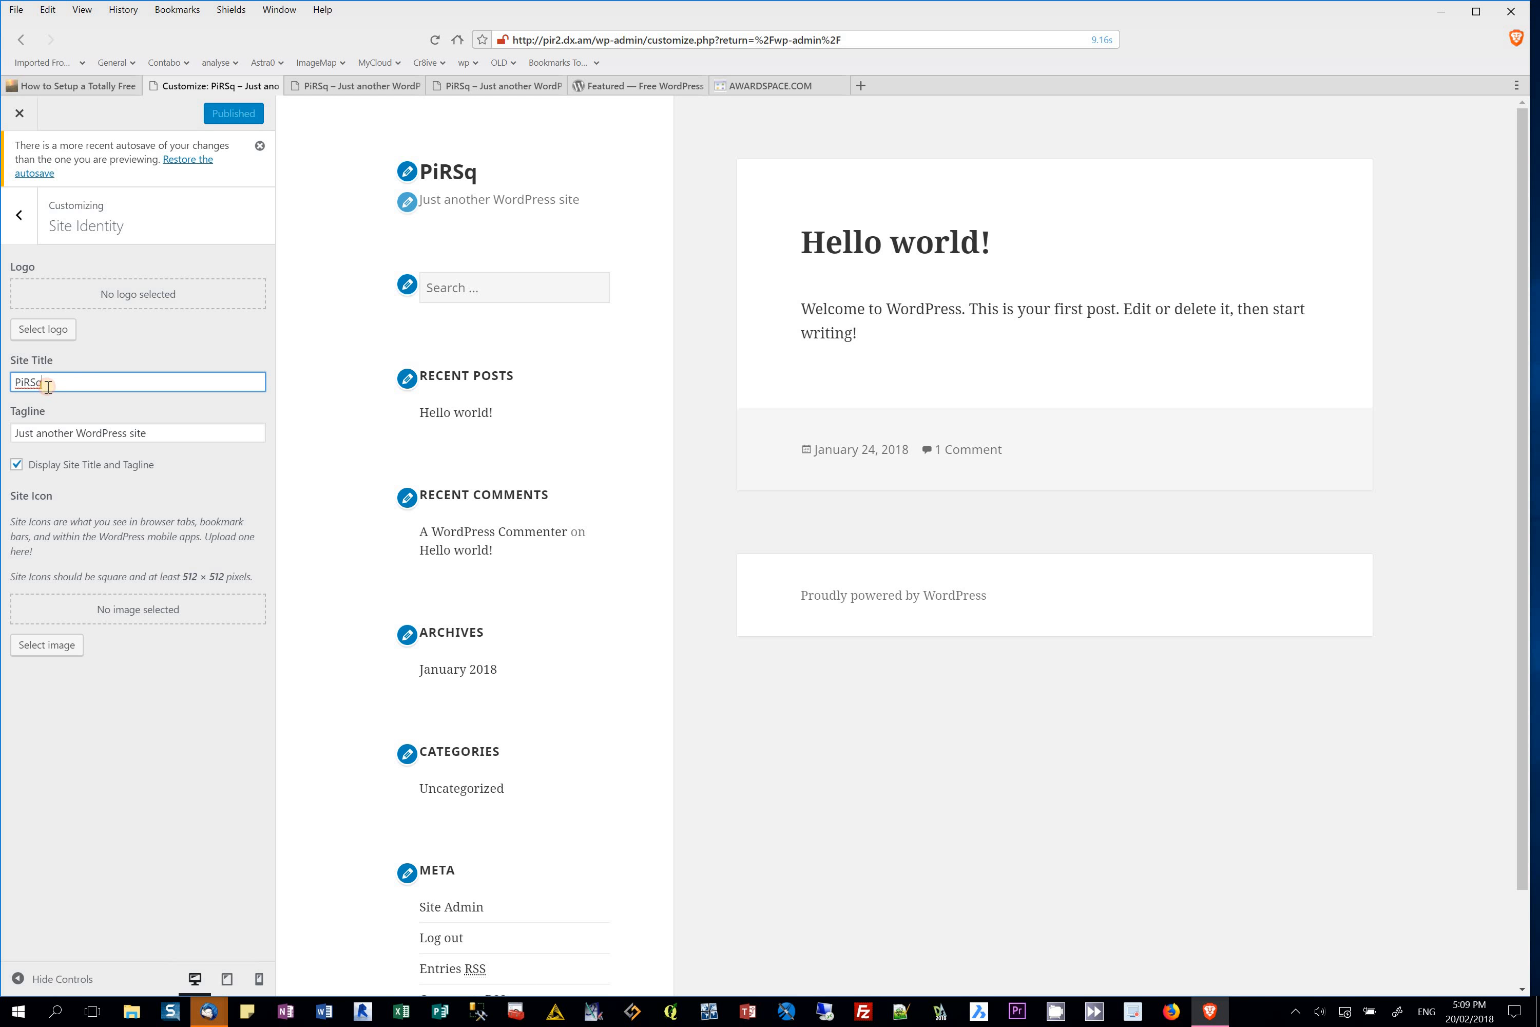
{"action": "type", "text": "uared"}
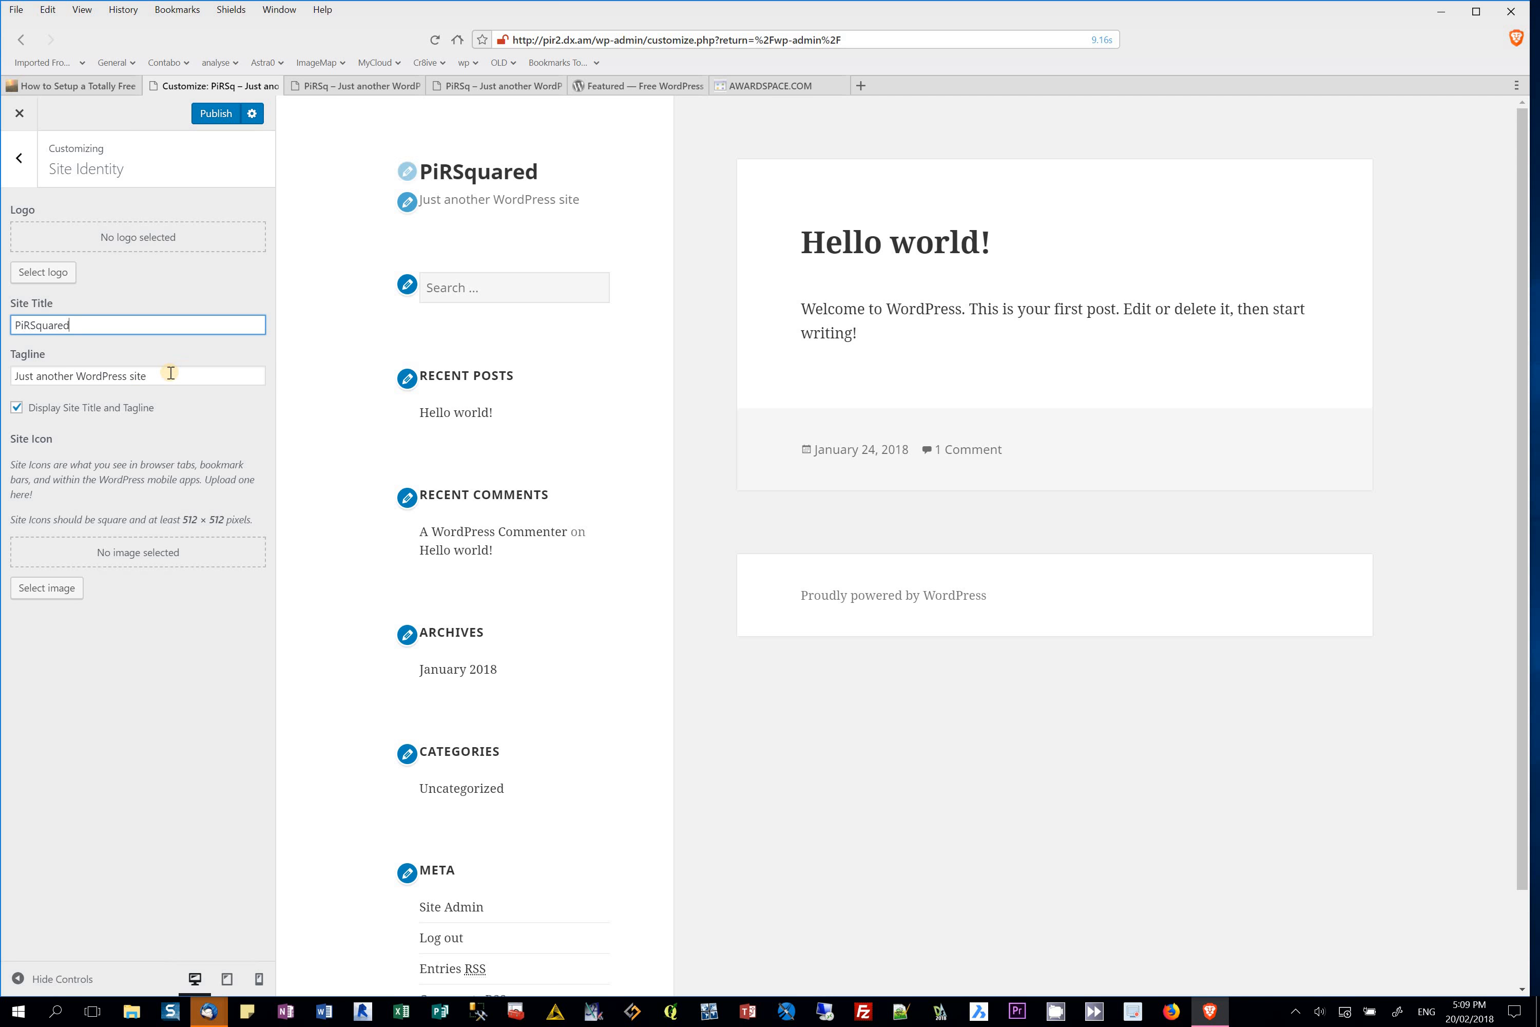
{"action": "left_click_drag", "start_coordinate": [174, 375], "coordinate": [3, 375]}
{"action": "type", "text": "This is my Trash Site"}
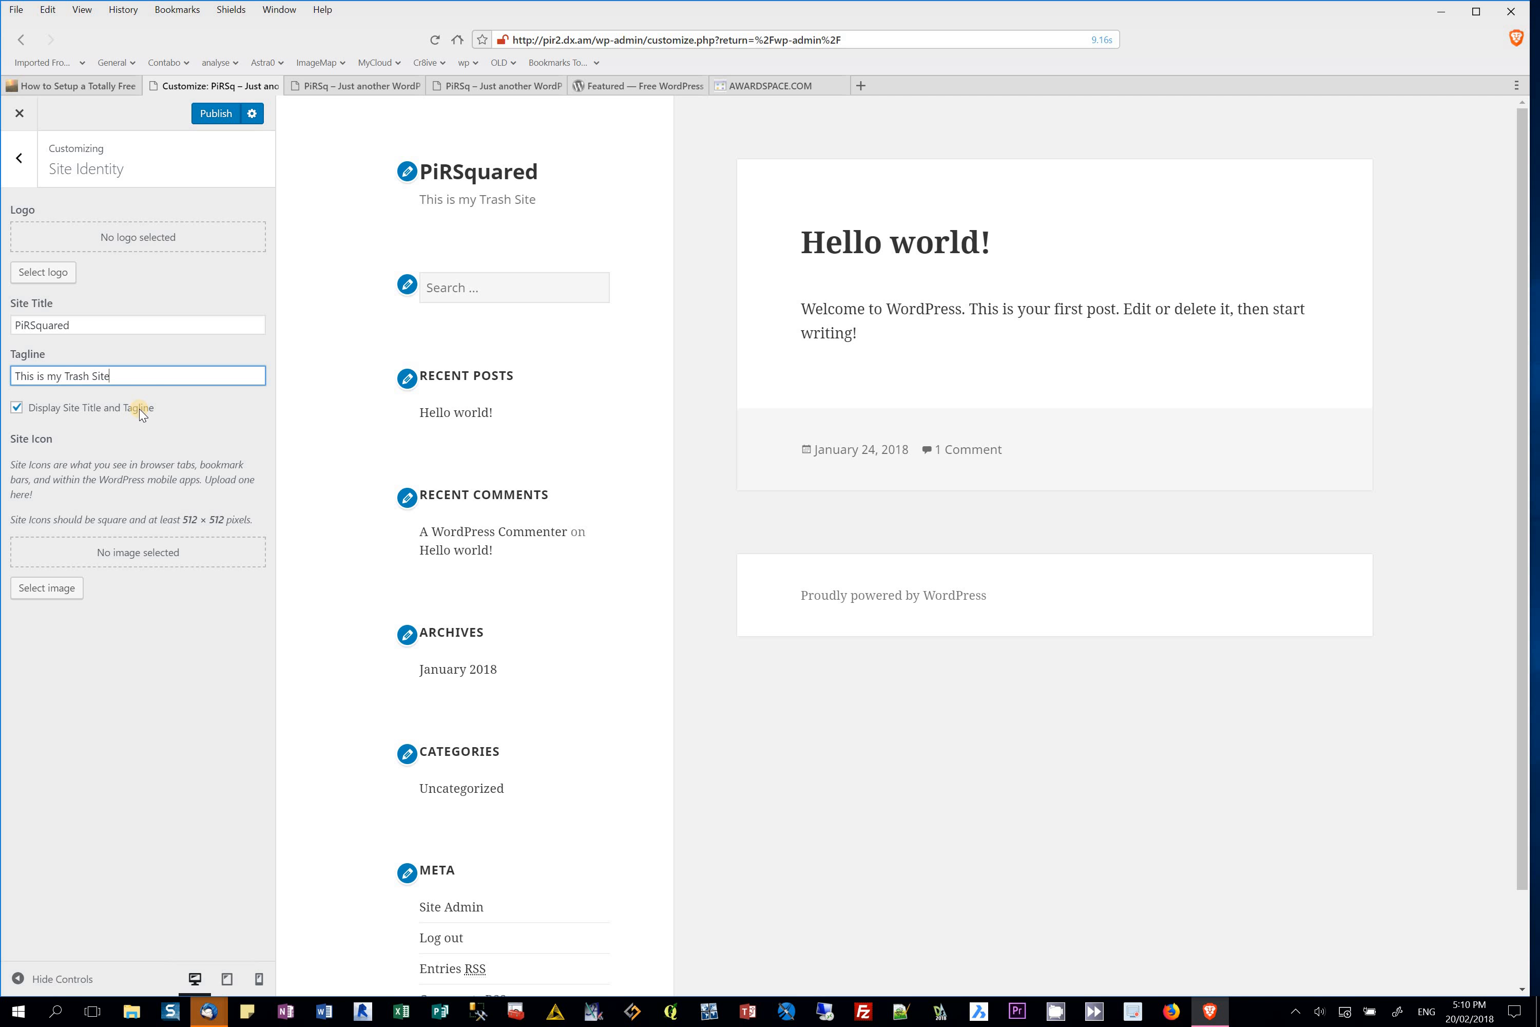
{"action": "left_click", "coordinate": [41, 596]}
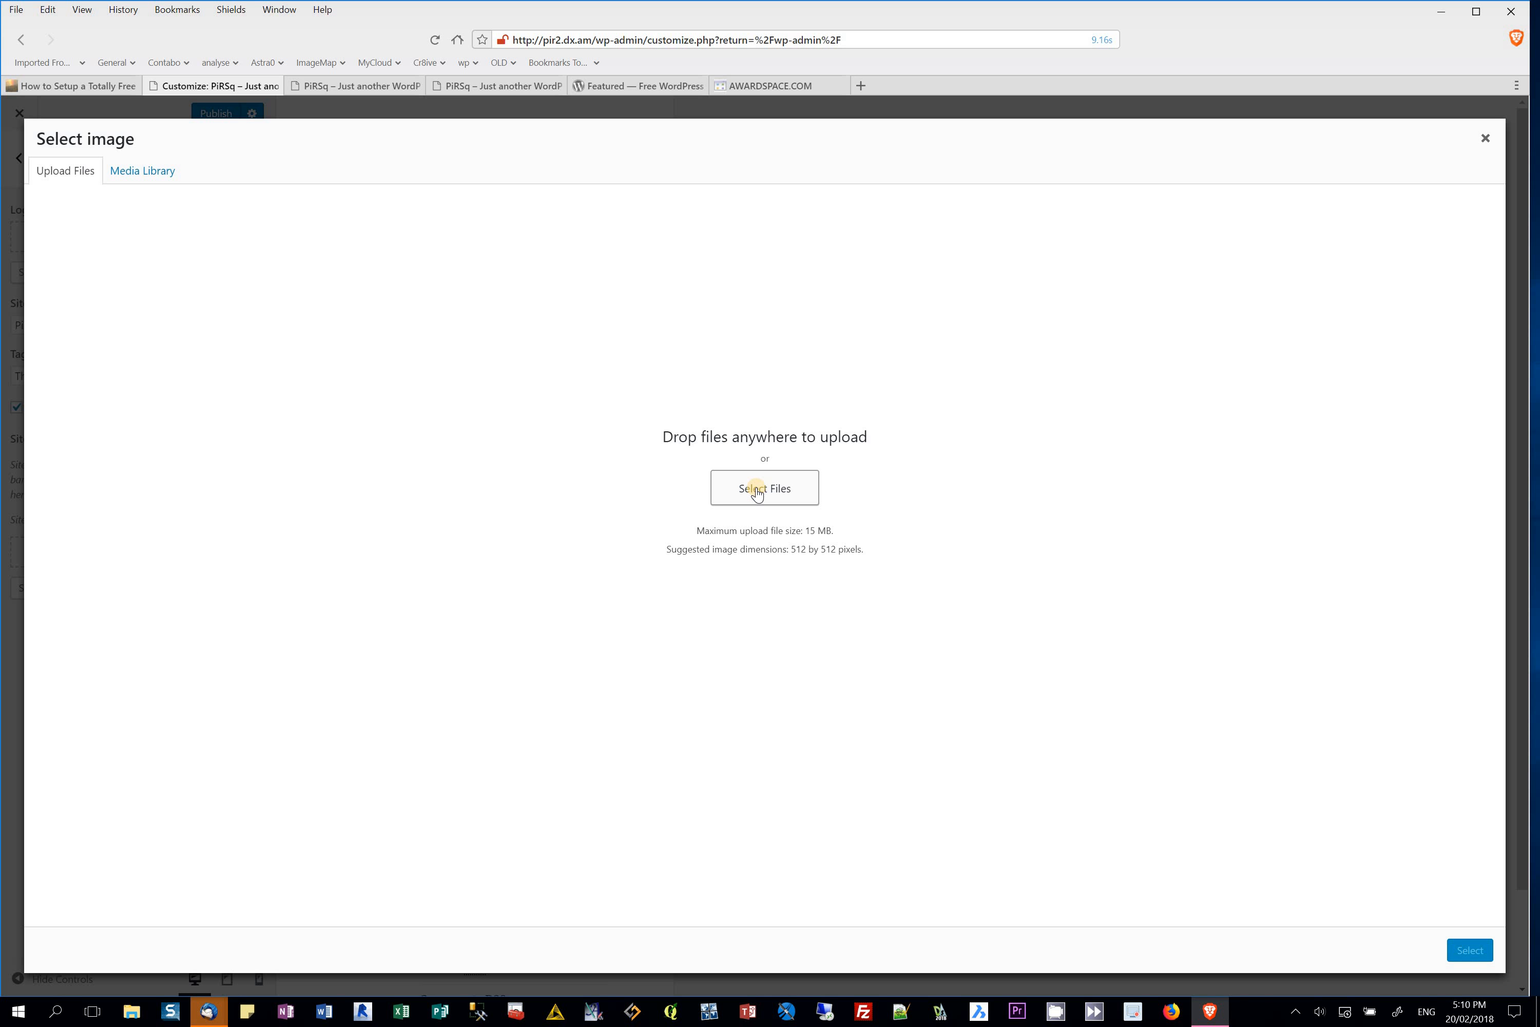
Step: Upload im53.jpg from the Downloads folder as the site icon image
{"action": "left_click", "coordinate": [152, 173]}
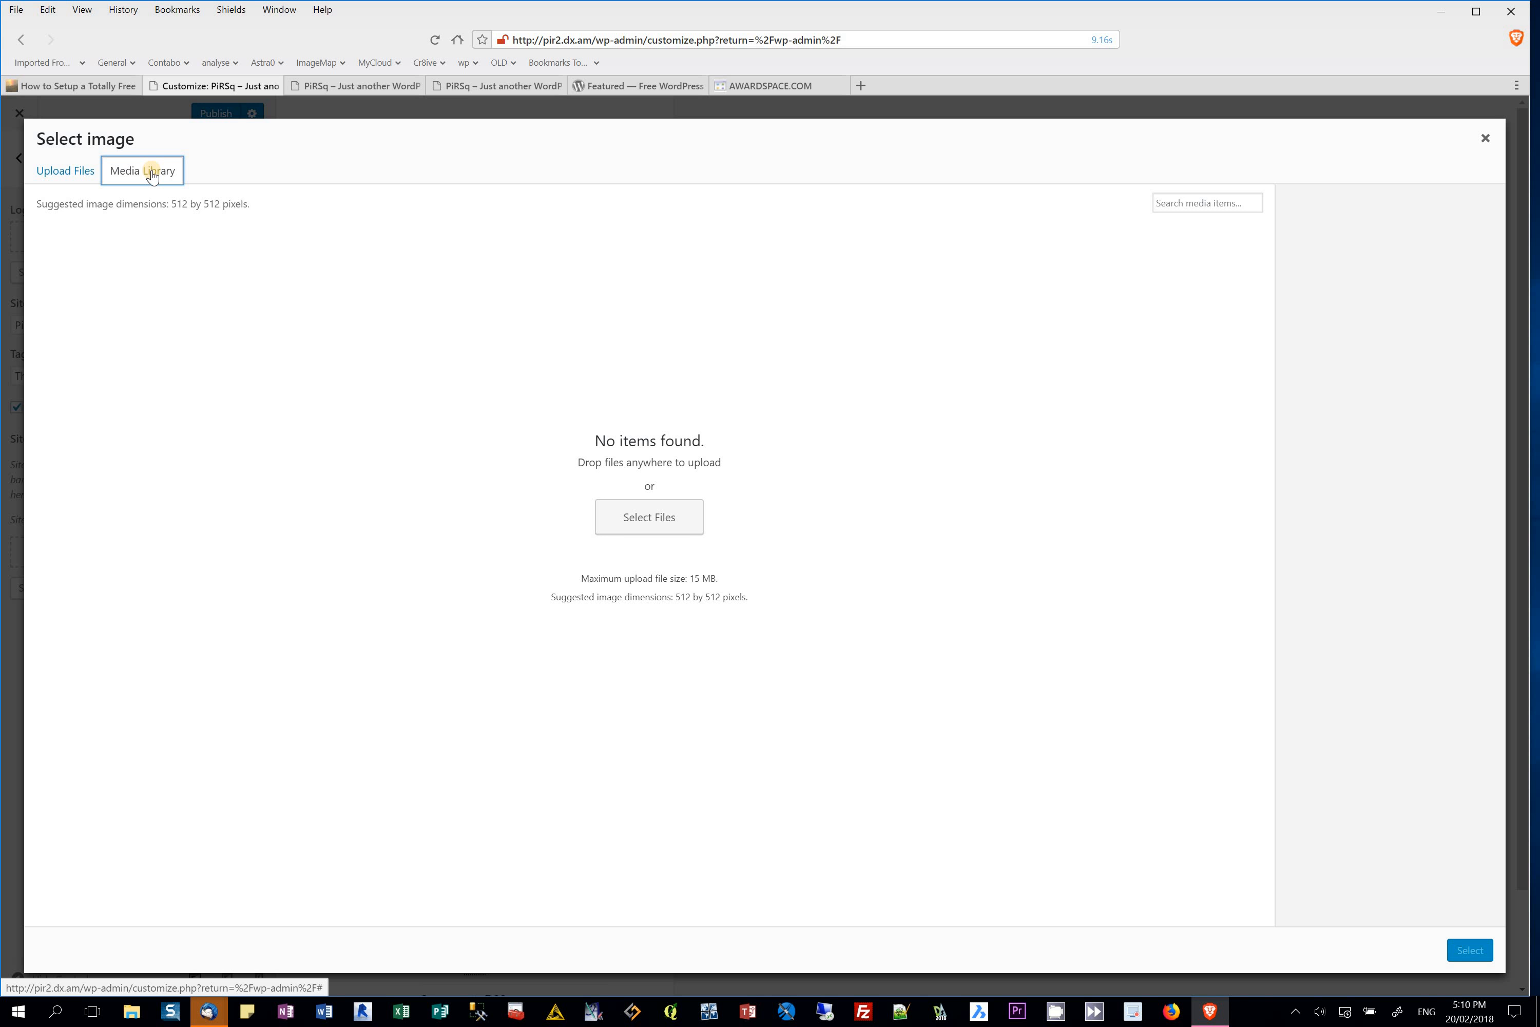
{"action": "left_click", "coordinate": [53, 170]}
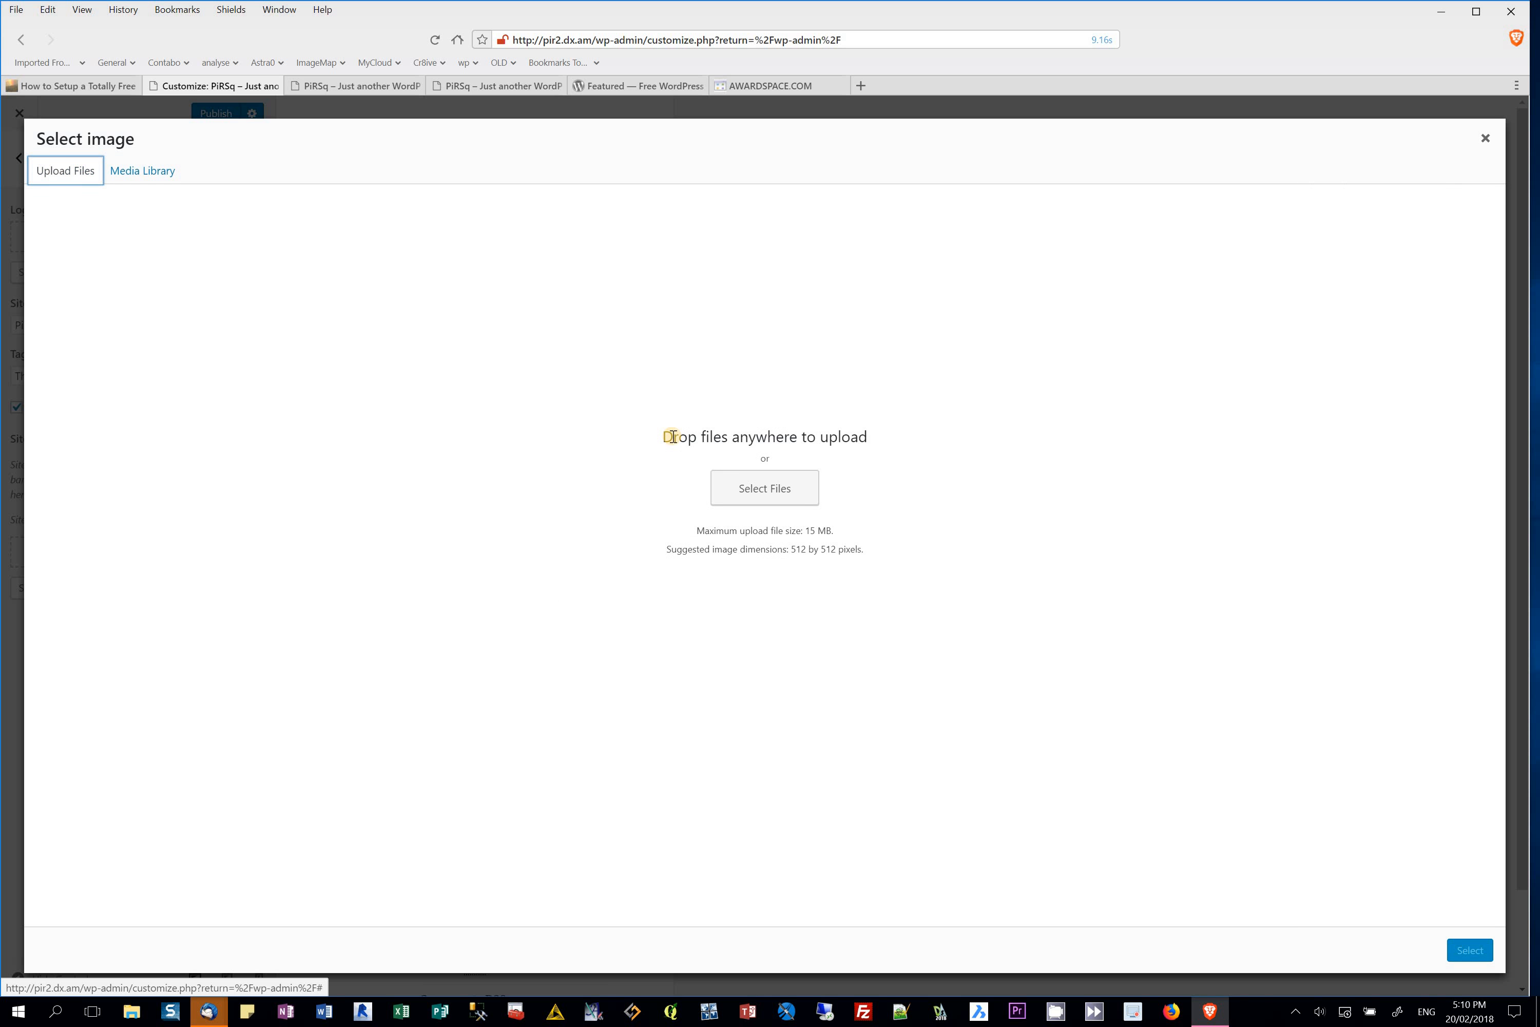
{"action": "left_click", "coordinate": [745, 490]}
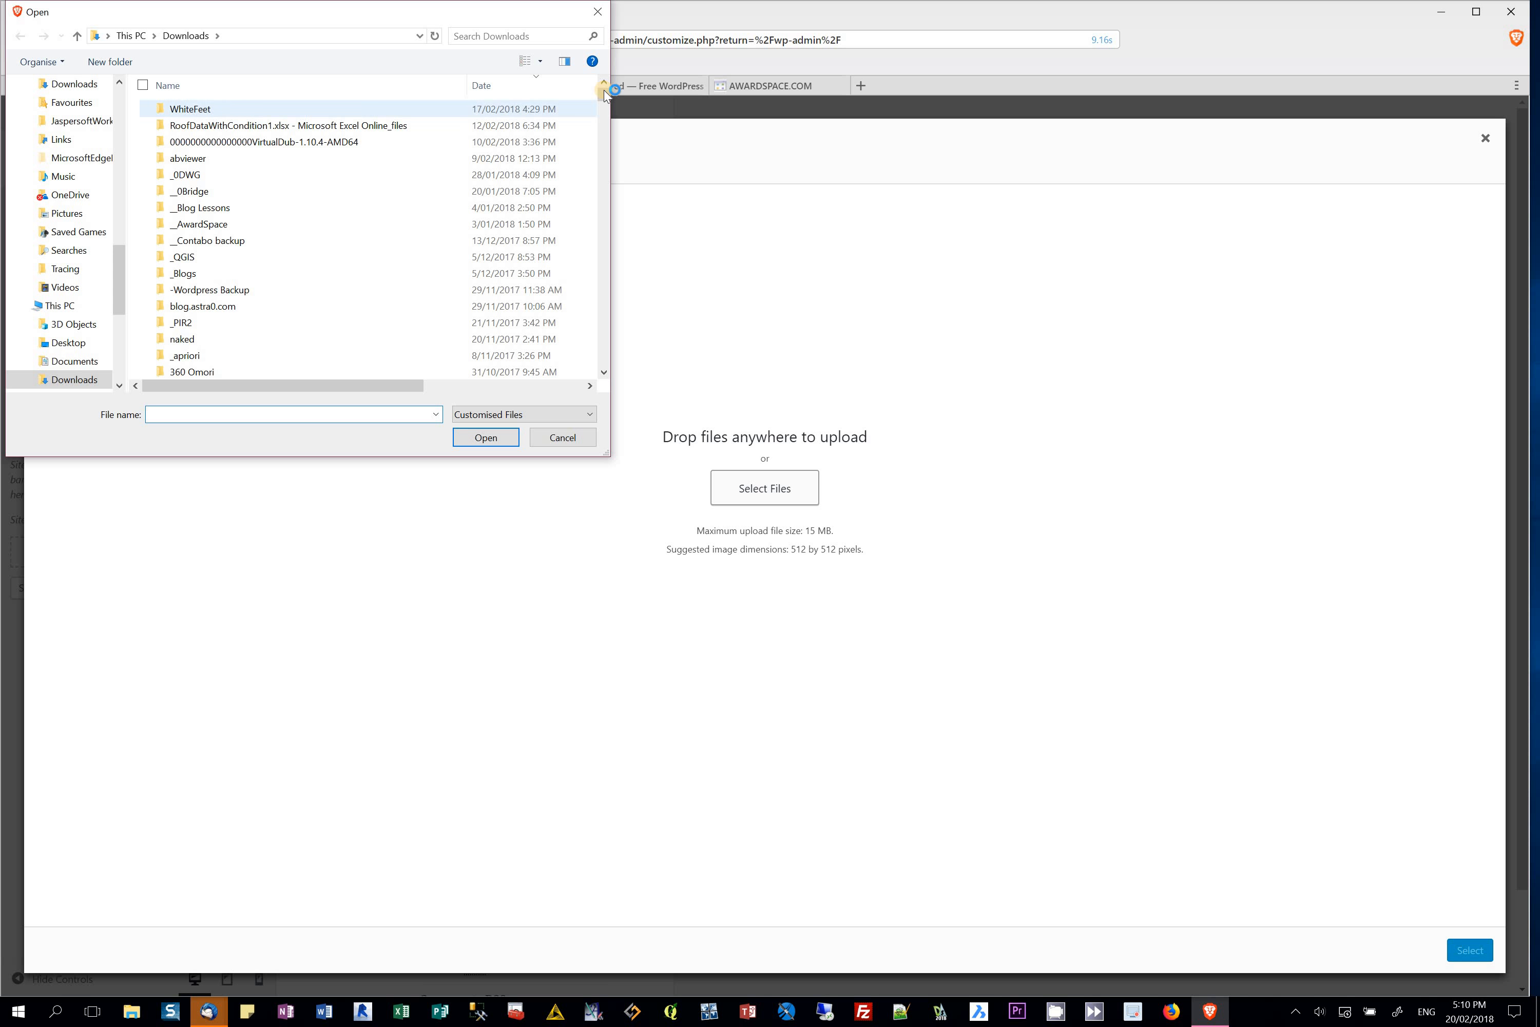
{"action": "left_click_drag", "start_coordinate": [607, 97], "coordinate": [595, 145]}
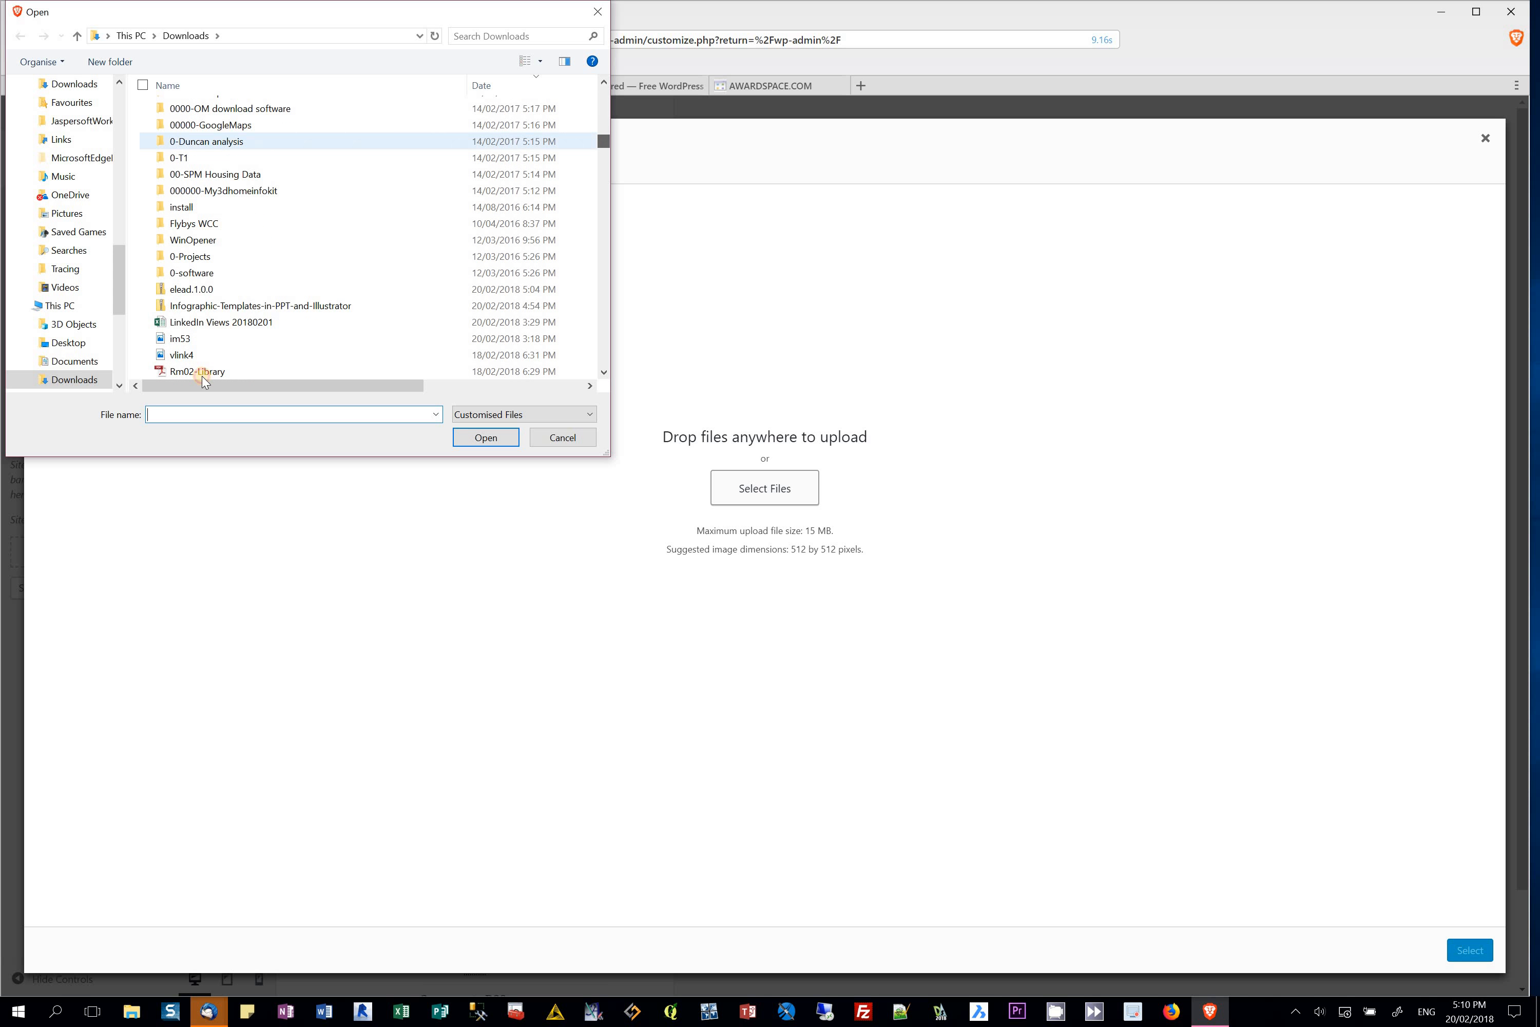
{"action": "left_click", "coordinate": [198, 340]}
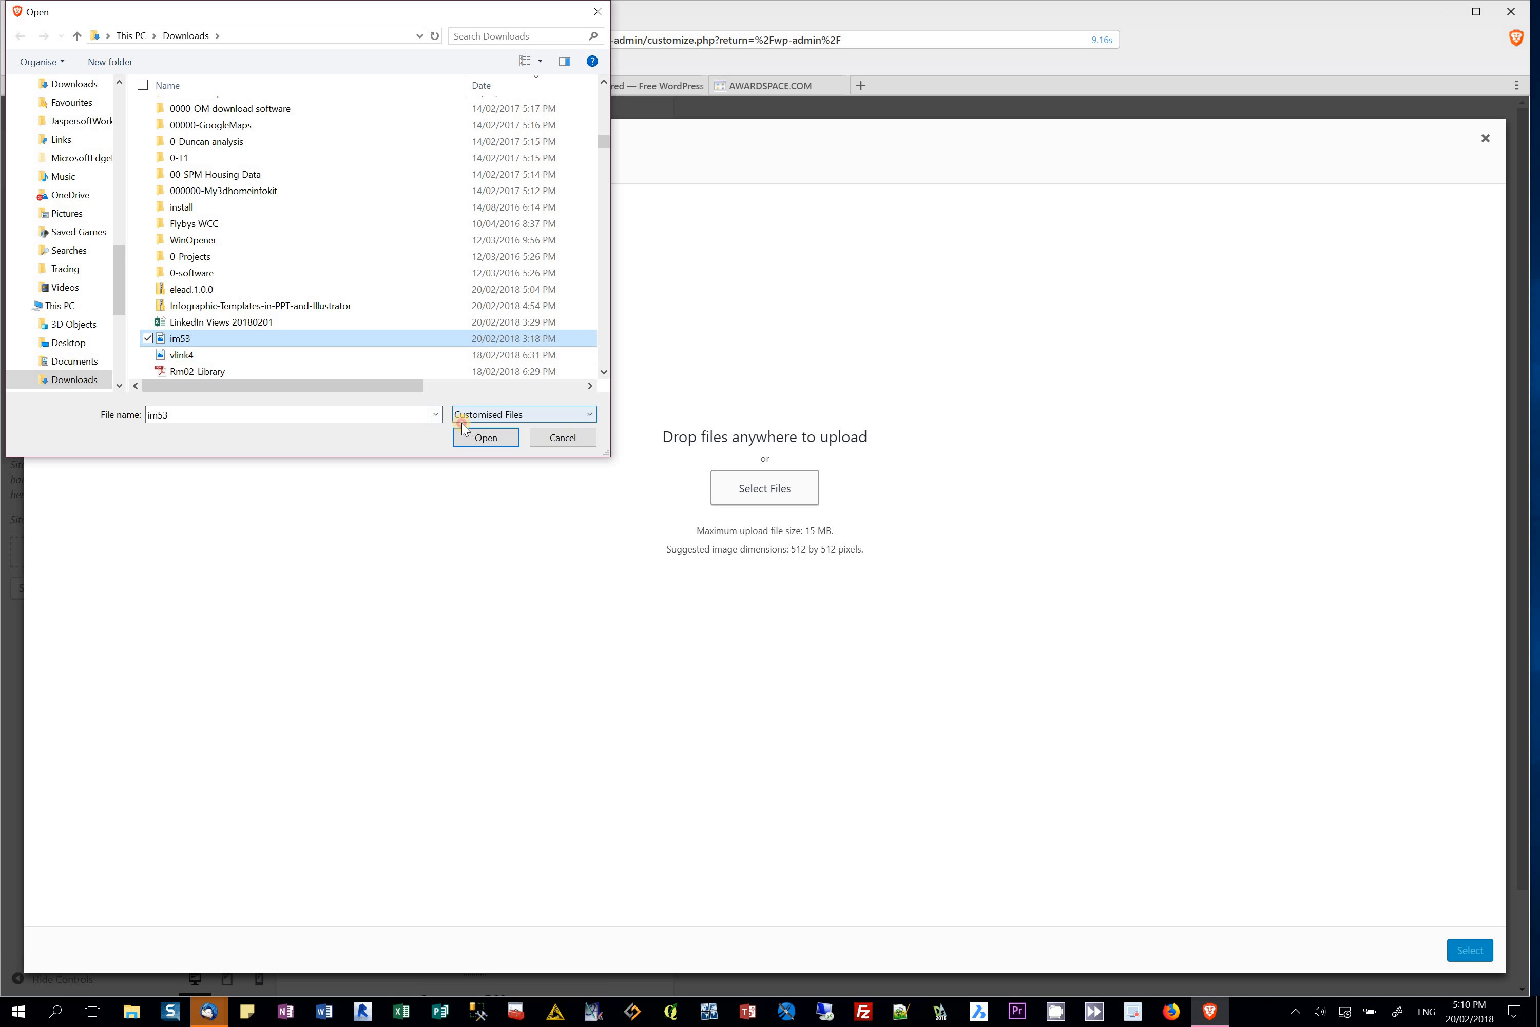
{"action": "left_click", "coordinate": [484, 437]}
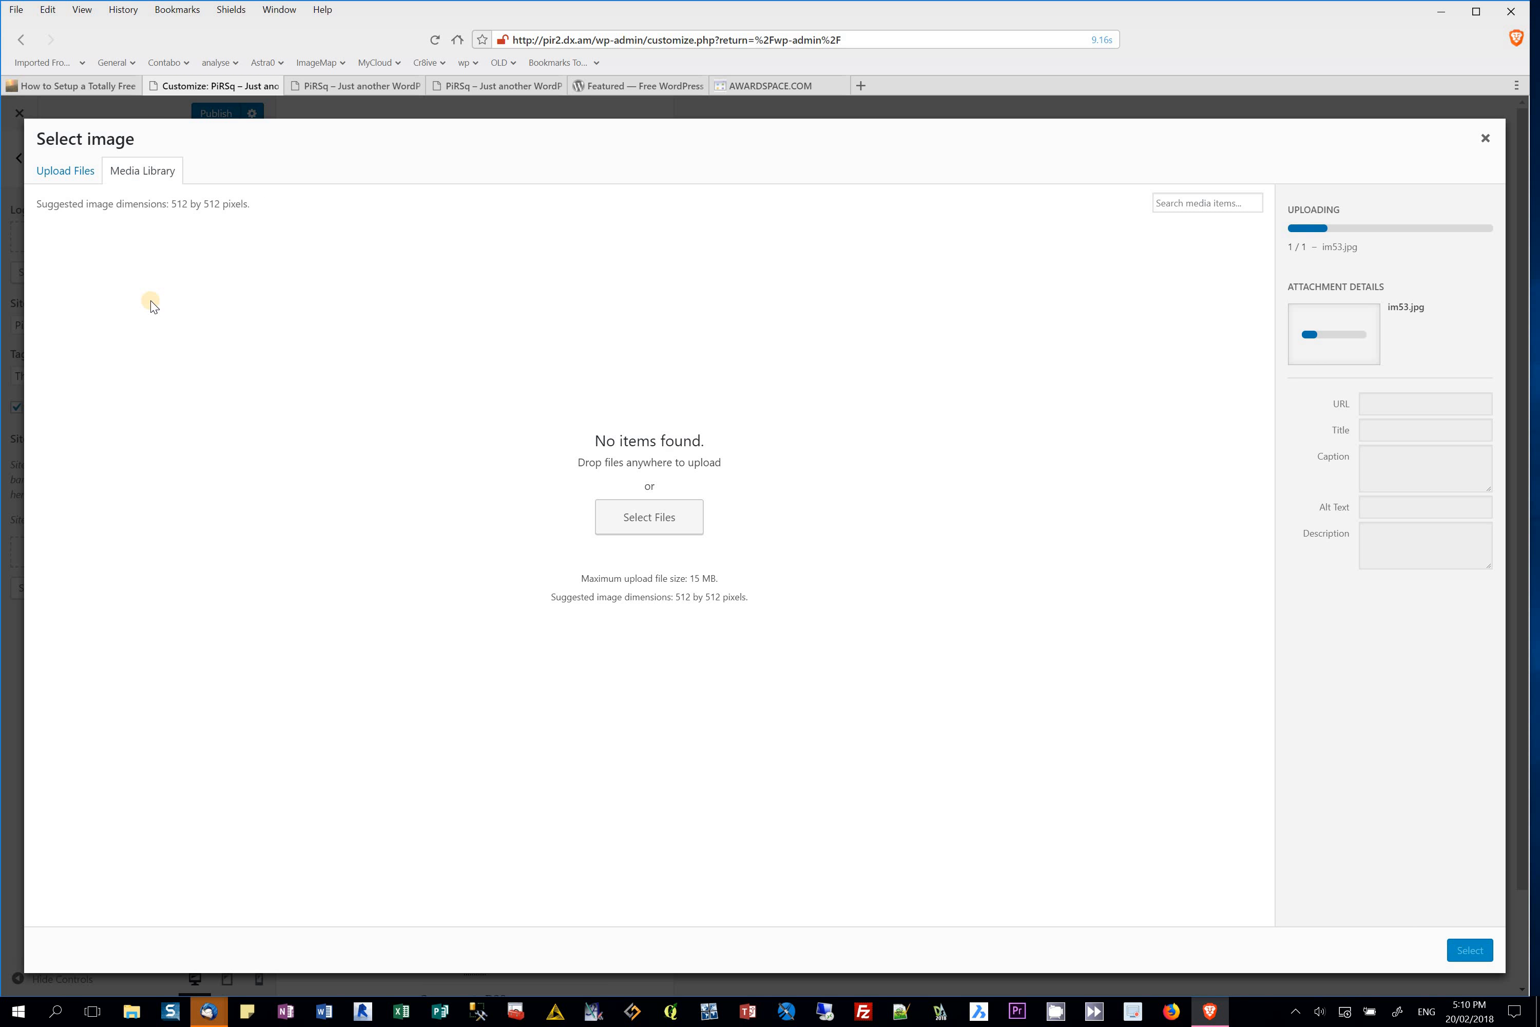
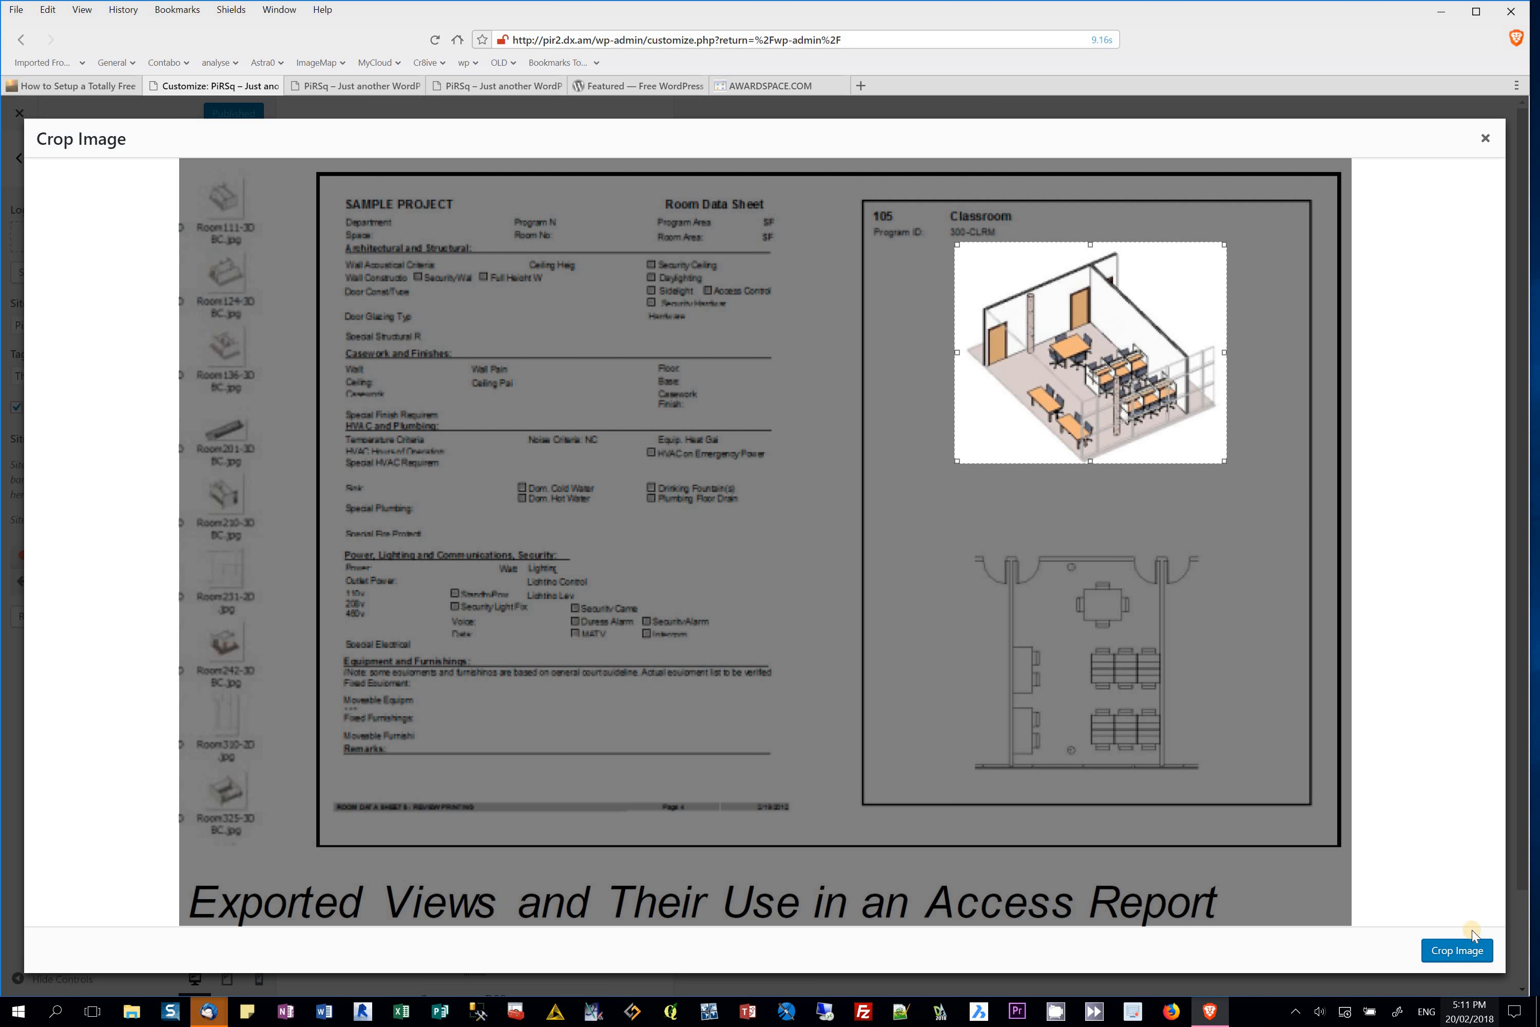
Step: Apply the crop so the isometric classroom drawing becomes the site logo
{"action": "left_click", "coordinate": [1459, 951]}
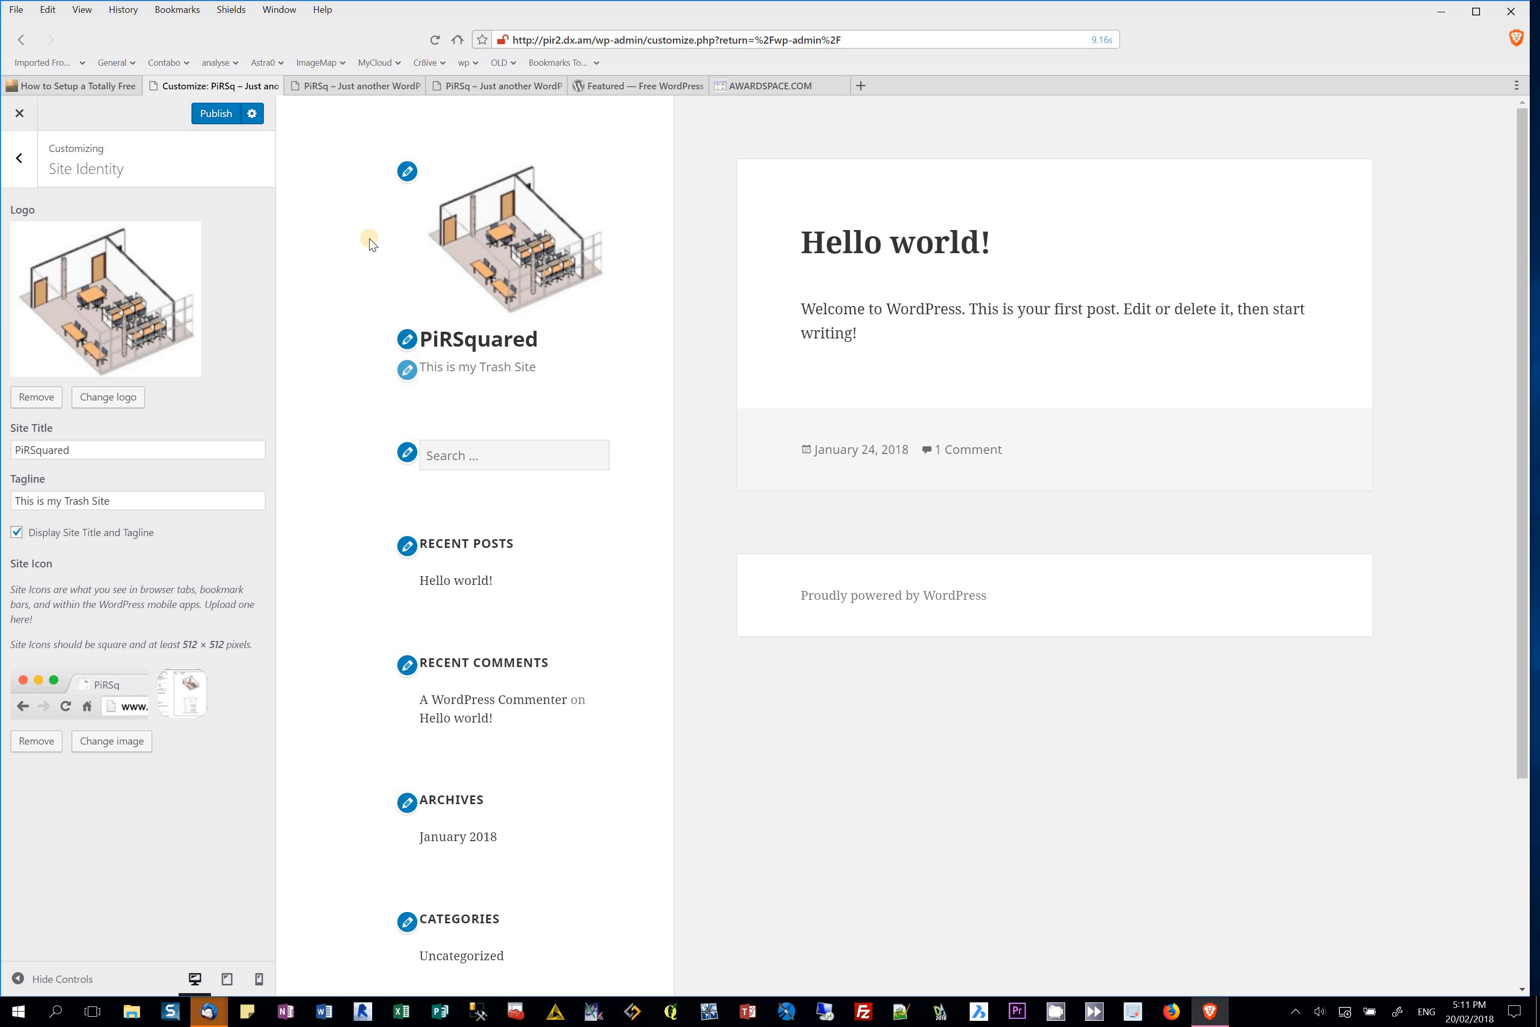
Step: Publish the logo change and check the classroom logo on the live PiRSquared front page
{"action": "left_click", "coordinate": [414, 169]}
{"action": "left_click", "coordinate": [374, 85]}
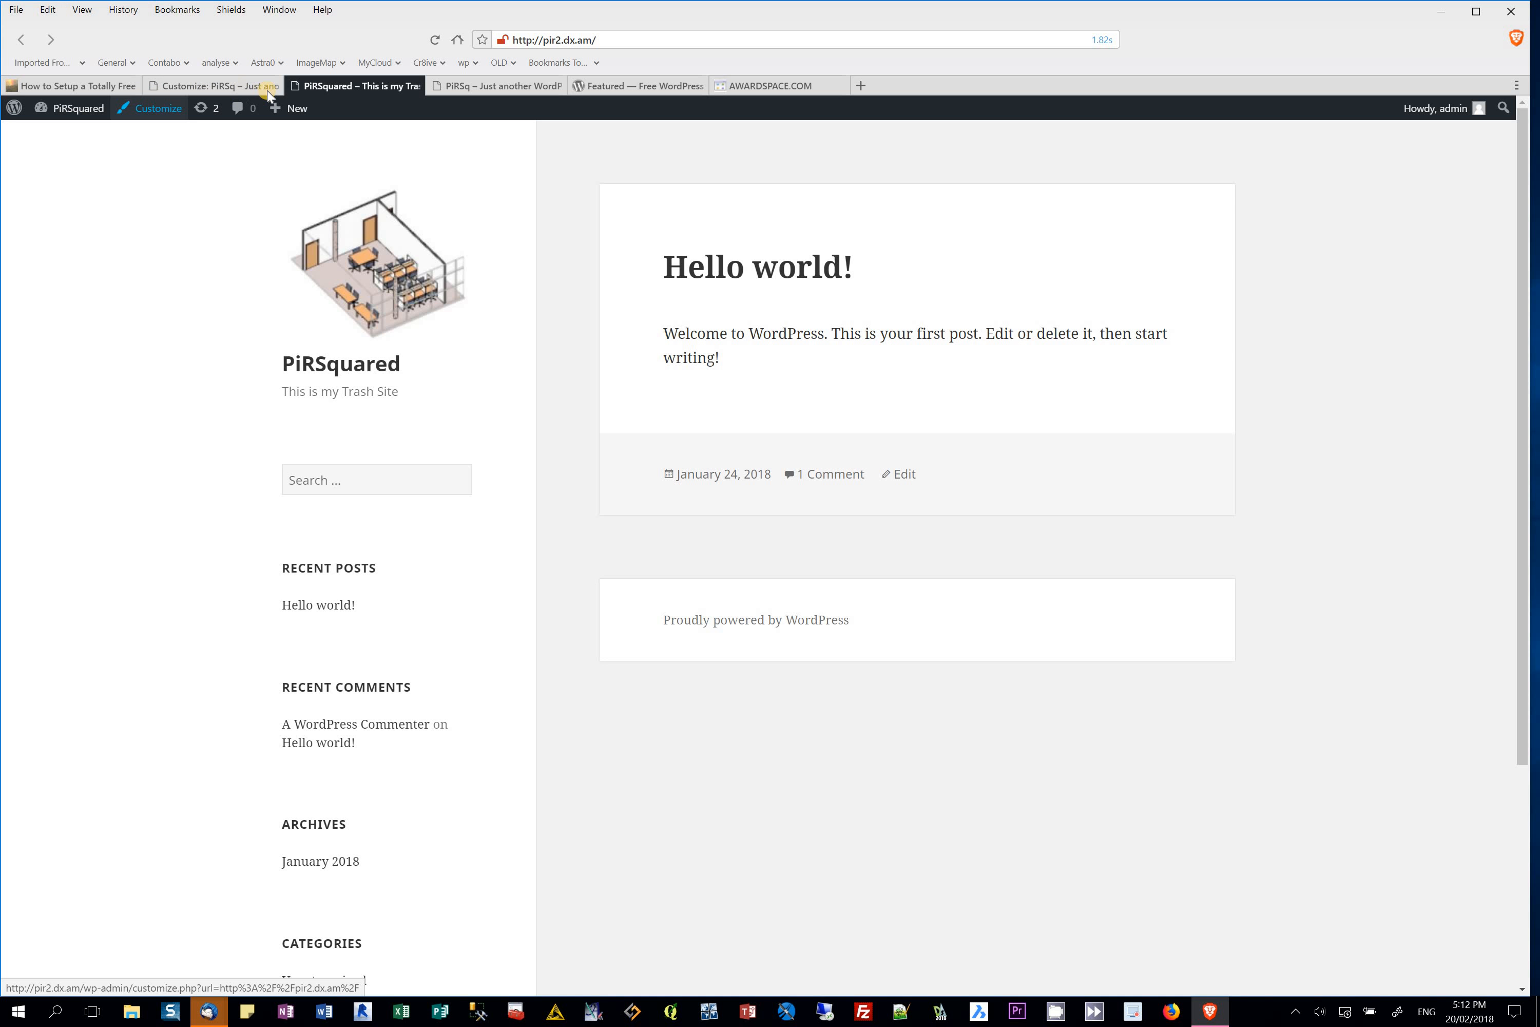
{"action": "left_click", "coordinate": [199, 85]}
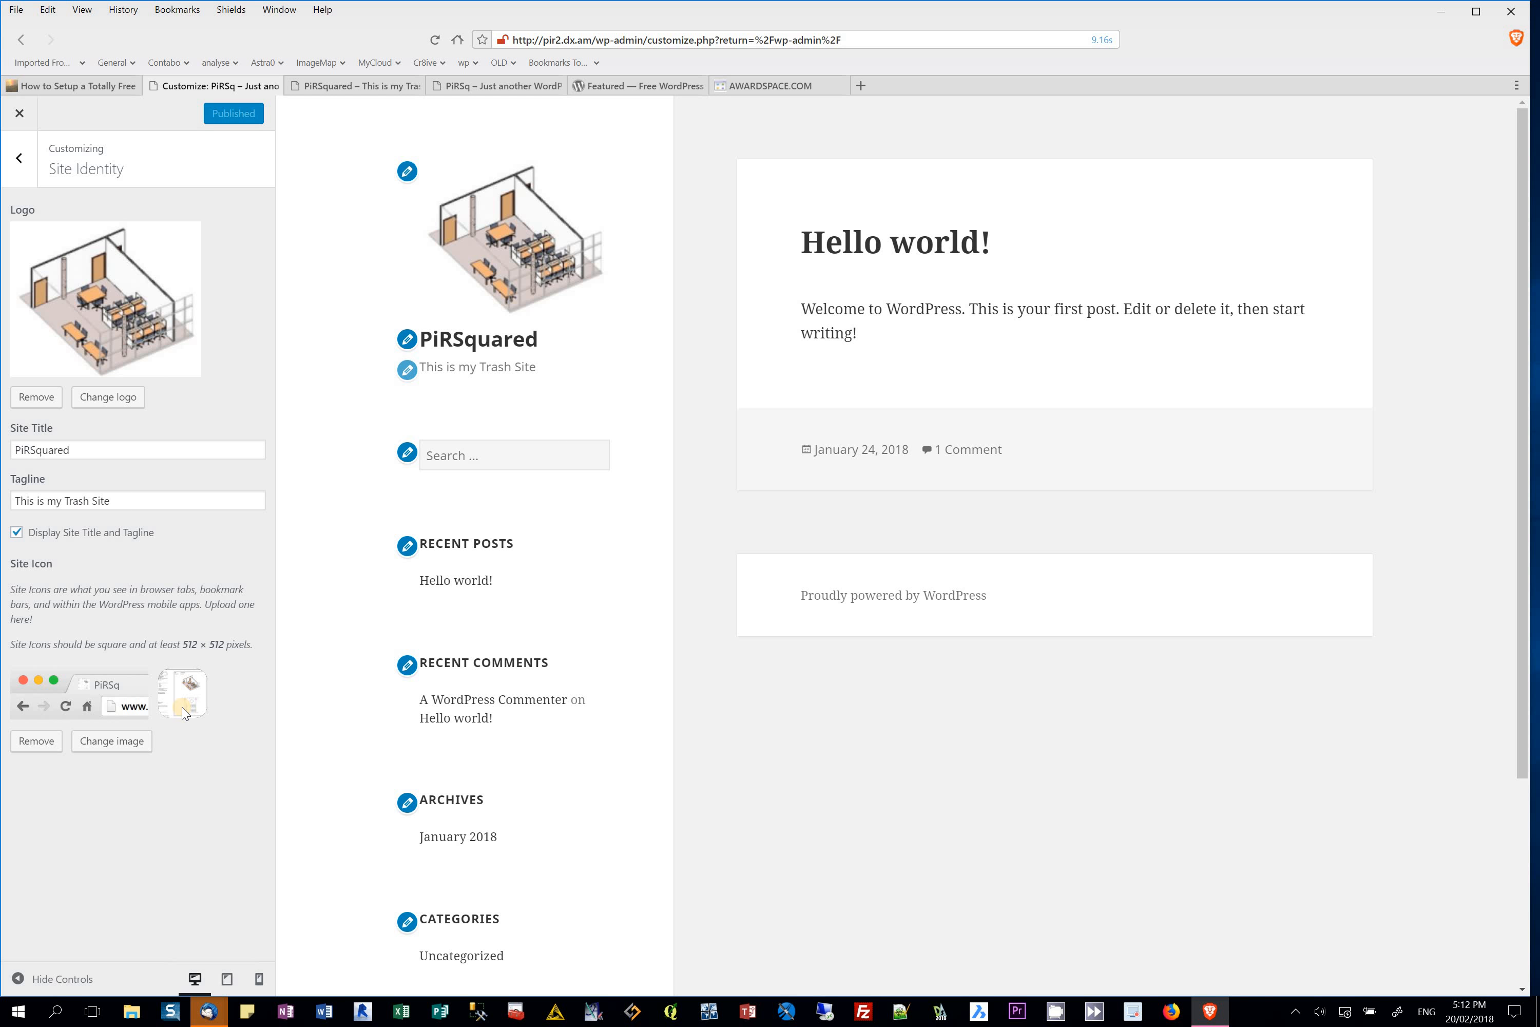
{"action": "left_click", "coordinate": [20, 162]}
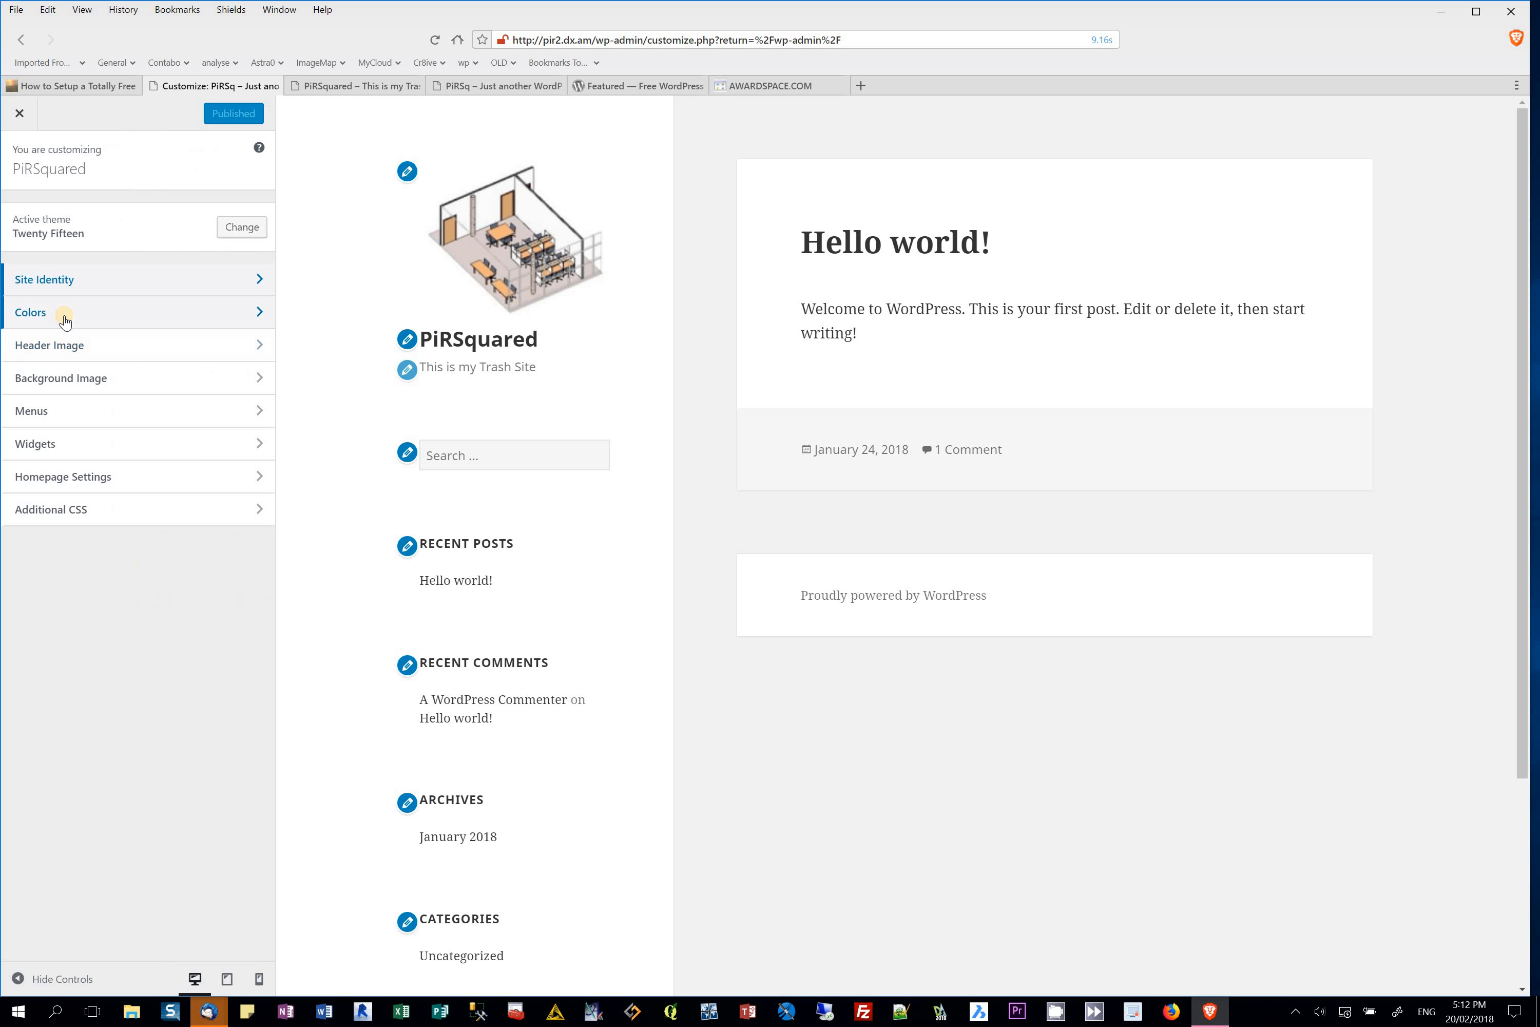
Step: Add im53.jpg as the header image, cropped to the classroom floor-plan section
{"action": "left_click", "coordinate": [79, 350]}
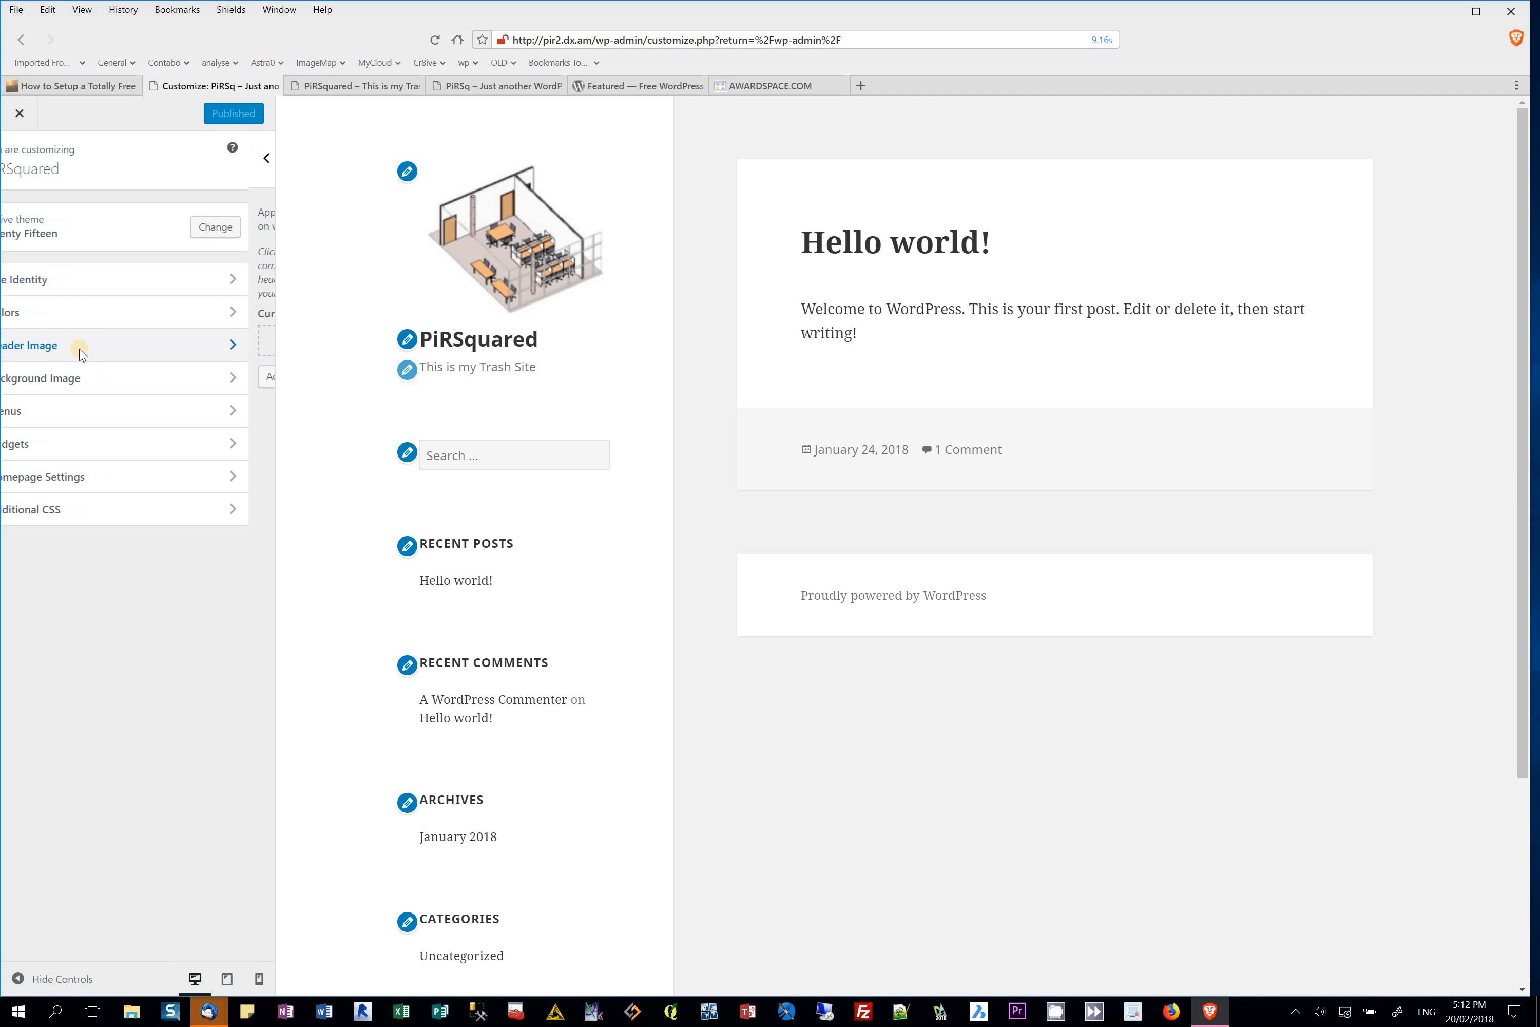
{"action": "left_click", "coordinate": [65, 374]}
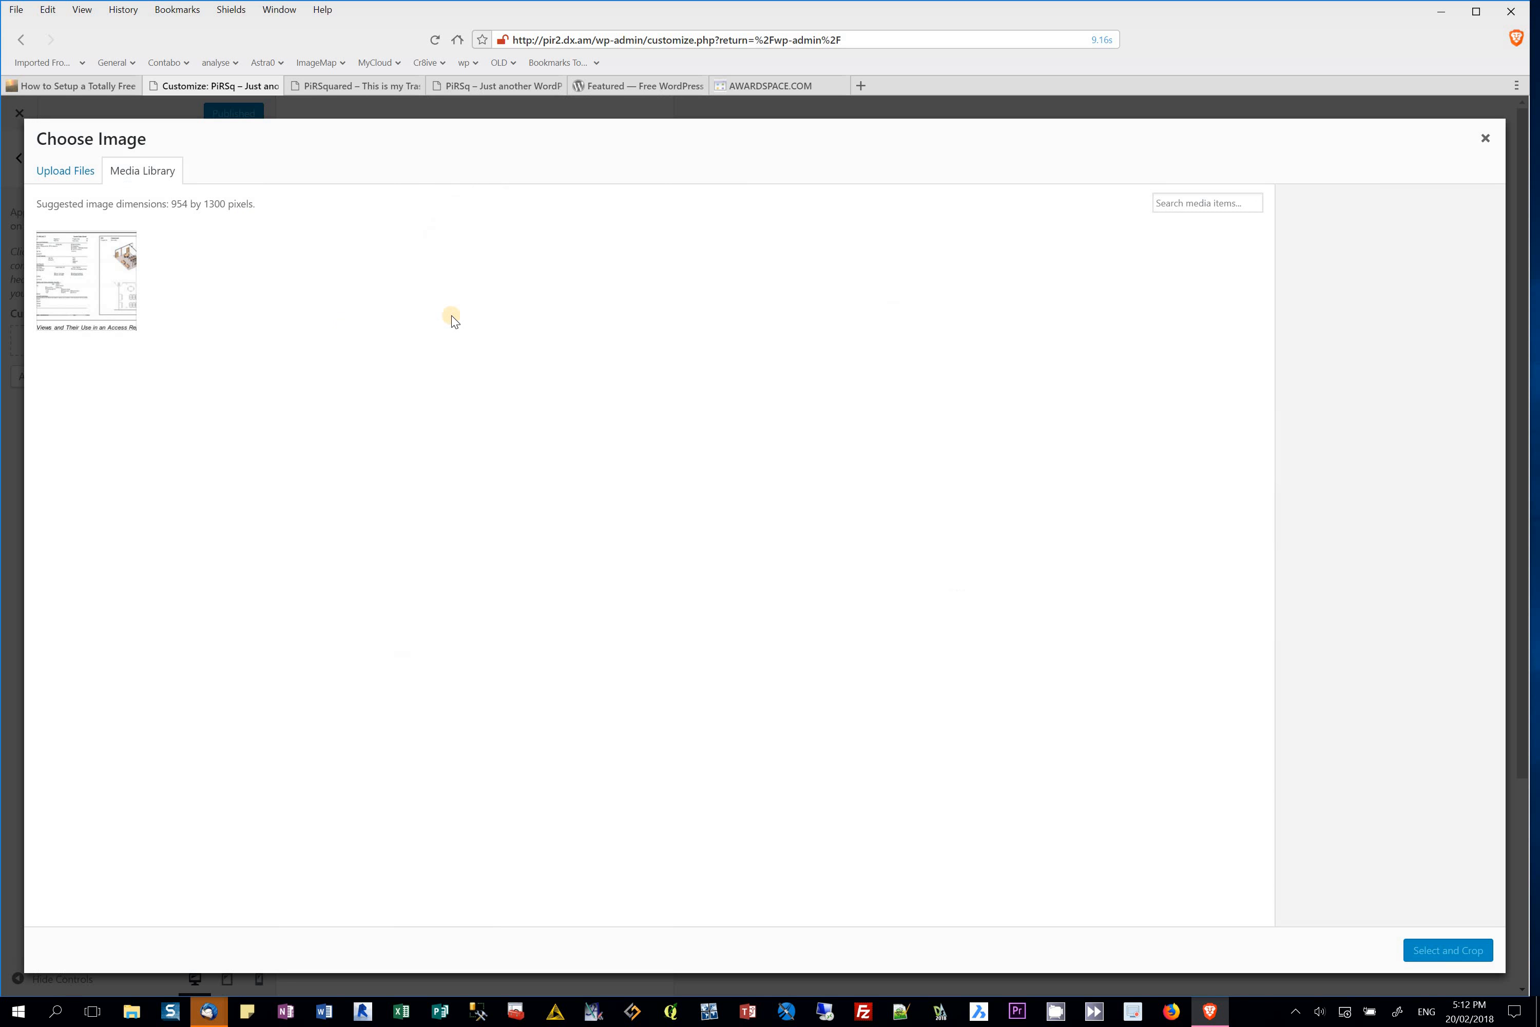
{"action": "left_click", "coordinate": [114, 268]}
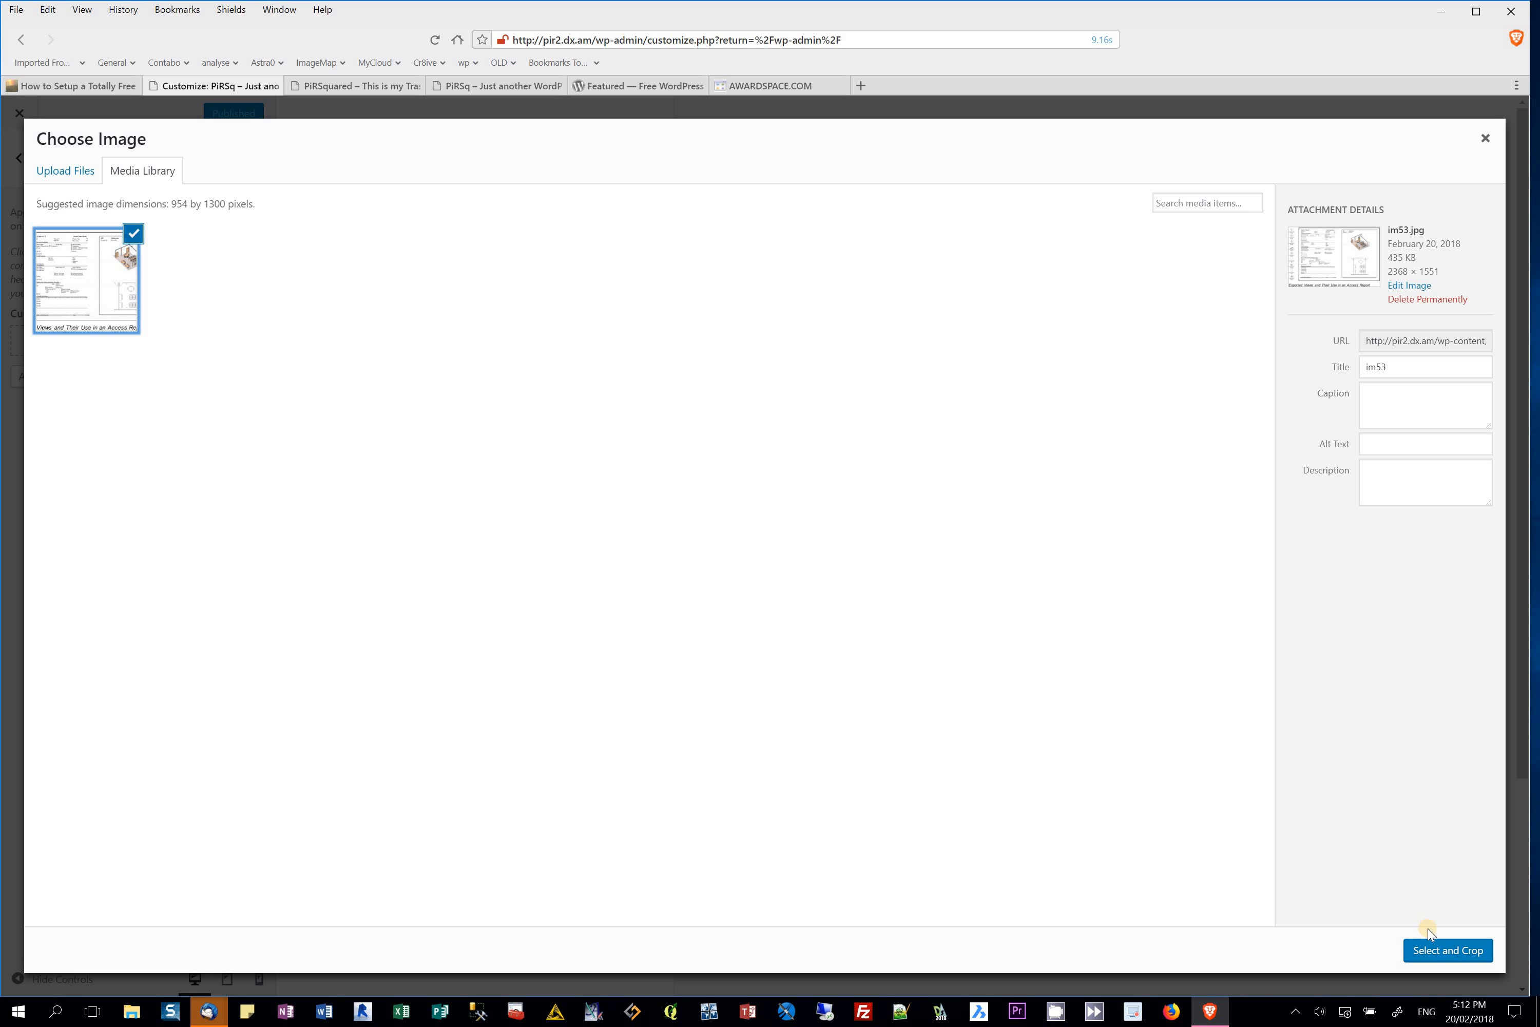
{"action": "left_click", "coordinate": [1454, 949]}
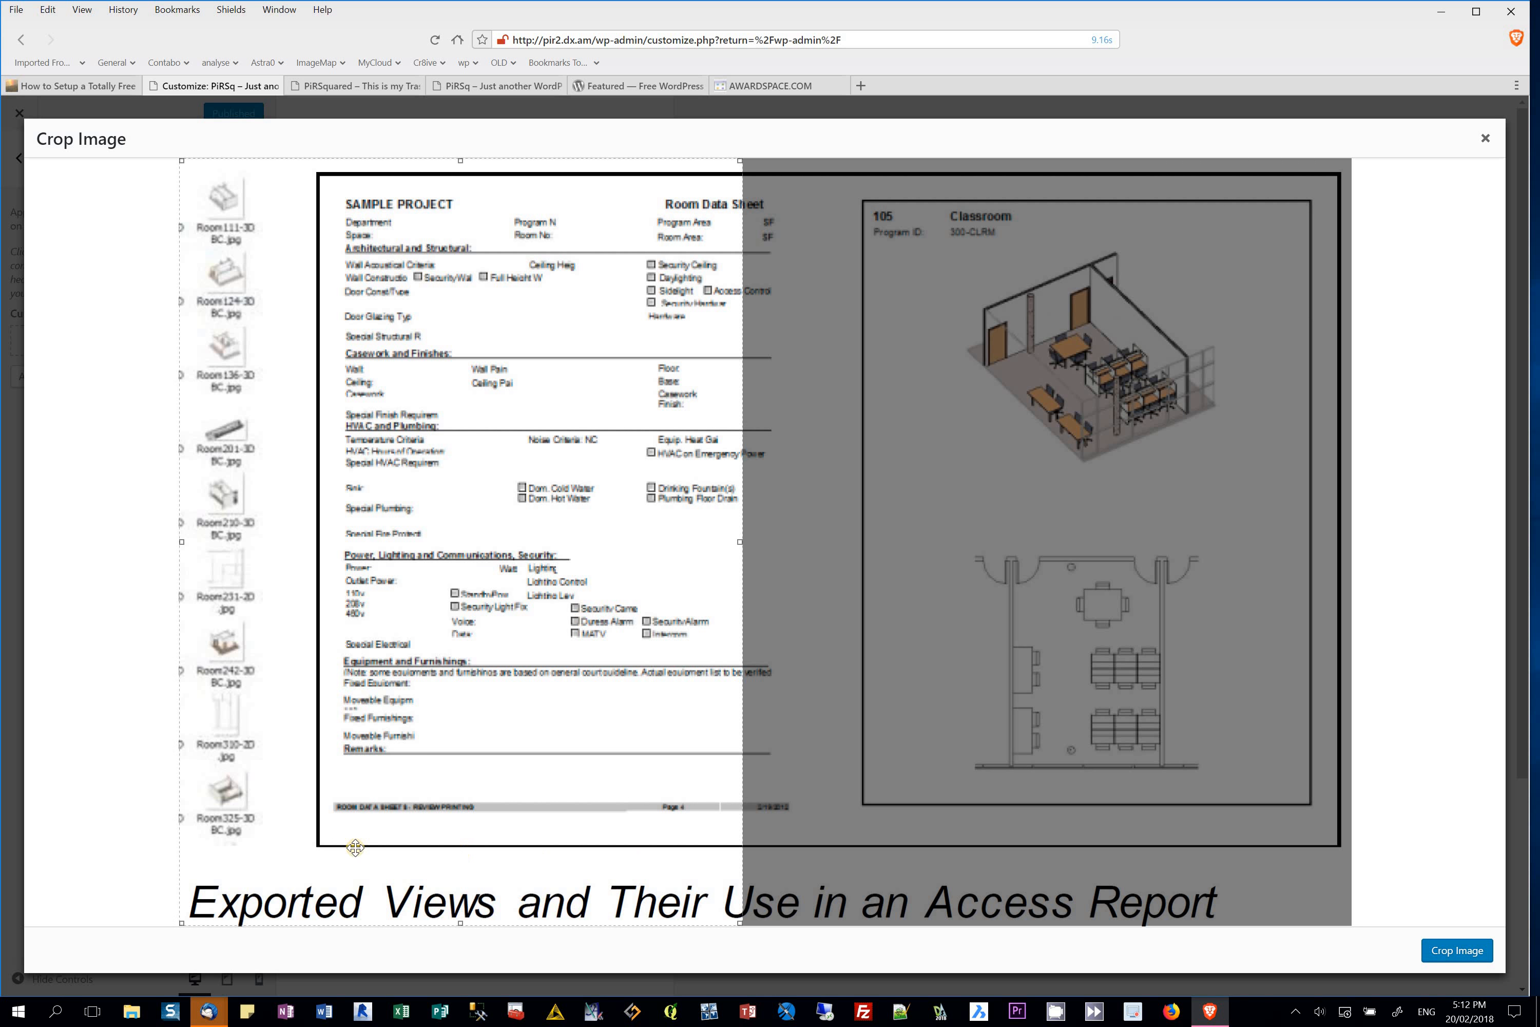
{"action": "mouse_move", "coordinate": [184, 922]}
{"action": "left_mouse_down"}
{"action": "mouse_move", "coordinate": [344, 874]}
{"action": "mouse_move", "coordinate": [1135, 413]}
{"action": "left_mouse_up"}
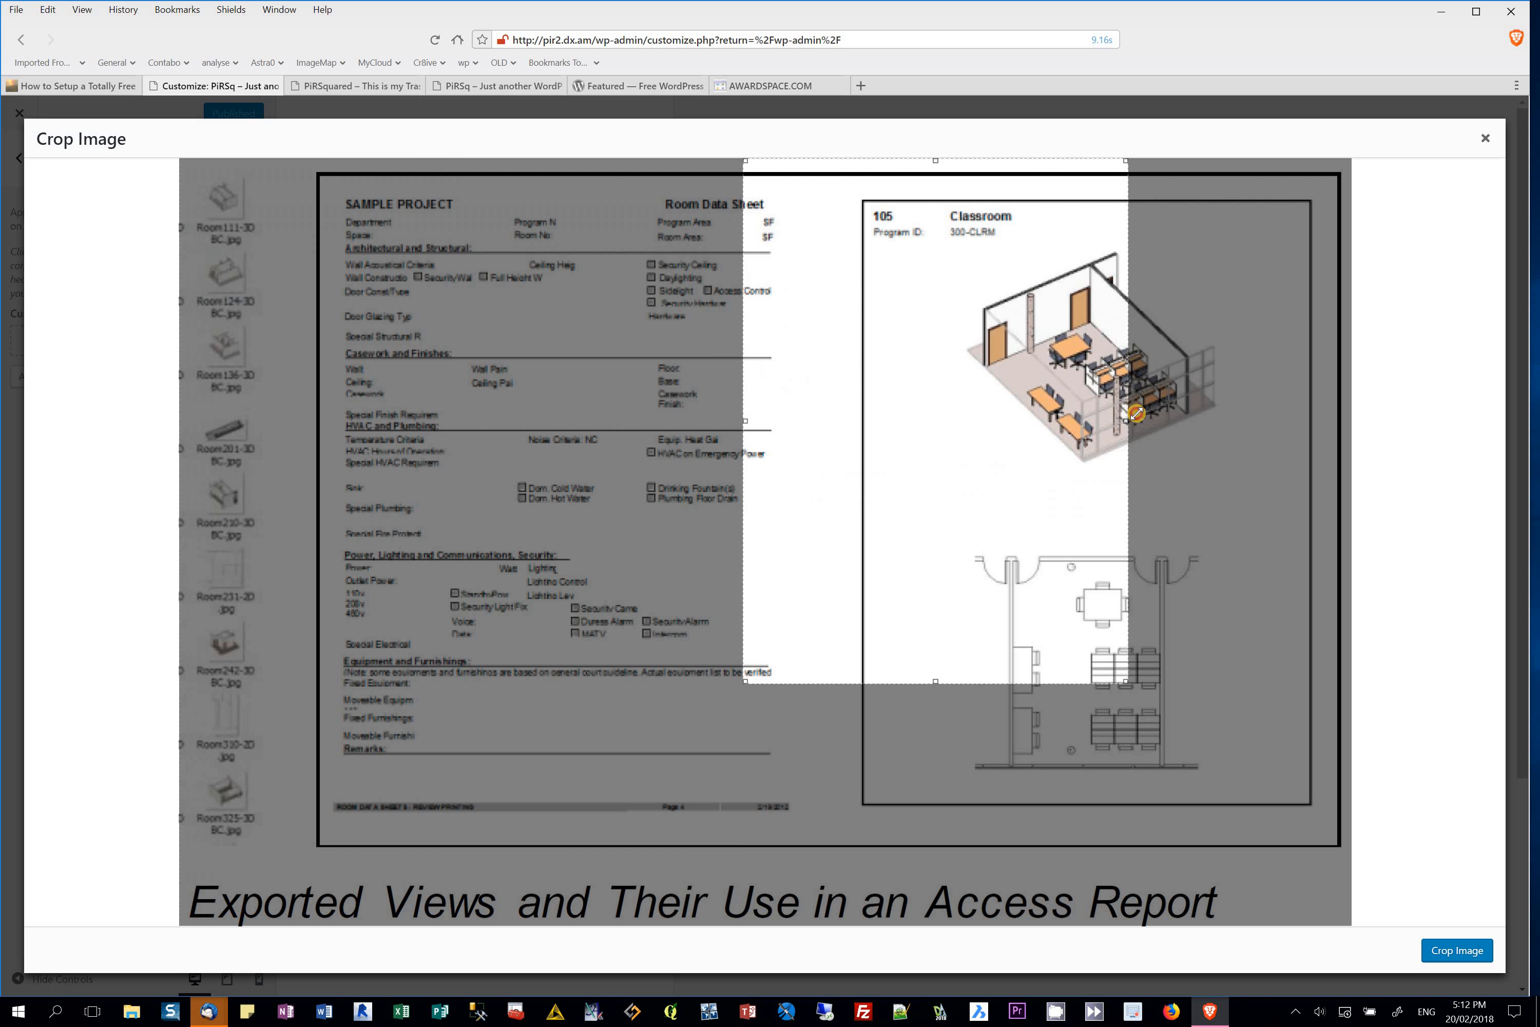
{"action": "left_click_drag", "start_coordinate": [1381, 374], "coordinate": [1340, 470]}
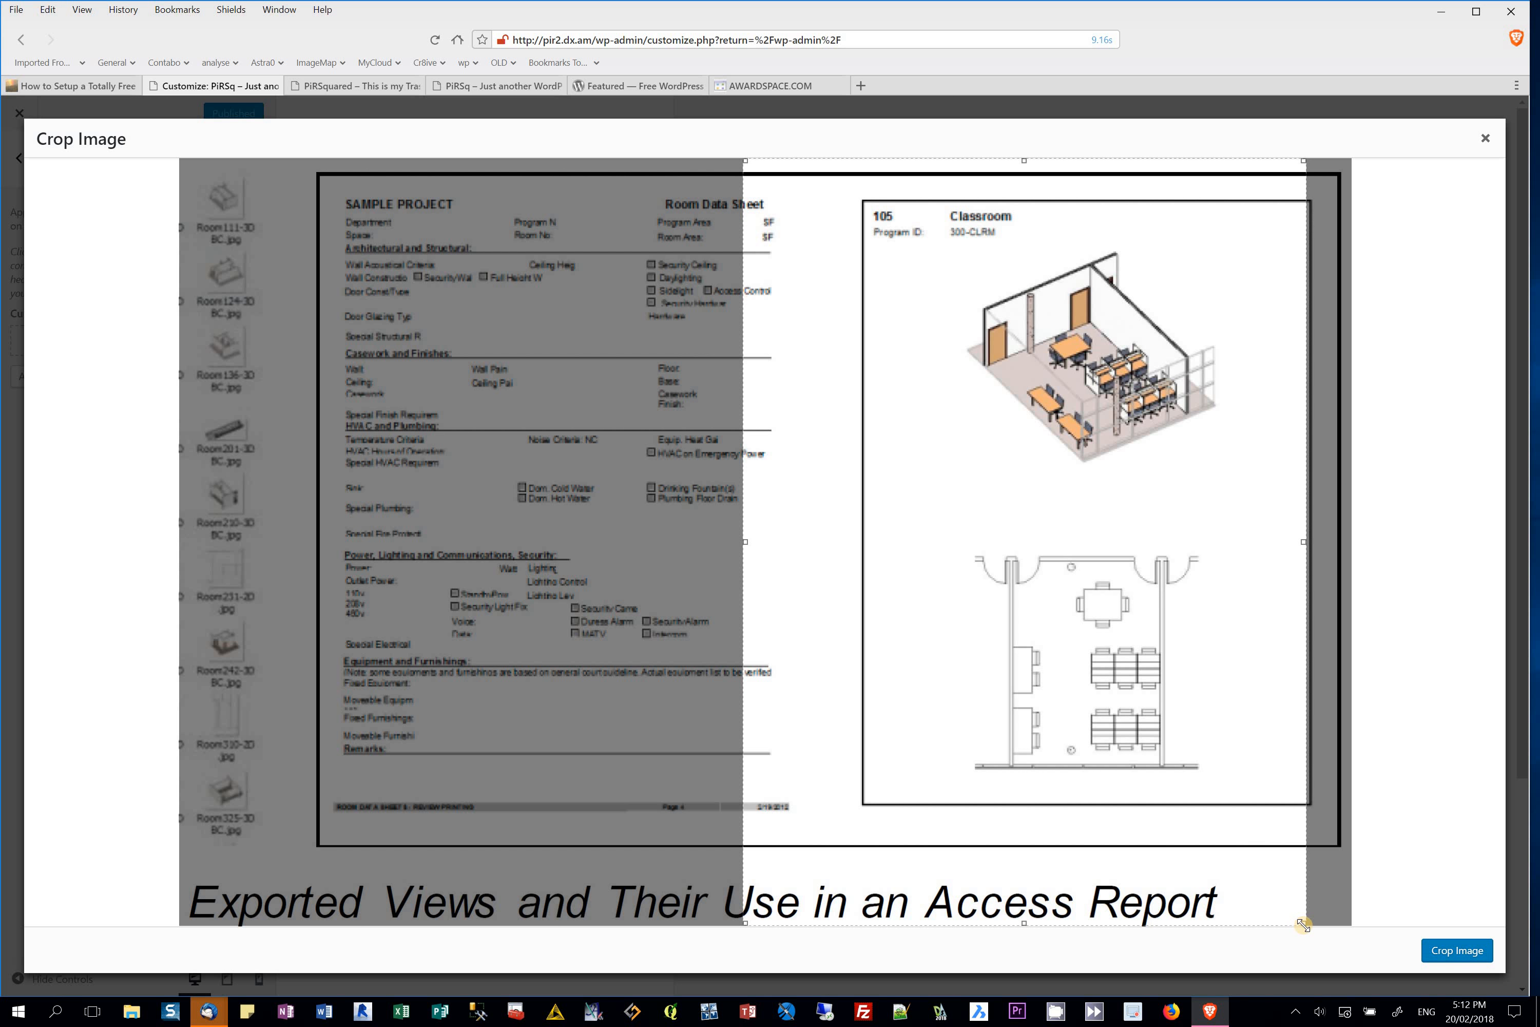
{"action": "mouse_move", "coordinate": [1149, 689]}
{"action": "left_mouse_down"}
{"action": "mouse_move", "coordinate": [1134, 704]}
{"action": "mouse_move", "coordinate": [985, 358]}
{"action": "mouse_move", "coordinate": [1187, 433]}
{"action": "mouse_move", "coordinate": [1152, 355]}
{"action": "mouse_move", "coordinate": [1121, 550]}
{"action": "mouse_move", "coordinate": [1123, 703]}
{"action": "mouse_move", "coordinate": [1149, 675]}
{"action": "left_mouse_up"}
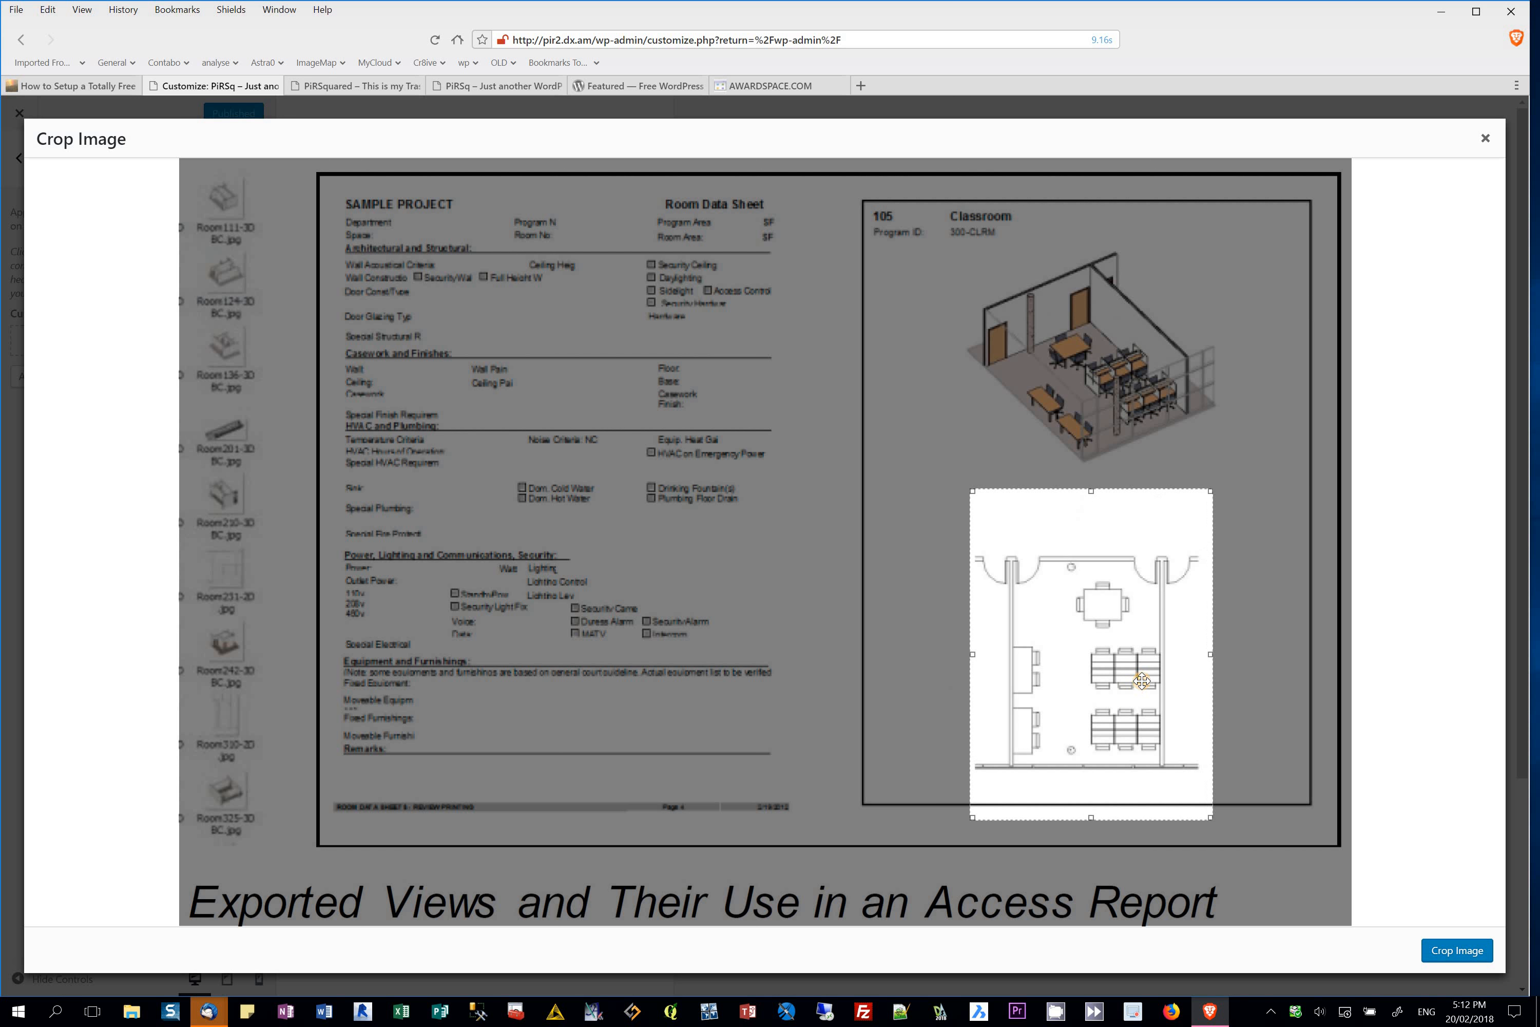
{"action": "left_click", "coordinate": [1449, 952]}
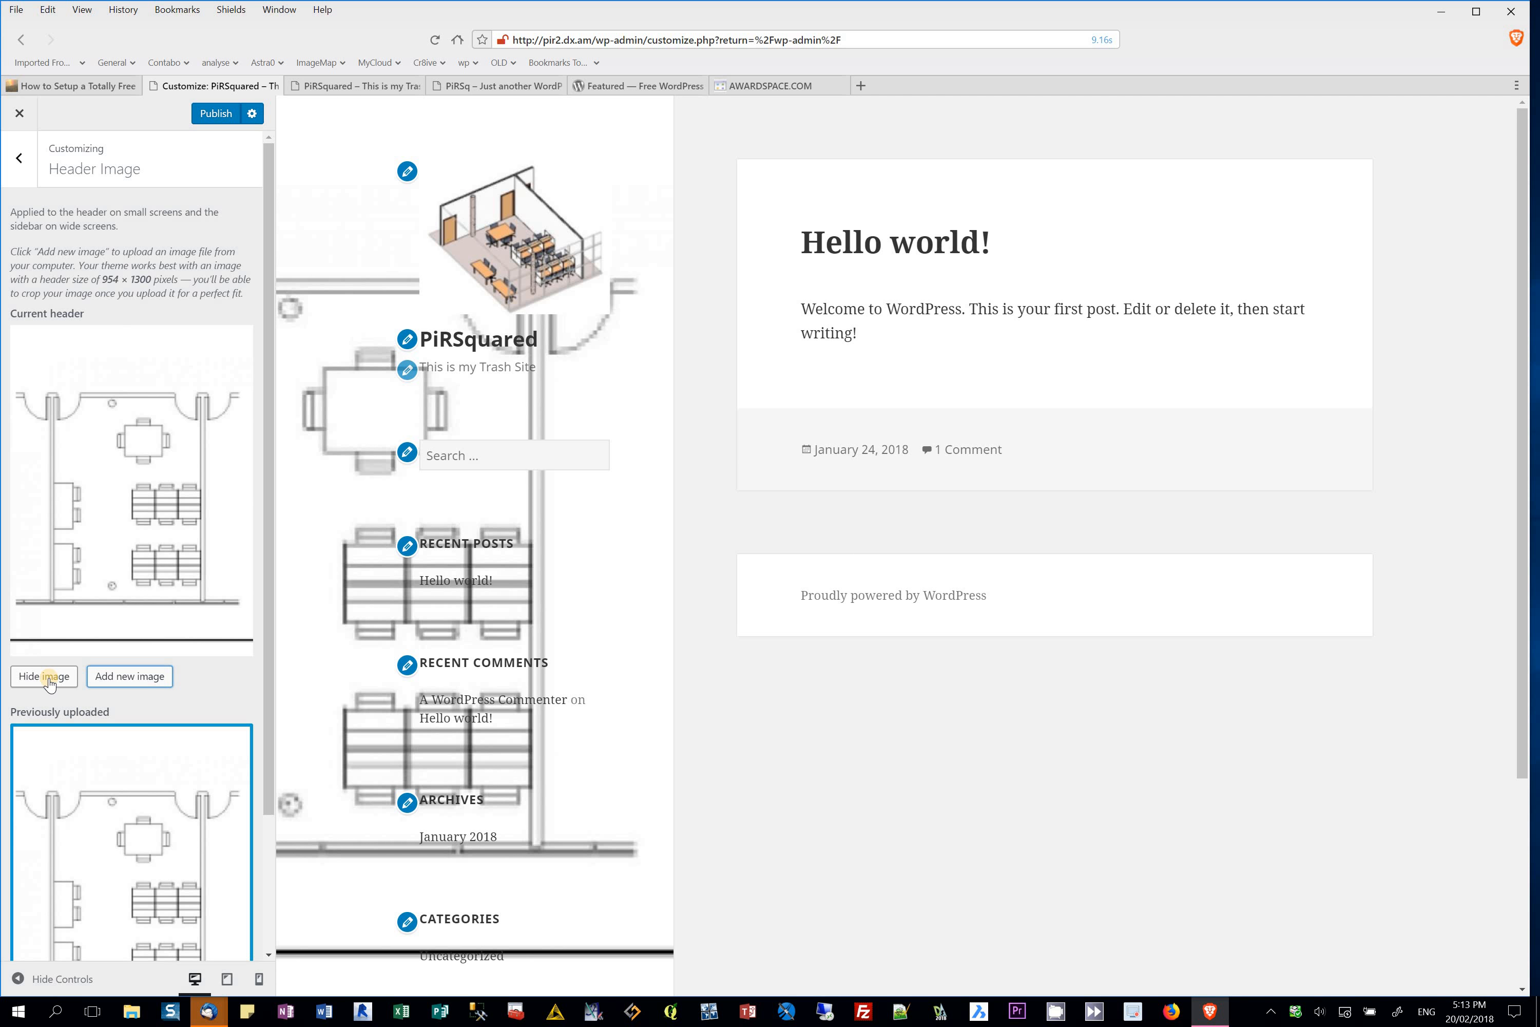
Step: Hide the current header image and delete the uploaded floor-plan header
{"action": "scroll", "coordinate": [89, 602], "scroll_direction": "down", "scroll_amount": 3}
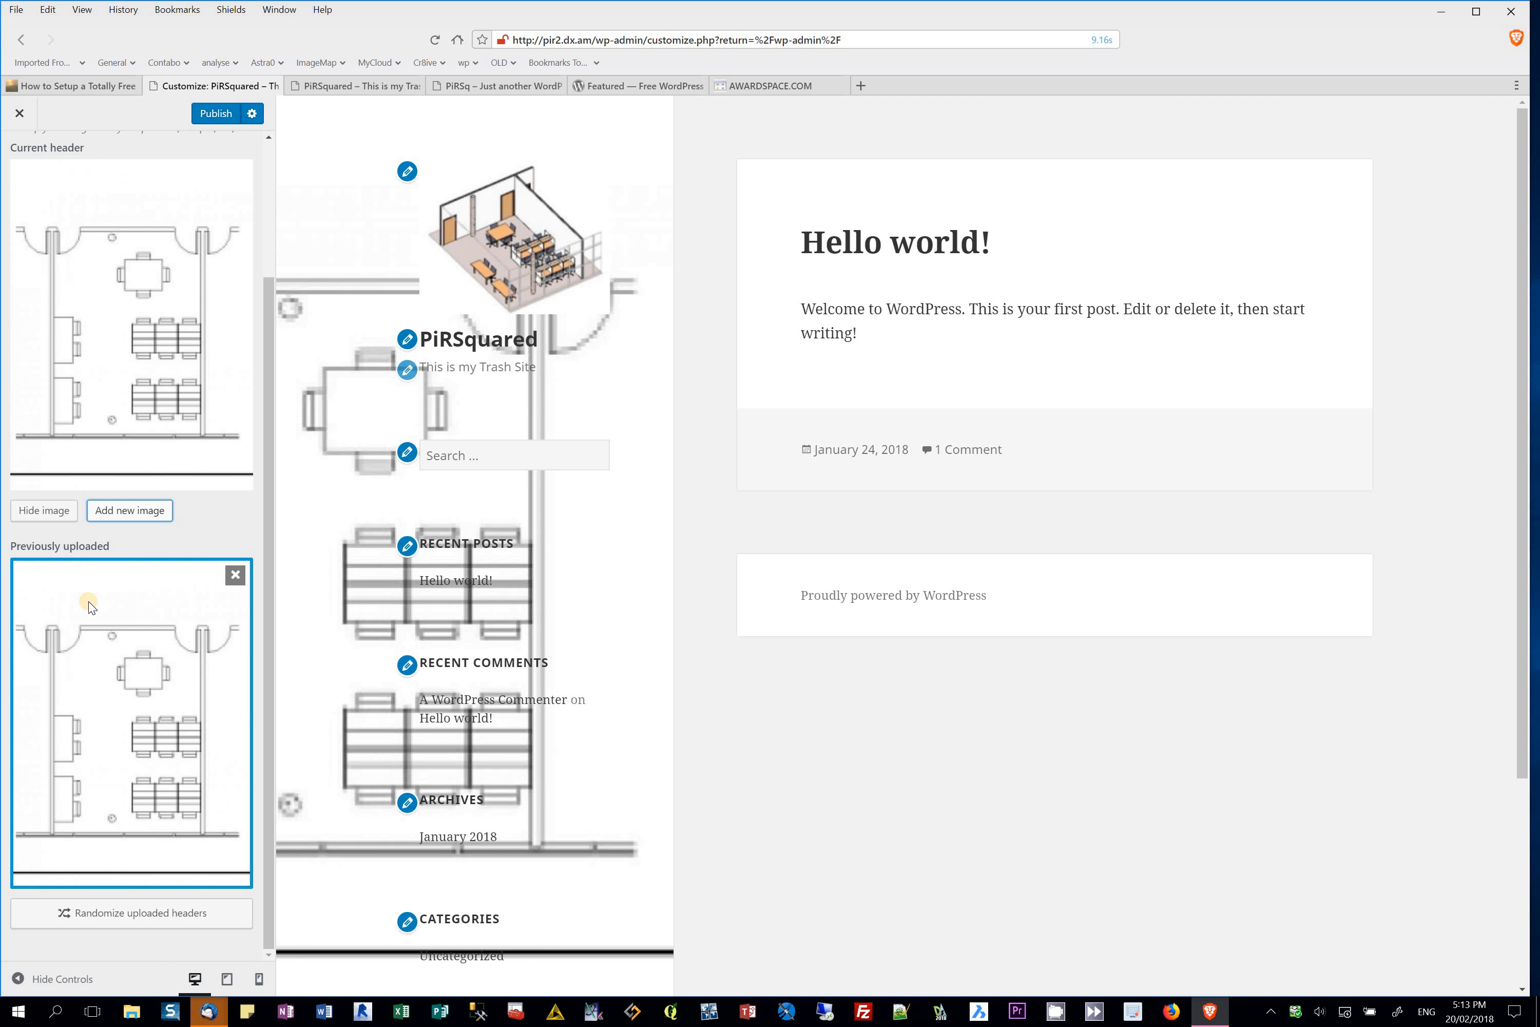
{"action": "left_click", "coordinate": [27, 510]}
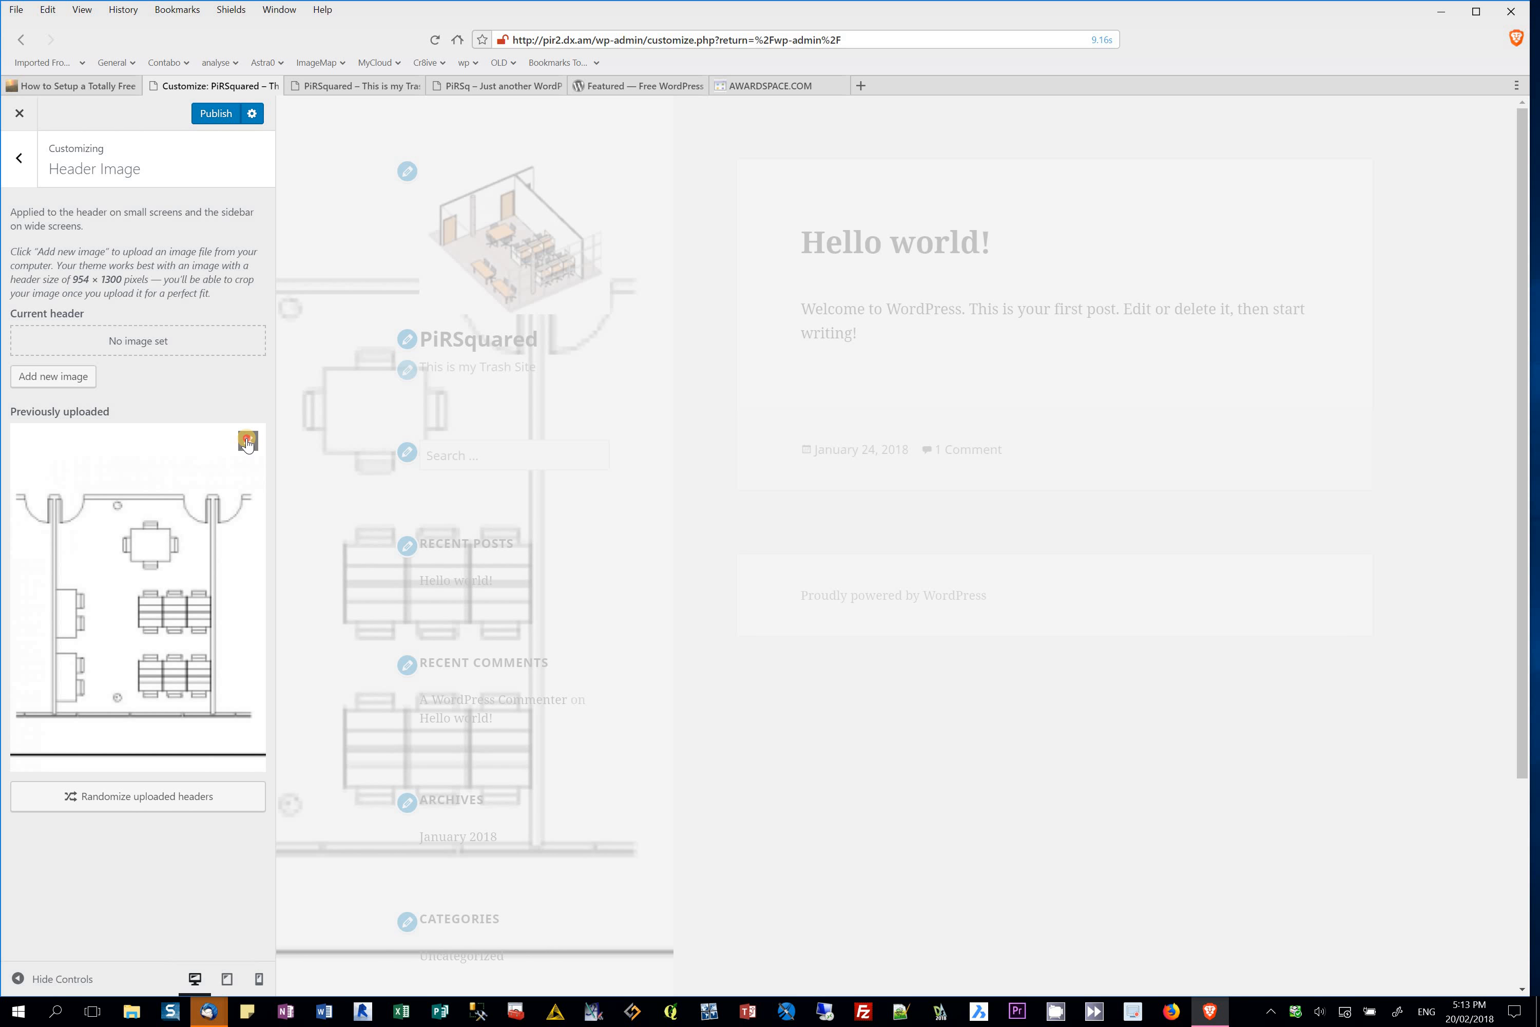
{"action": "left_click", "coordinate": [248, 440]}
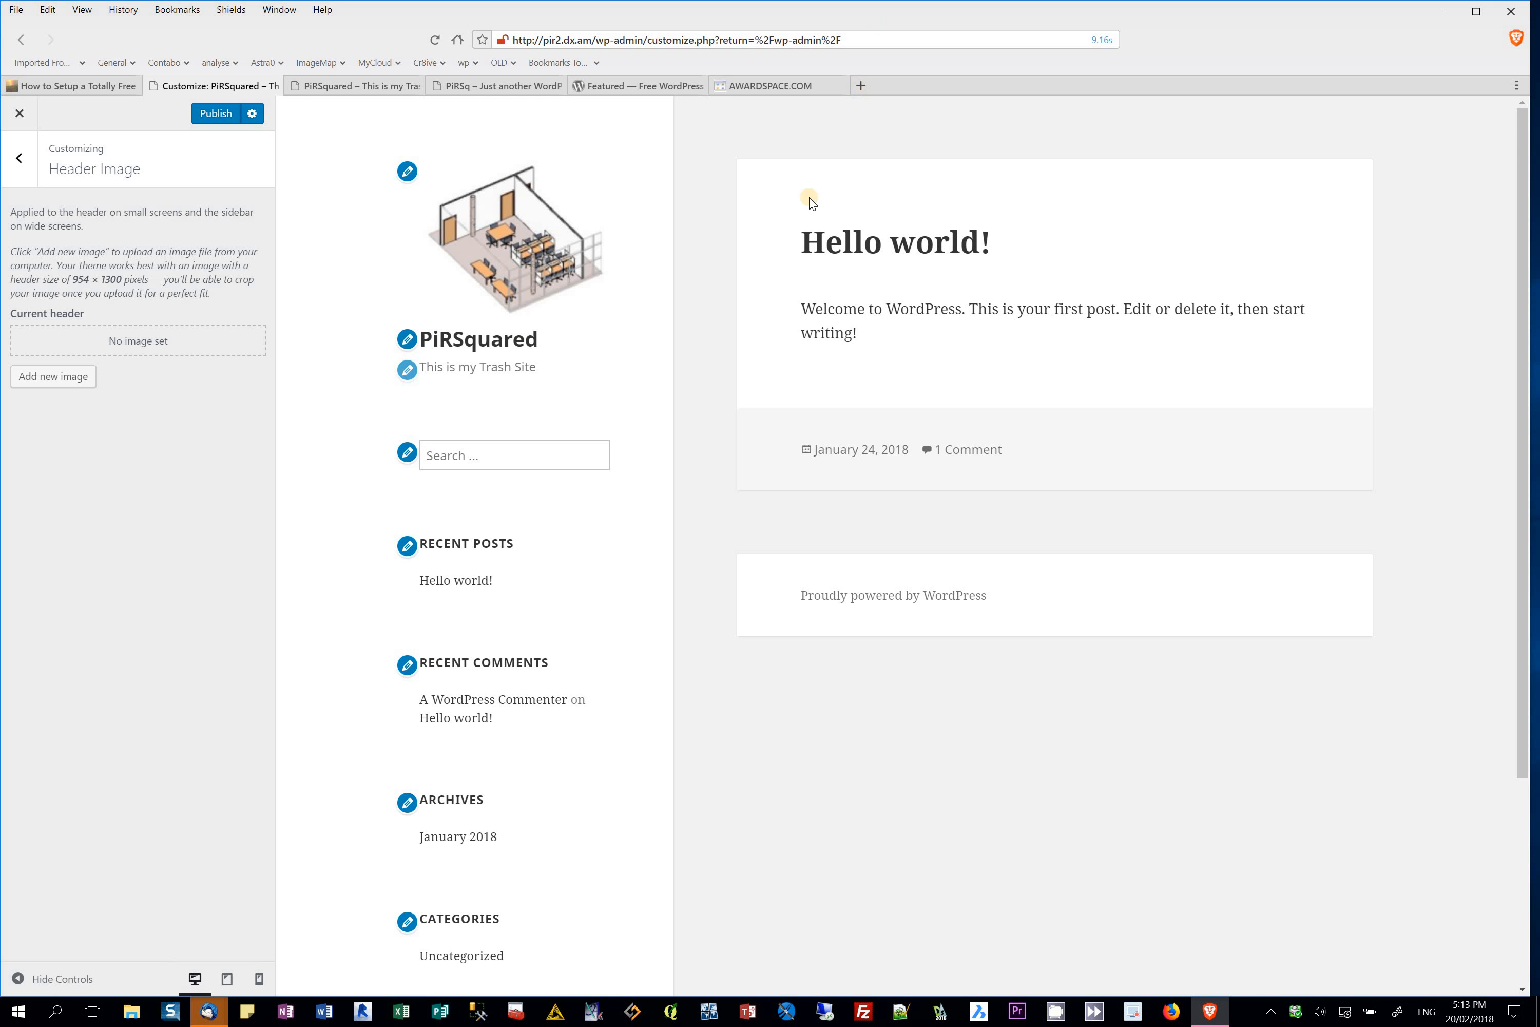
{"action": "left_click", "coordinate": [17, 159]}
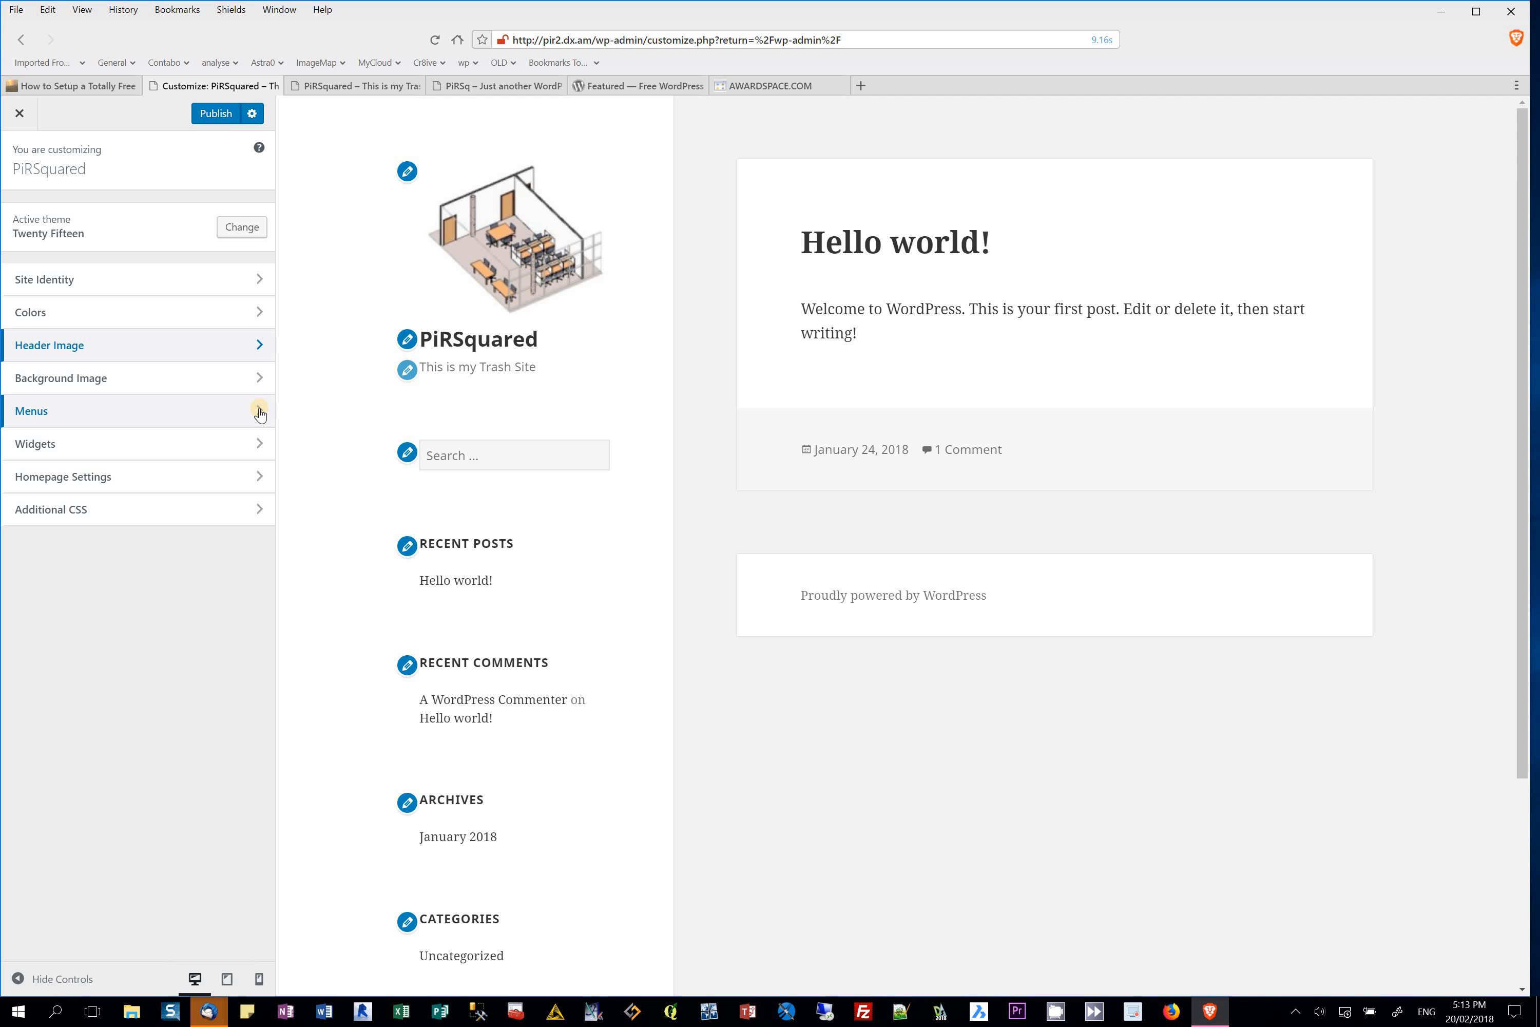
Step: In Homepage Settings, set the homepage to display a static page
{"action": "left_click", "coordinate": [262, 477]}
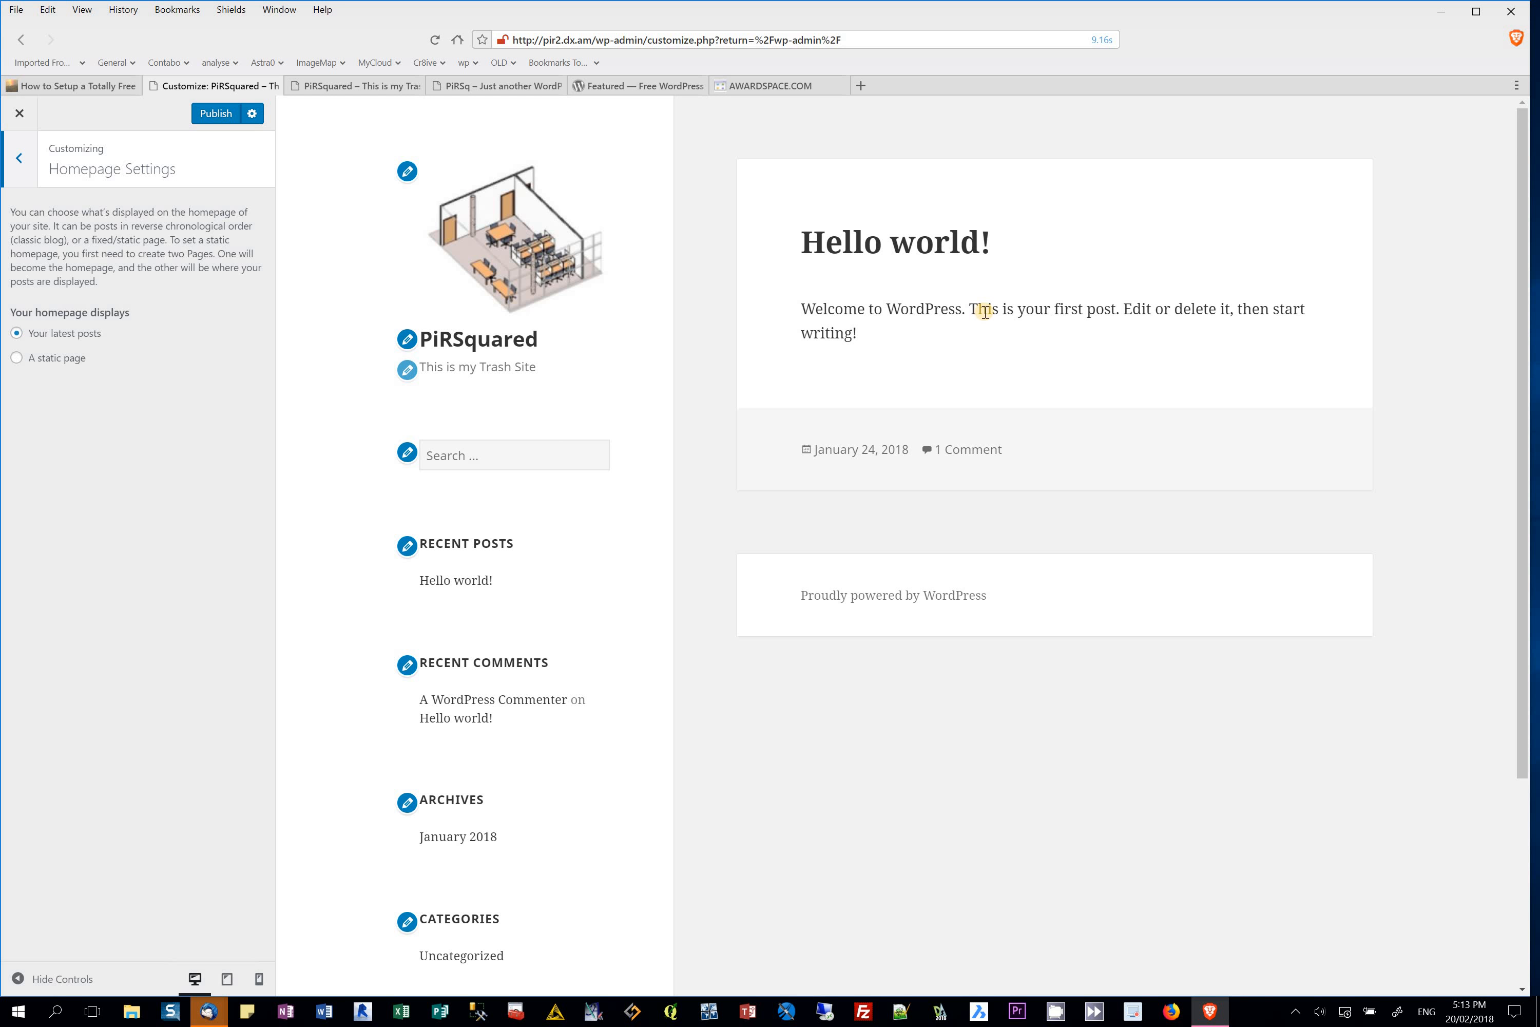
{"action": "left_click", "coordinate": [15, 358]}
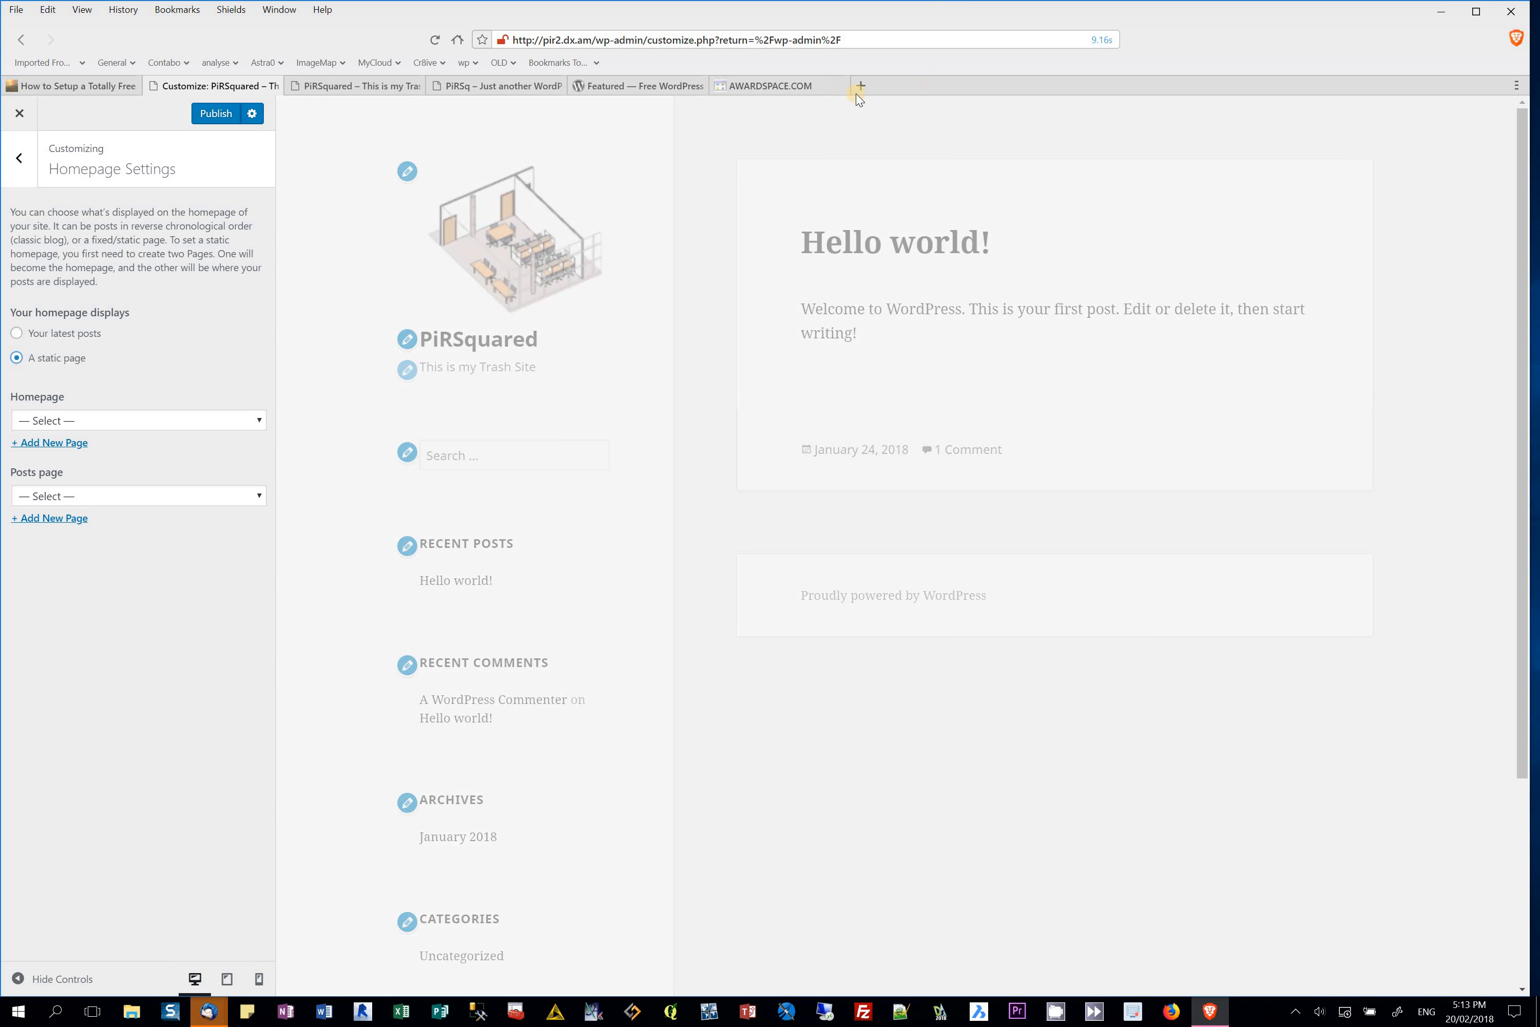
Step: Open Vast (cr8ive.cf) and Assets pir2 (pir2.tk) from bookmarks in new tabs
{"action": "left_click", "coordinate": [858, 84]}
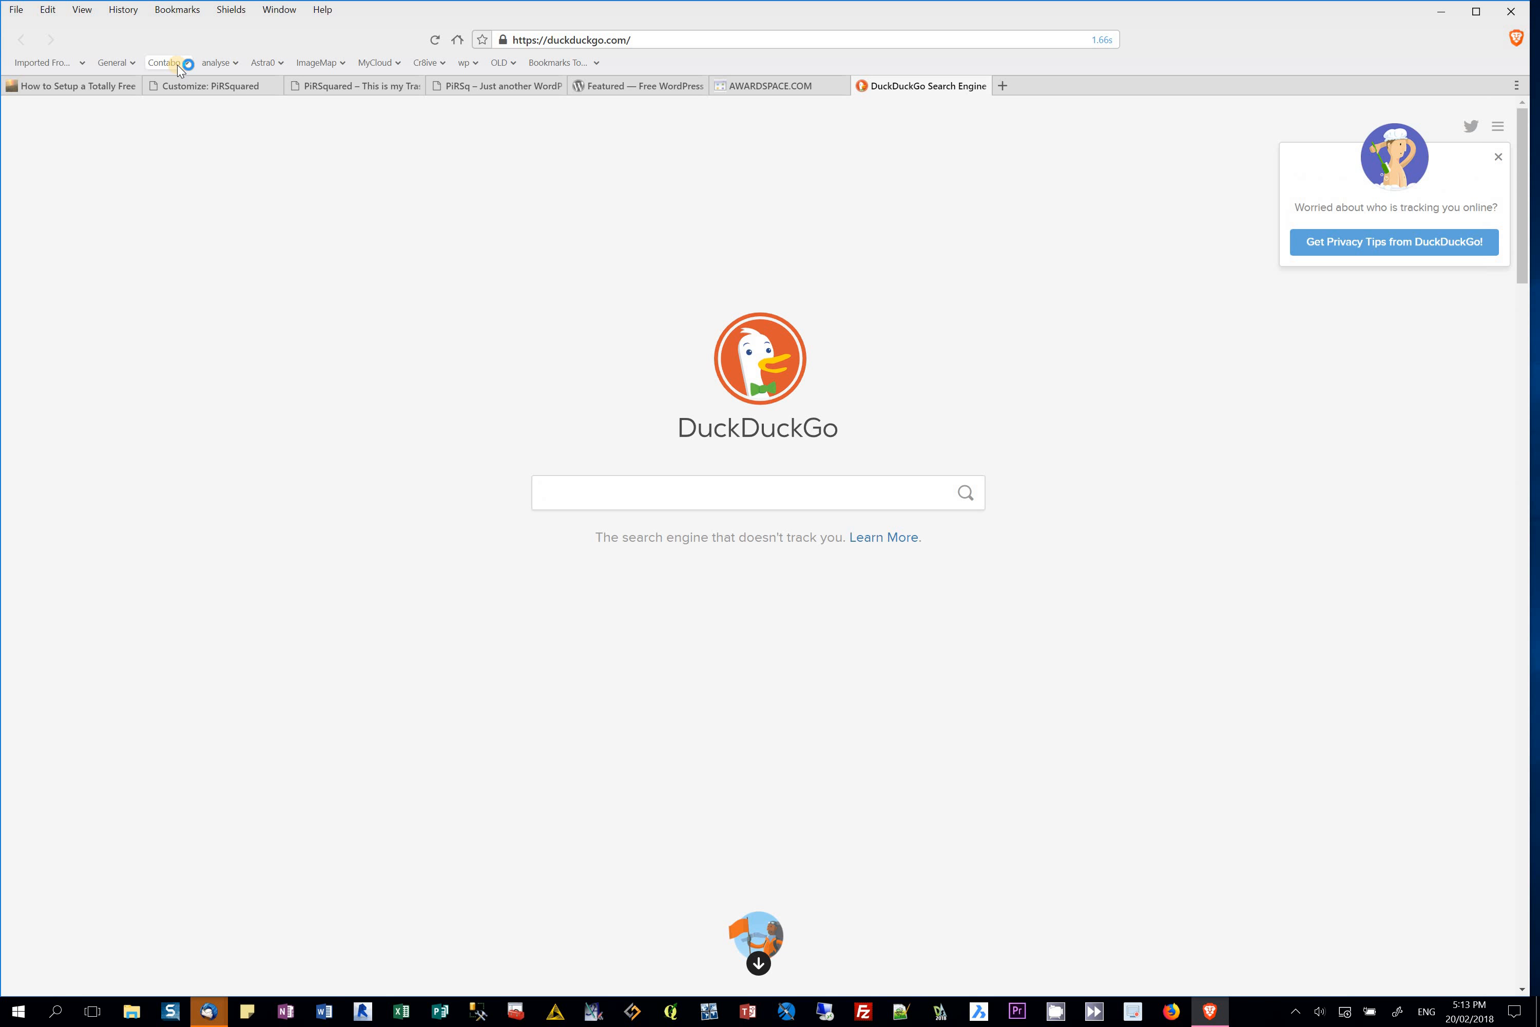
{"action": "left_click", "coordinate": [168, 63]}
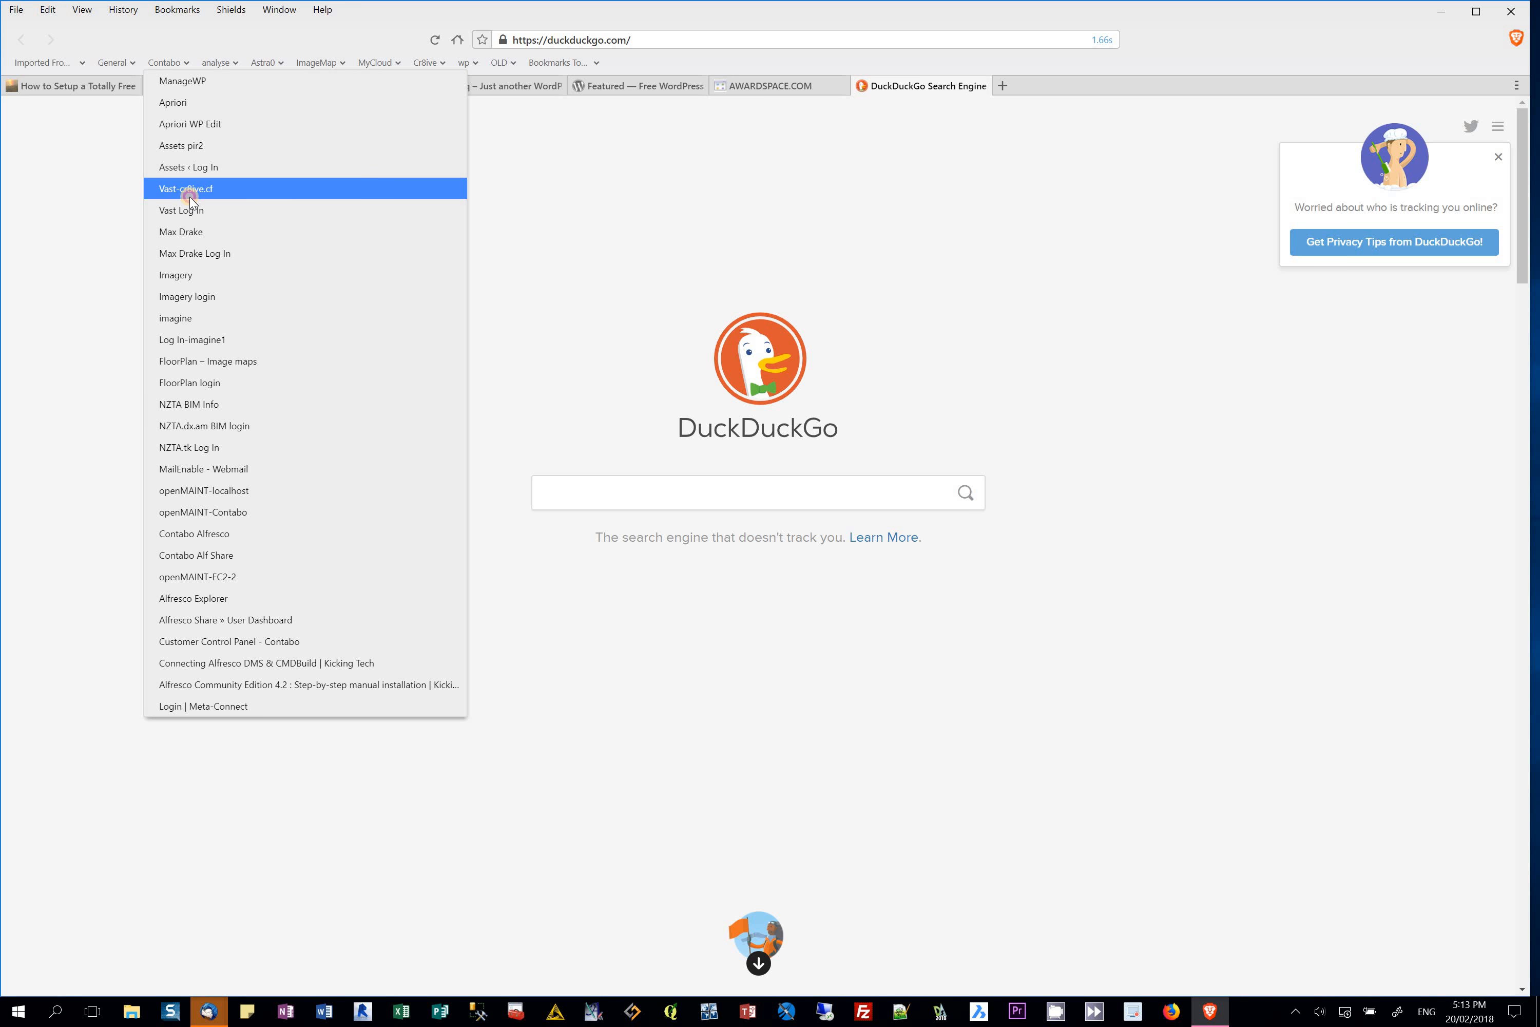
{"action": "left_click", "coordinate": [190, 189]}
{"action": "left_click", "coordinate": [1003, 85]}
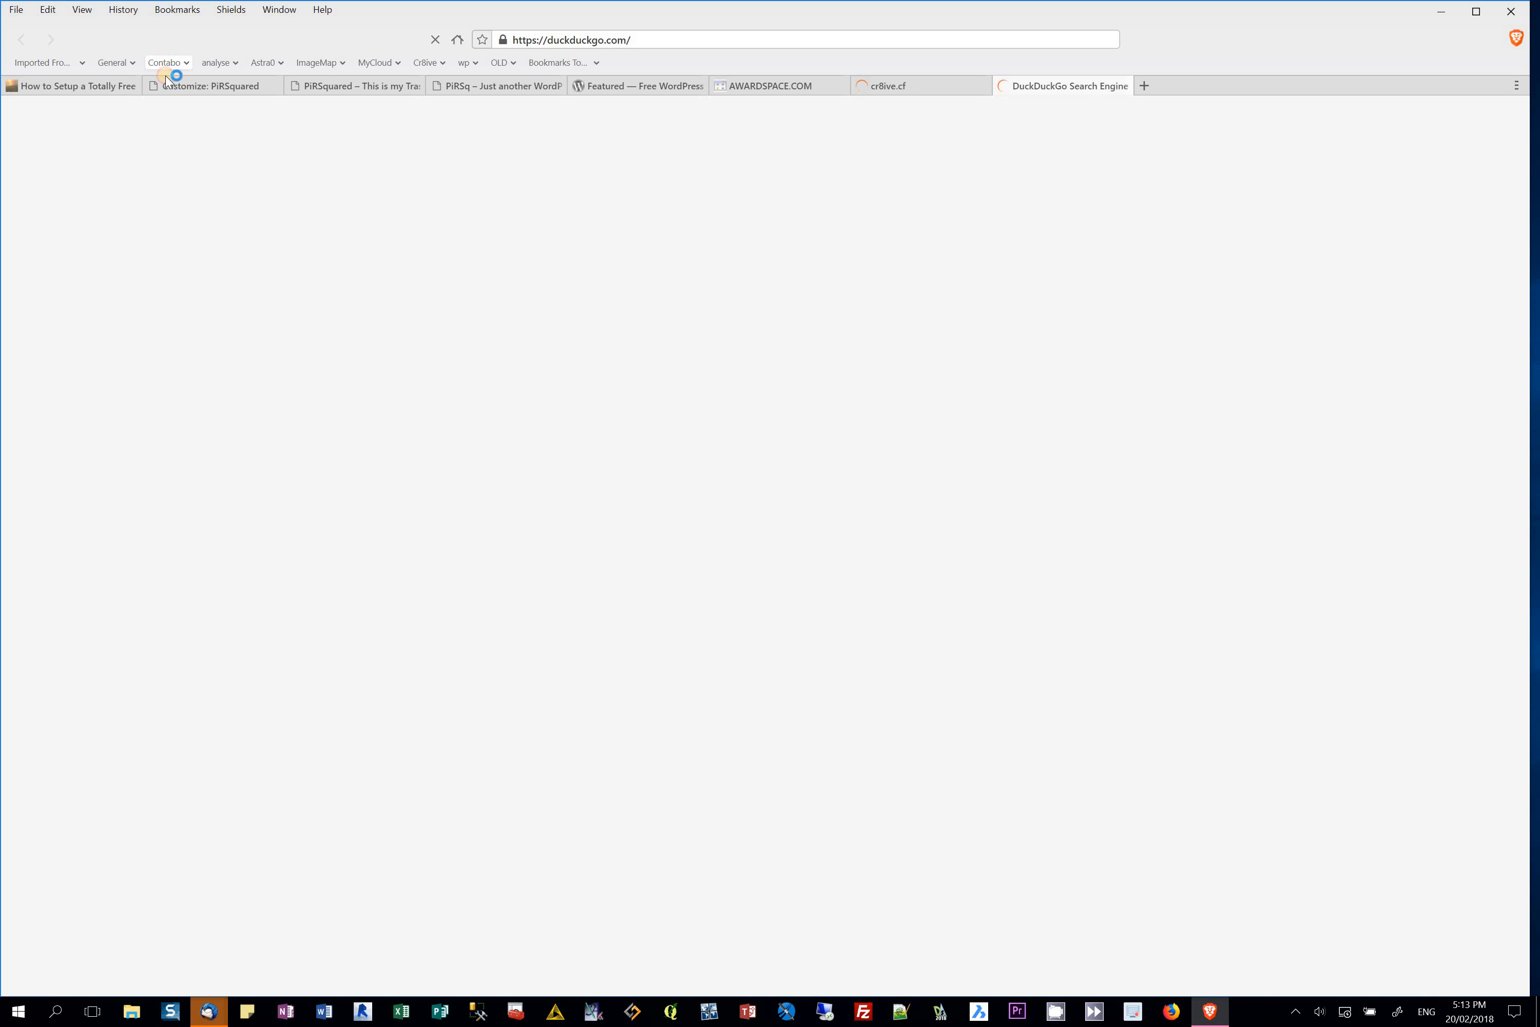
{"action": "left_click", "coordinate": [167, 64]}
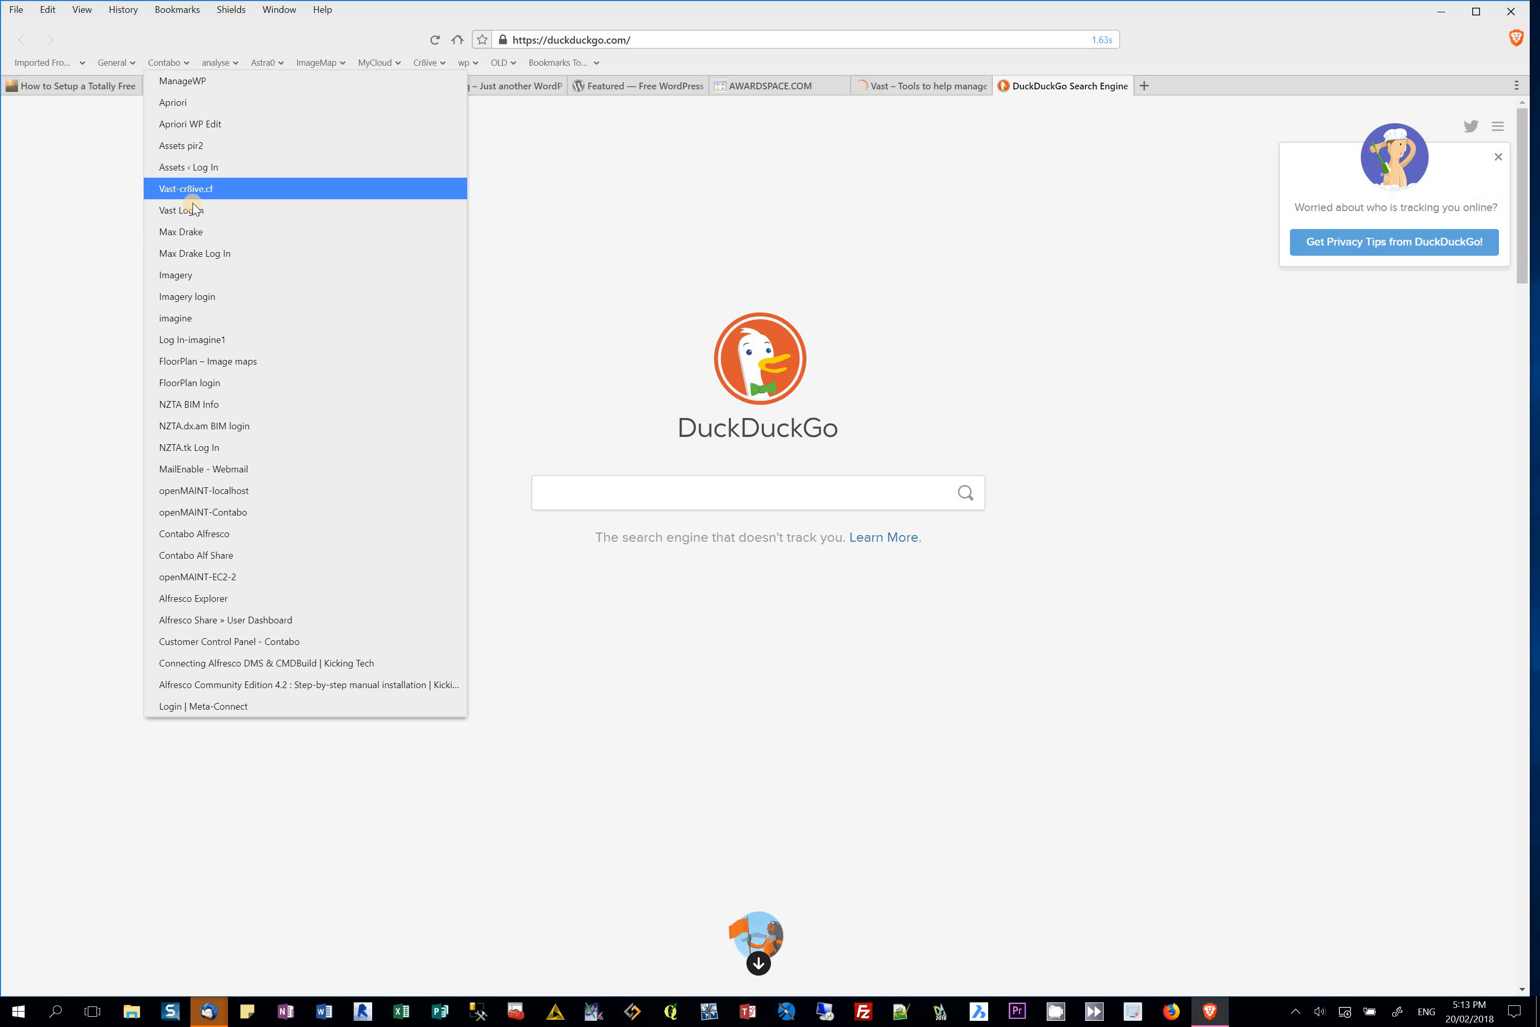
{"action": "left_click", "coordinate": [196, 147]}
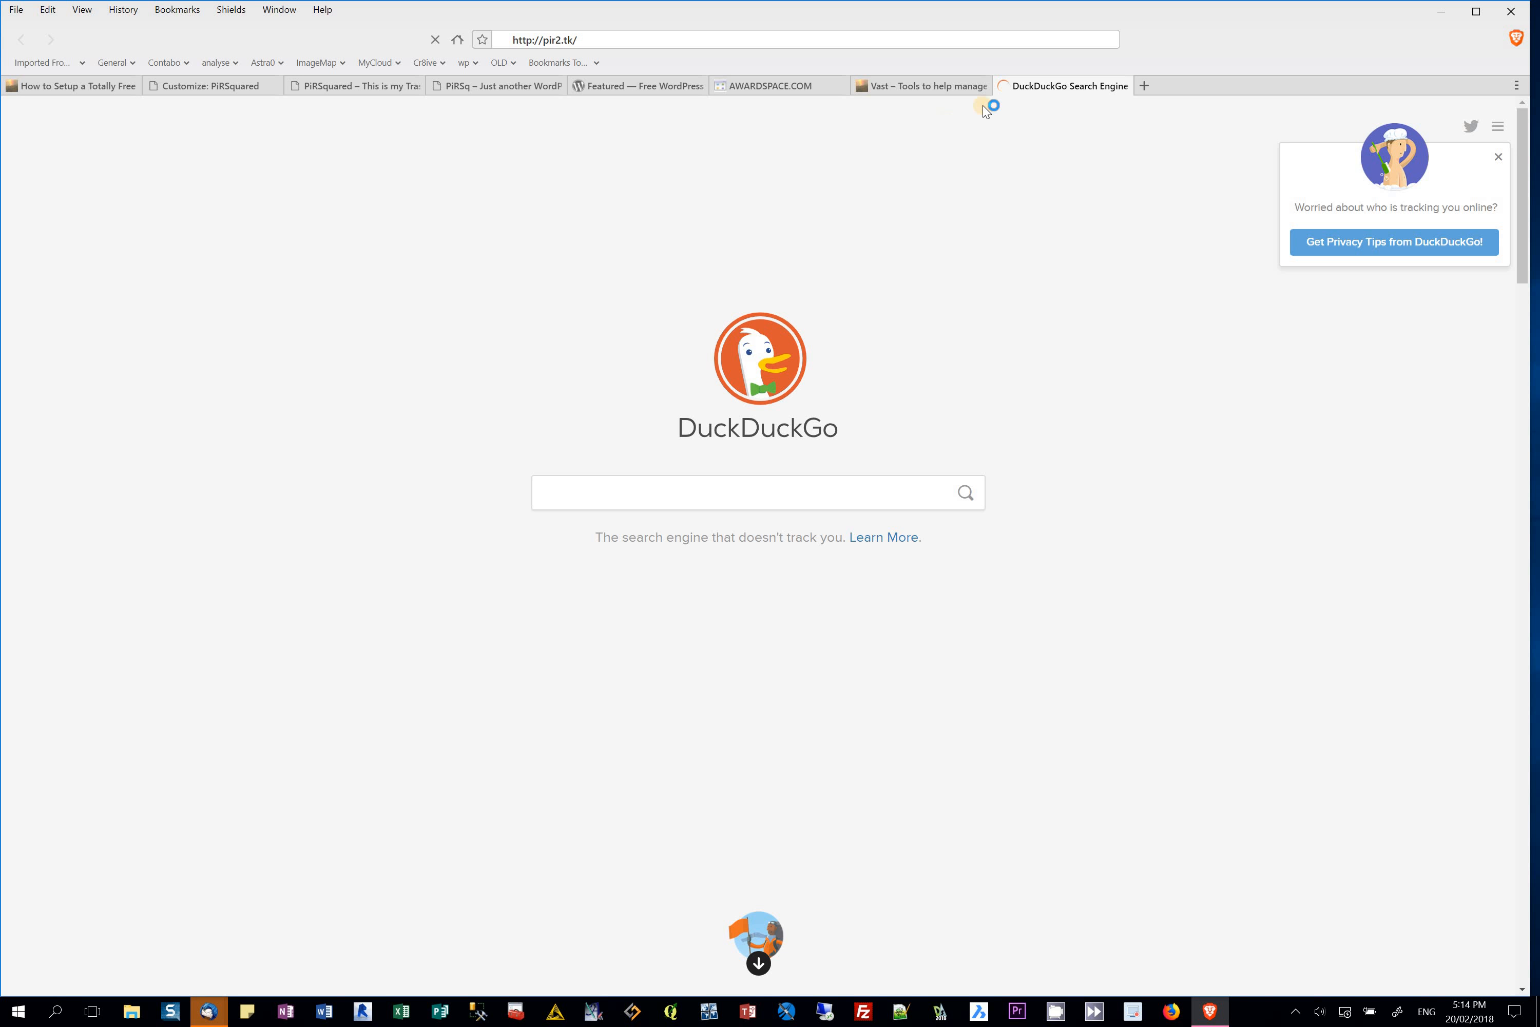
{"action": "left_click", "coordinate": [943, 84]}
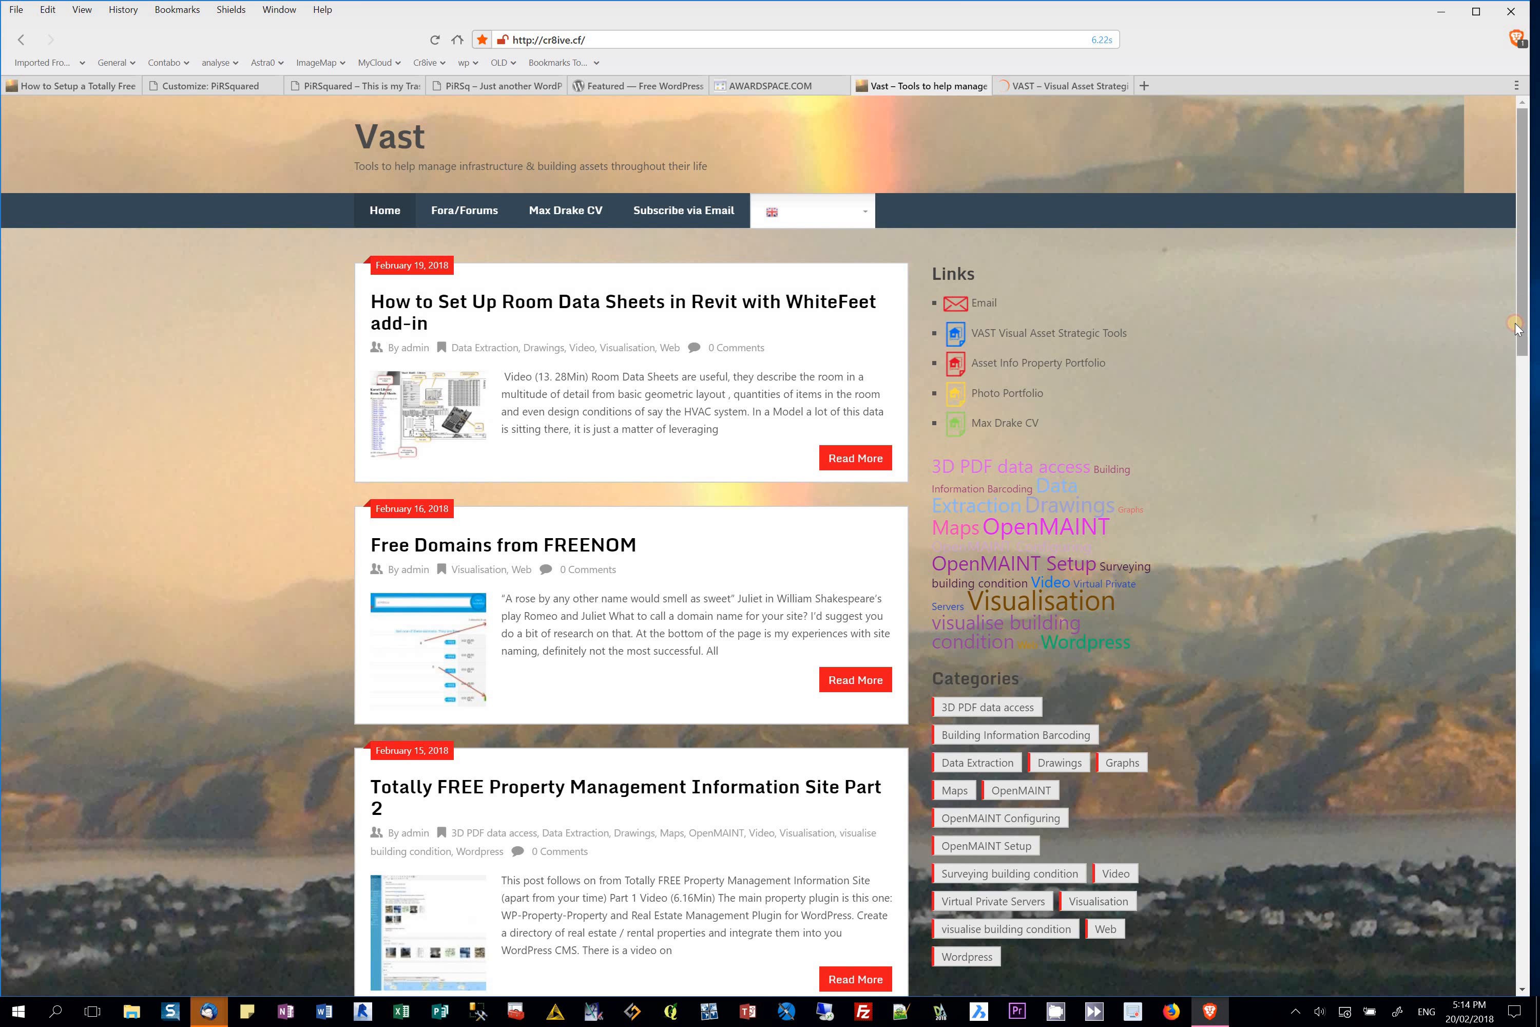
Step: Browse the VAST site on pir2.tk and open its Maps page
{"action": "scroll", "coordinate": [1516, 328], "scroll_direction": "down", "scroll_amount": 5}
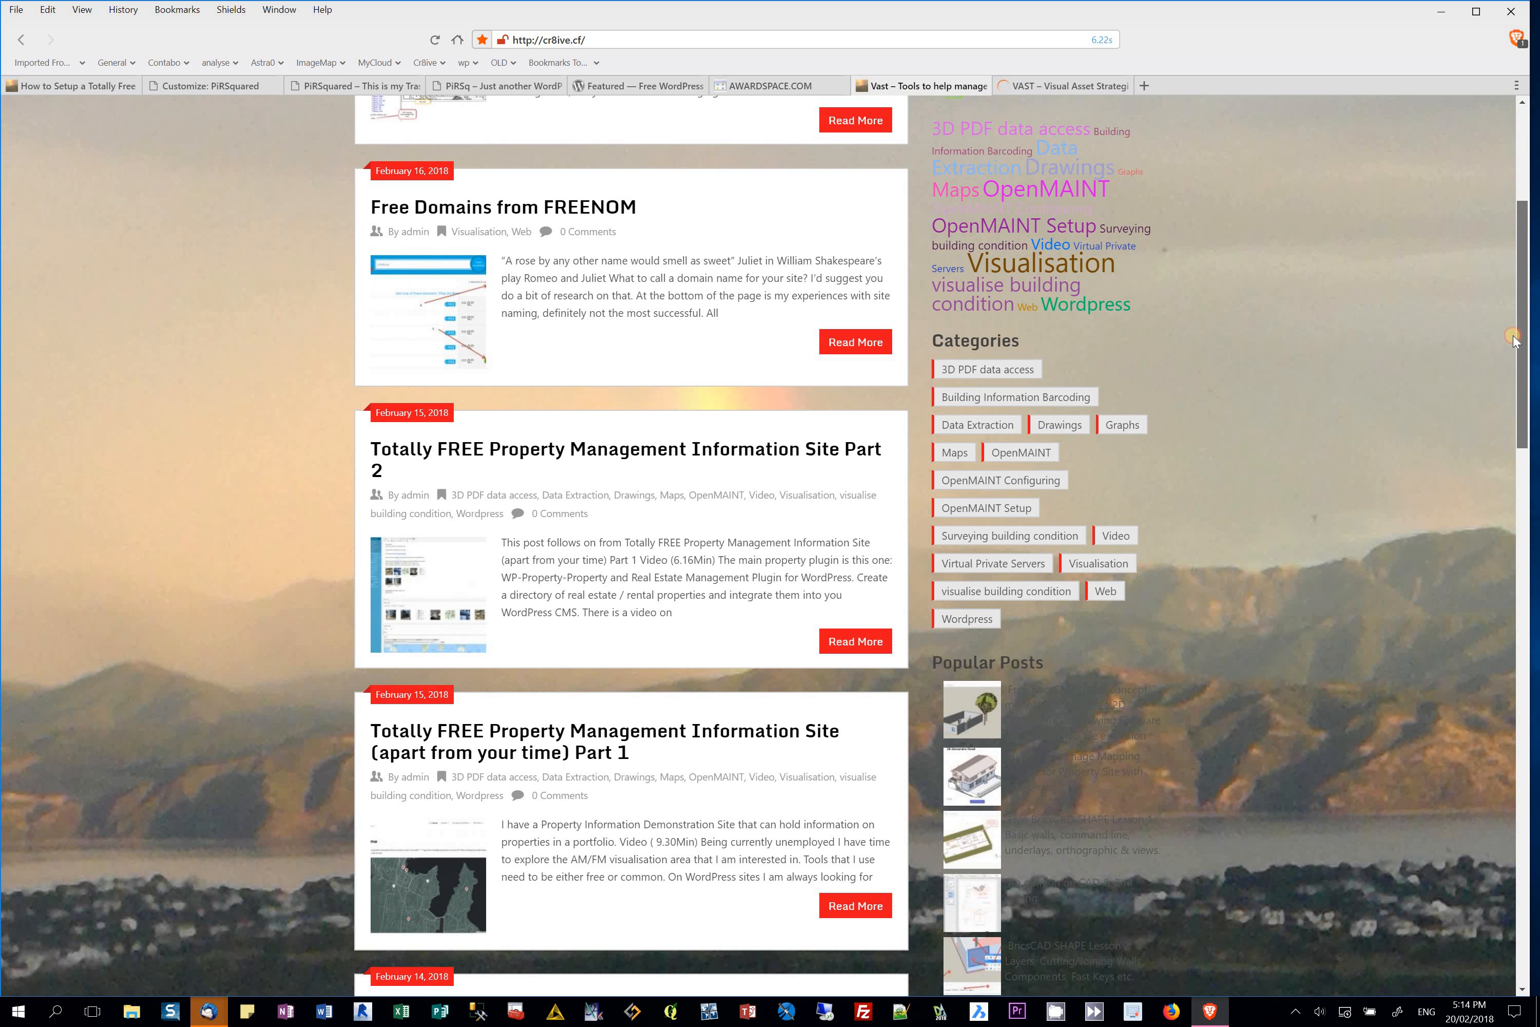
{"action": "scroll", "coordinate": [1511, 350], "scroll_direction": "down", "scroll_amount": 1}
{"action": "left_click_drag", "start_coordinate": [1512, 350], "coordinate": [1528, 235]}
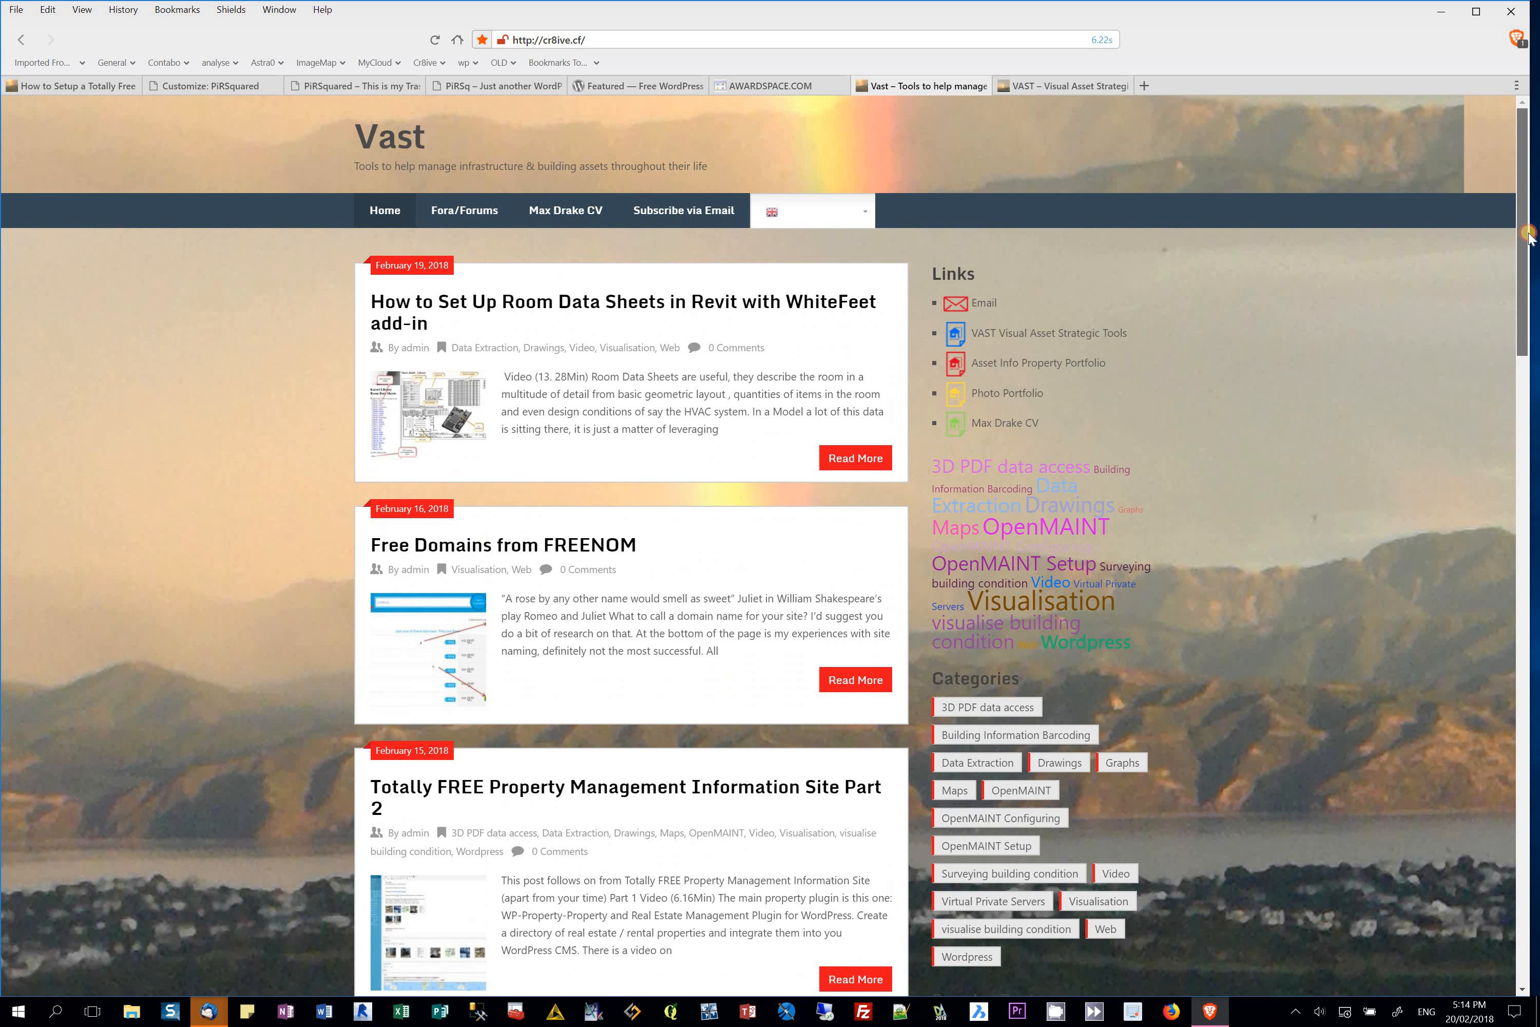
{"action": "left_click", "coordinate": [1063, 82]}
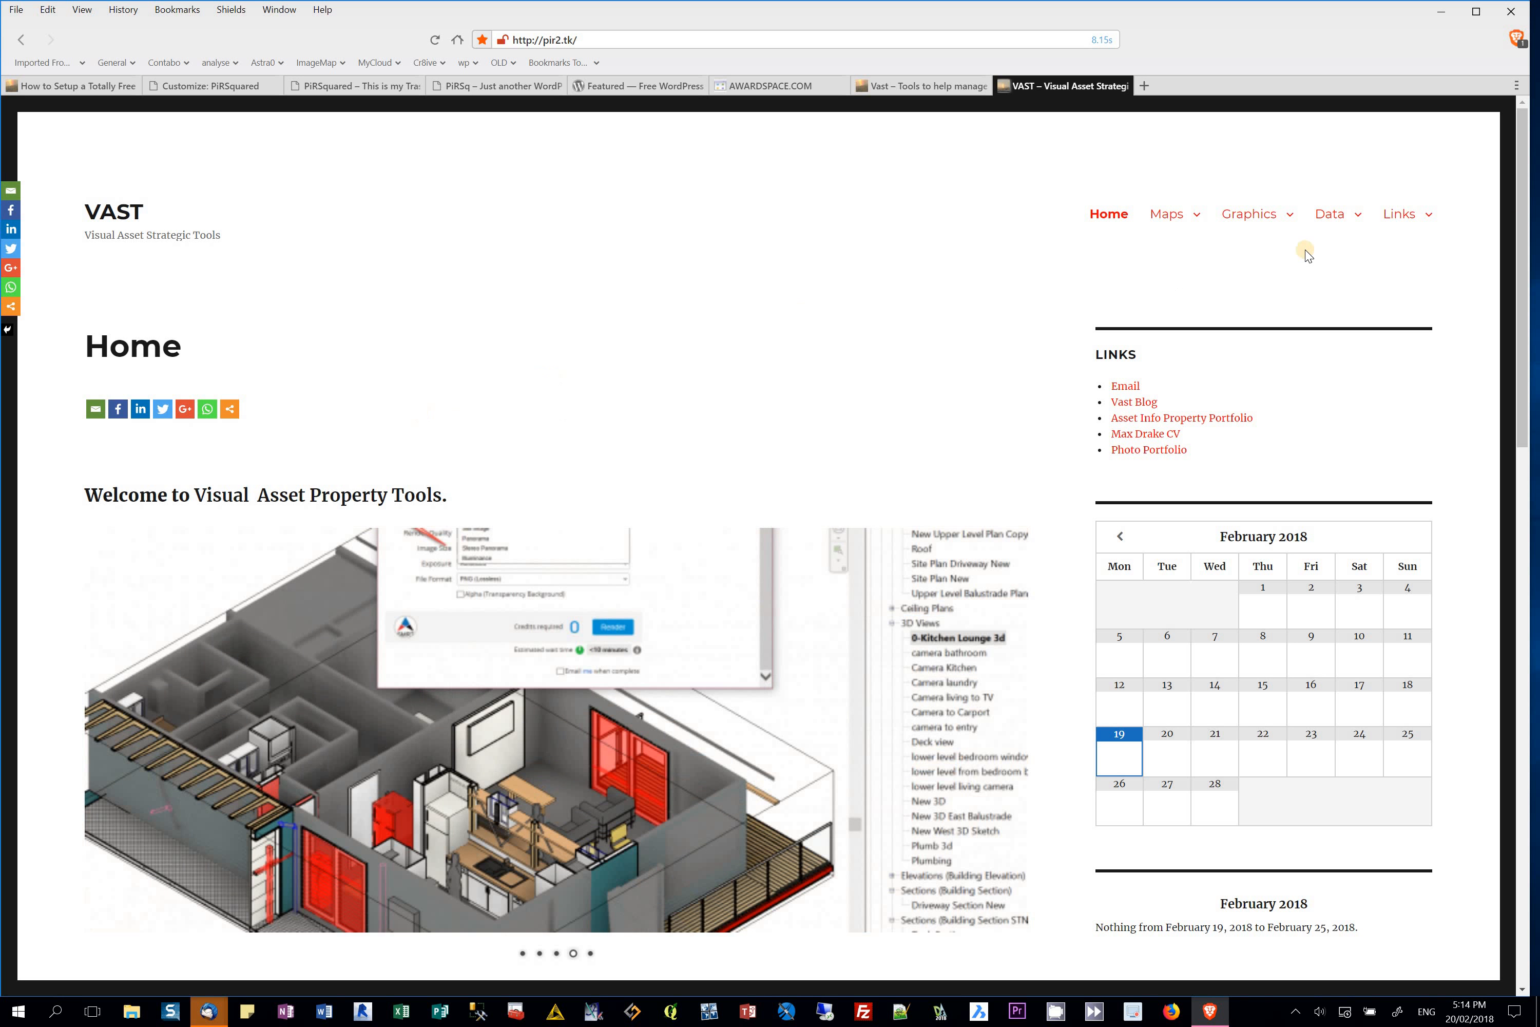
{"action": "left_click_drag", "start_coordinate": [1522, 258], "coordinate": [1485, 503]}
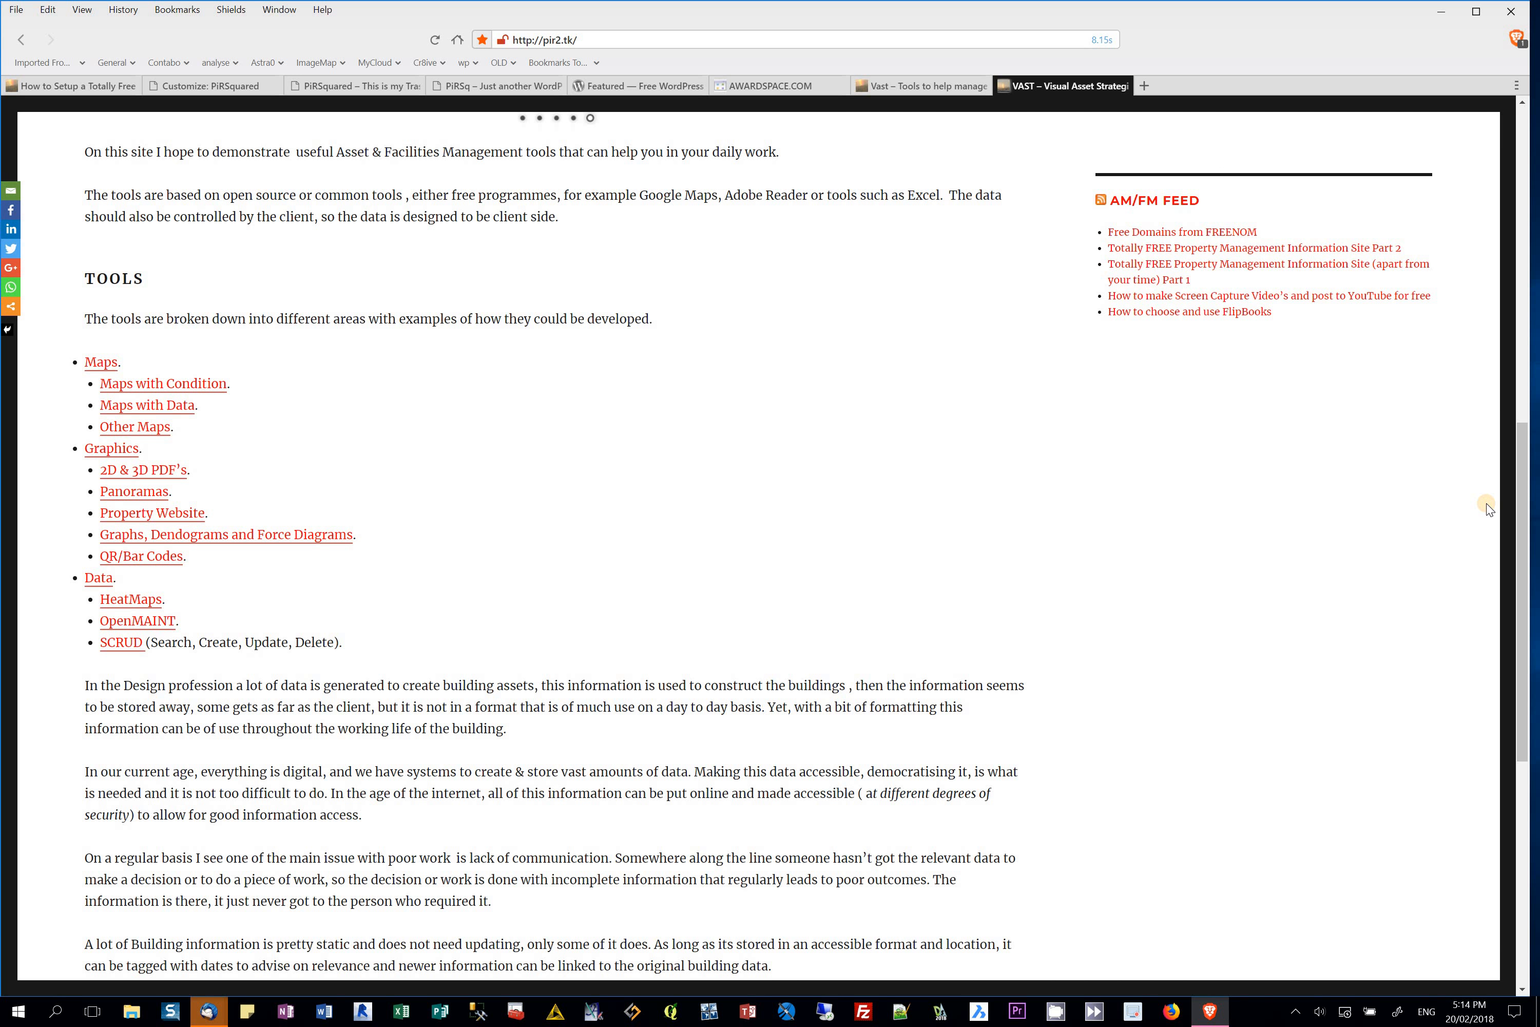
{"action": "left_click_drag", "start_coordinate": [1522, 483], "coordinate": [1536, 219]}
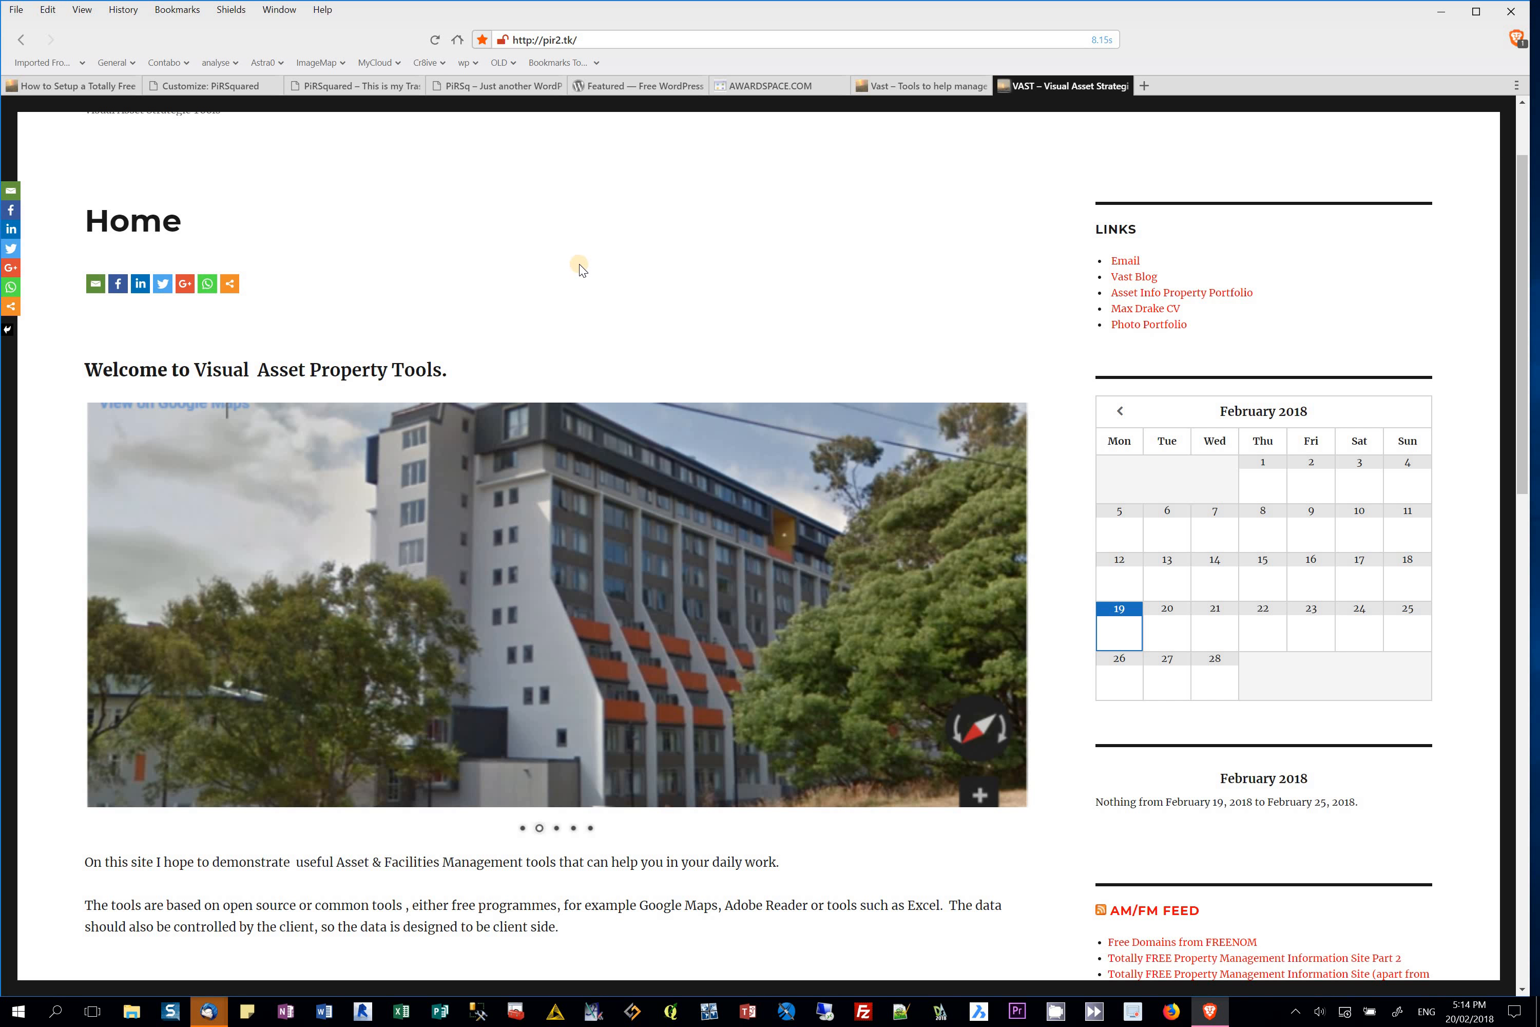
{"action": "scroll", "coordinate": [578, 263], "scroll_direction": "up", "scroll_amount": 2}
{"action": "left_click", "coordinate": [1166, 215]}
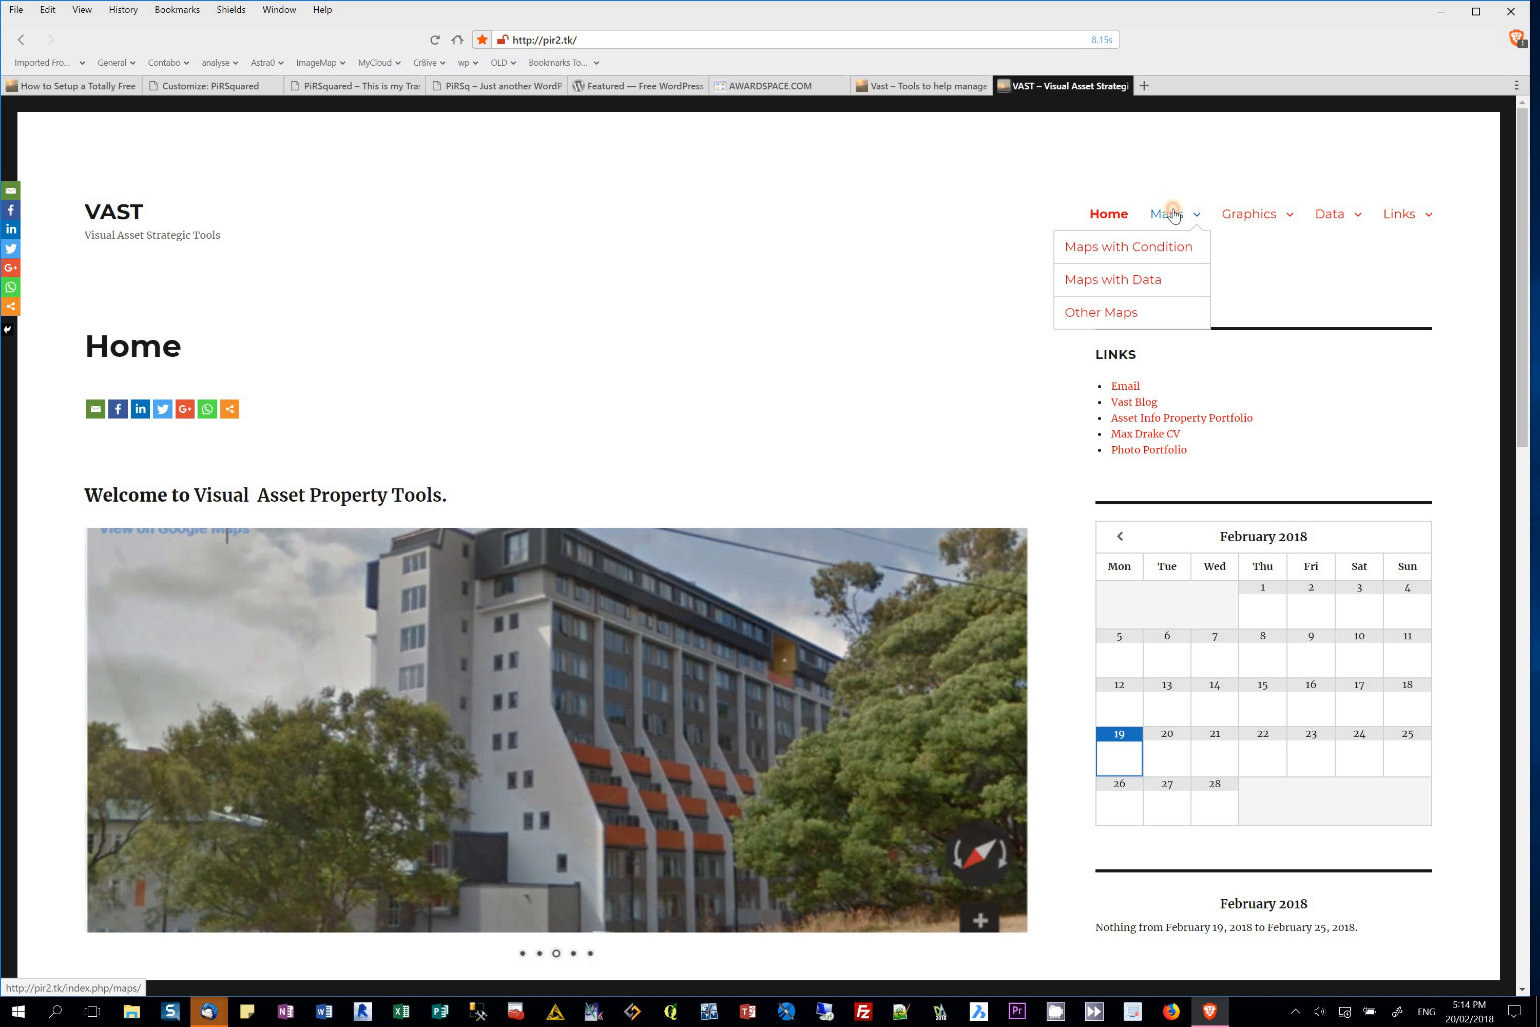
Step: Open 2/3D PDF's in a new tab, close it again, and return to PiRSquared
{"action": "mouse_move", "coordinate": [1240, 220]}
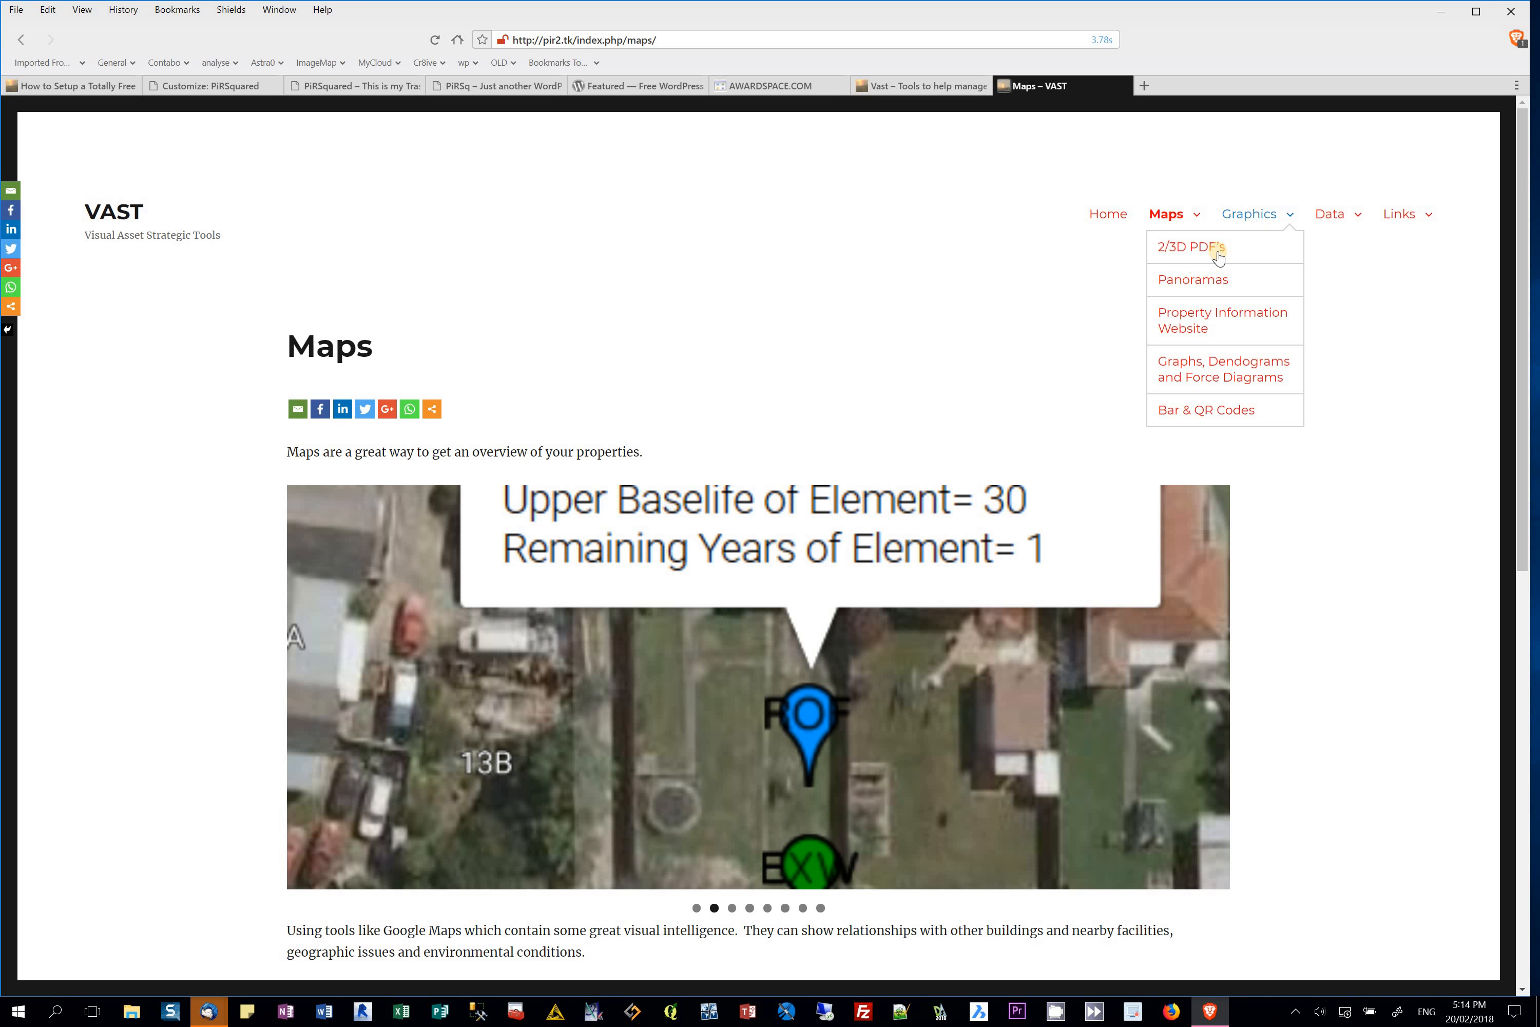
{"action": "left_click", "coordinate": [1237, 250]}
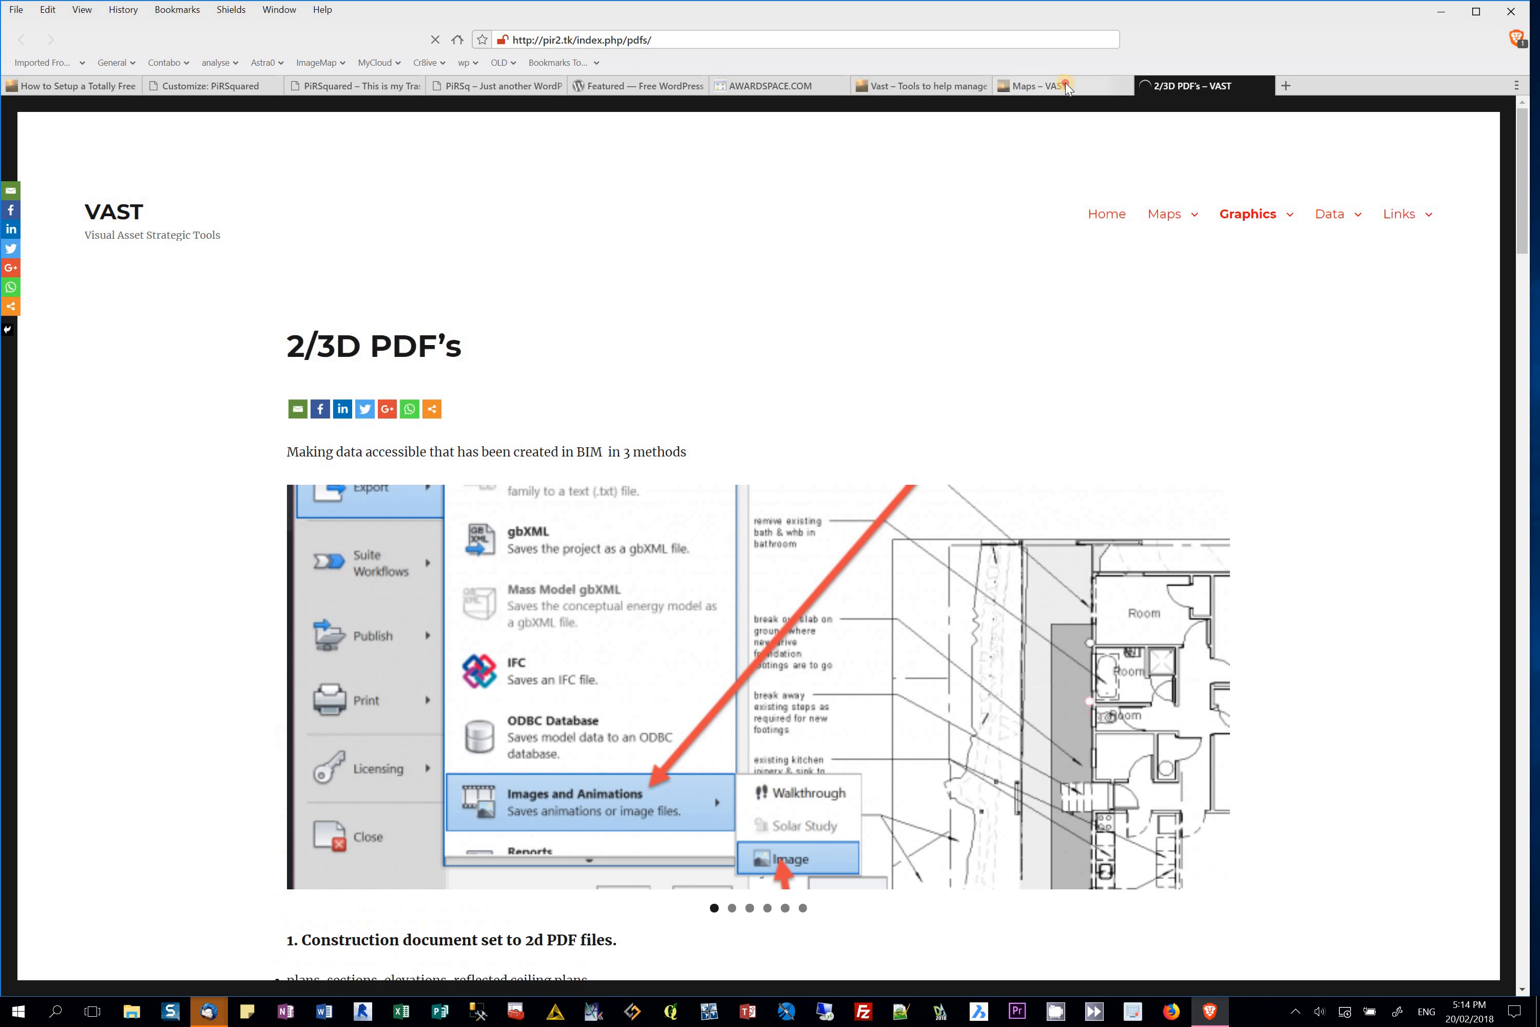
{"action": "left_click", "coordinate": [1065, 84]}
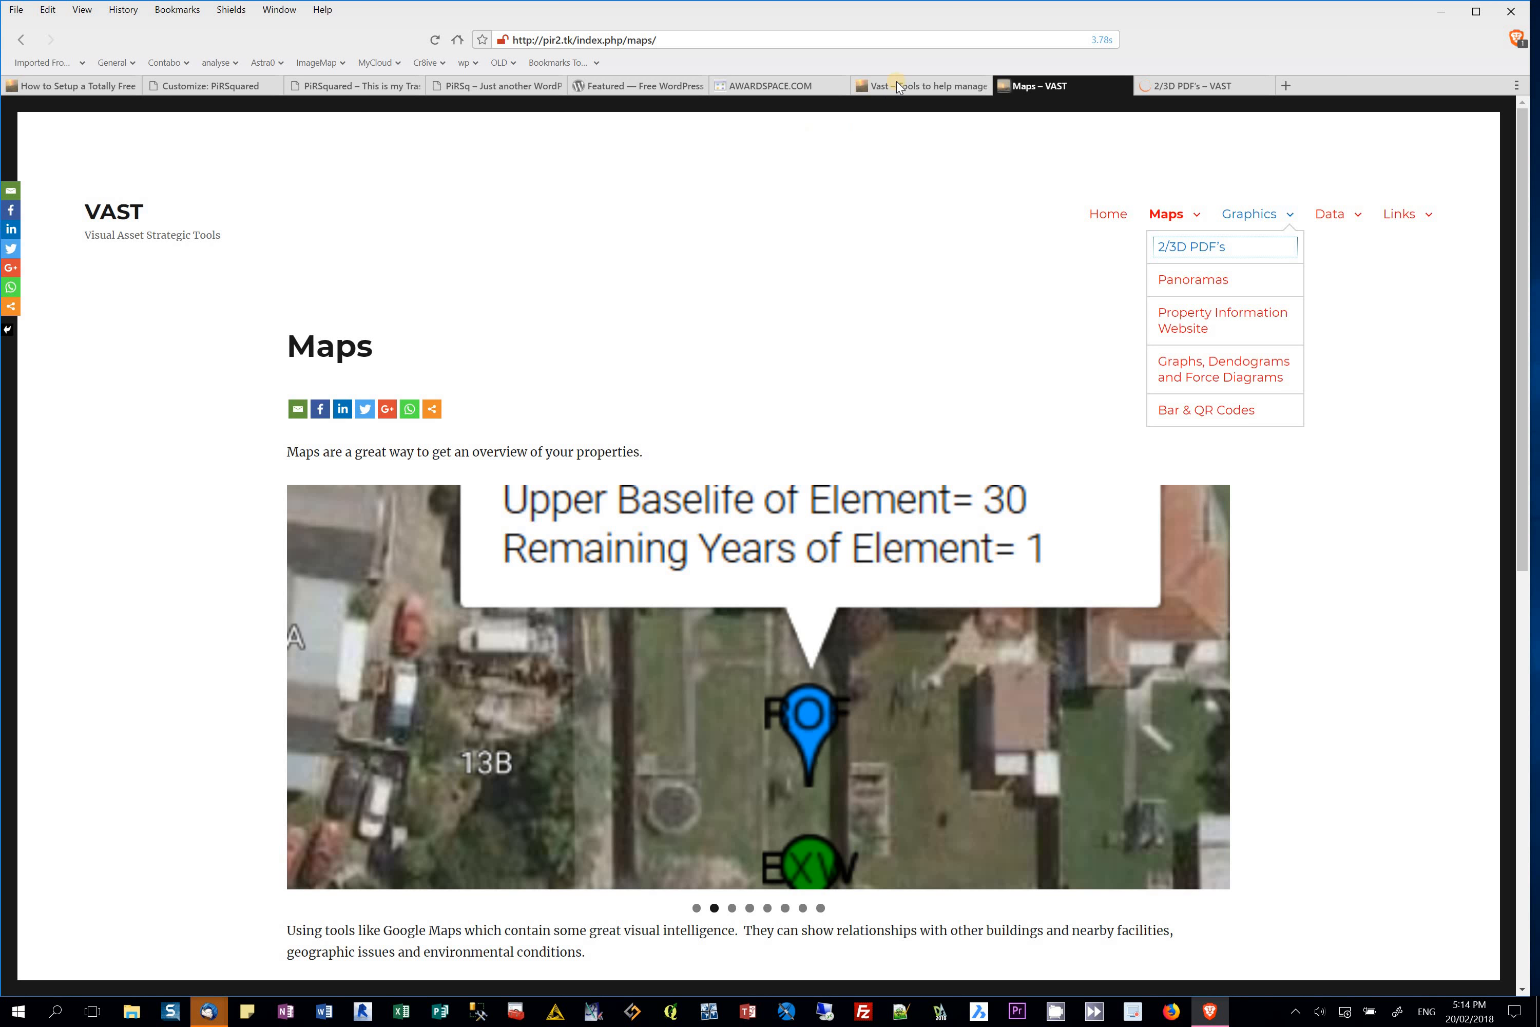
{"action": "left_click", "coordinate": [900, 93]}
{"action": "left_click", "coordinate": [1093, 87]}
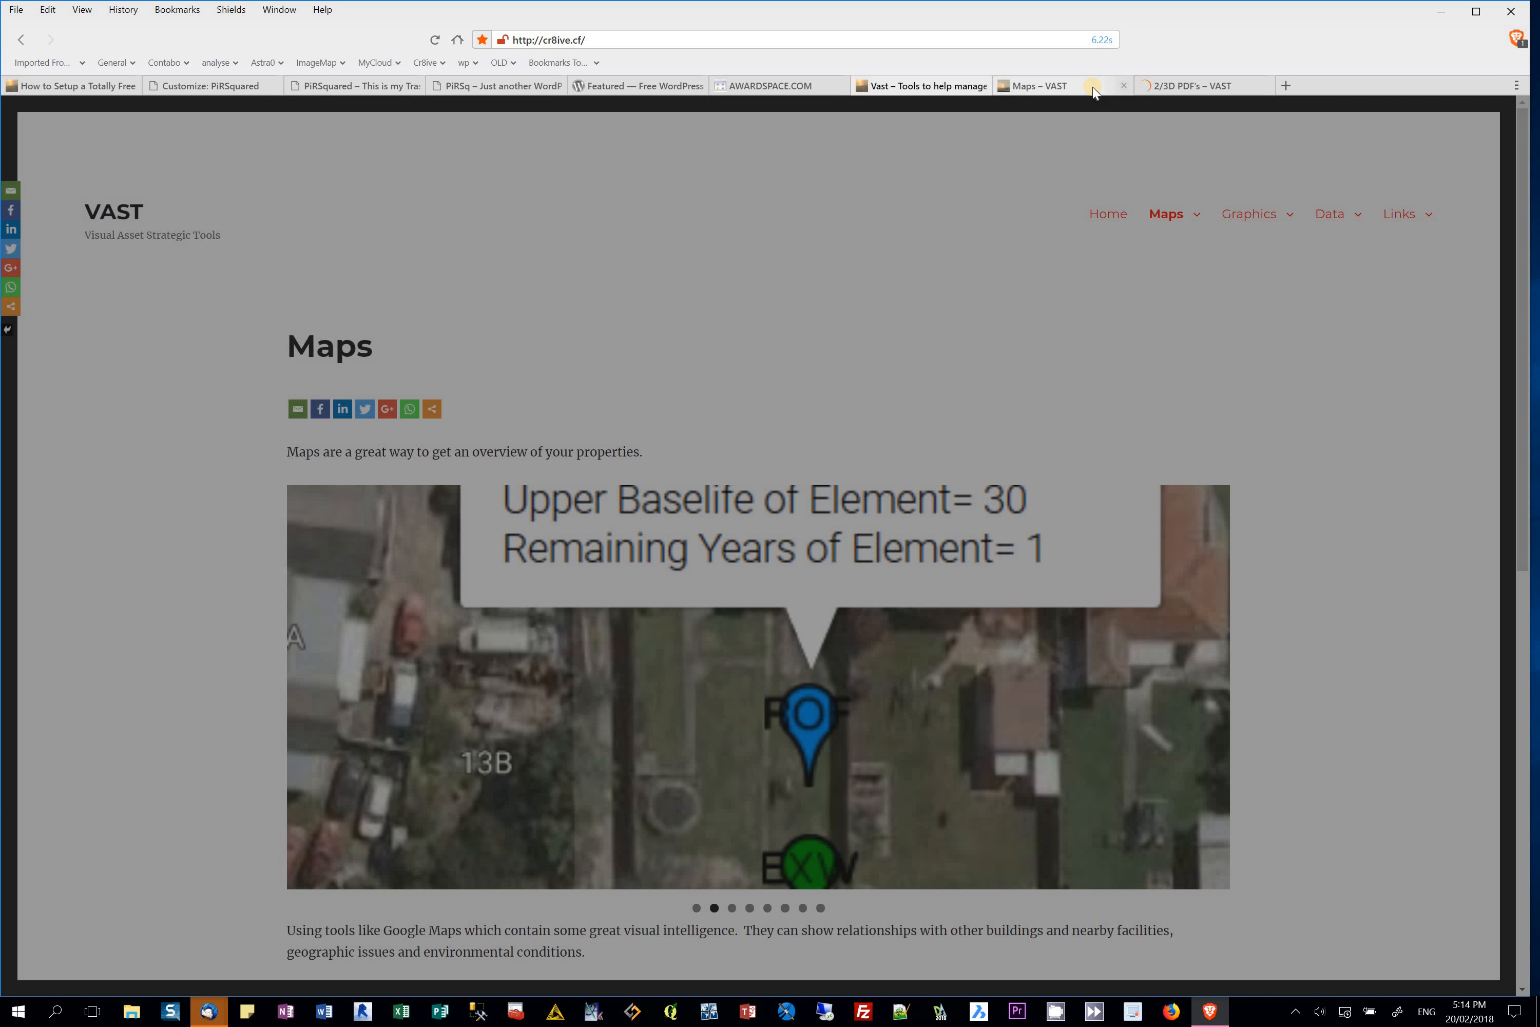
{"action": "left_click", "coordinate": [1187, 86]}
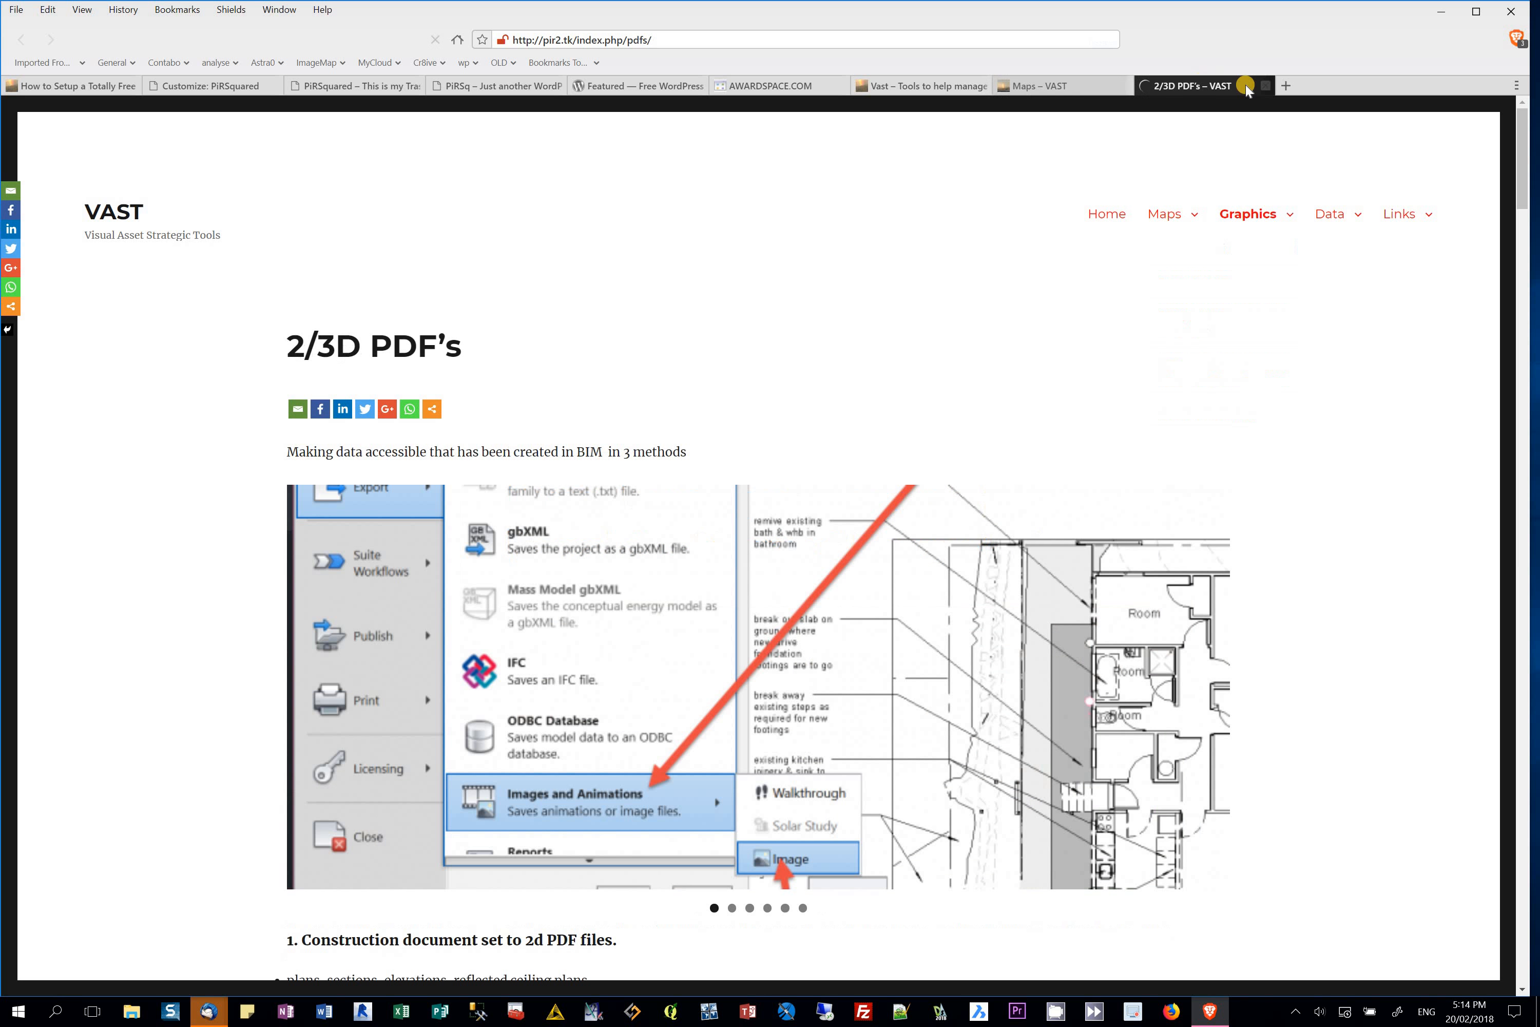
{"action": "left_click", "coordinate": [1264, 85]}
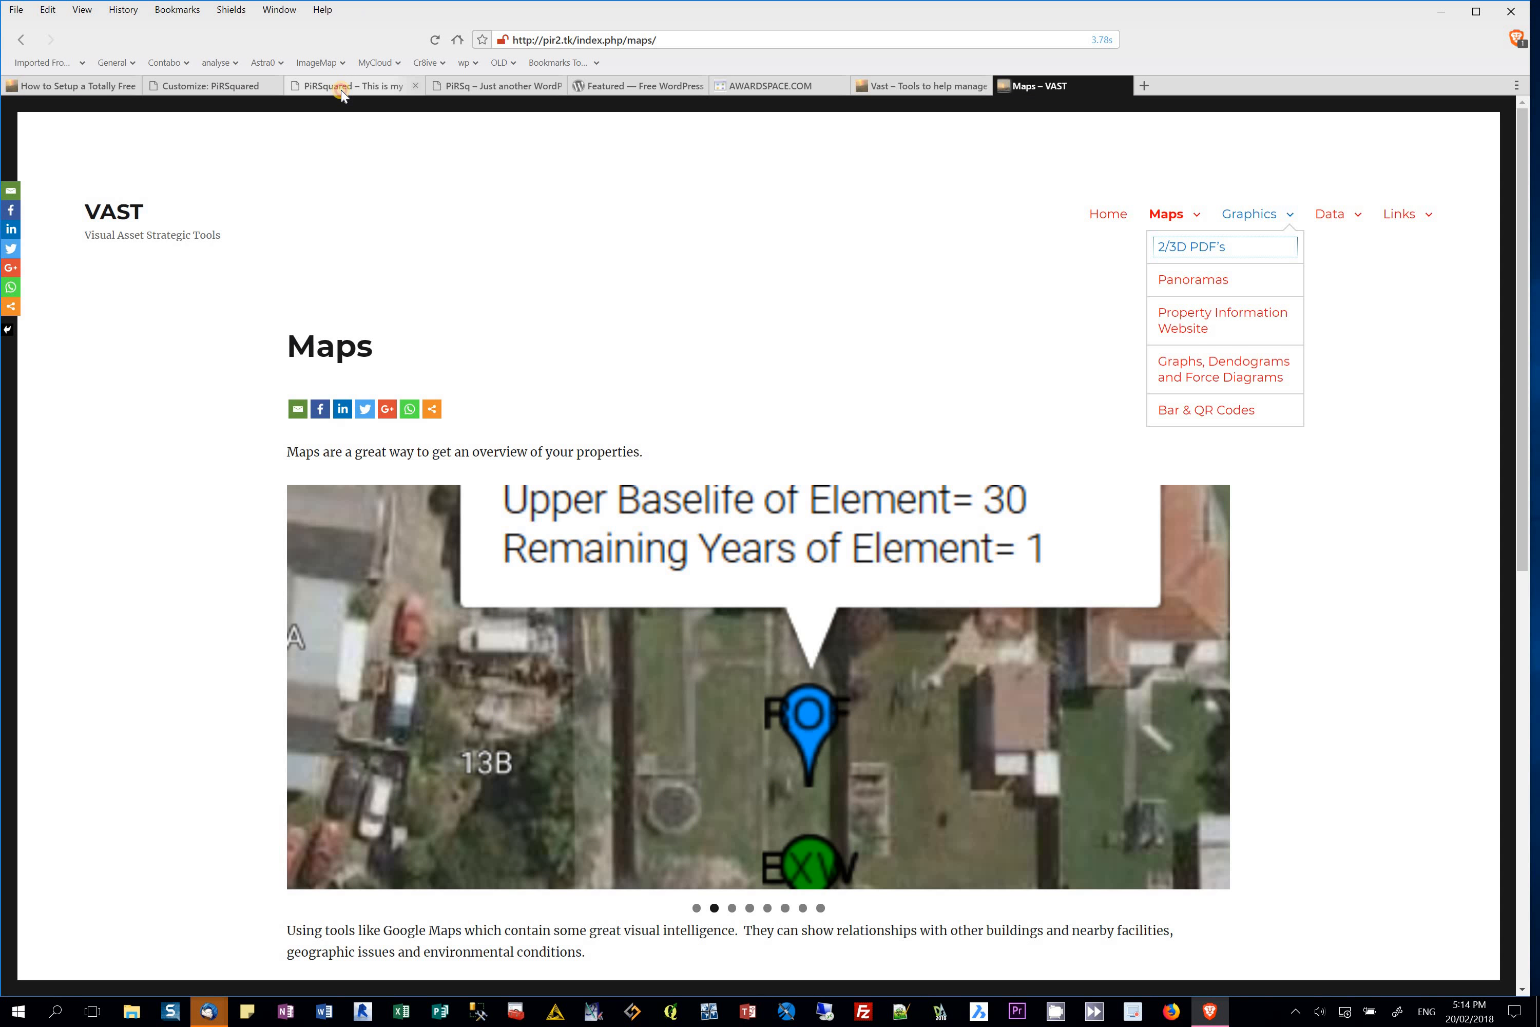
{"action": "left_click", "coordinate": [341, 90]}
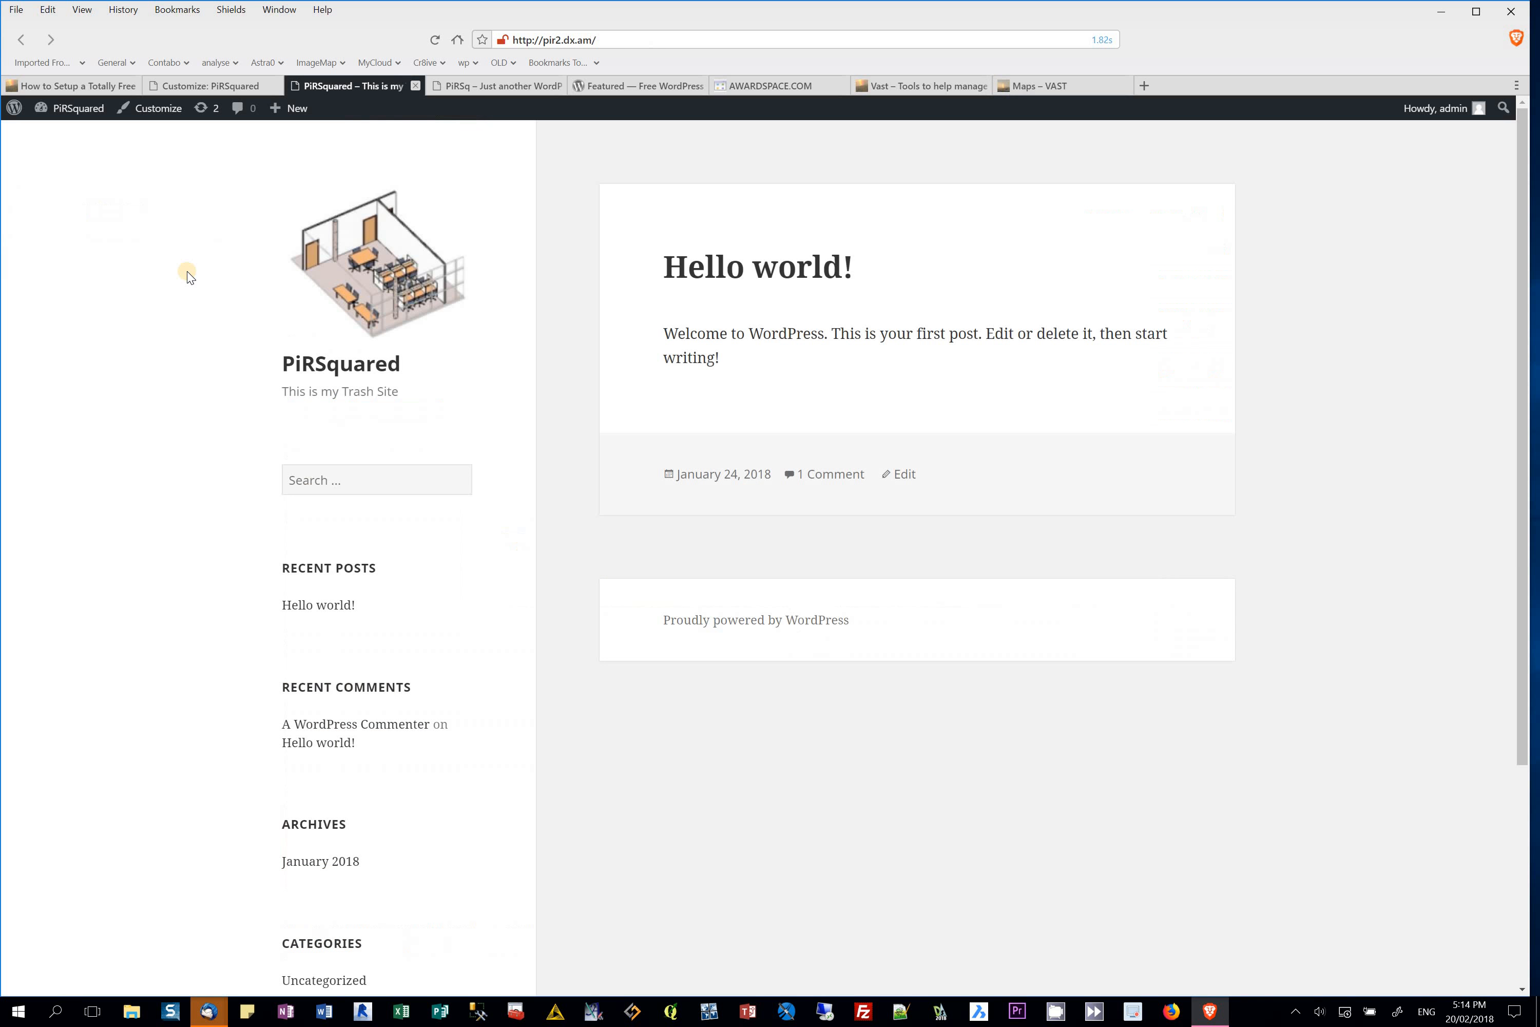
Step: Return to the PiRSquared Customizer's Homepage Settings
{"action": "left_click", "coordinate": [467, 88]}
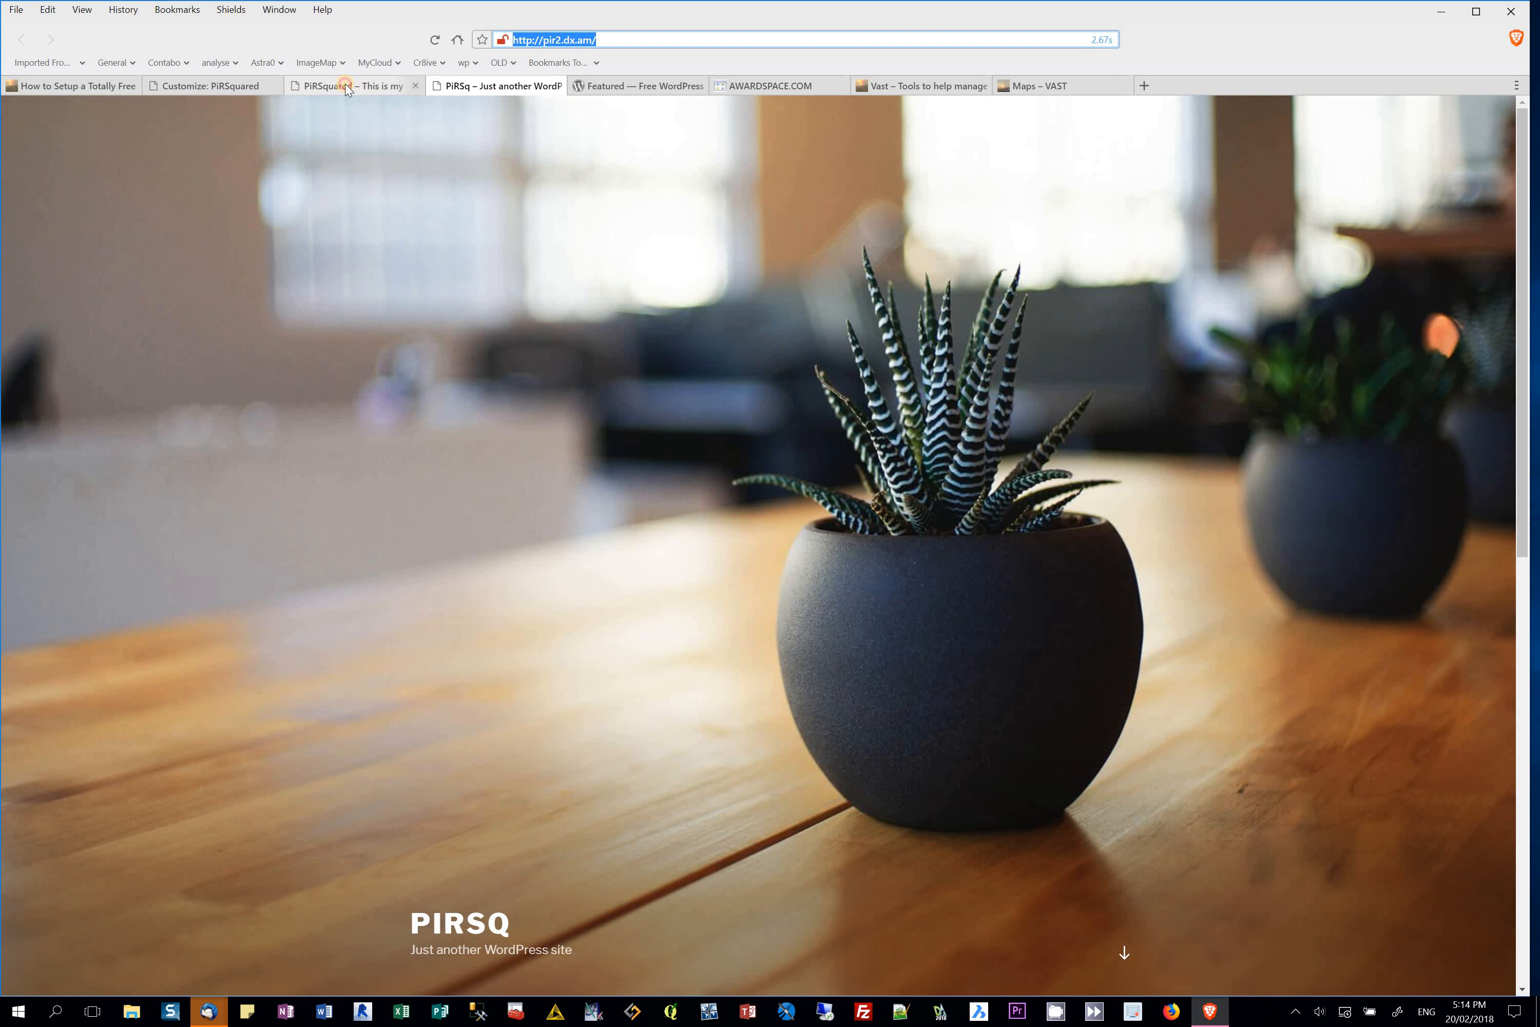
{"action": "left_click", "coordinate": [345, 85]}
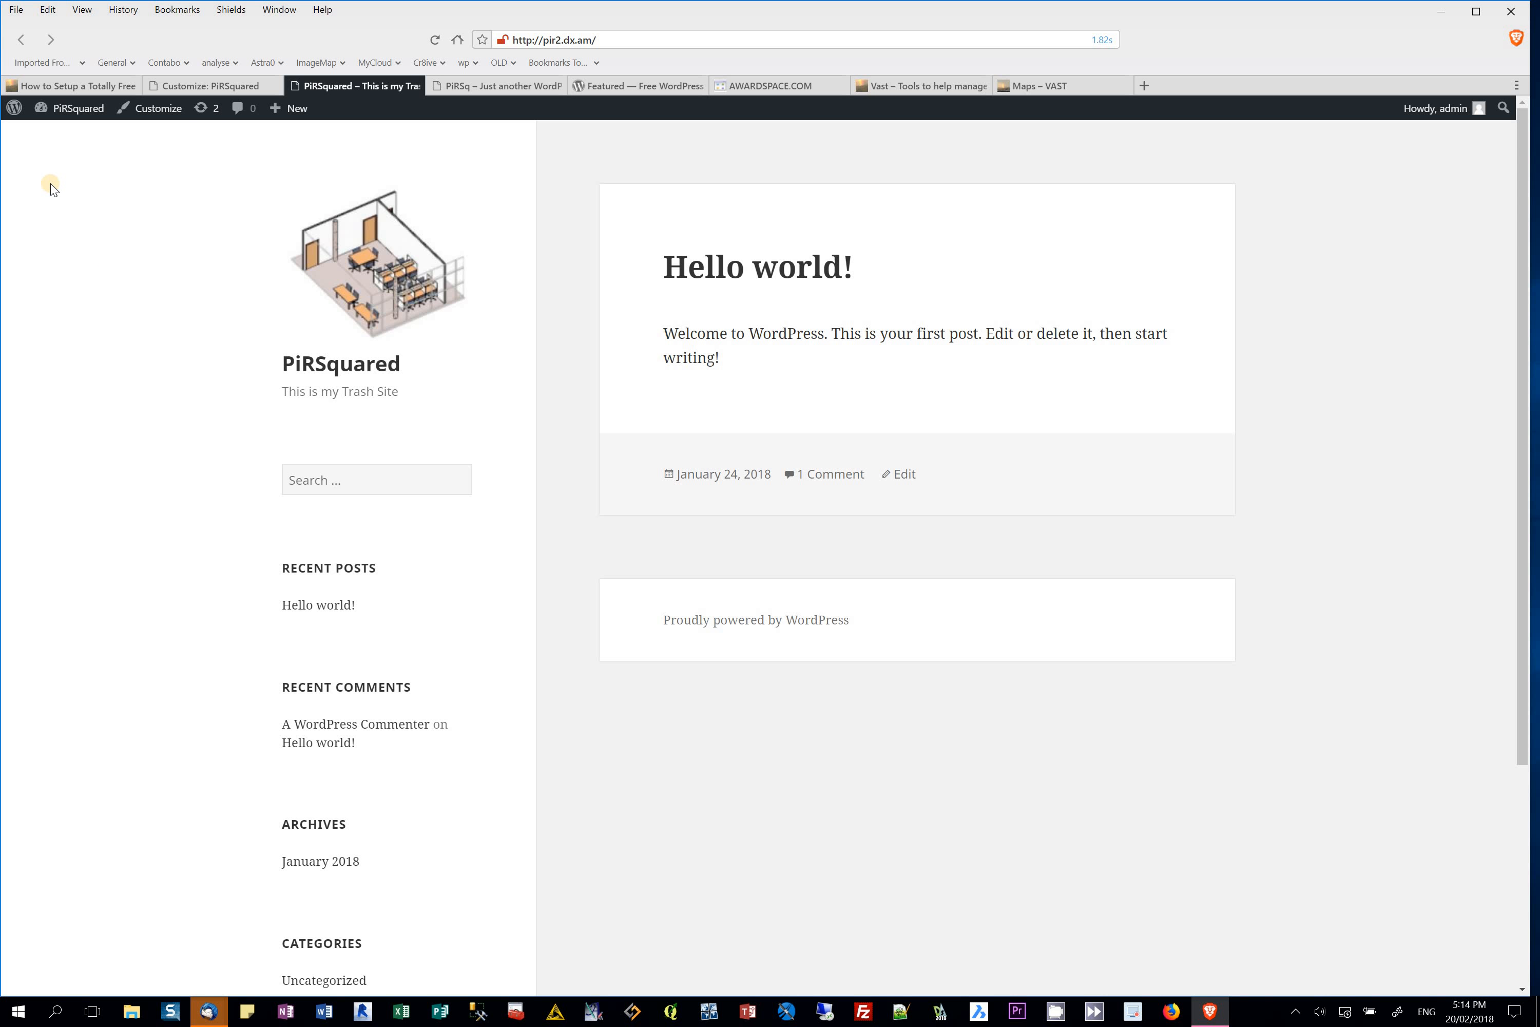
{"action": "left_click", "coordinate": [197, 87]}
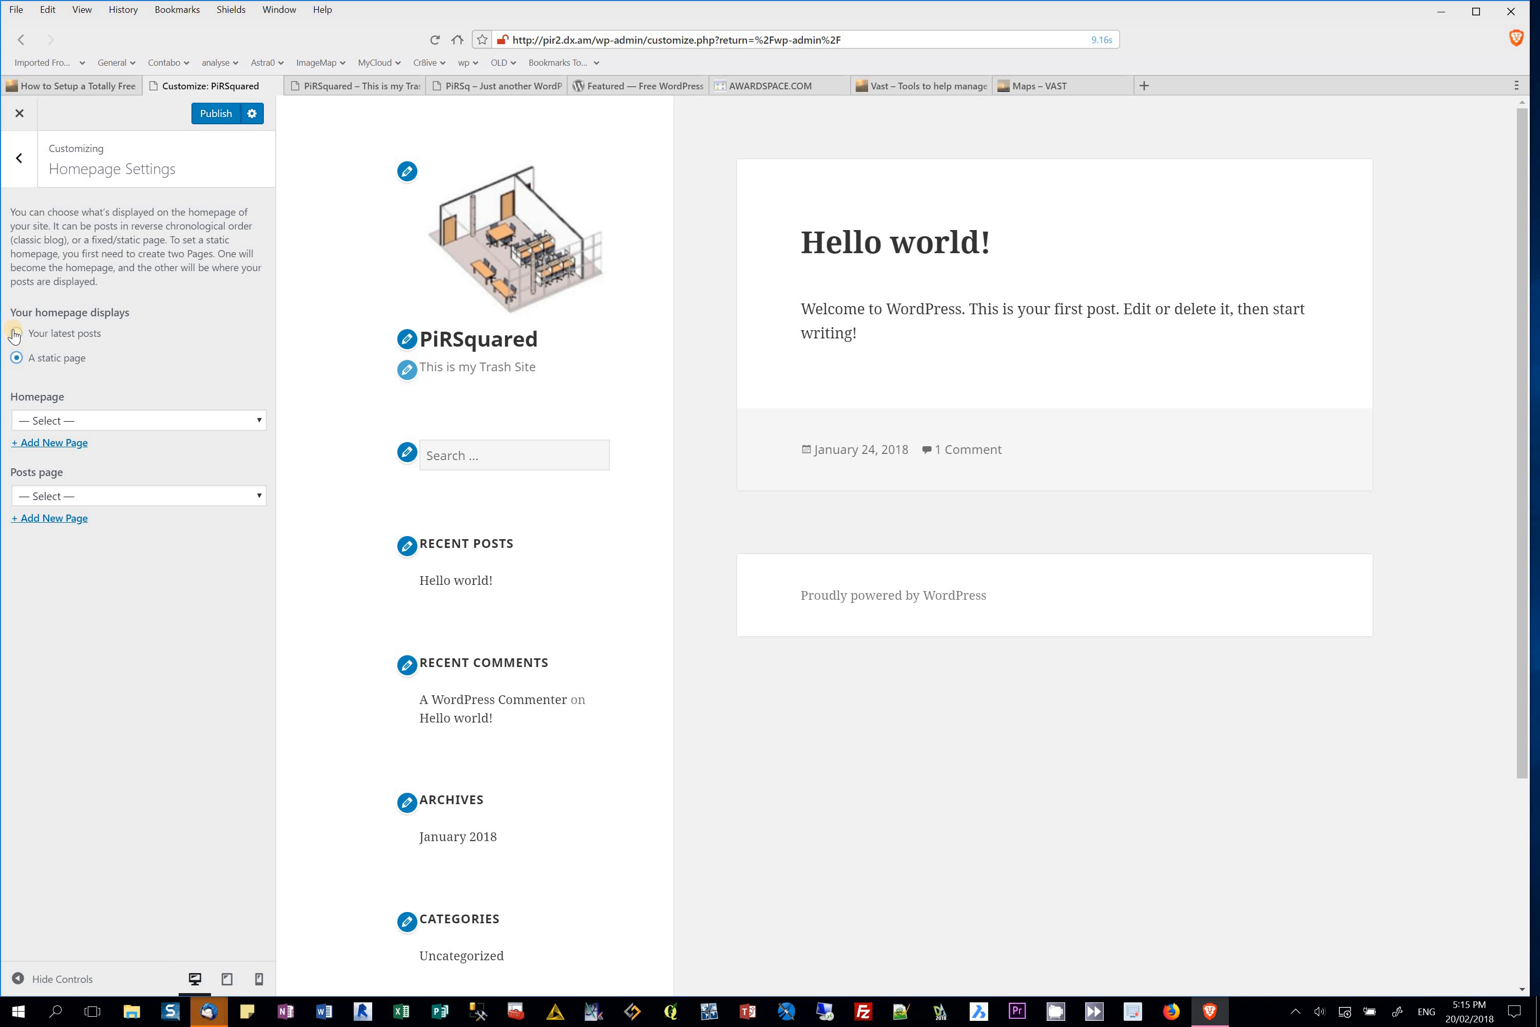
Step: Make Sample Page the static homepage, leave Posts page at '— Select —', and publish
{"action": "left_click", "coordinate": [258, 420]}
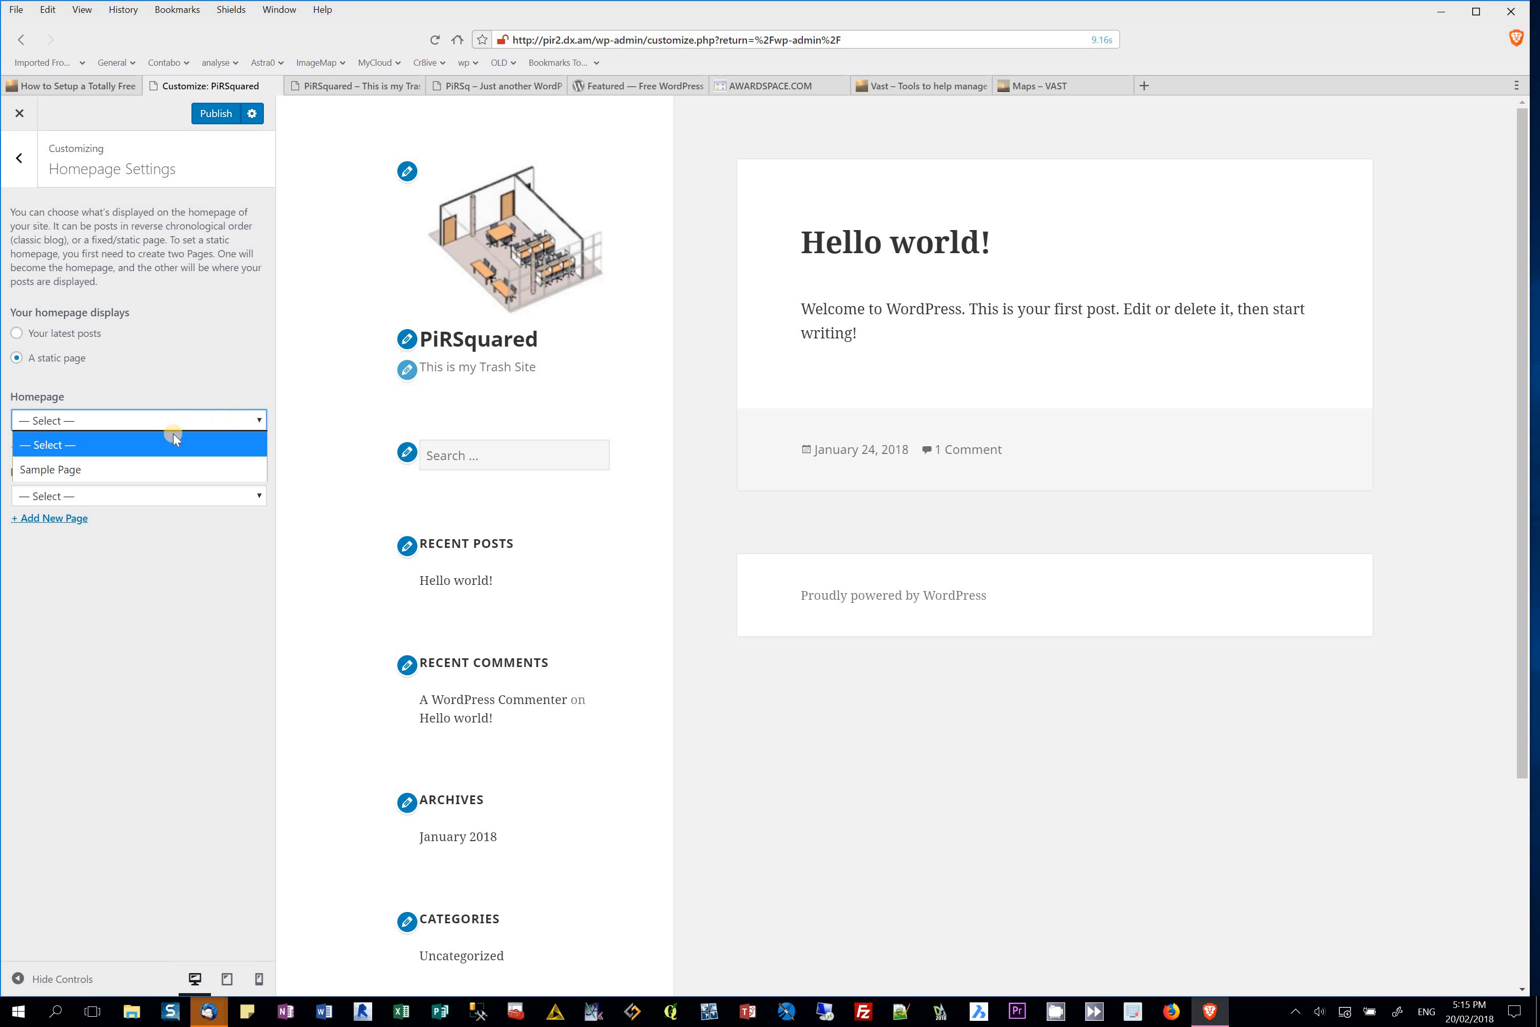
{"action": "left_click", "coordinate": [93, 469]}
{"action": "left_click", "coordinate": [257, 494]}
{"action": "left_click", "coordinate": [89, 545]}
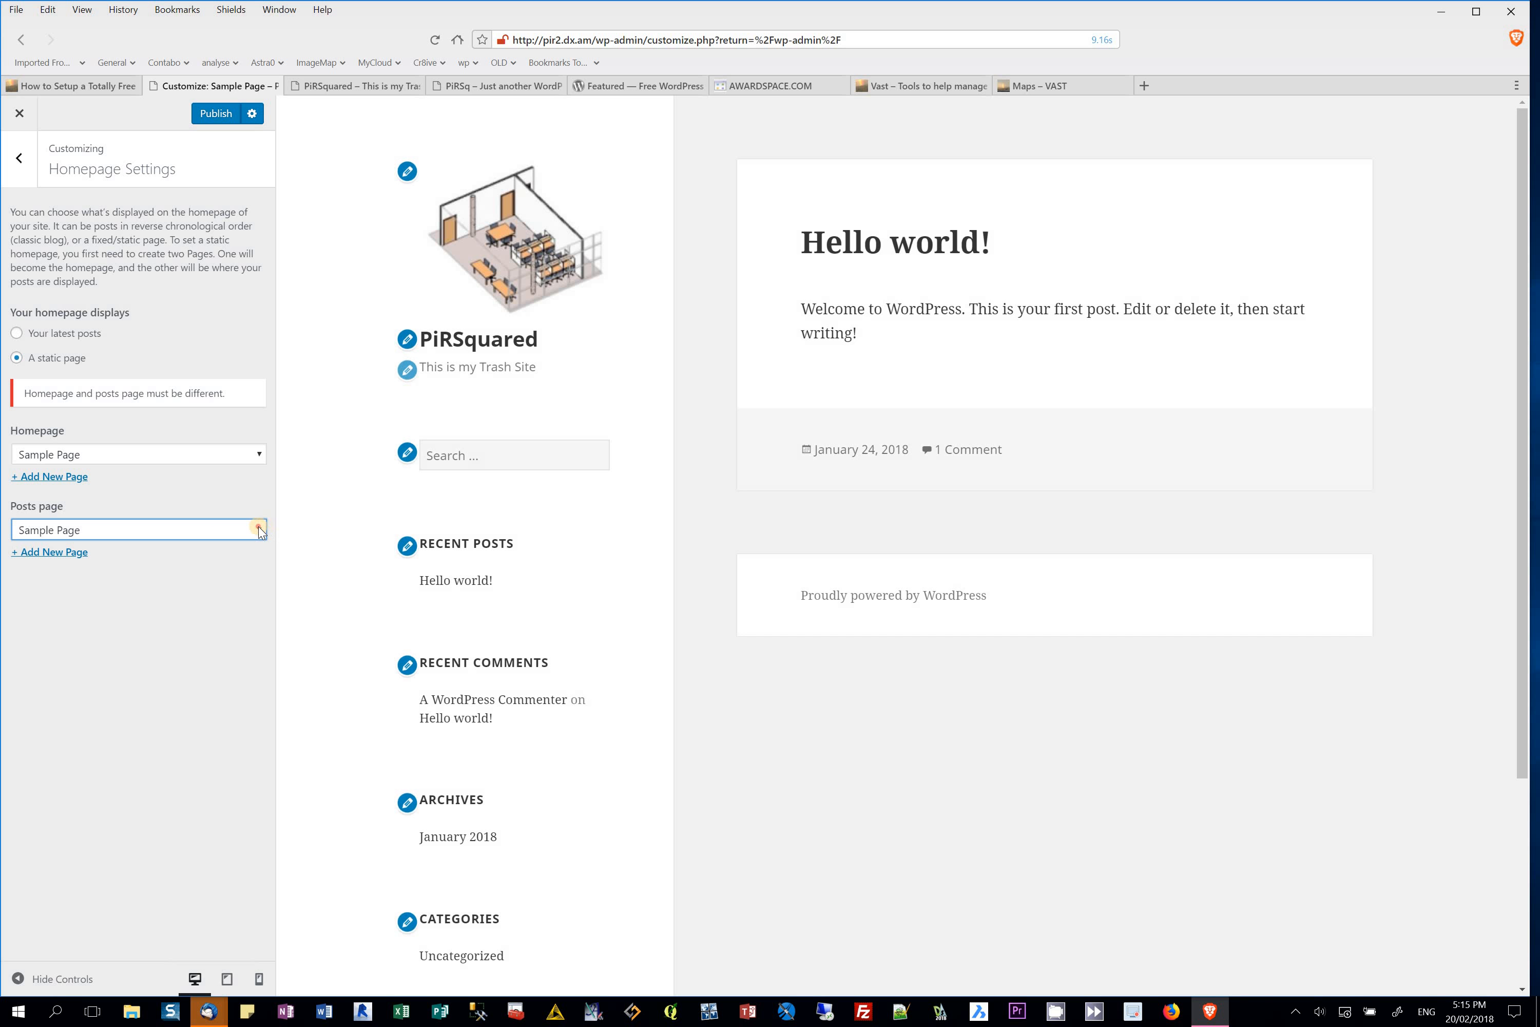
{"action": "left_click", "coordinate": [255, 529]}
{"action": "left_click", "coordinate": [144, 561]}
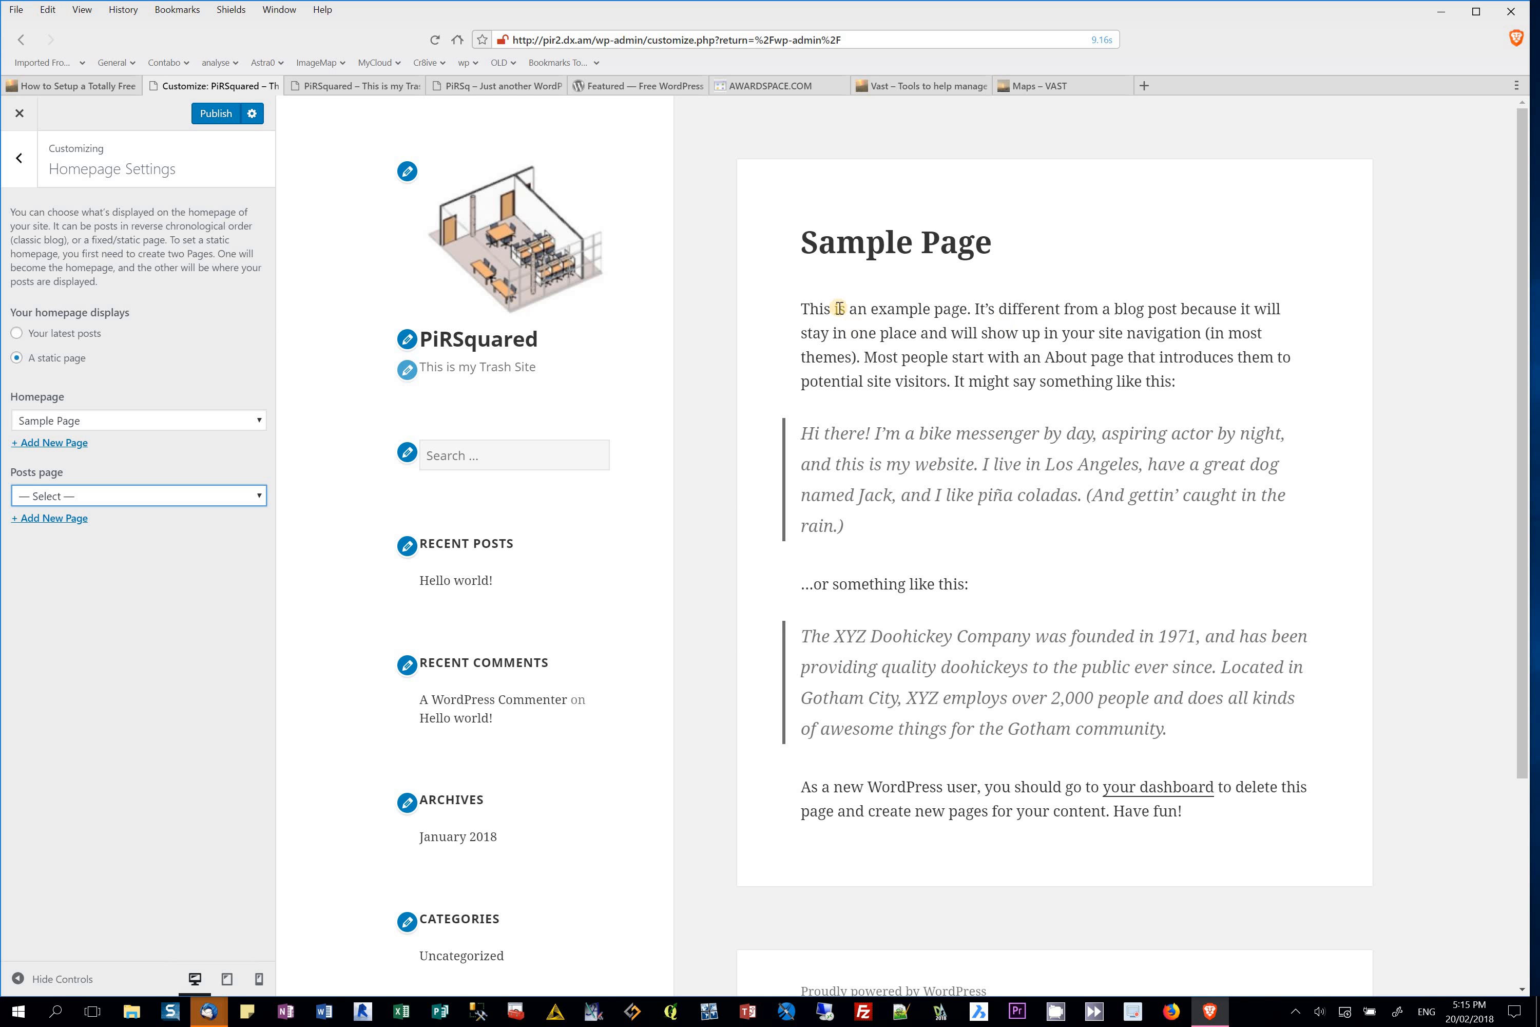
{"action": "left_click", "coordinate": [216, 114]}
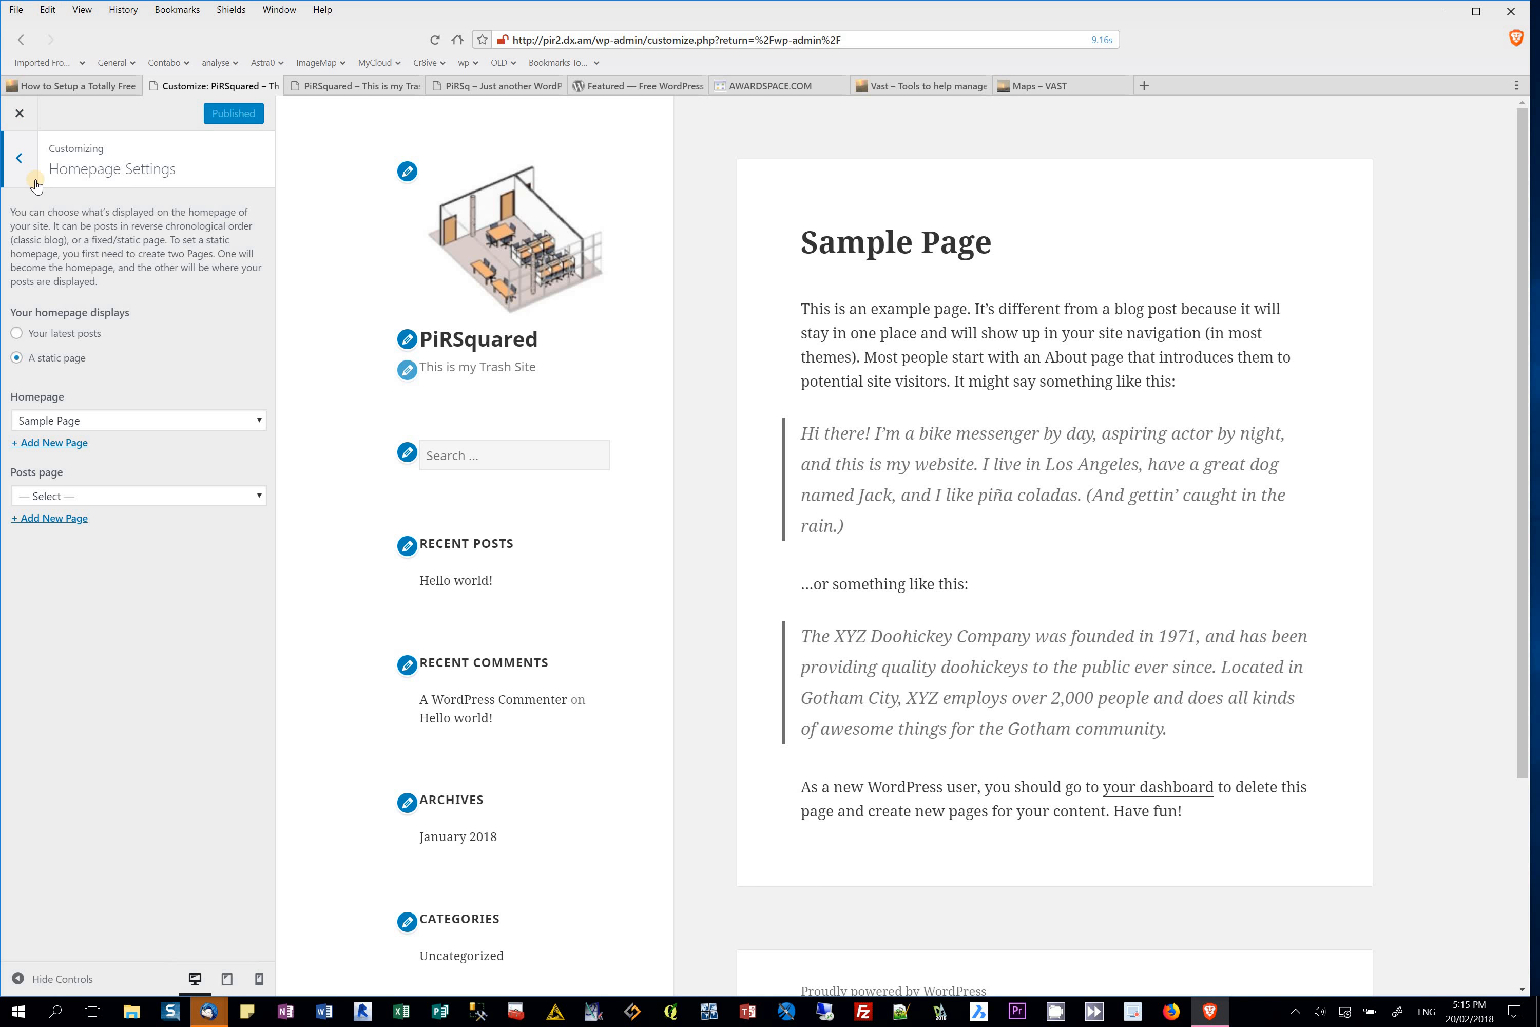
Step: Delete the Hello Dolly plugin from Installed Plugins, then go to Add Plugins
{"action": "left_click", "coordinate": [19, 118]}
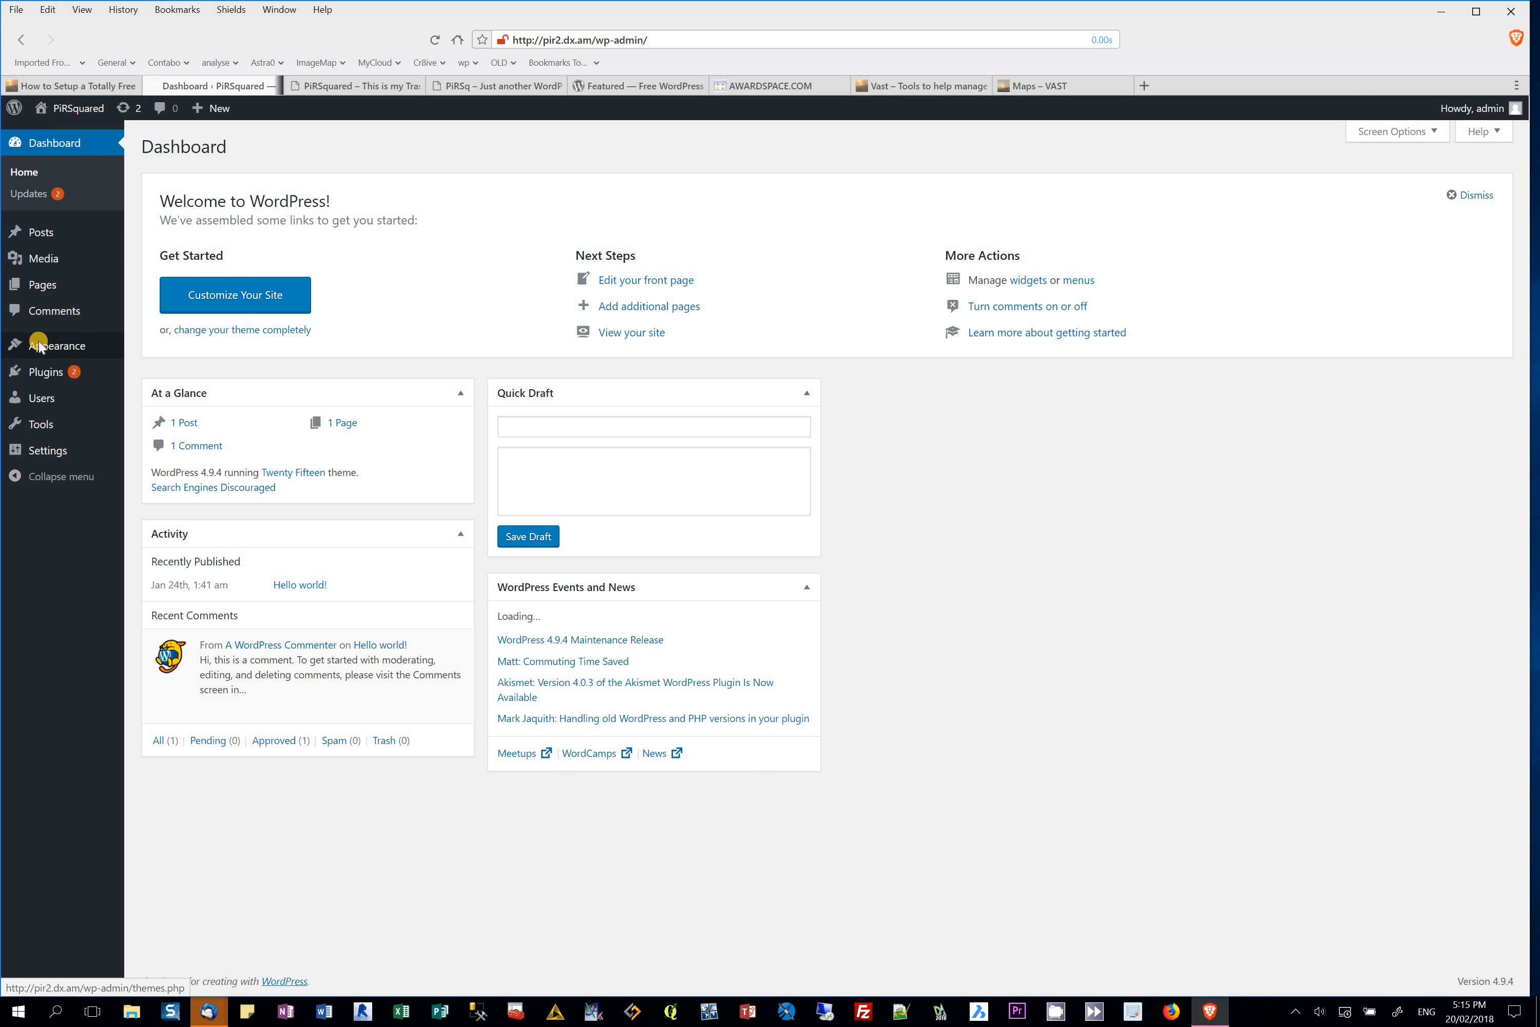
{"action": "mouse_move", "coordinate": [48, 371]}
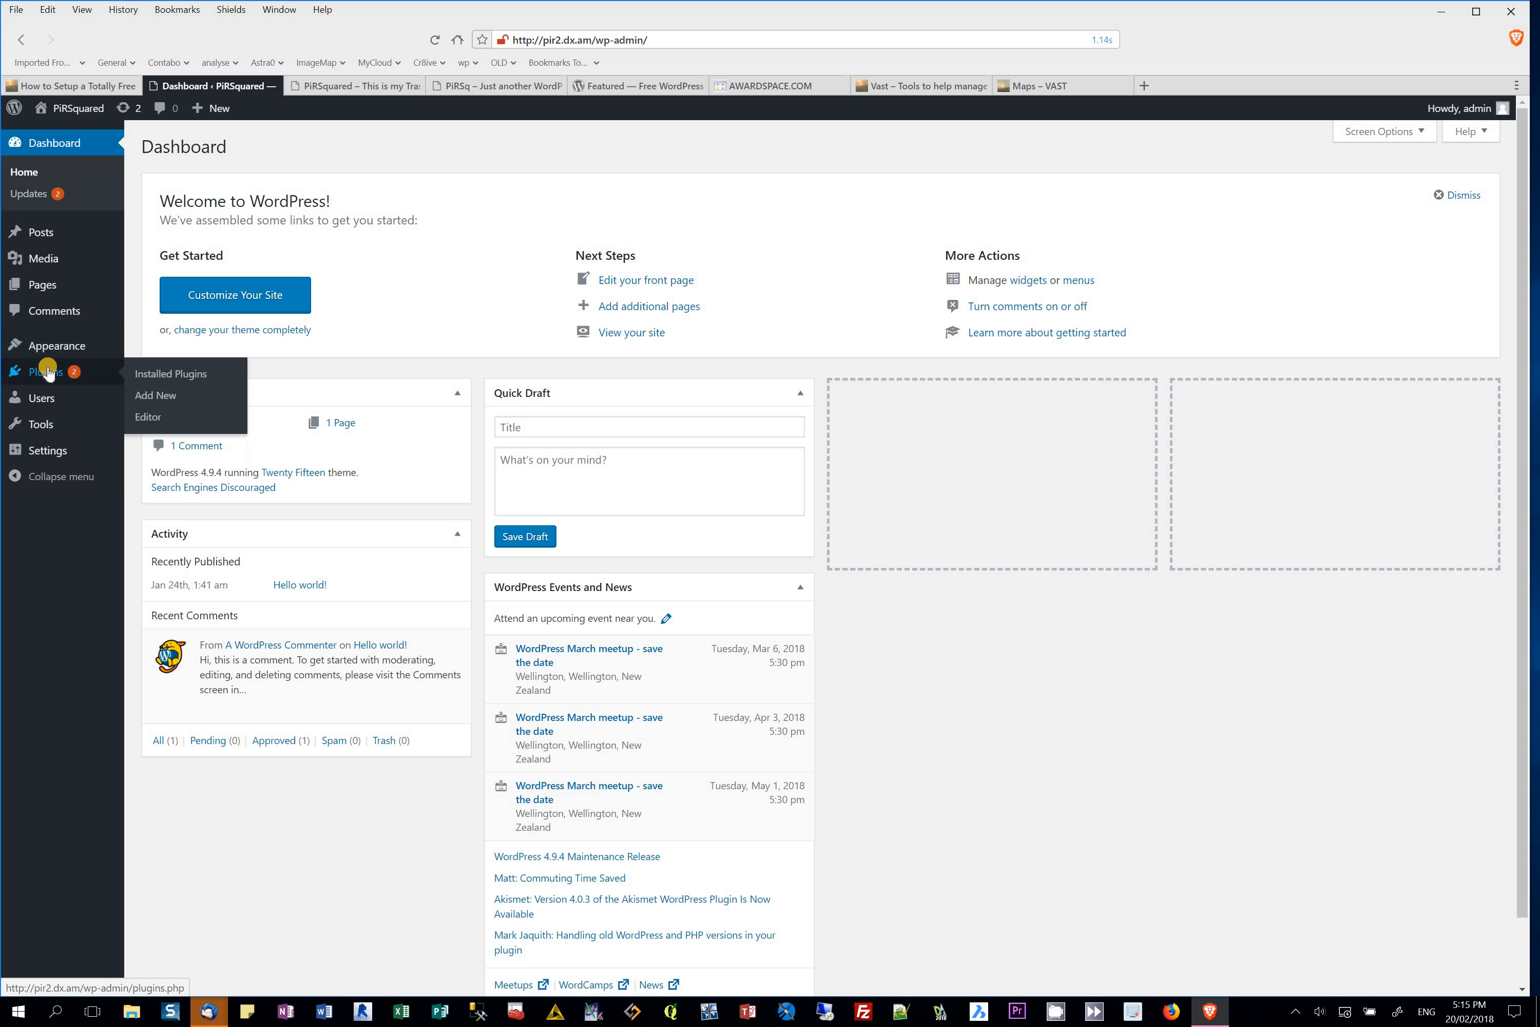
{"action": "left_click", "coordinate": [158, 375]}
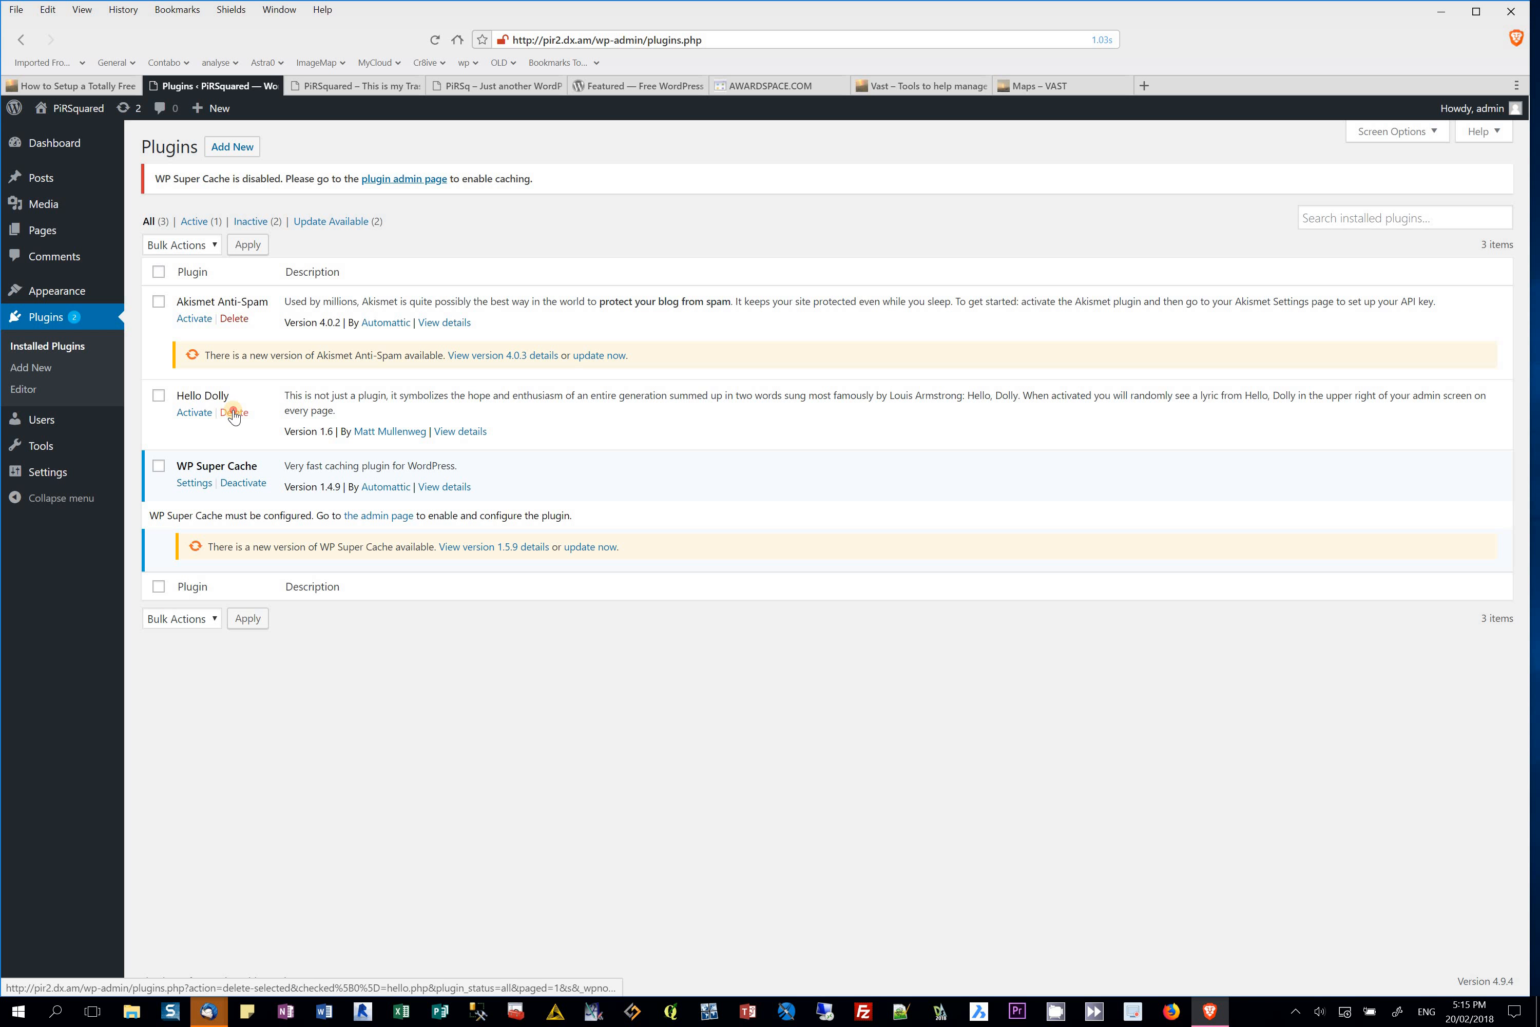
{"action": "left_click", "coordinate": [233, 412]}
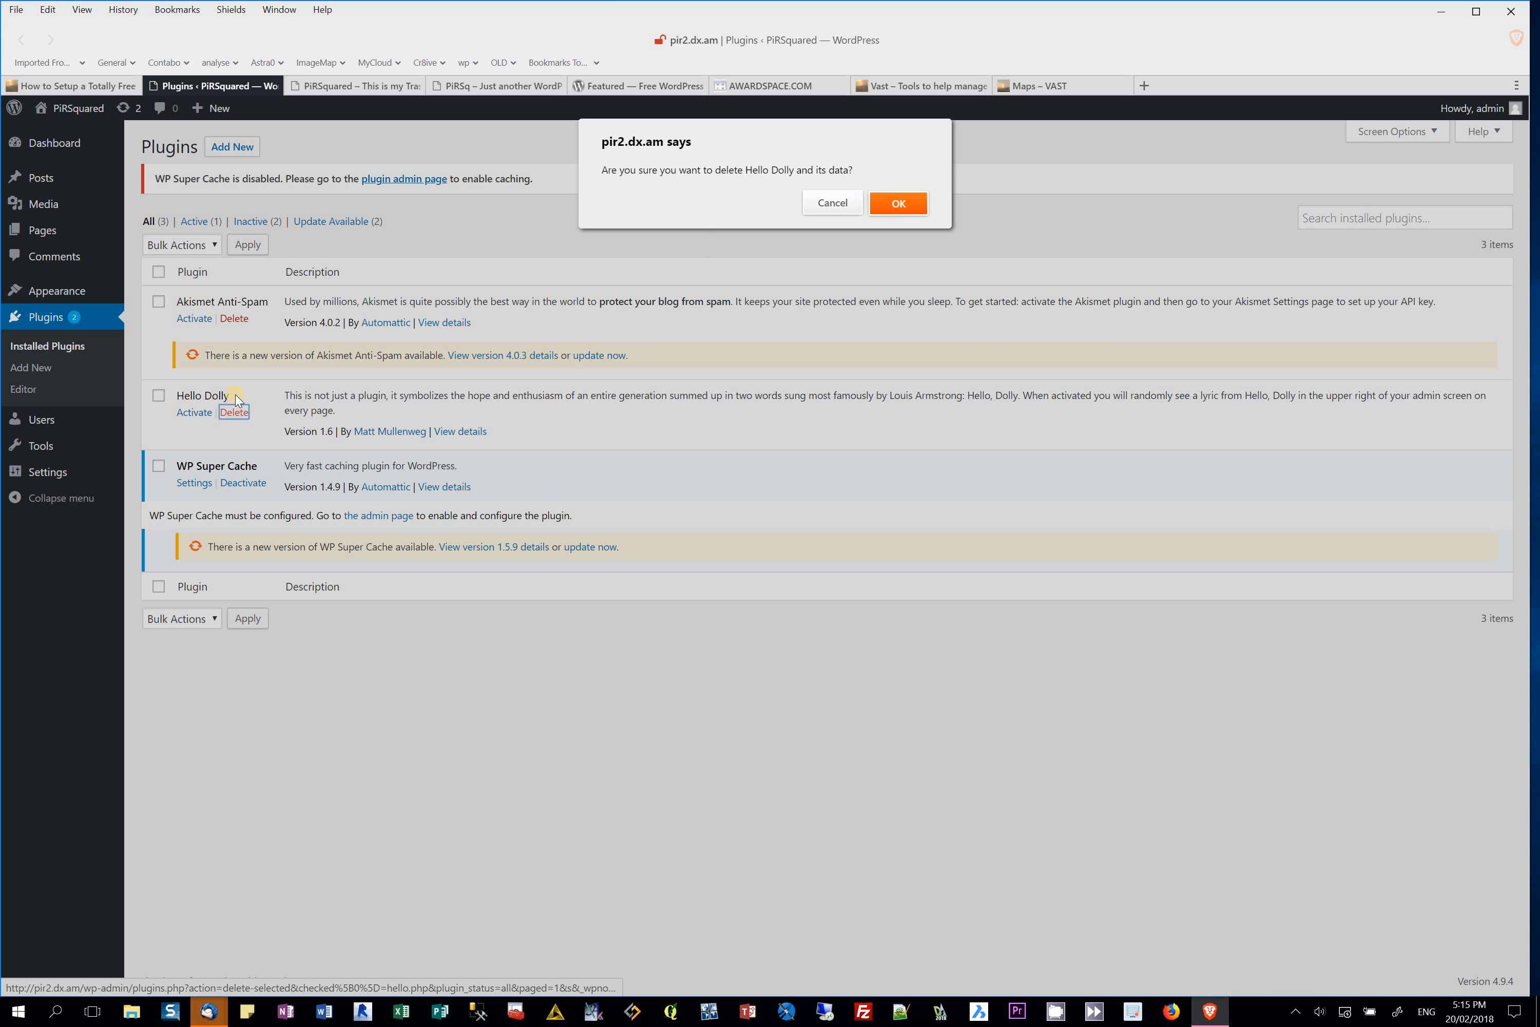
{"action": "left_click", "coordinate": [898, 200]}
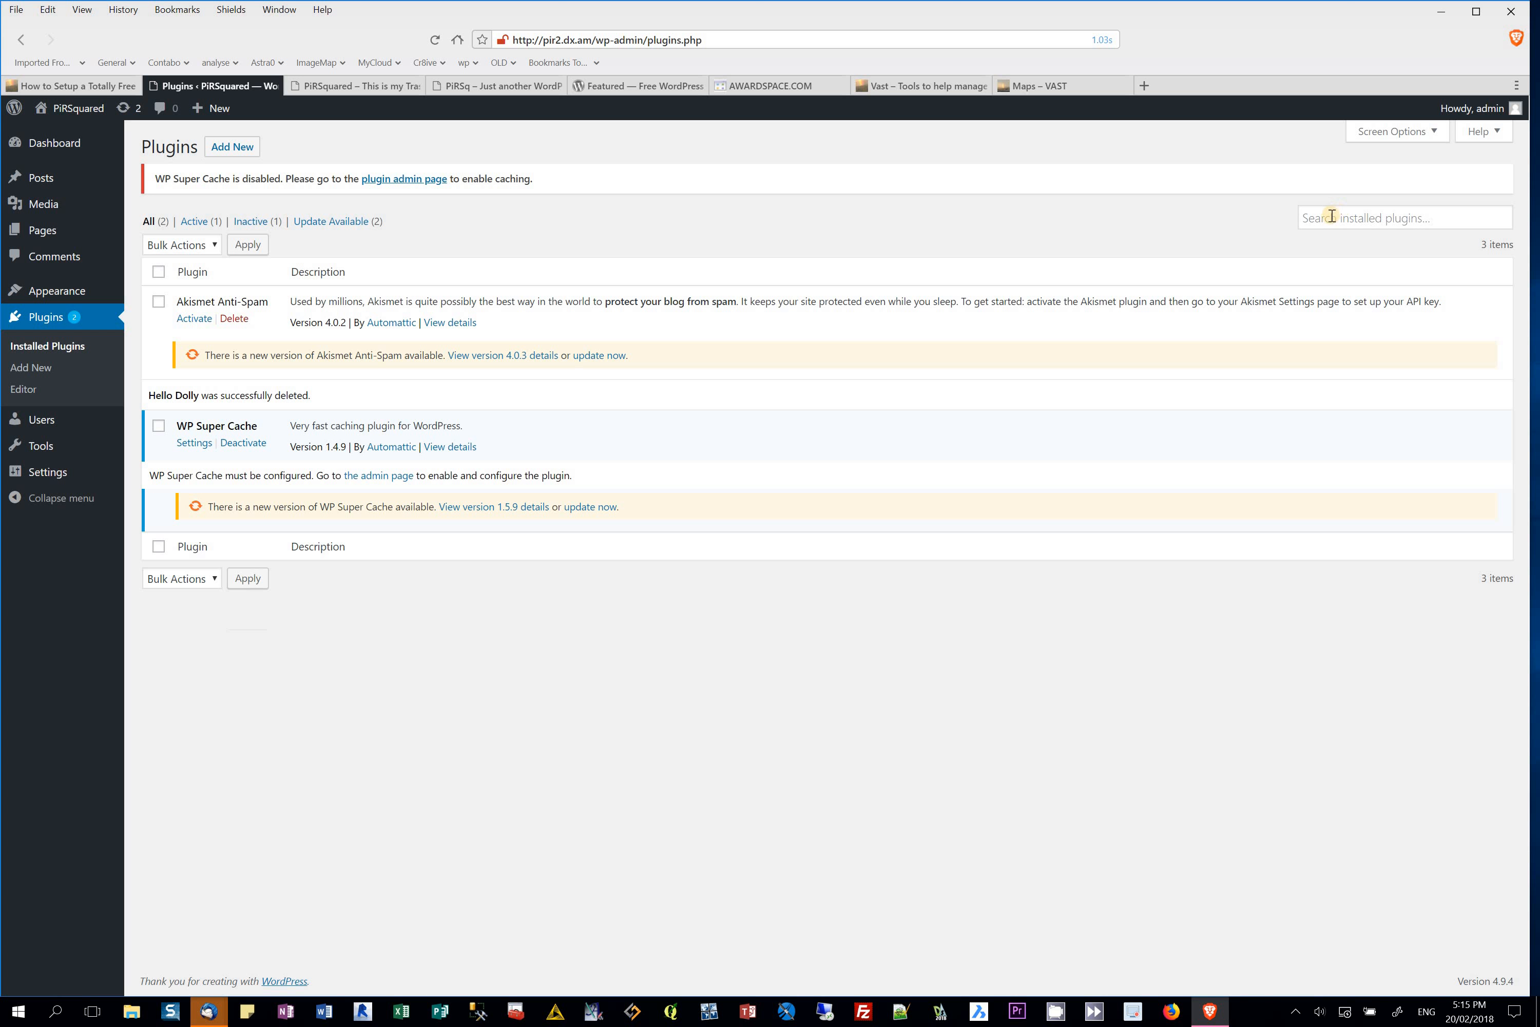
{"action": "left_click", "coordinate": [225, 150]}
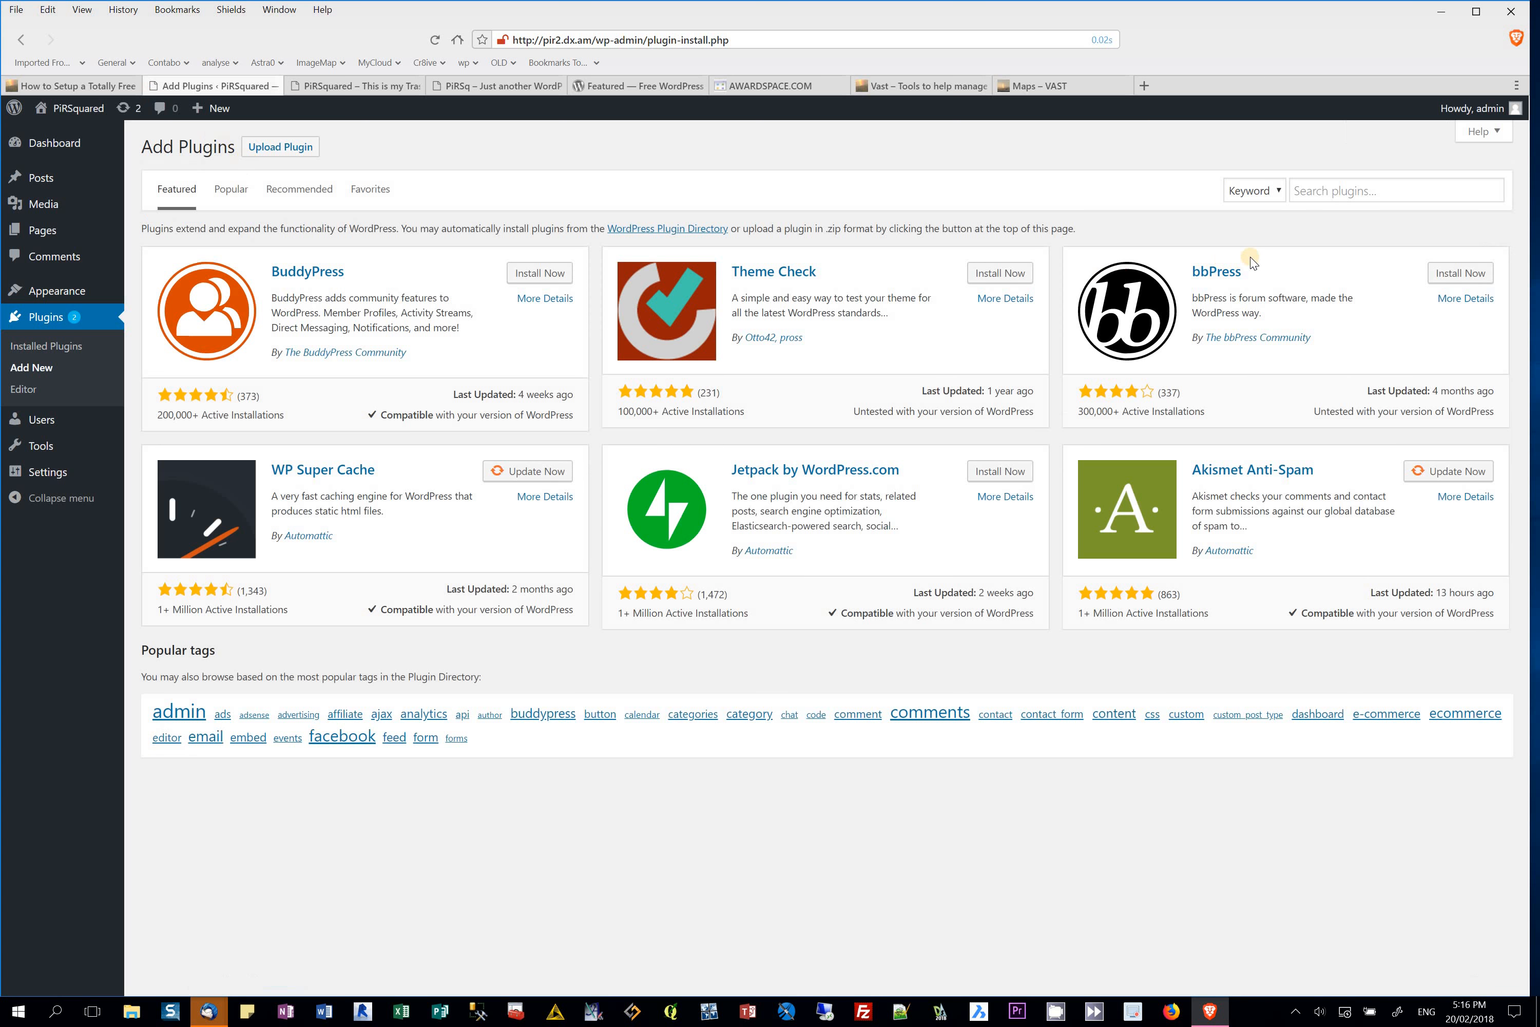
Step: Open Add New on the Plugins page to browse featured plugins such as BuddyPress and Jetpack
{"action": "left_click", "coordinate": [1322, 190]}
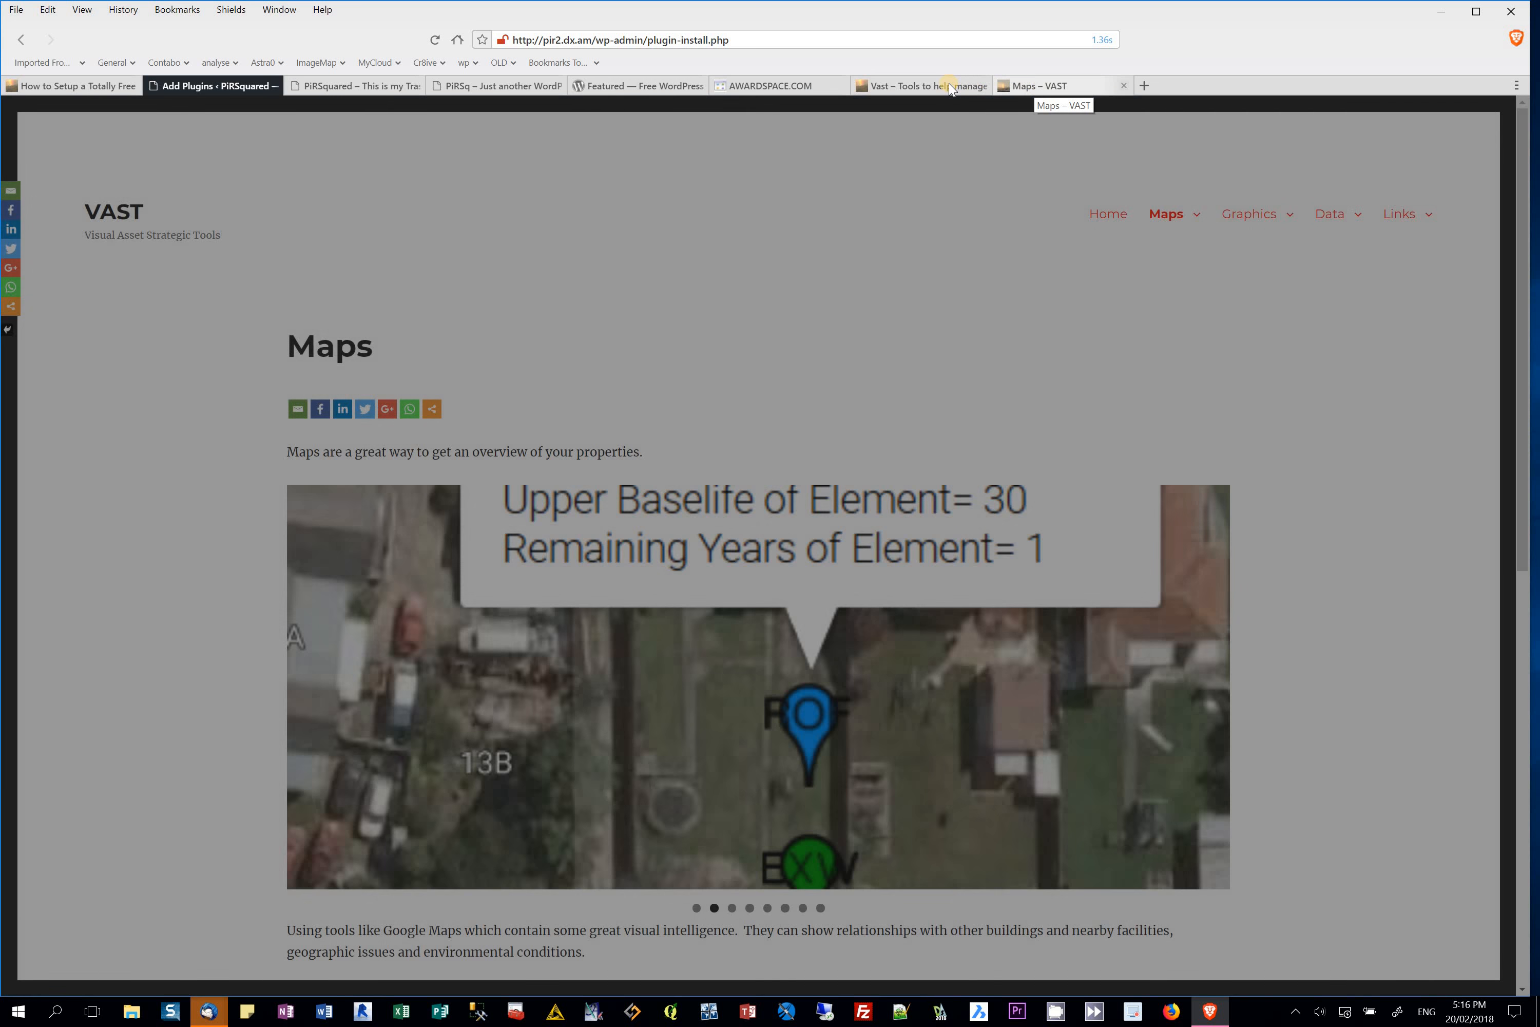
{"action": "mouse_move", "coordinate": [950, 88]}
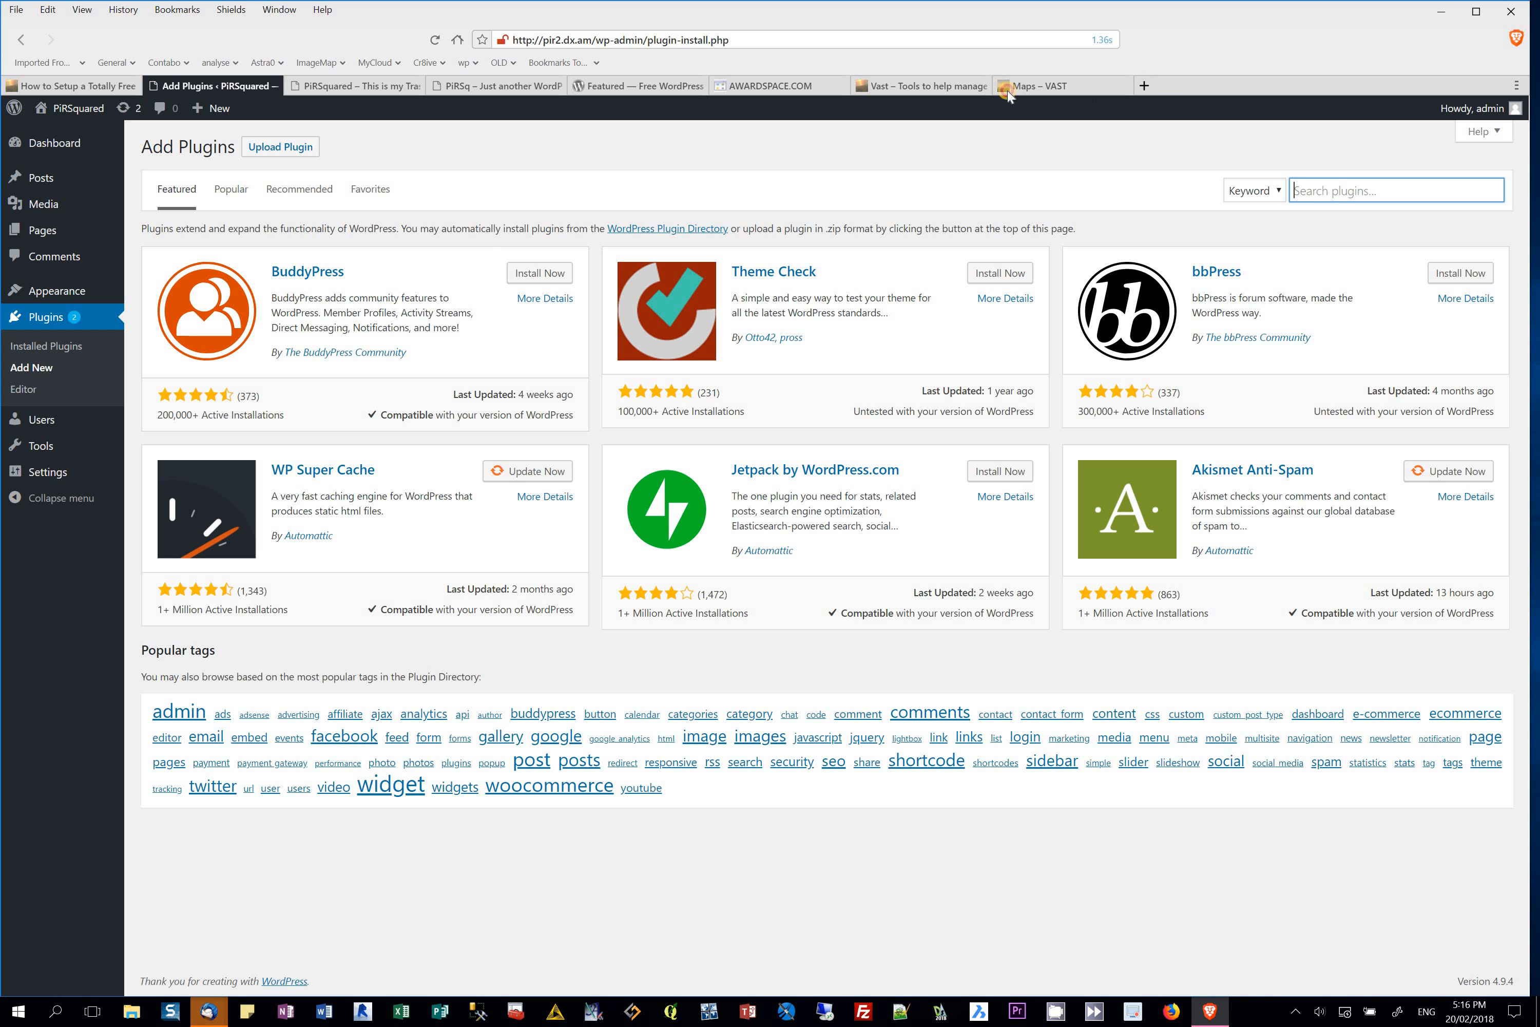
Step: Search DuckDuckGo in a new tab for 'wordpress plugins property'
{"action": "key", "text": "ctrl+t"}
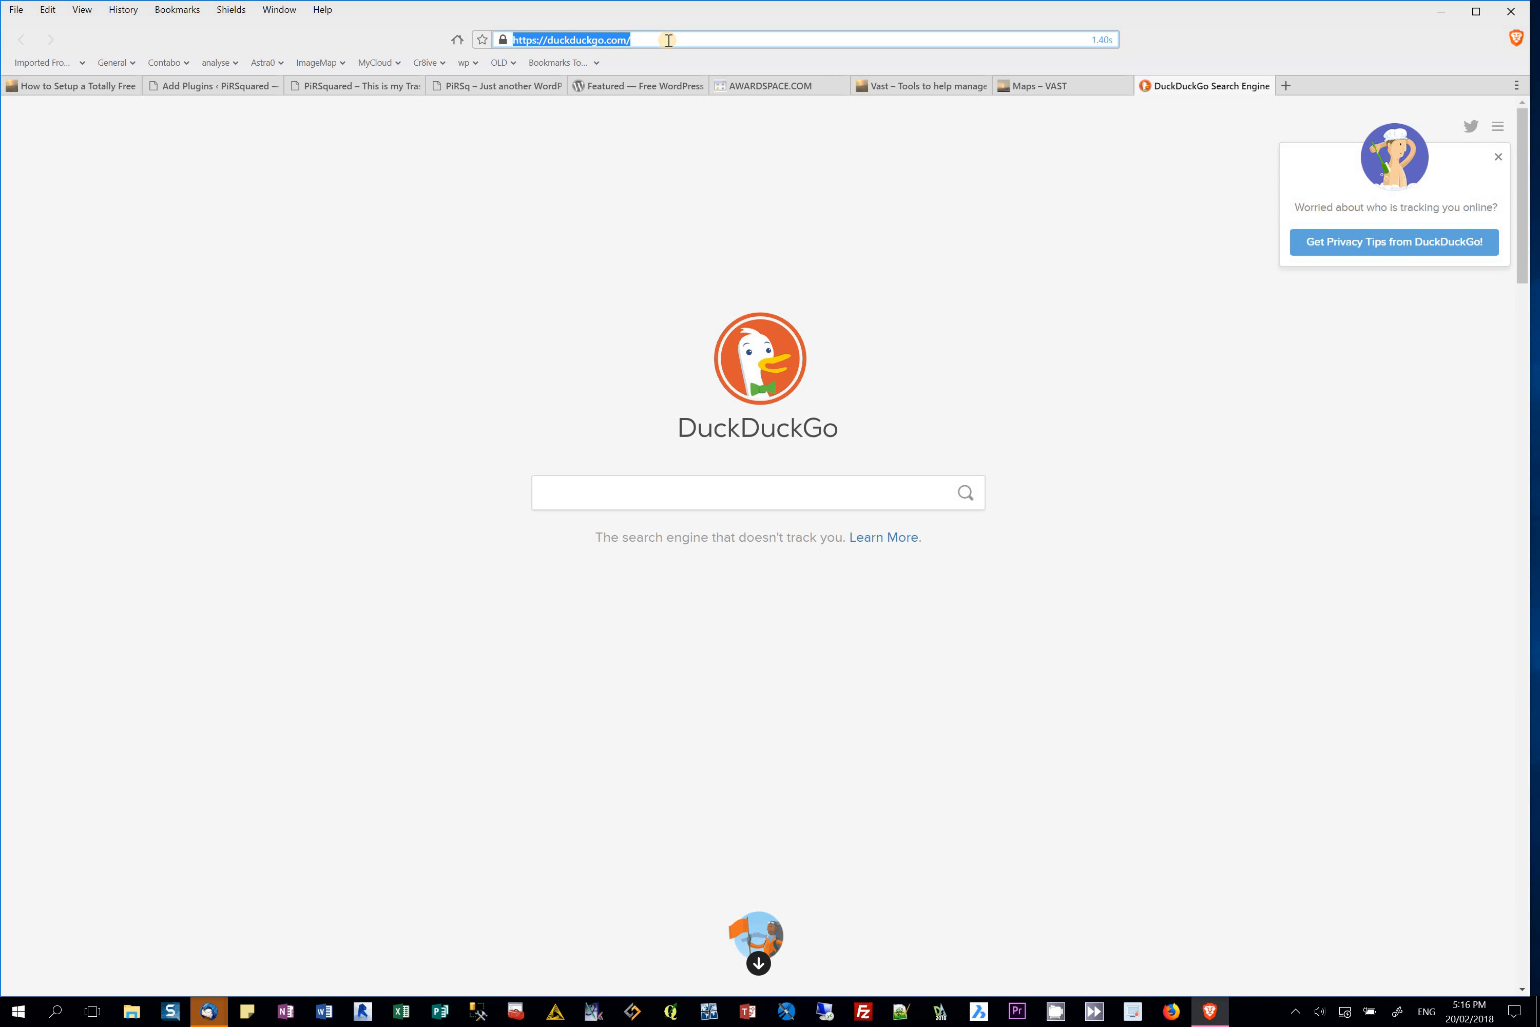
{"action": "type", "text": "wordpr"}
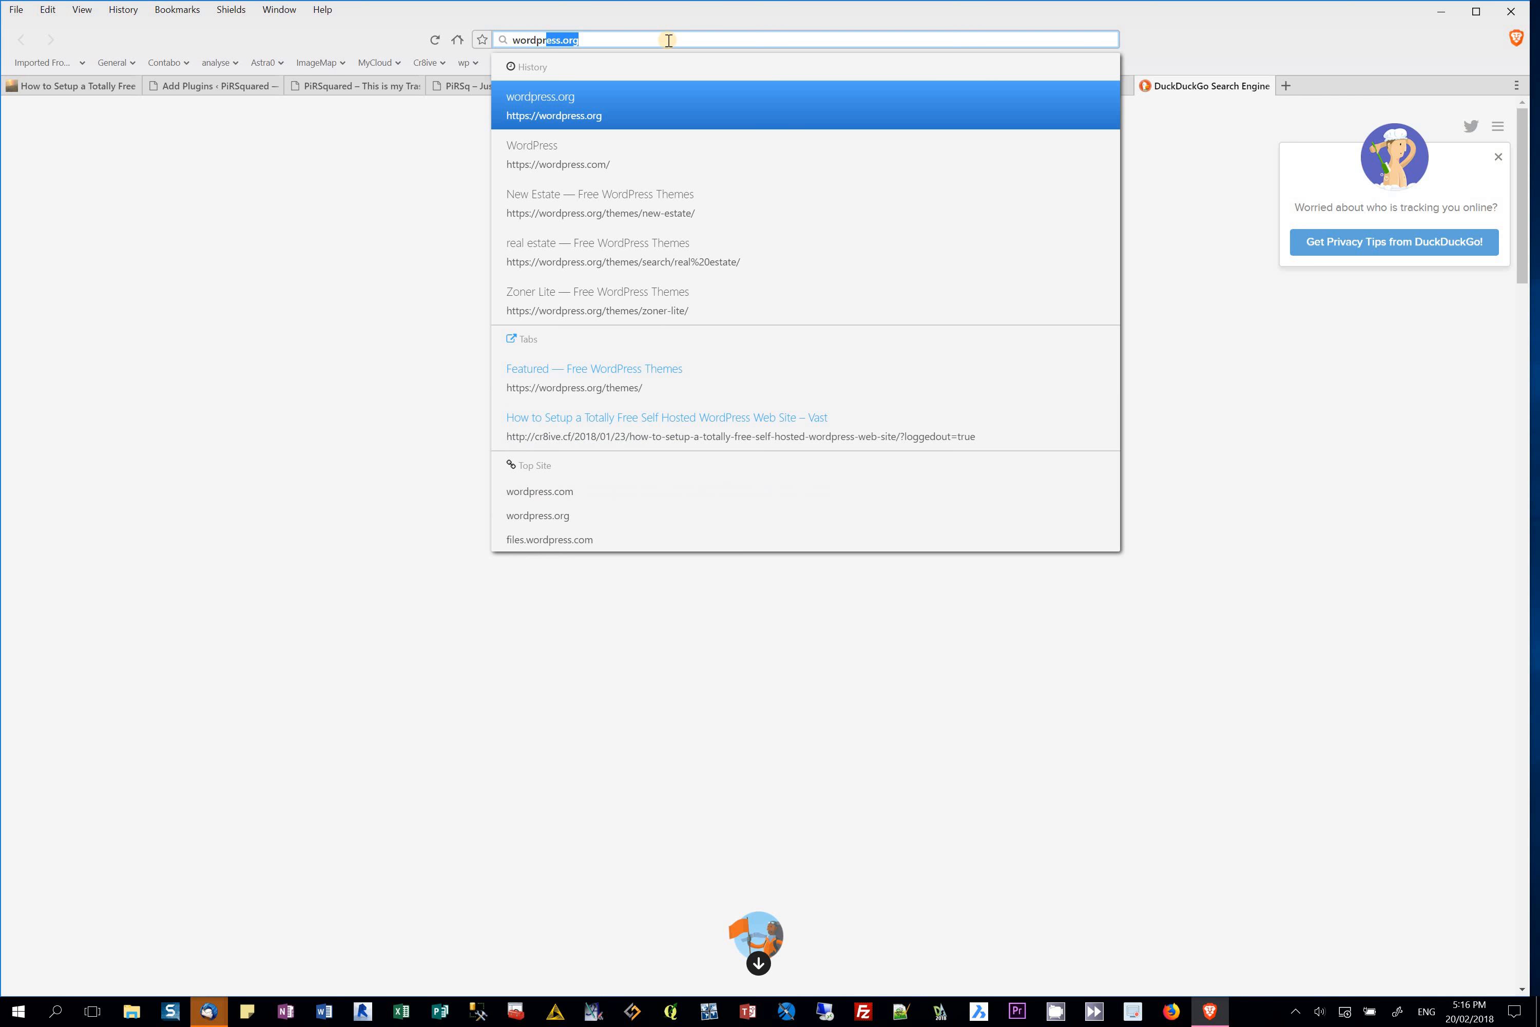
{"action": "type", "text": "ess plu"}
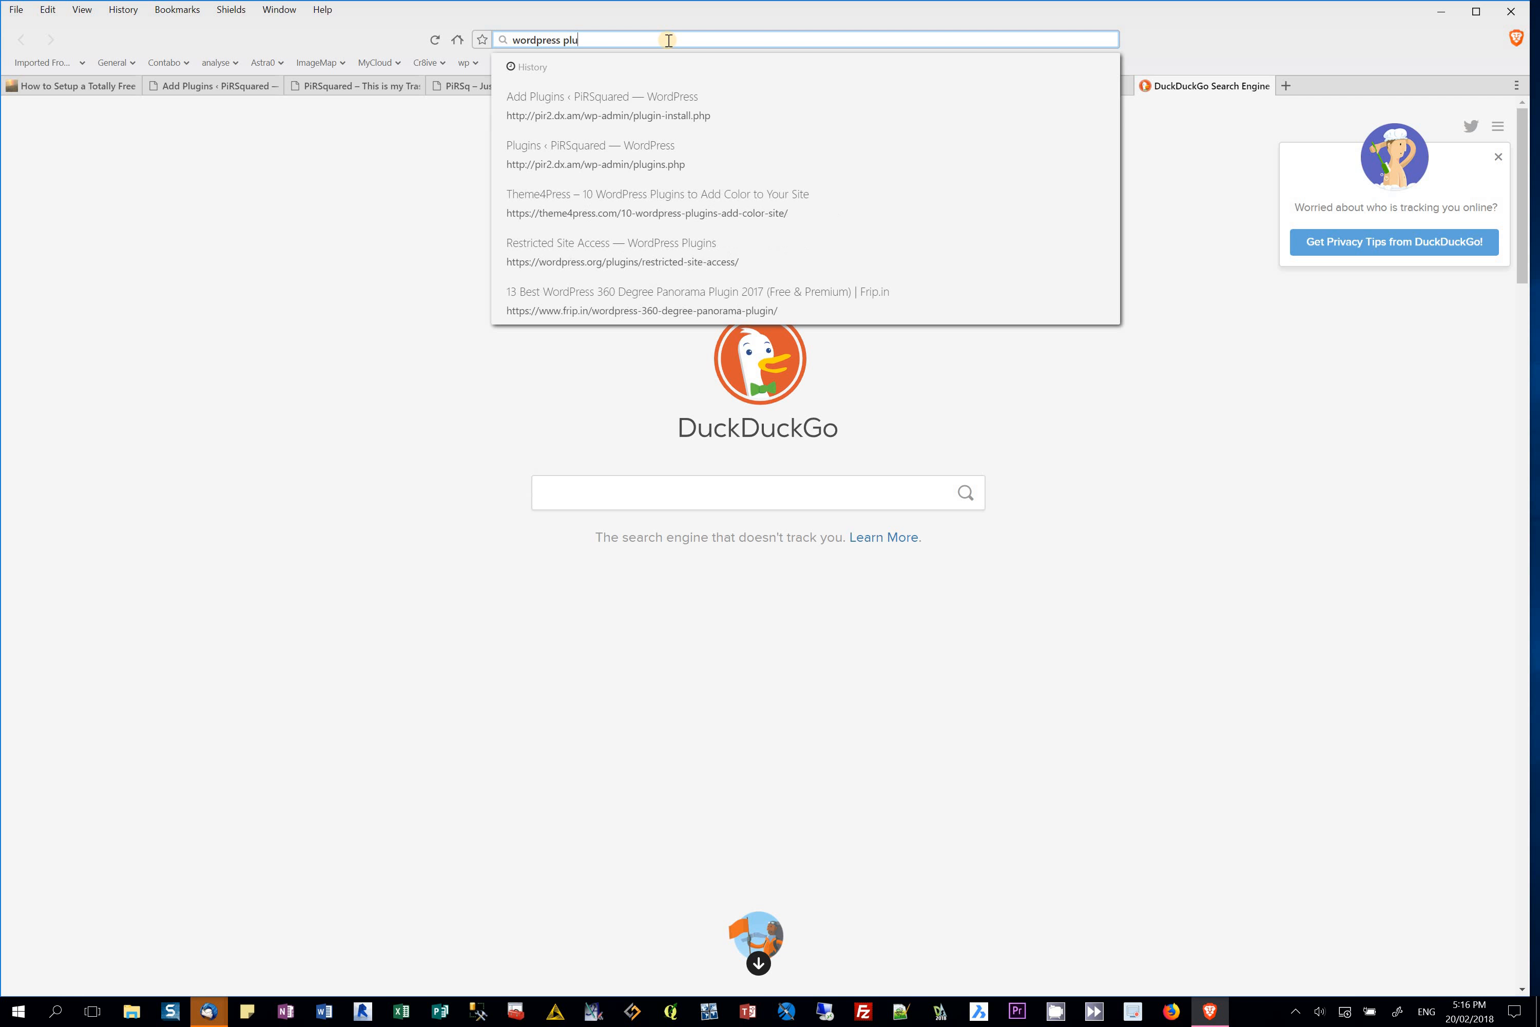
{"action": "type", "text": "gins c"}
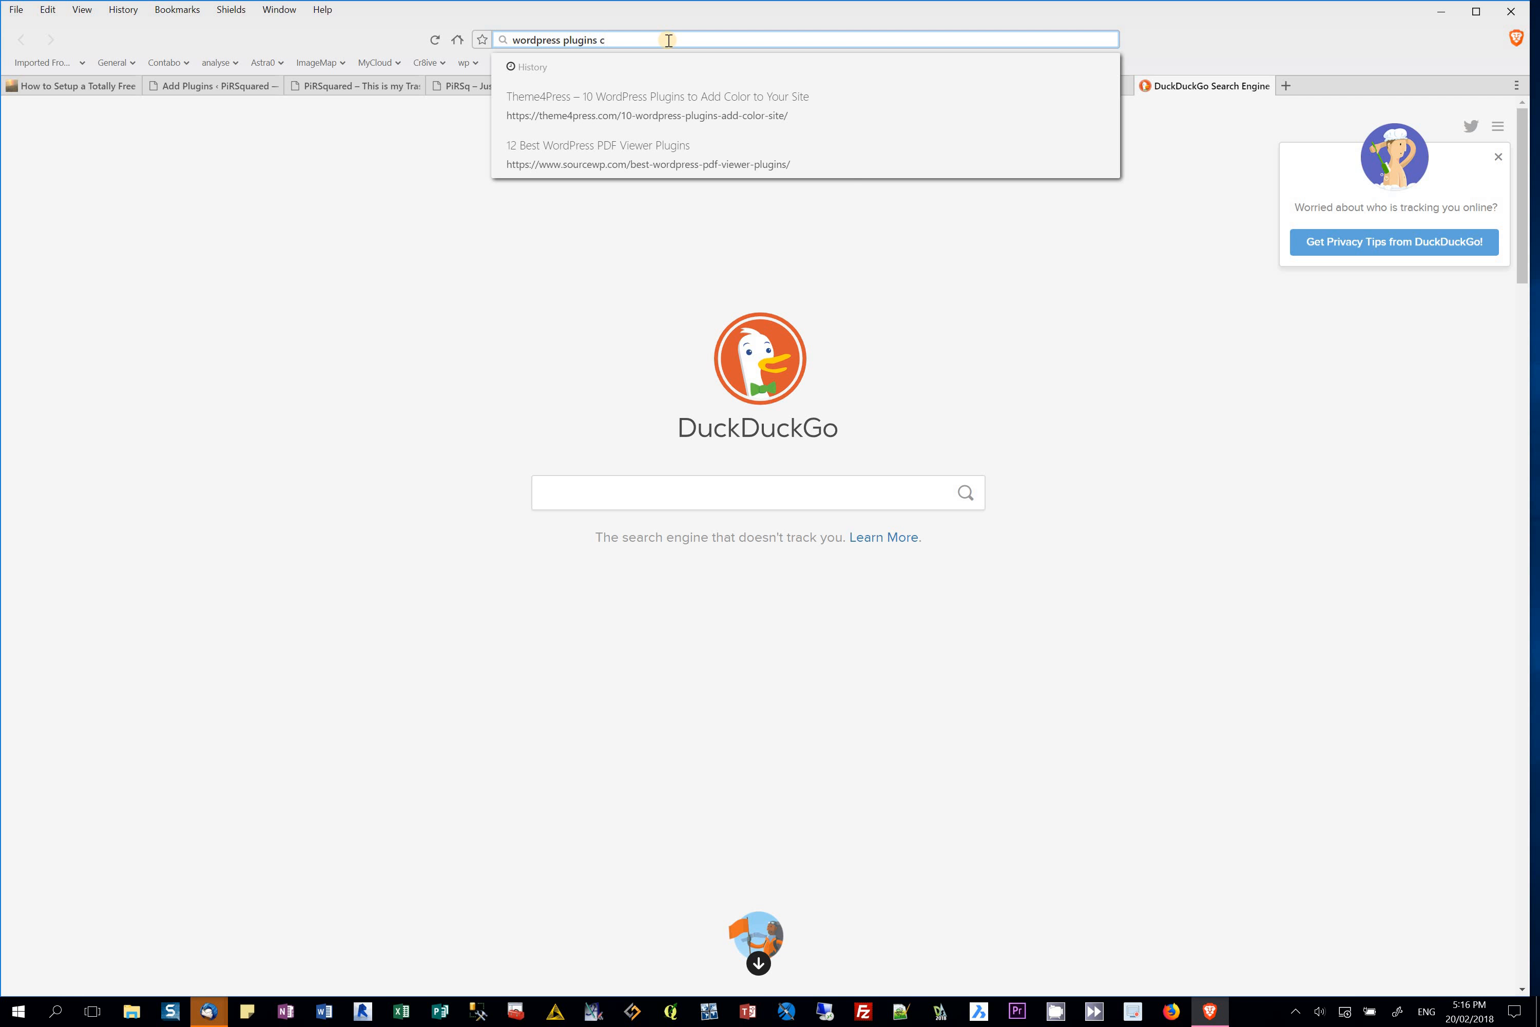
{"action": "key", "text": "BackSpace"}
{"action": "type", "text": "property"}
{"action": "key", "text": "Return"}
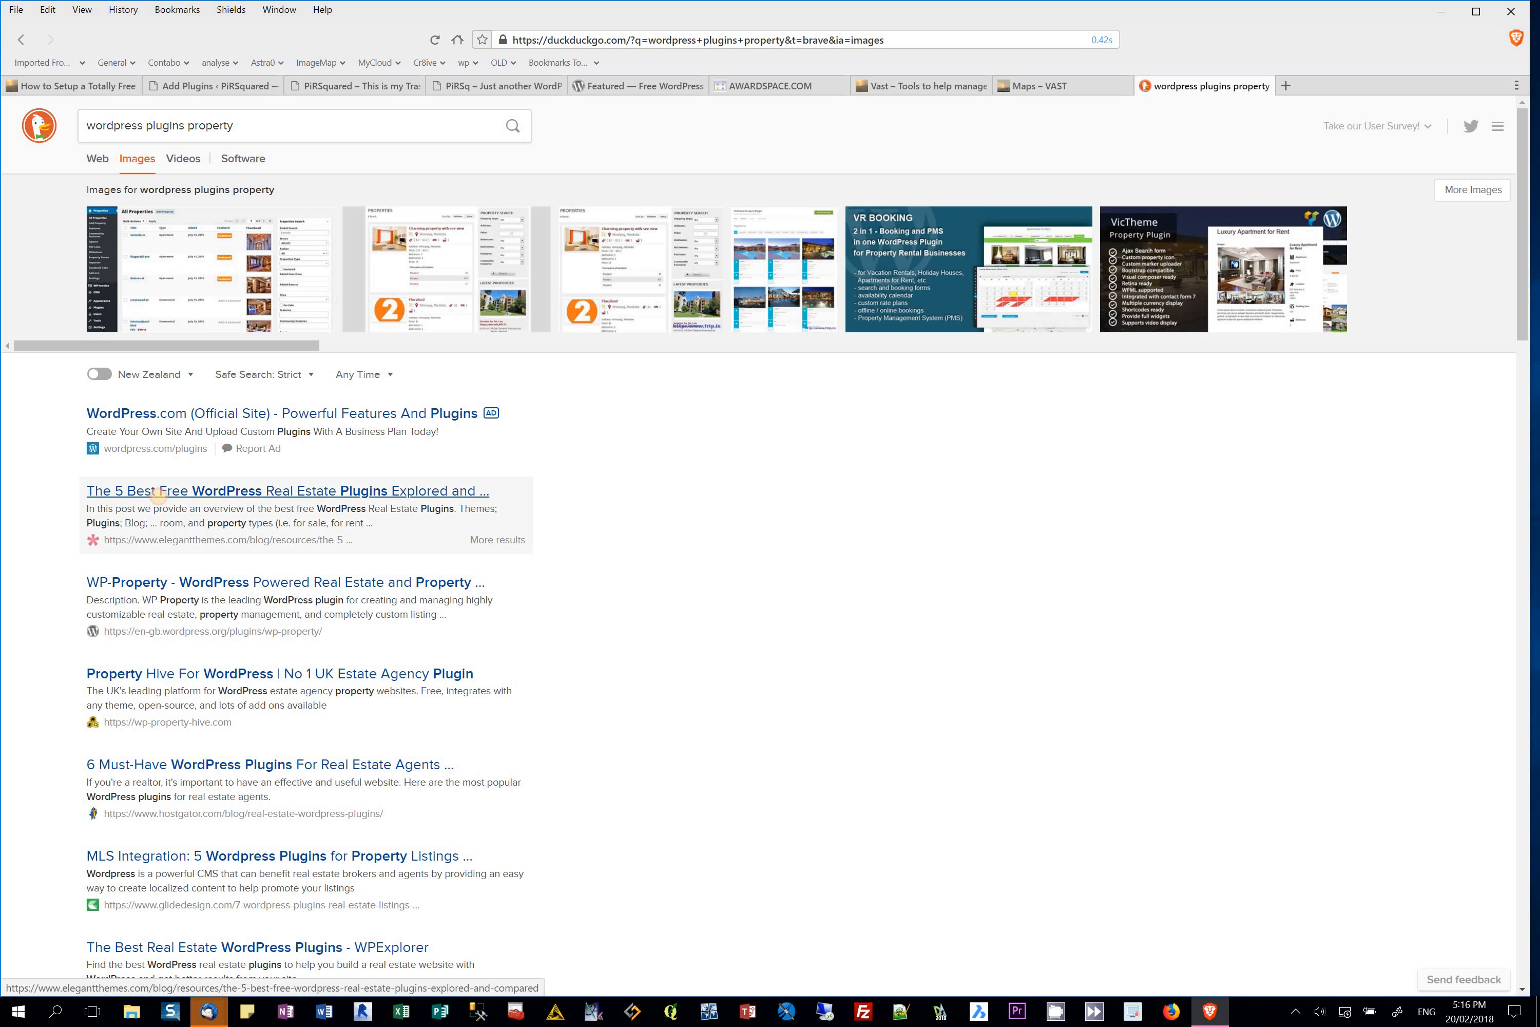
Step: Read the Elegant Themes real estate plugins article down to Easy Property Listings, then return to its top
{"action": "left_click", "coordinate": [158, 494]}
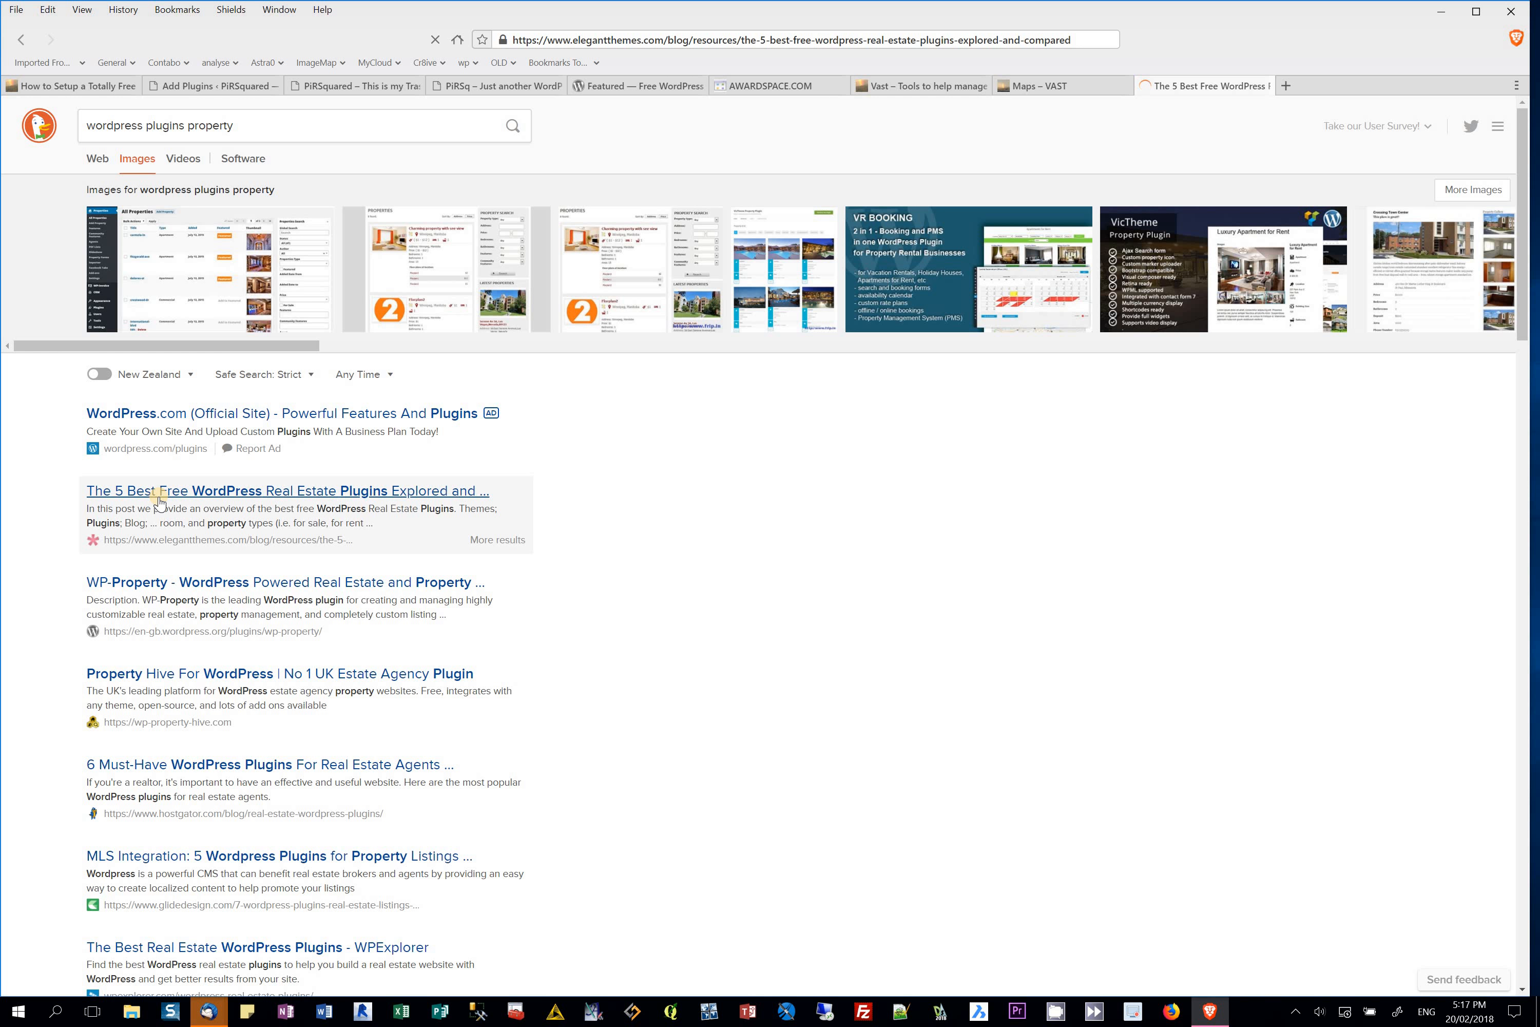
{"action": "scroll", "coordinate": [1055, 422], "scroll_direction": "down", "scroll_amount": 10}
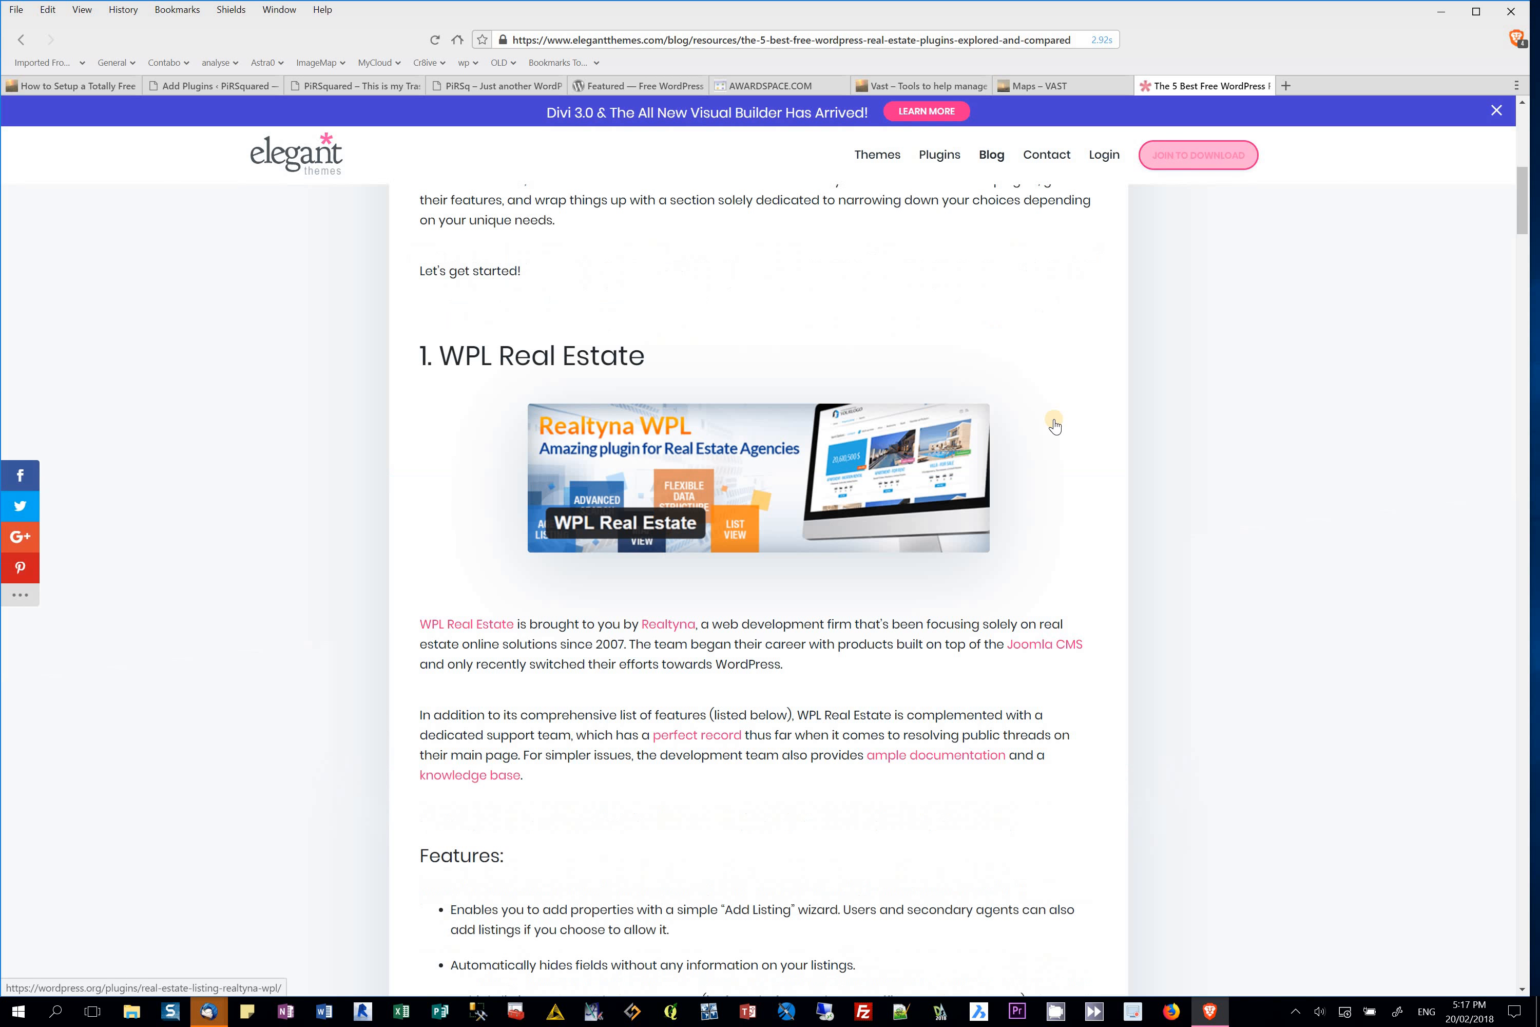
{"action": "scroll", "coordinate": [1055, 424], "scroll_direction": "down", "scroll_amount": 10}
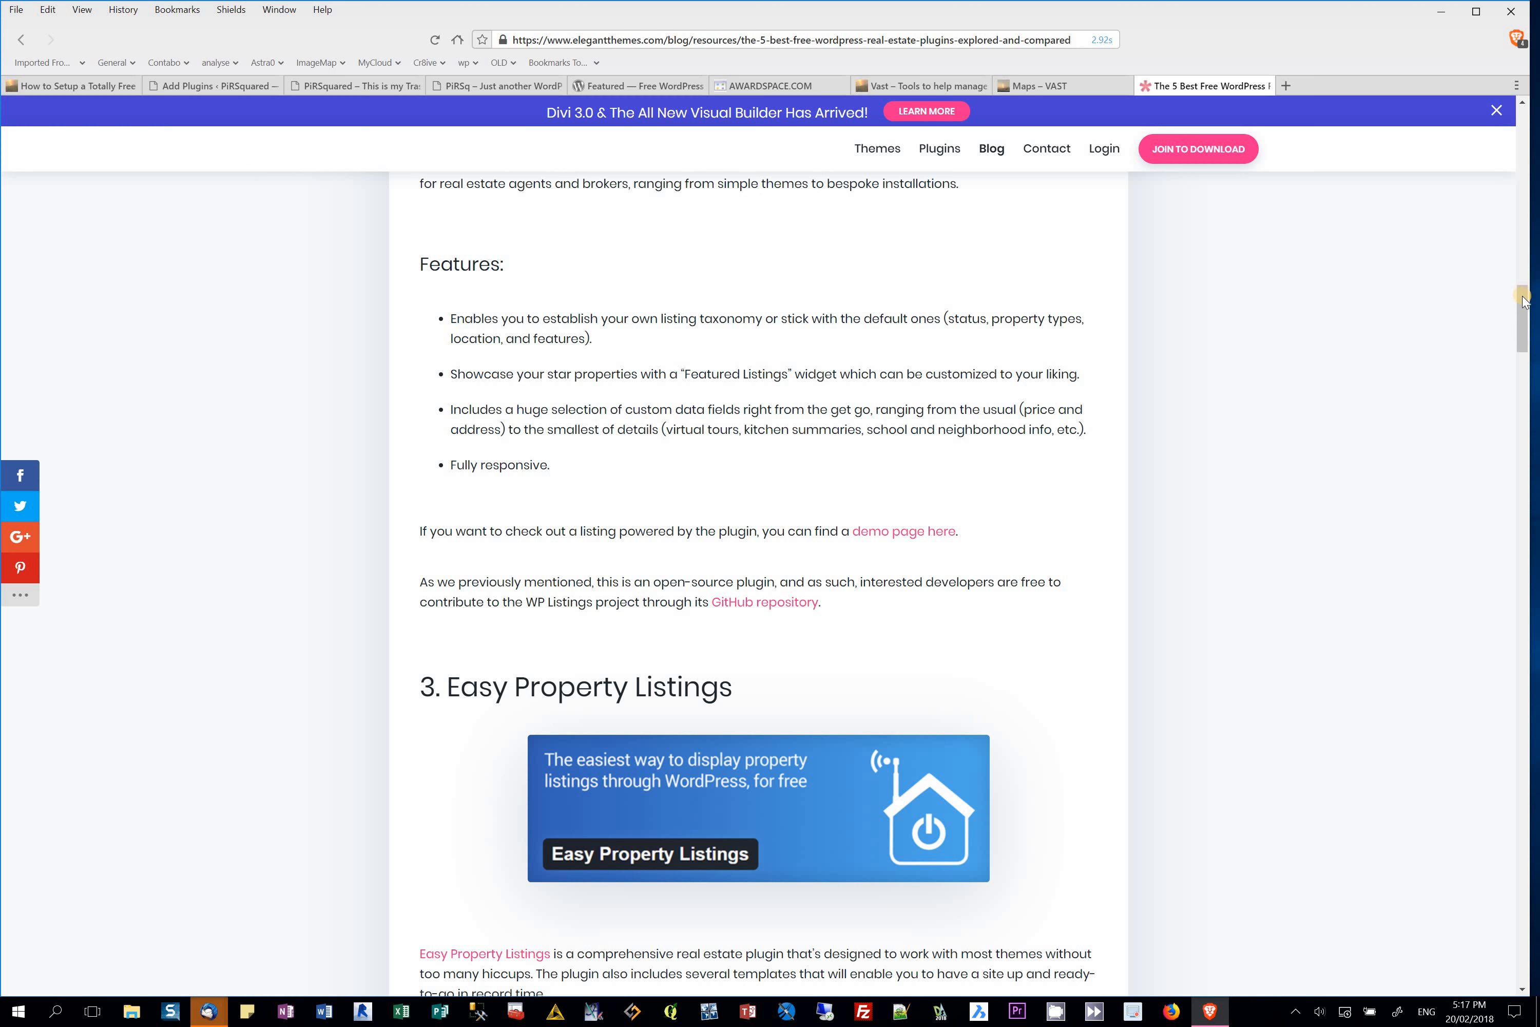
{"action": "left_click", "coordinate": [1517, 388]}
{"action": "left_click_drag", "start_coordinate": [1514, 385], "coordinate": [1478, 527]}
{"action": "left_click_drag", "start_coordinate": [1490, 251], "coordinate": [1485, 310]}
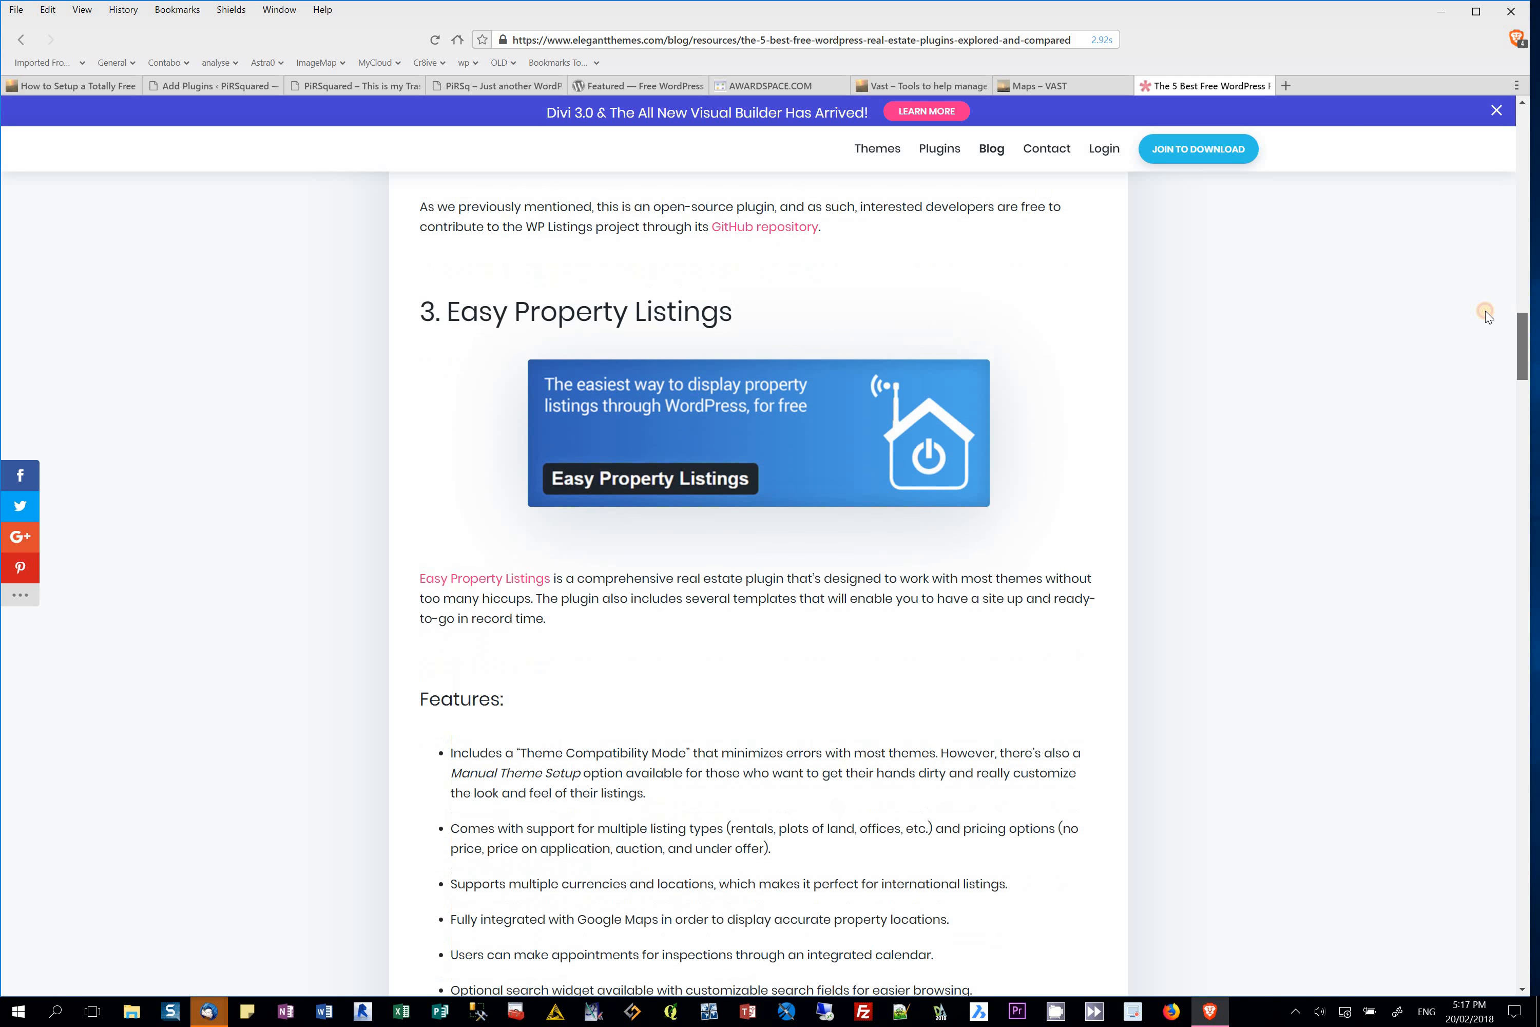
{"action": "key", "text": "Home"}
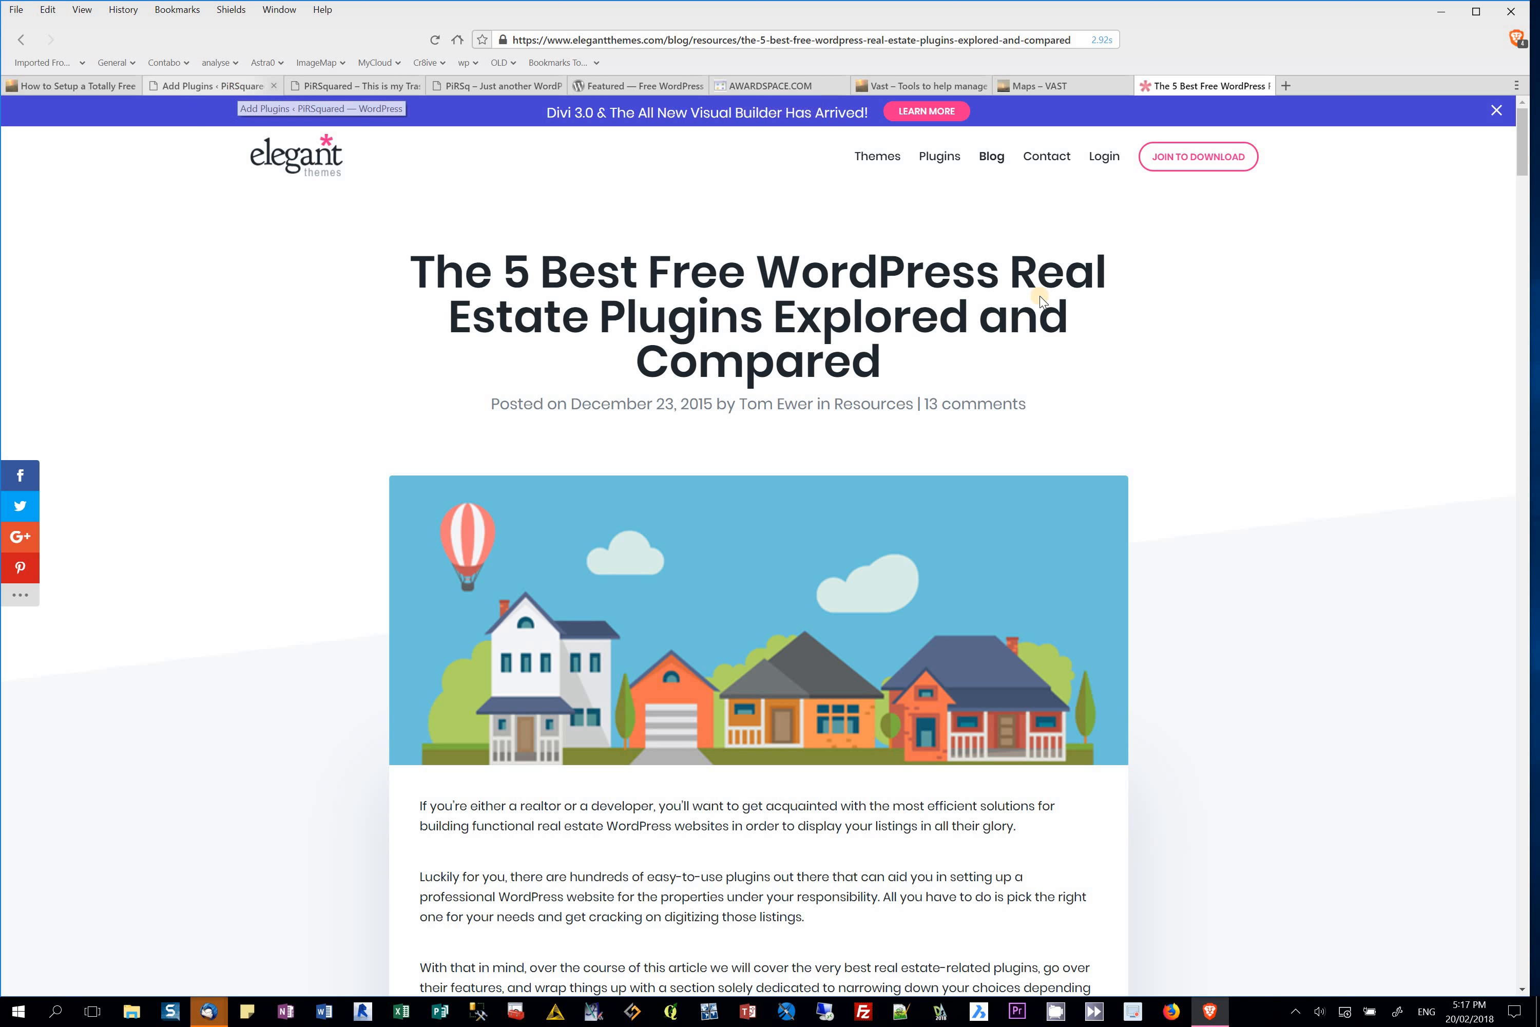
{"action": "left_click", "coordinate": [237, 86]}
Step: Search plugins for 'easy prop', install Easy Property Listings, and view its details
{"action": "left_click", "coordinate": [1350, 196]}
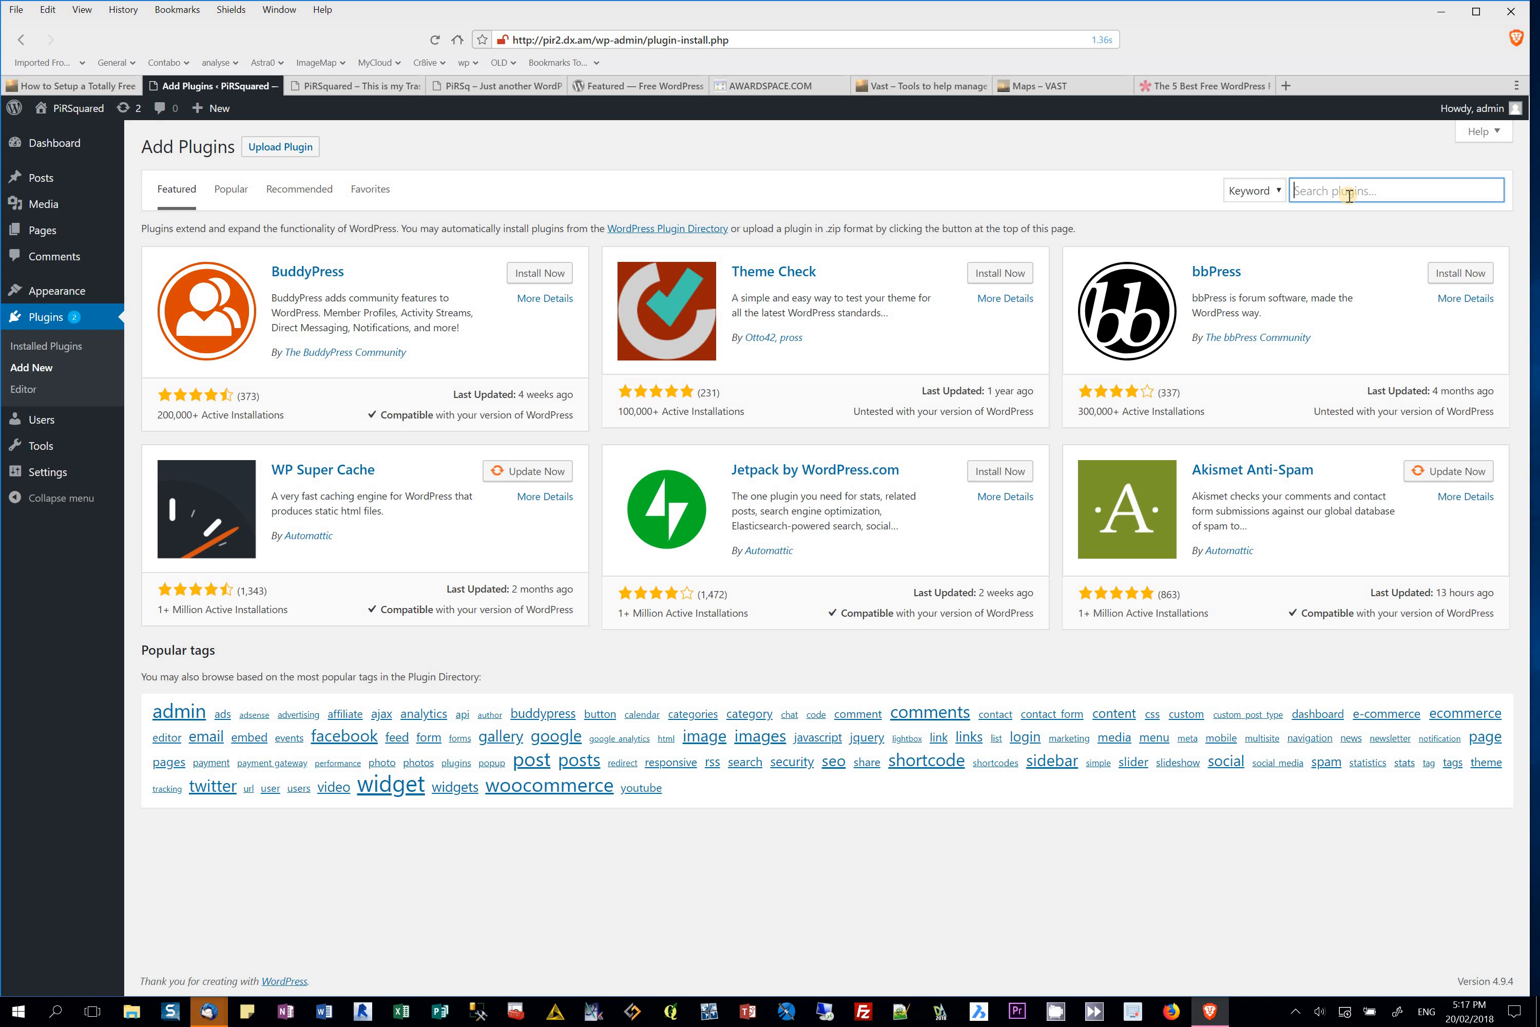
{"action": "type", "text": "easy property"}
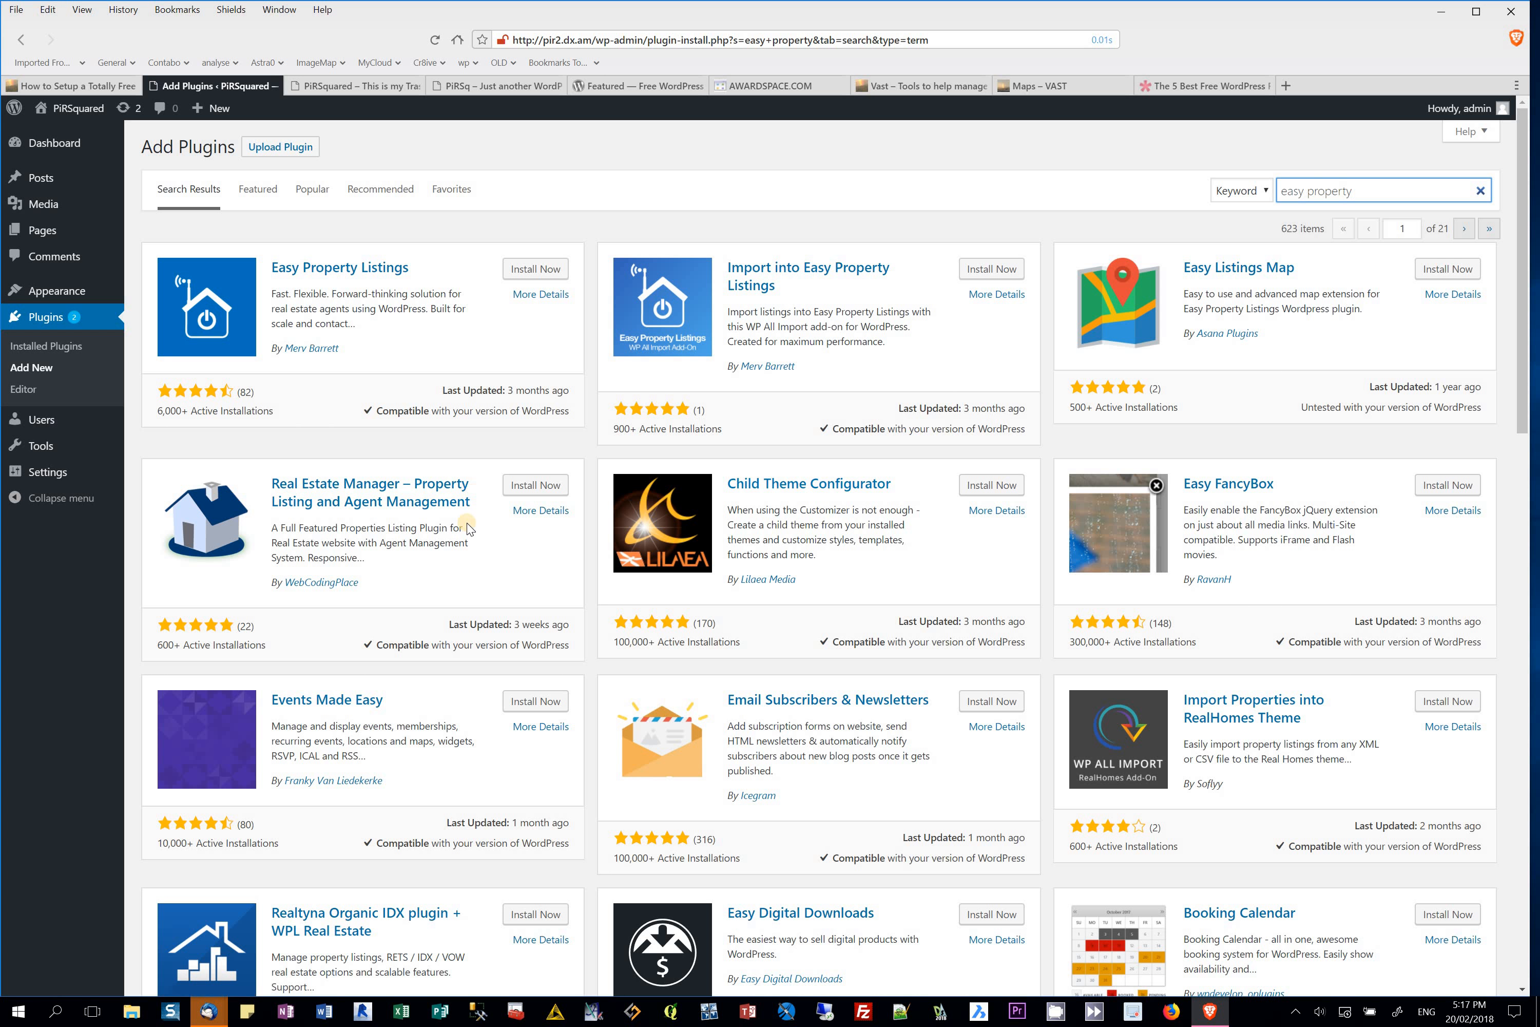
{"action": "left_click", "coordinate": [533, 272]}
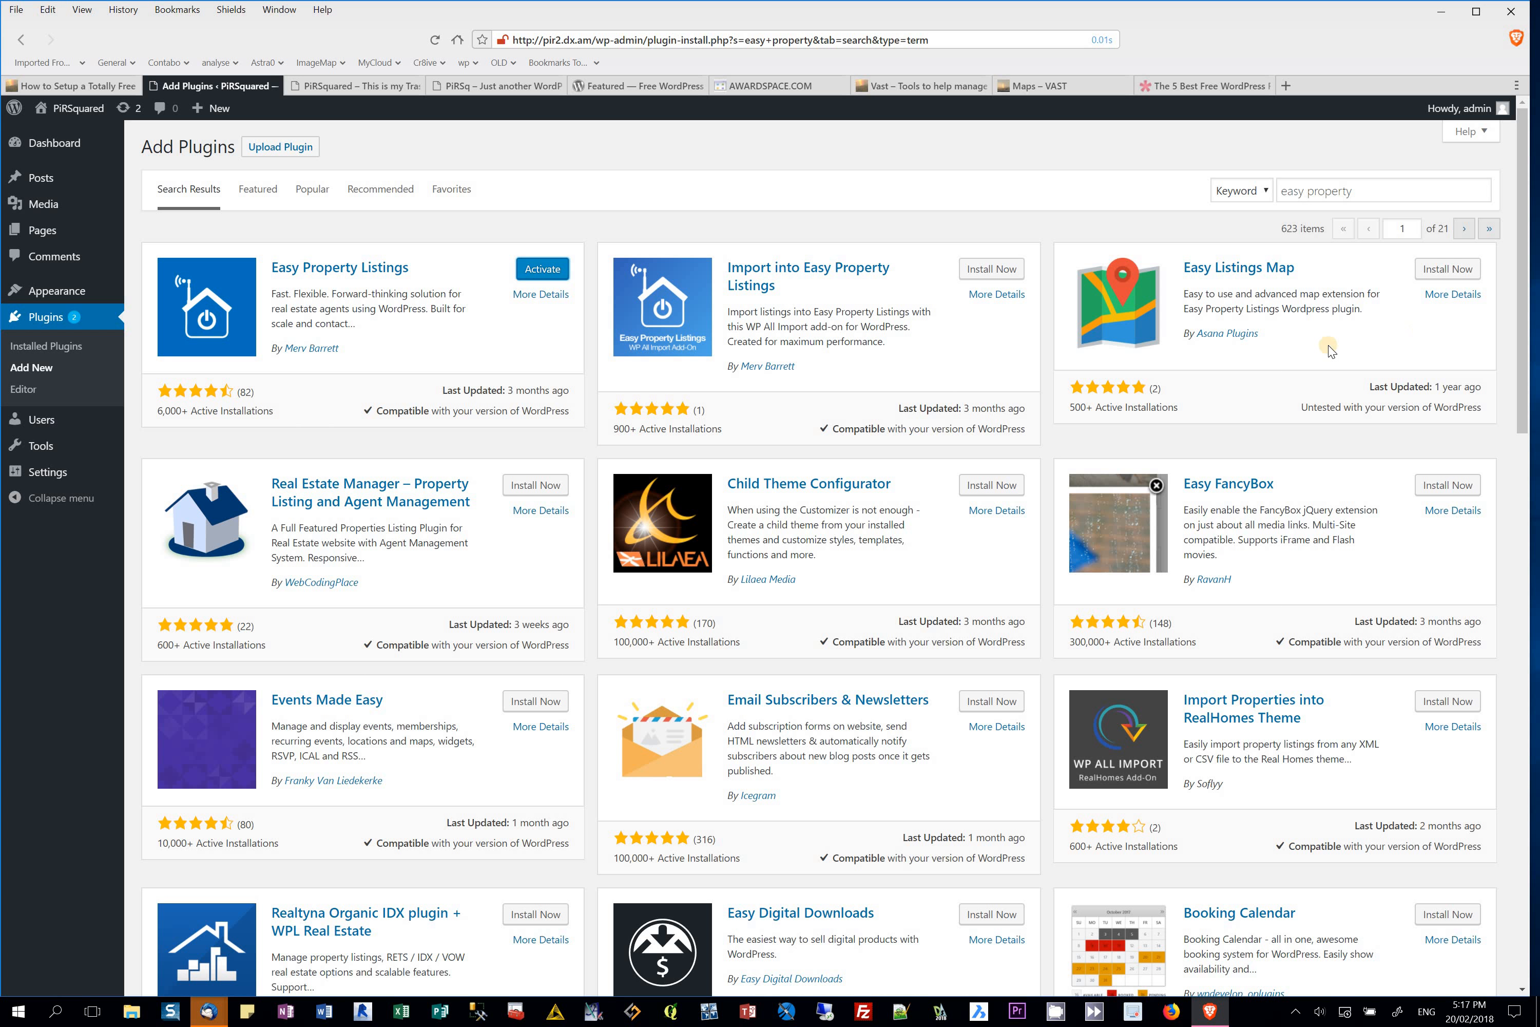
{"action": "left_click", "coordinate": [534, 298]}
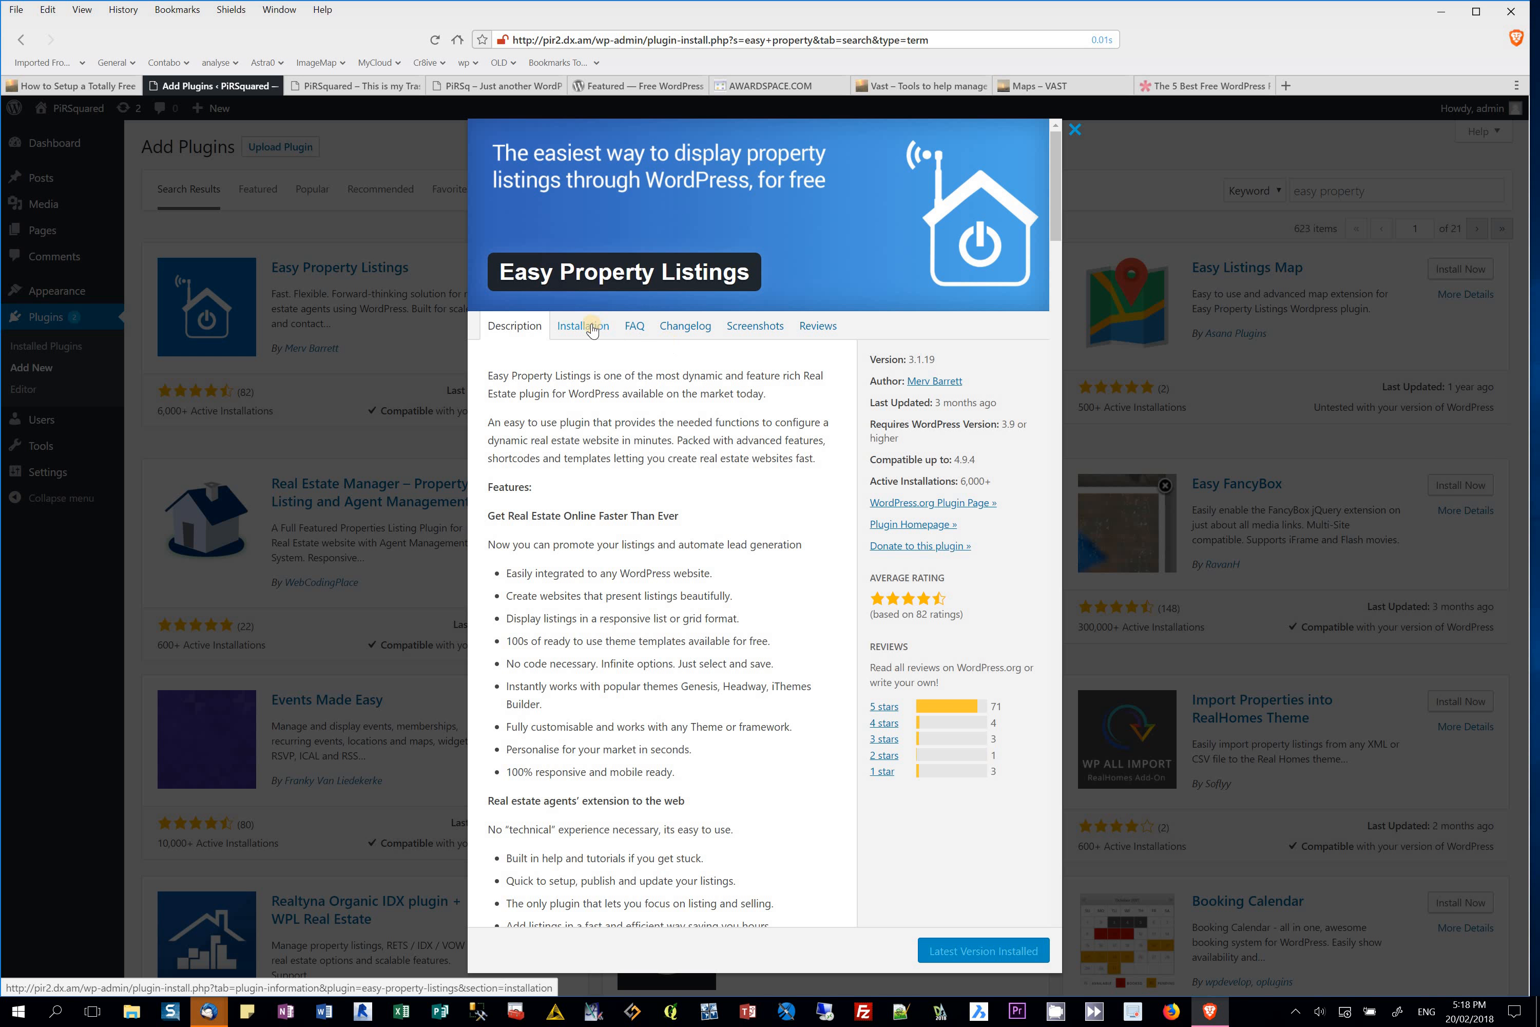
Step: Browse the Easy Property Listings Installation, Description and Screenshots tabs, ending on Reviews
{"action": "left_click", "coordinate": [588, 327]}
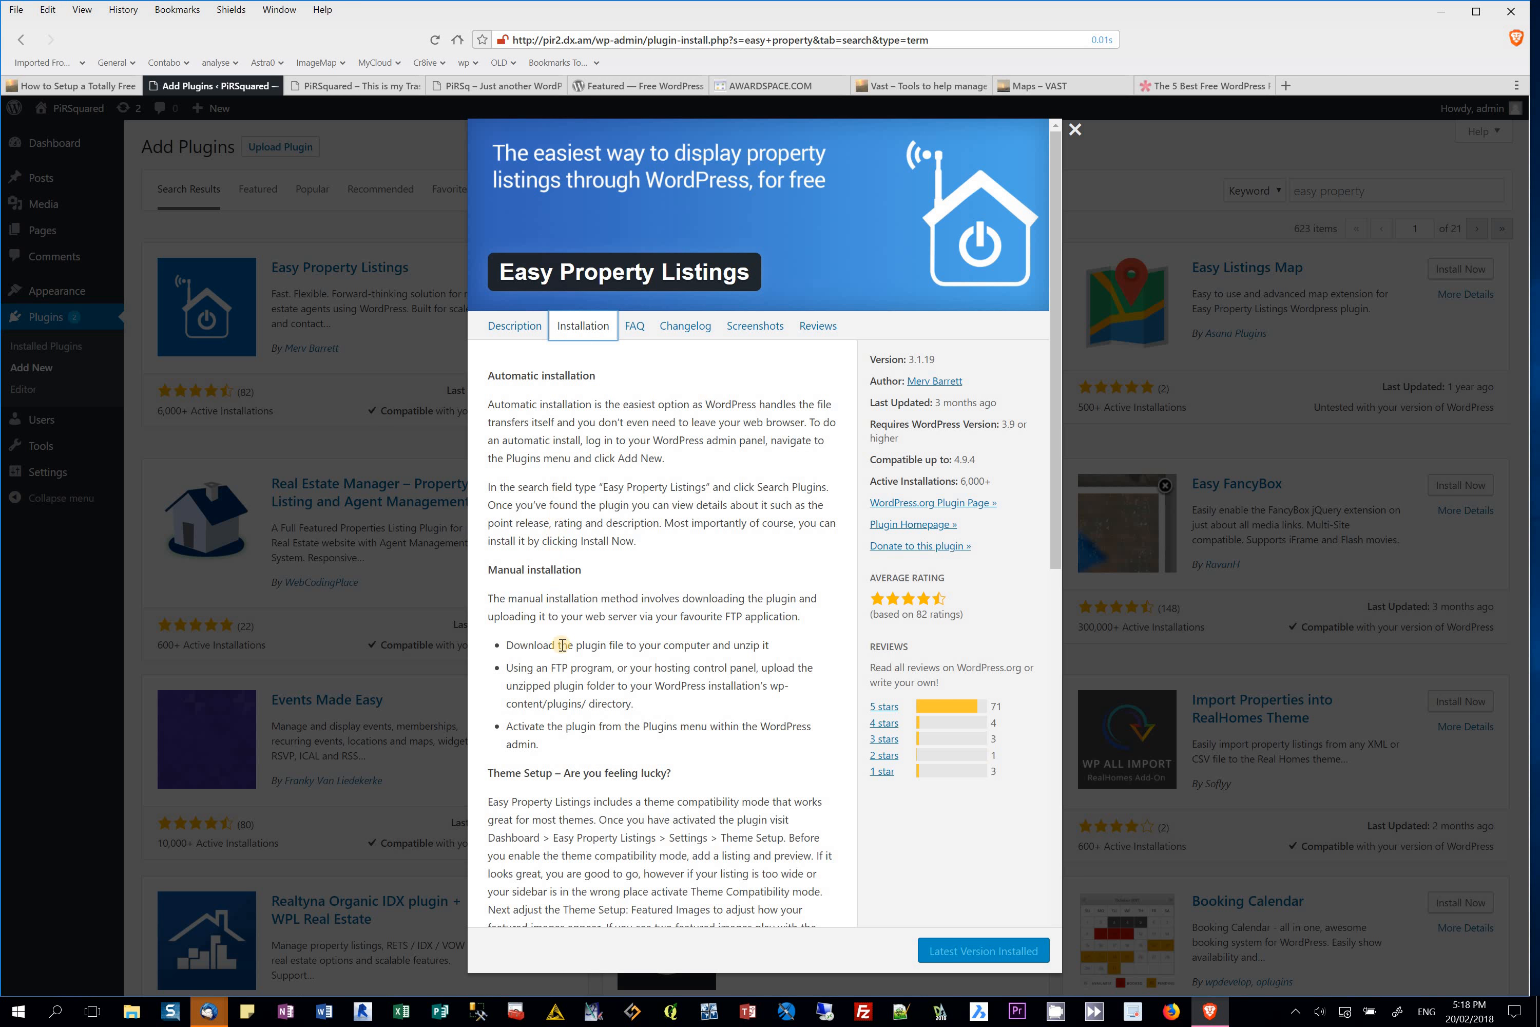
{"action": "left_click", "coordinate": [517, 327]}
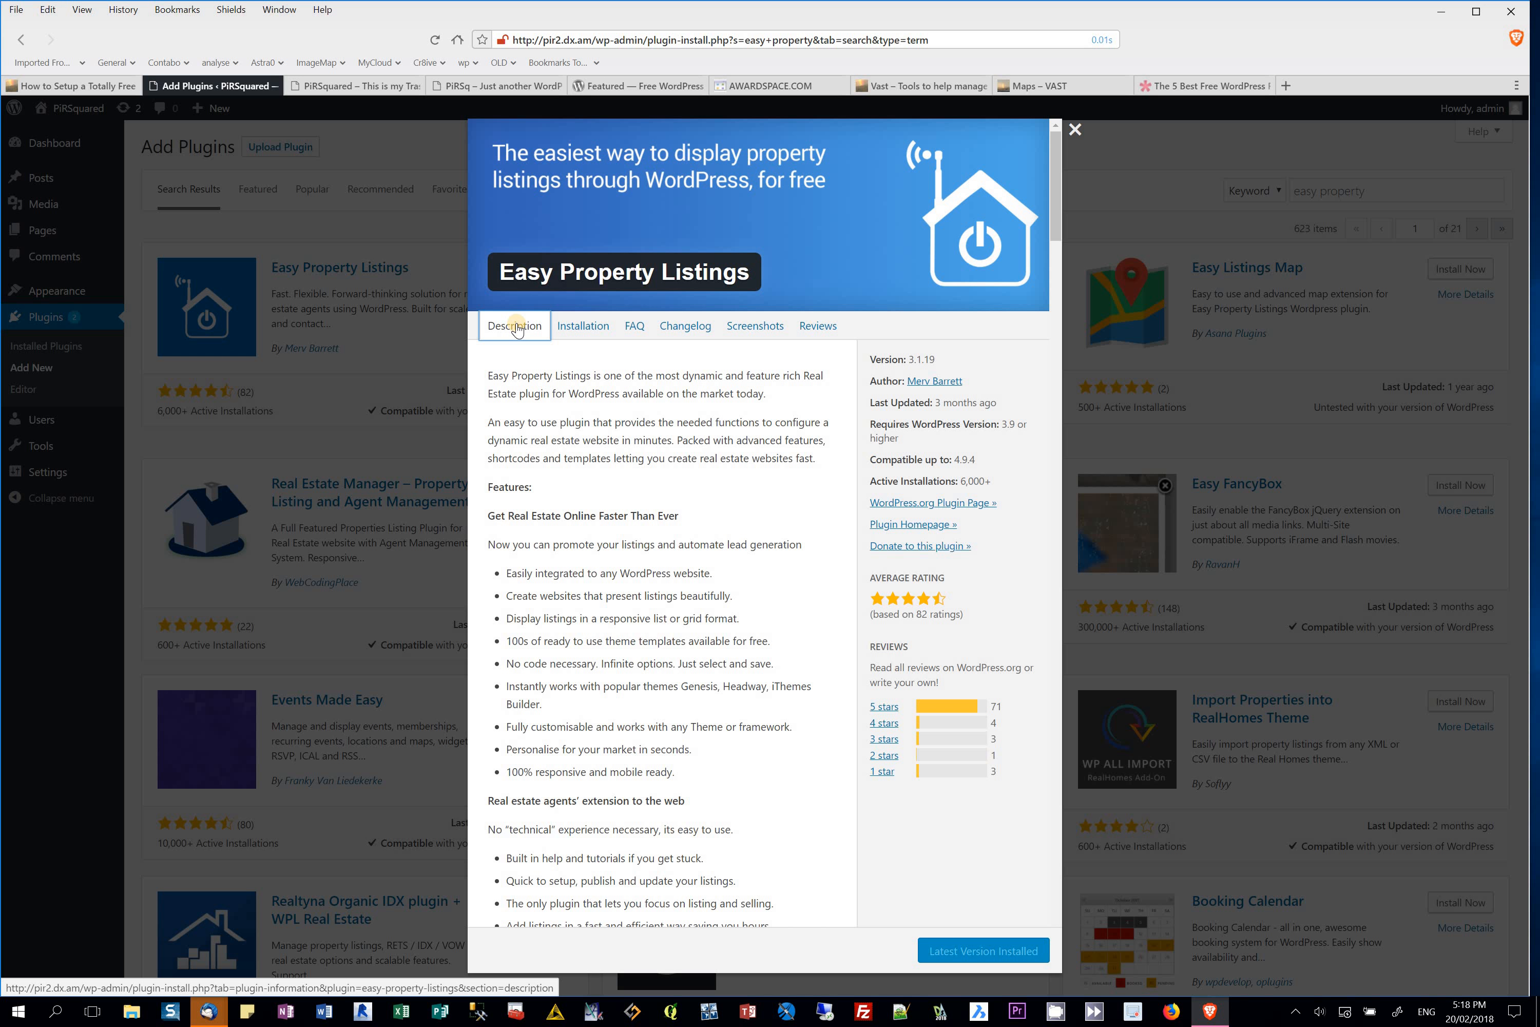
{"action": "scroll", "coordinate": [630, 494], "scroll_direction": "down", "scroll_amount": 20}
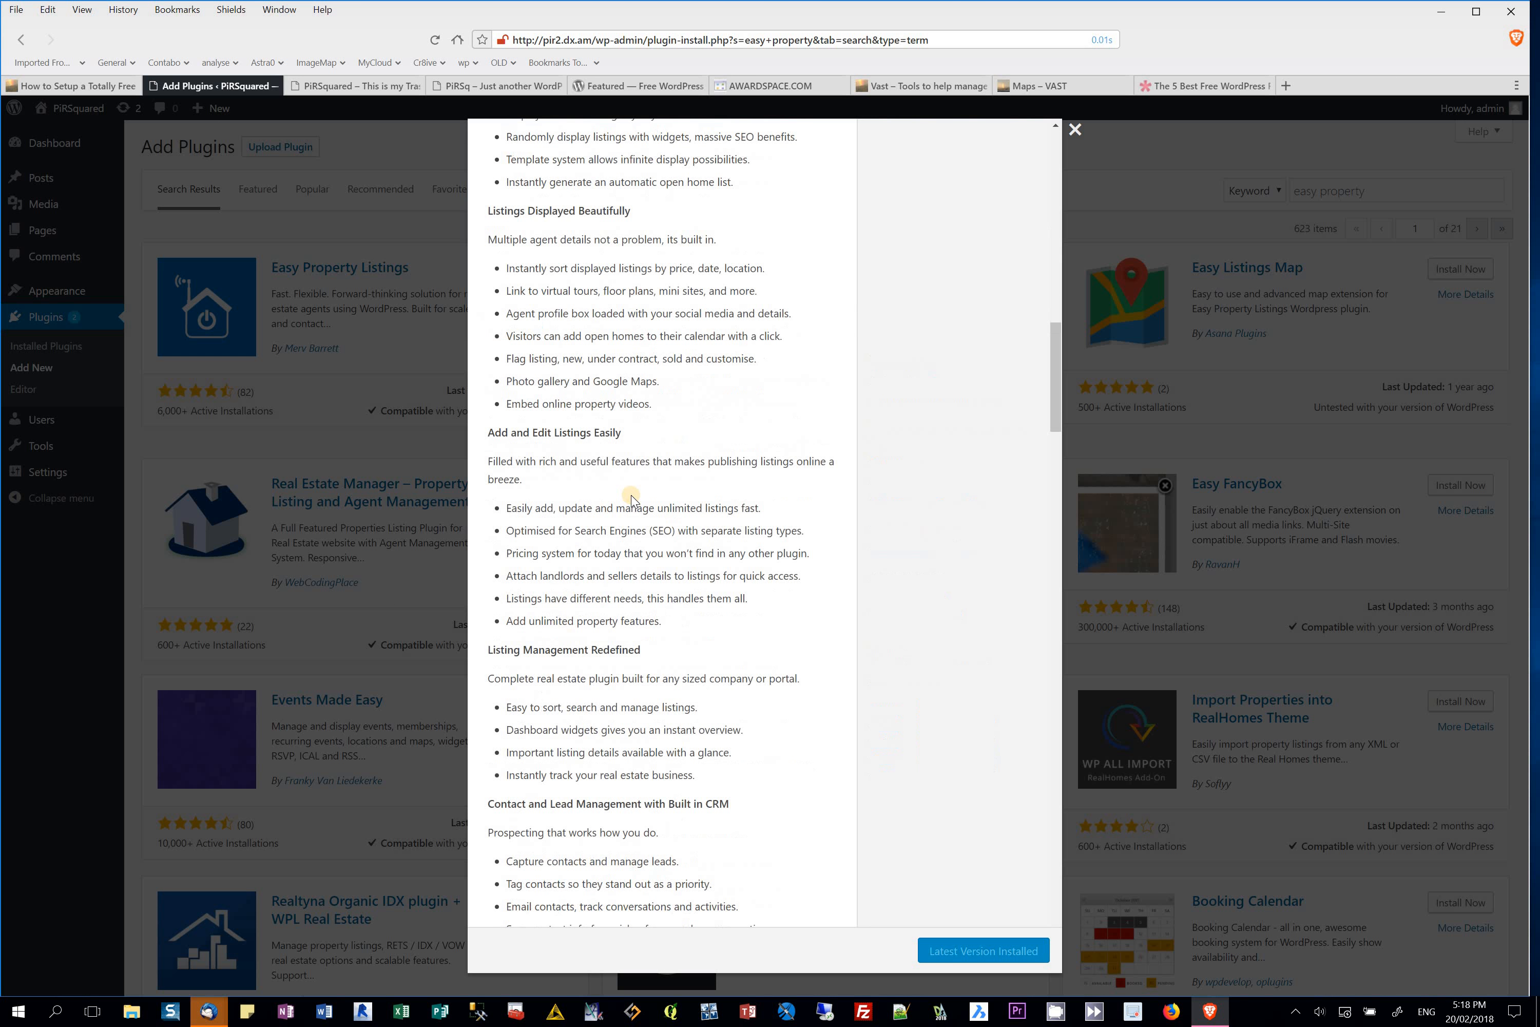
{"action": "scroll", "coordinate": [630, 495], "scroll_direction": "up", "scroll_amount": 20}
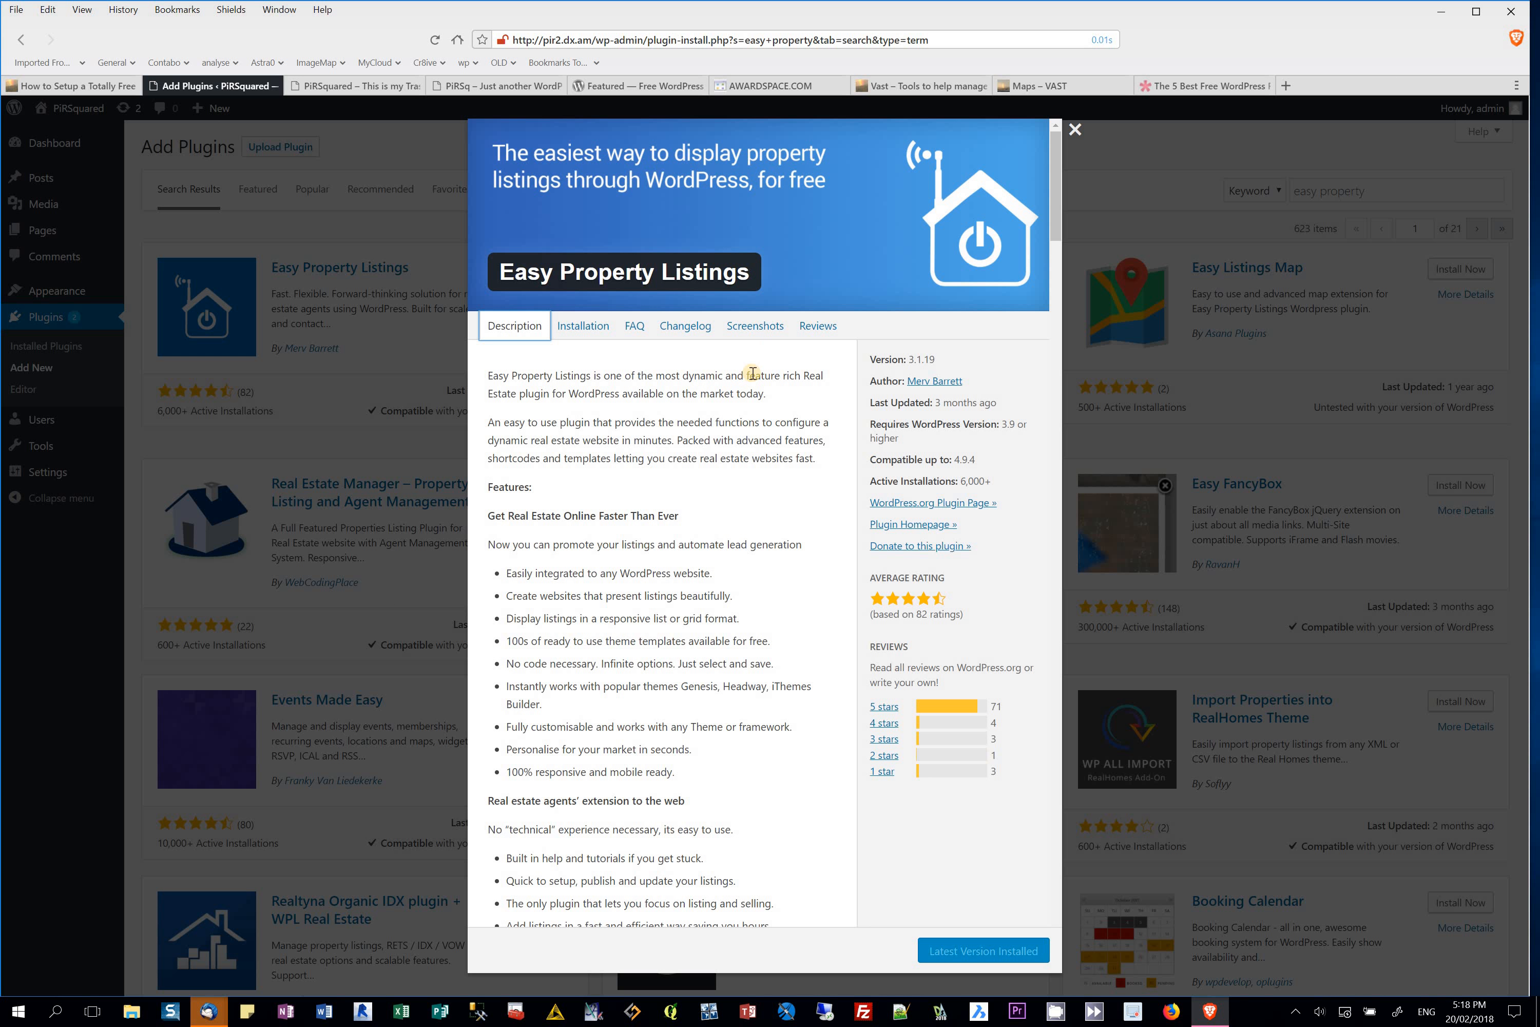
{"action": "left_click", "coordinate": [761, 330]}
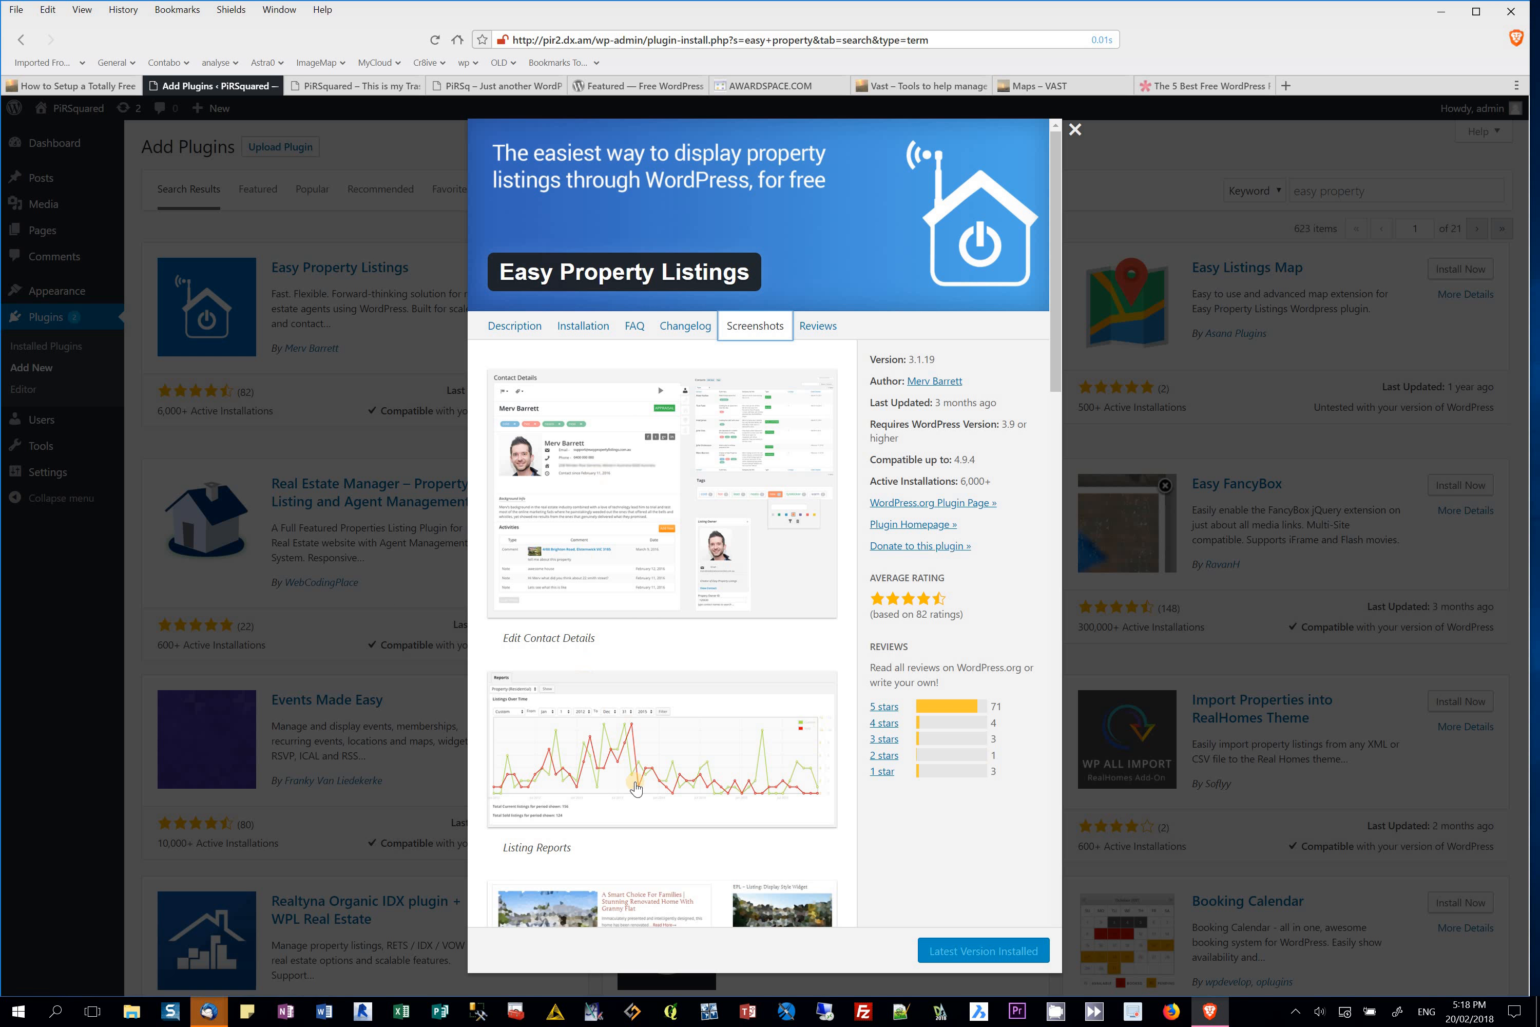
{"action": "scroll", "coordinate": [638, 799], "scroll_direction": "down", "scroll_amount": 10}
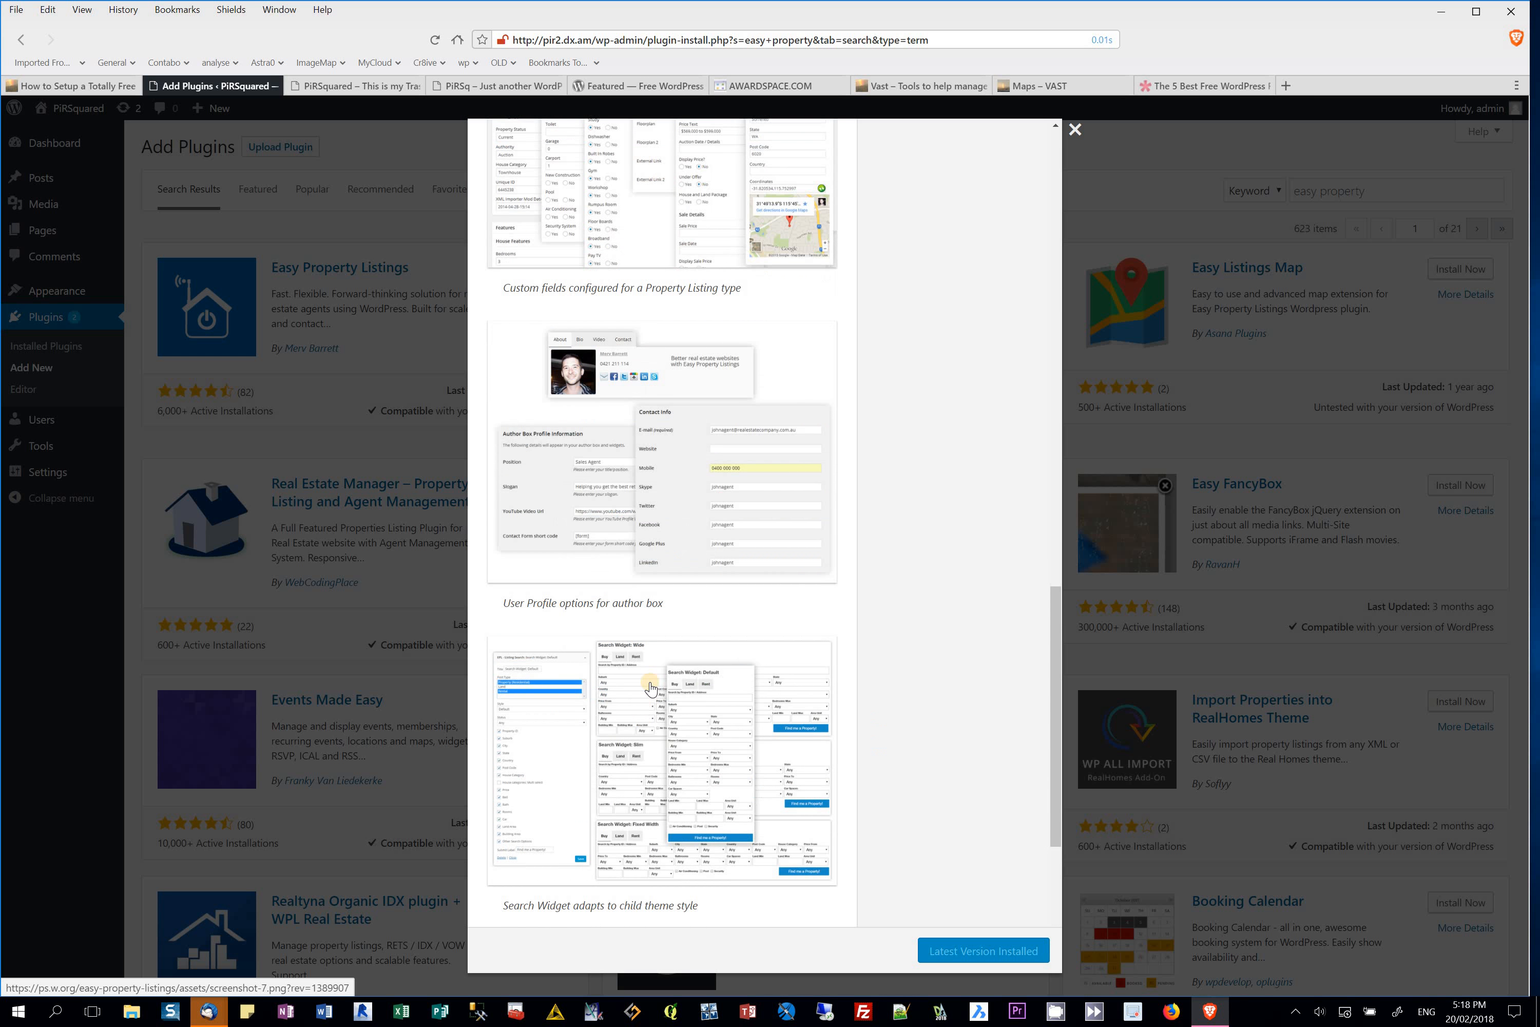
{"action": "scroll", "coordinate": [798, 474], "scroll_direction": "up", "scroll_amount": 10}
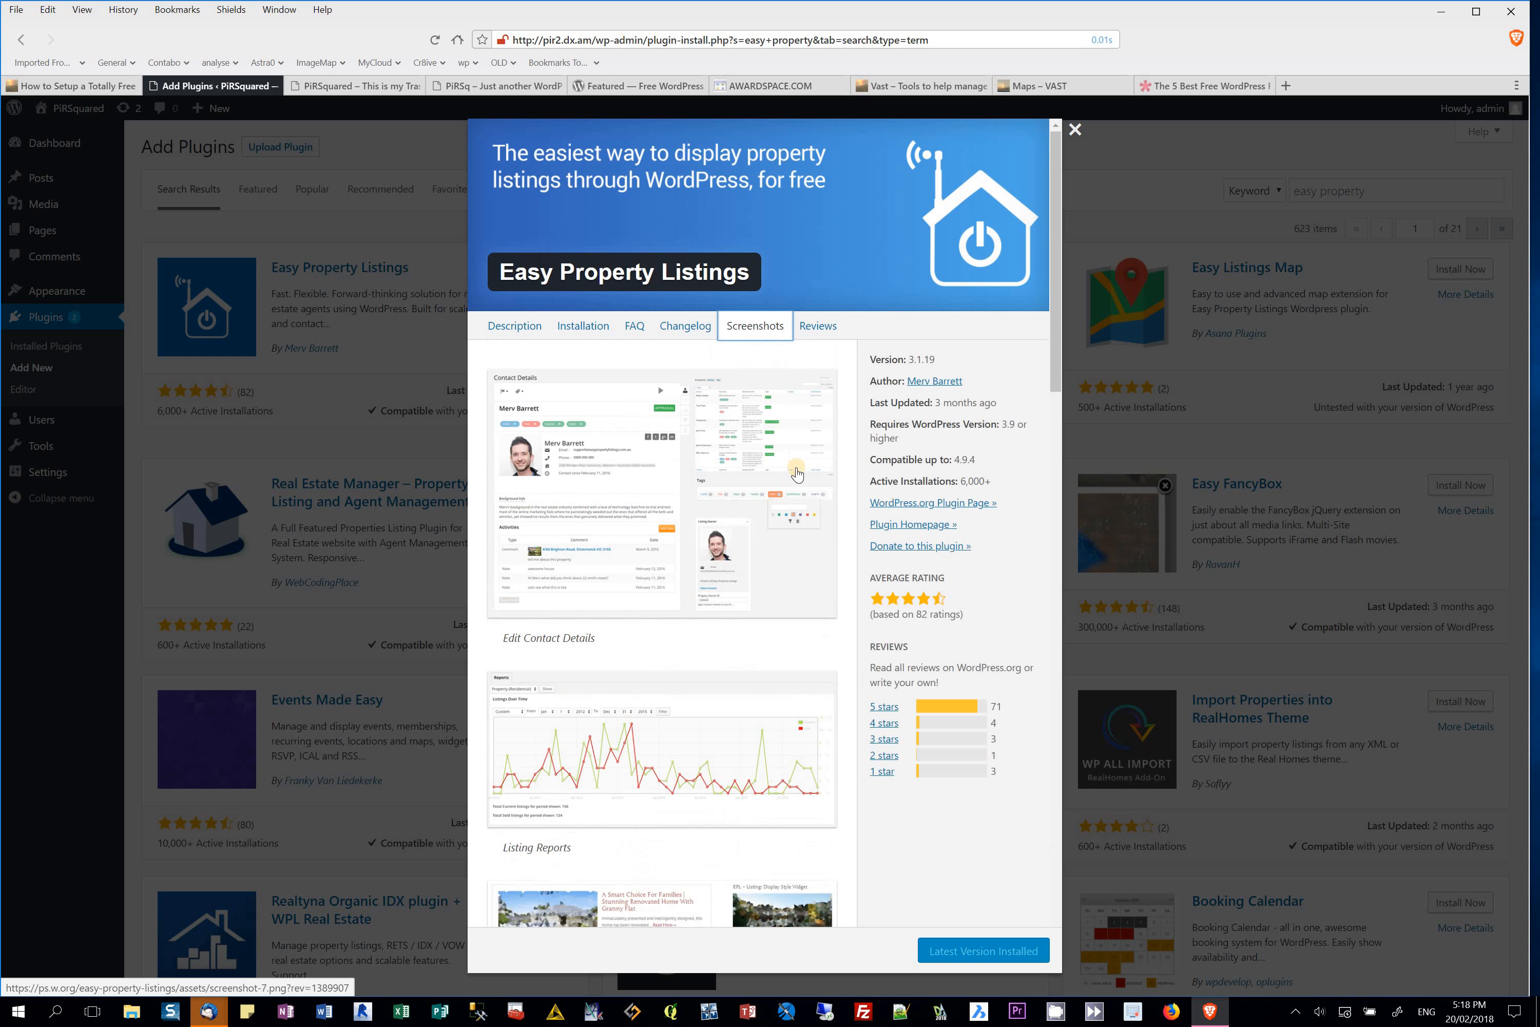
{"action": "left_click", "coordinate": [827, 330]}
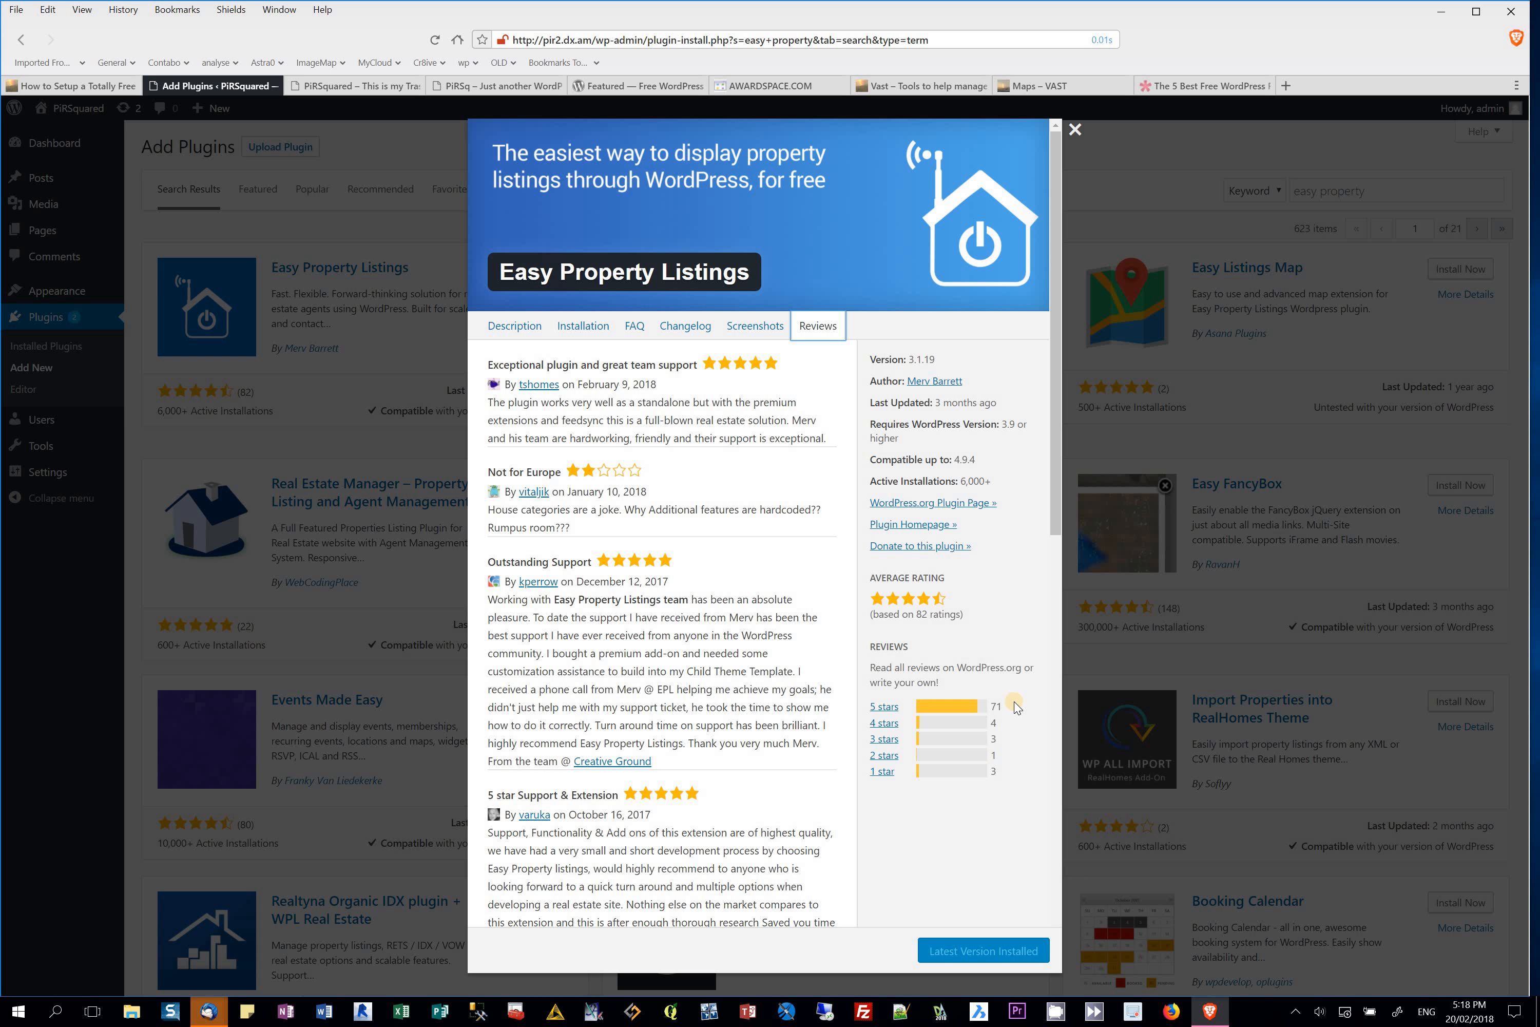
Step: Open the Easy Property Listings homepage in a new tab, then return to the plugin installer
{"action": "left_click", "coordinate": [895, 530]}
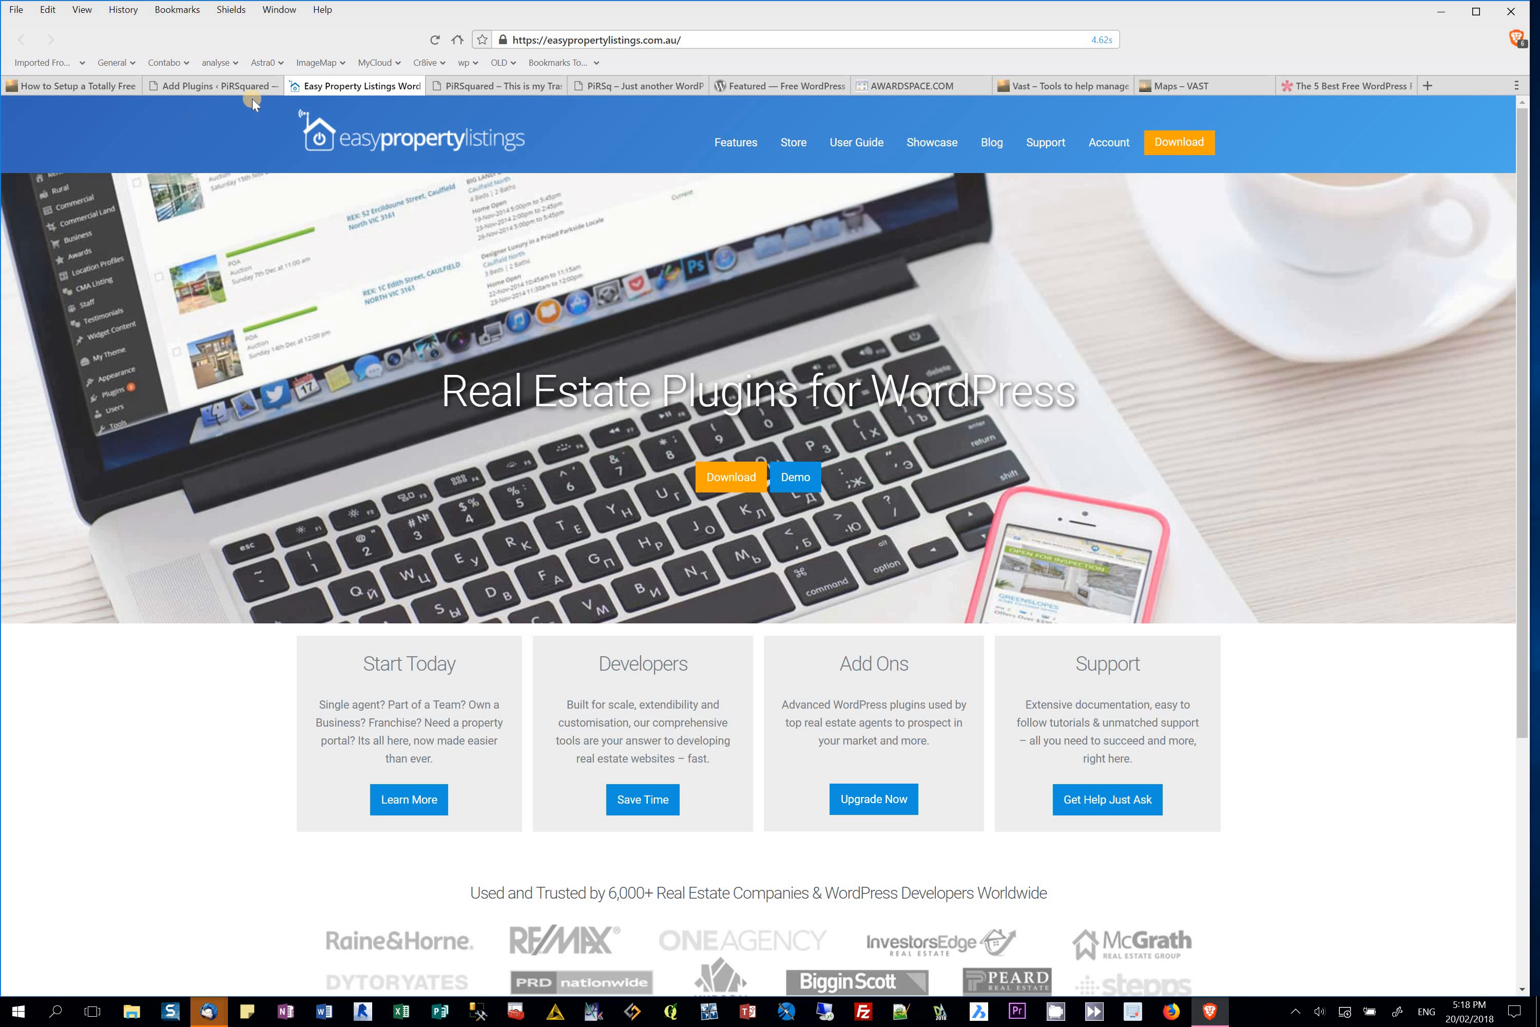
{"action": "left_click", "coordinate": [218, 85]}
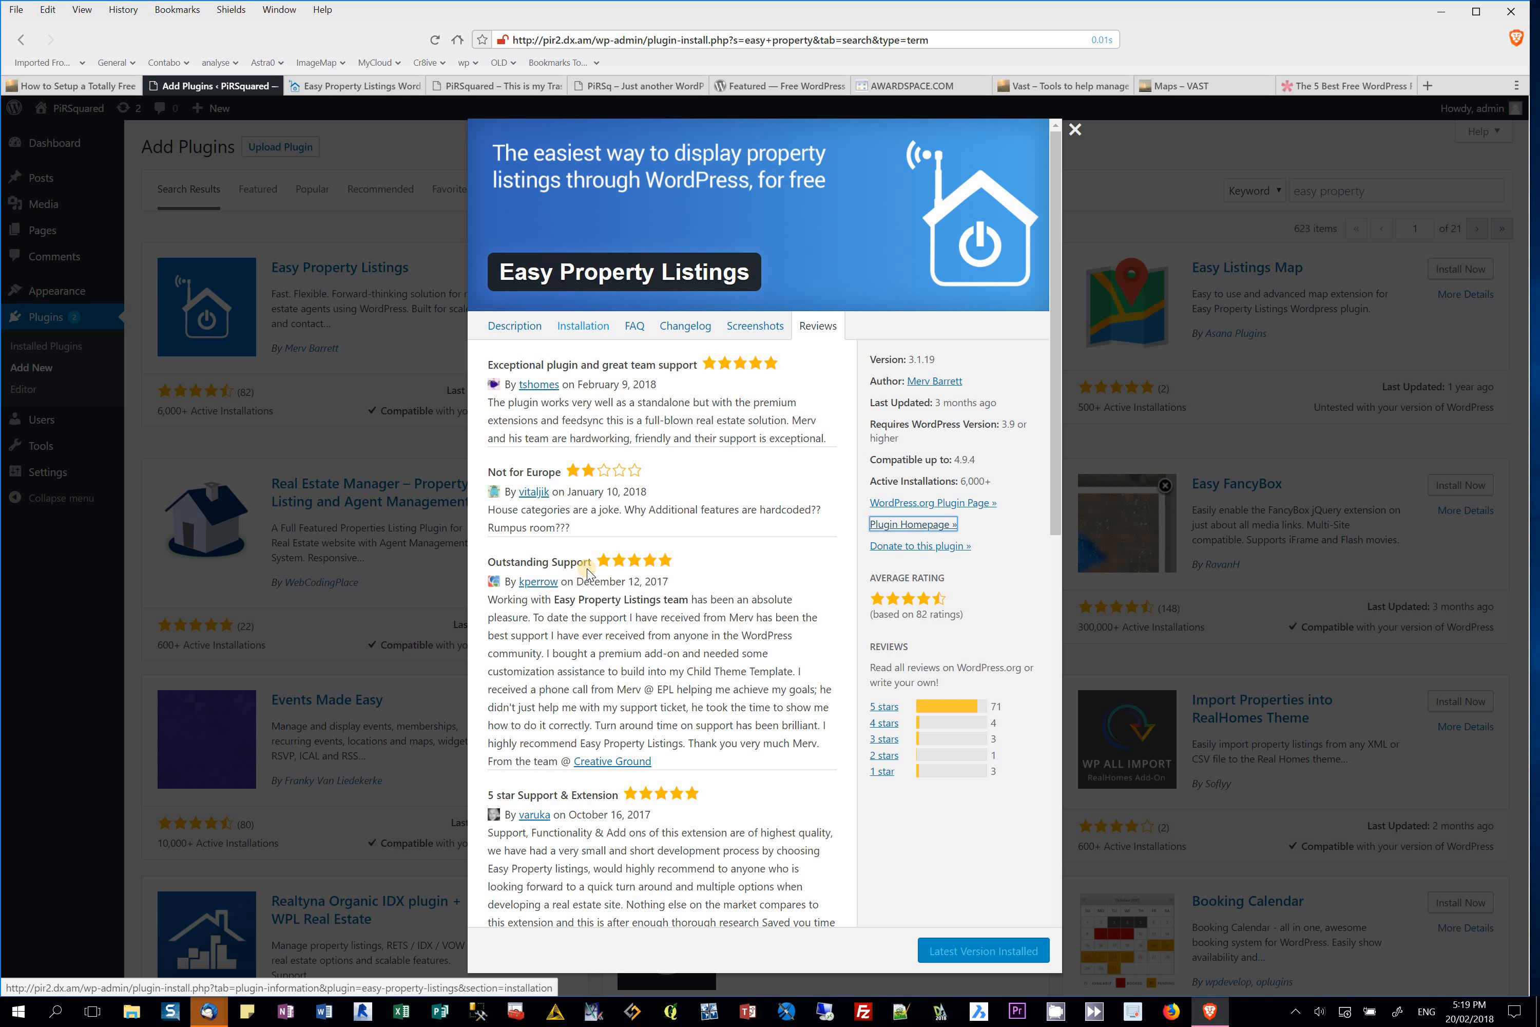
Step: Scroll the reviews, return to the Description tab, and close the plugin details window
{"action": "scroll", "coordinate": [592, 566], "scroll_direction": "down", "scroll_amount": 10}
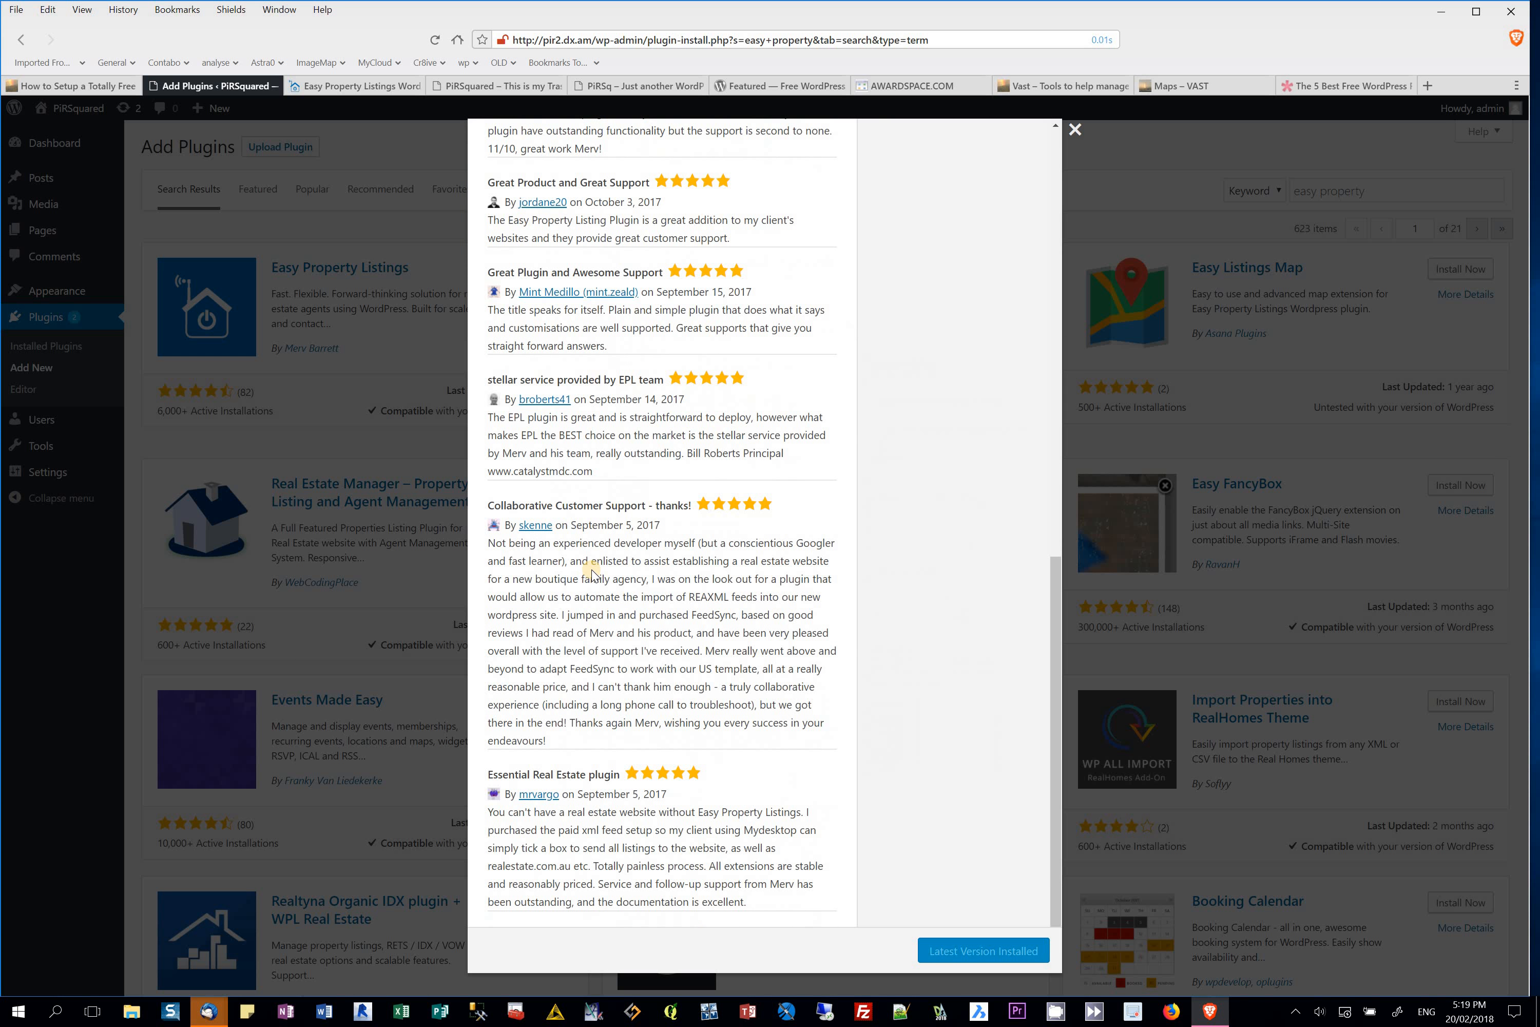
{"action": "scroll", "coordinate": [592, 569], "scroll_direction": "up", "scroll_amount": 10}
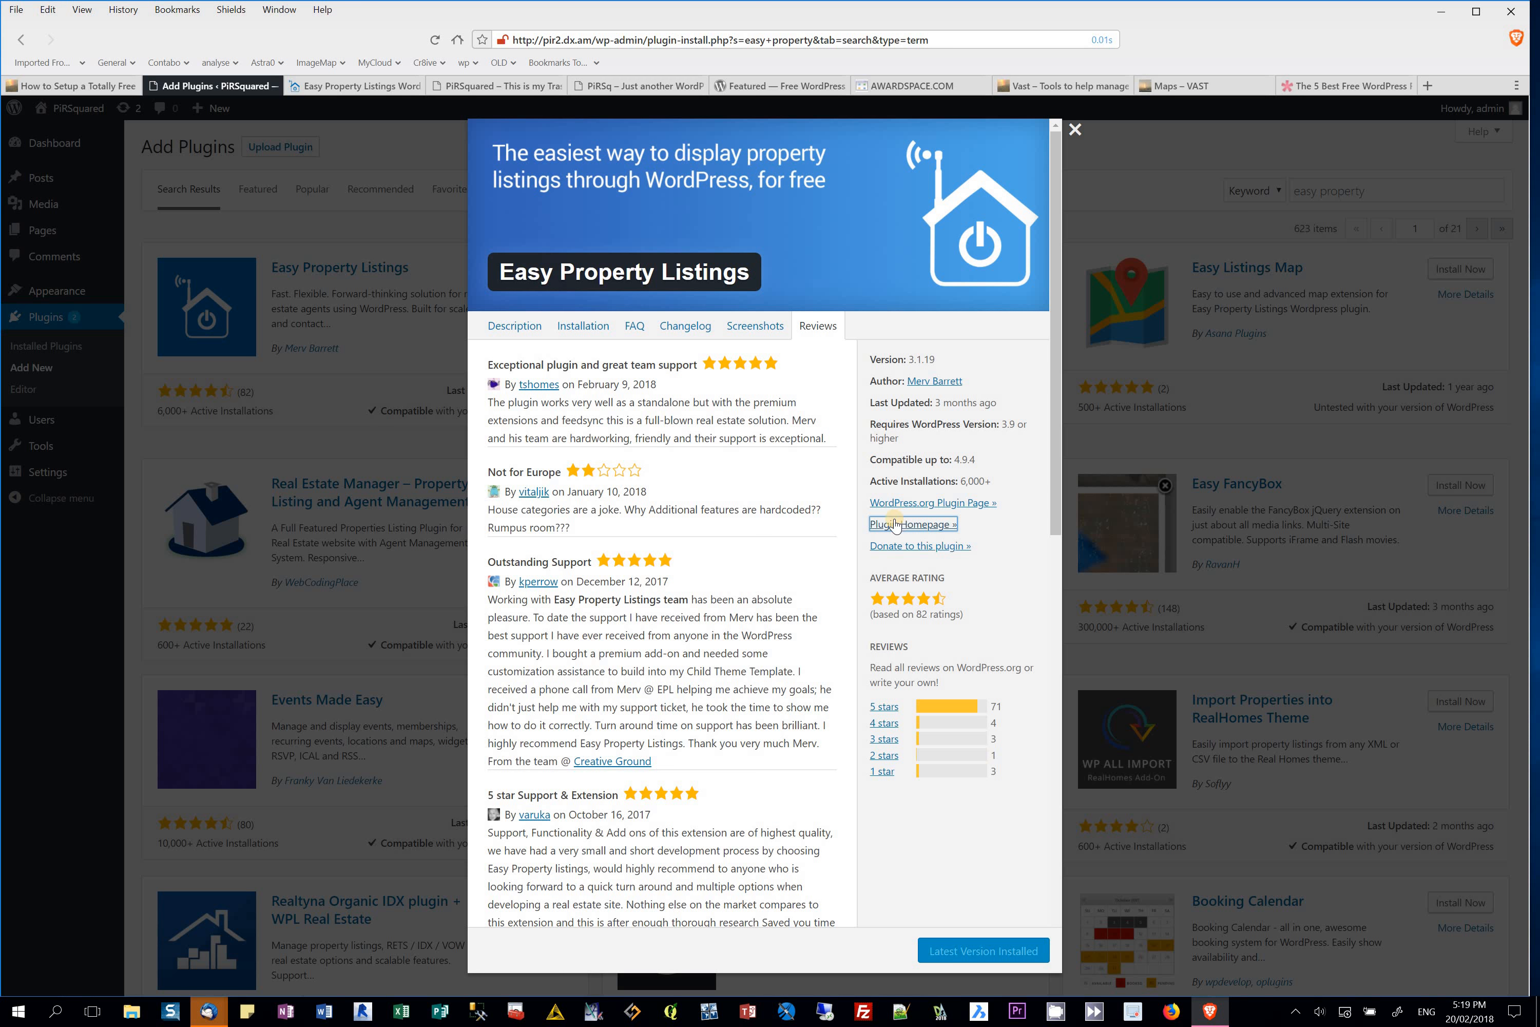
{"action": "left_click", "coordinate": [512, 325]}
{"action": "left_click", "coordinate": [1073, 130]}
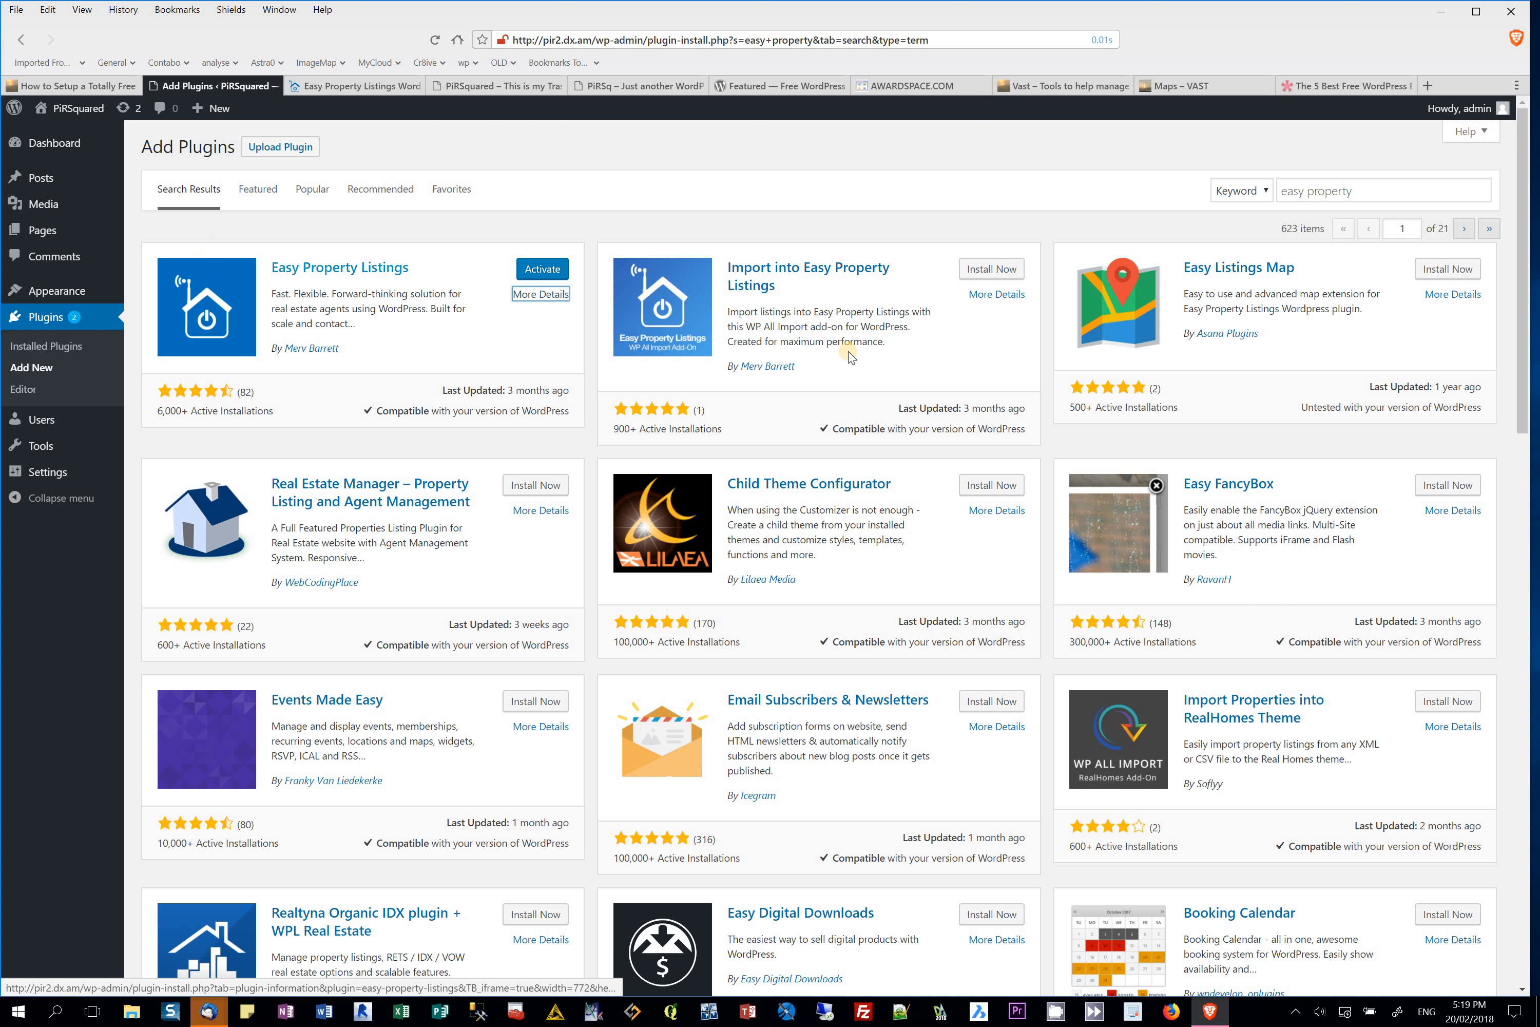
Step: Activate Easy Property Listings 3.1.19 and view the What's New section of its welcome page
{"action": "left_click", "coordinate": [543, 269]}
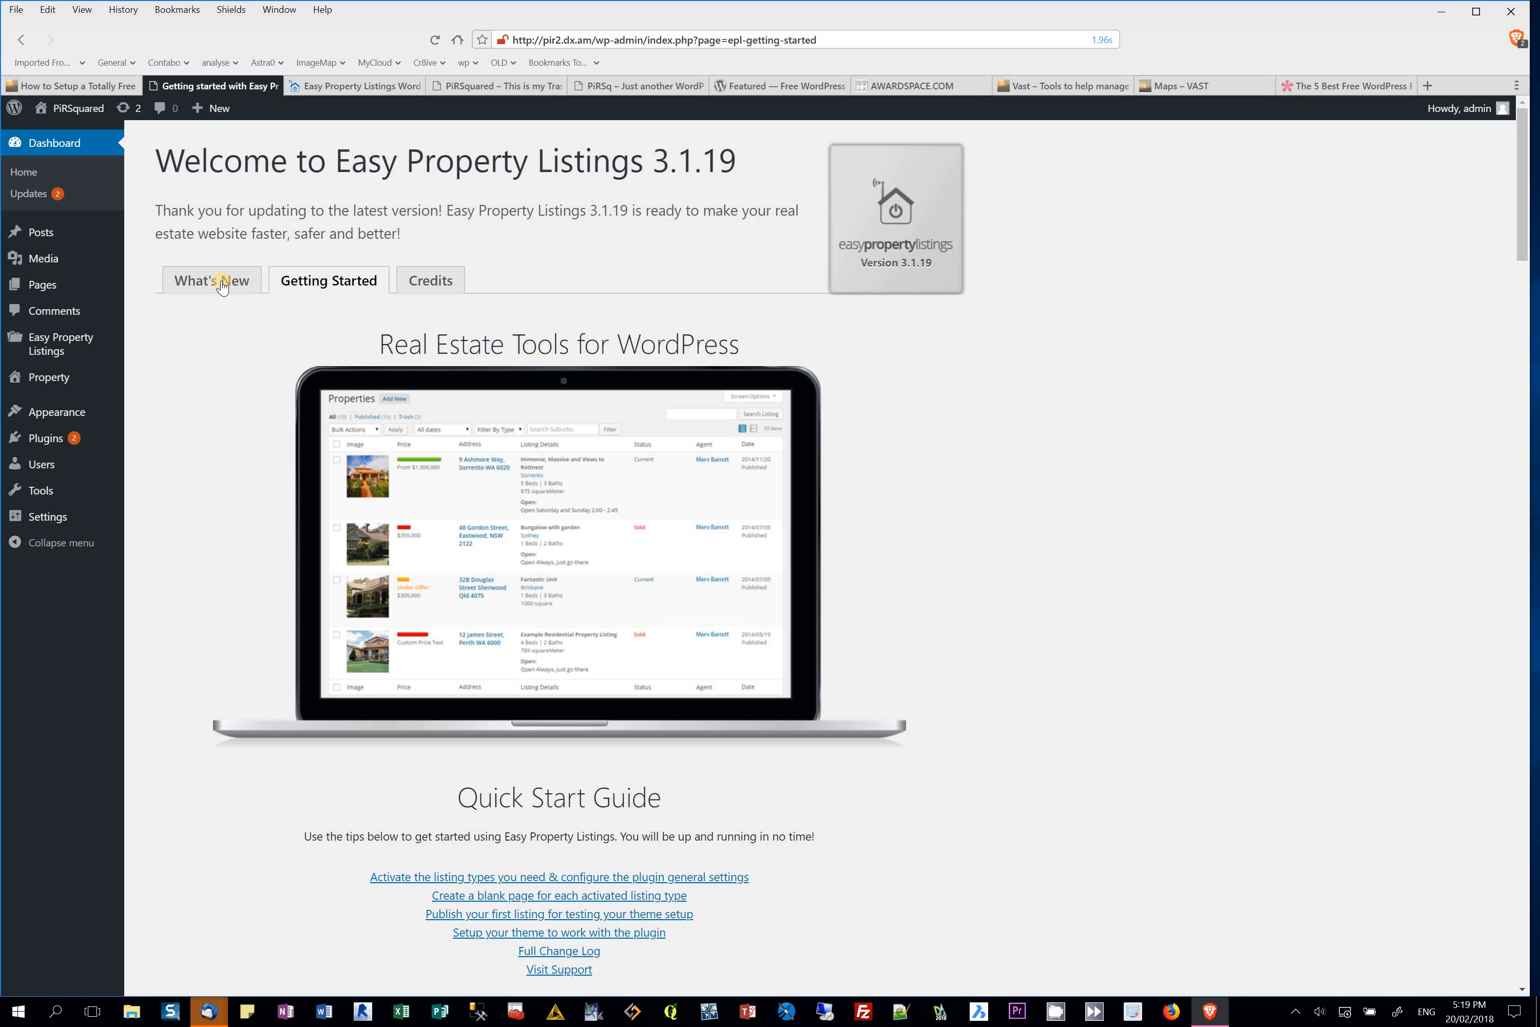
{"action": "left_click", "coordinate": [249, 283]}
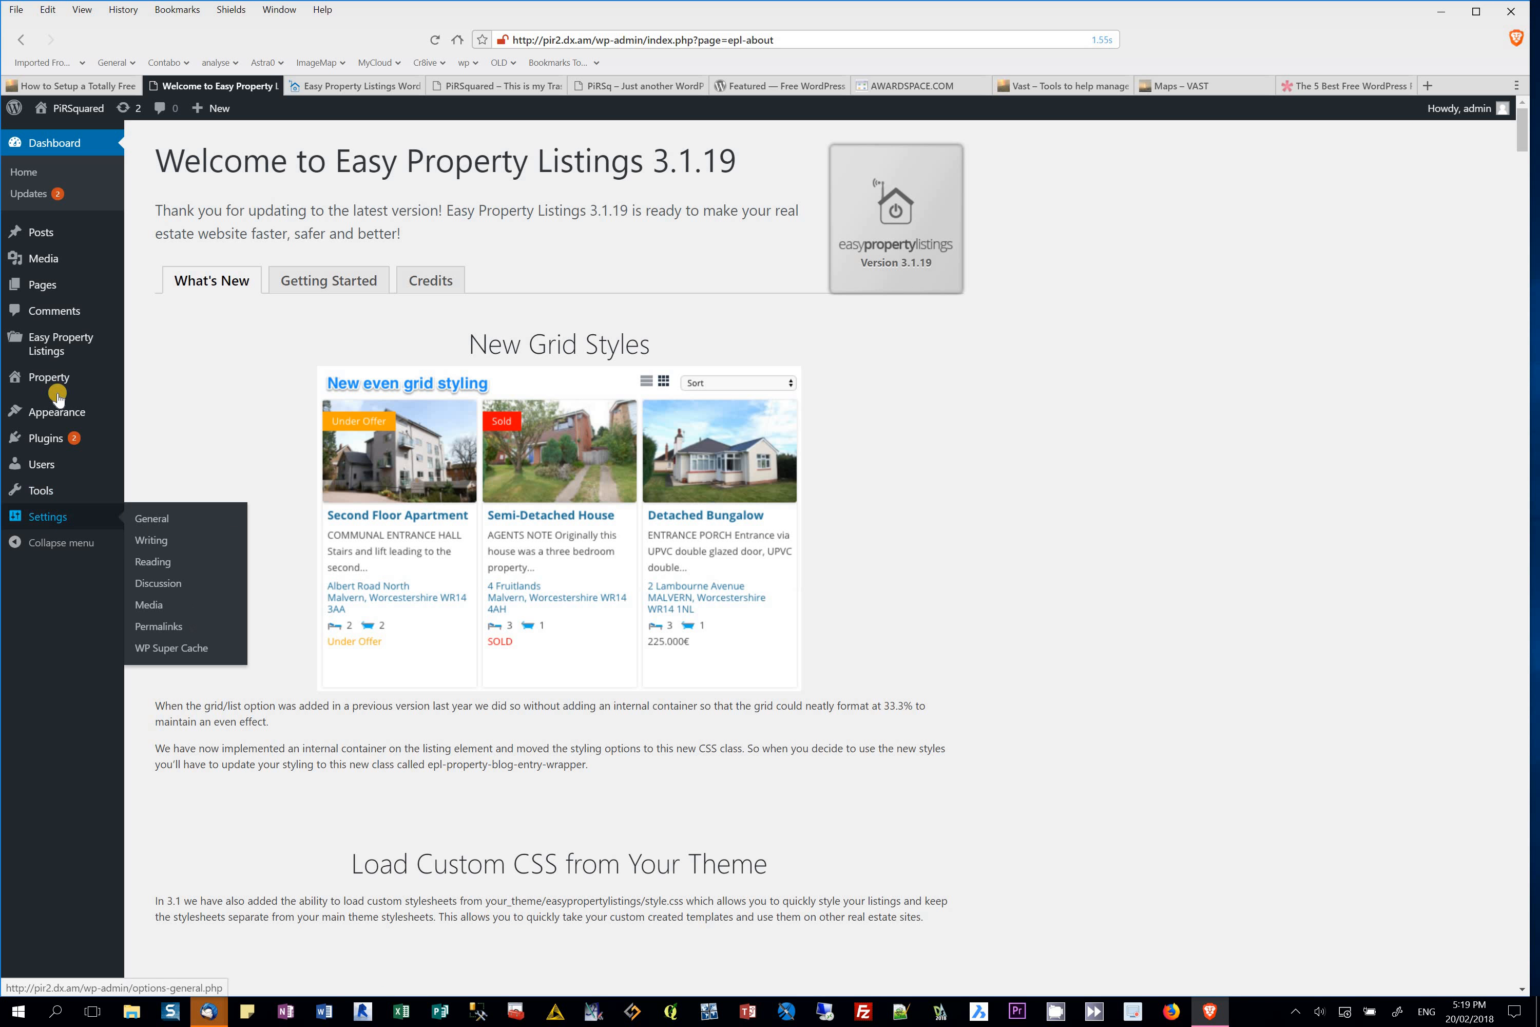
{"action": "mouse_move", "coordinate": [43, 379]}
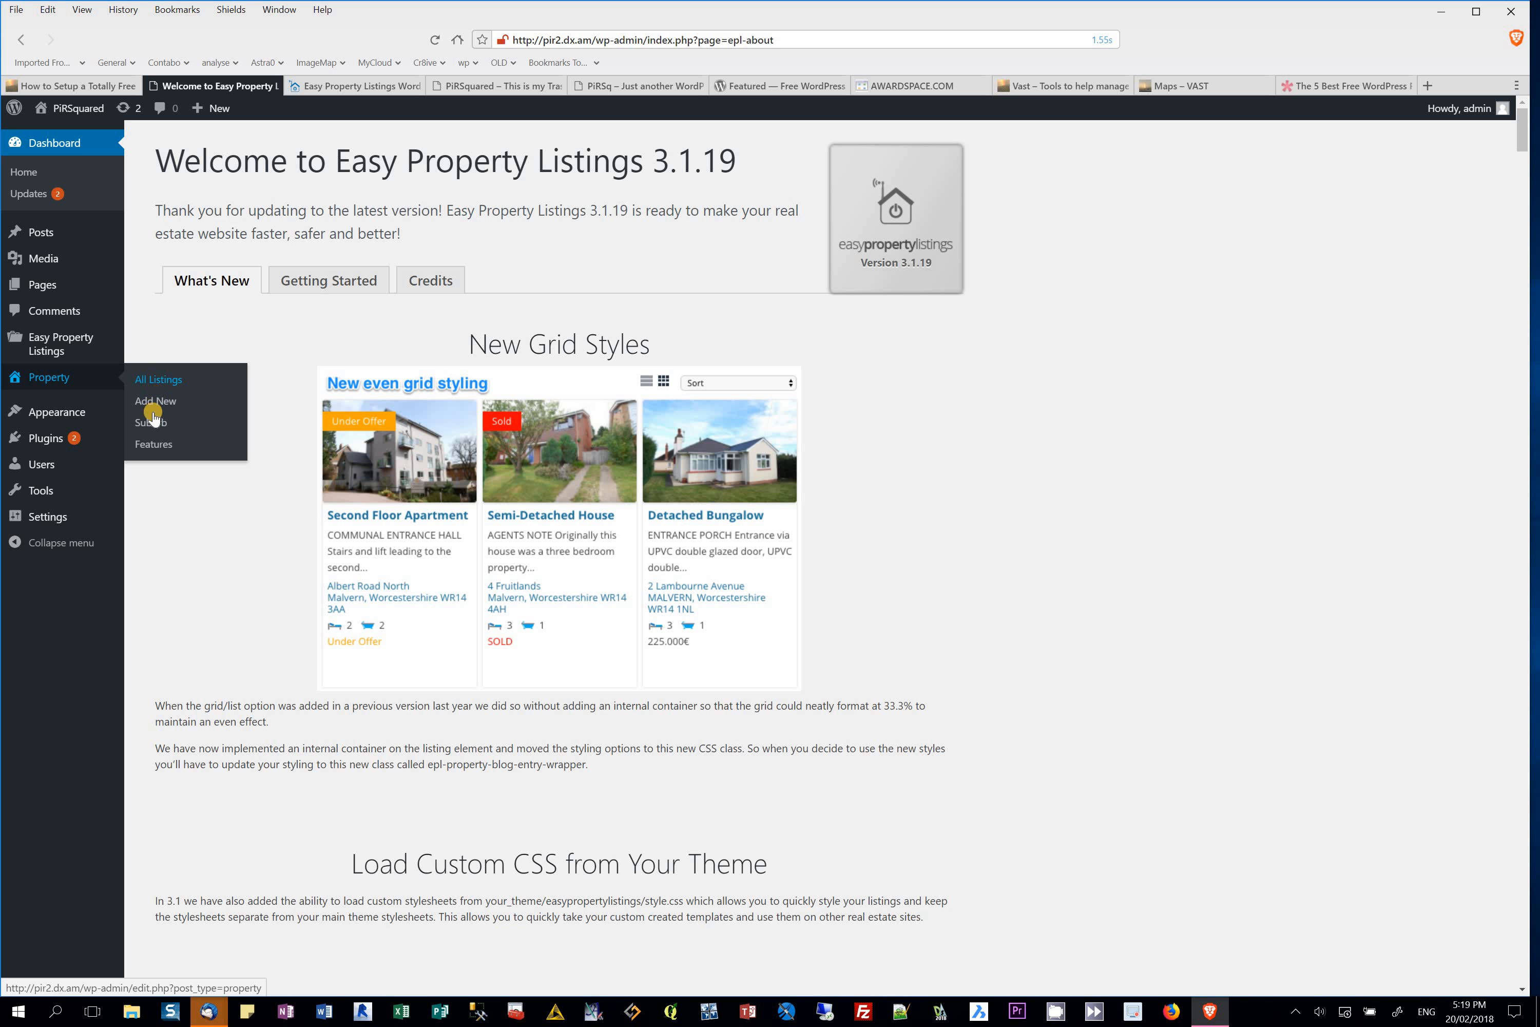
Step: Create a property listing titled '123' with description '345' and save it as a draft
{"action": "left_click", "coordinate": [152, 445]}
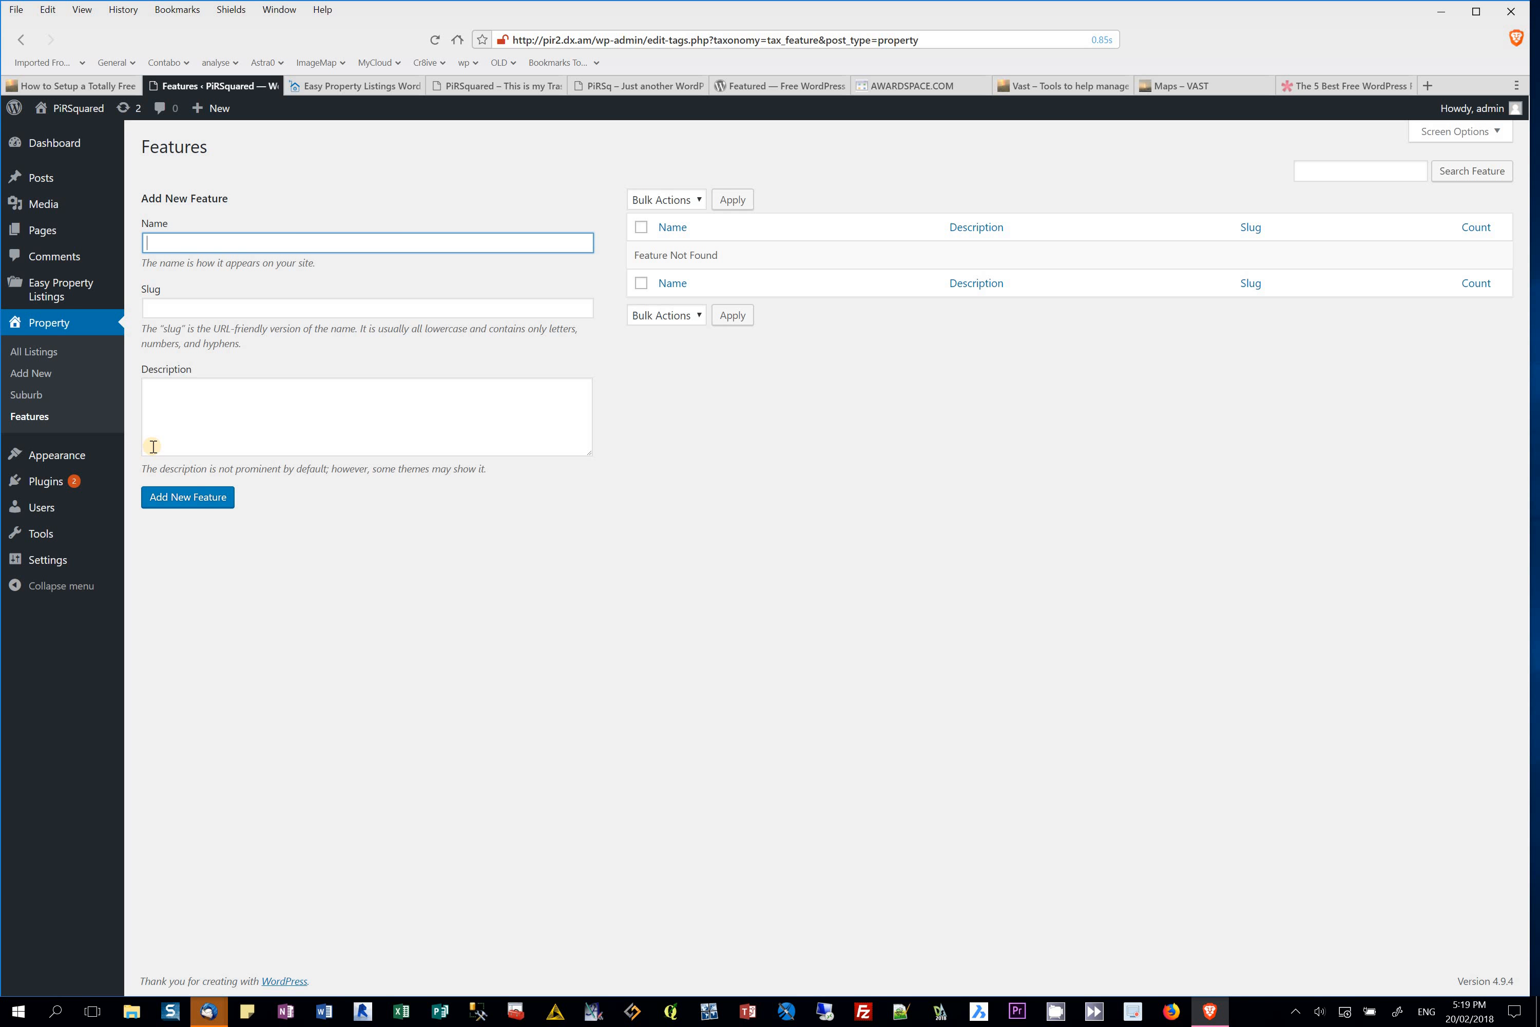
{"action": "left_click", "coordinate": [52, 325]}
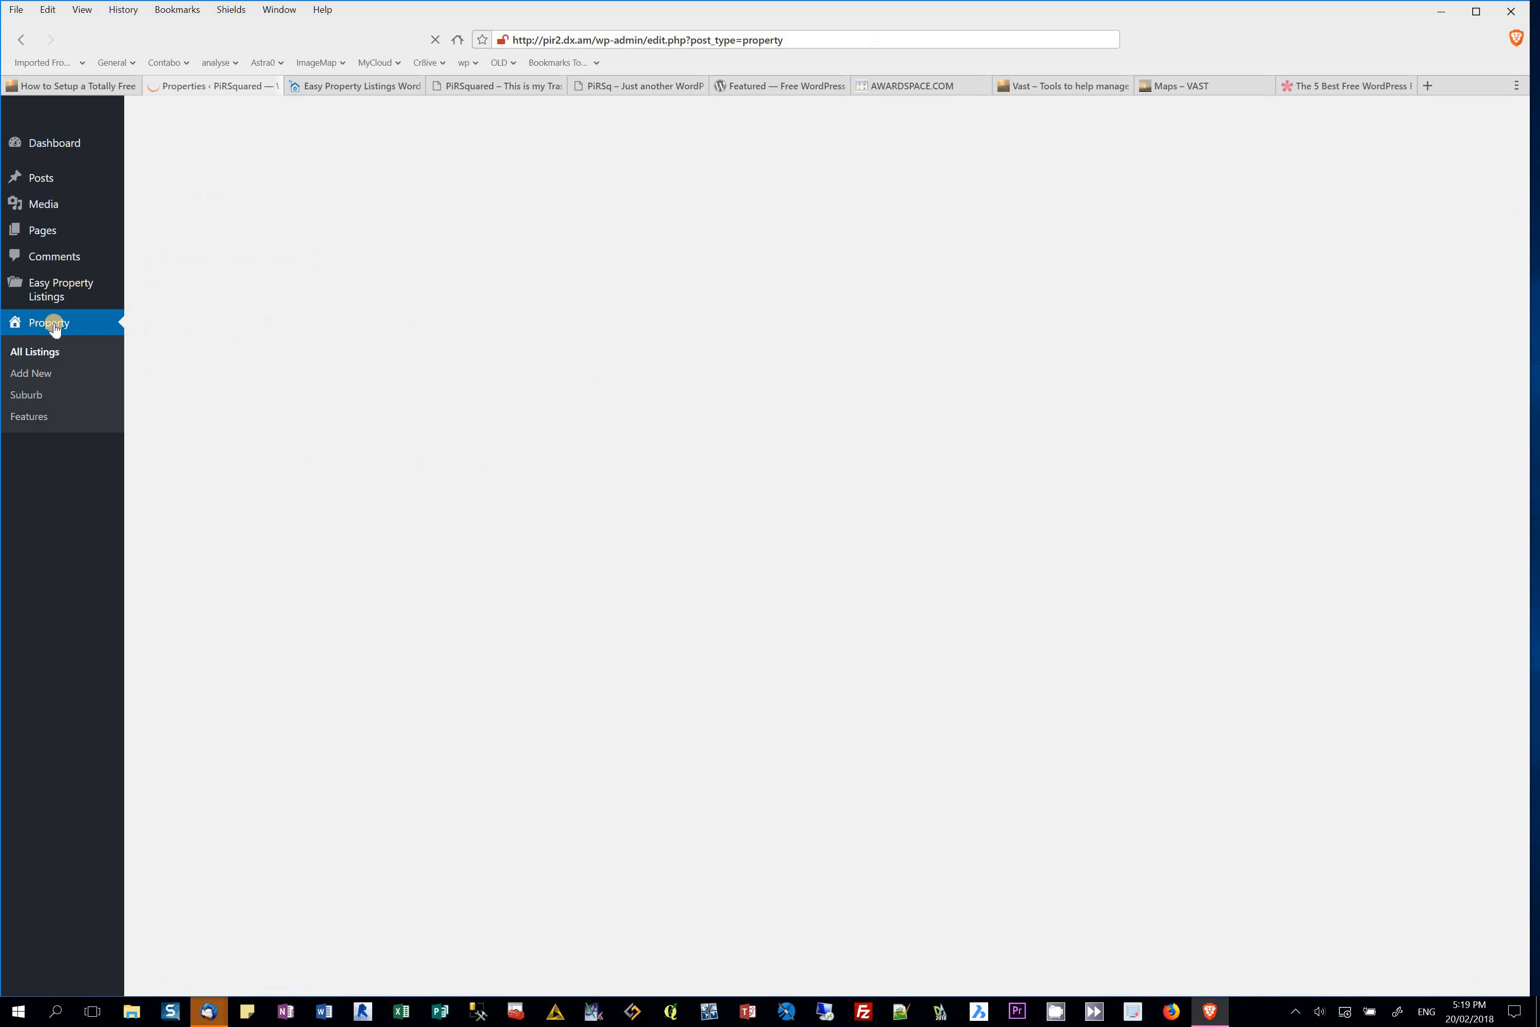
{"action": "left_click", "coordinate": [32, 375]}
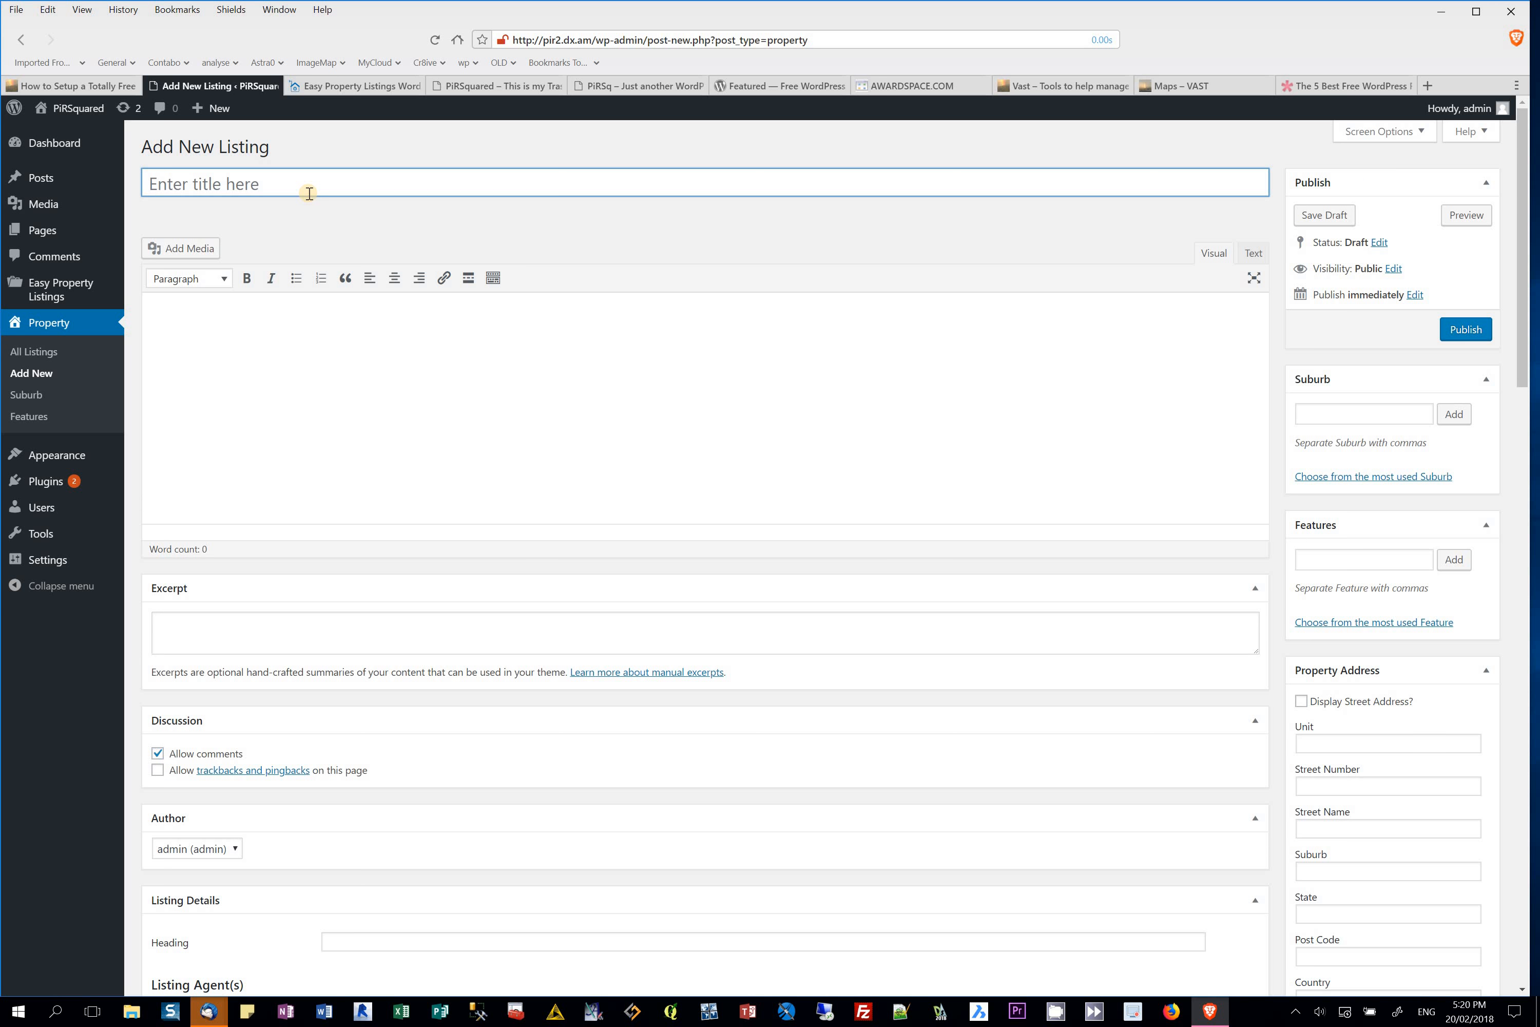
{"action": "type", "text": "123"}
{"action": "left_click", "coordinate": [289, 309]}
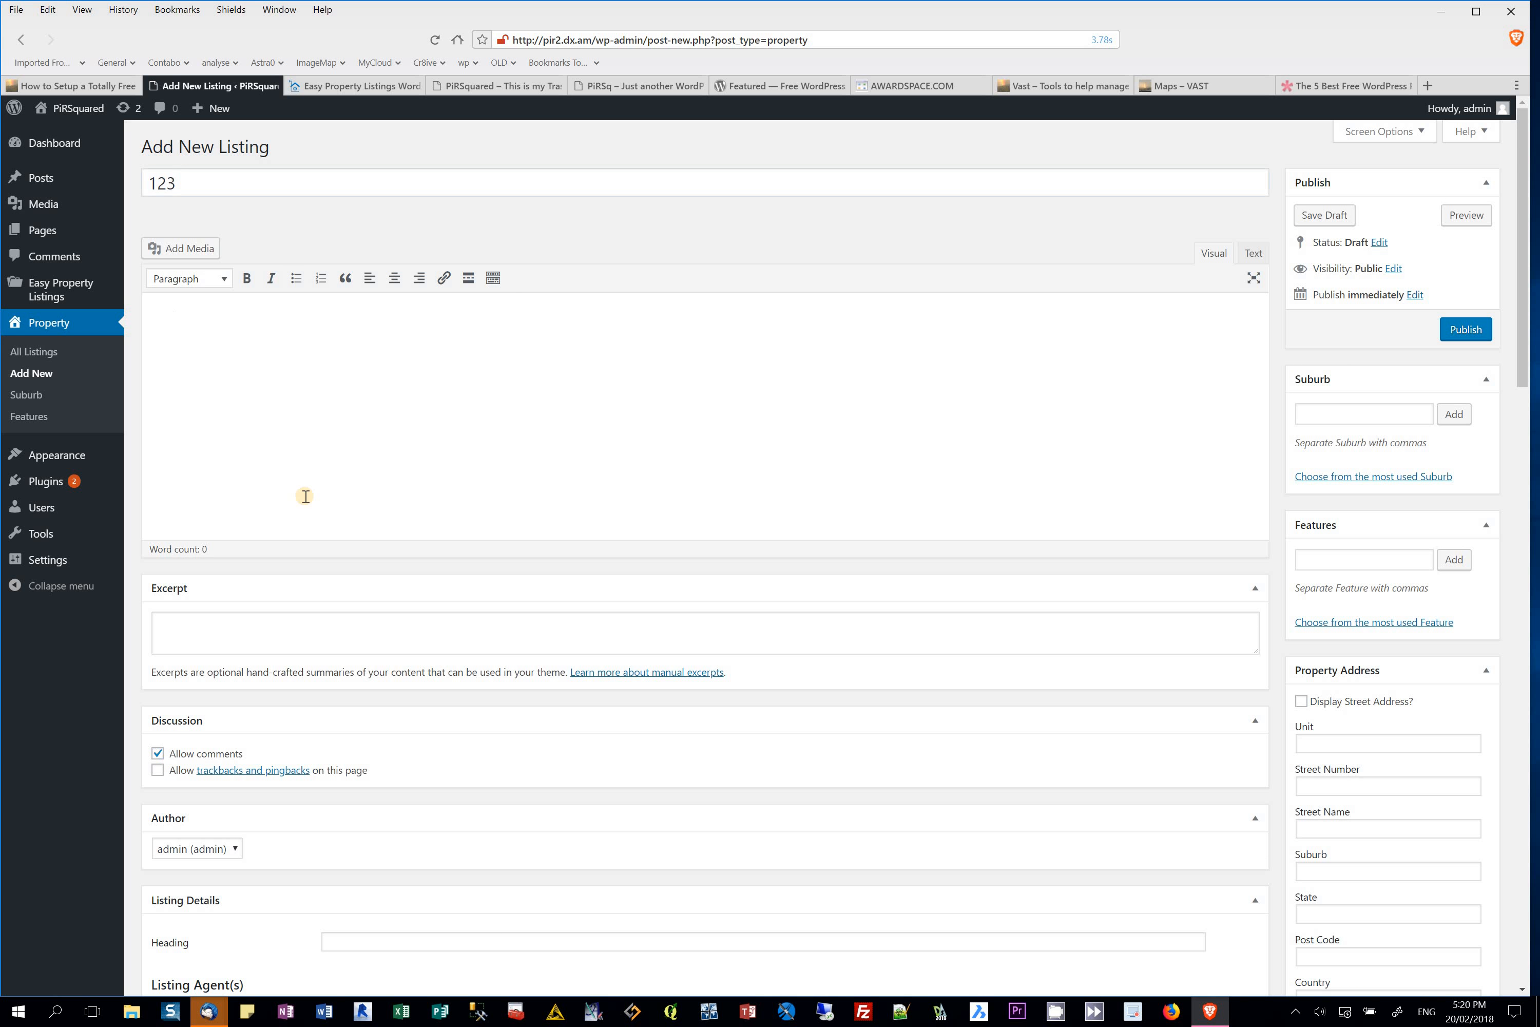
{"action": "type", "text": "345"}
{"action": "left_click", "coordinate": [1325, 215]}
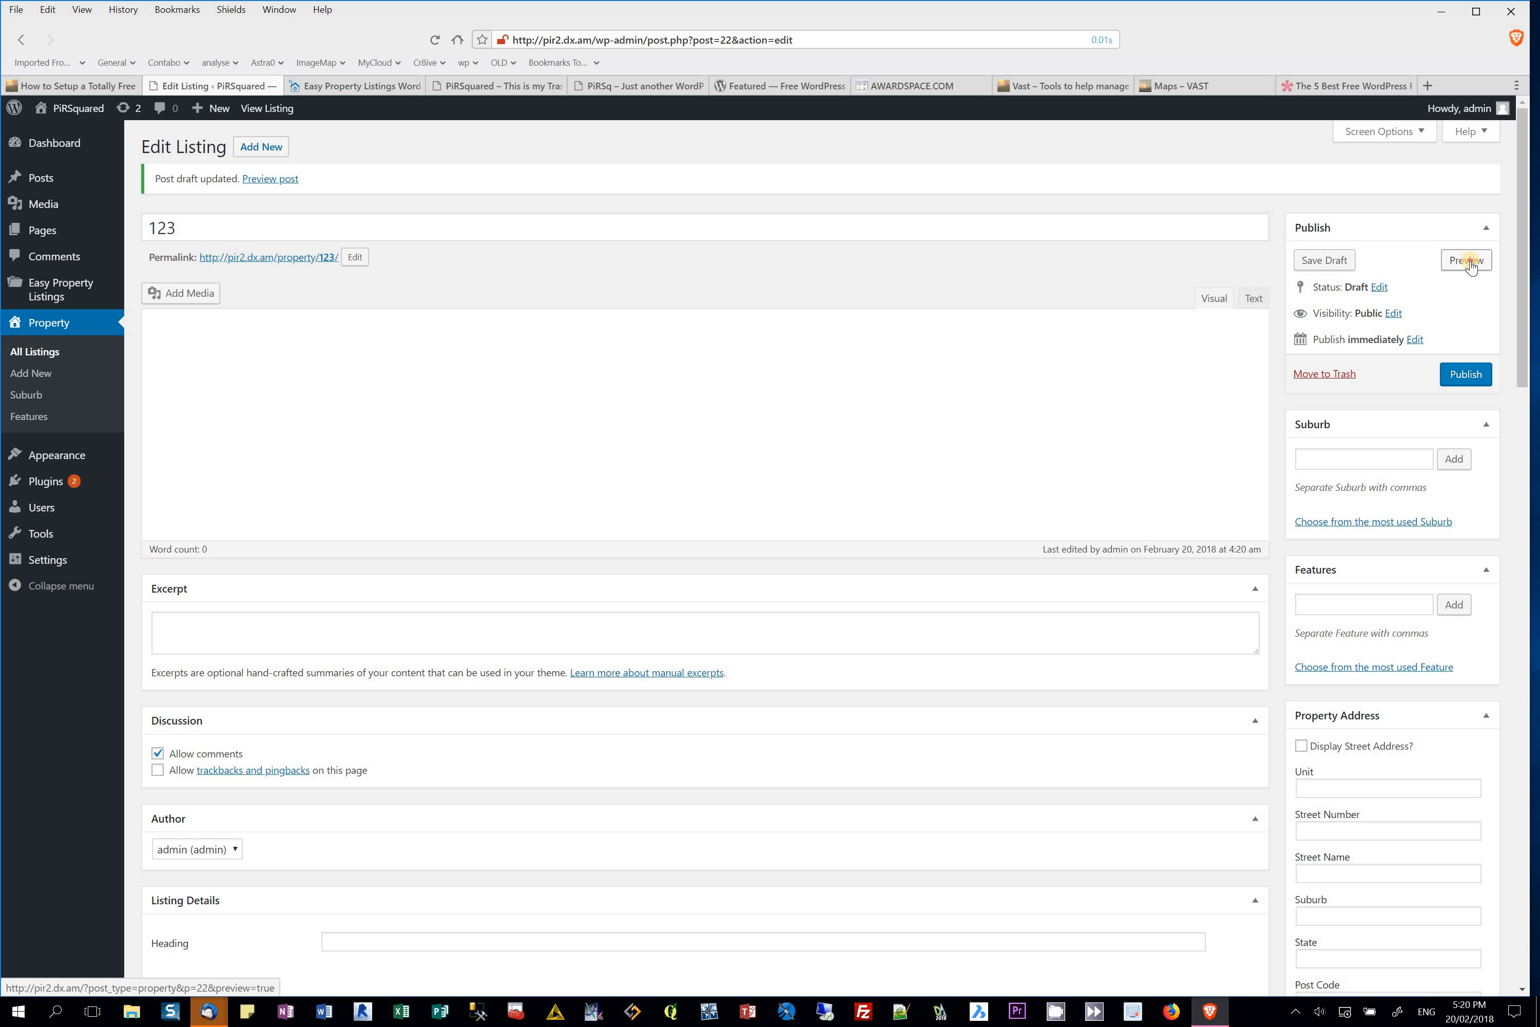
Step: Preview the draft 123 listing, then return to the Edit Listing tab
{"action": "left_click", "coordinate": [1470, 264]}
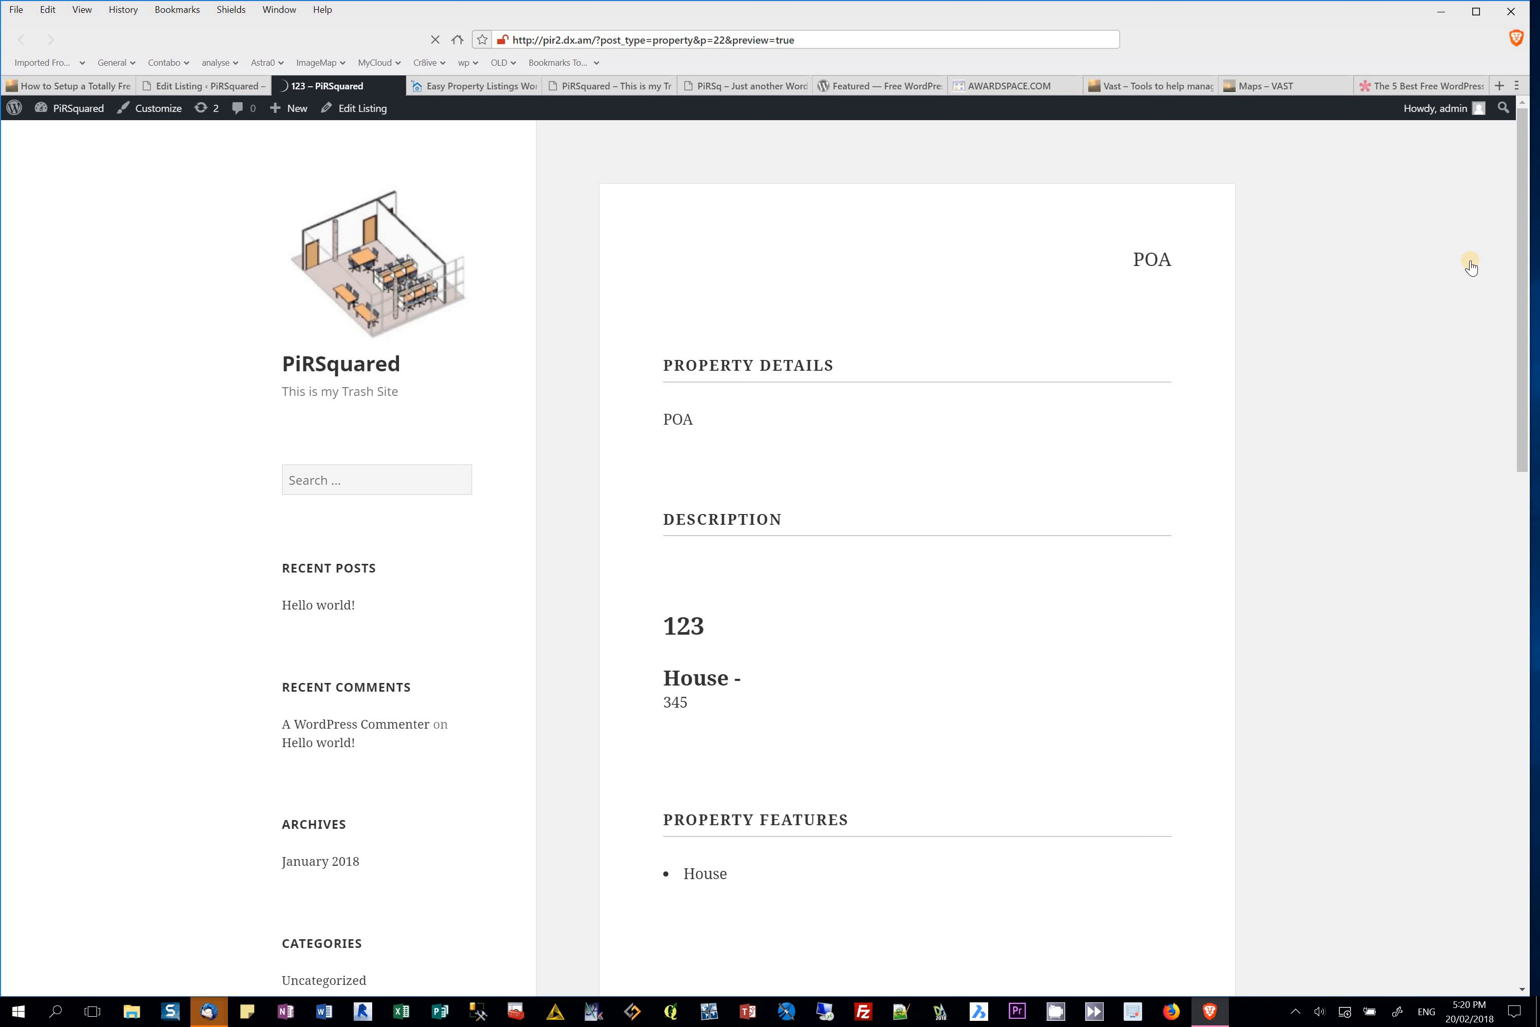
{"action": "left_click", "coordinate": [250, 85]}
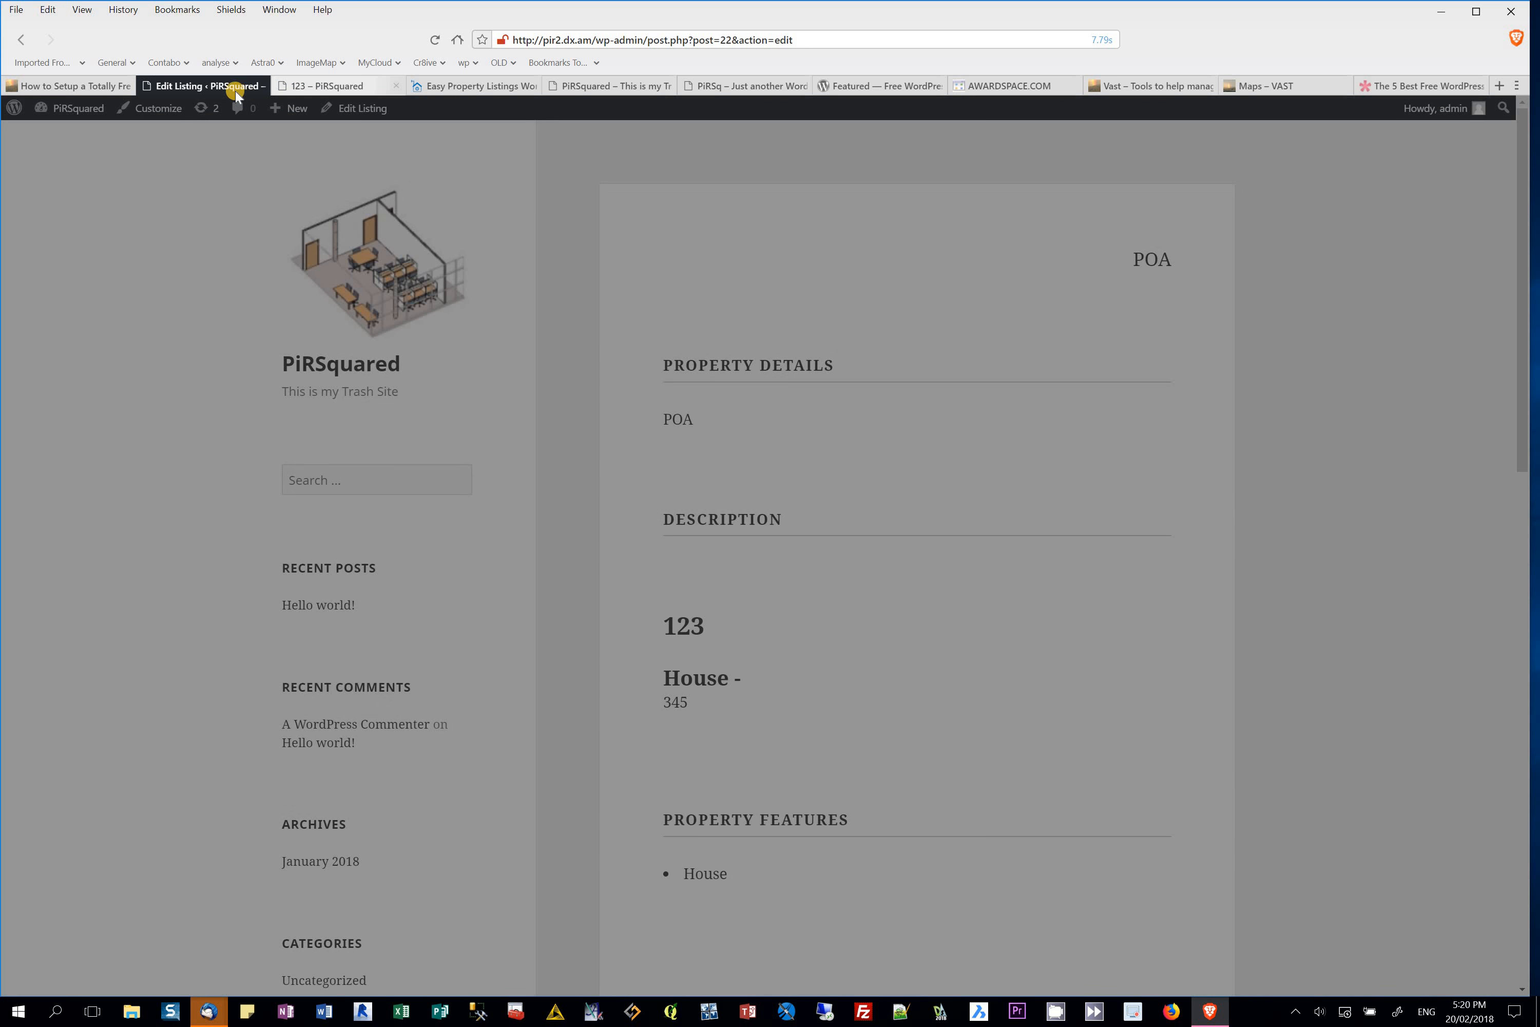
{"action": "left_click", "coordinate": [236, 86]}
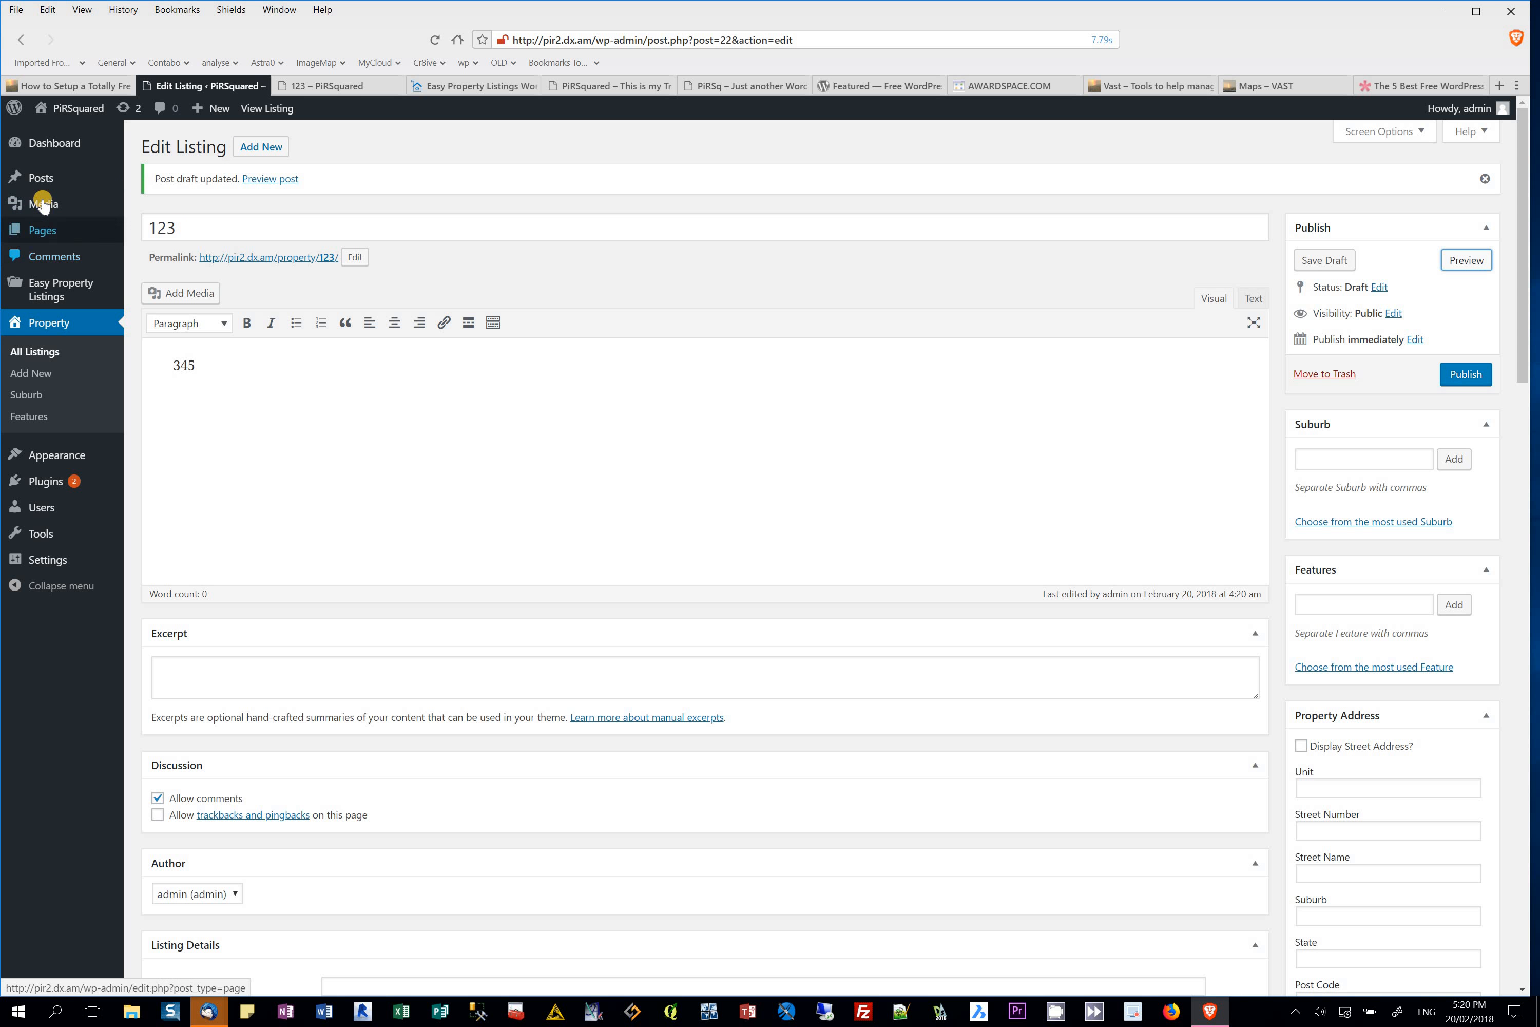
Step: Add a new page titled 'This is my Homepage' and start writing its body text
{"action": "mouse_move", "coordinate": [47, 230]}
{"action": "left_click", "coordinate": [161, 230]}
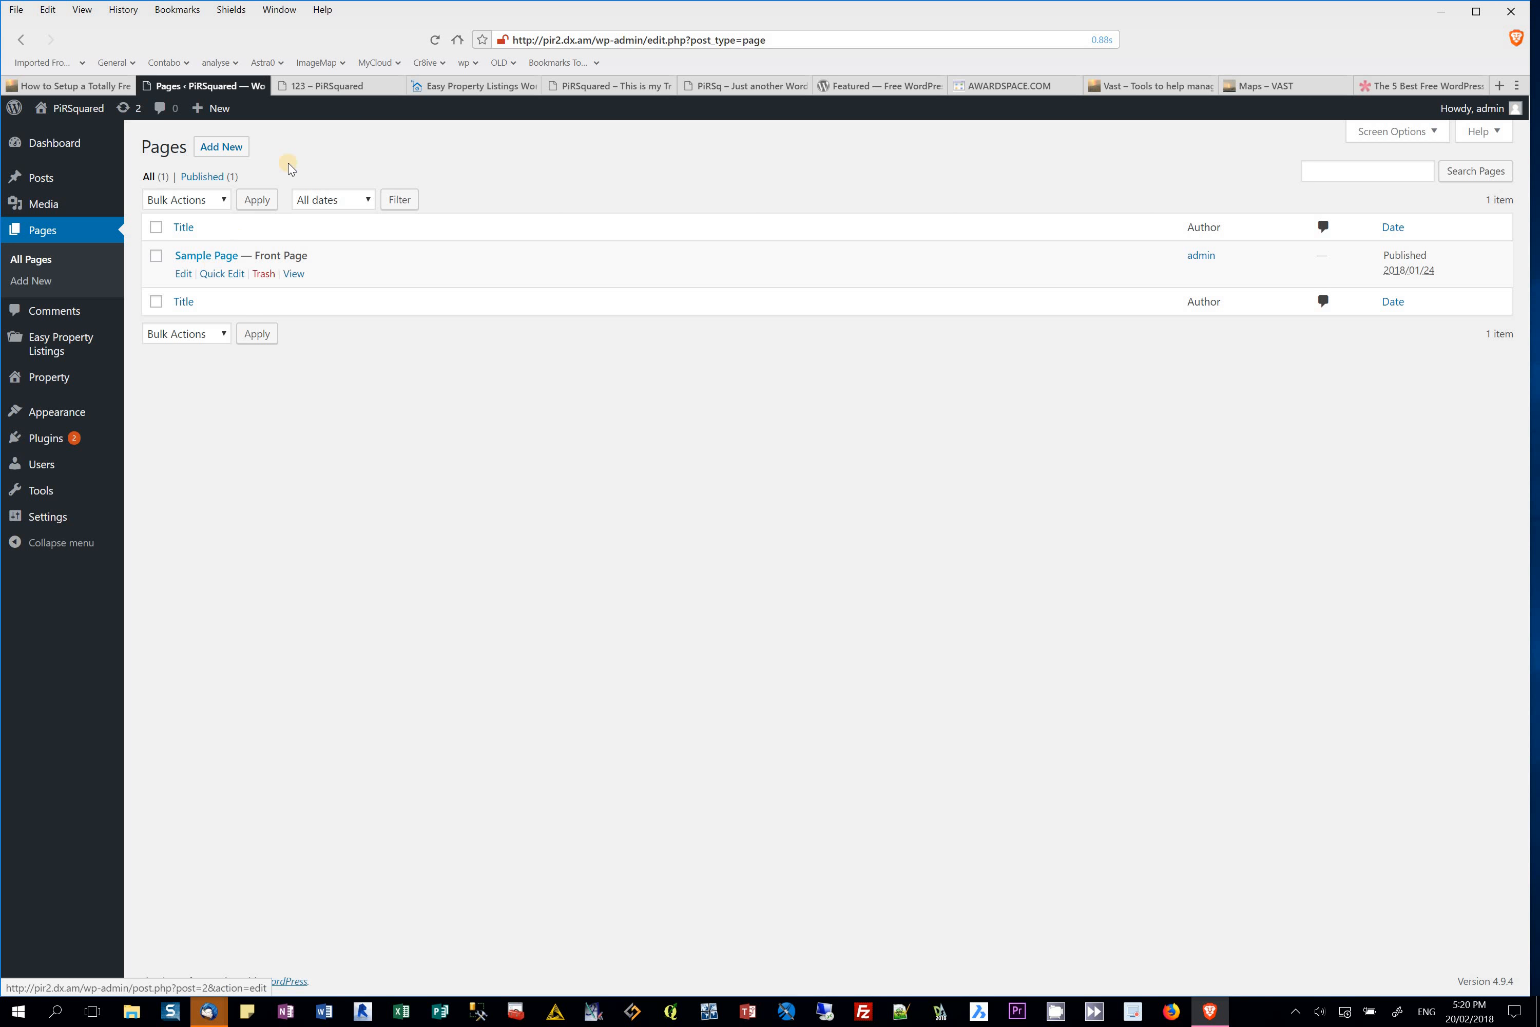
{"action": "left_click", "coordinate": [220, 146]}
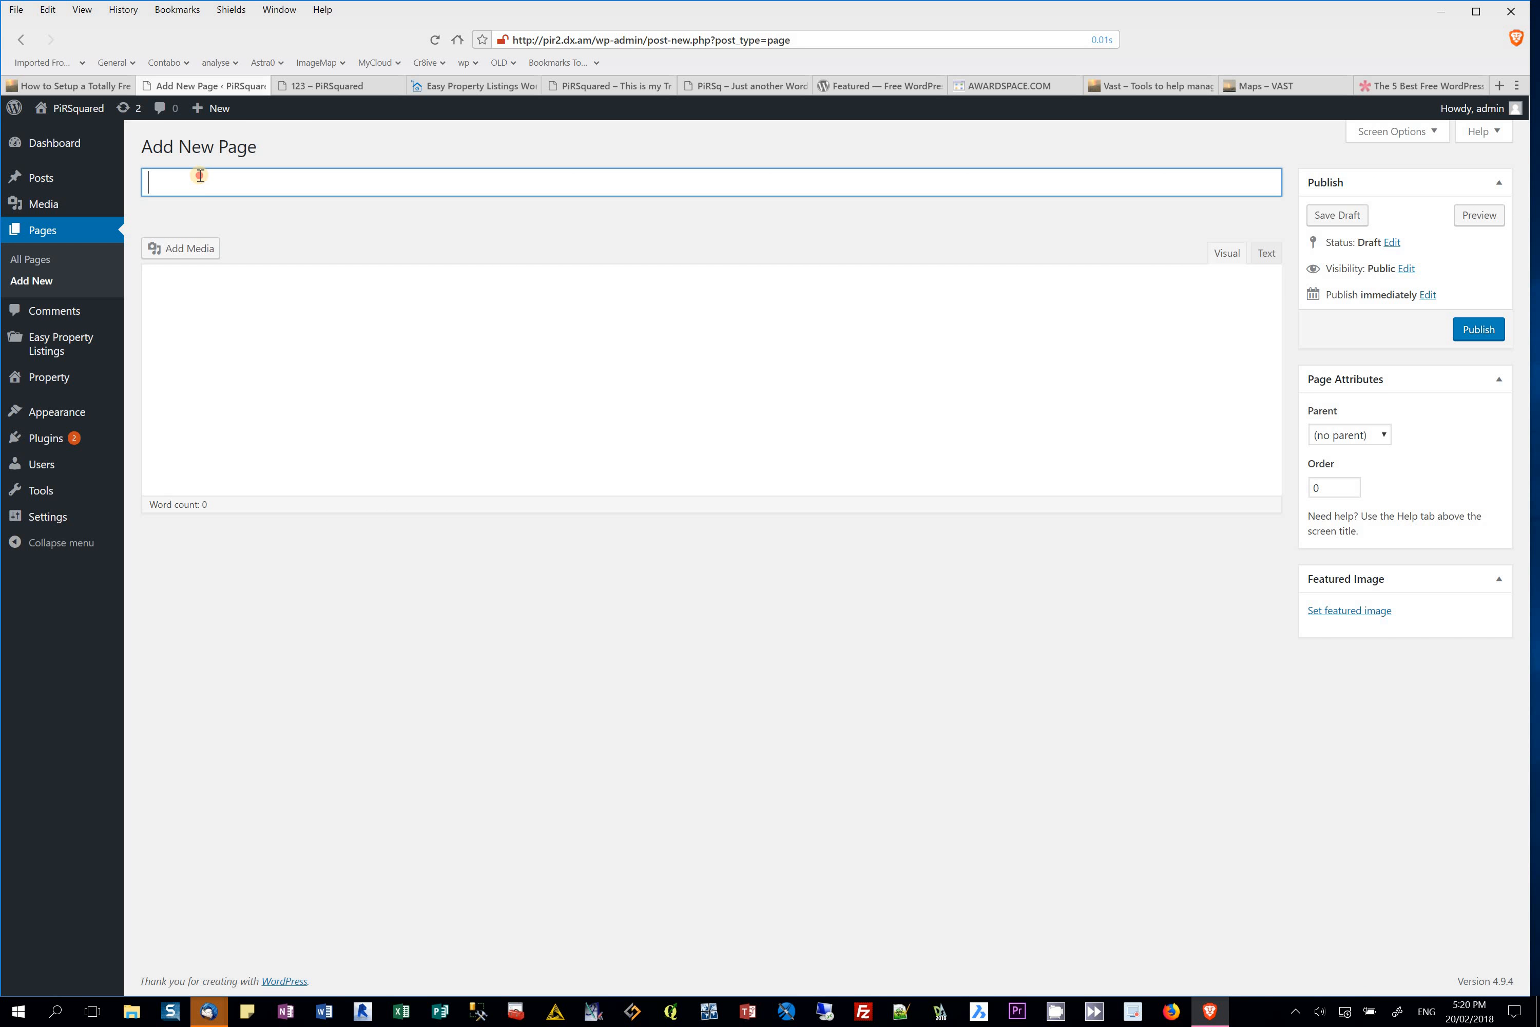
{"action": "type", "text": "This is my Hom"}
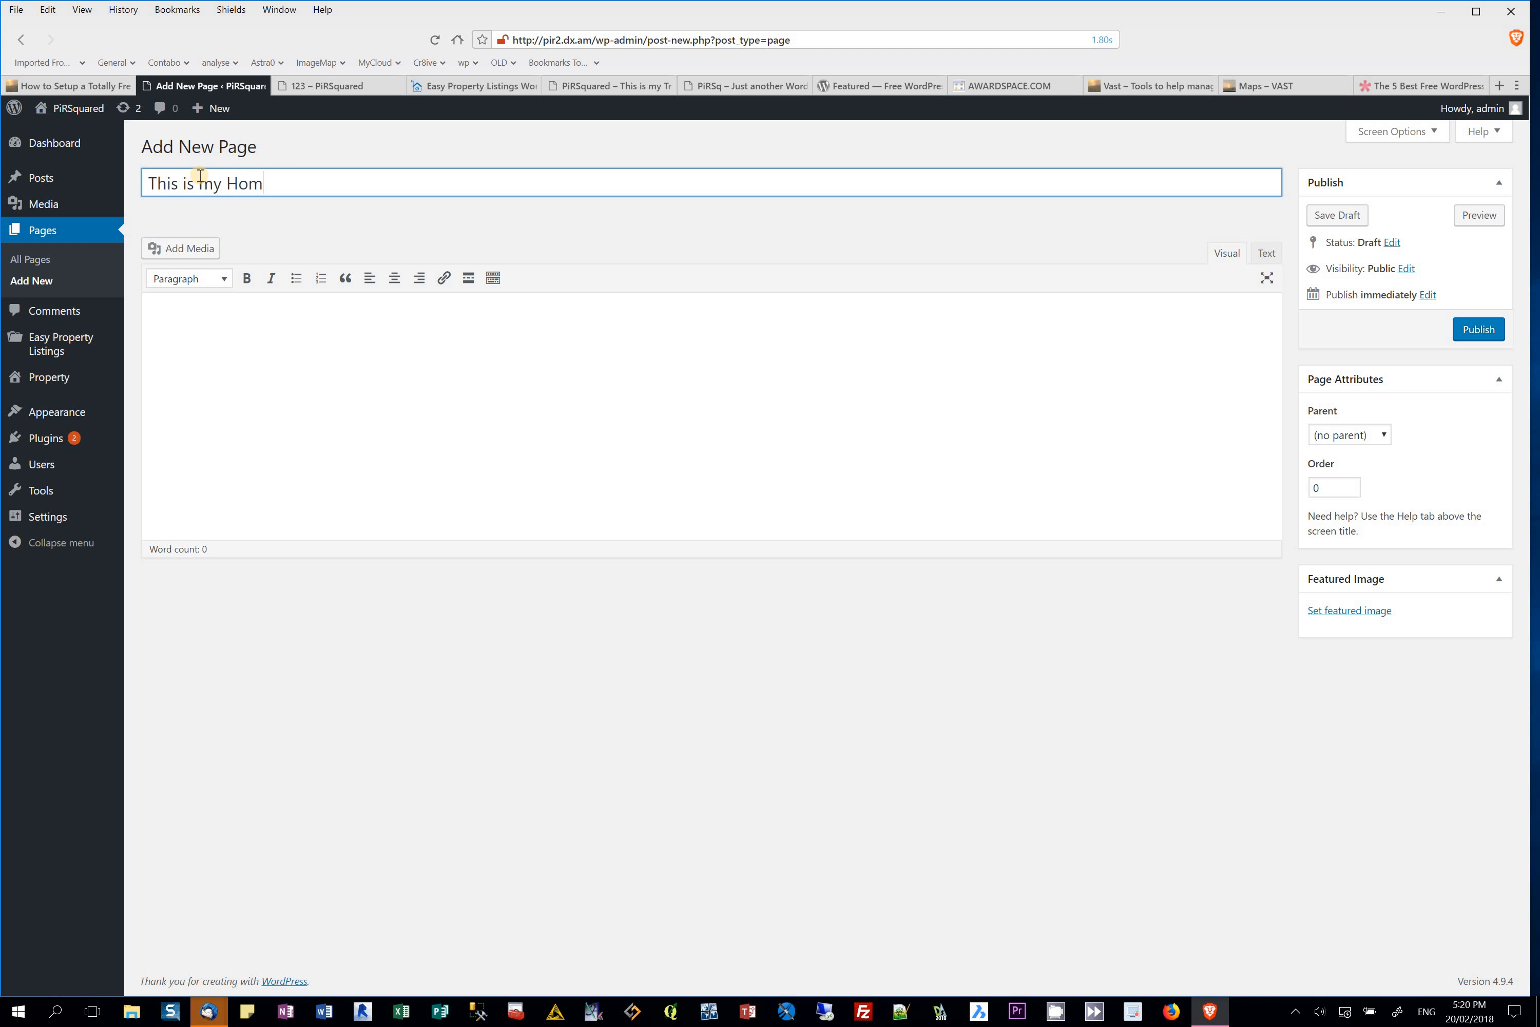
{"action": "type", "text": "epage"}
{"action": "left_click", "coordinate": [207, 307]}
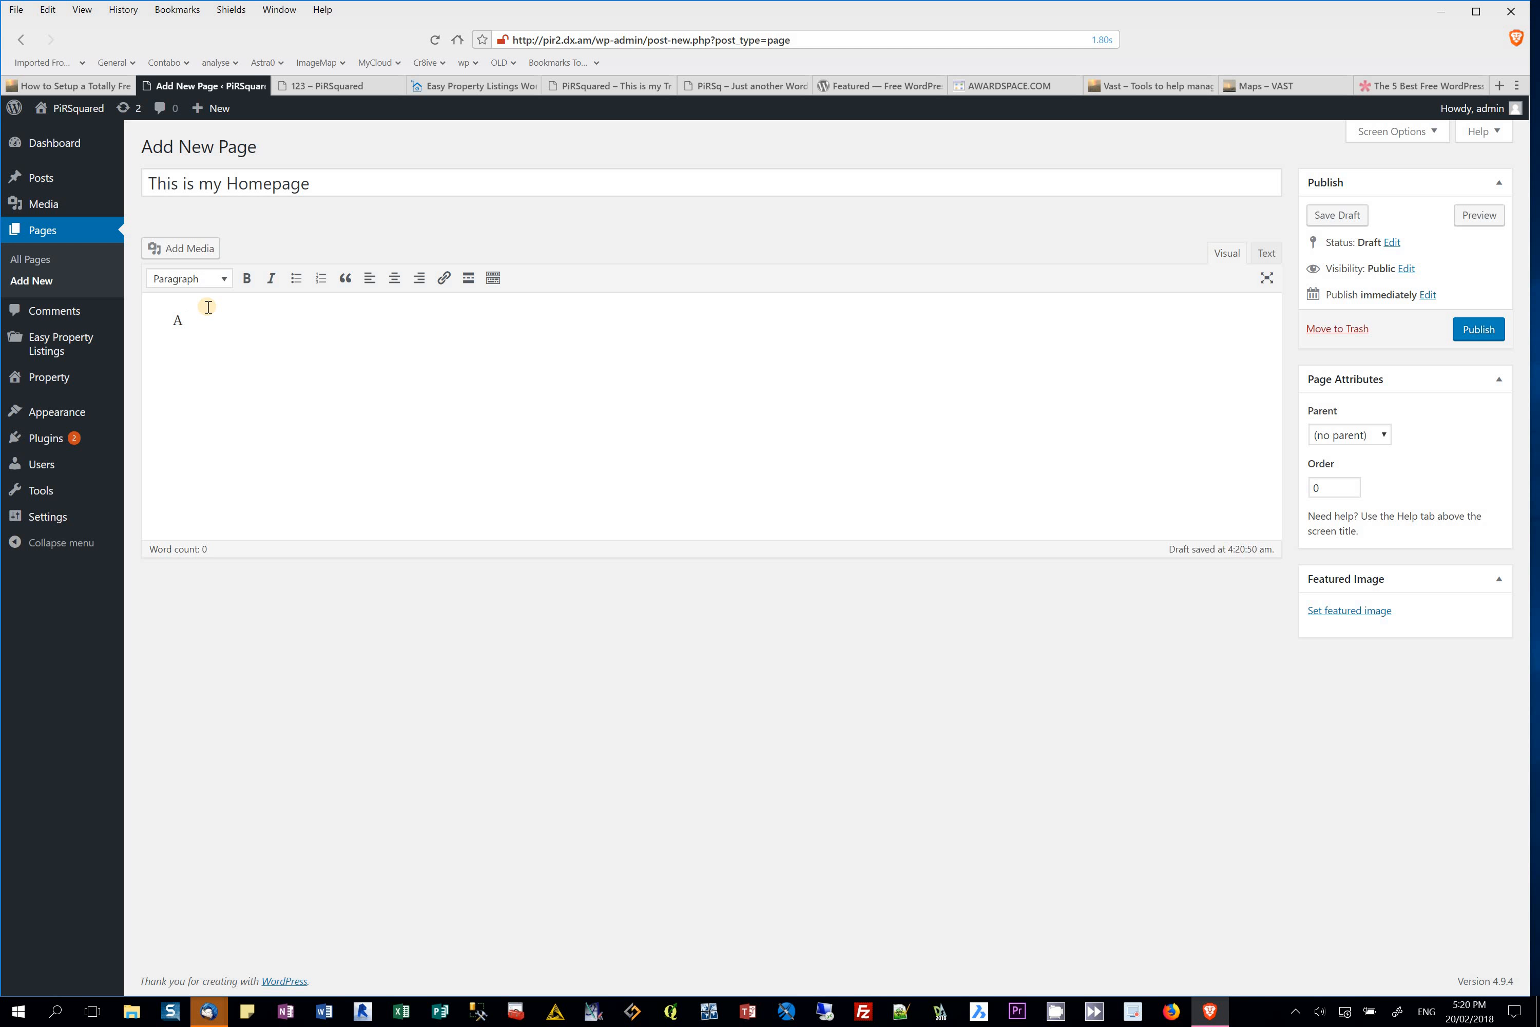
{"action": "type", "text": "A loy"}
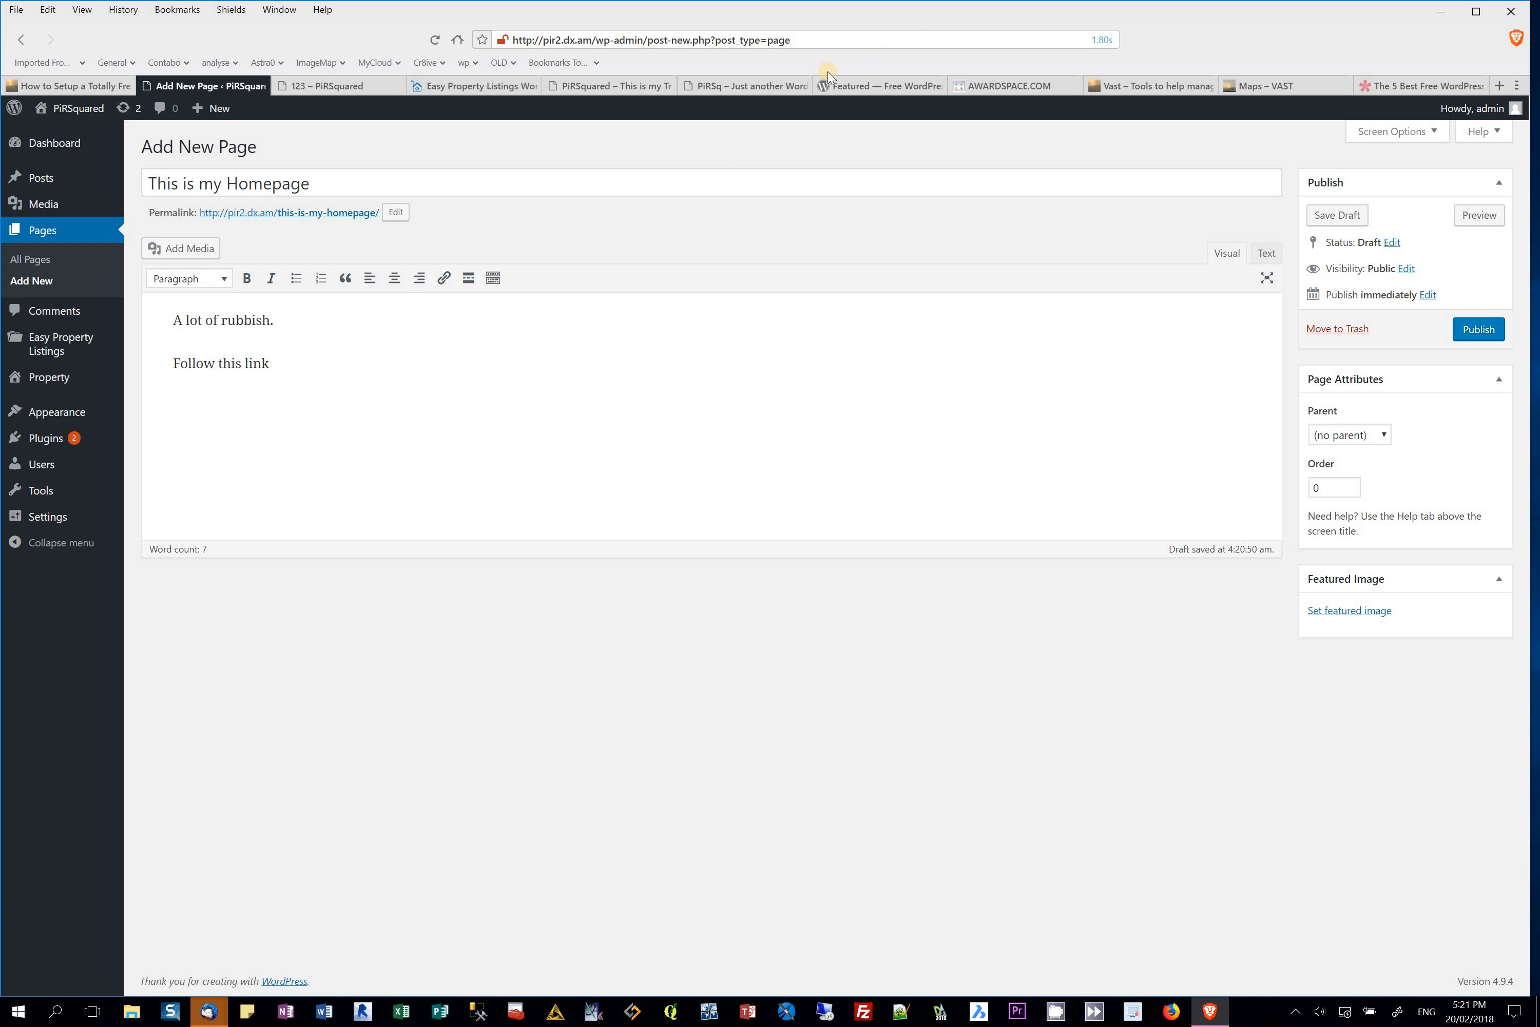
Step: Copy the Vast site's address, then select the word 'link' in the page body
{"action": "left_click", "coordinate": [746, 86]}
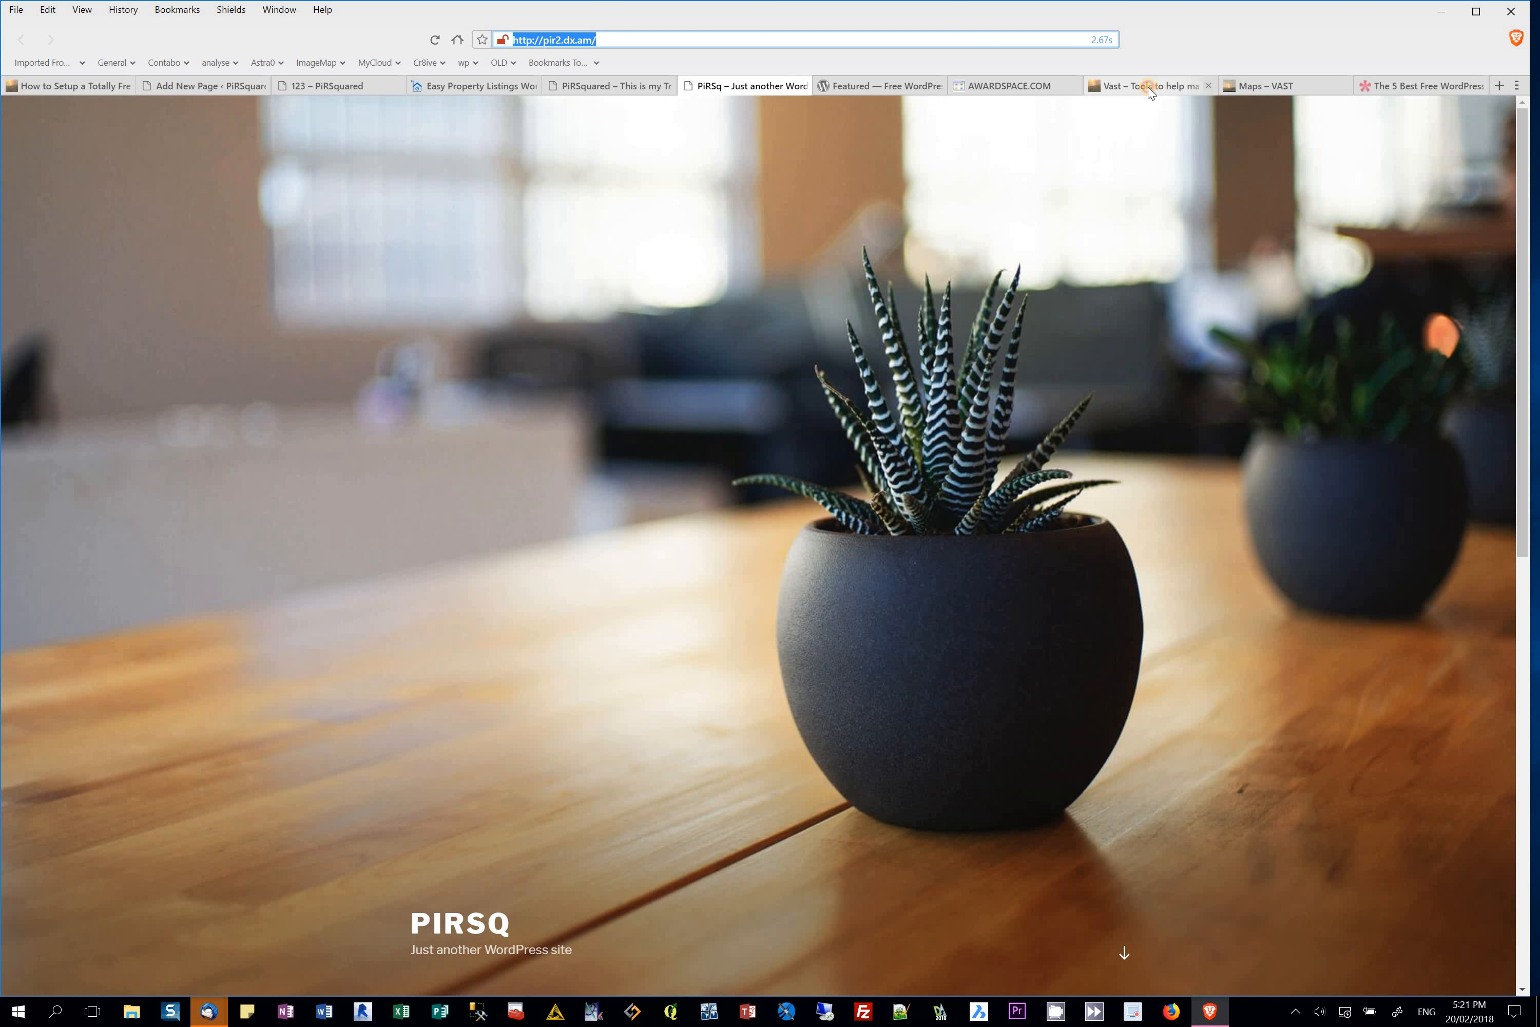
{"action": "left_click", "coordinate": [1146, 87]}
{"action": "left_click", "coordinate": [712, 40]}
{"action": "key", "text": "ctrl+c"}
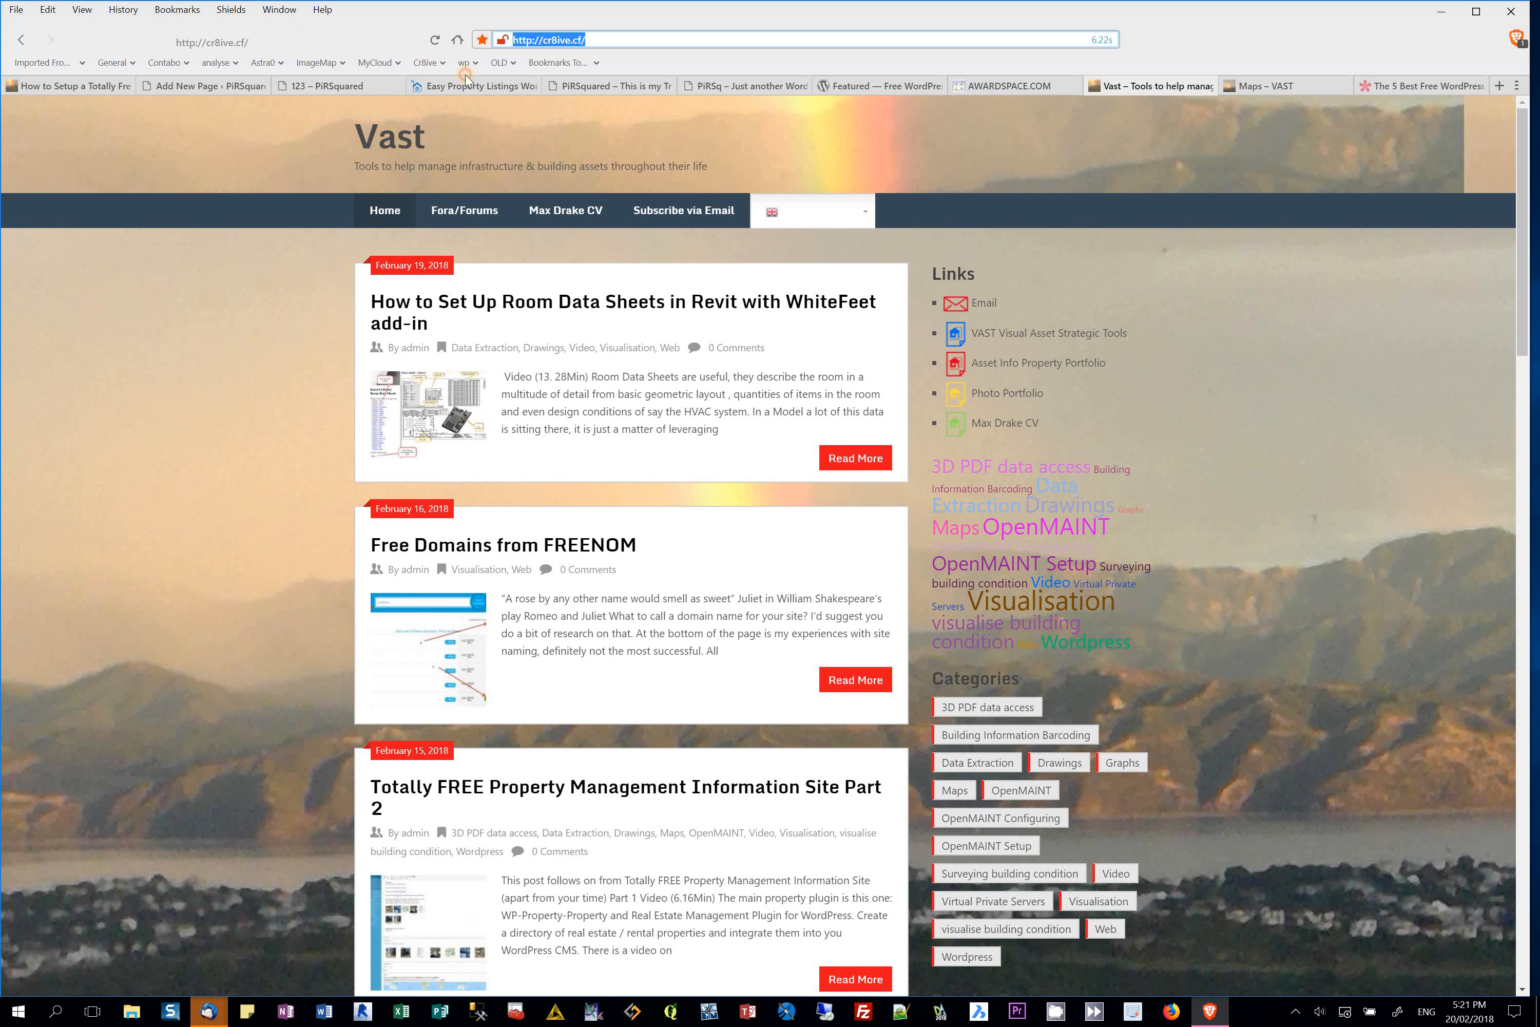
{"action": "left_click", "coordinate": [210, 87]}
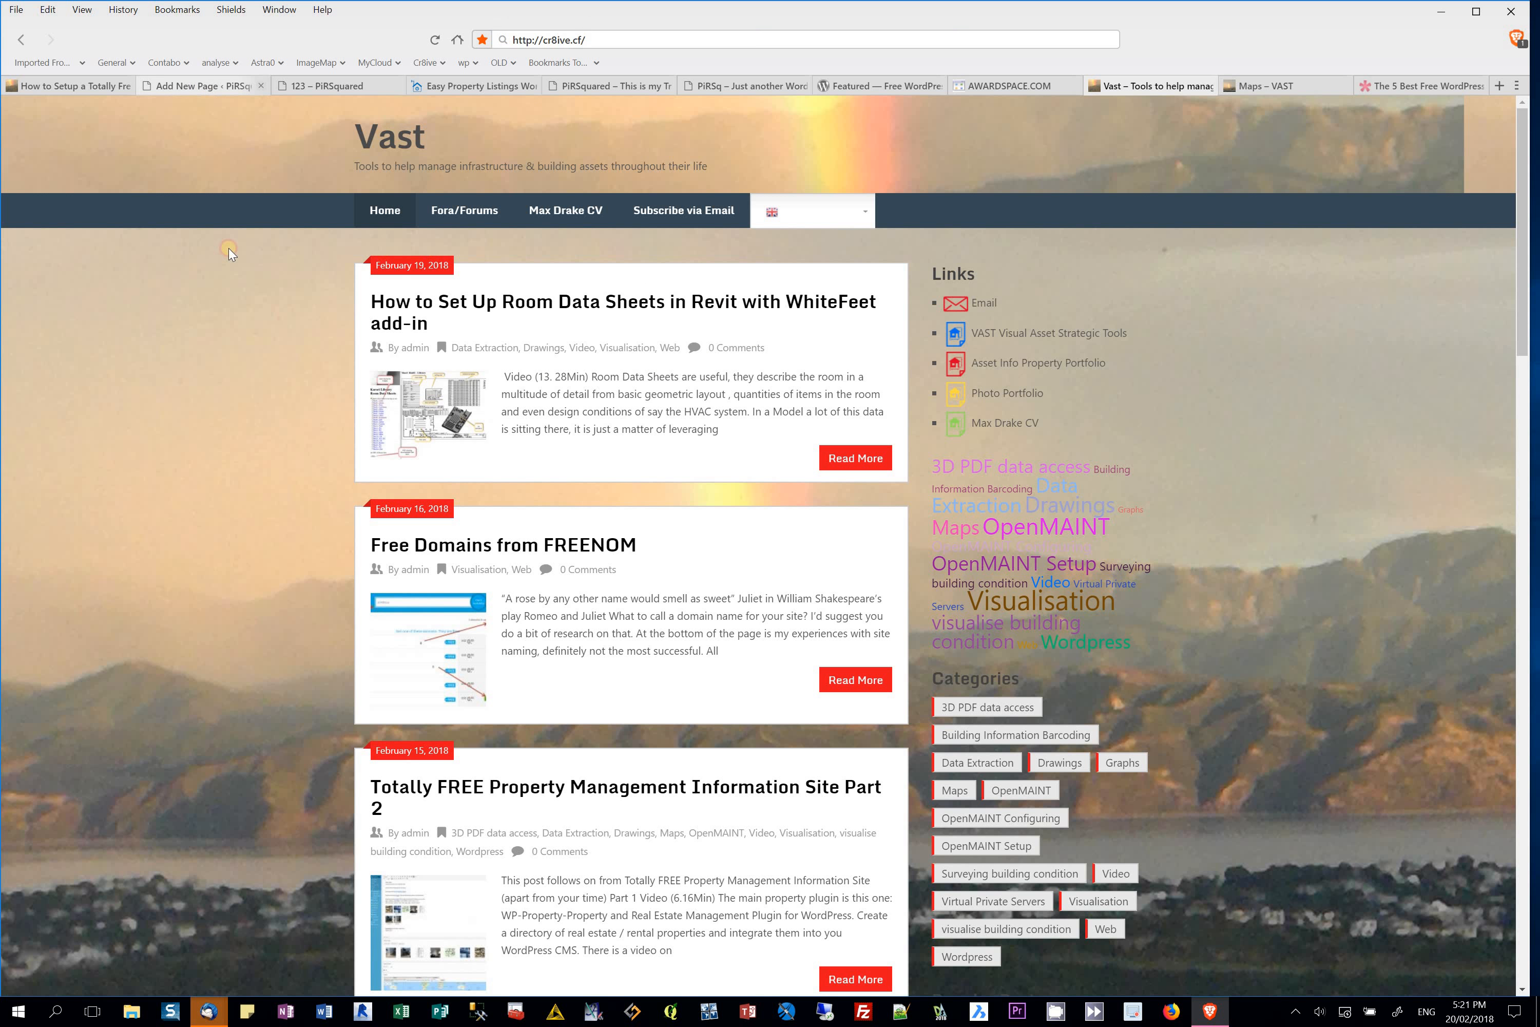
{"action": "left_click_drag", "start_coordinate": [283, 362], "coordinate": [249, 363]}
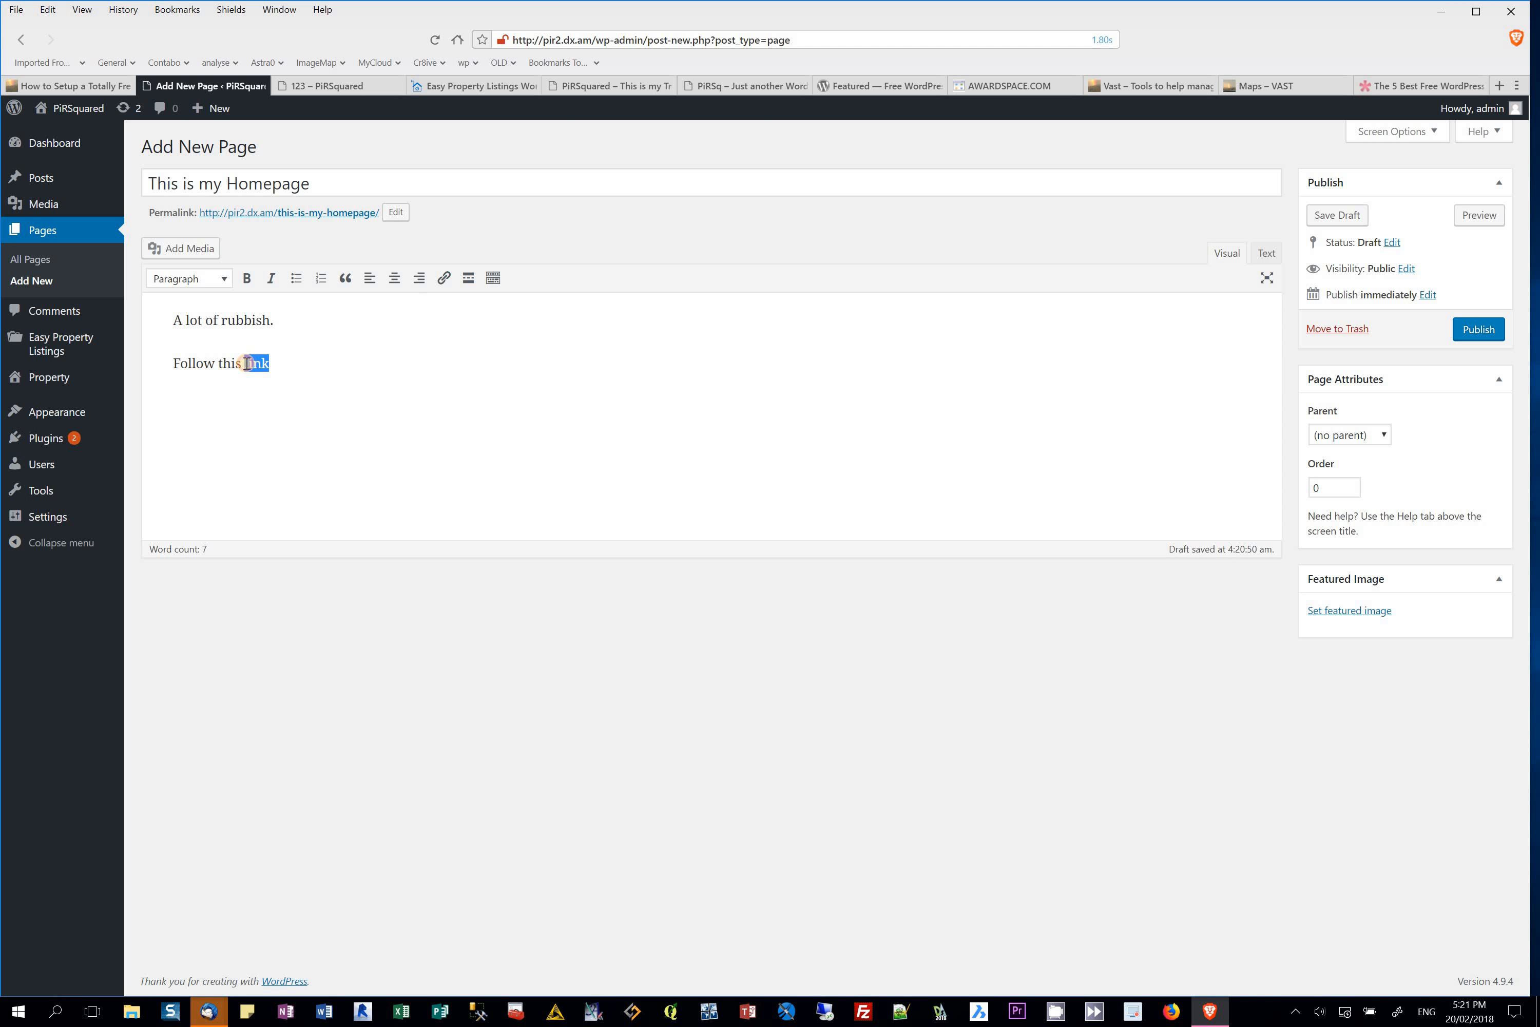
{"action": "left_click", "coordinate": [444, 278]}
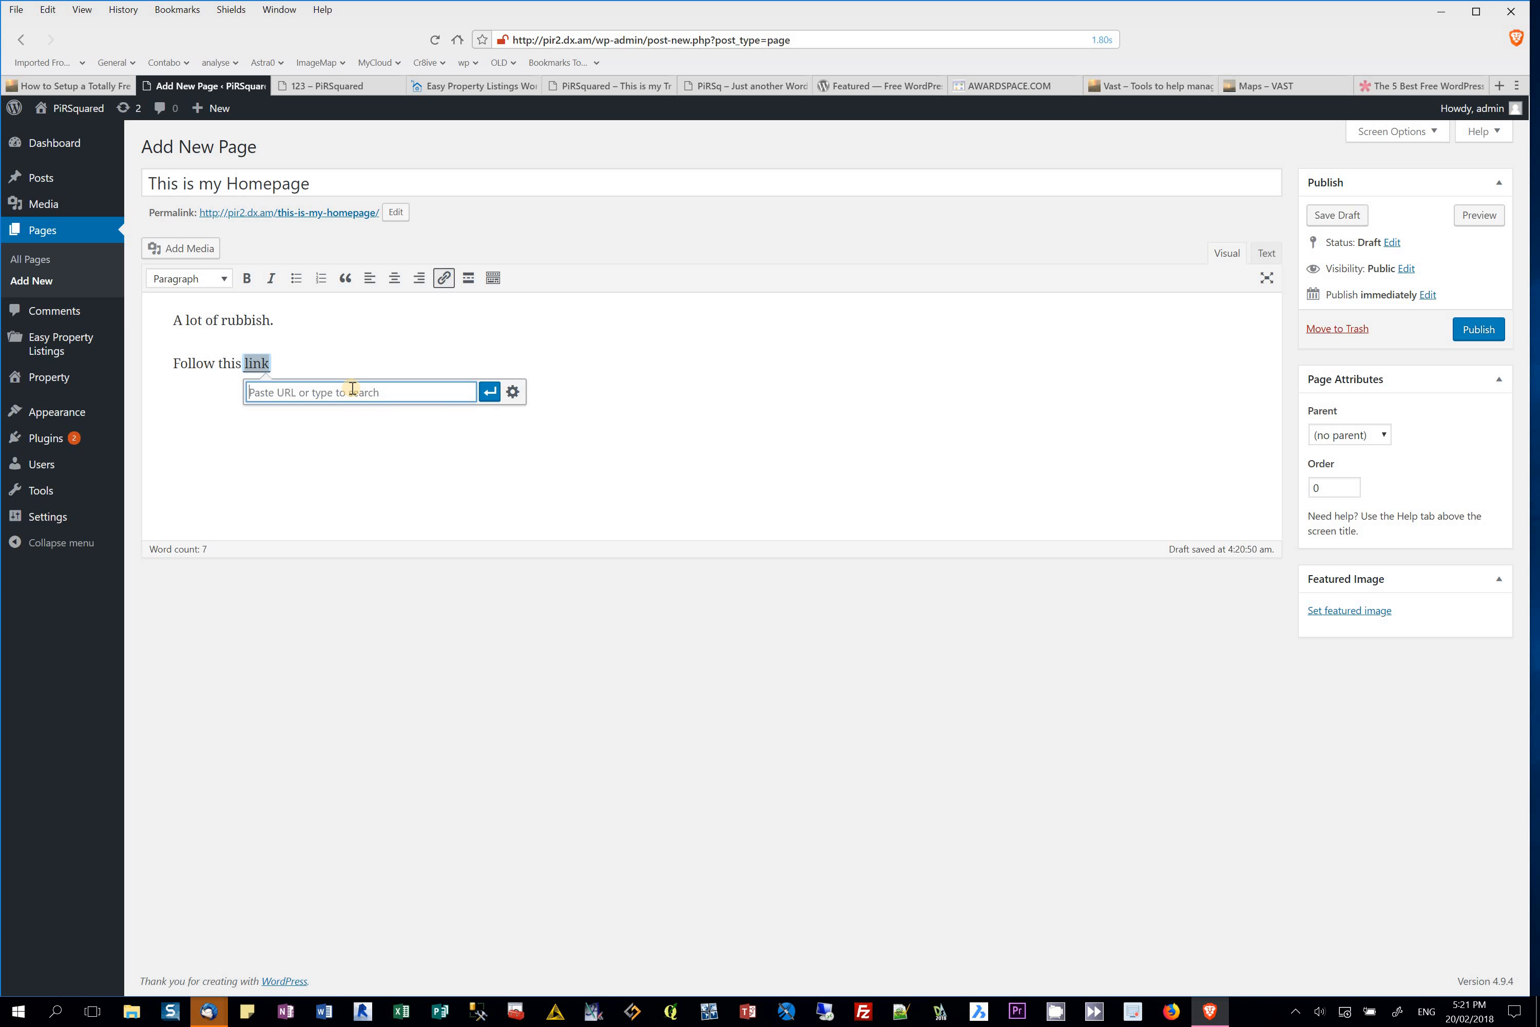
{"action": "key", "text": "ctrl+v"}
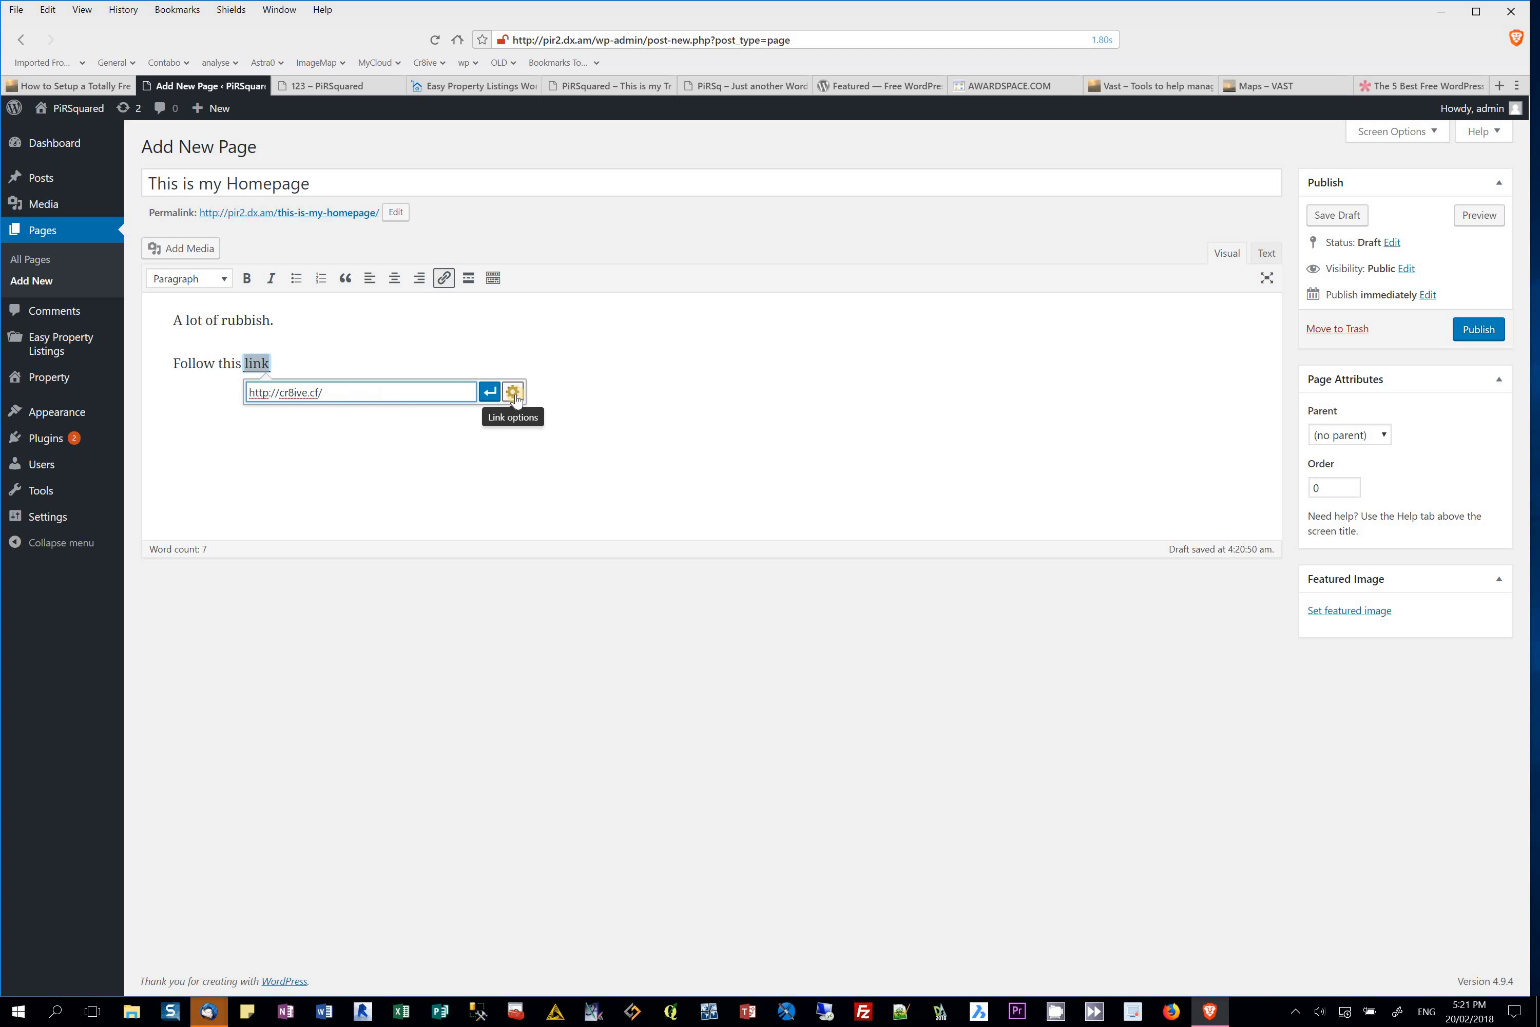
{"action": "left_click", "coordinate": [511, 392]}
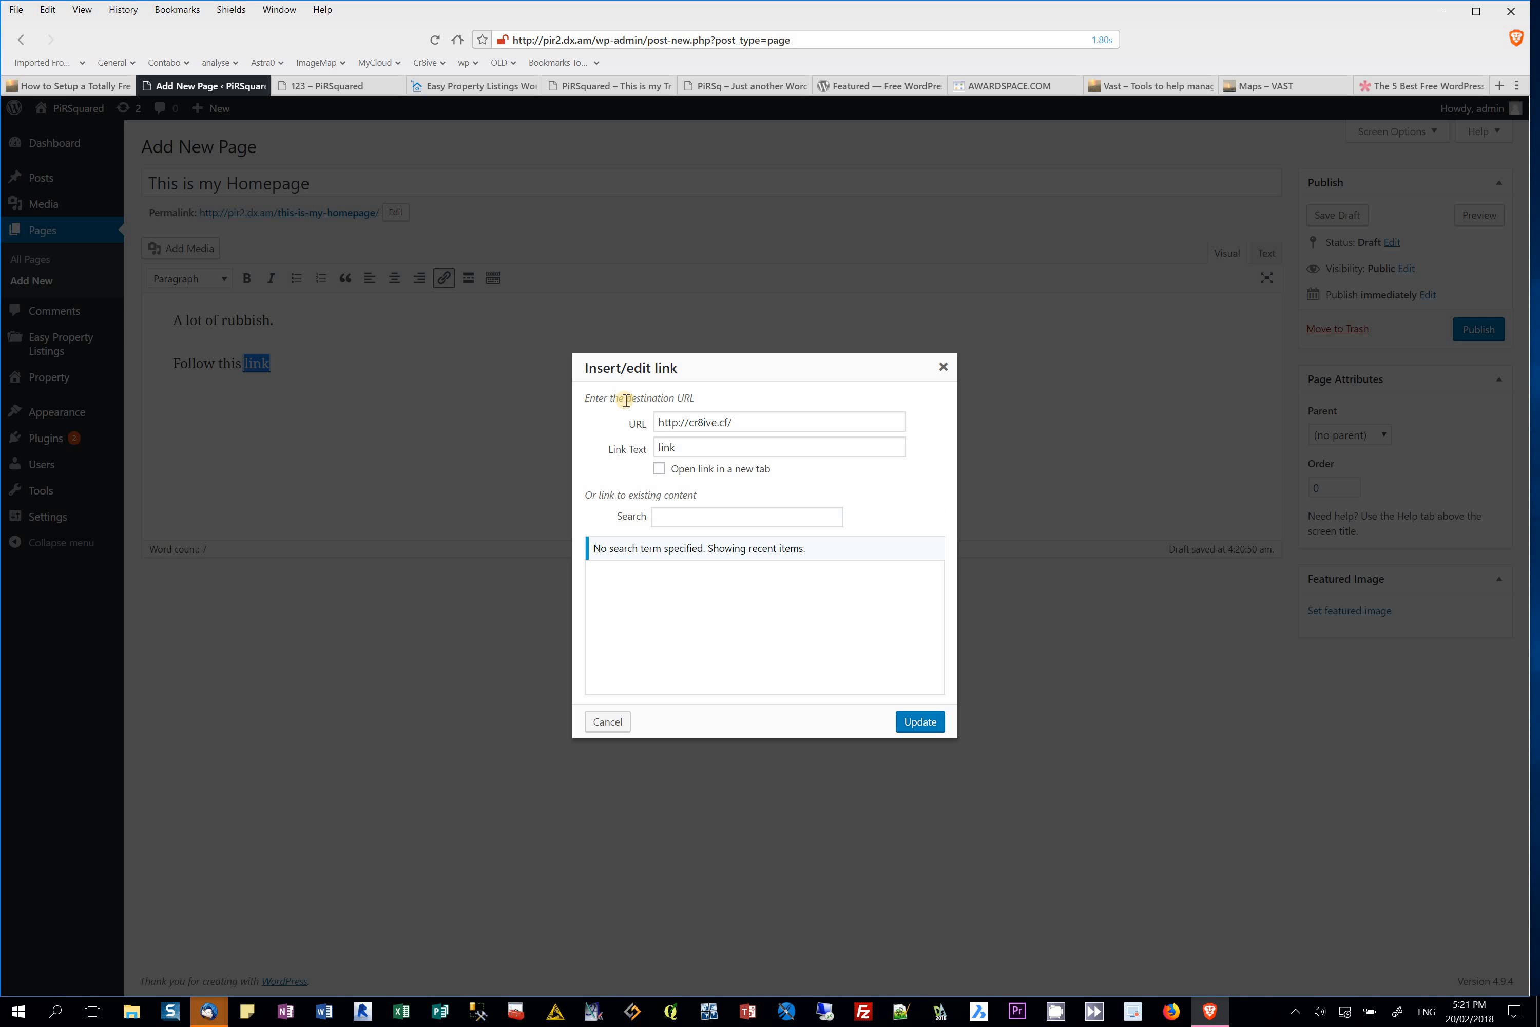
{"action": "left_click", "coordinate": [658, 468]}
{"action": "left_click", "coordinate": [925, 721]}
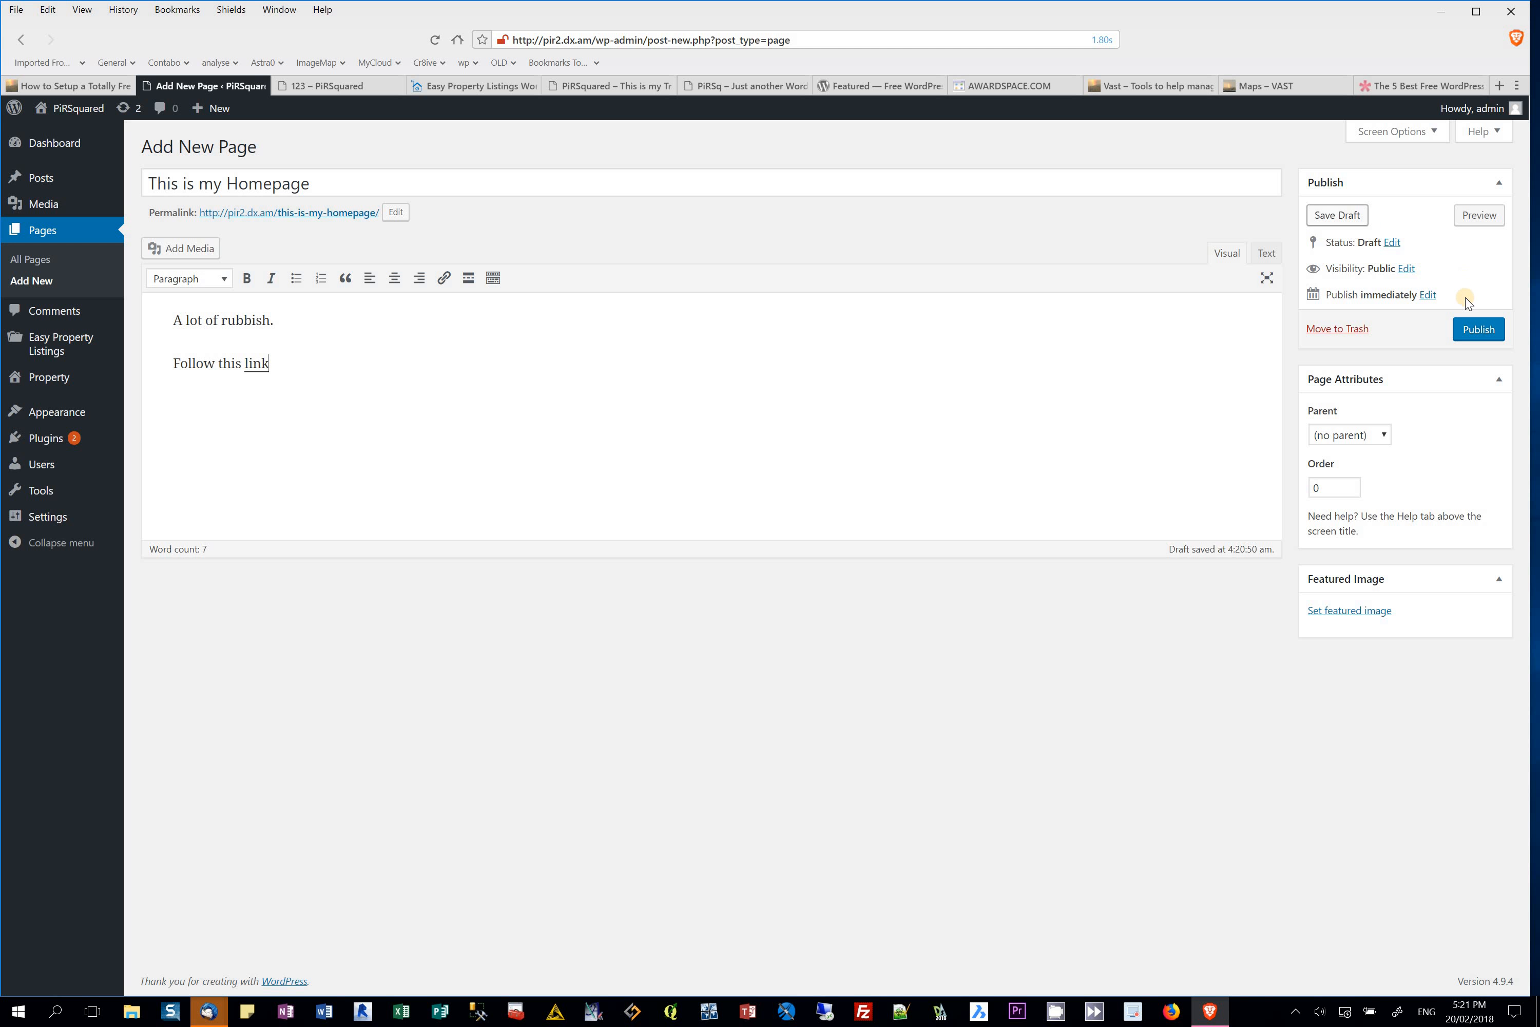
{"action": "left_click", "coordinate": [1475, 327]}
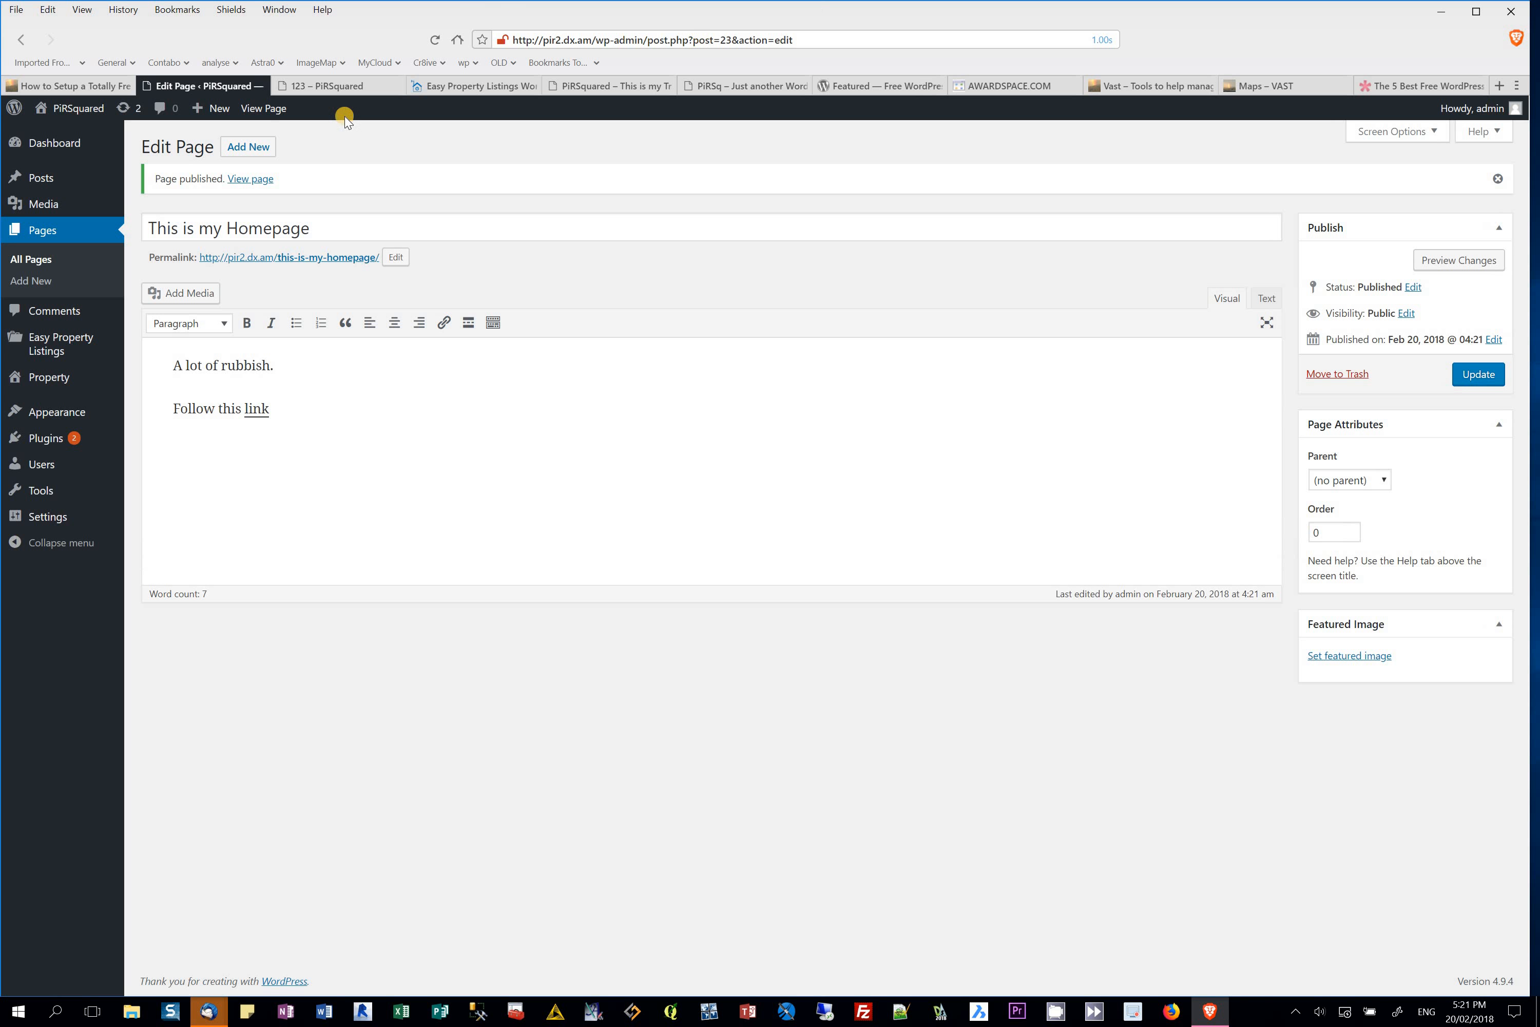
{"action": "left_click", "coordinate": [78, 106]}
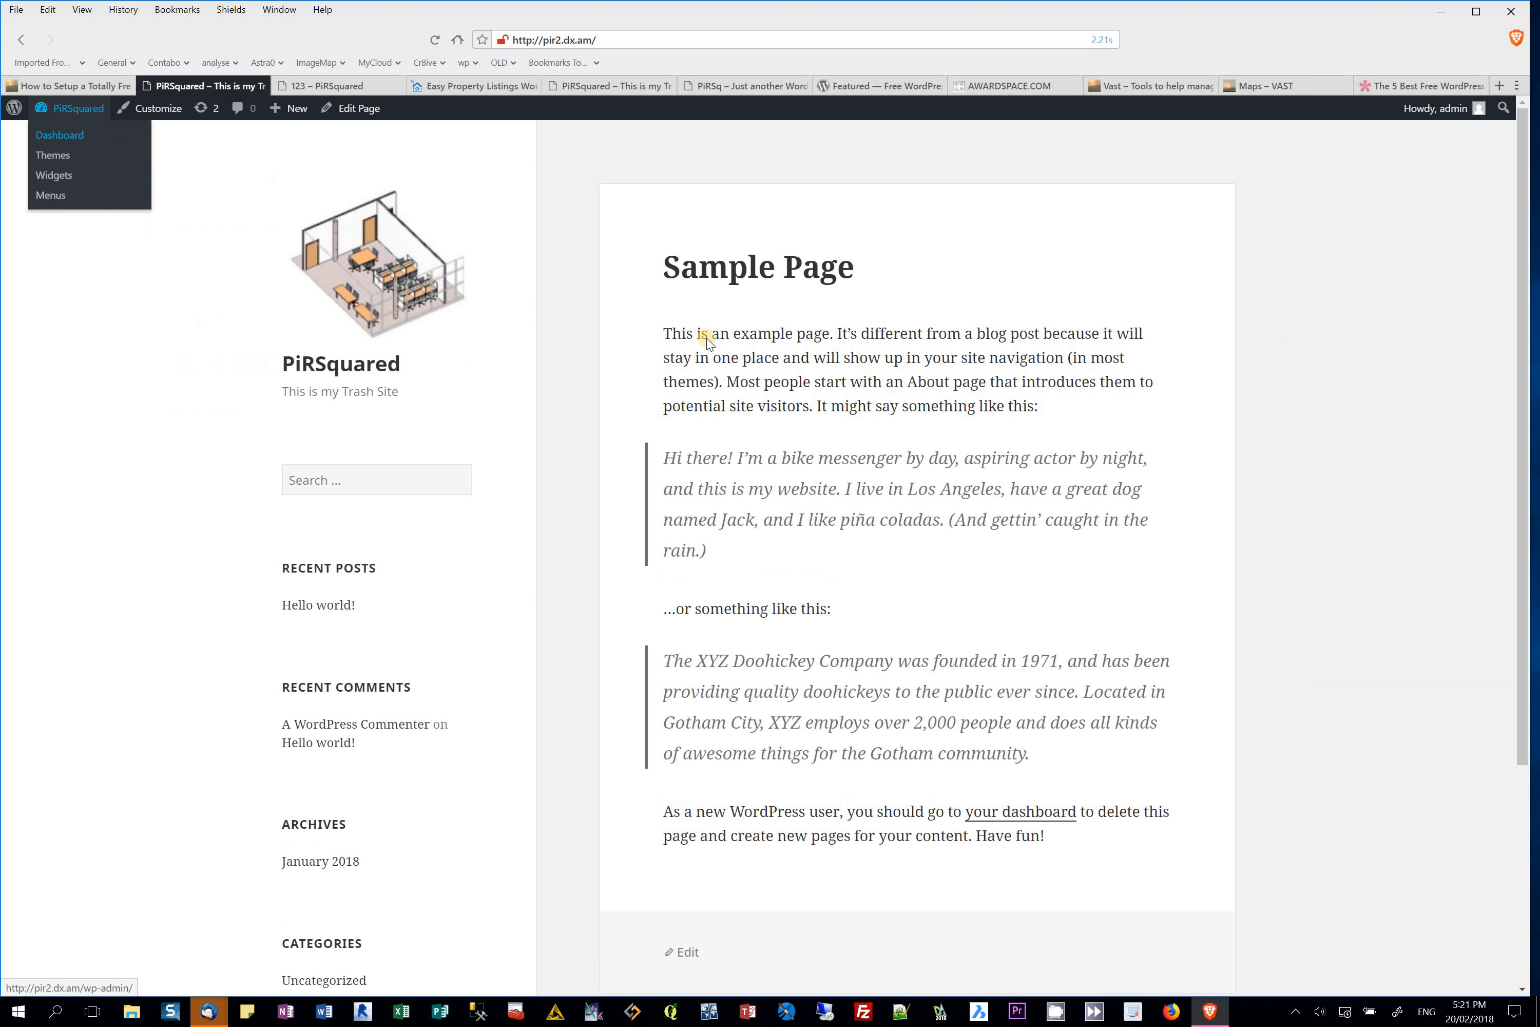
Step: Check the live front page showing Sample Page, then return to the Dashboard and open Themes
{"action": "scroll", "coordinate": [756, 444], "scroll_direction": "down", "scroll_amount": 3}
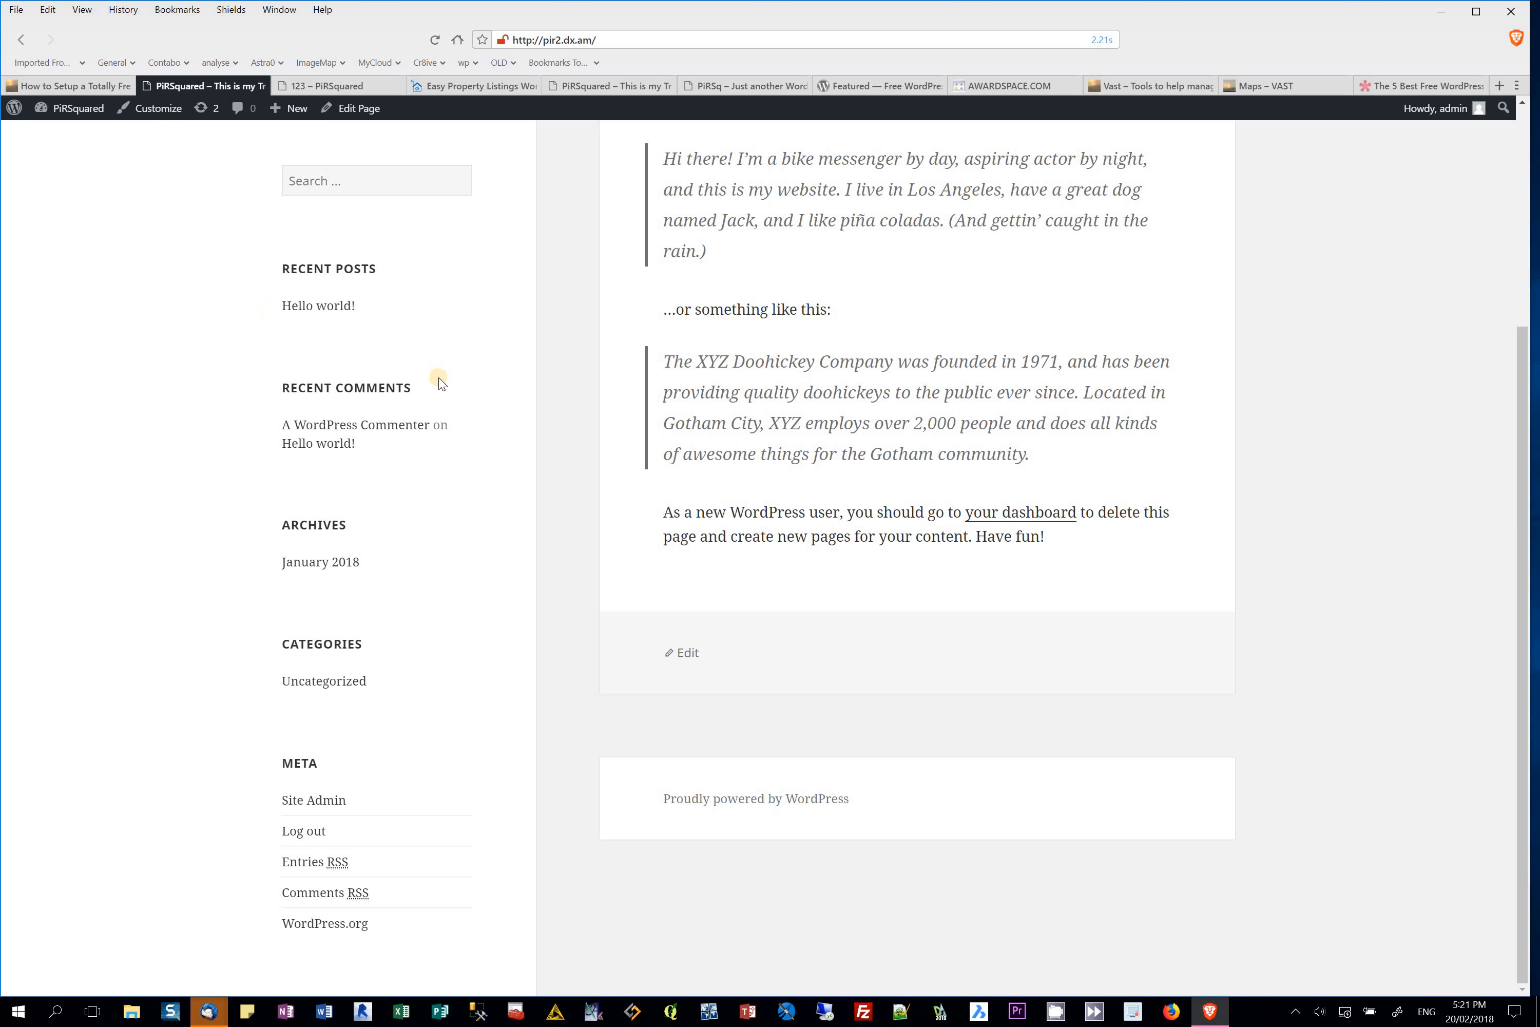
{"action": "scroll", "coordinate": [438, 377], "scroll_direction": "up", "scroll_amount": 3}
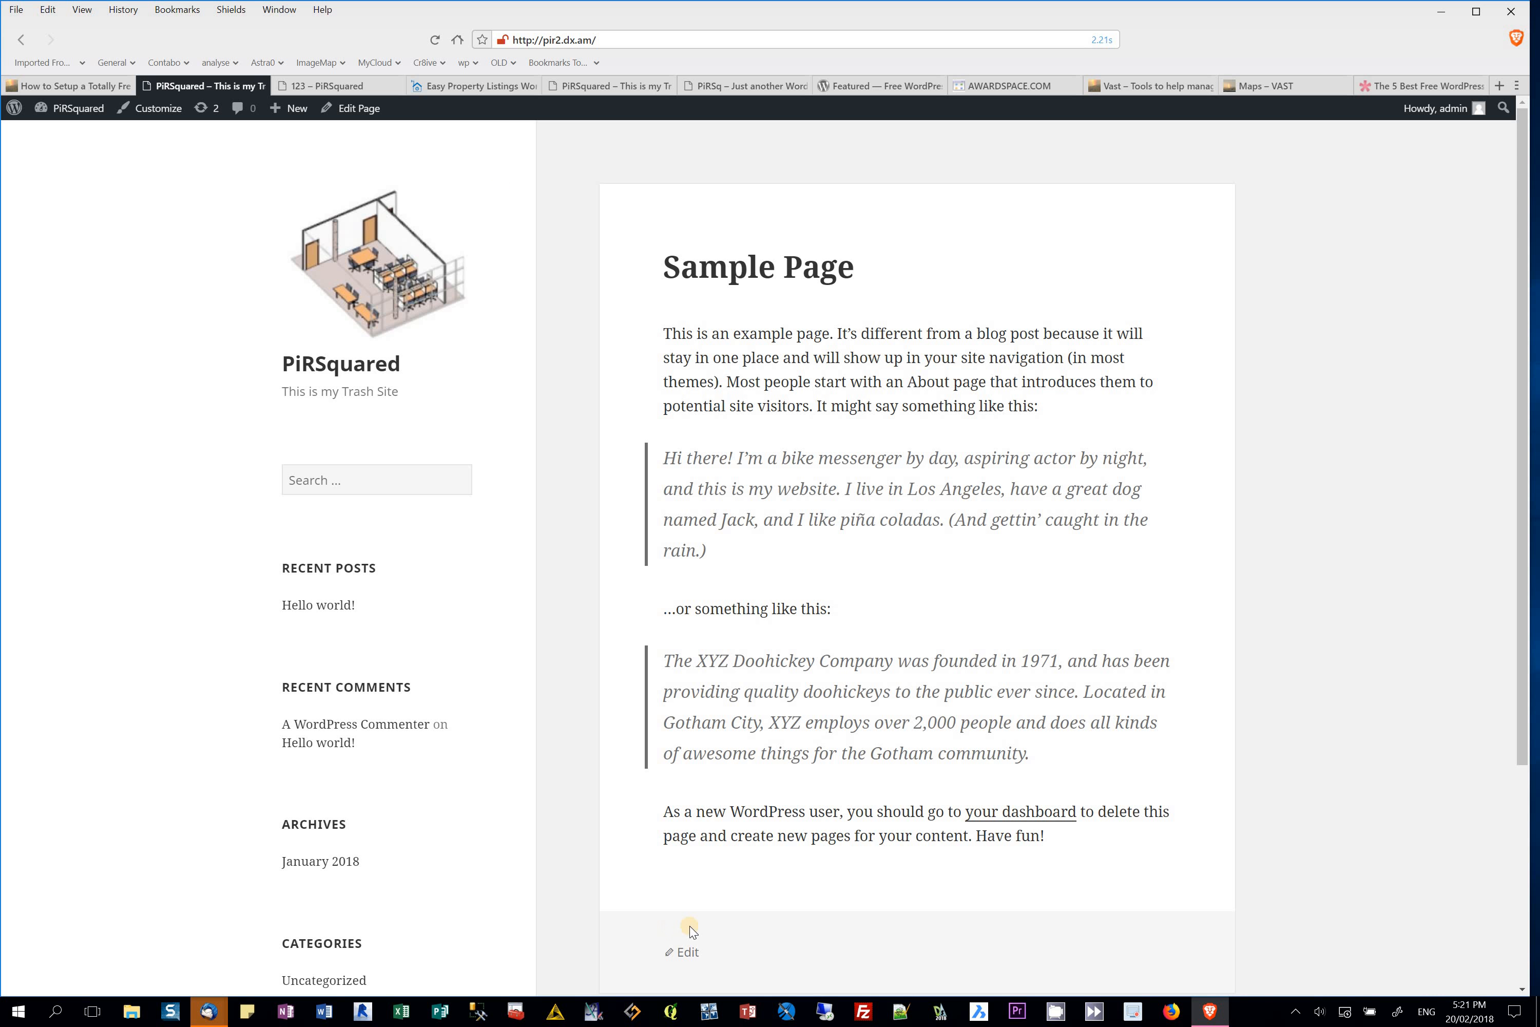
{"action": "left_click", "coordinate": [686, 953]}
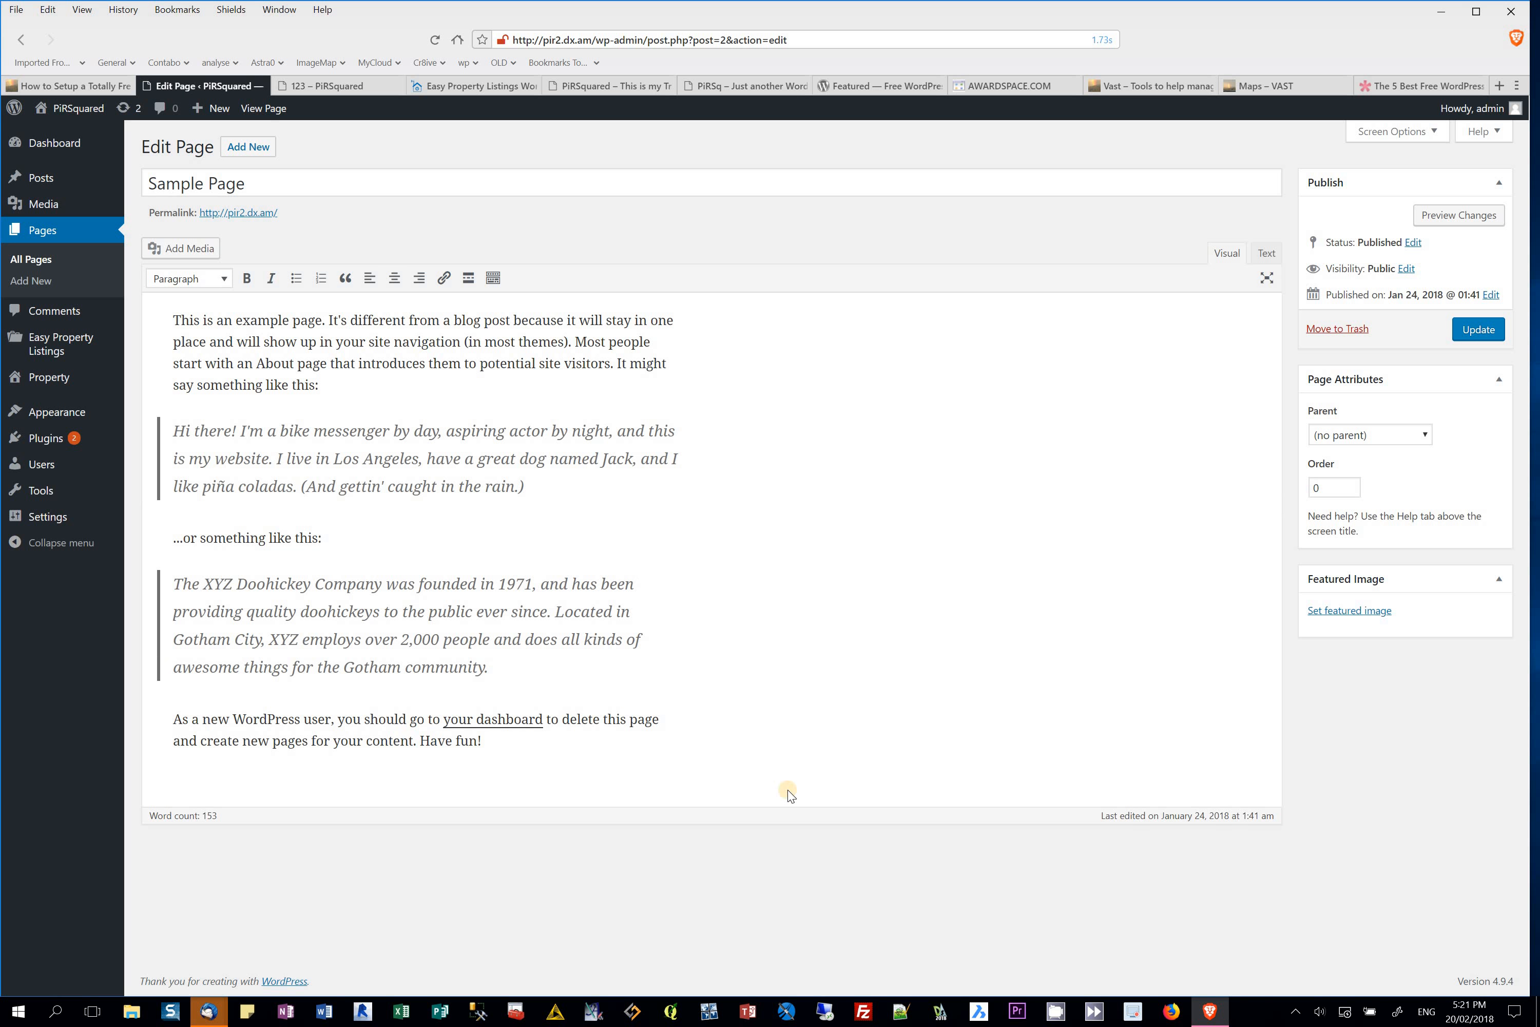
{"action": "left_click", "coordinate": [48, 144]}
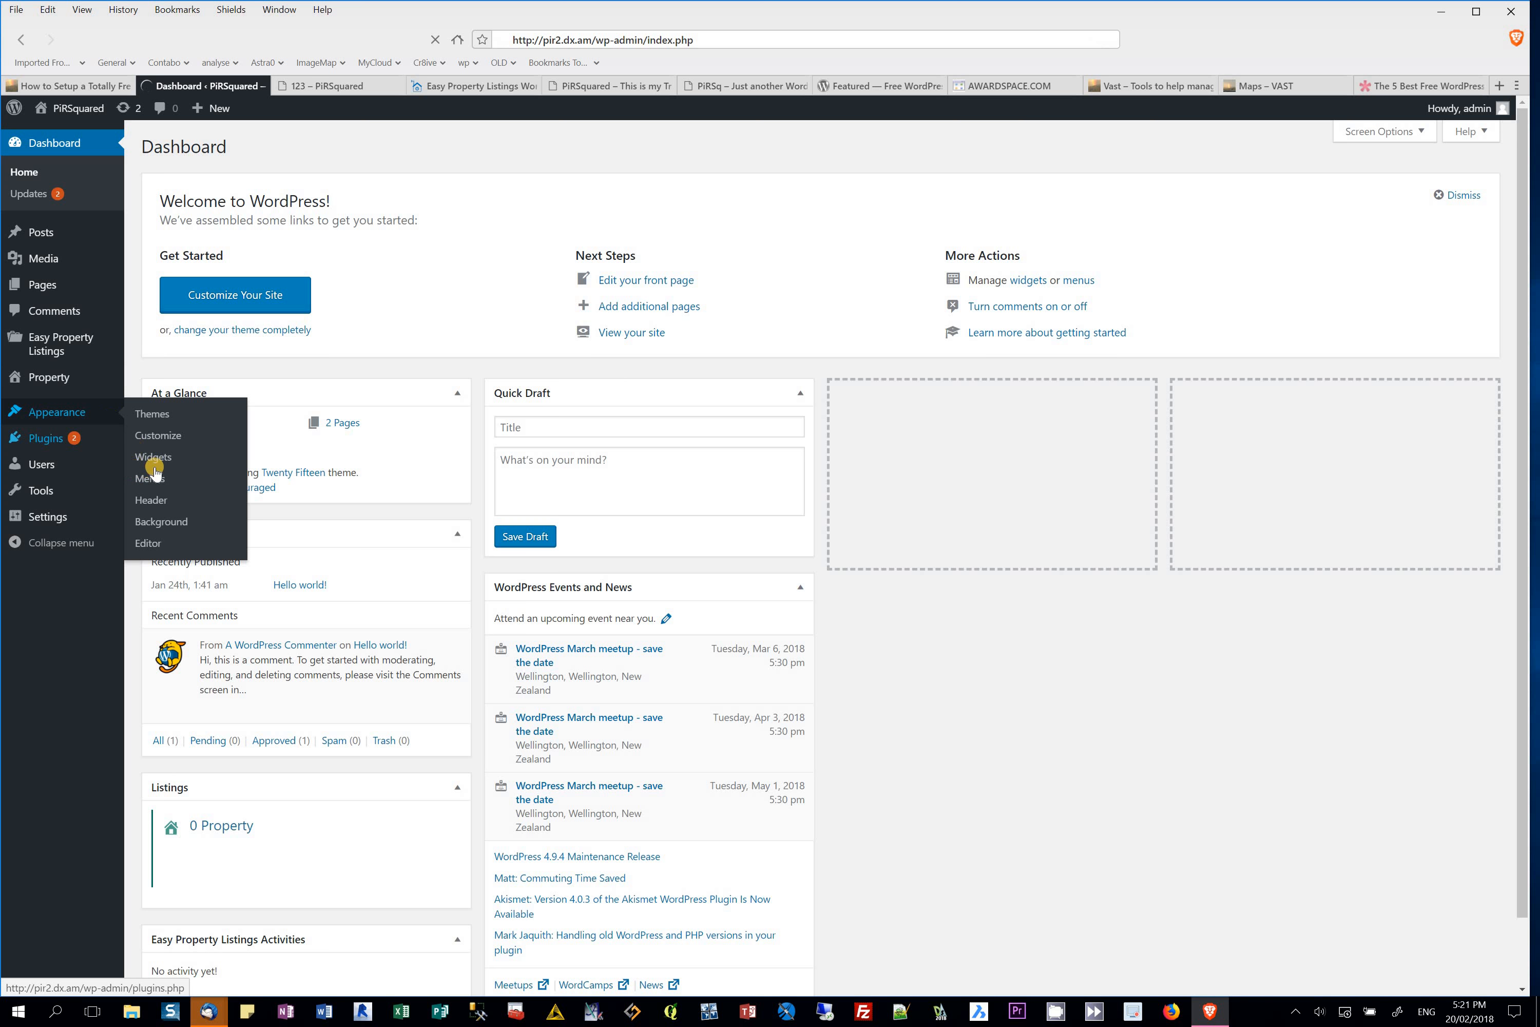
{"action": "left_click", "coordinate": [148, 475]}
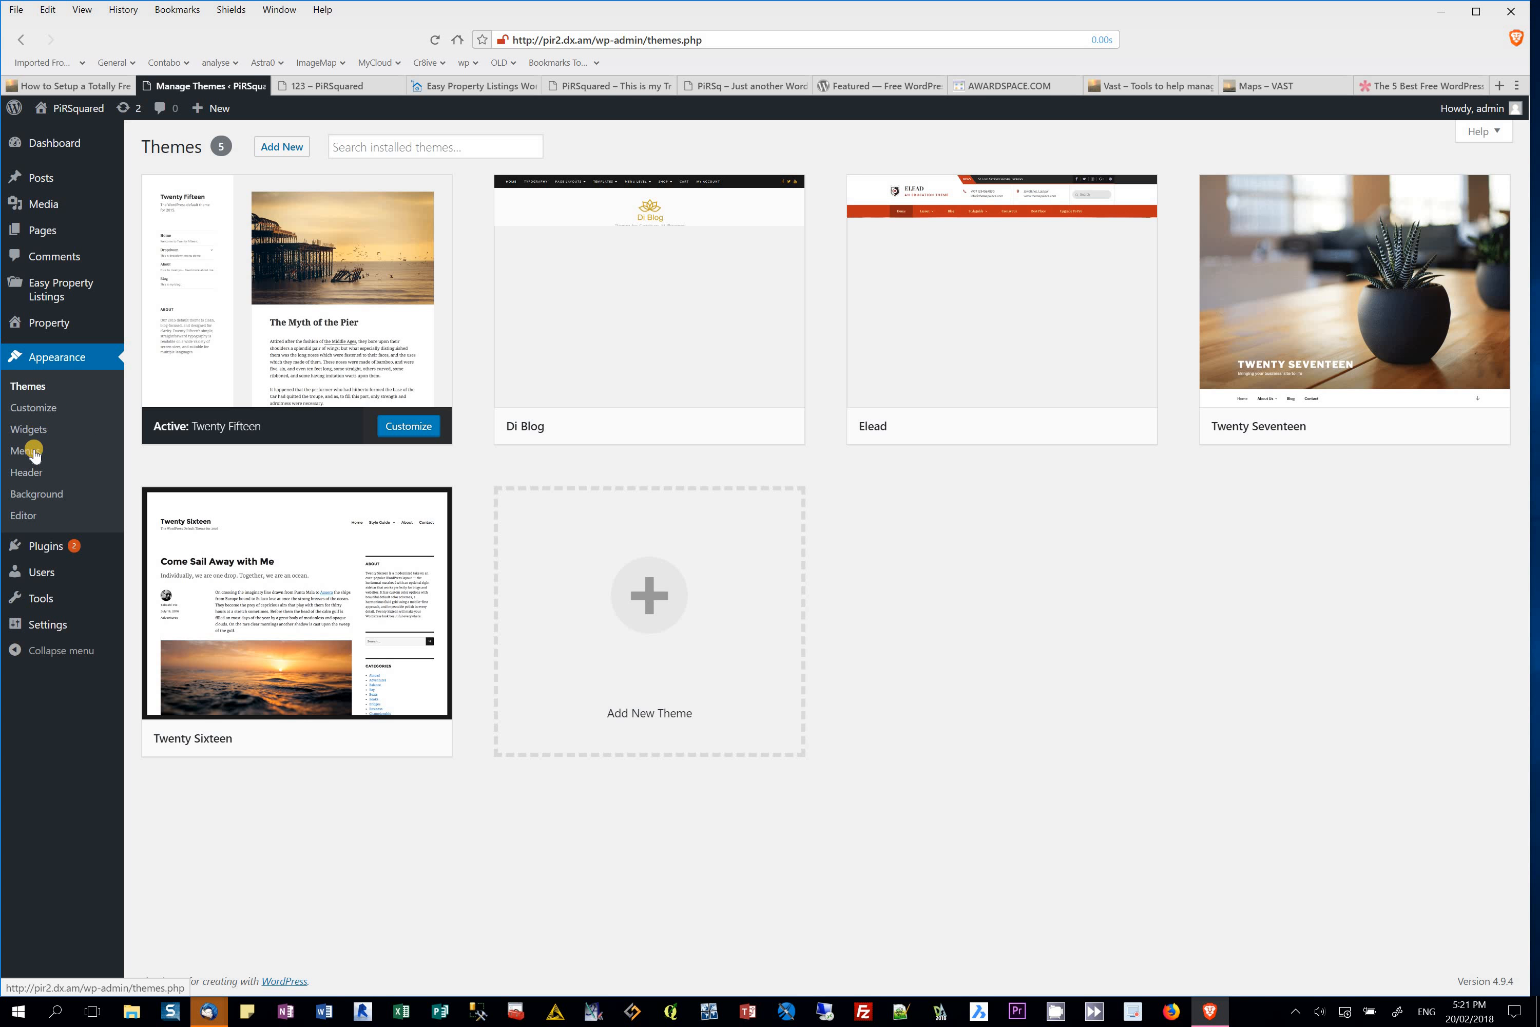
Step: Create a new navigation menu named Main1 on the Menus screen
{"action": "left_click", "coordinate": [31, 452]}
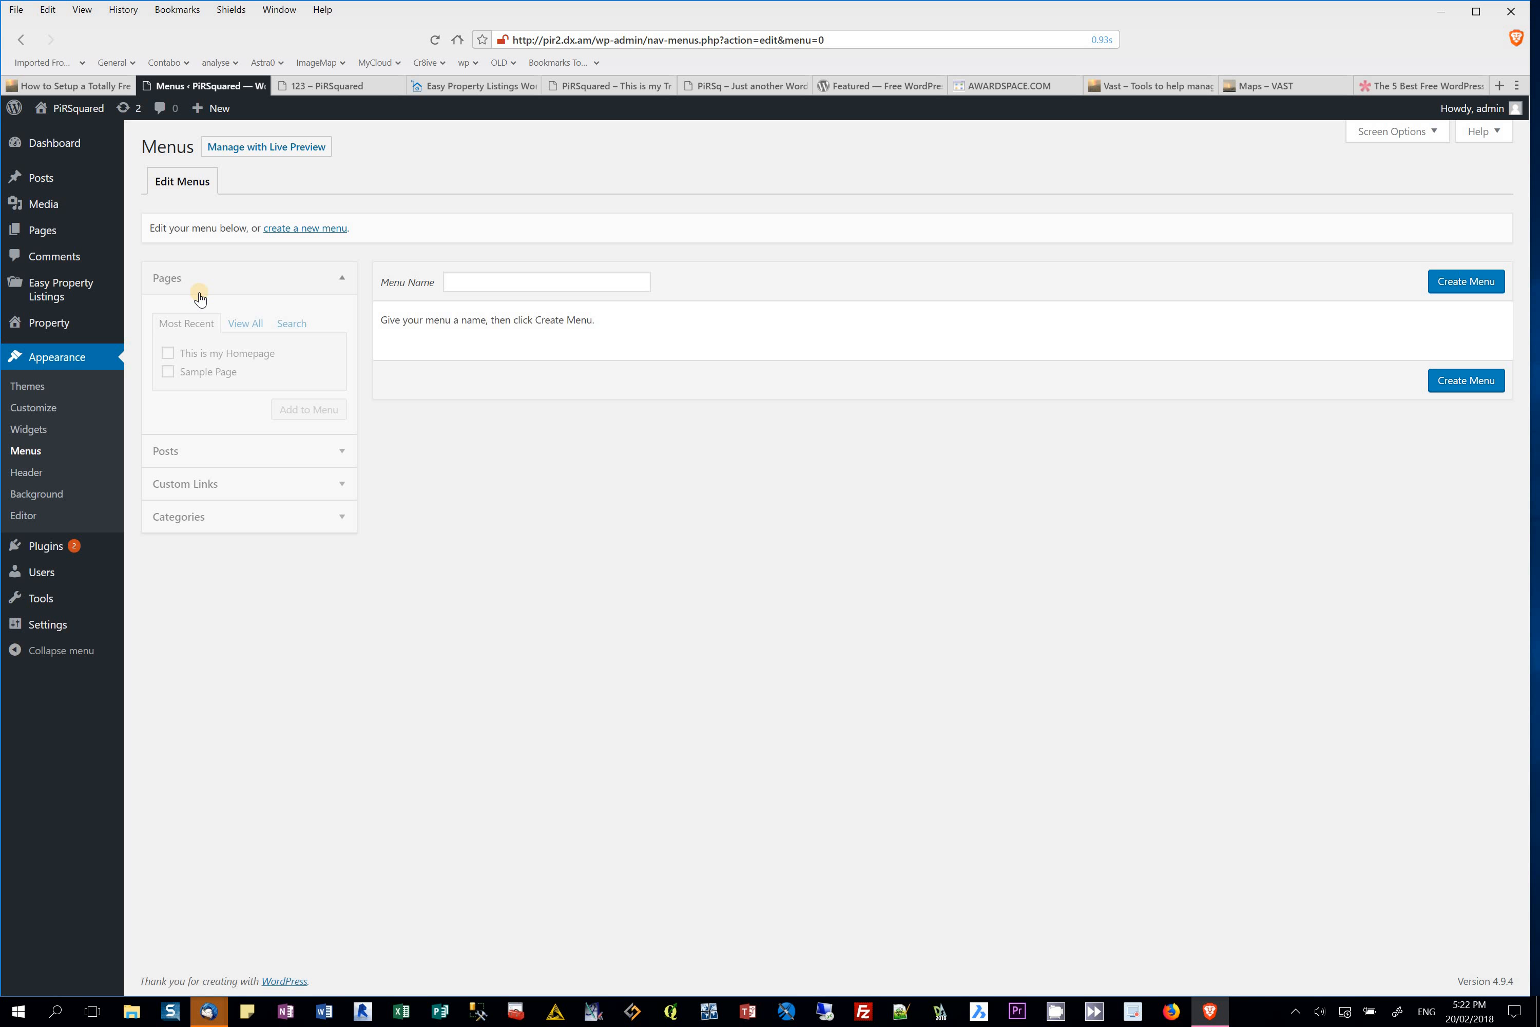
{"action": "left_click", "coordinate": [467, 280]}
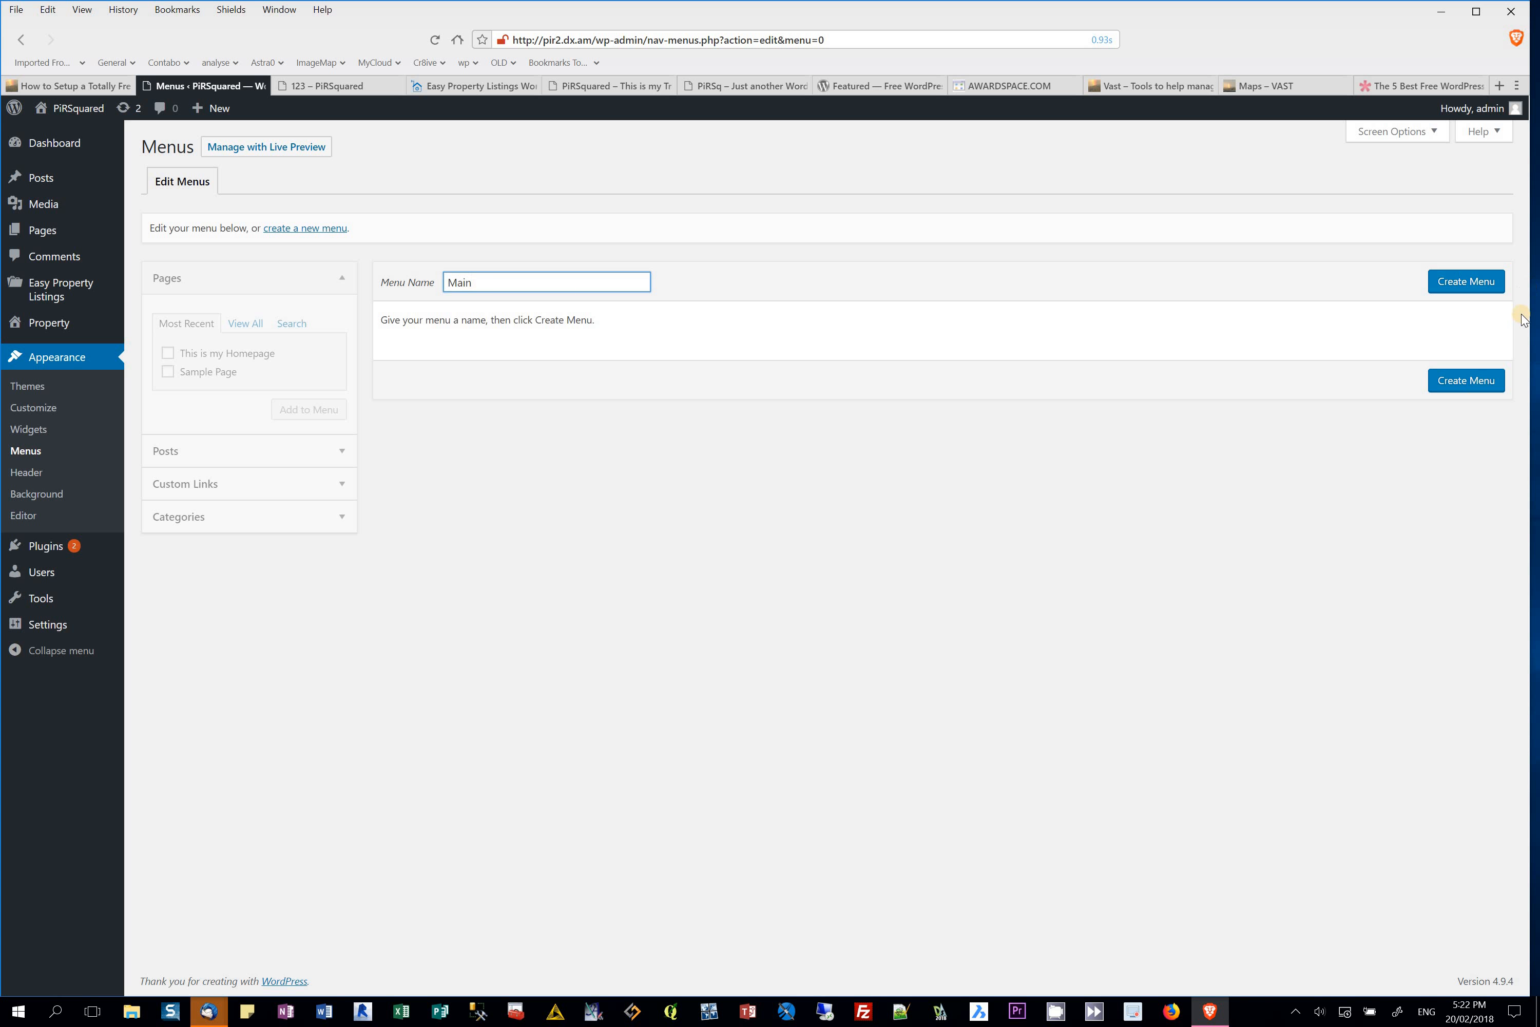
{"action": "left_click", "coordinate": [1479, 284]}
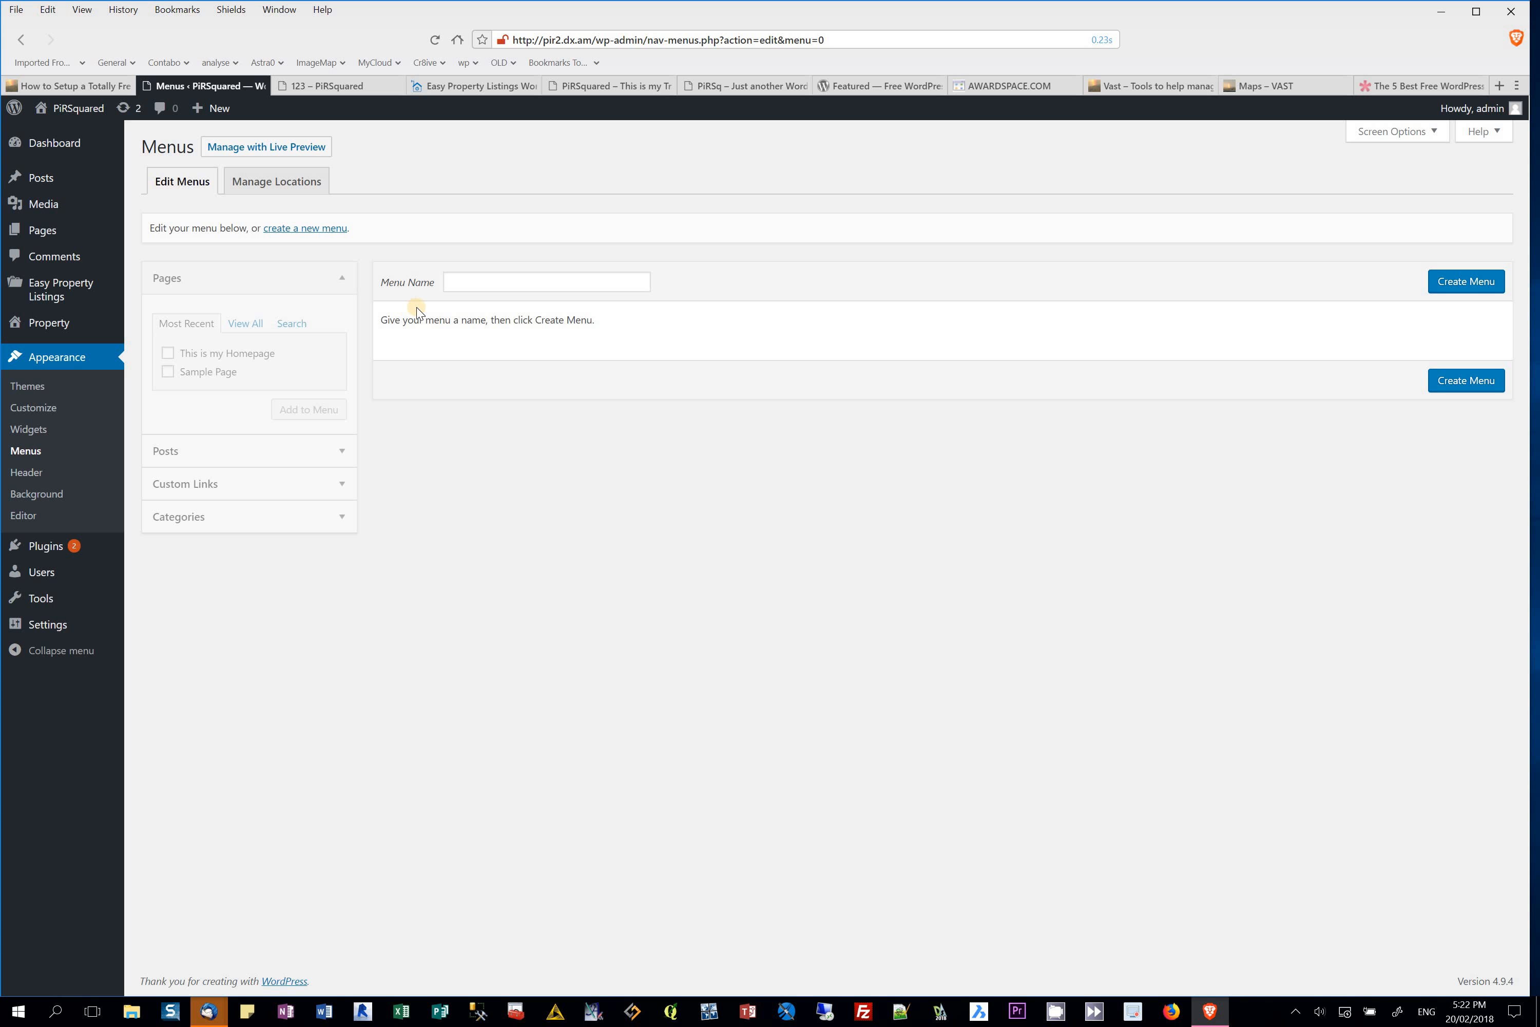
{"action": "left_click", "coordinate": [477, 286]}
{"action": "type", "text": "Ma"}
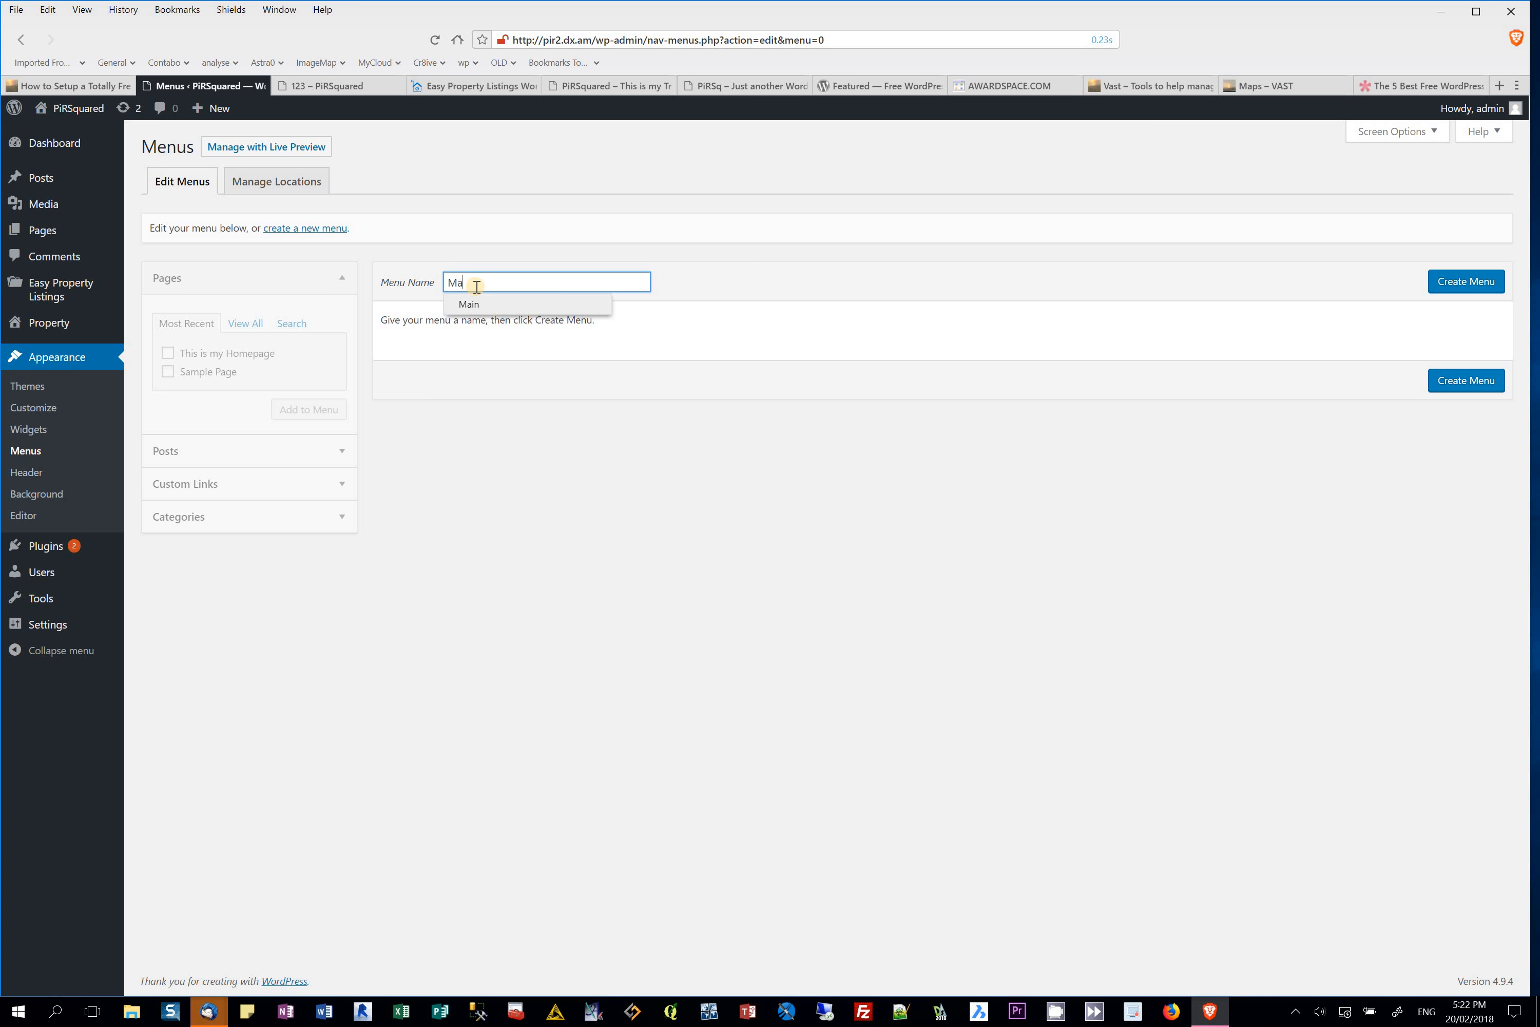
{"action": "type", "text": "in1"}
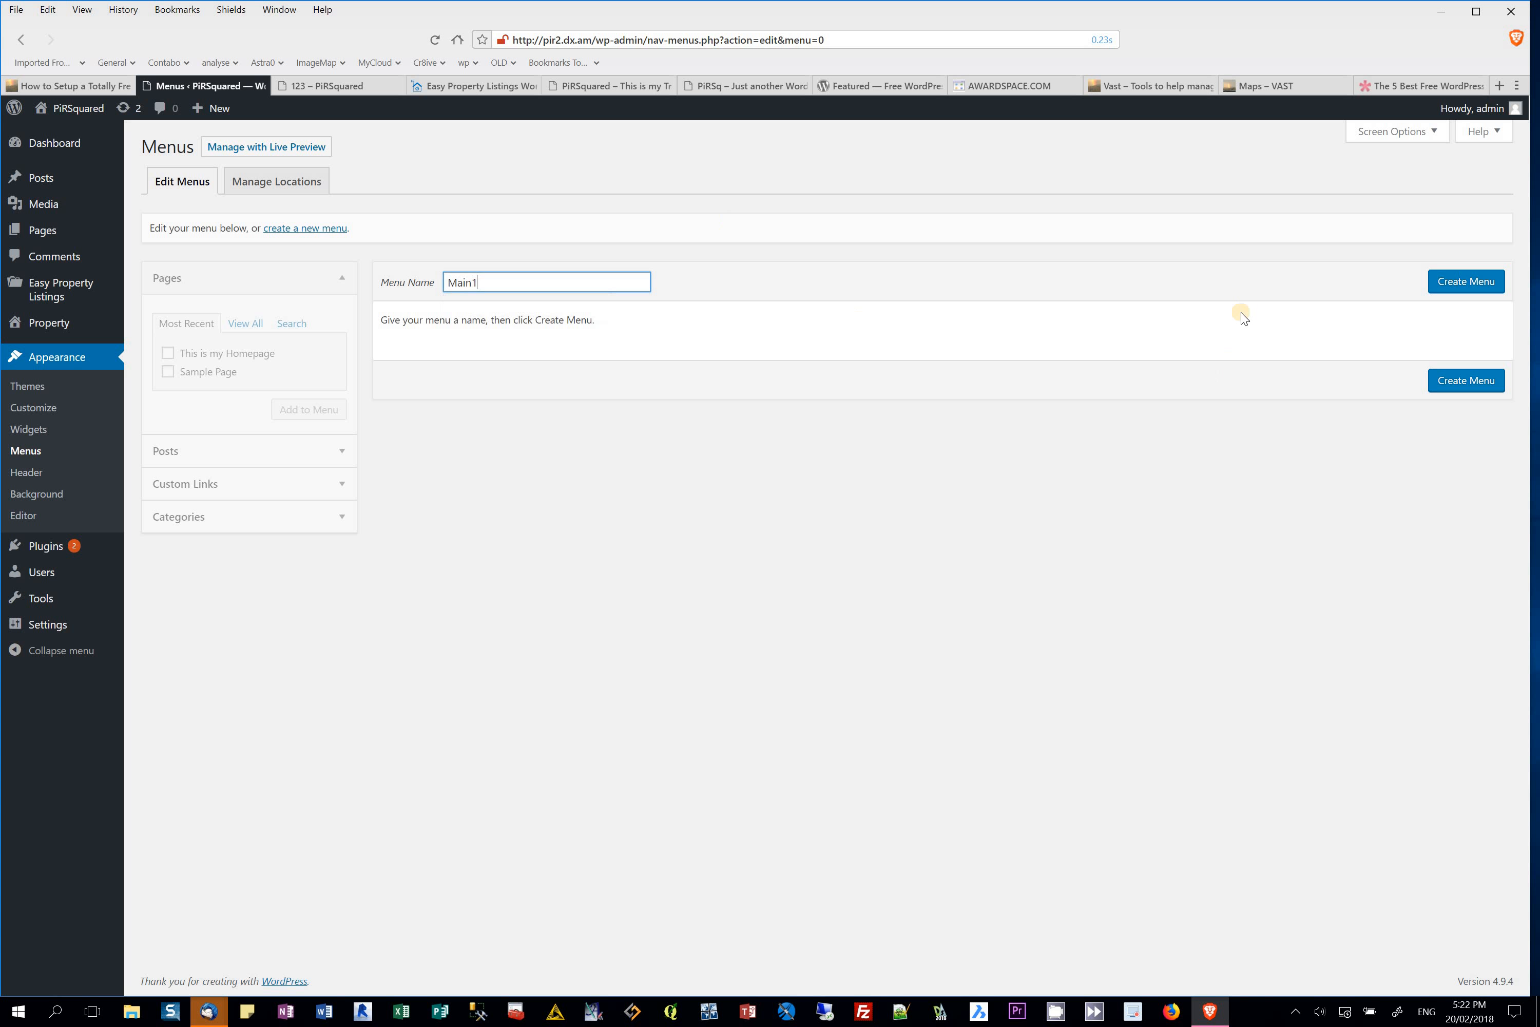
{"action": "left_click", "coordinate": [1466, 282]}
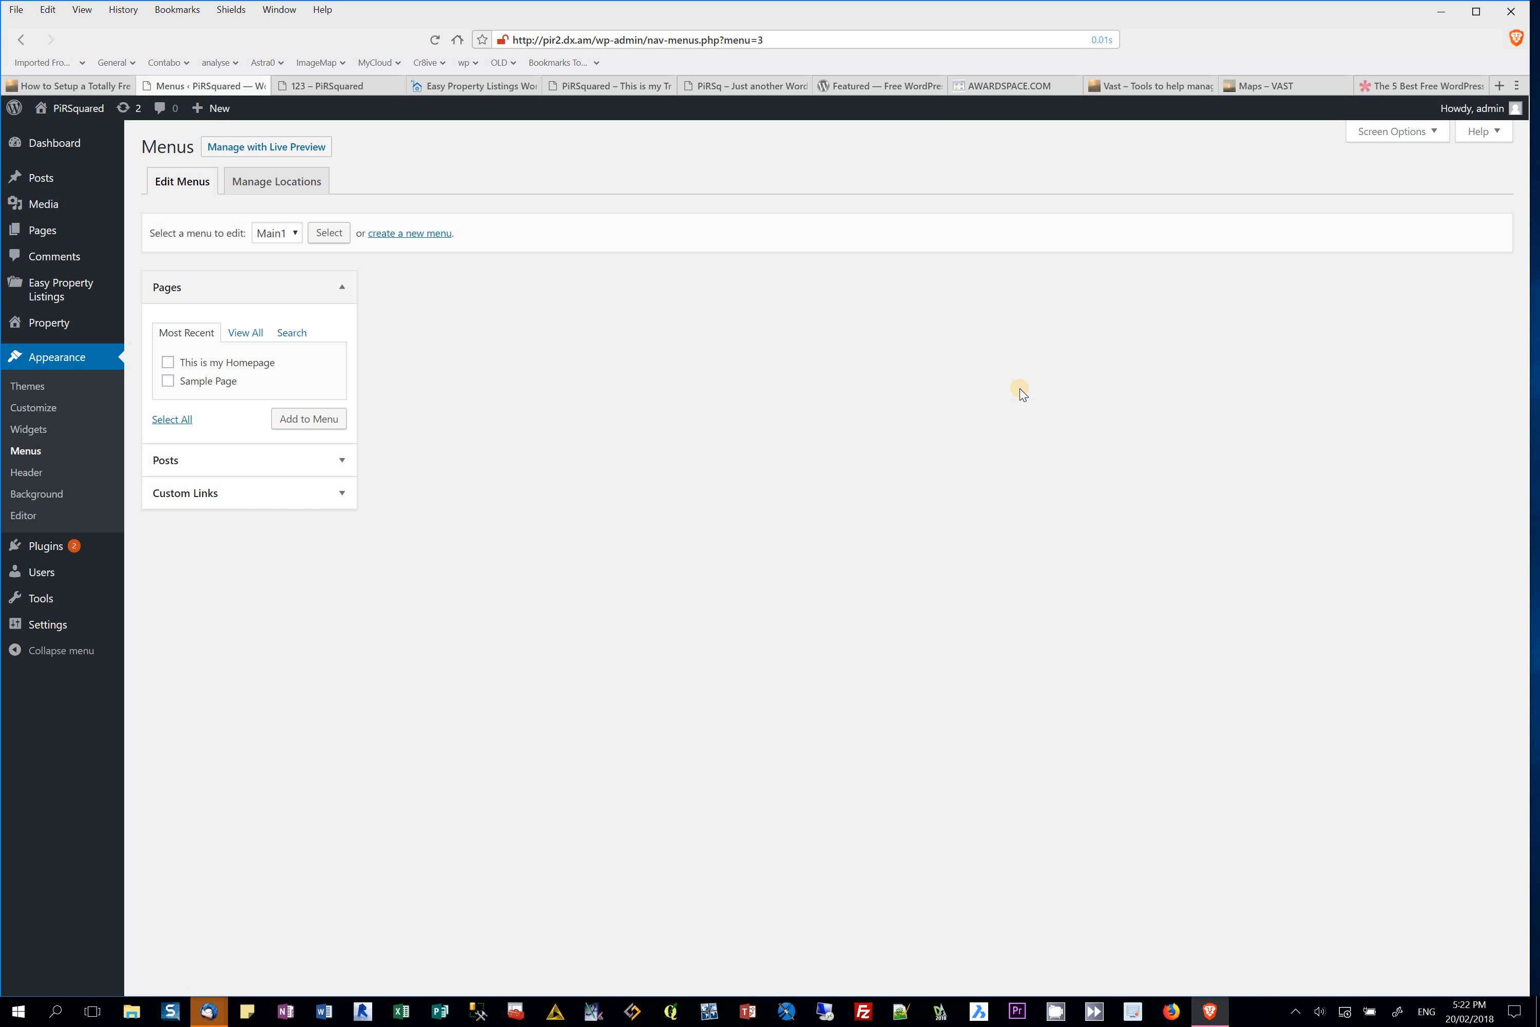
Step: Add This is my Homepage and Sample Page to Main1 and save it as the Primary Menu
{"action": "left_click", "coordinate": [168, 362]}
{"action": "left_click", "coordinate": [168, 383]}
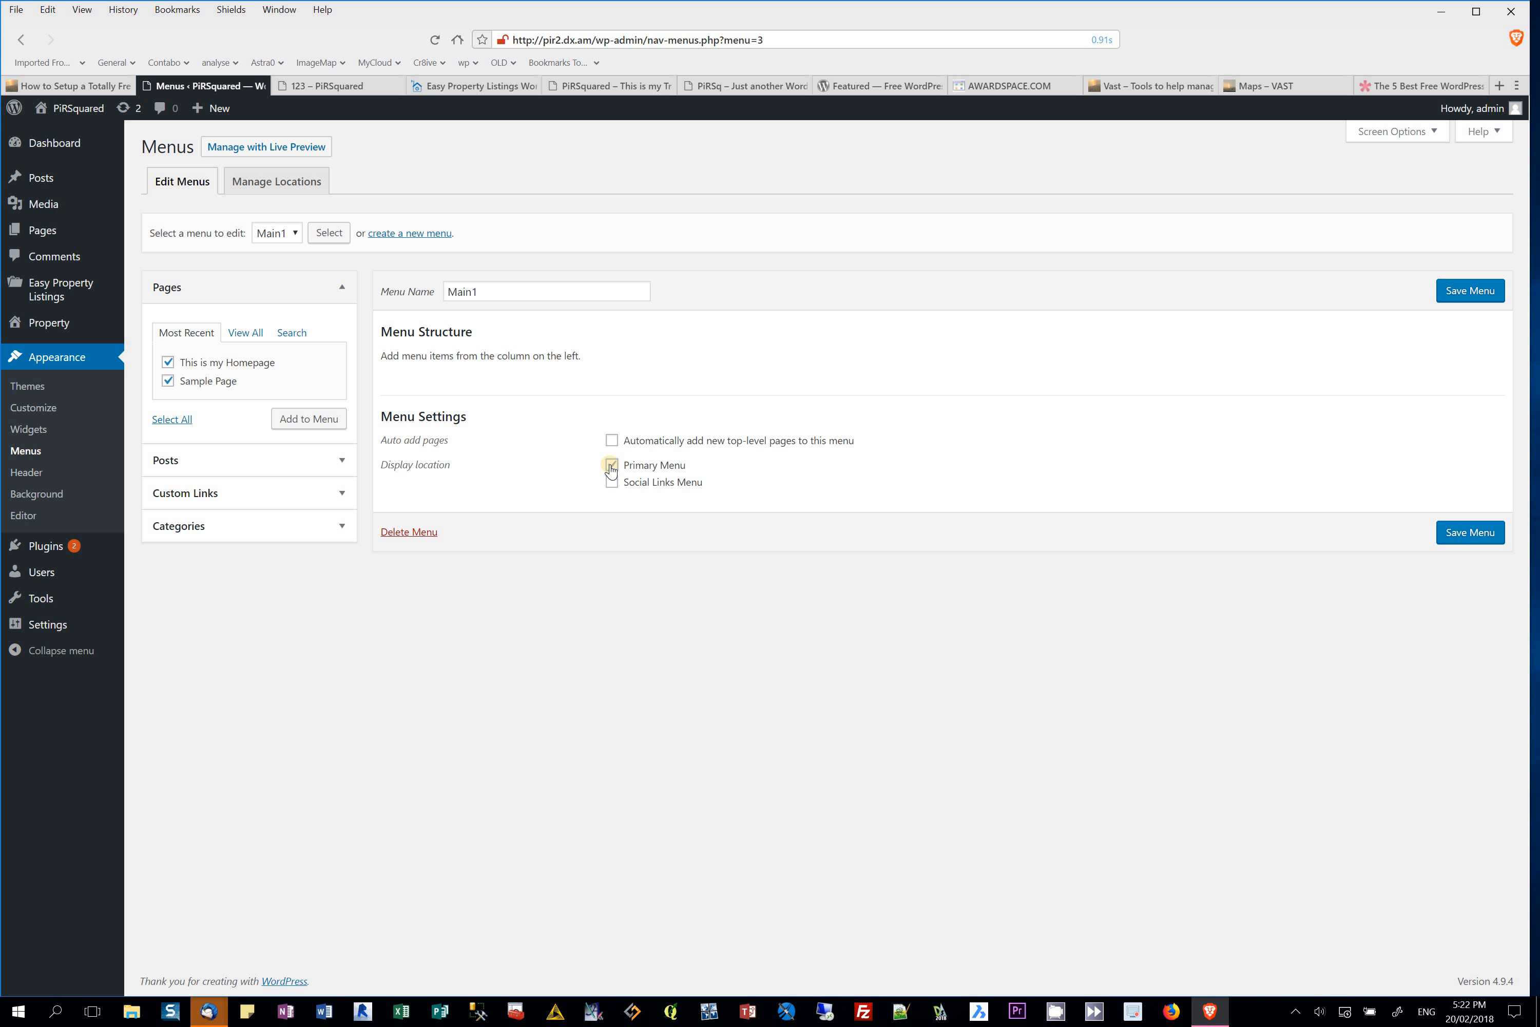
{"action": "left_click", "coordinate": [1460, 540]}
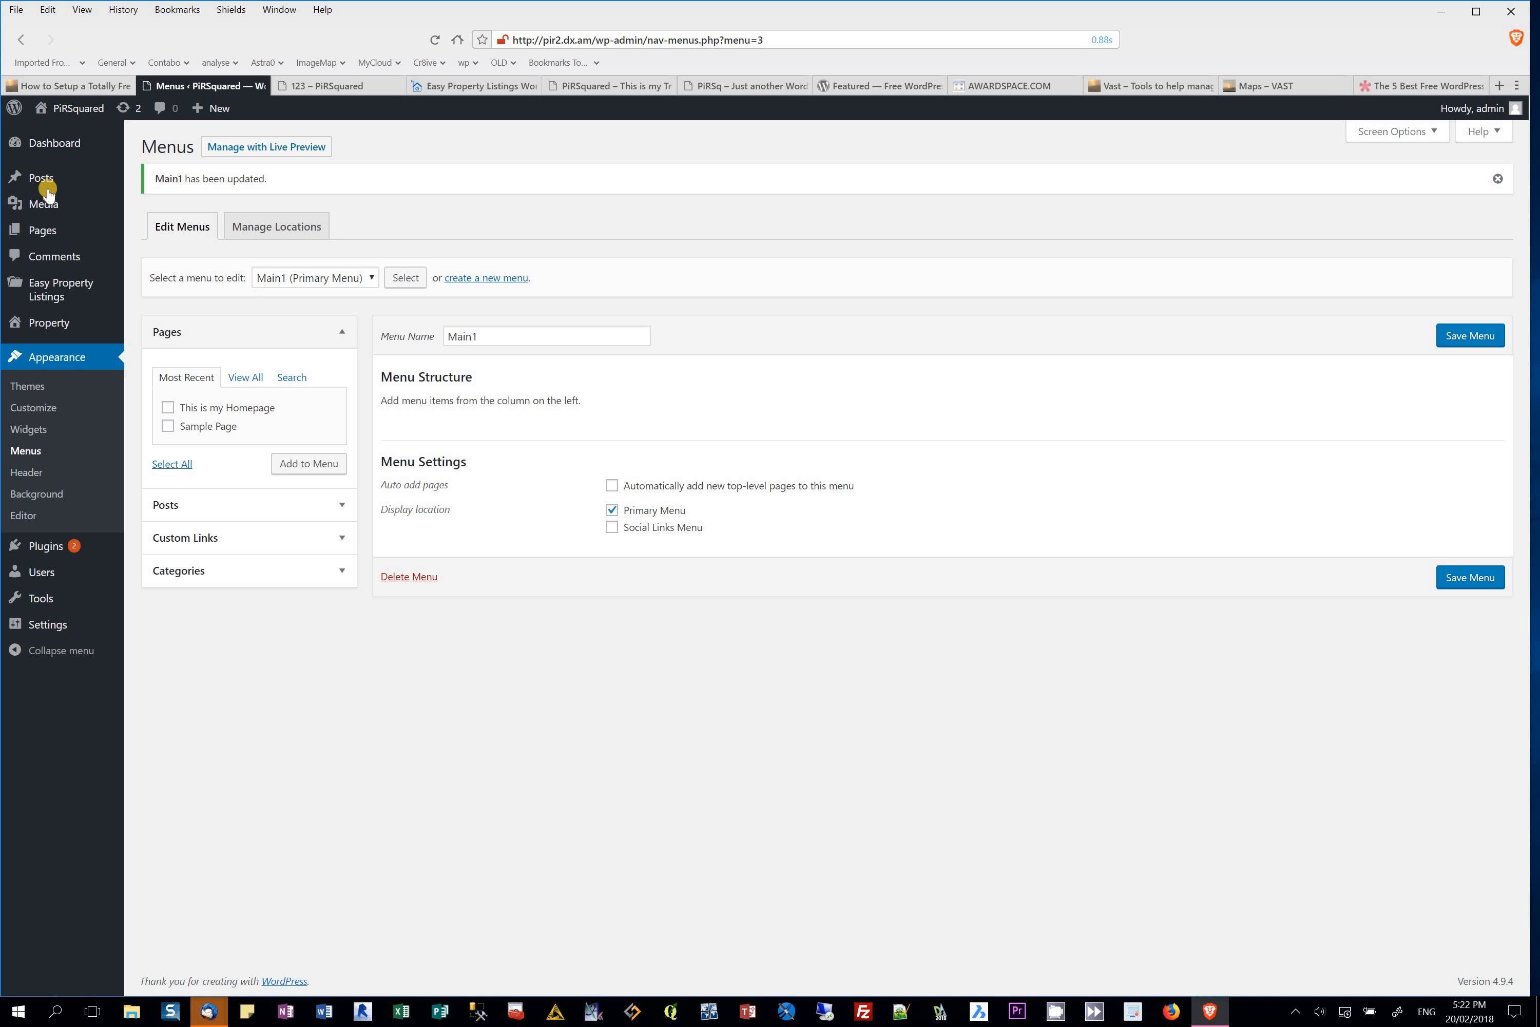
Step: Visit the live PiRSquared site, reload the front page, then return to the admin area
{"action": "mouse_move", "coordinate": [63, 108]}
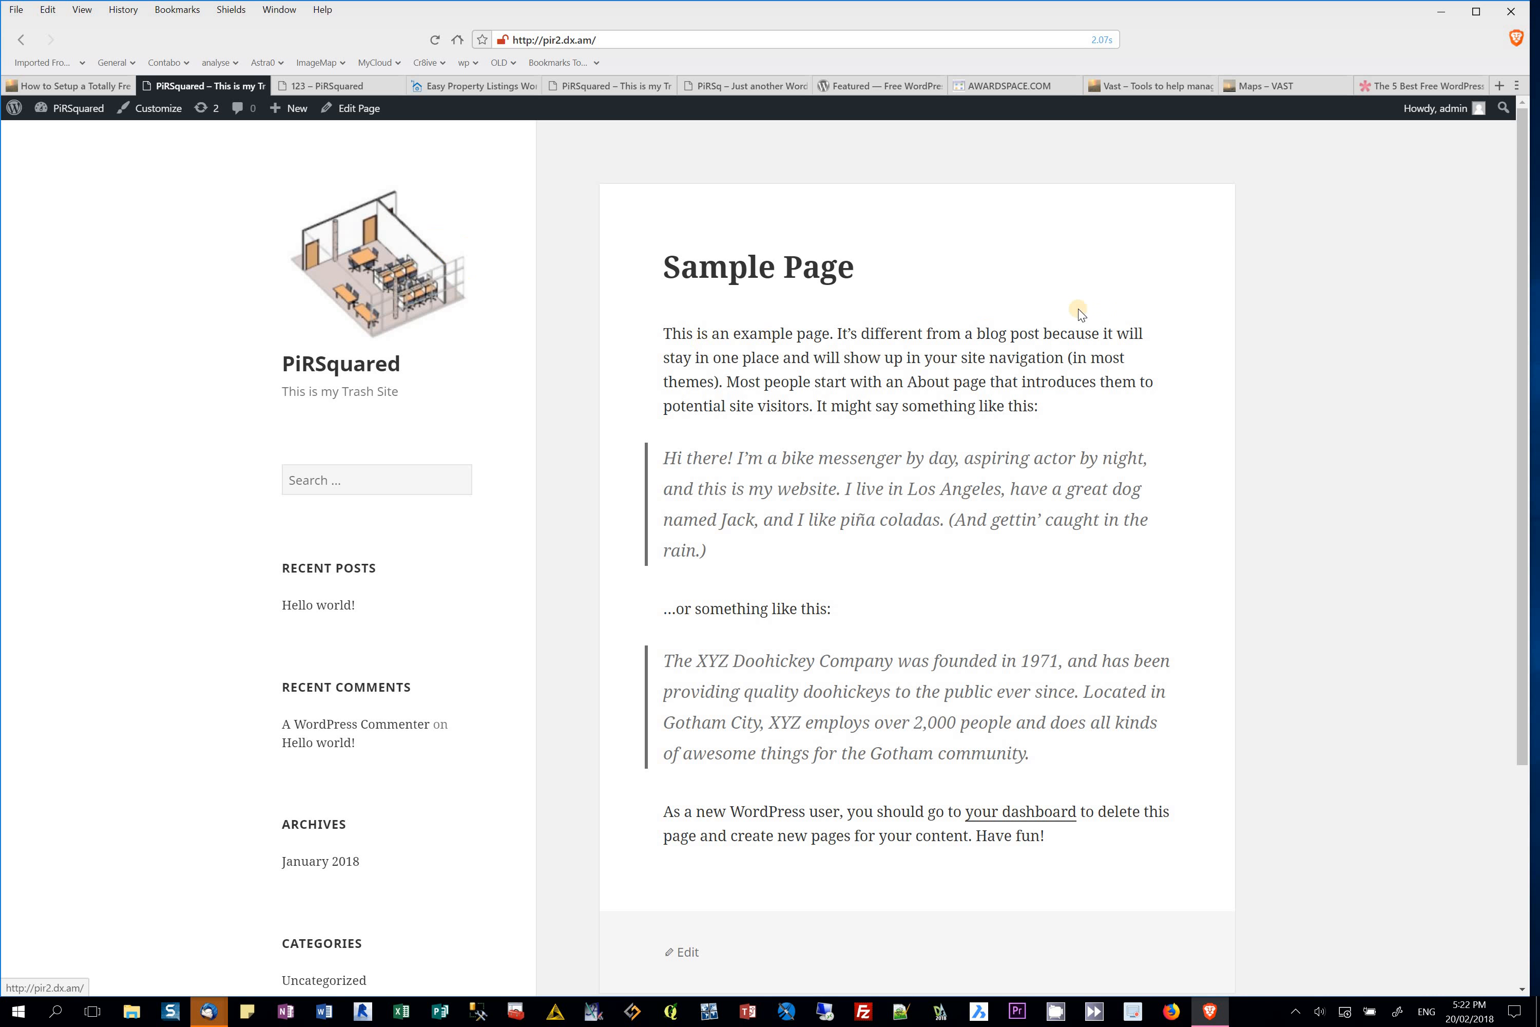
{"action": "scroll", "coordinate": [876, 460], "scroll_direction": "down", "scroll_amount": 3}
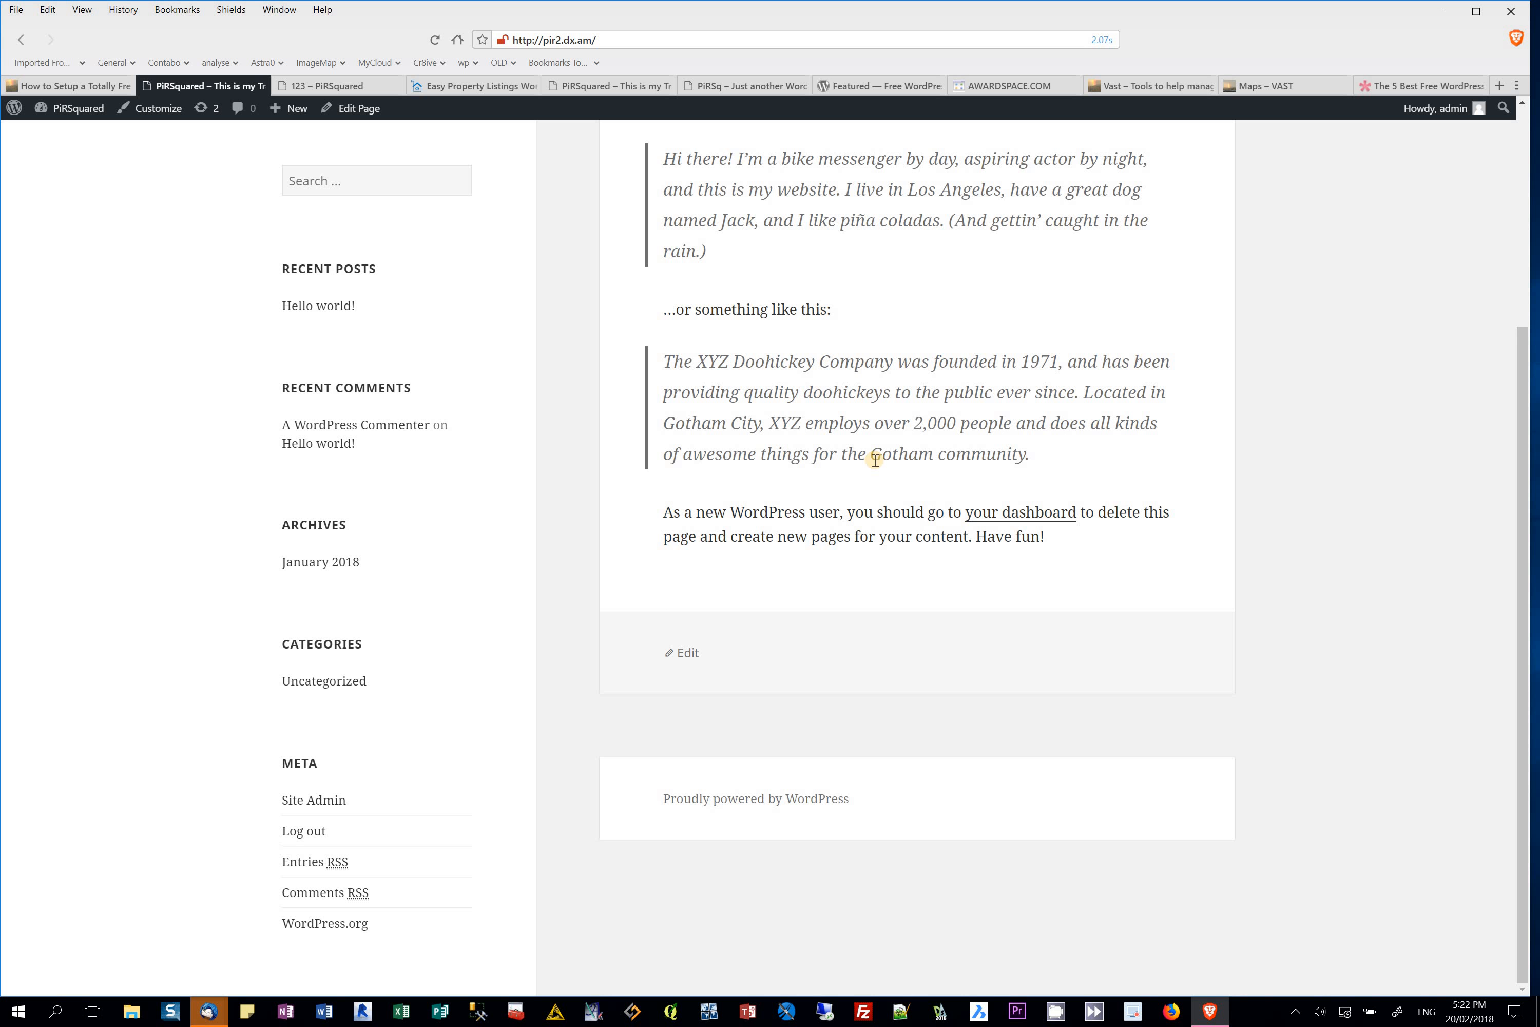
{"action": "scroll", "coordinate": [875, 461], "scroll_direction": "up", "scroll_amount": 3}
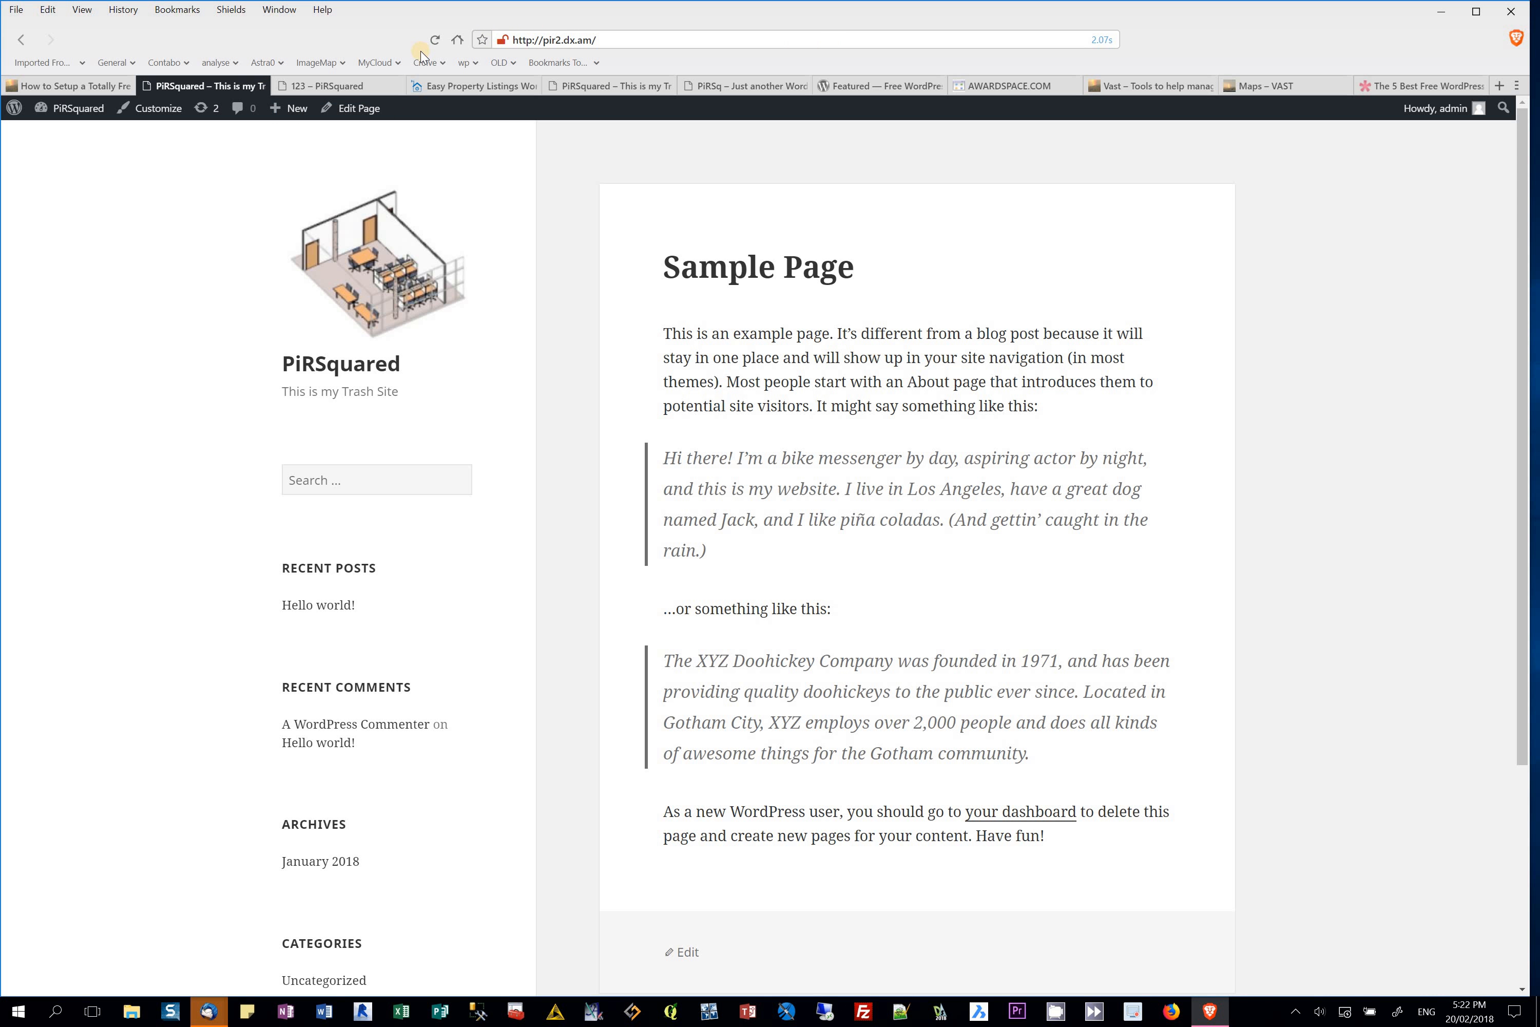
{"action": "left_click", "coordinate": [433, 41]}
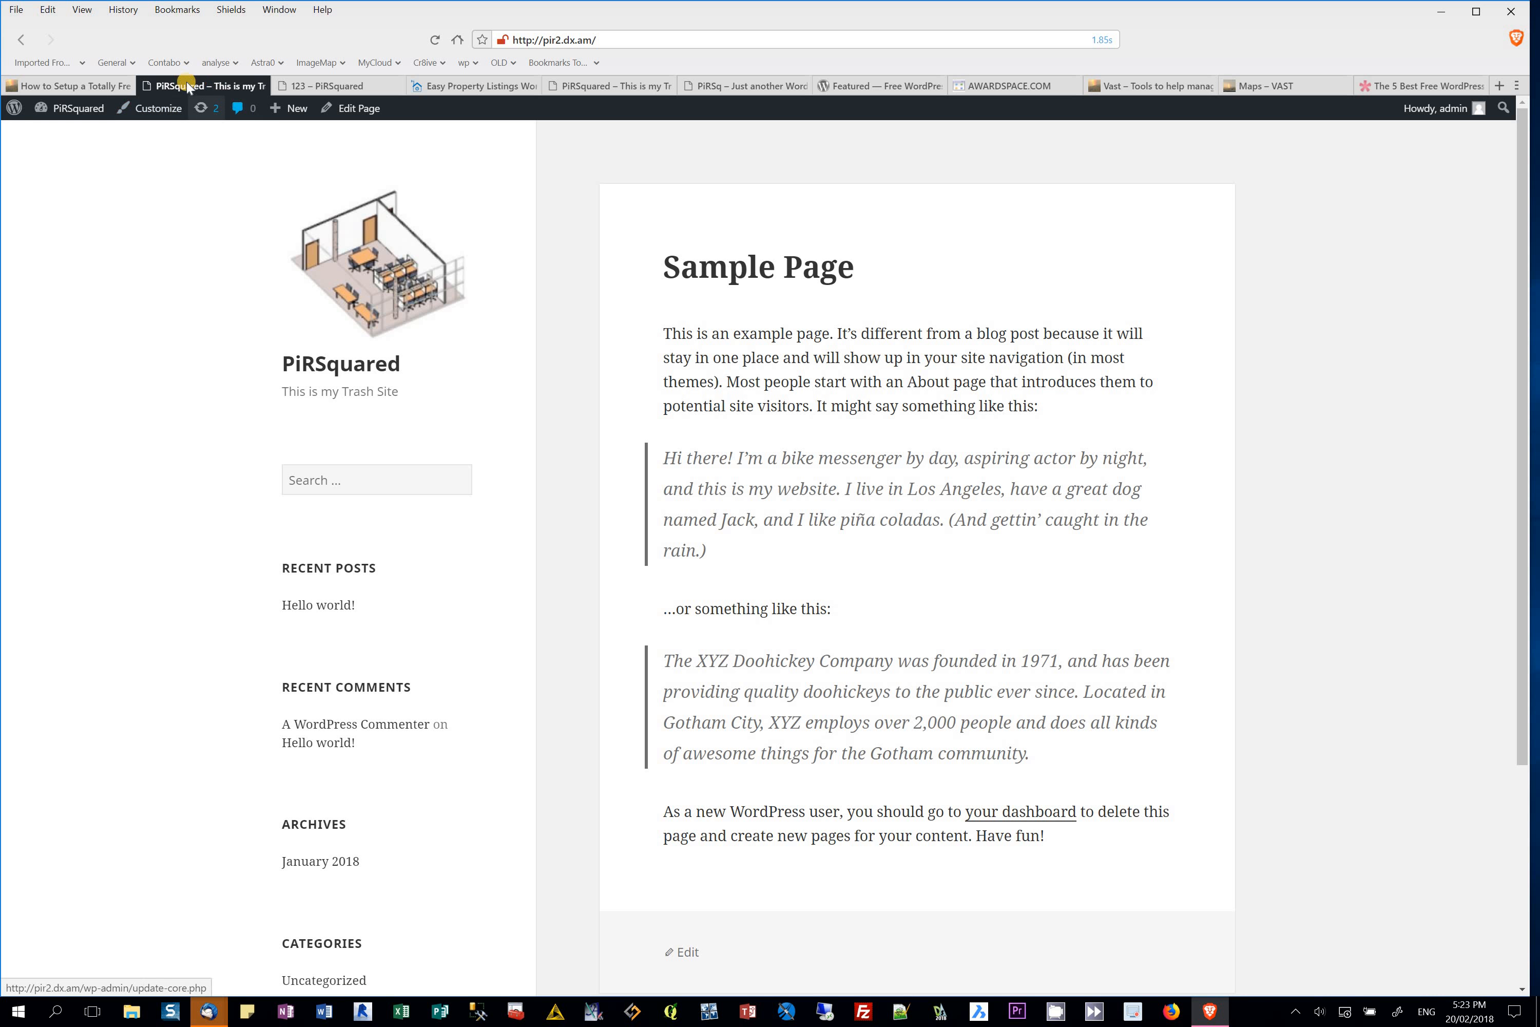
{"action": "left_click", "coordinate": [84, 109]}
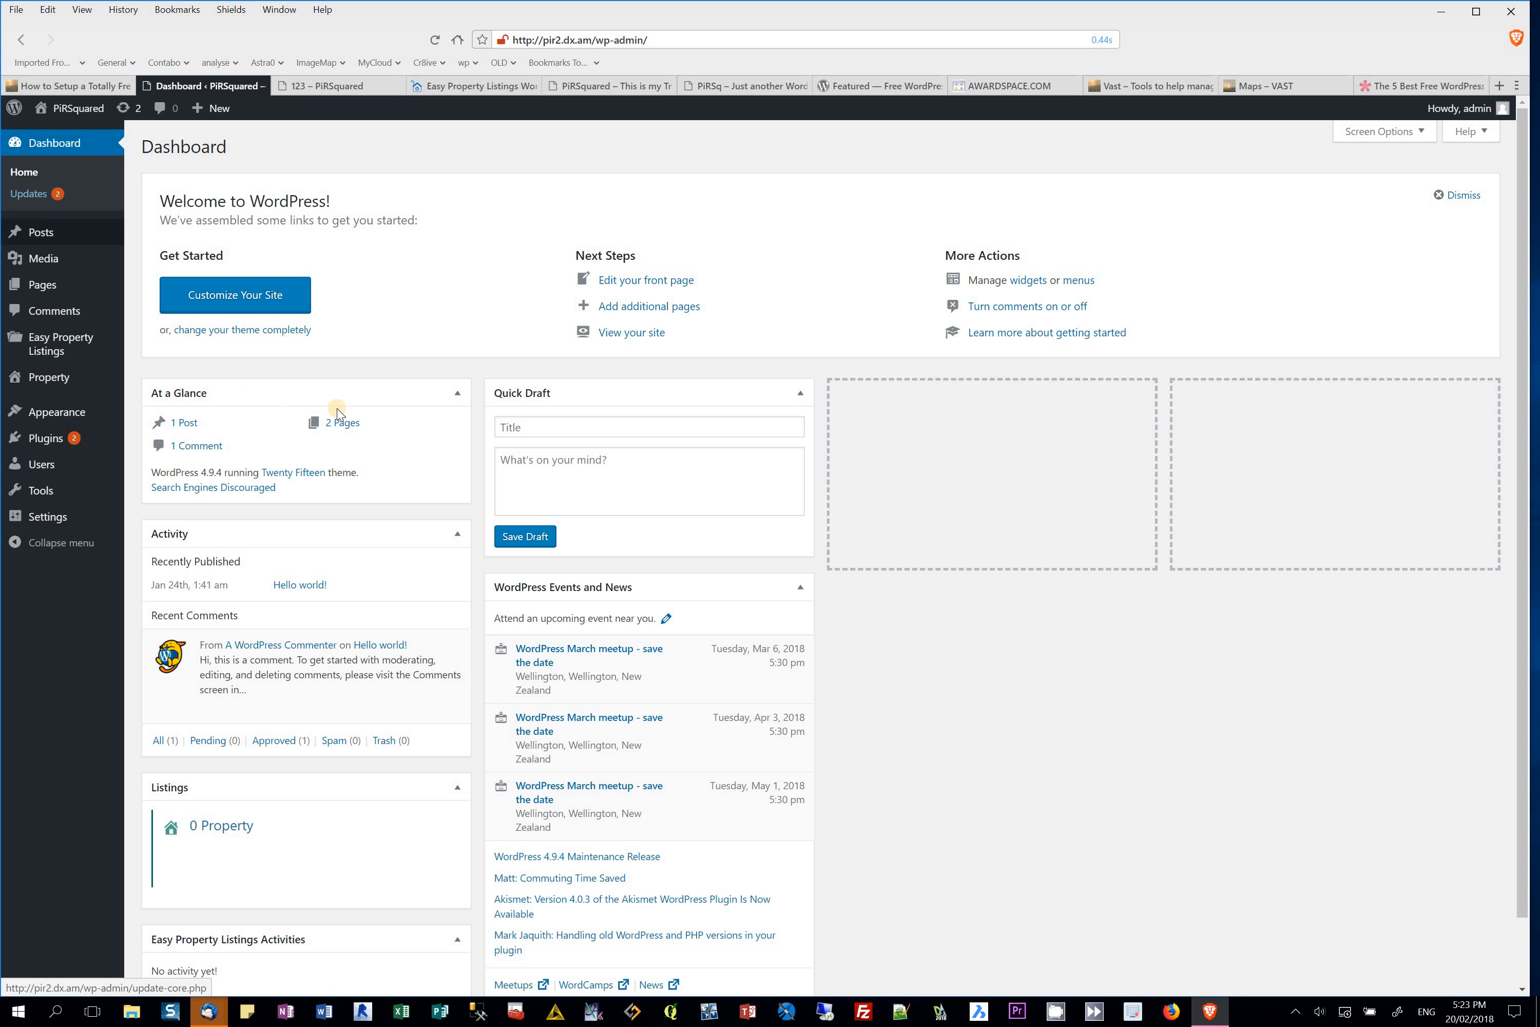
Step: Add This is my Homepage and Sample Page to the Main menu, save it, and view the site
{"action": "left_click", "coordinate": [48, 412]}
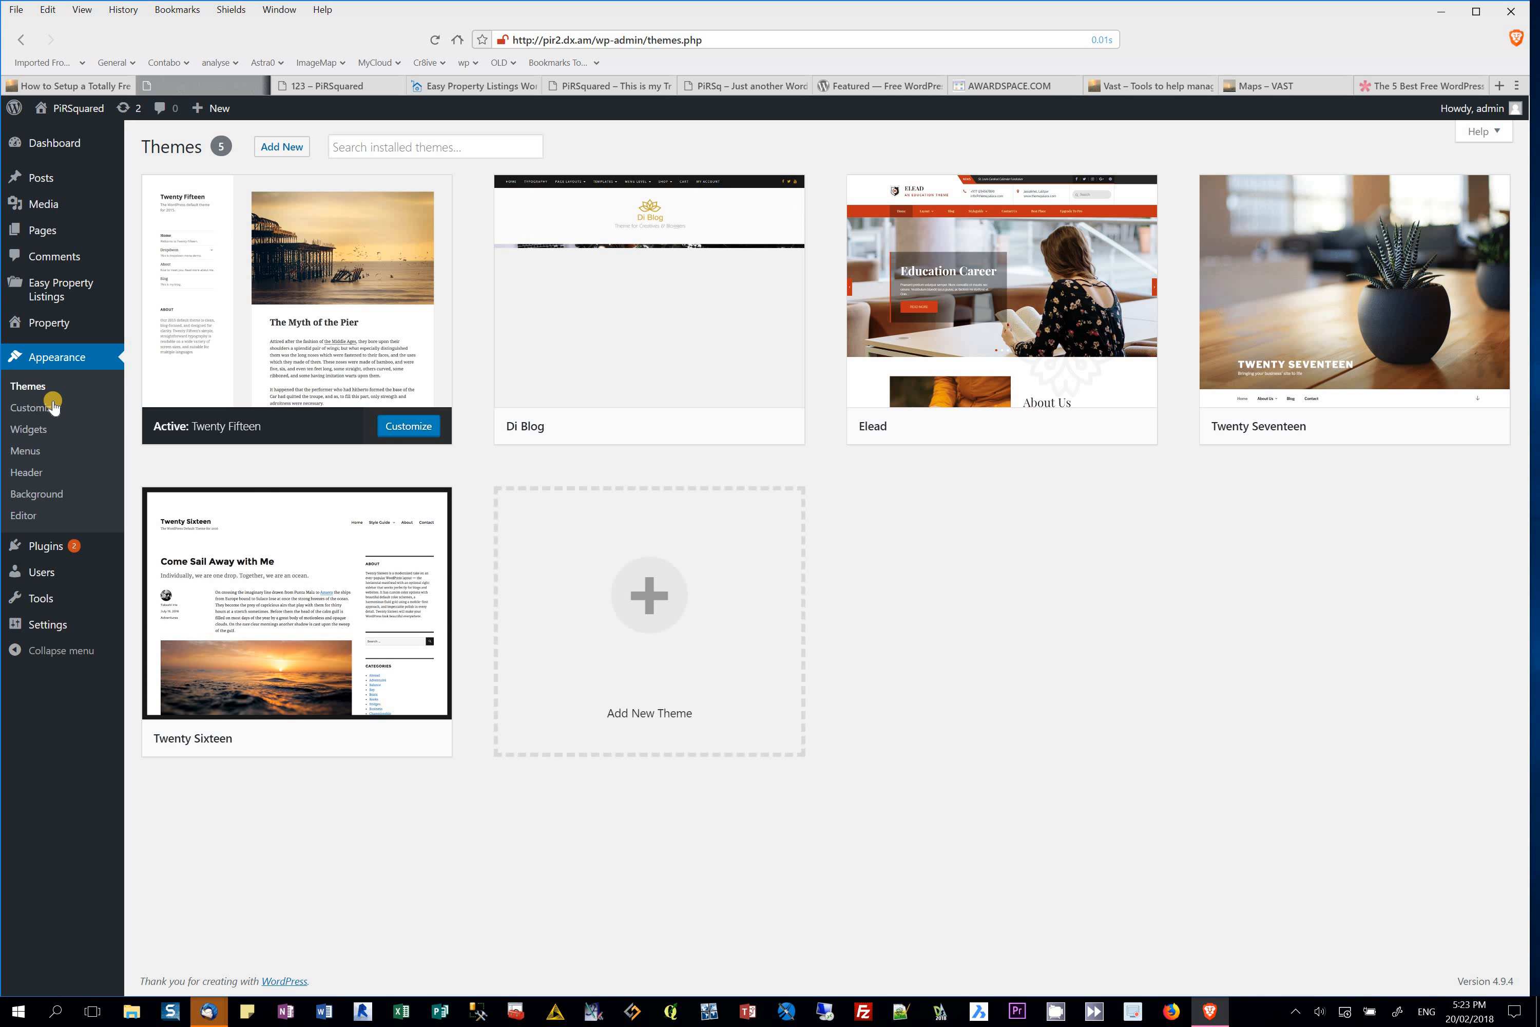
{"action": "left_click", "coordinate": [39, 451]}
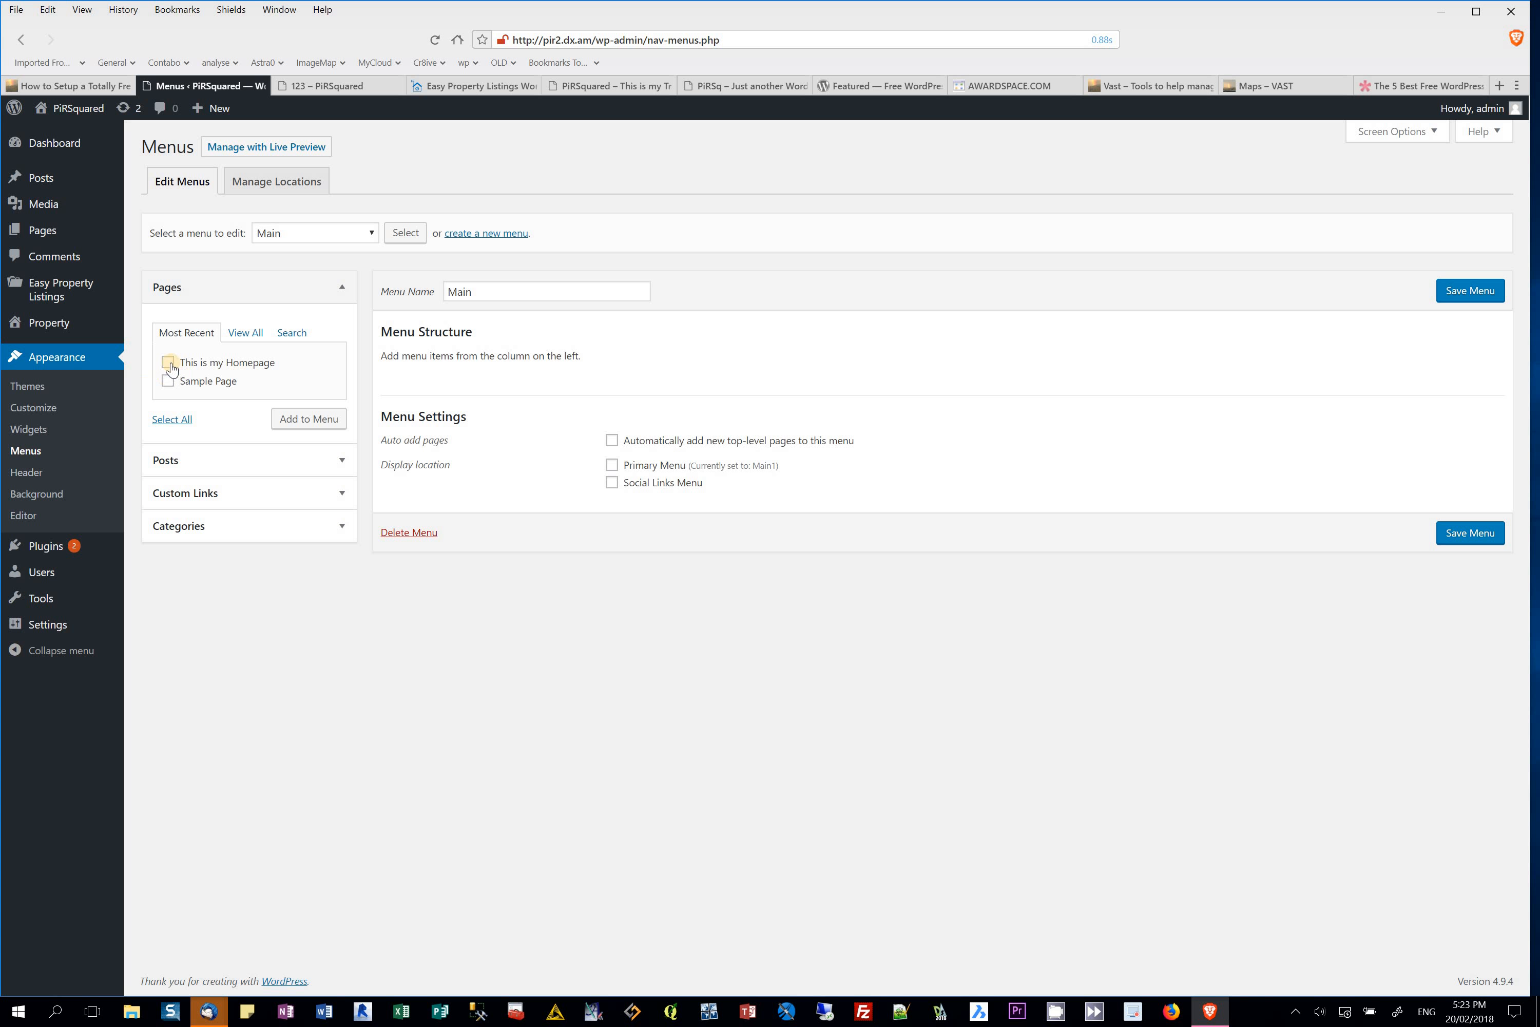
{"action": "left_click", "coordinate": [302, 420]}
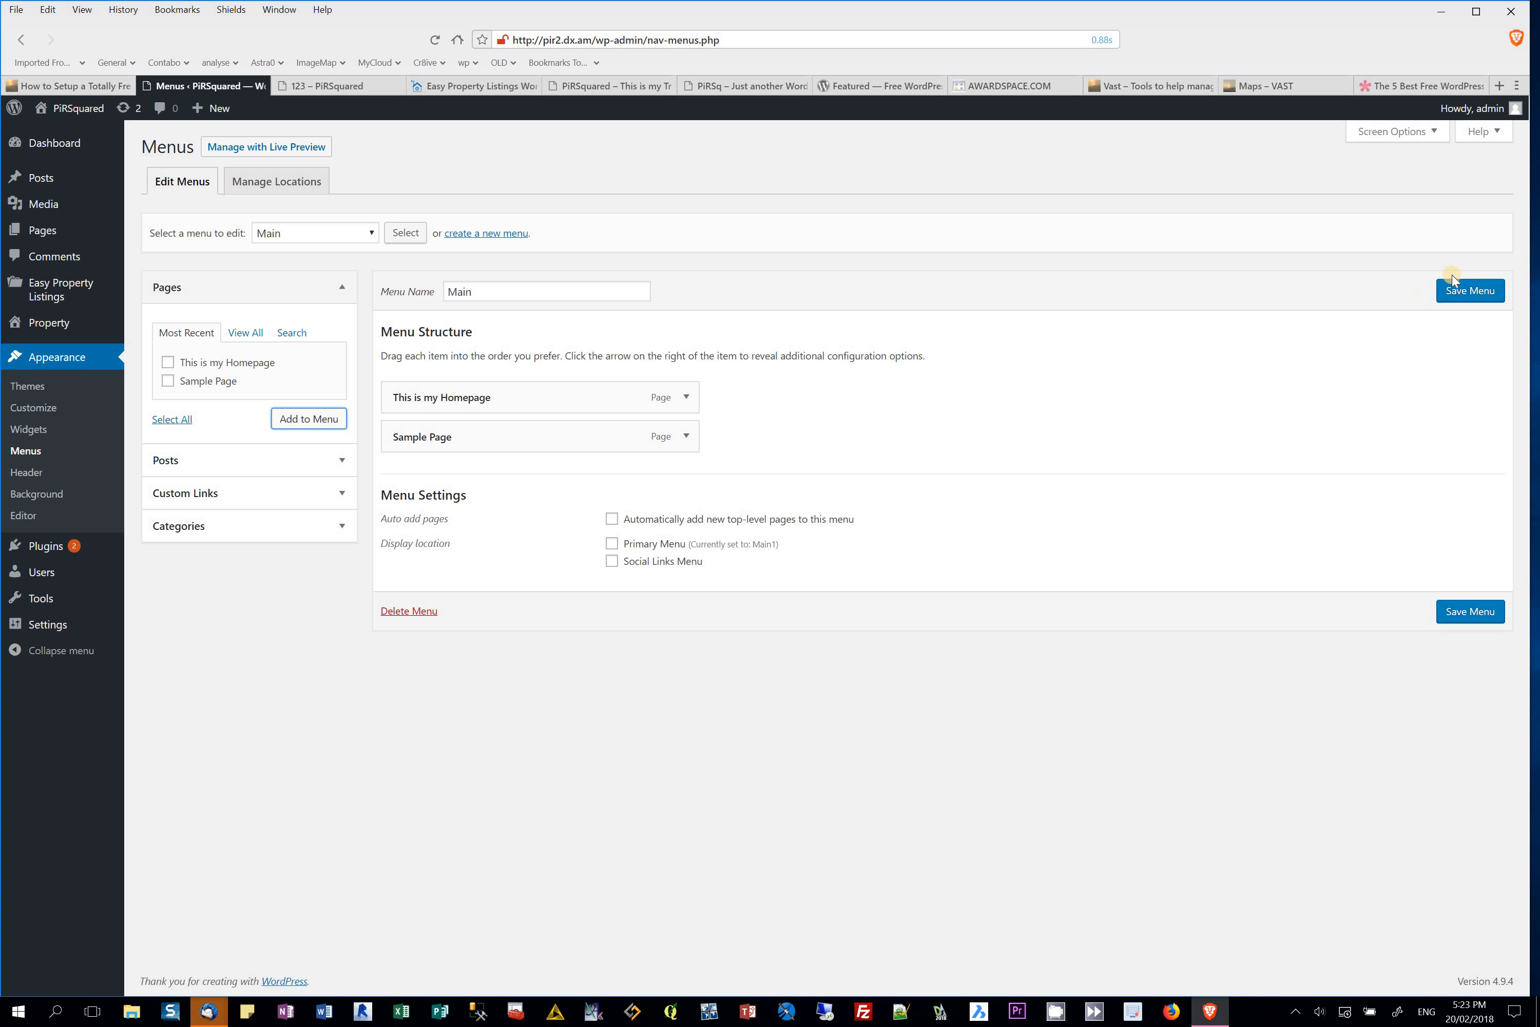
{"action": "left_click", "coordinate": [1460, 290]}
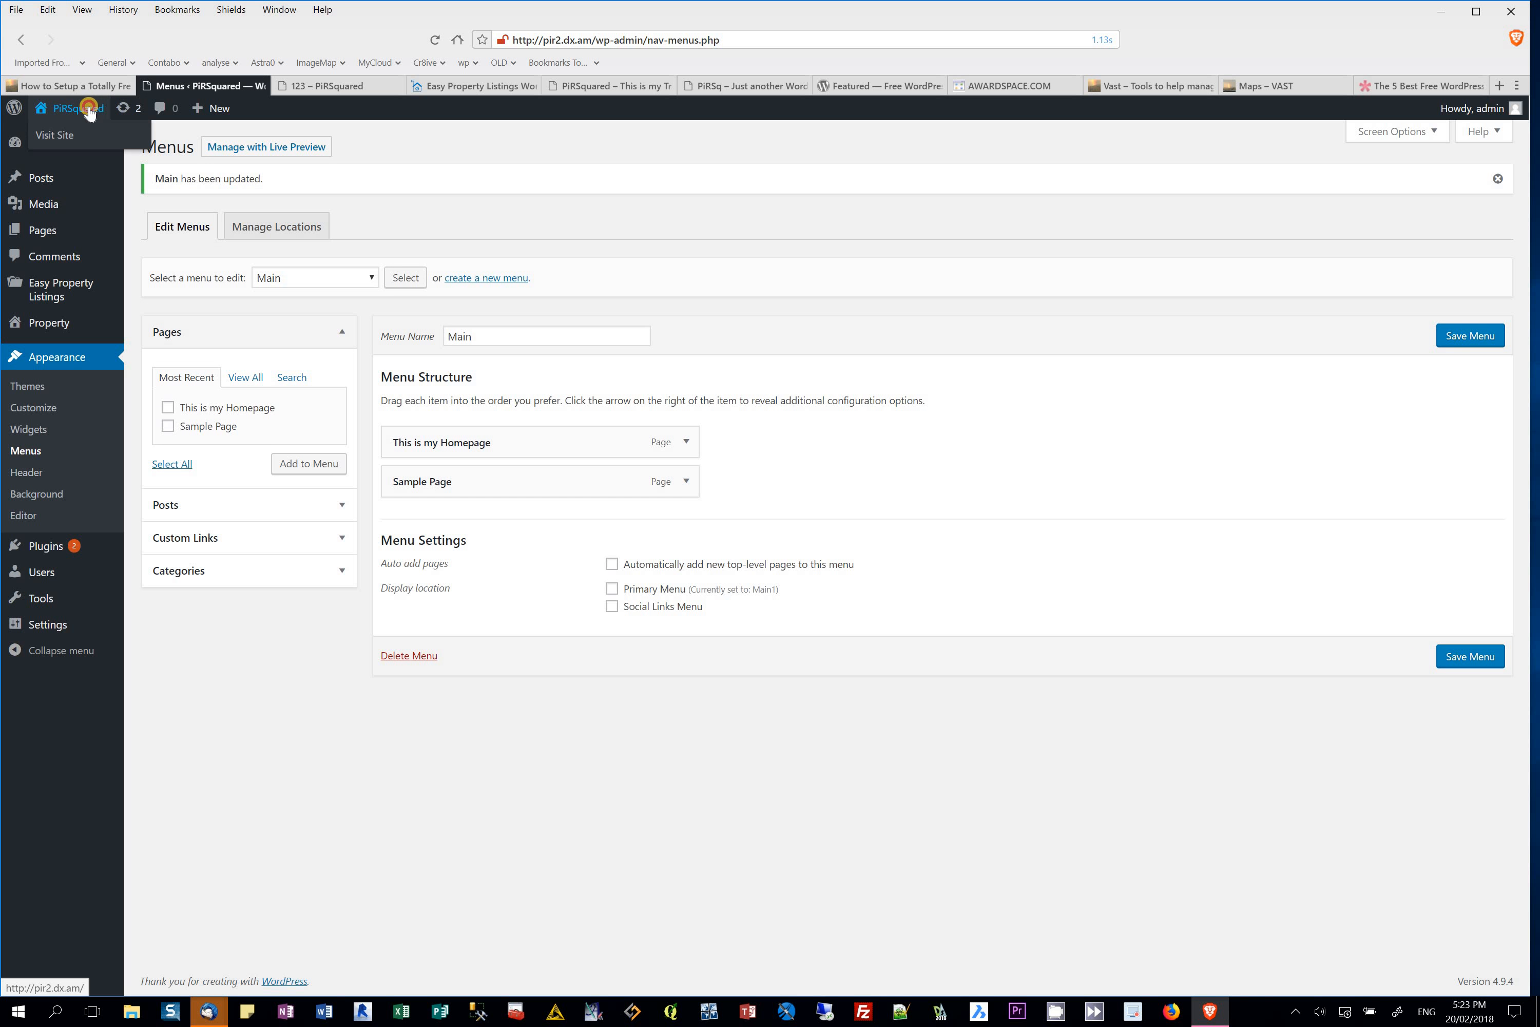
{"action": "left_click", "coordinate": [71, 133]}
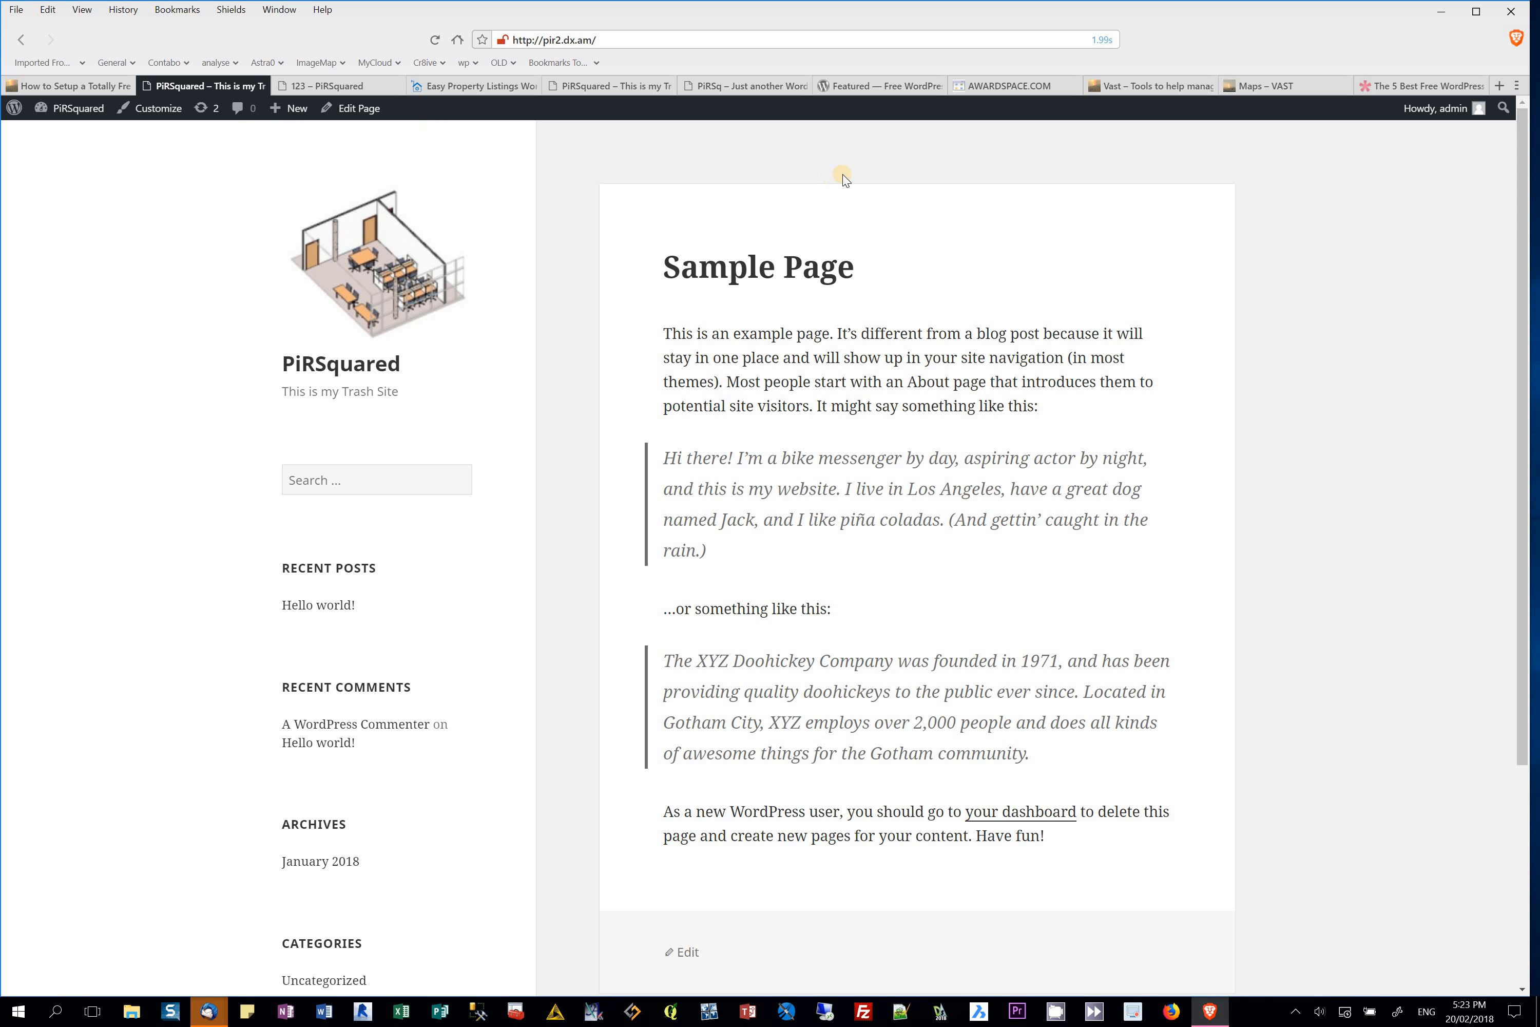
Step: Look over the live front page showing Sample Page, then go to the Dashboard via PiRSquared
{"action": "scroll", "coordinate": [843, 174], "scroll_direction": "down", "scroll_amount": 3}
{"action": "scroll", "coordinate": [842, 174], "scroll_direction": "up", "scroll_amount": 3}
{"action": "scroll", "coordinate": [843, 174], "scroll_direction": "down", "scroll_amount": 3}
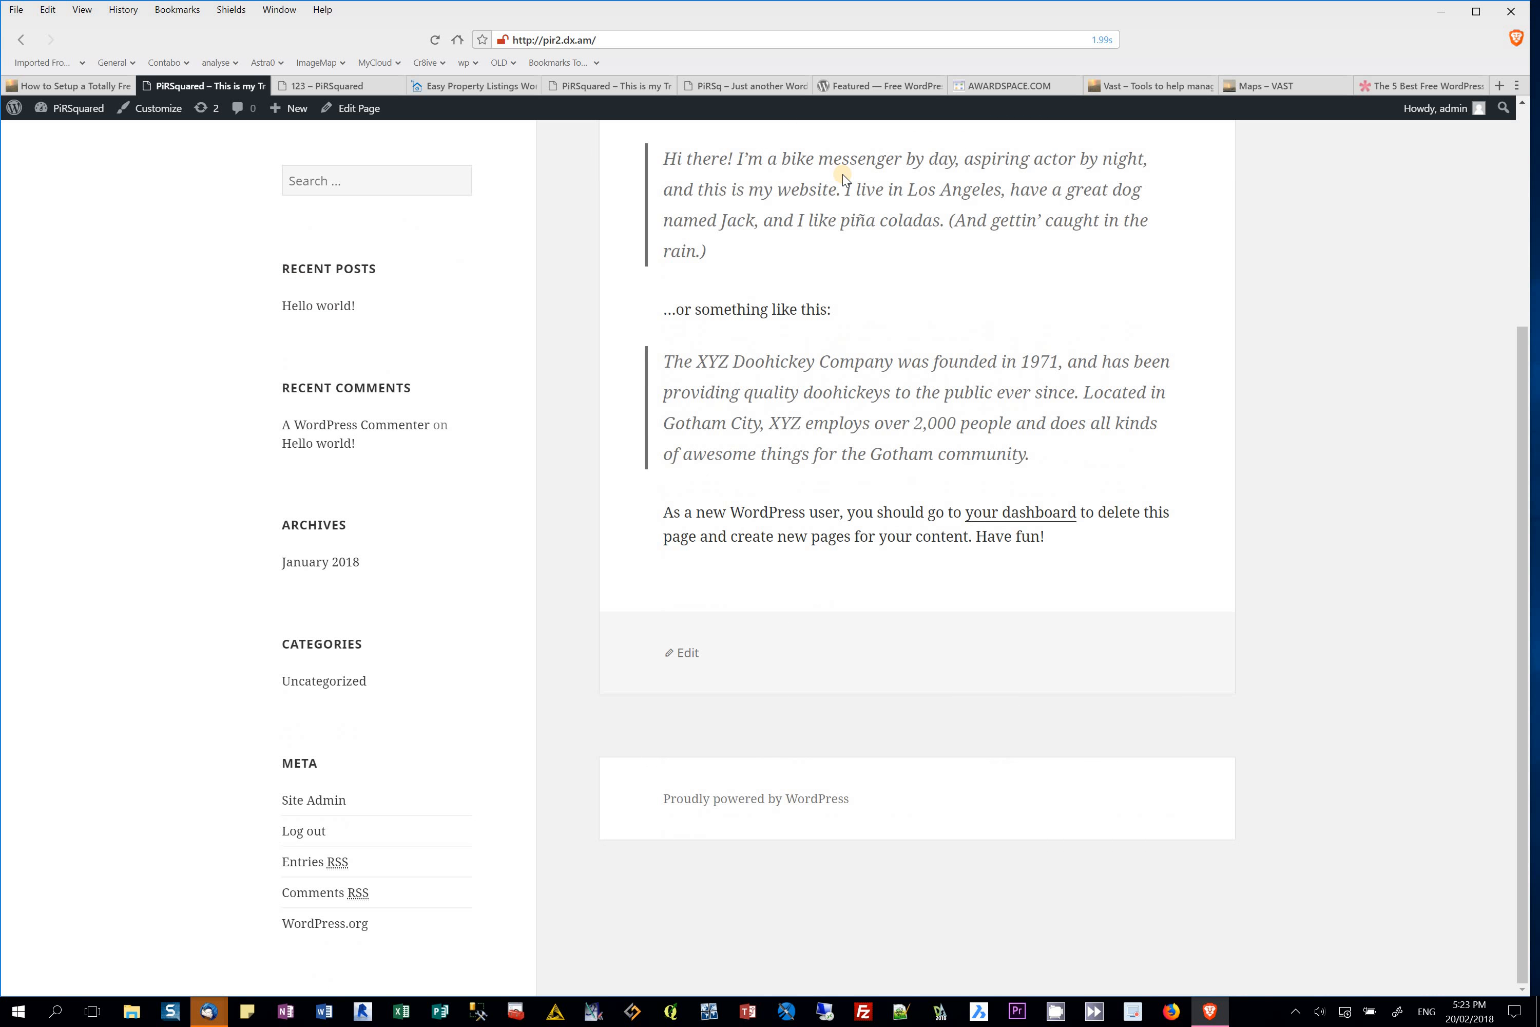
{"action": "scroll", "coordinate": [842, 174], "scroll_direction": "up", "scroll_amount": 3}
{"action": "scroll", "coordinate": [842, 174], "scroll_direction": "down", "scroll_amount": 3}
{"action": "scroll", "coordinate": [312, 628], "scroll_direction": "up", "scroll_amount": 3}
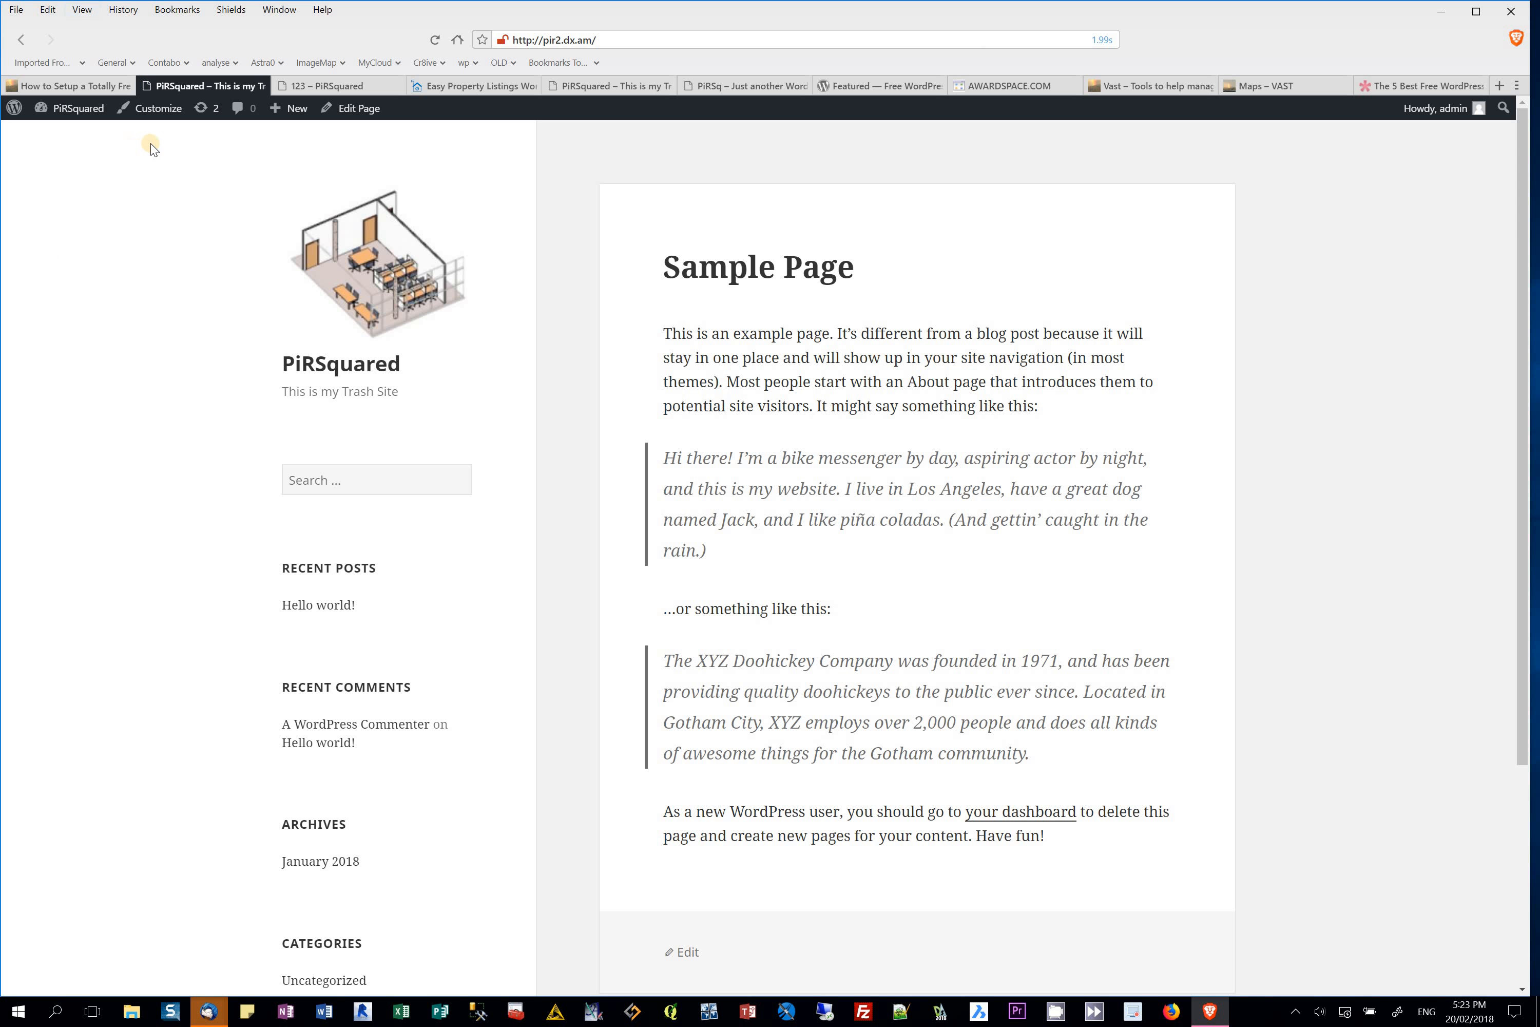
{"action": "mouse_move", "coordinate": [70, 111]}
{"action": "left_click", "coordinate": [62, 153]}
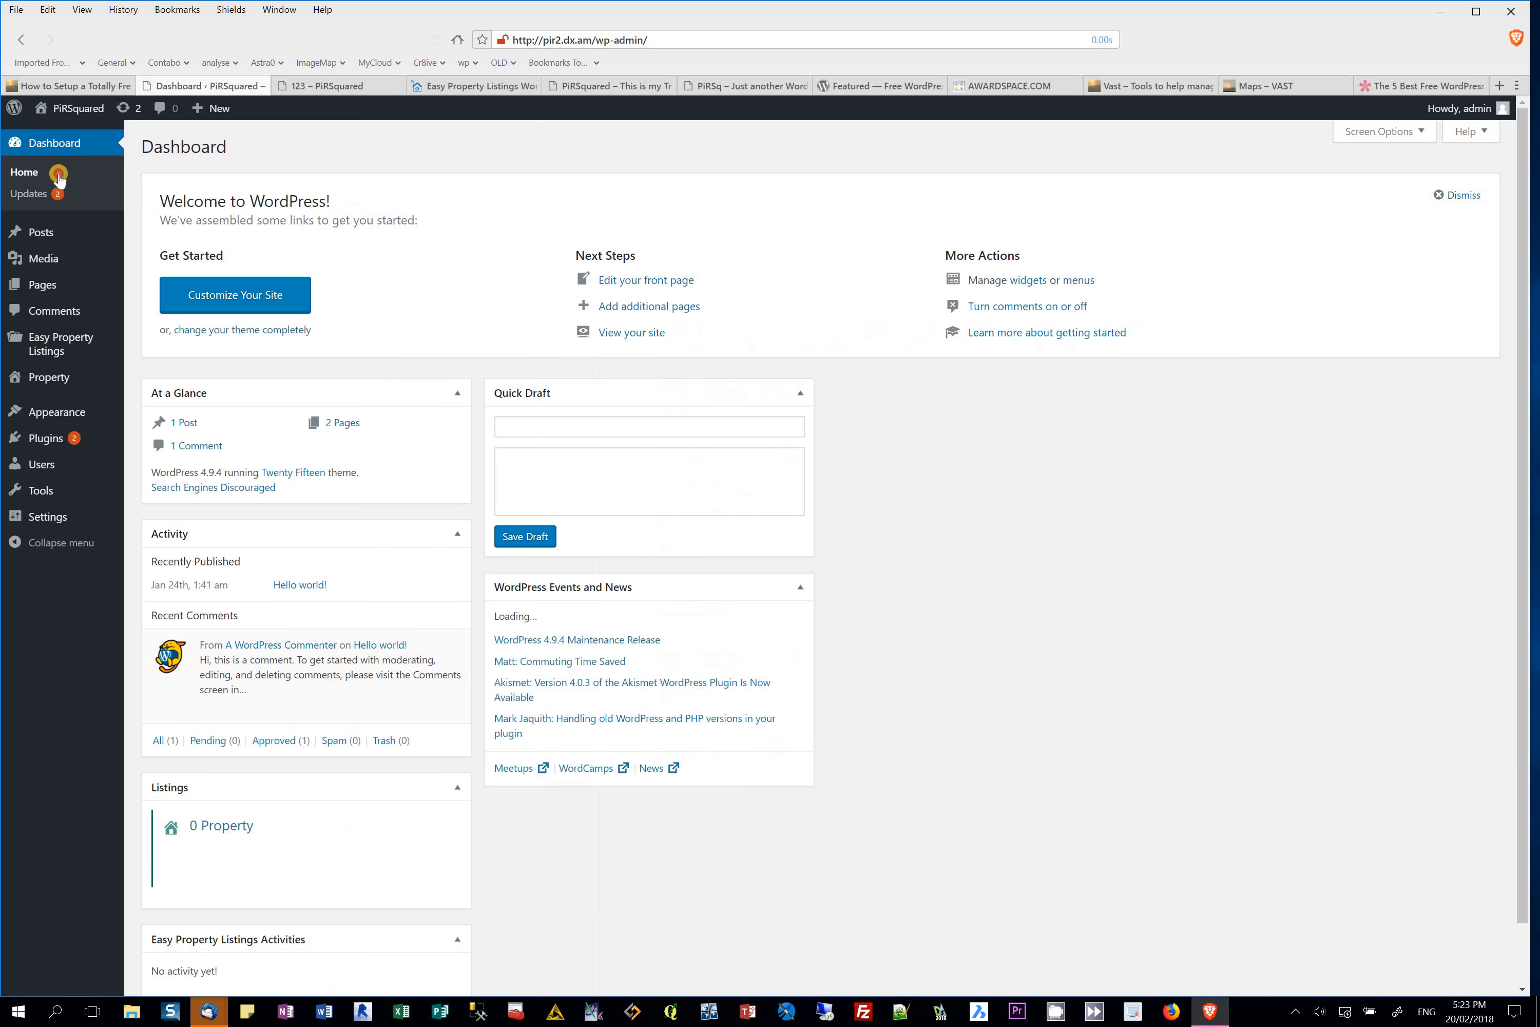
Step: Go to the Widgets screen and drag the Search widget out of the Widget Area
{"action": "left_click", "coordinate": [58, 173]}
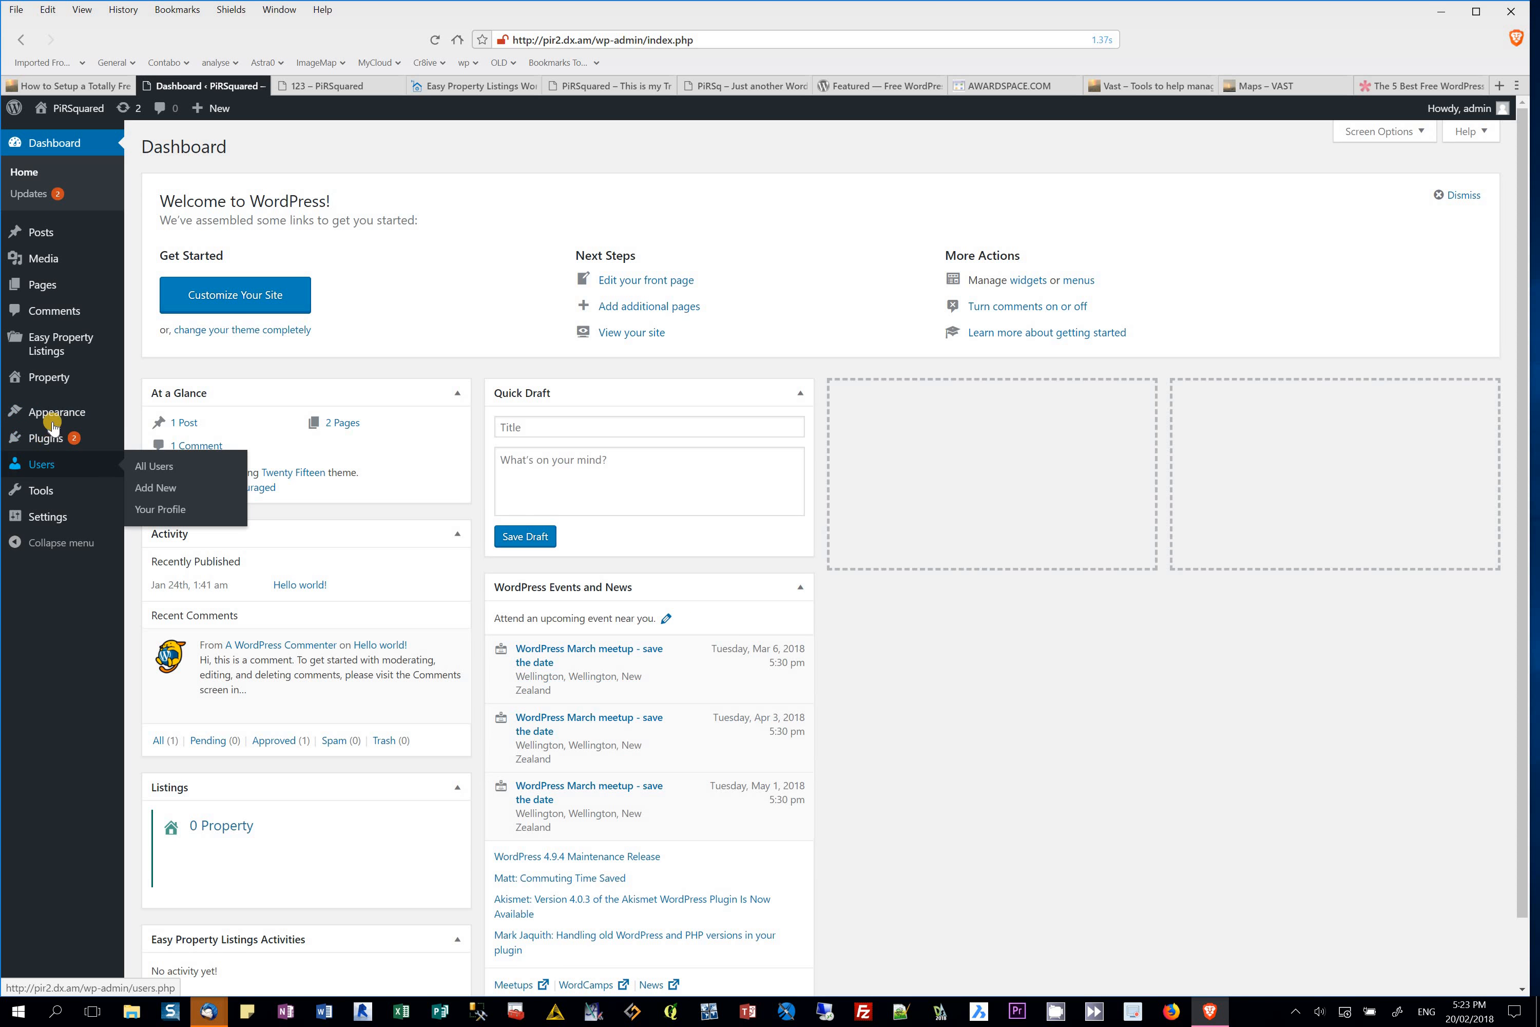
{"action": "mouse_move", "coordinate": [55, 418]}
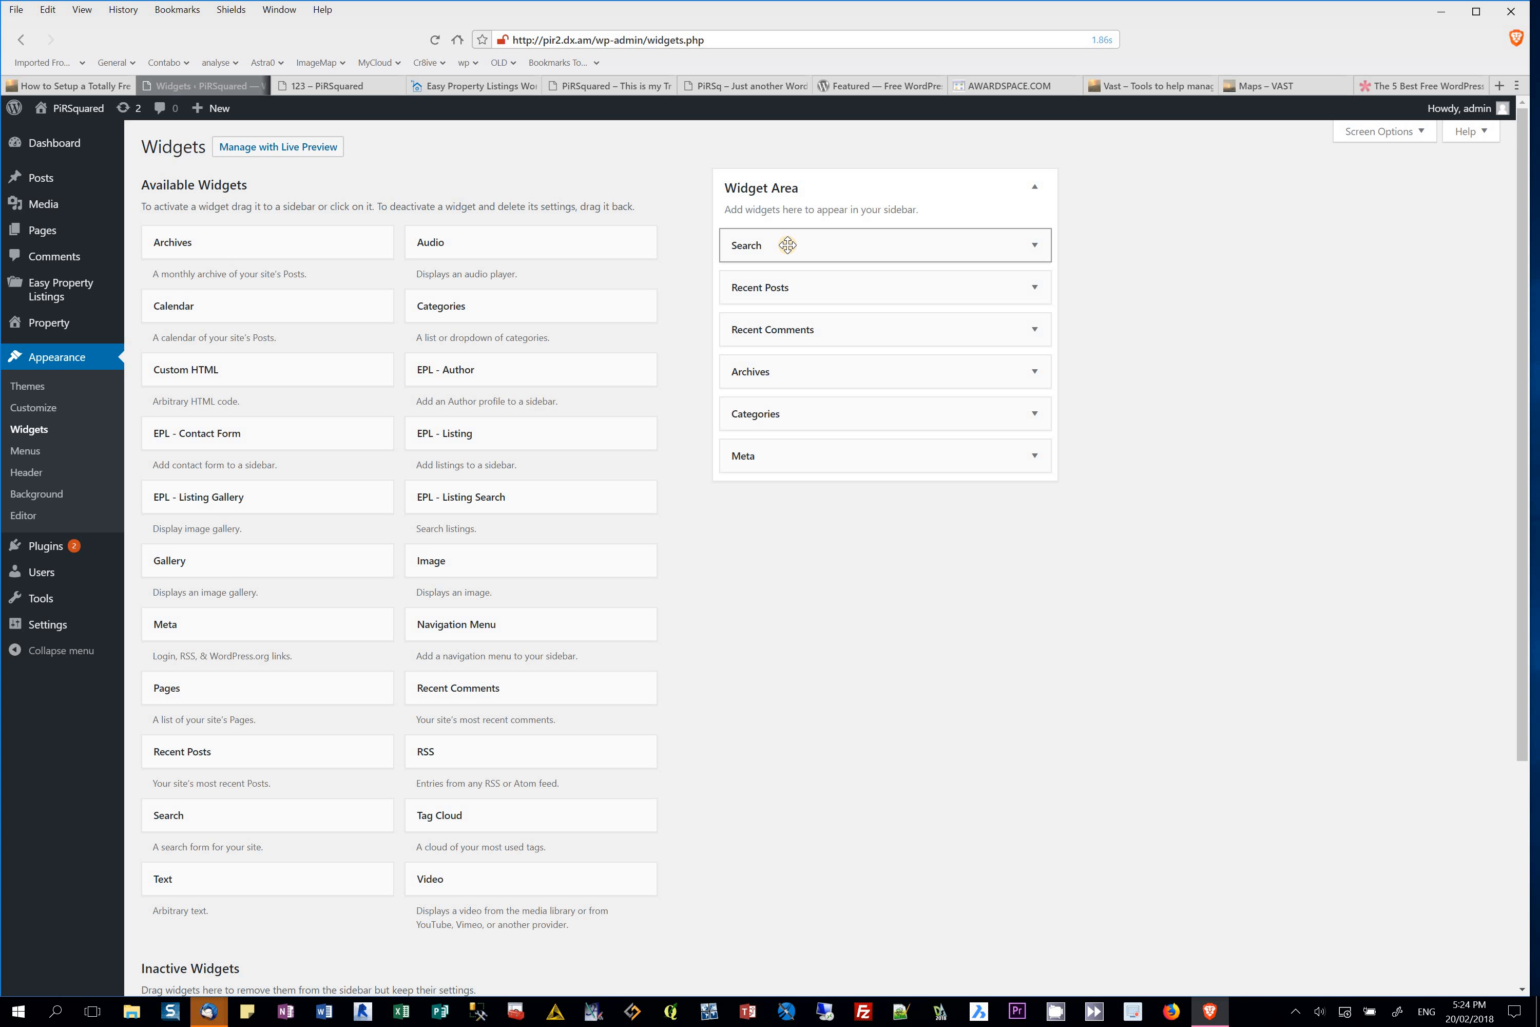
{"action": "left_click", "coordinate": [787, 245]}
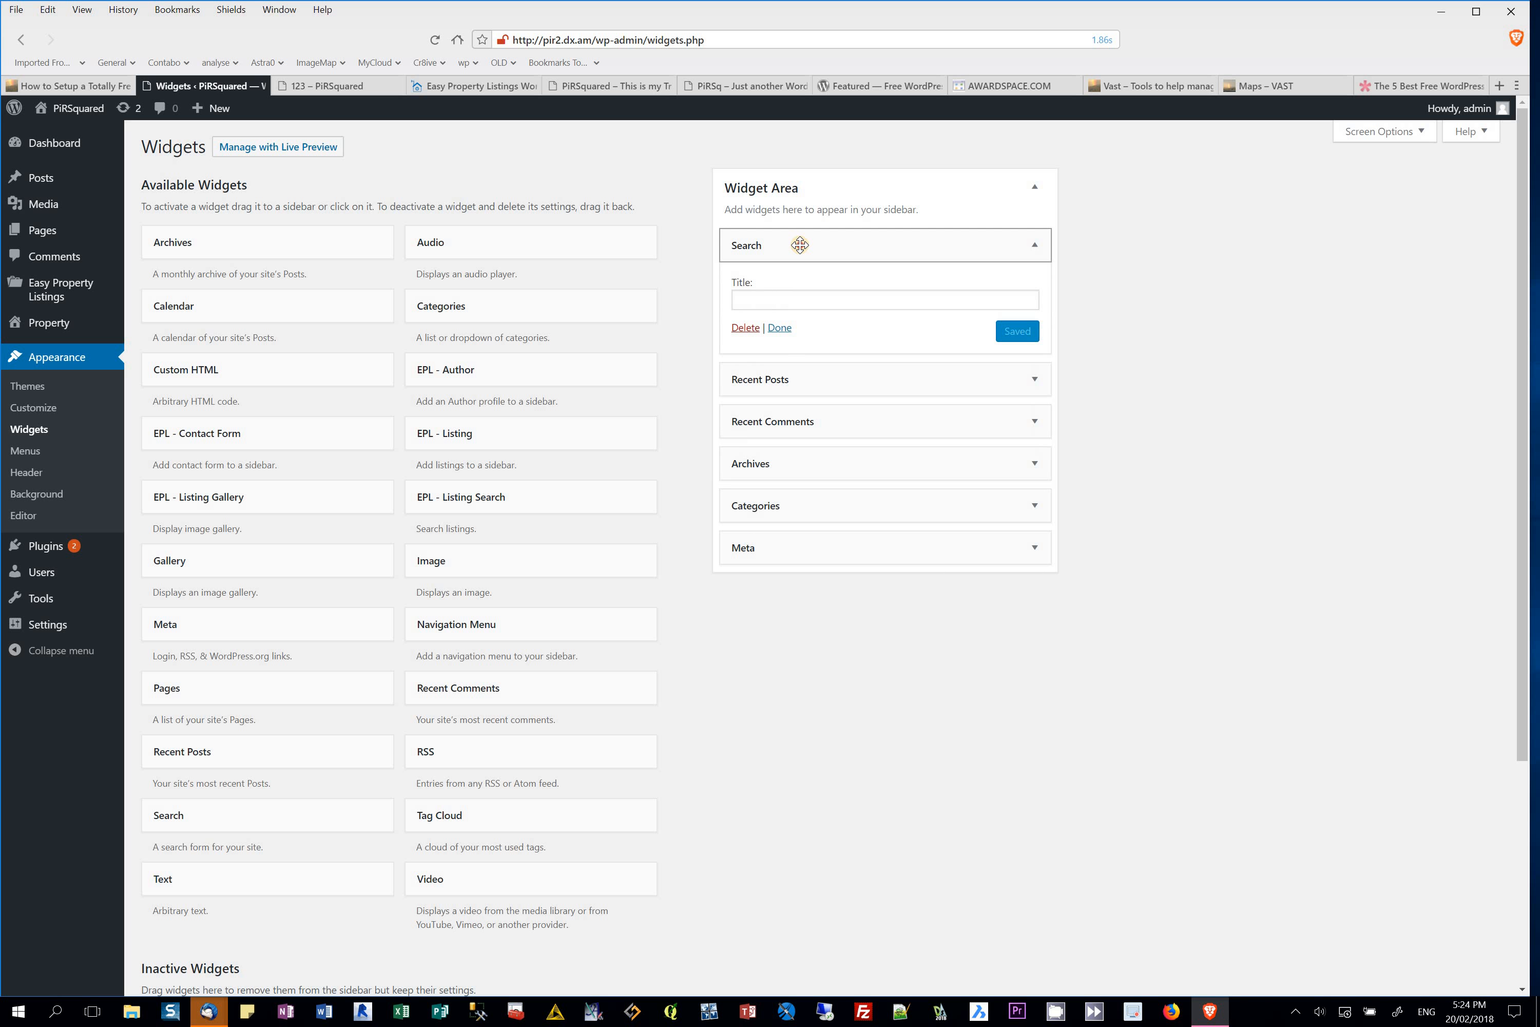
{"action": "left_click_drag", "start_coordinate": [800, 245], "coordinate": [561, 239]}
Step: Delete the Recent Posts, Recent Comments, Archives, Categories and Meta widgets from the Widget Area
{"action": "left_click", "coordinate": [811, 246]}
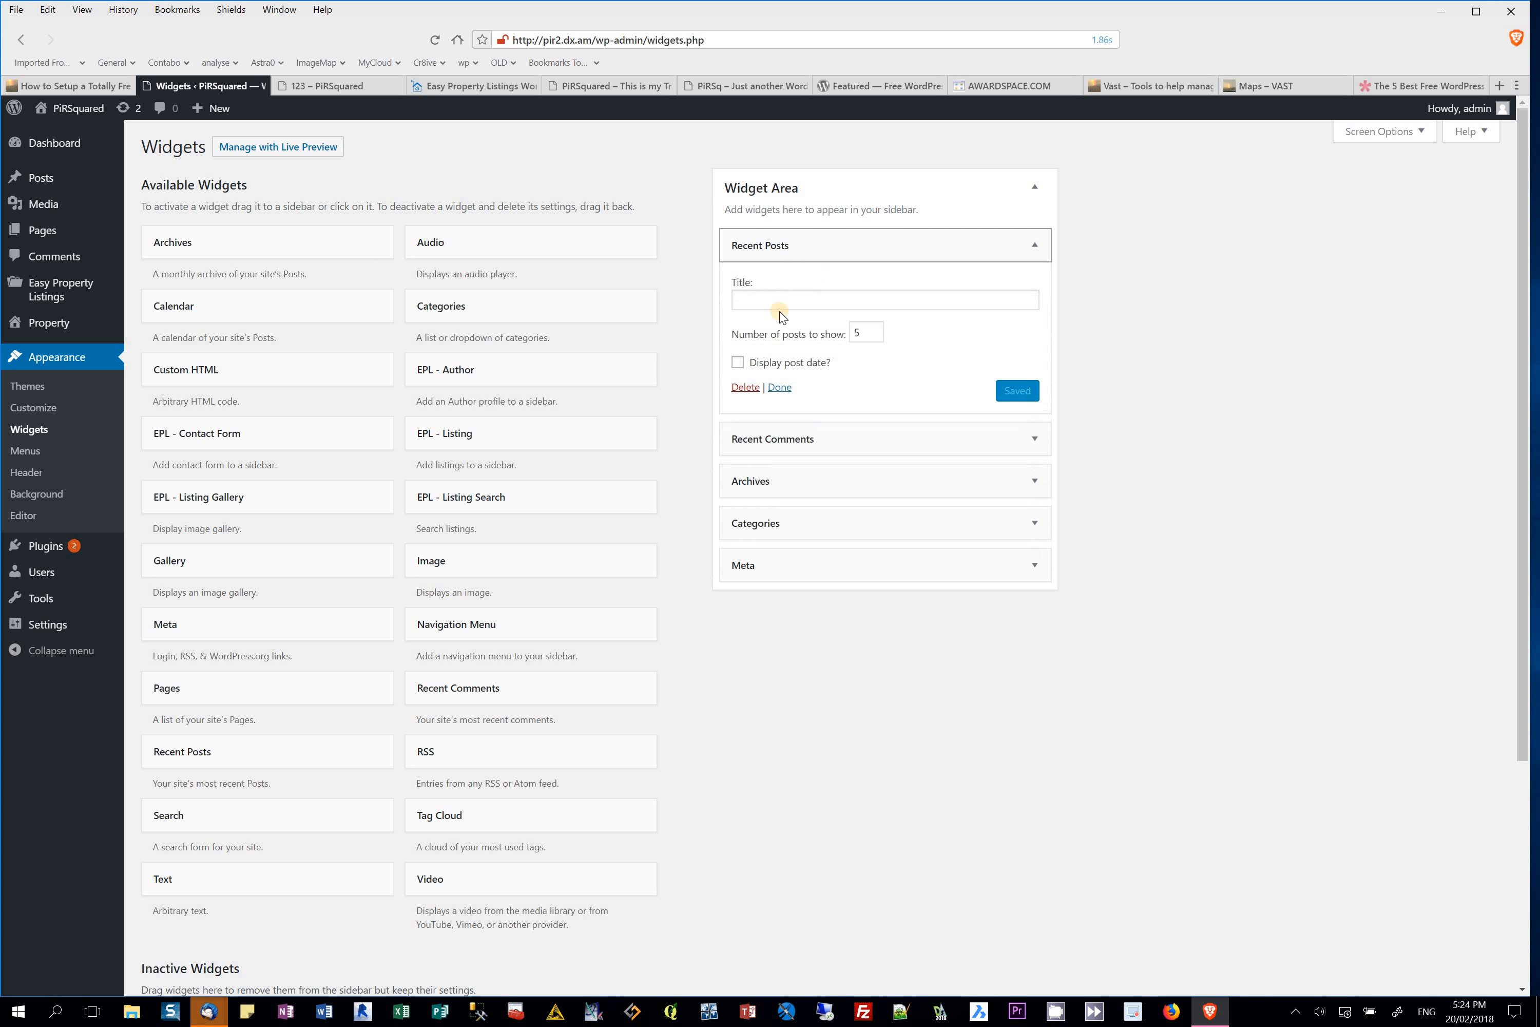
{"action": "left_click", "coordinate": [756, 386]}
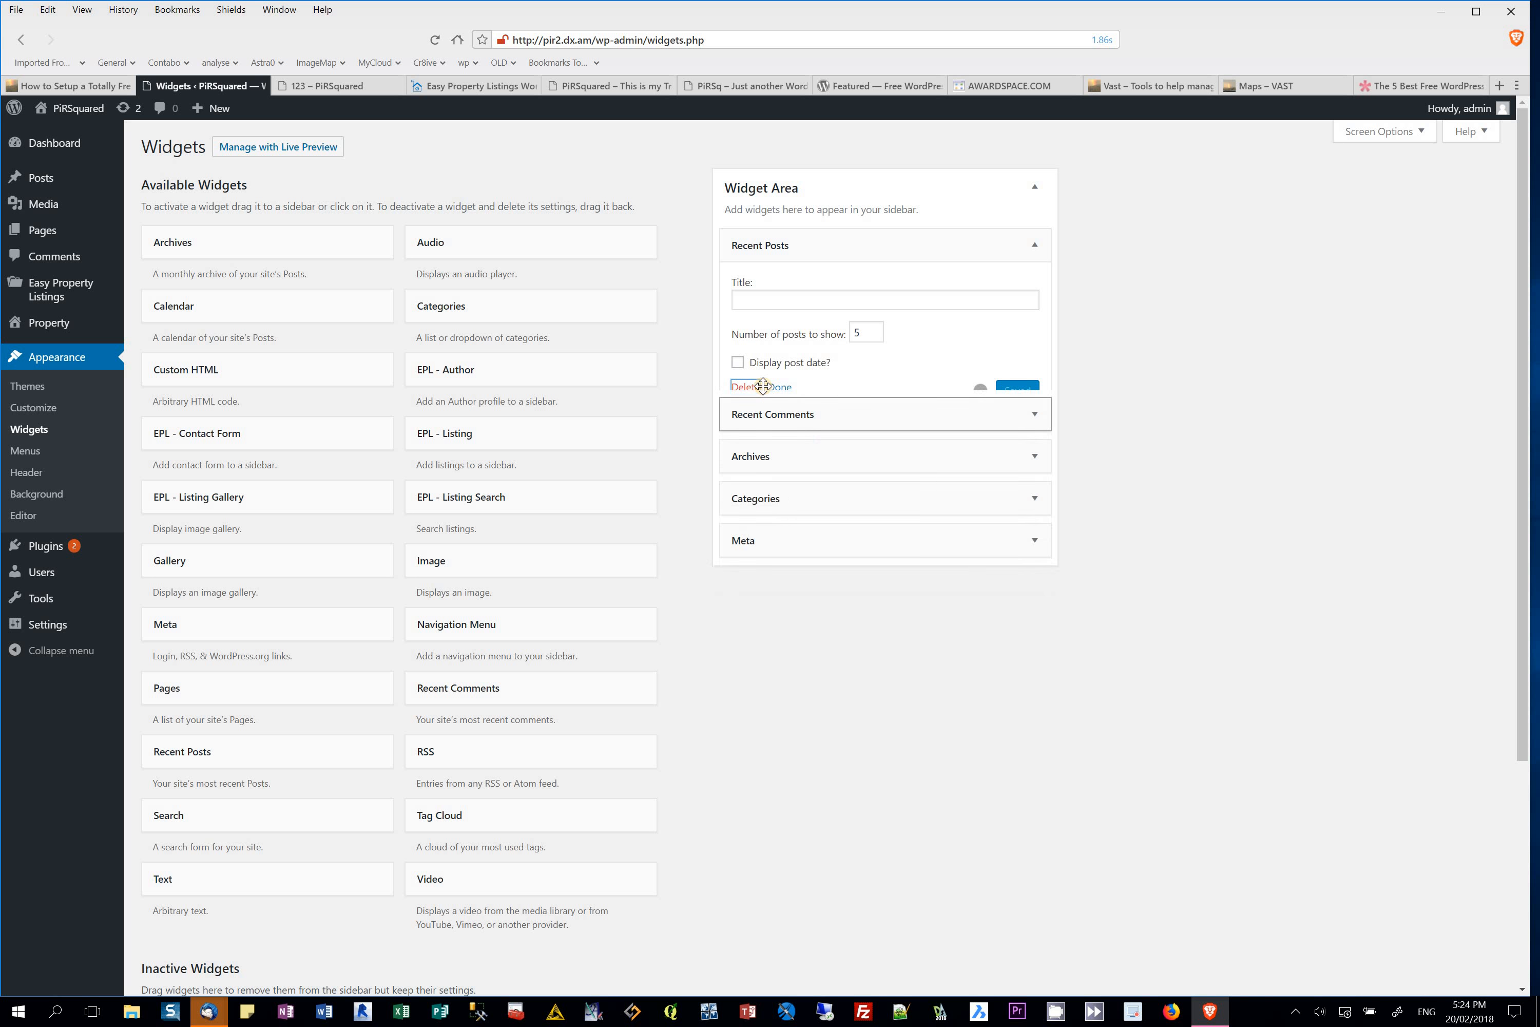
{"action": "left_click", "coordinate": [769, 249]}
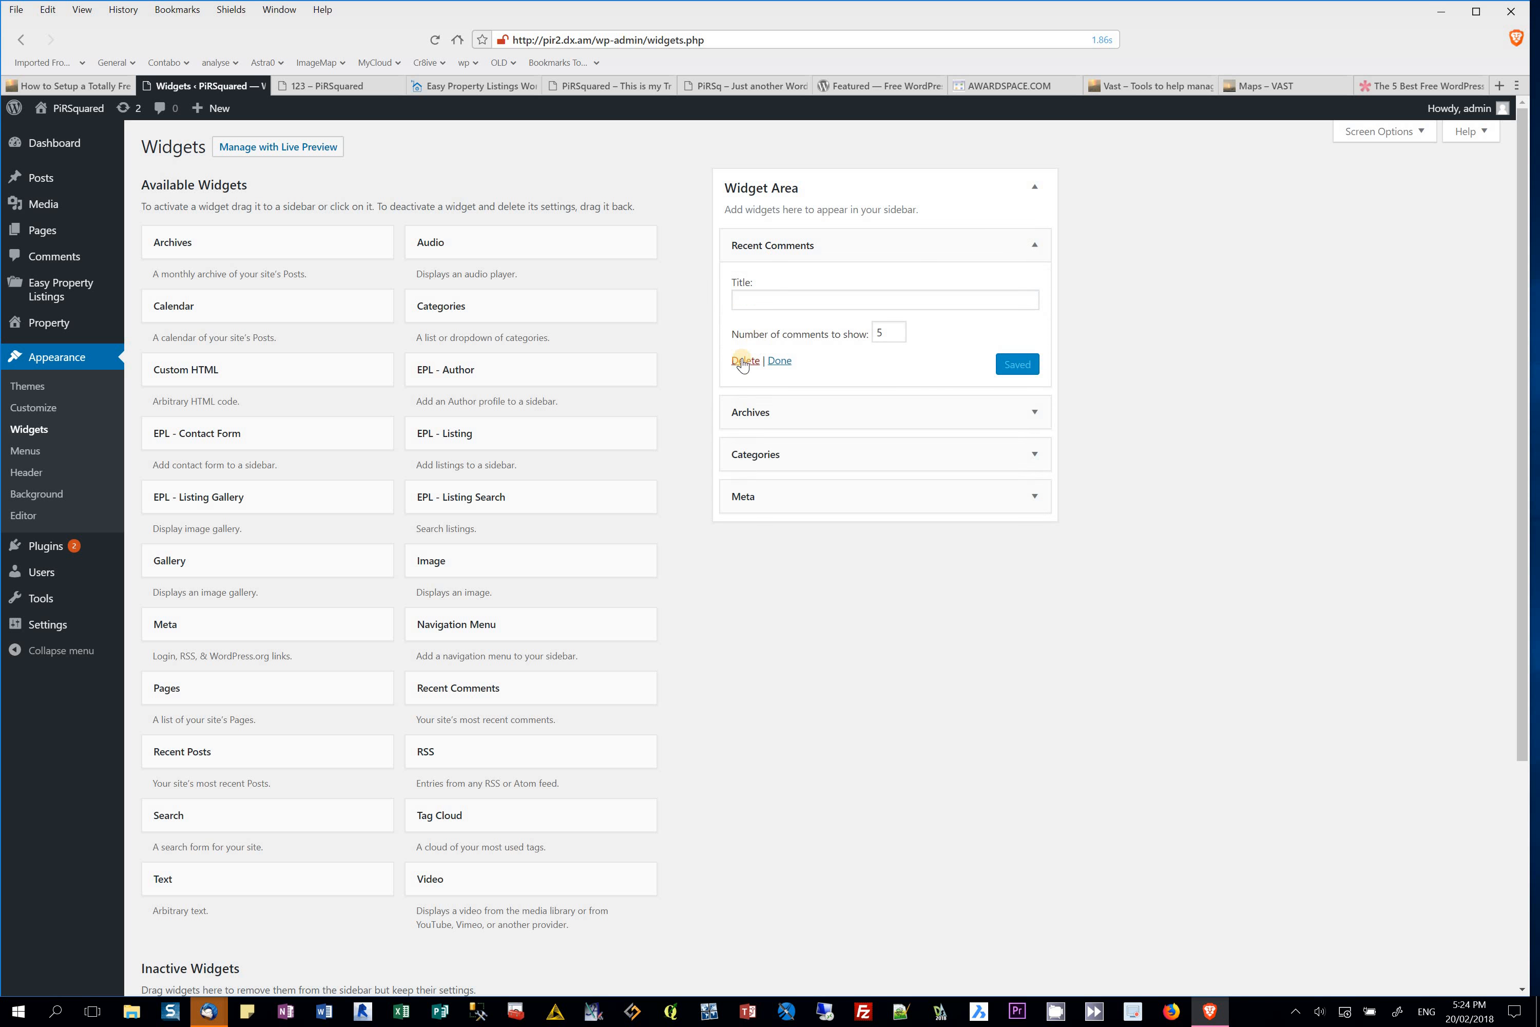
{"action": "left_click", "coordinate": [743, 362]}
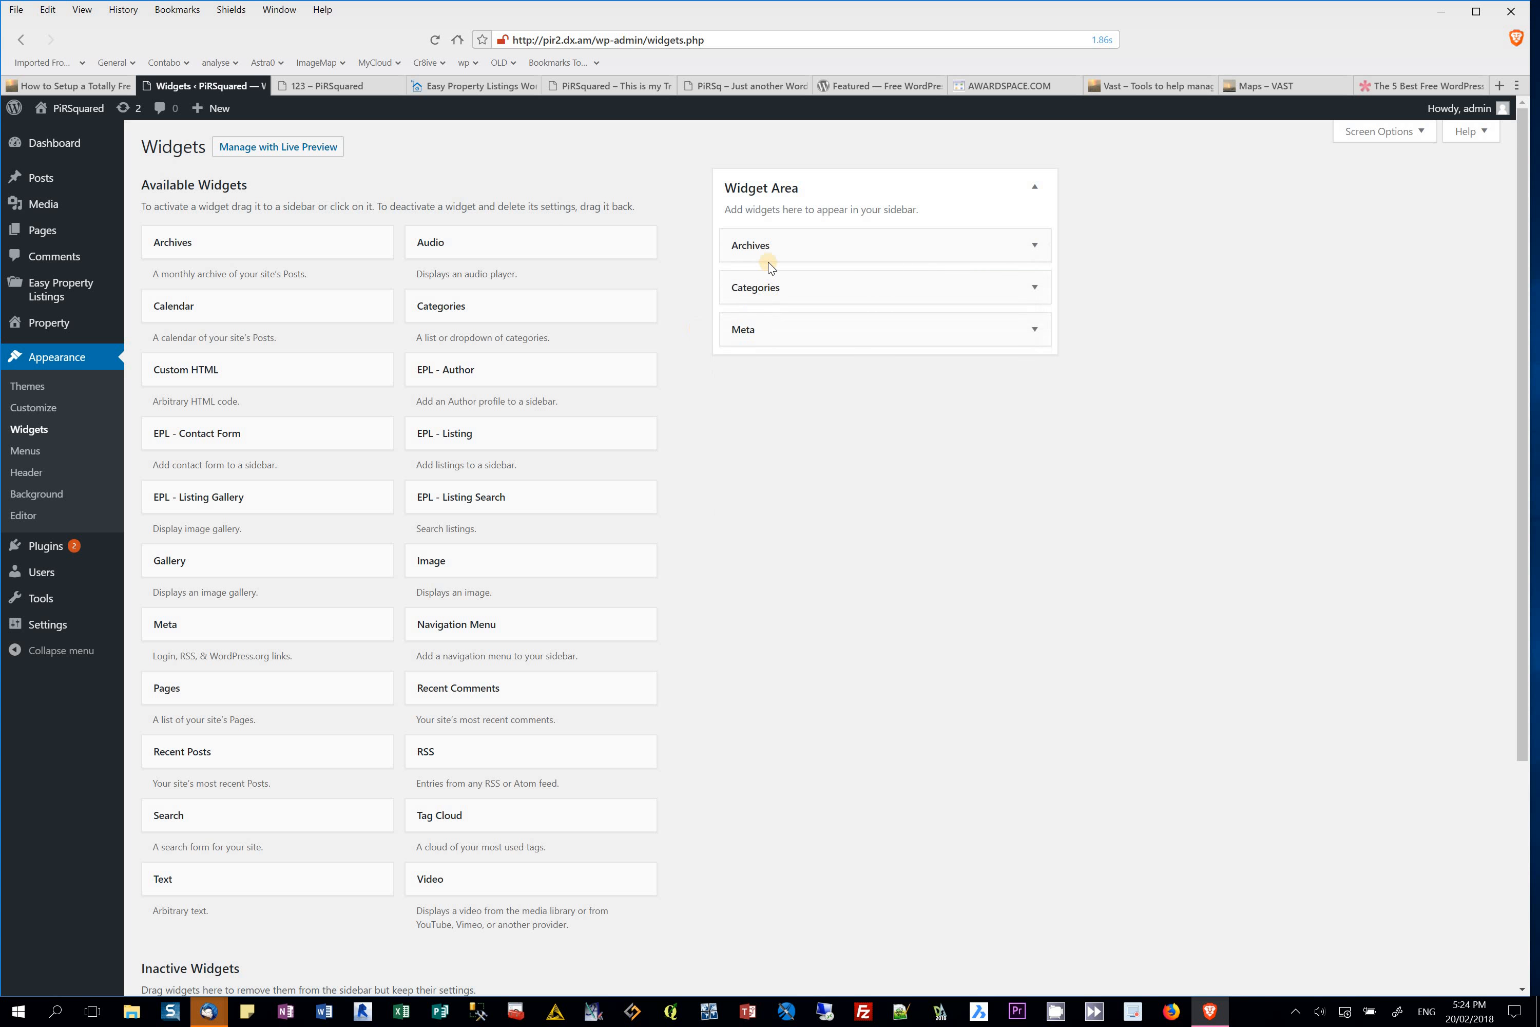
{"action": "left_click", "coordinate": [764, 250]}
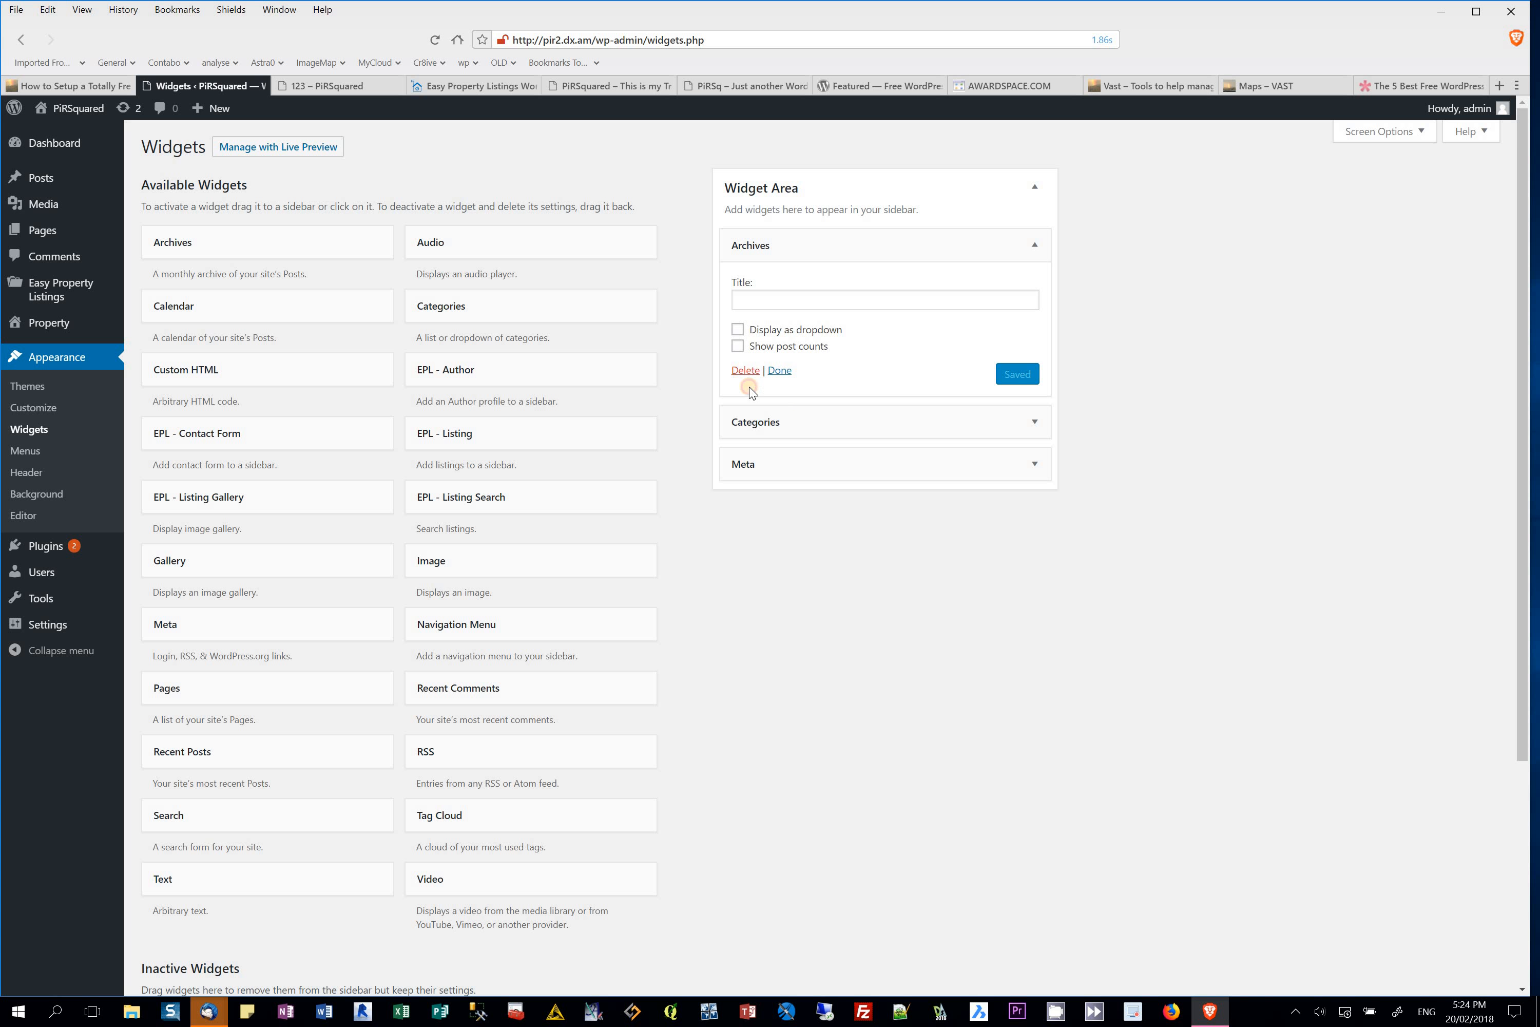
{"action": "left_click", "coordinate": [745, 371]}
{"action": "left_click", "coordinate": [792, 248]}
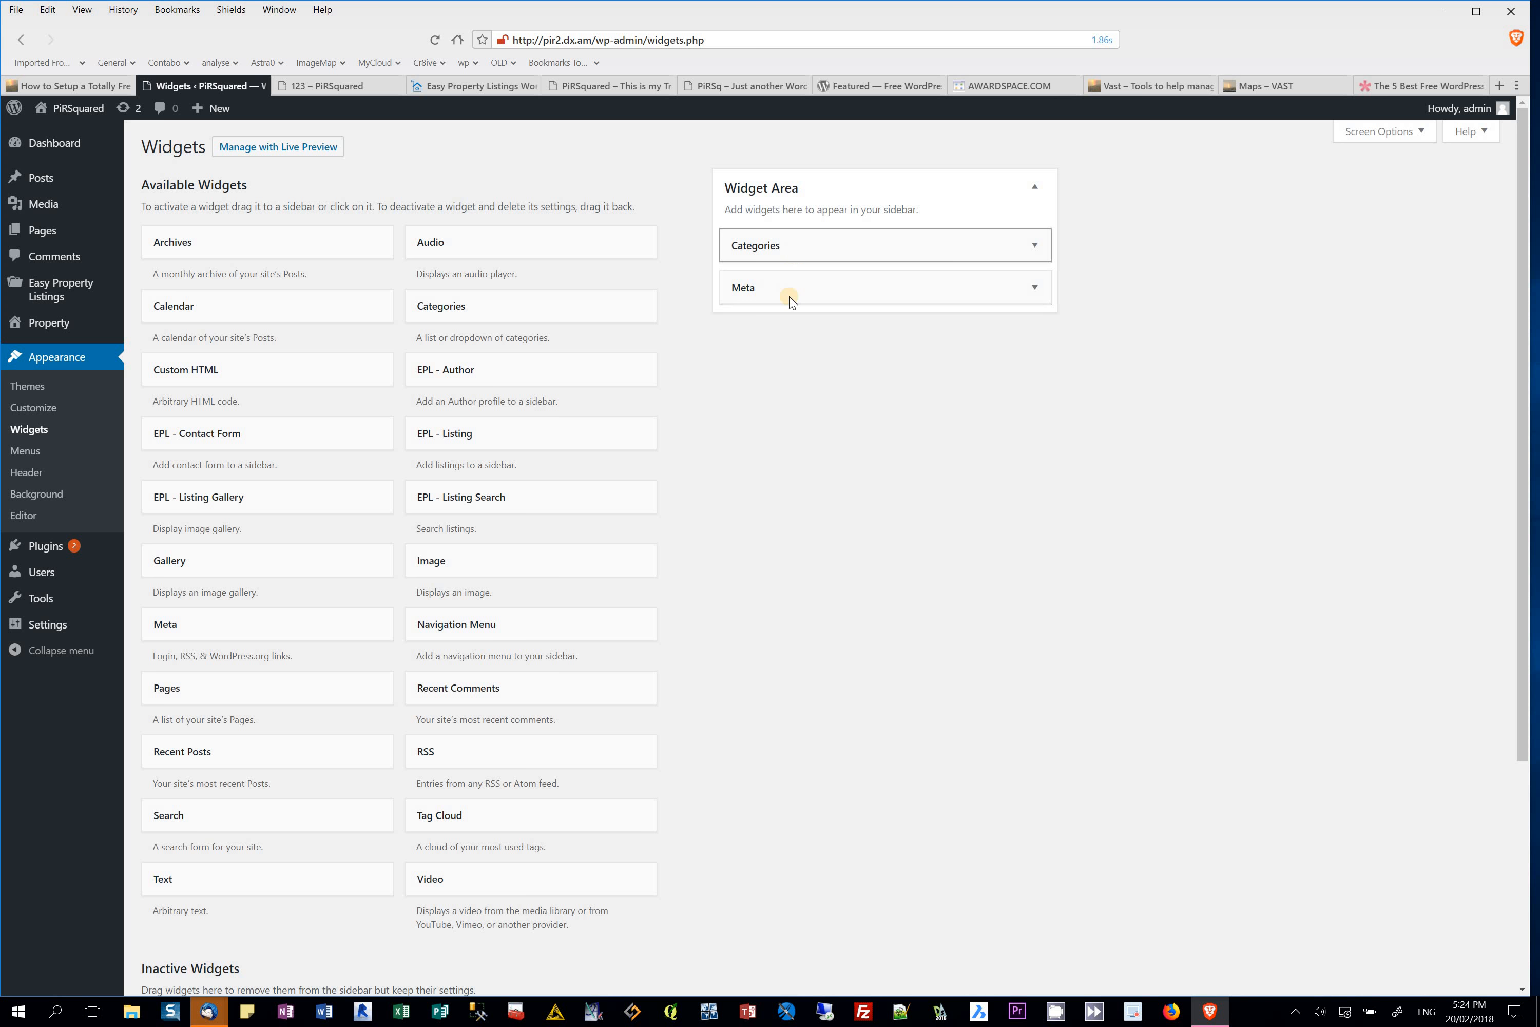
{"action": "left_click", "coordinate": [745, 387]}
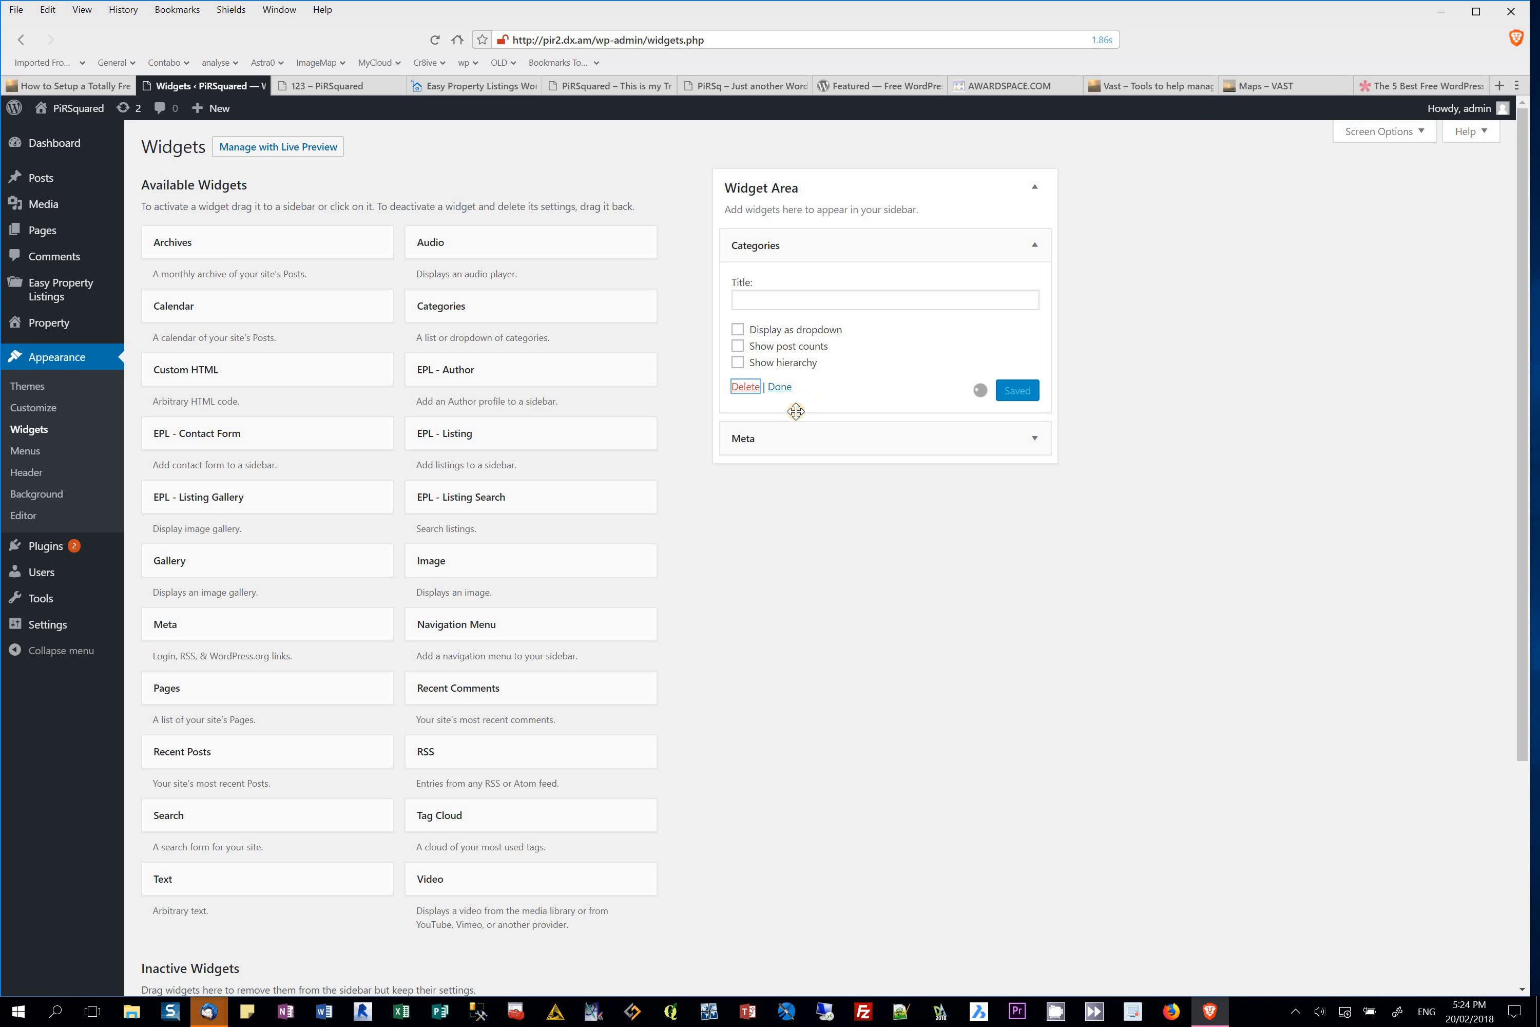
{"action": "left_click", "coordinate": [777, 247]}
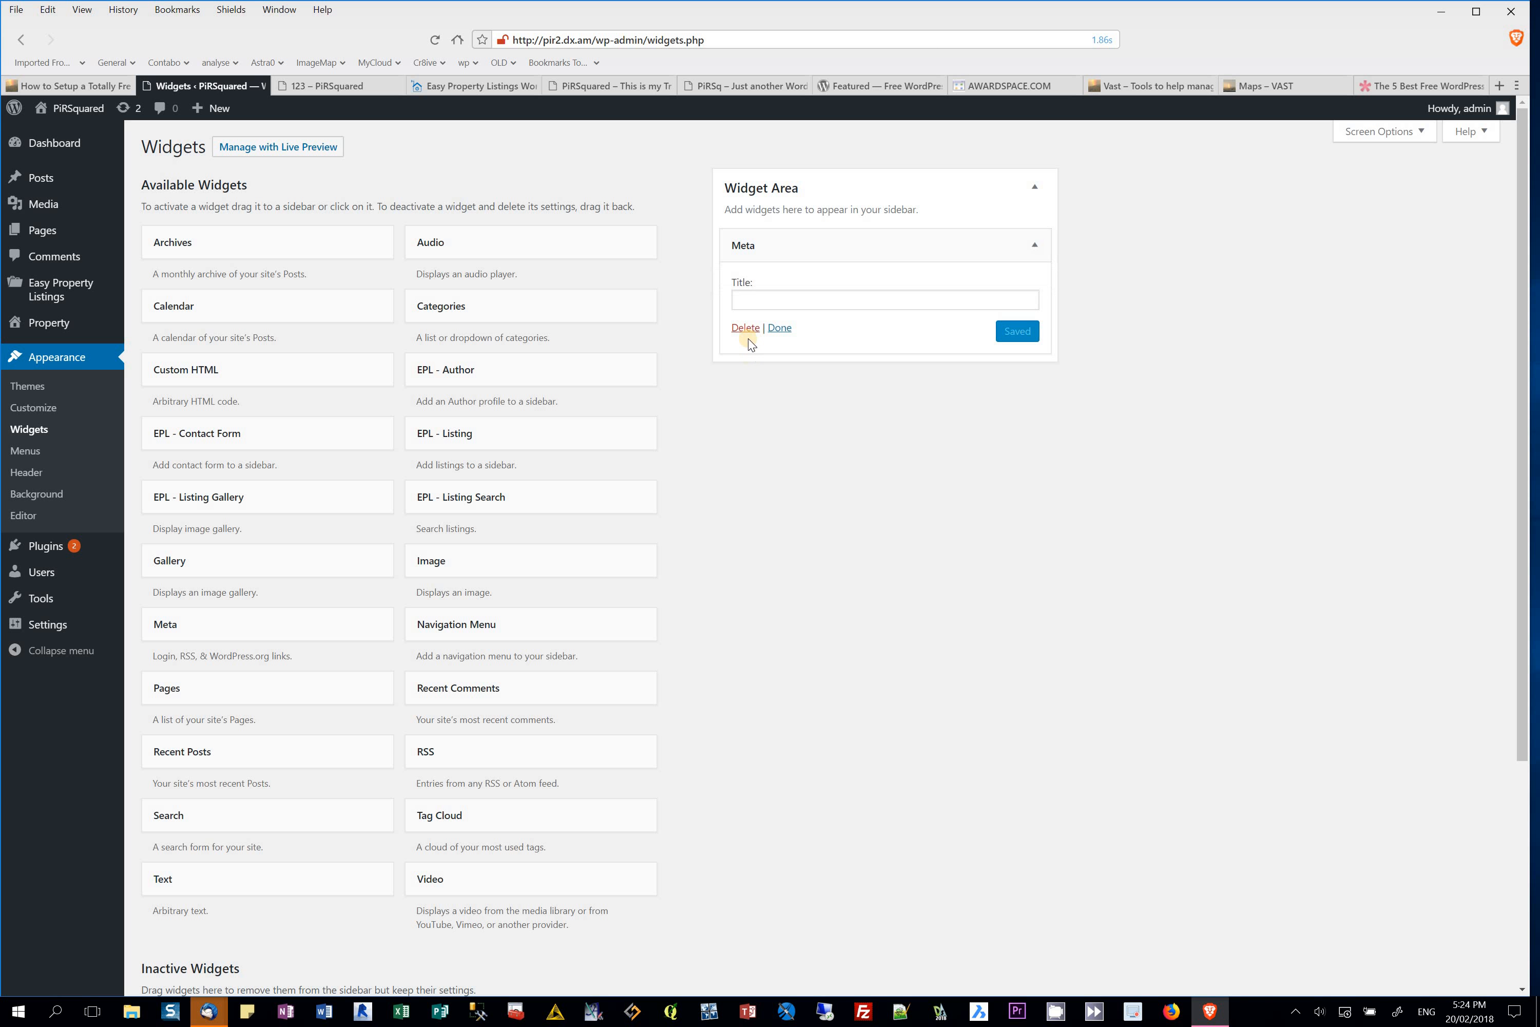
{"action": "left_click", "coordinate": [746, 329]}
Step: Add a Gallery widget to the sidebar and insert a new gallery made from the image
{"action": "left_click_drag", "start_coordinate": [196, 571], "coordinate": [818, 242]}
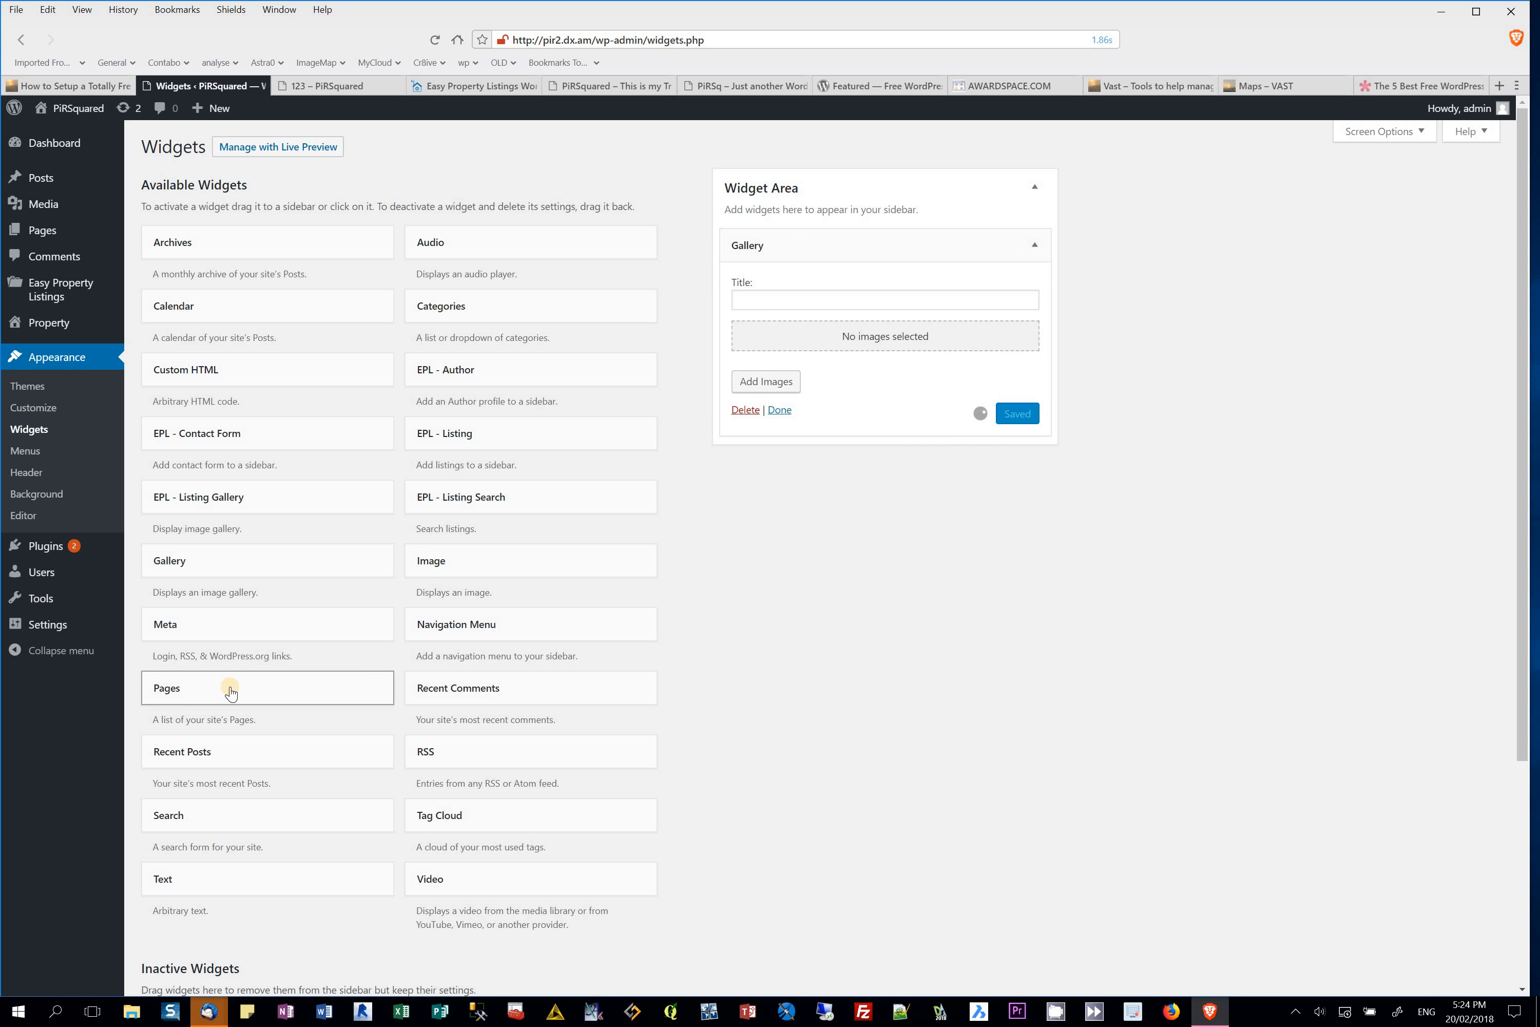
{"action": "left_click", "coordinate": [881, 339]}
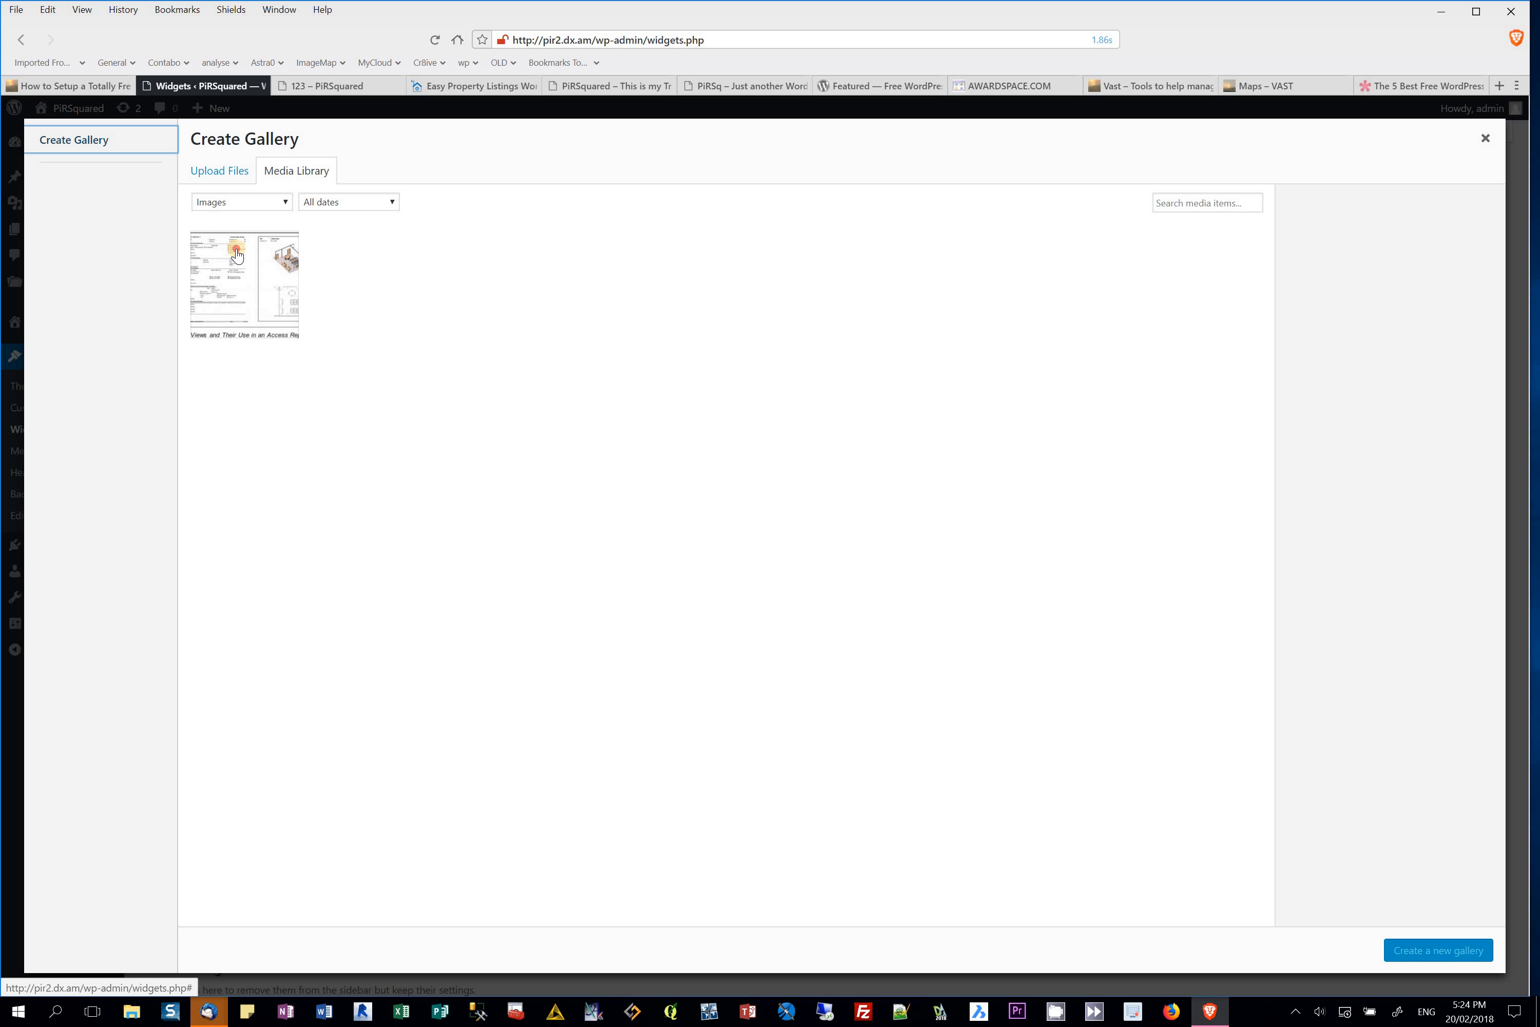
{"action": "left_click", "coordinate": [237, 255]}
{"action": "left_click", "coordinate": [1406, 949]}
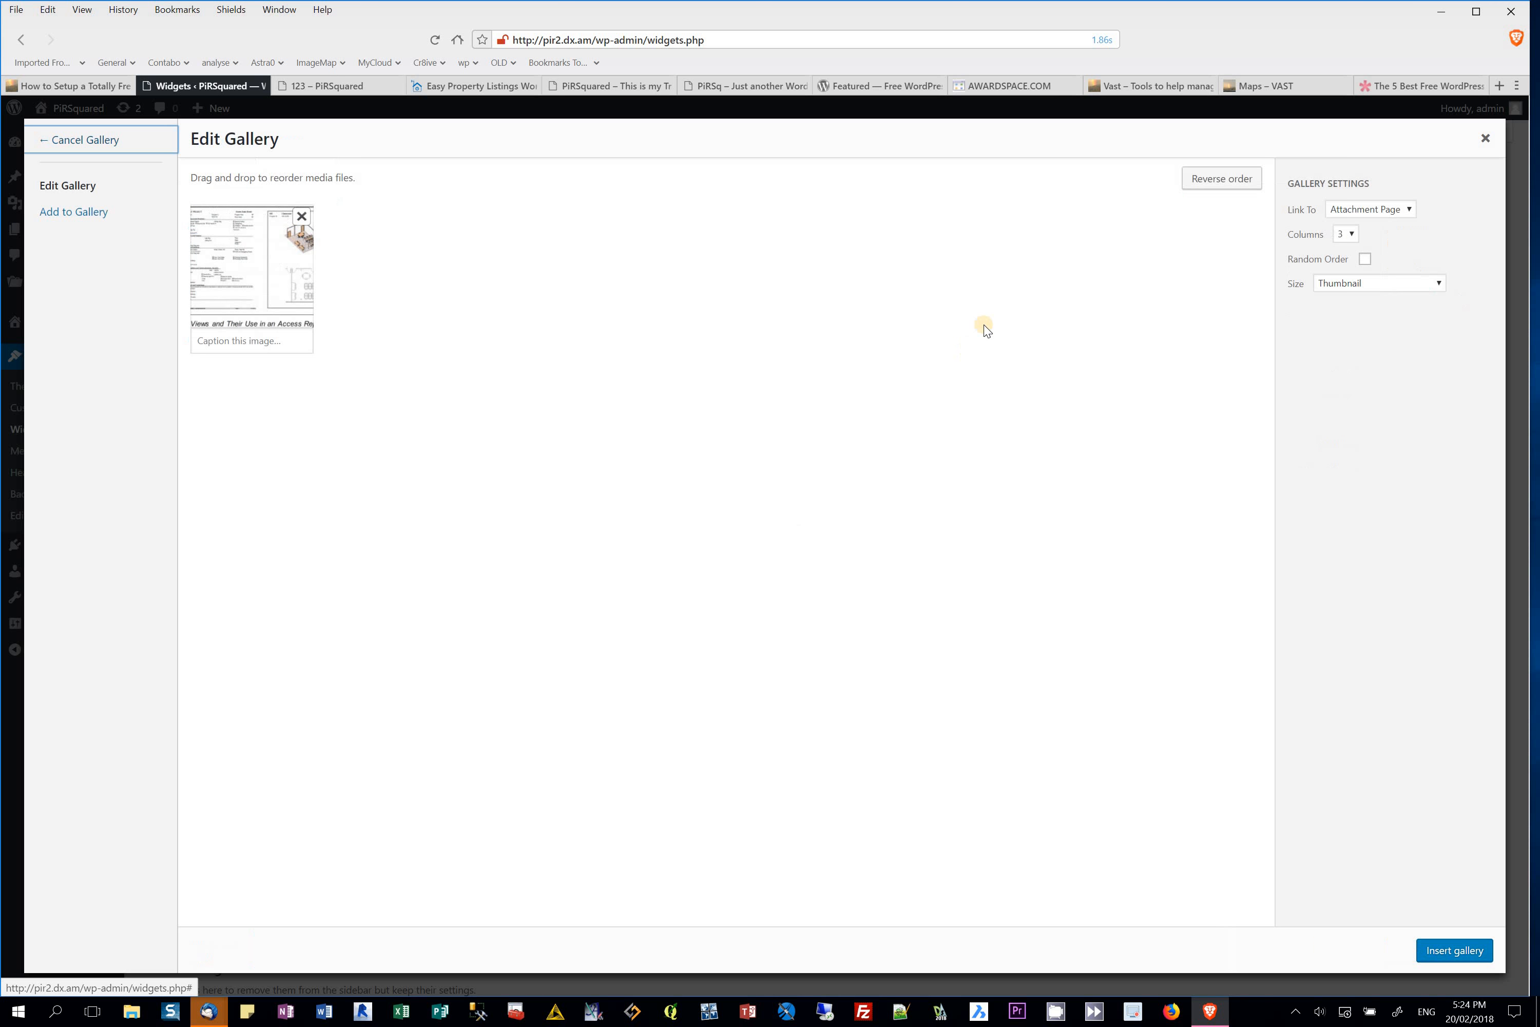
{"action": "left_click", "coordinate": [1431, 951]}
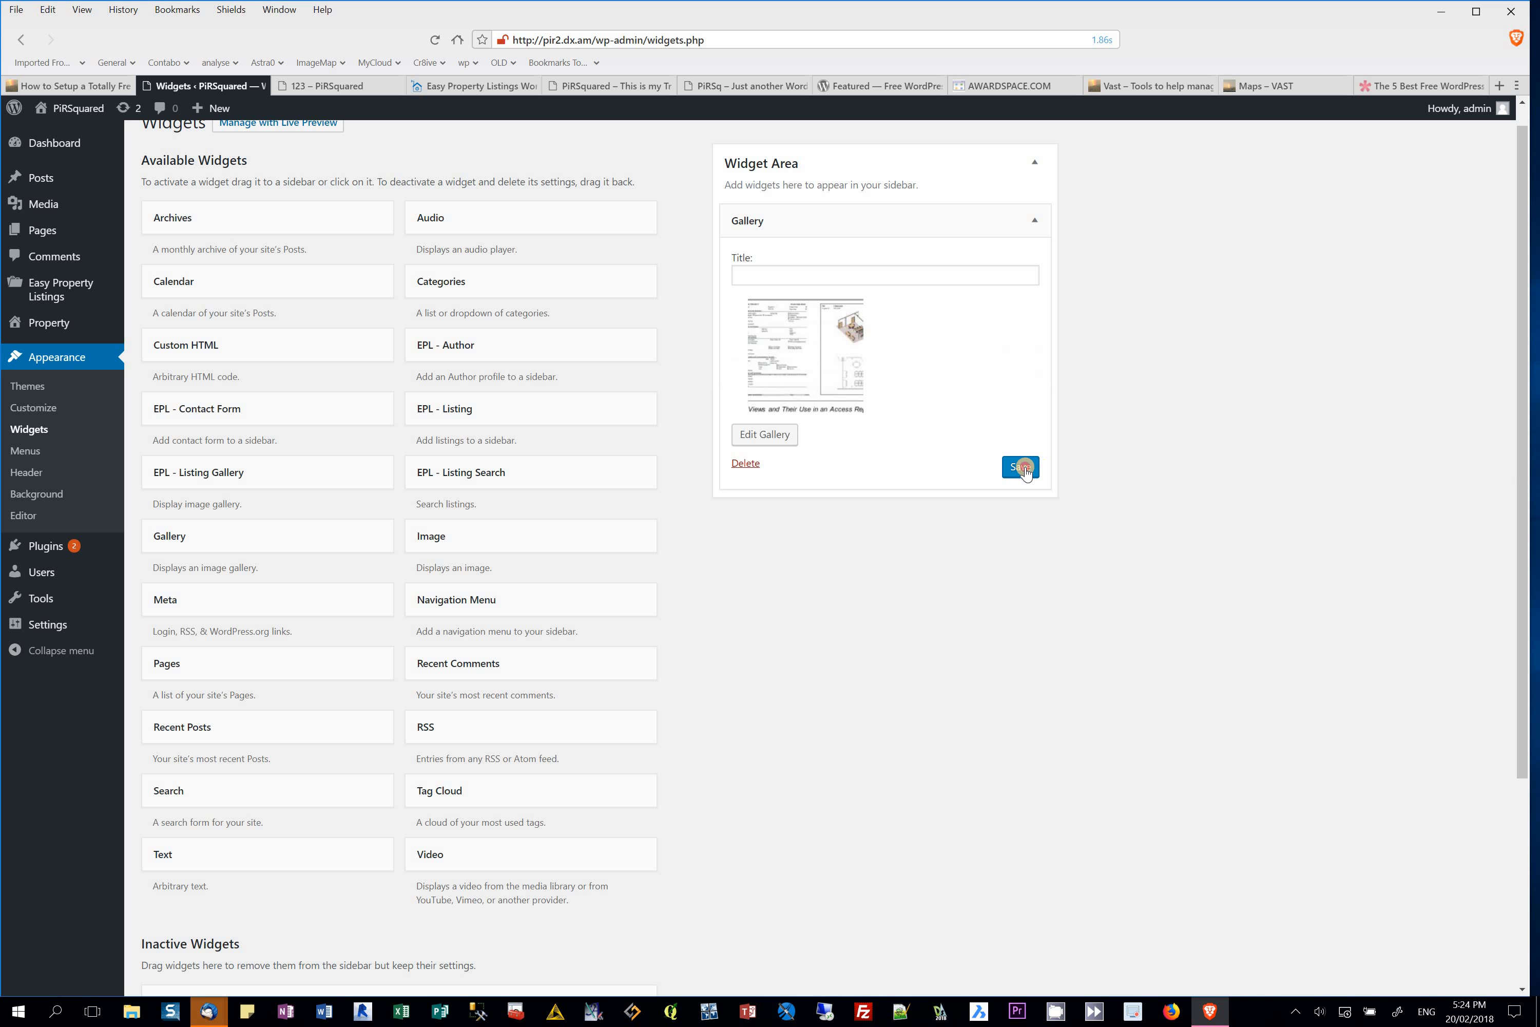
Step: Title the Gallery widget 'image', save it, and collapse its settings
{"action": "left_click", "coordinate": [779, 277]}
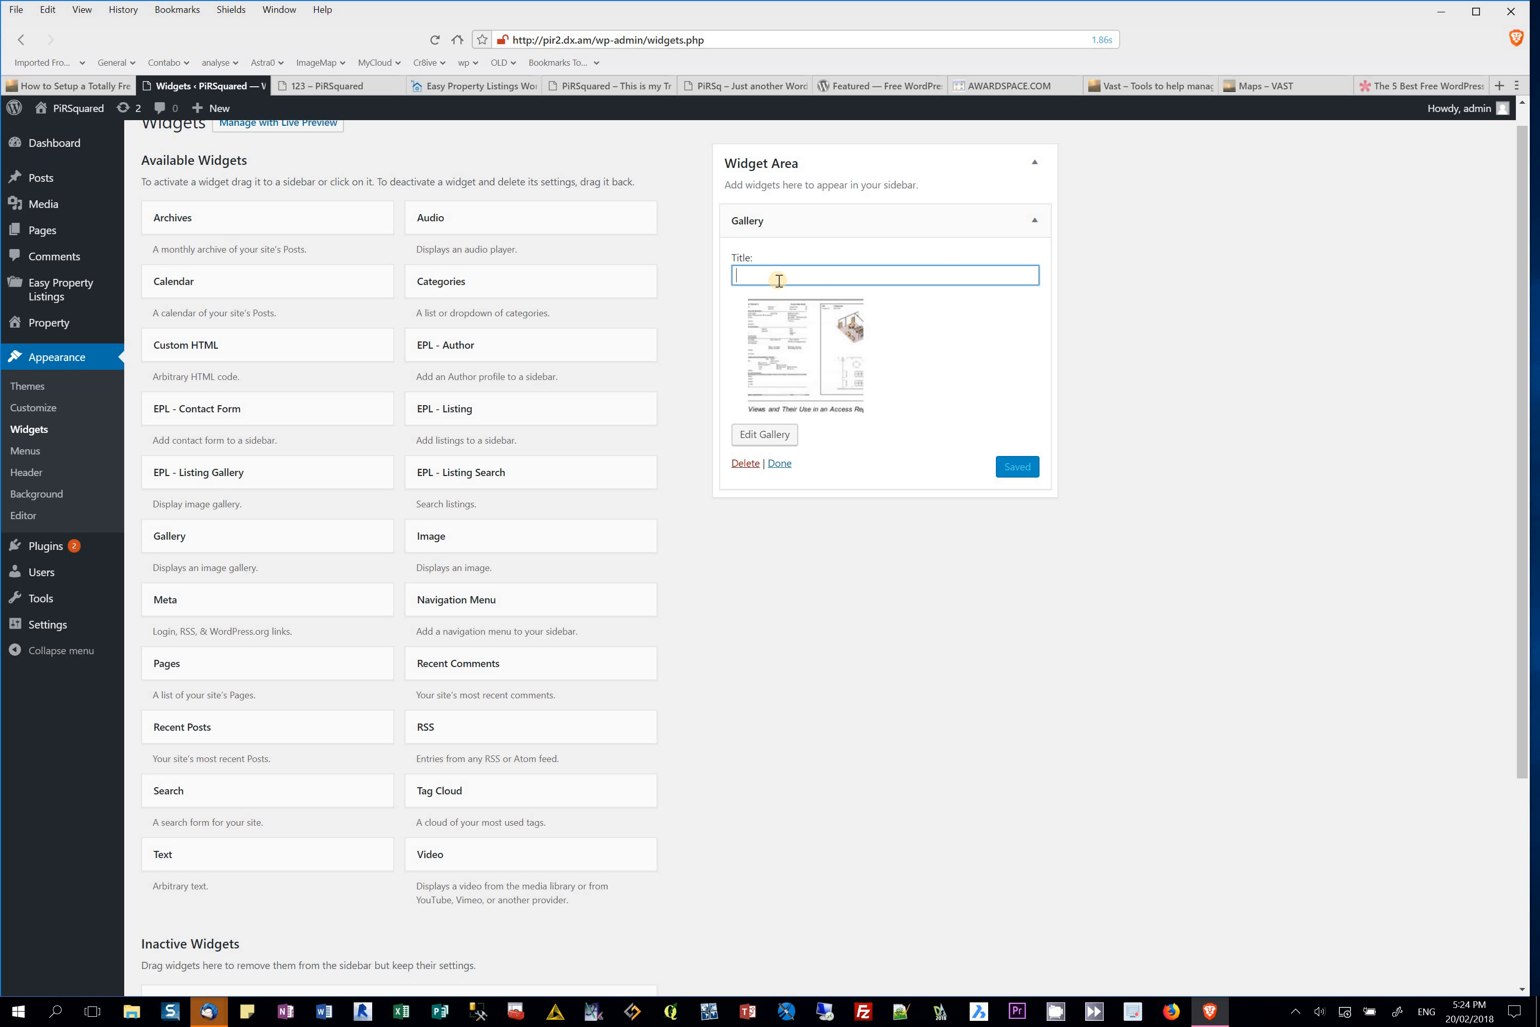
{"action": "type", "text": "image"}
{"action": "key", "text": "Return"}
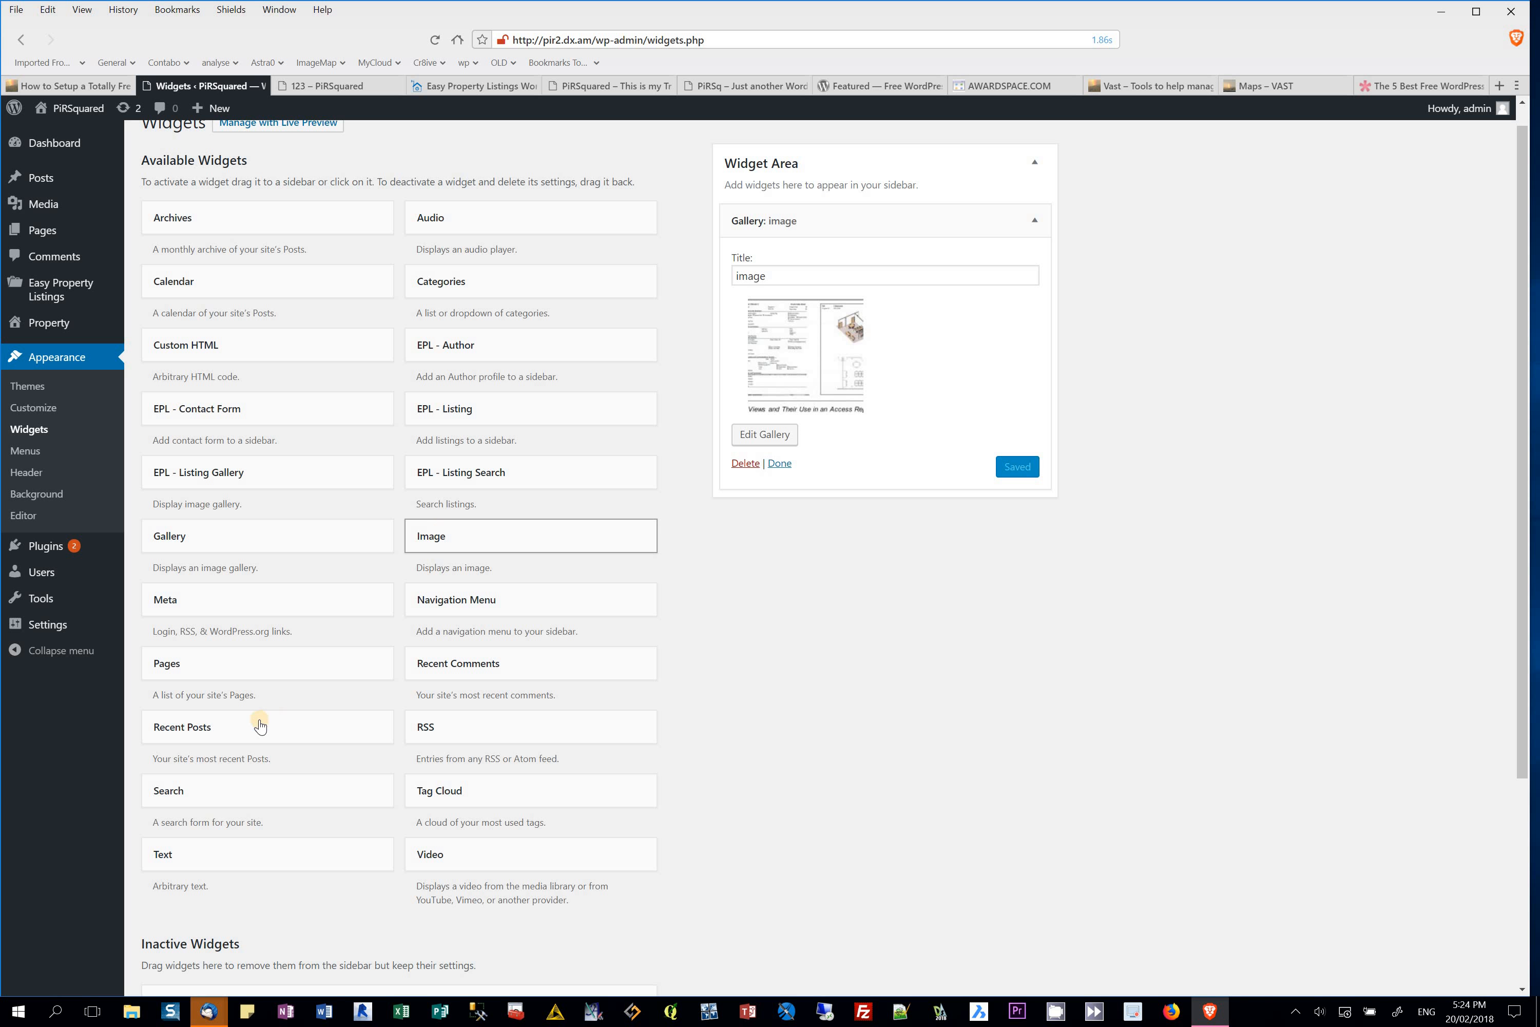
{"action": "left_click_drag", "start_coordinate": [185, 861], "coordinate": [726, 673]}
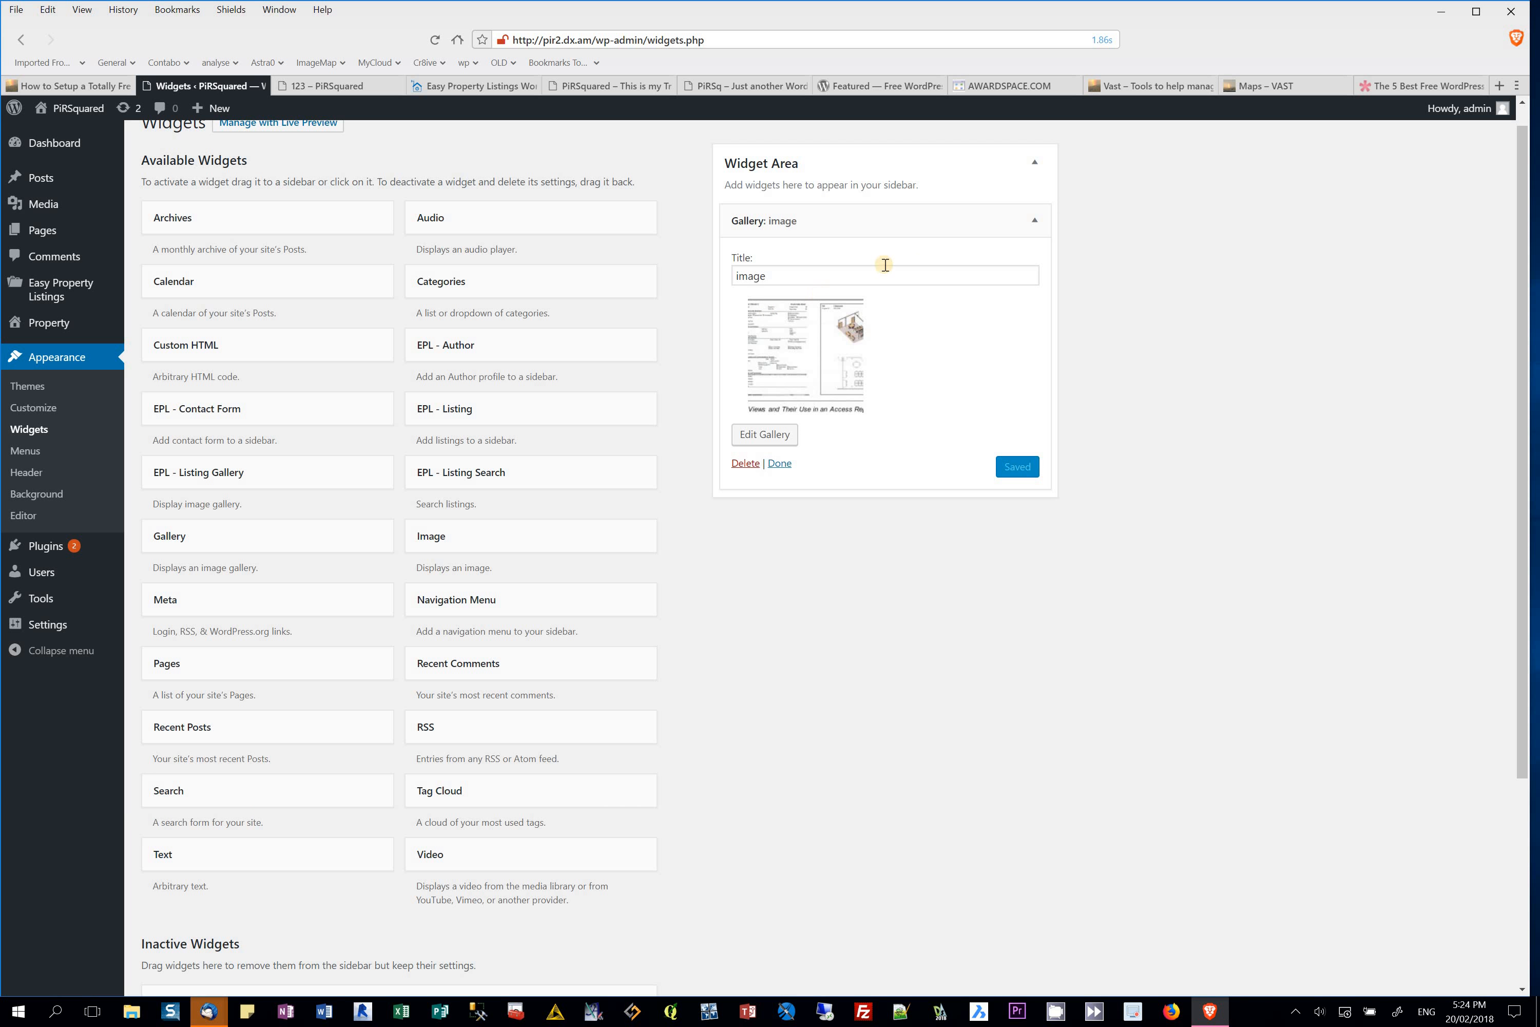
{"action": "left_click", "coordinate": [1034, 220]}
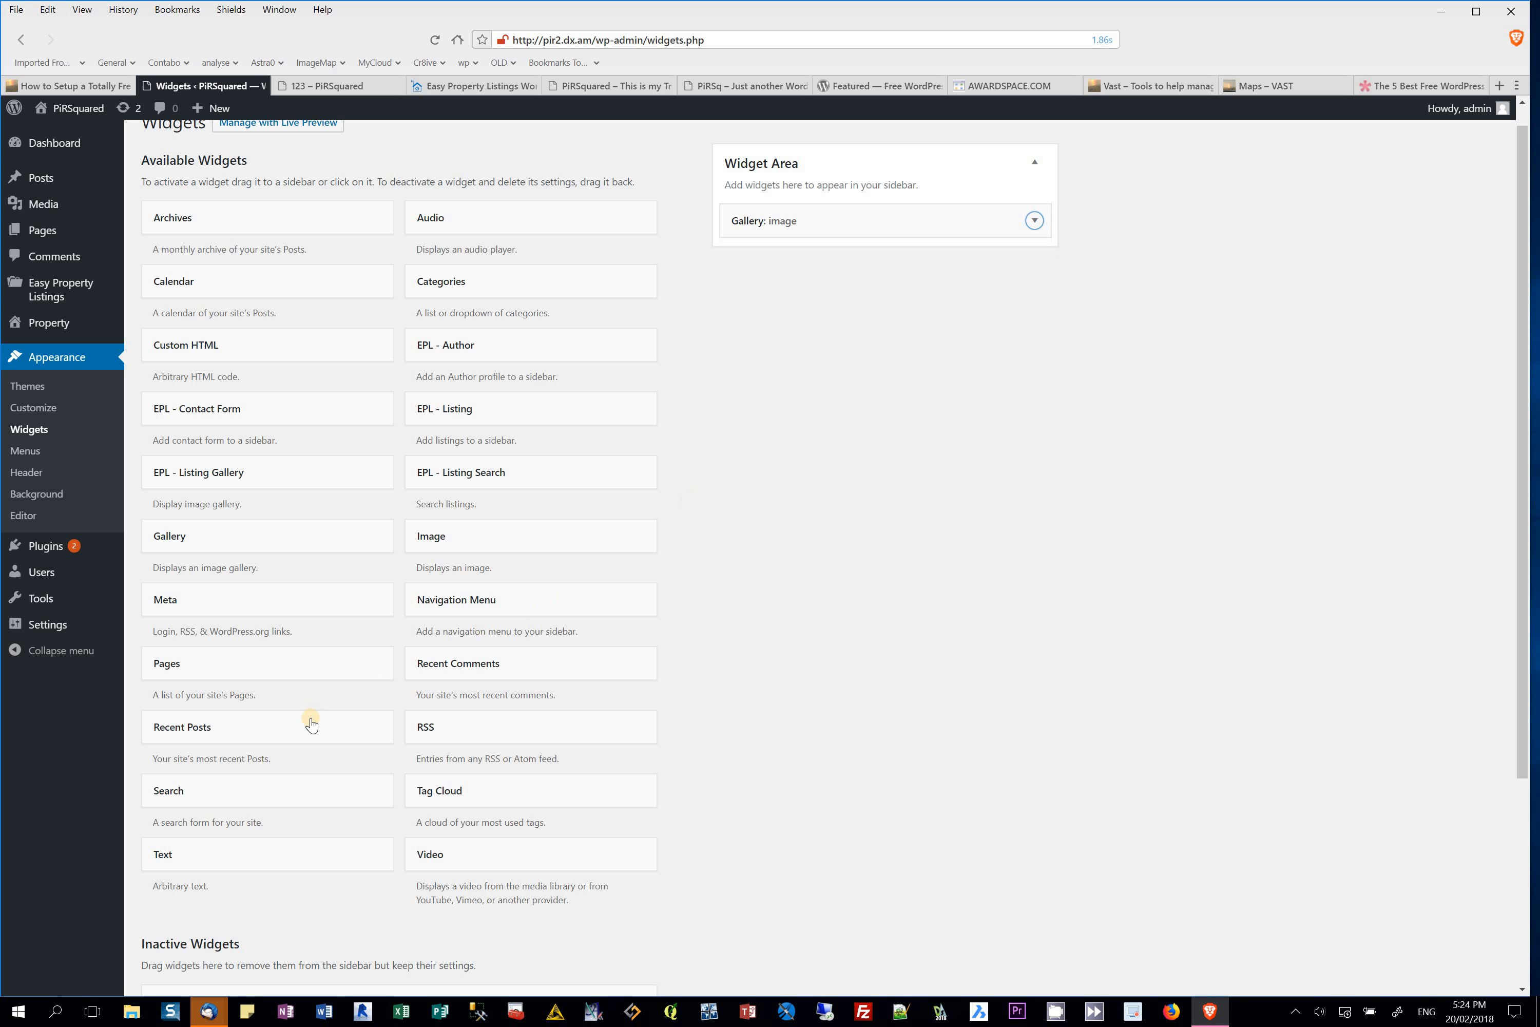
Step: Add a Text widget titled 'Tex' with body 'Hello' and 'go here for other website'
{"action": "left_click_drag", "start_coordinate": [229, 844], "coordinate": [838, 277]}
{"action": "left_click", "coordinate": [825, 317]}
{"action": "type", "text": "Text -phone or abour"}
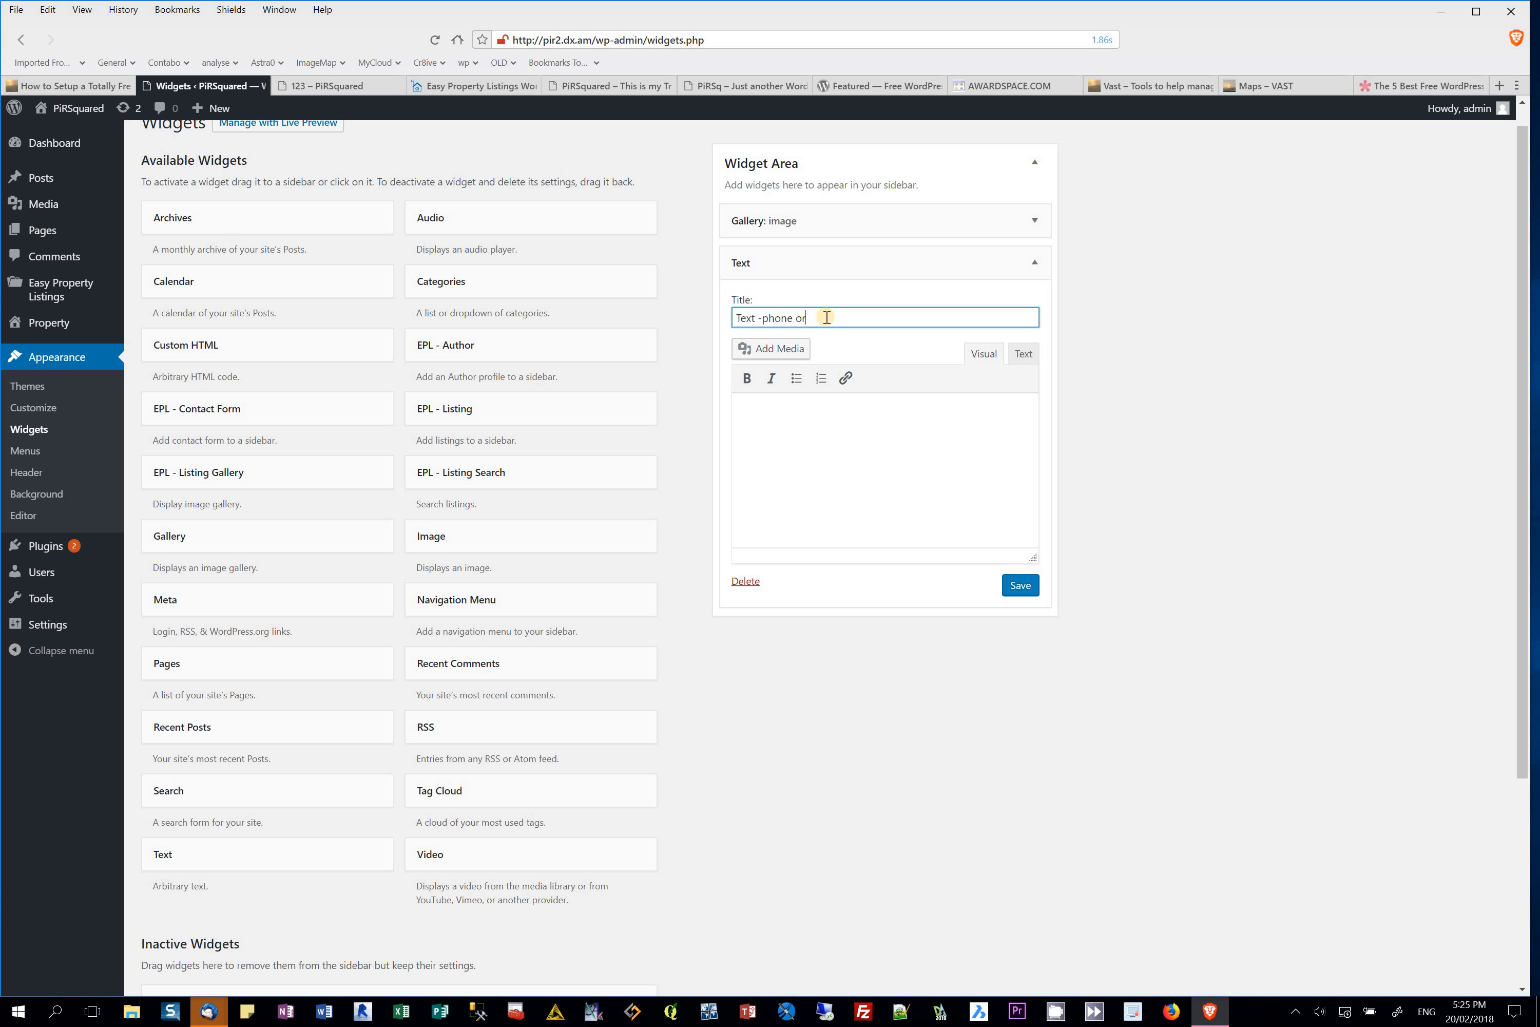
{"action": "left_click", "coordinate": [840, 432]}
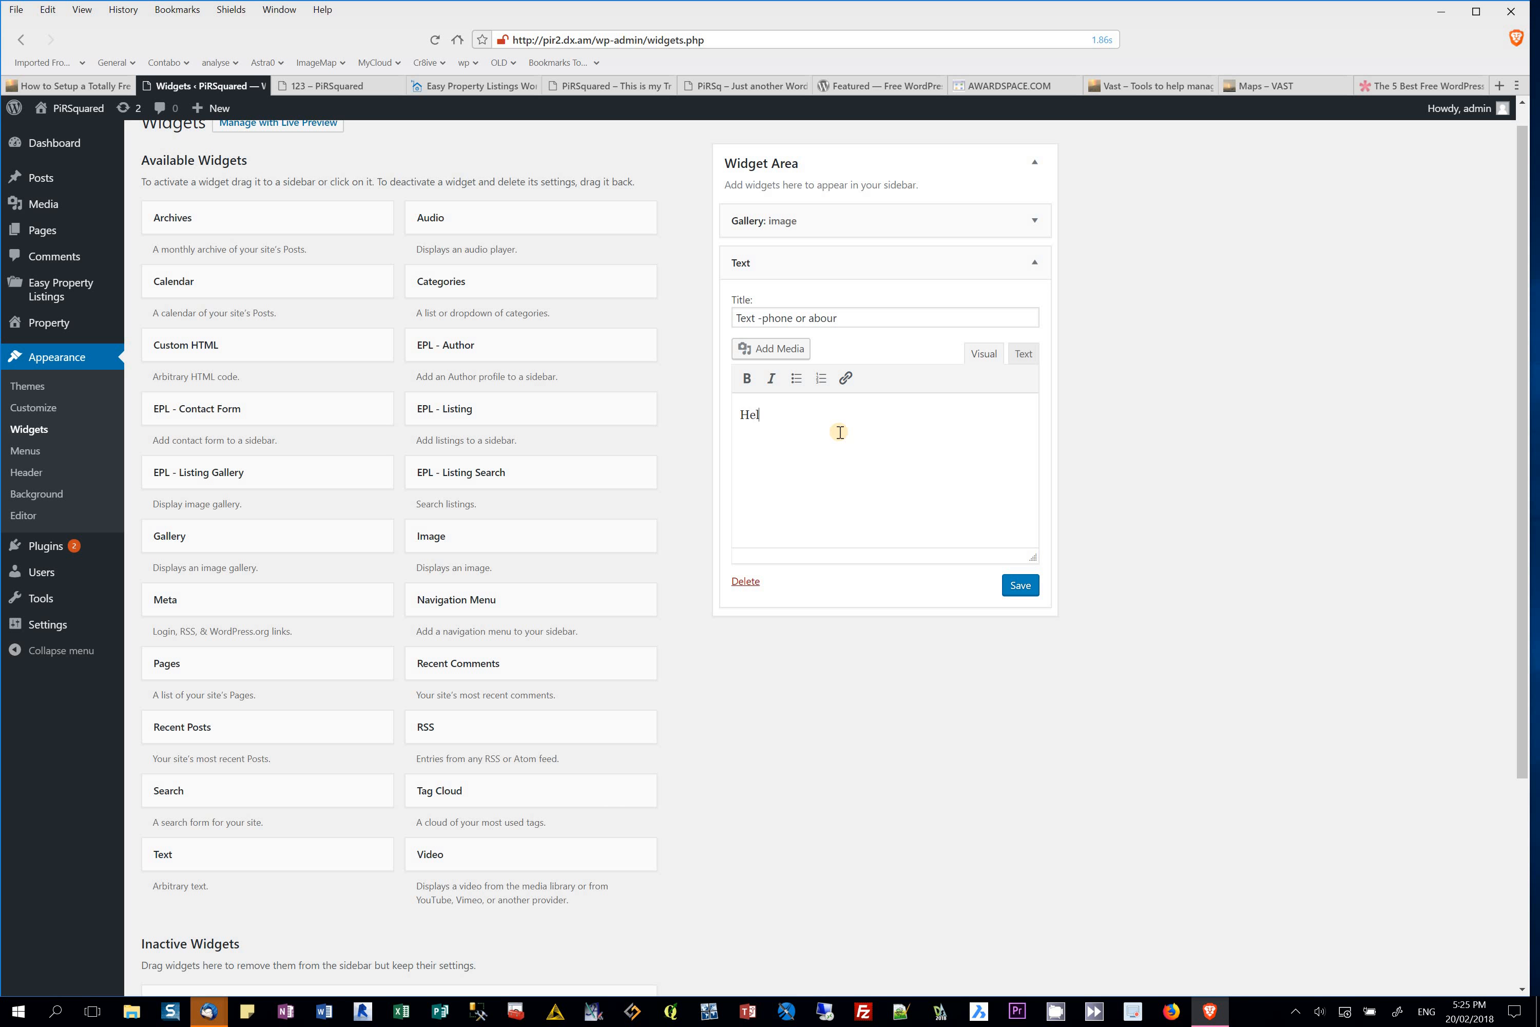
{"action": "type", "text": "Hello"}
{"action": "key", "text": "Return"}
{"action": "type", "text": "go here for other website"}
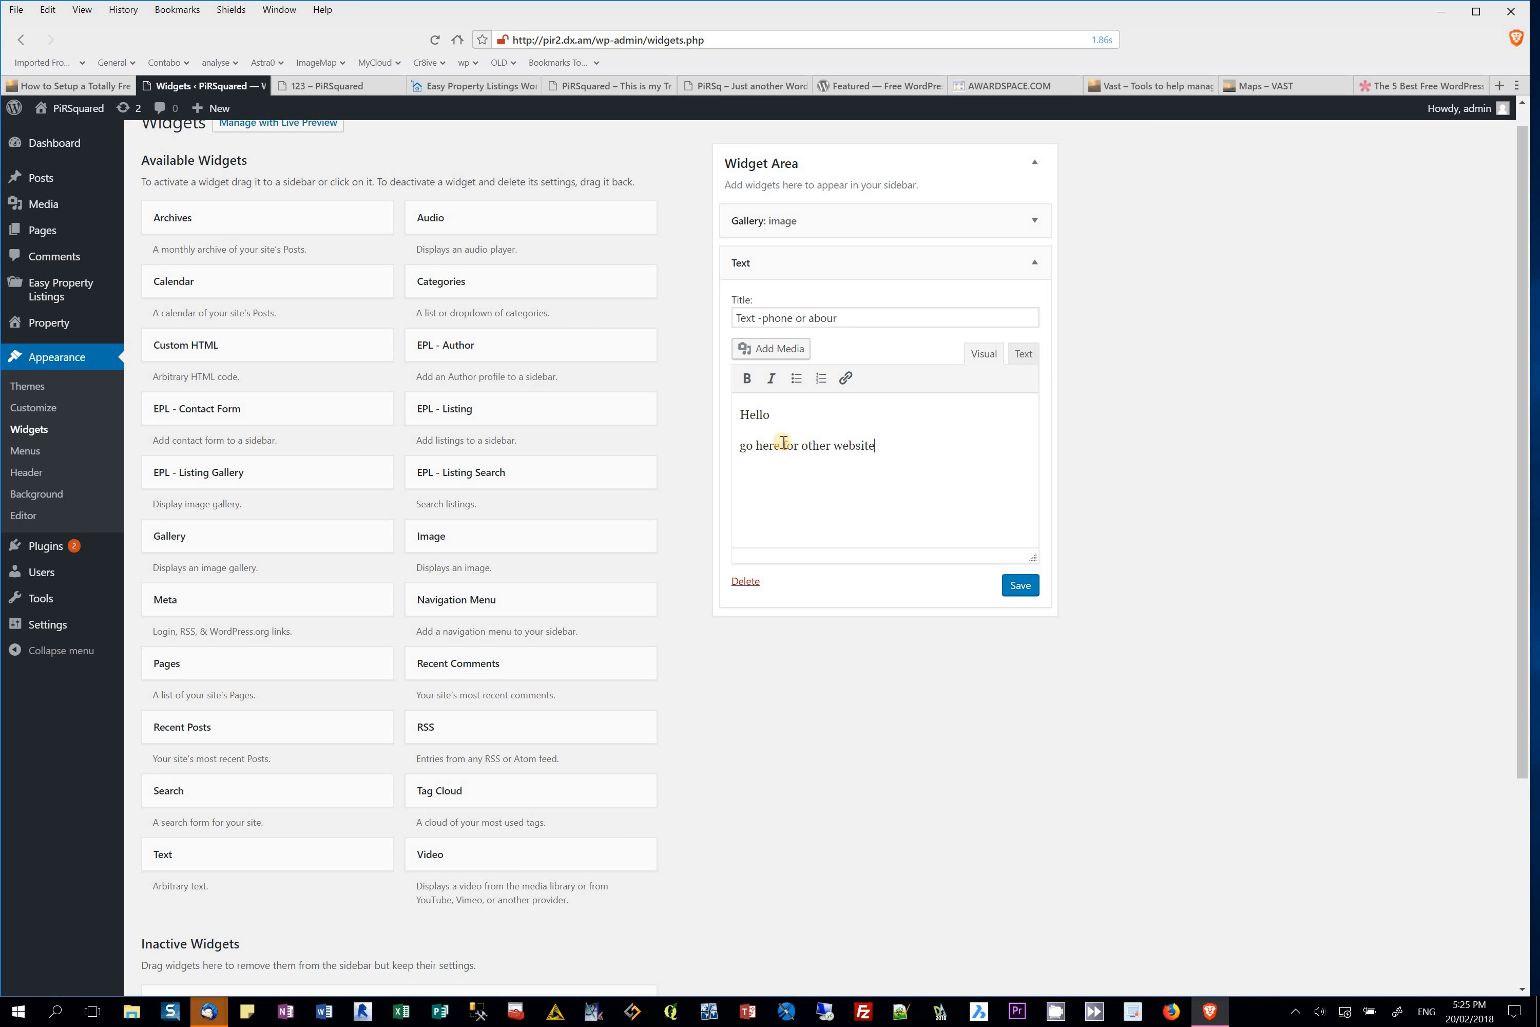
Step: Make the word 'here' bold, then switch to the VAST Maps page
{"action": "left_click_drag", "start_coordinate": [781, 445], "coordinate": [759, 448]}
{"action": "key", "text": "ctrl+b"}
{"action": "left_click", "coordinate": [1273, 89]}
{"action": "left_click", "coordinate": [726, 43]}
{"action": "key", "text": "ctrl+c"}
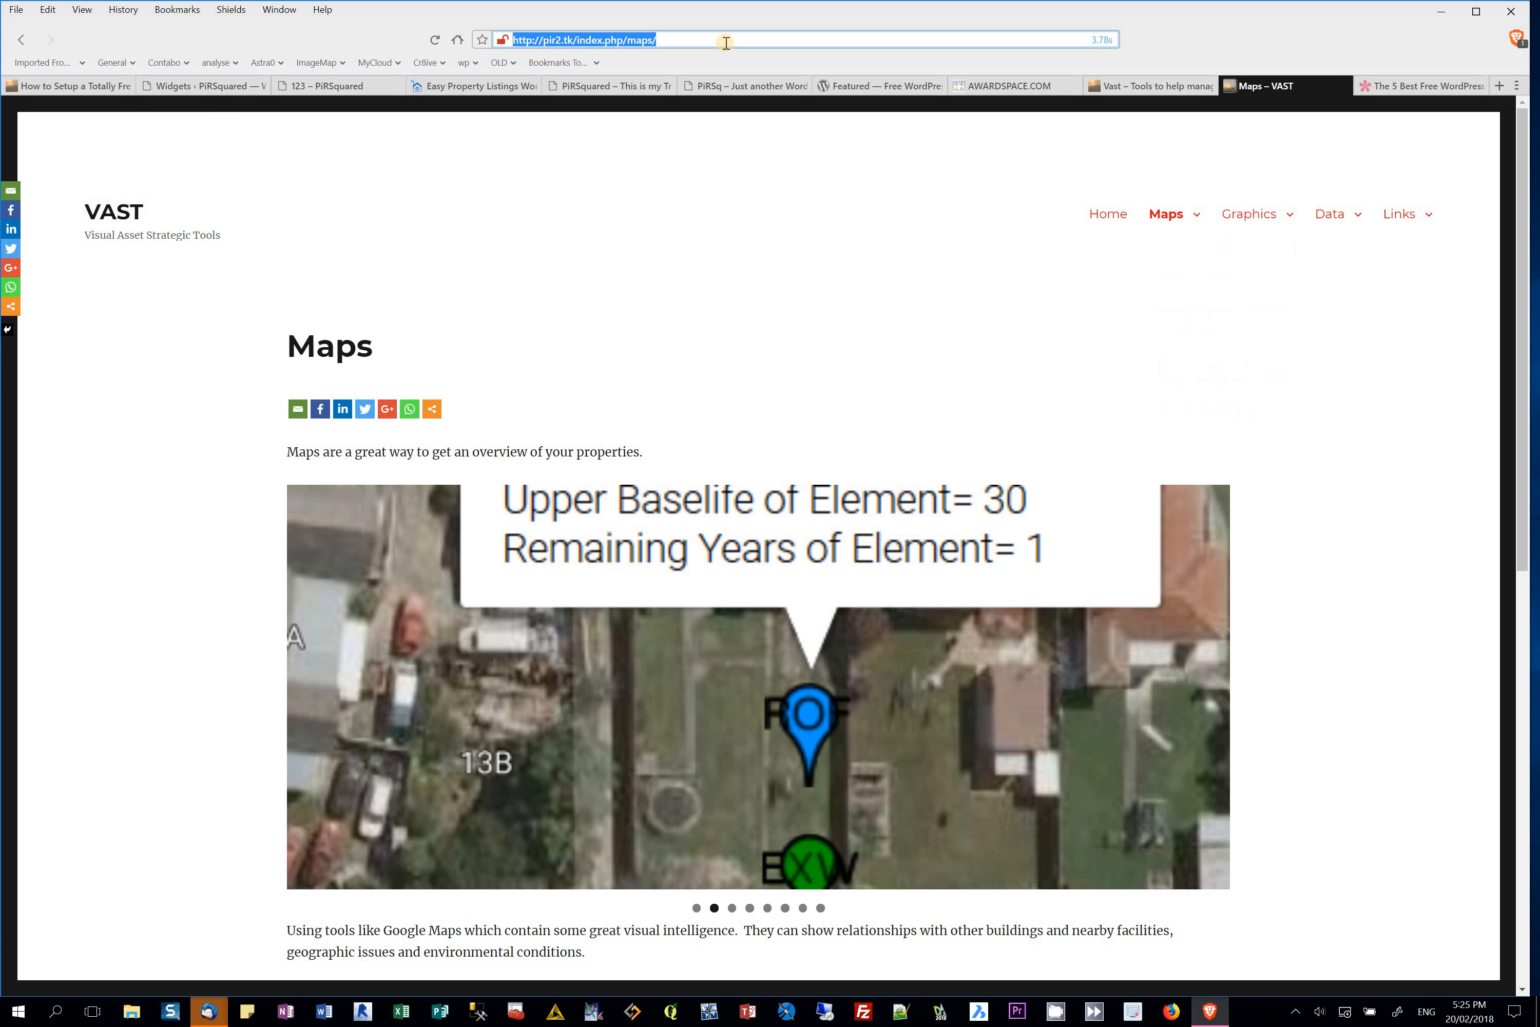
{"action": "left_click", "coordinate": [166, 88]}
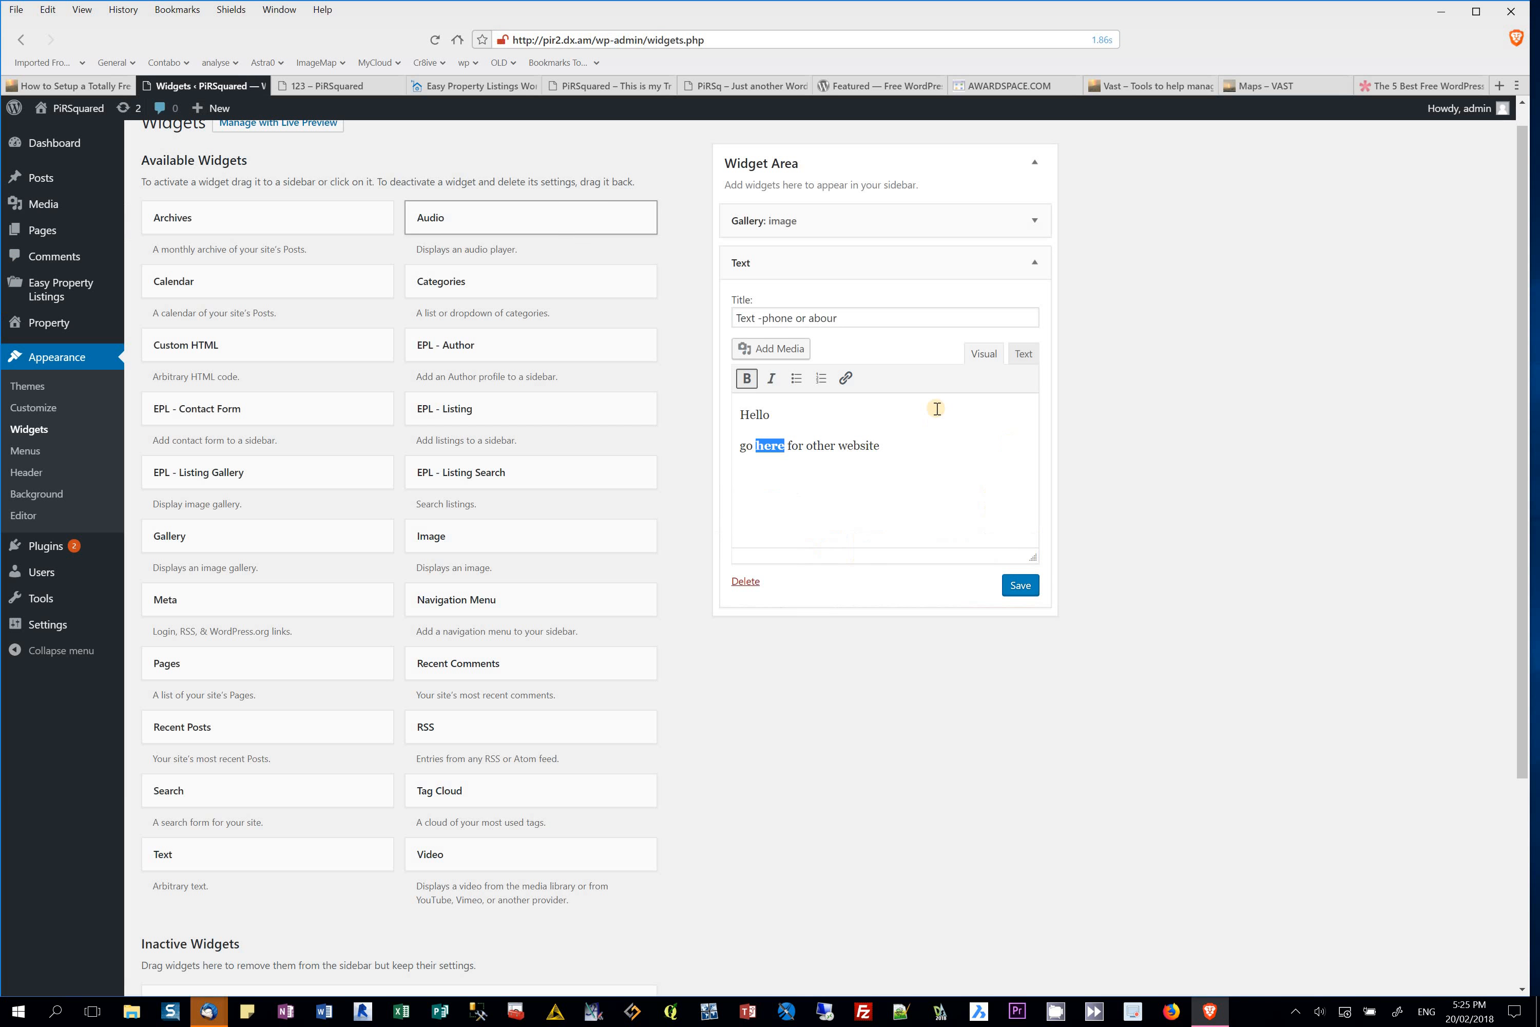
{"action": "left_click", "coordinate": [845, 378]}
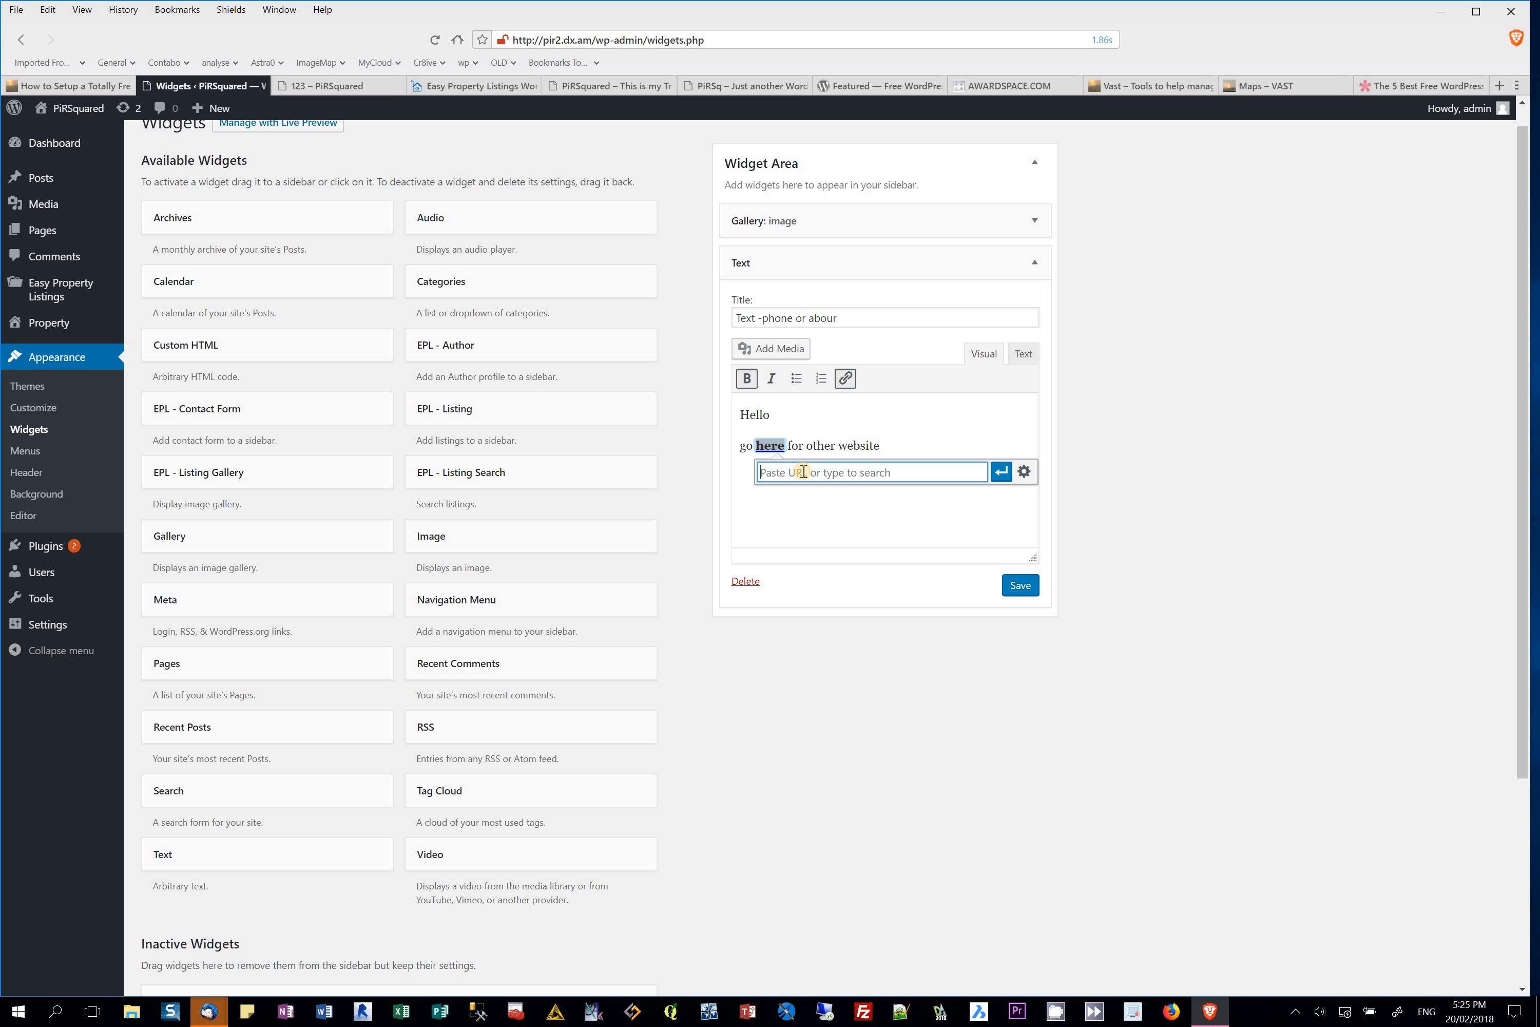
{"action": "key", "text": "ctrl+v"}
{"action": "left_click", "coordinate": [1024, 472]}
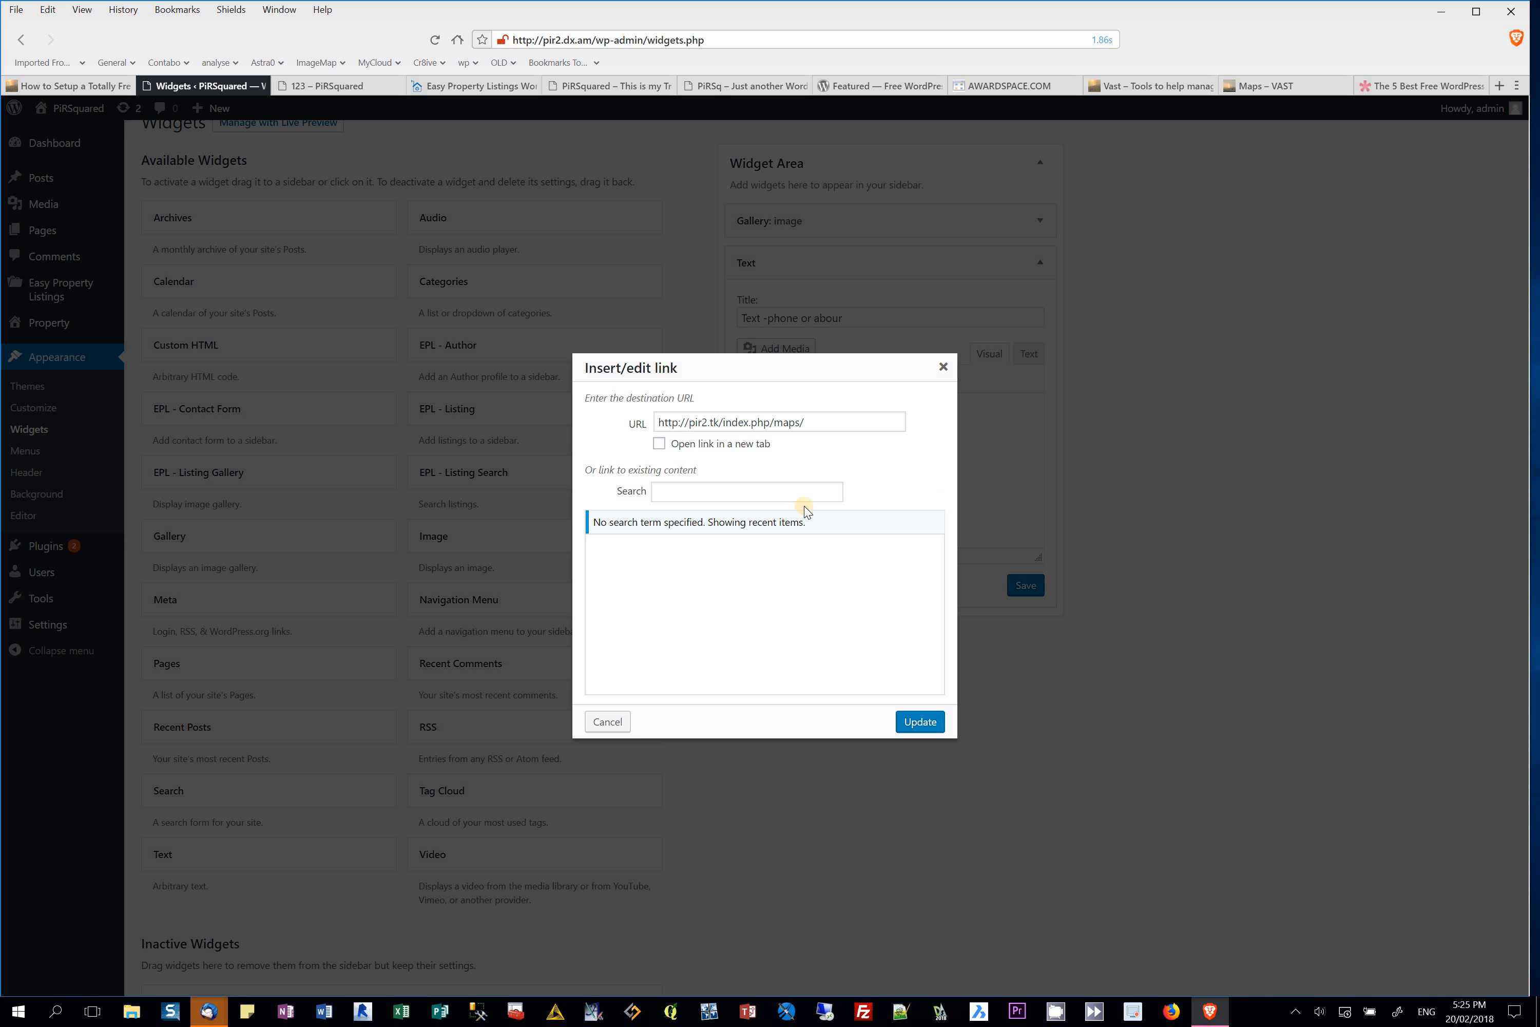
{"action": "left_click", "coordinate": [659, 443]}
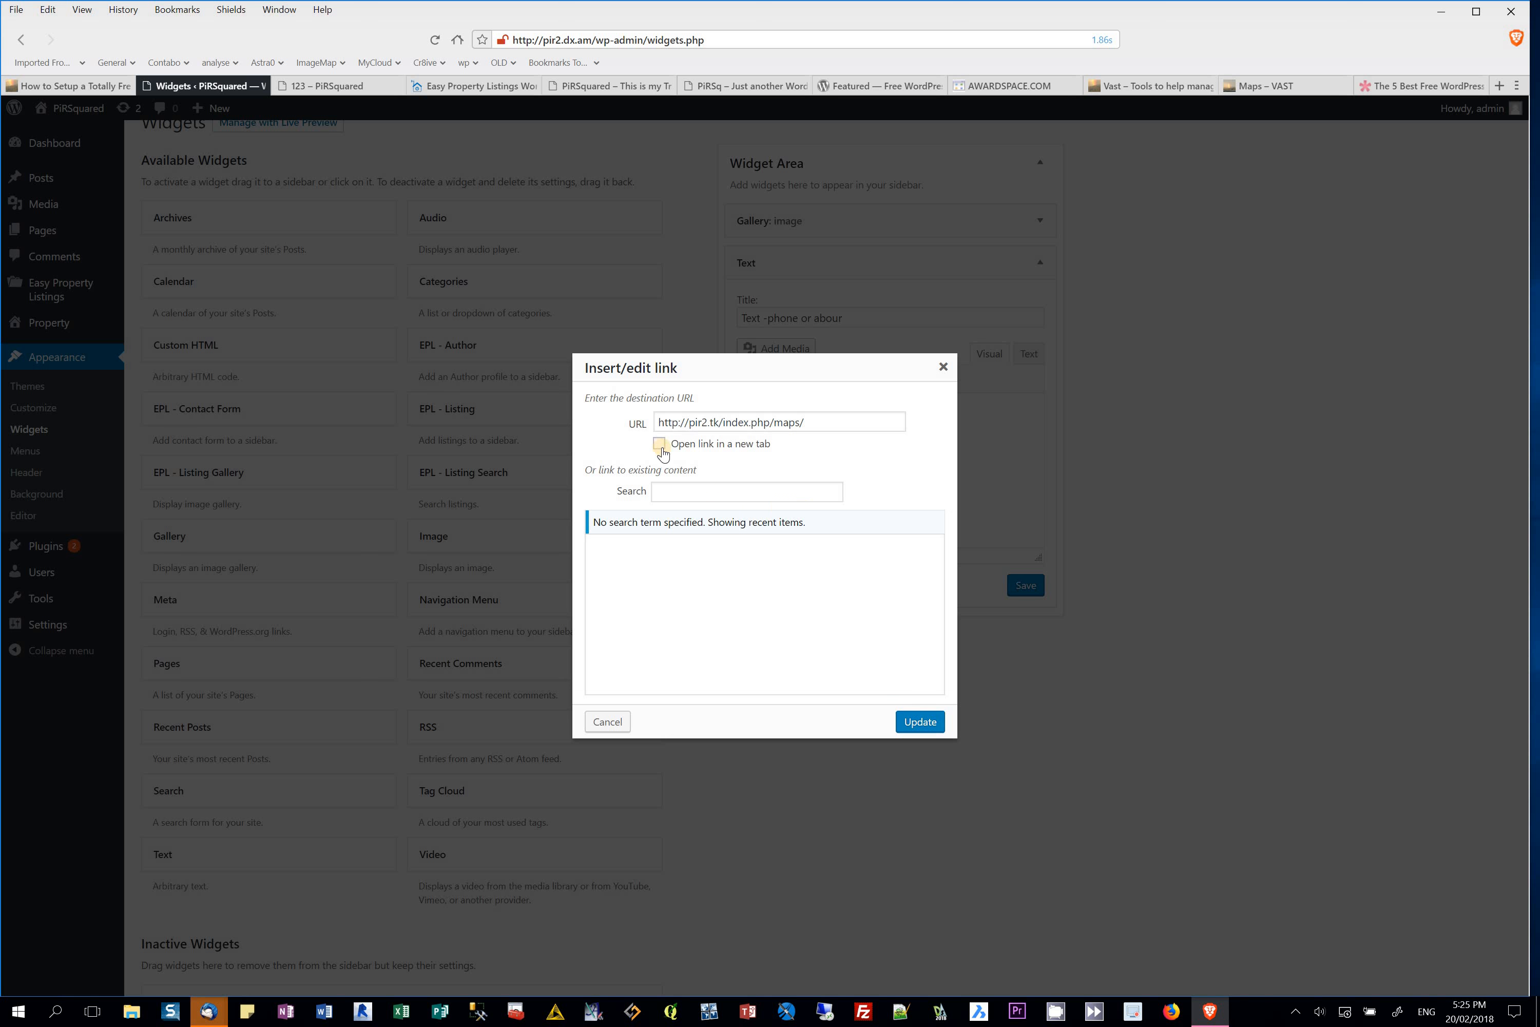
{"action": "left_click", "coordinate": [931, 721]}
{"action": "left_click", "coordinate": [1021, 585]}
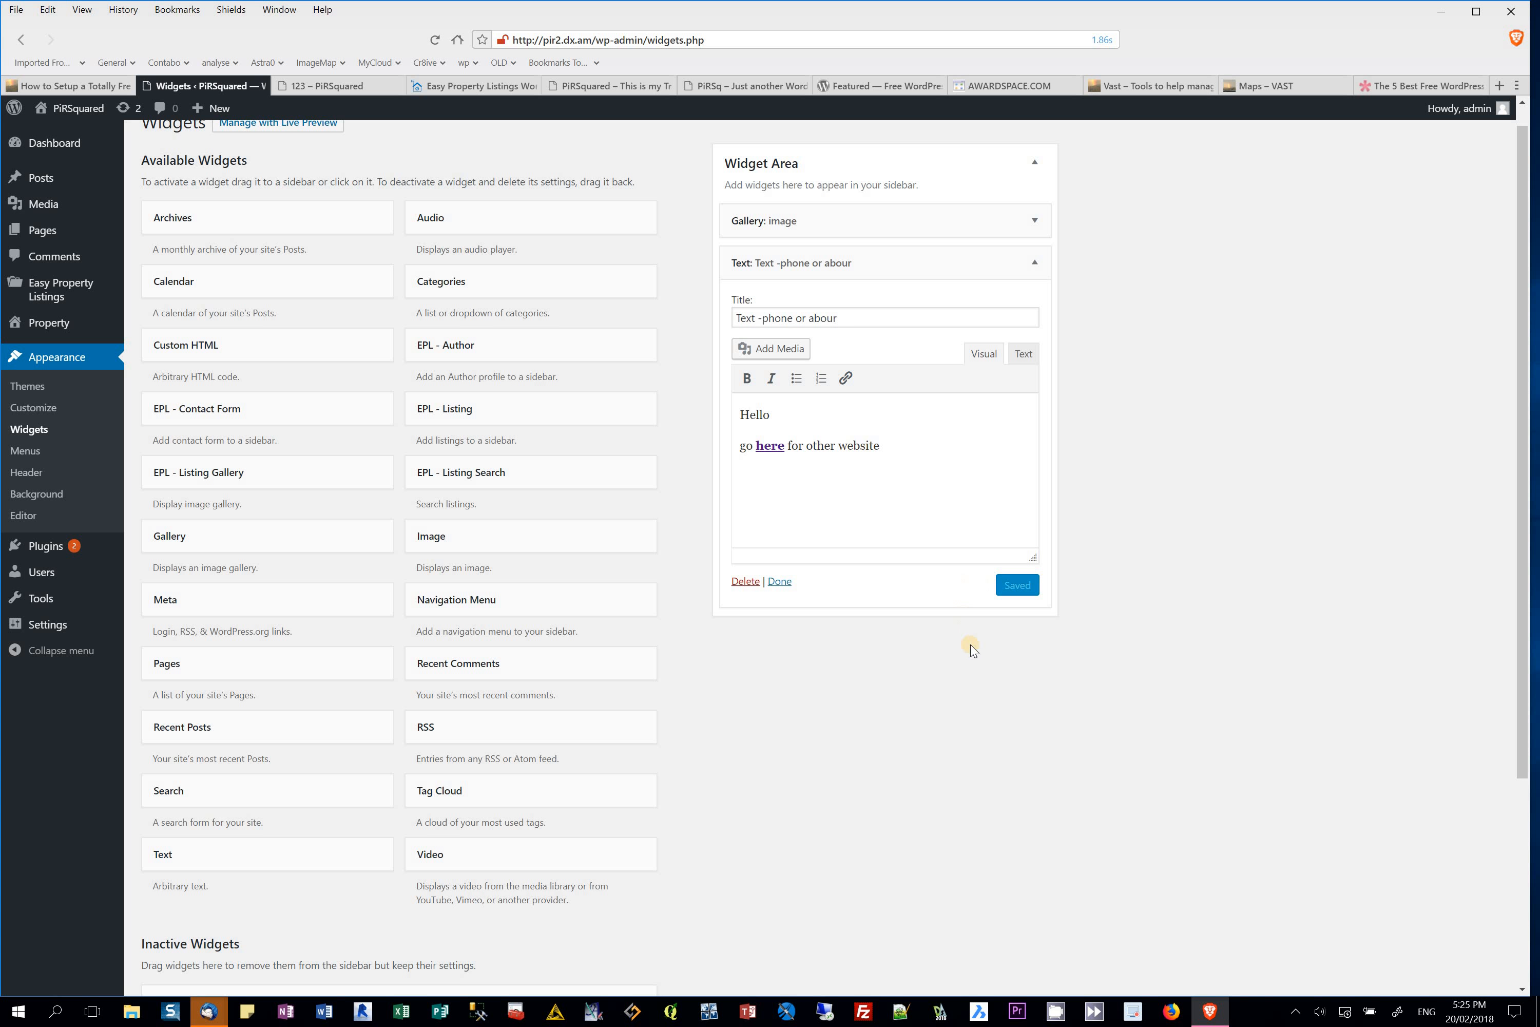
{"action": "left_click", "coordinate": [775, 581]}
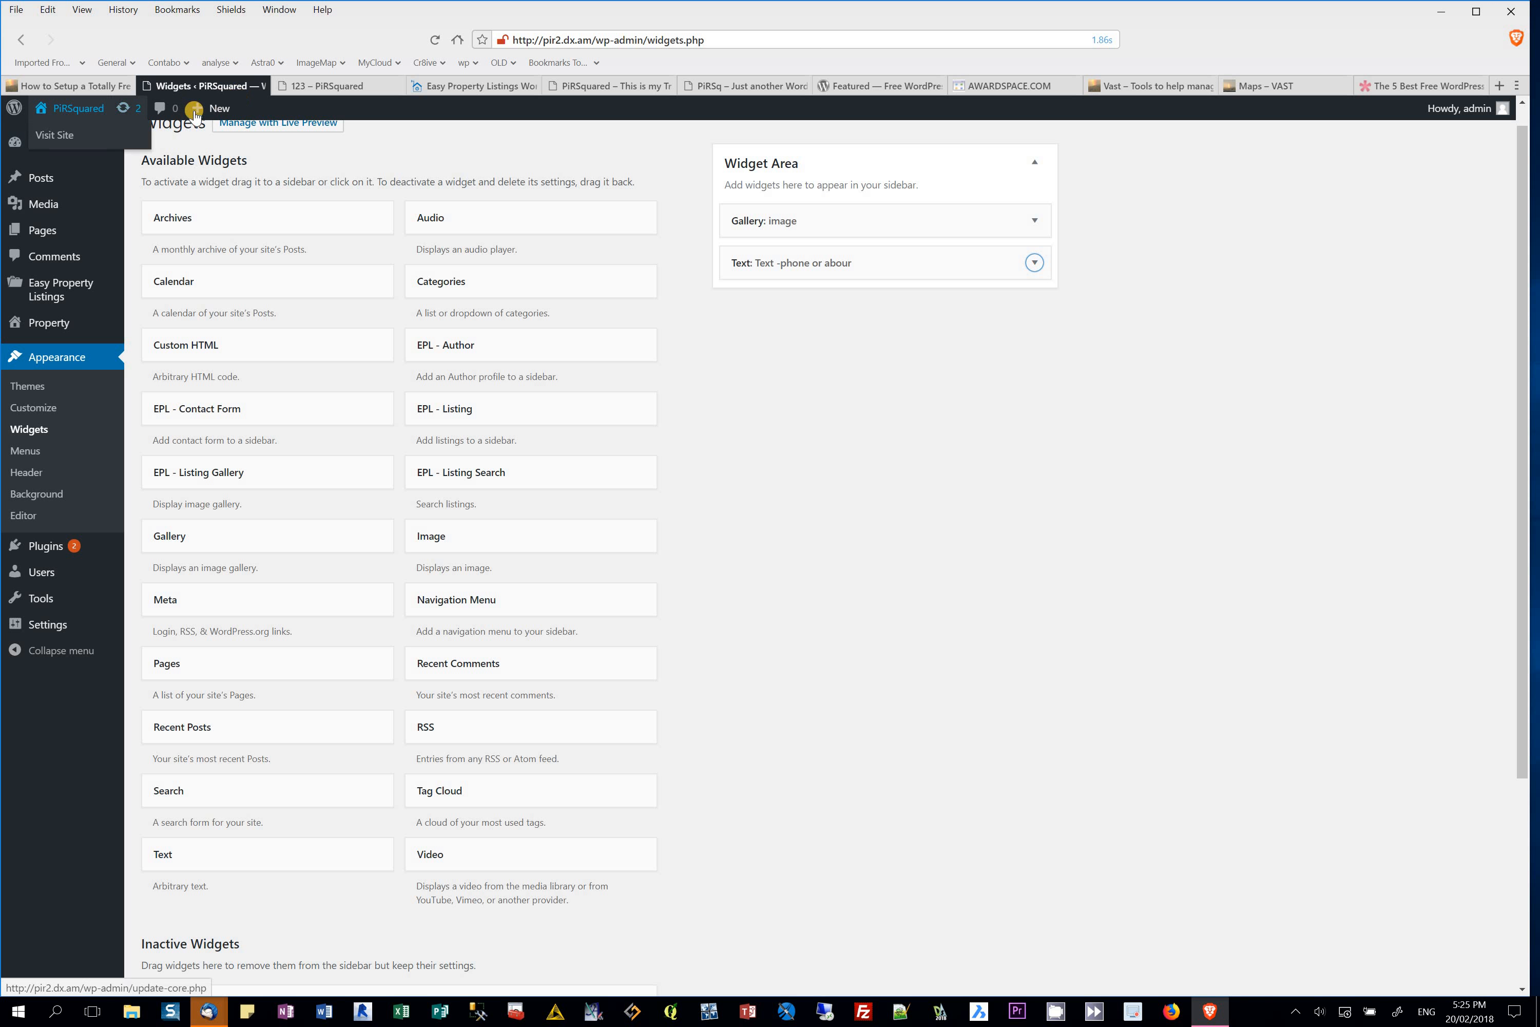
Step: Test the live sidebar's 'here' link opening VAST Maps in a new tab, then return to the Dashboard
{"action": "left_click", "coordinate": [69, 136]}
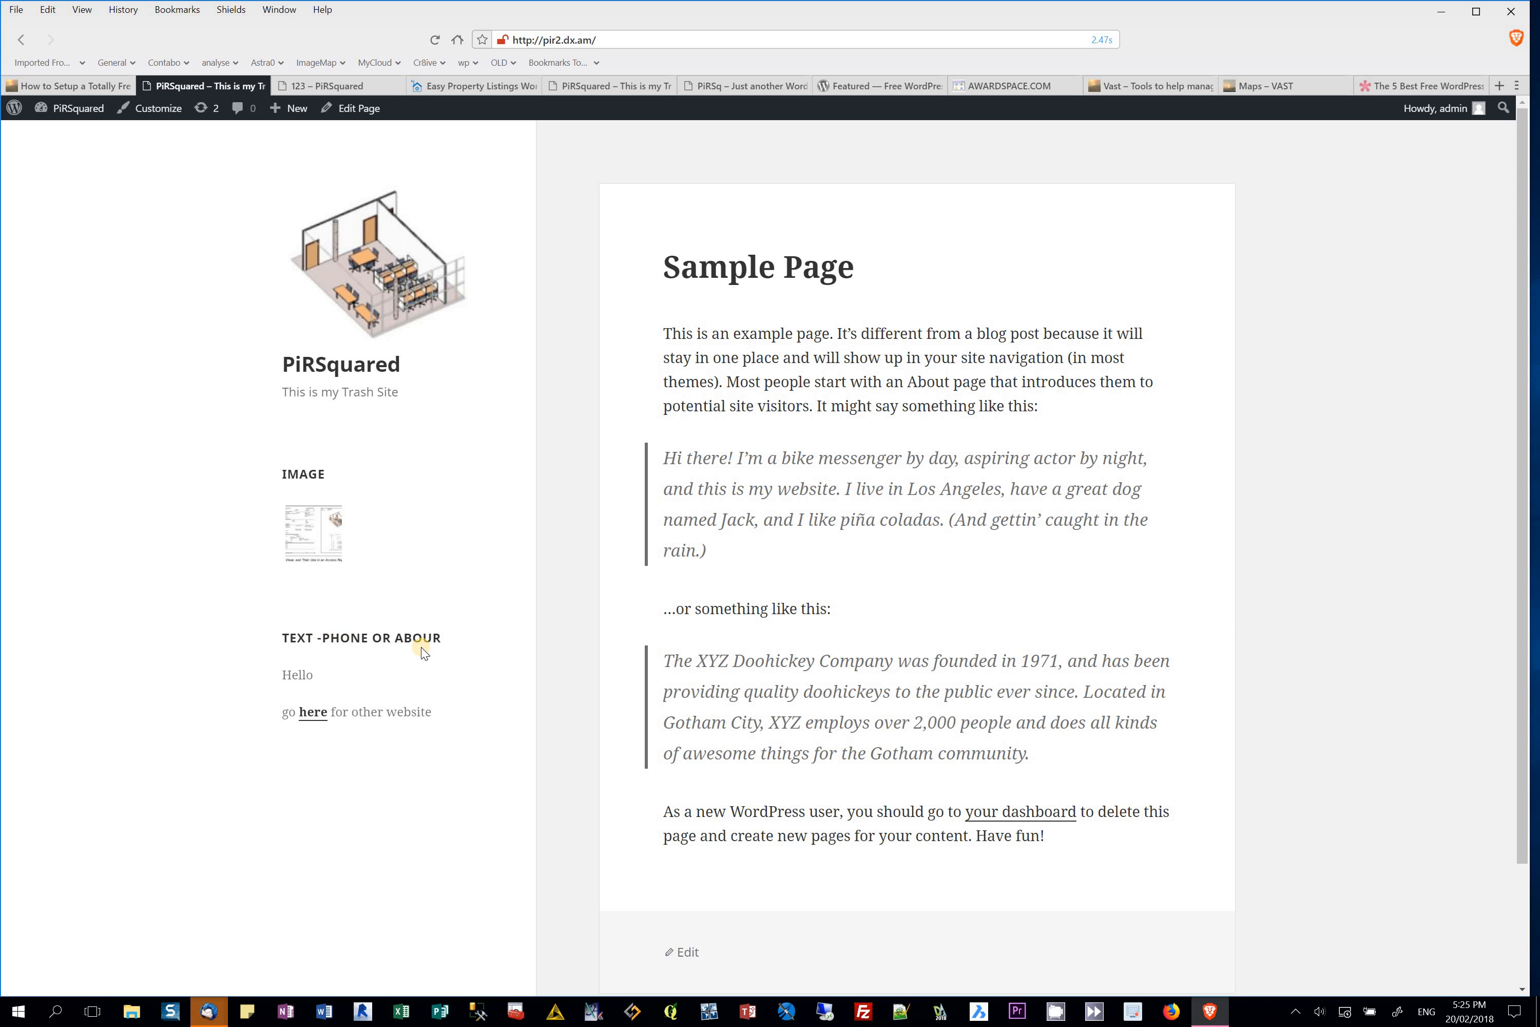
{"action": "left_click", "coordinate": [315, 720]}
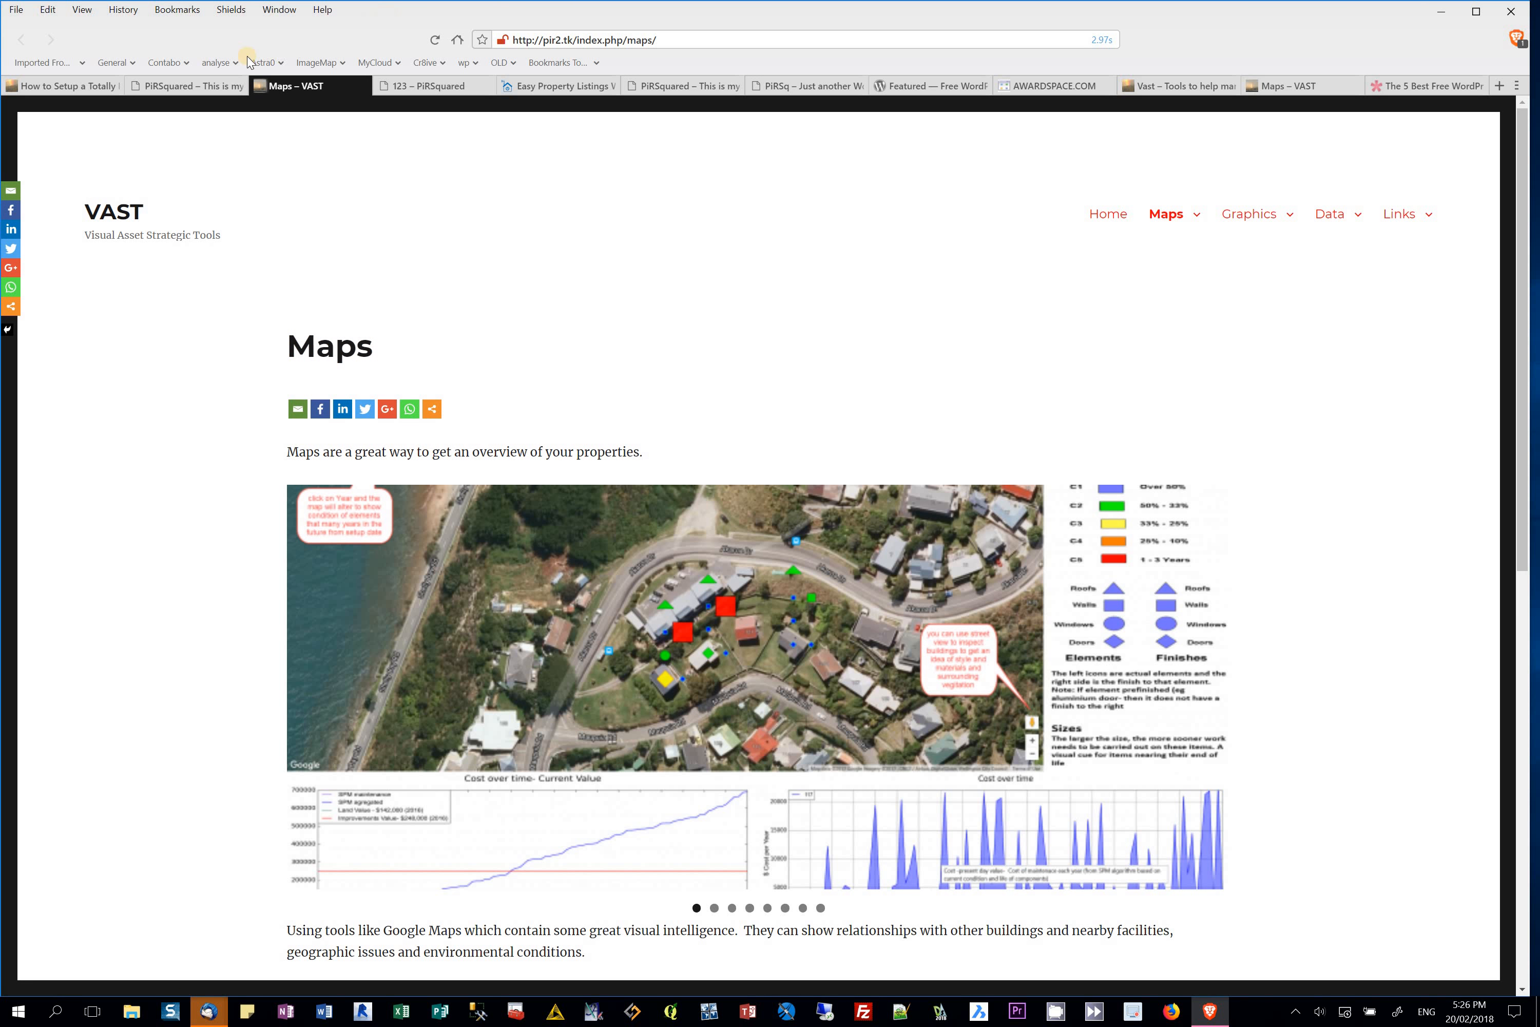
{"action": "left_click", "coordinate": [211, 92]}
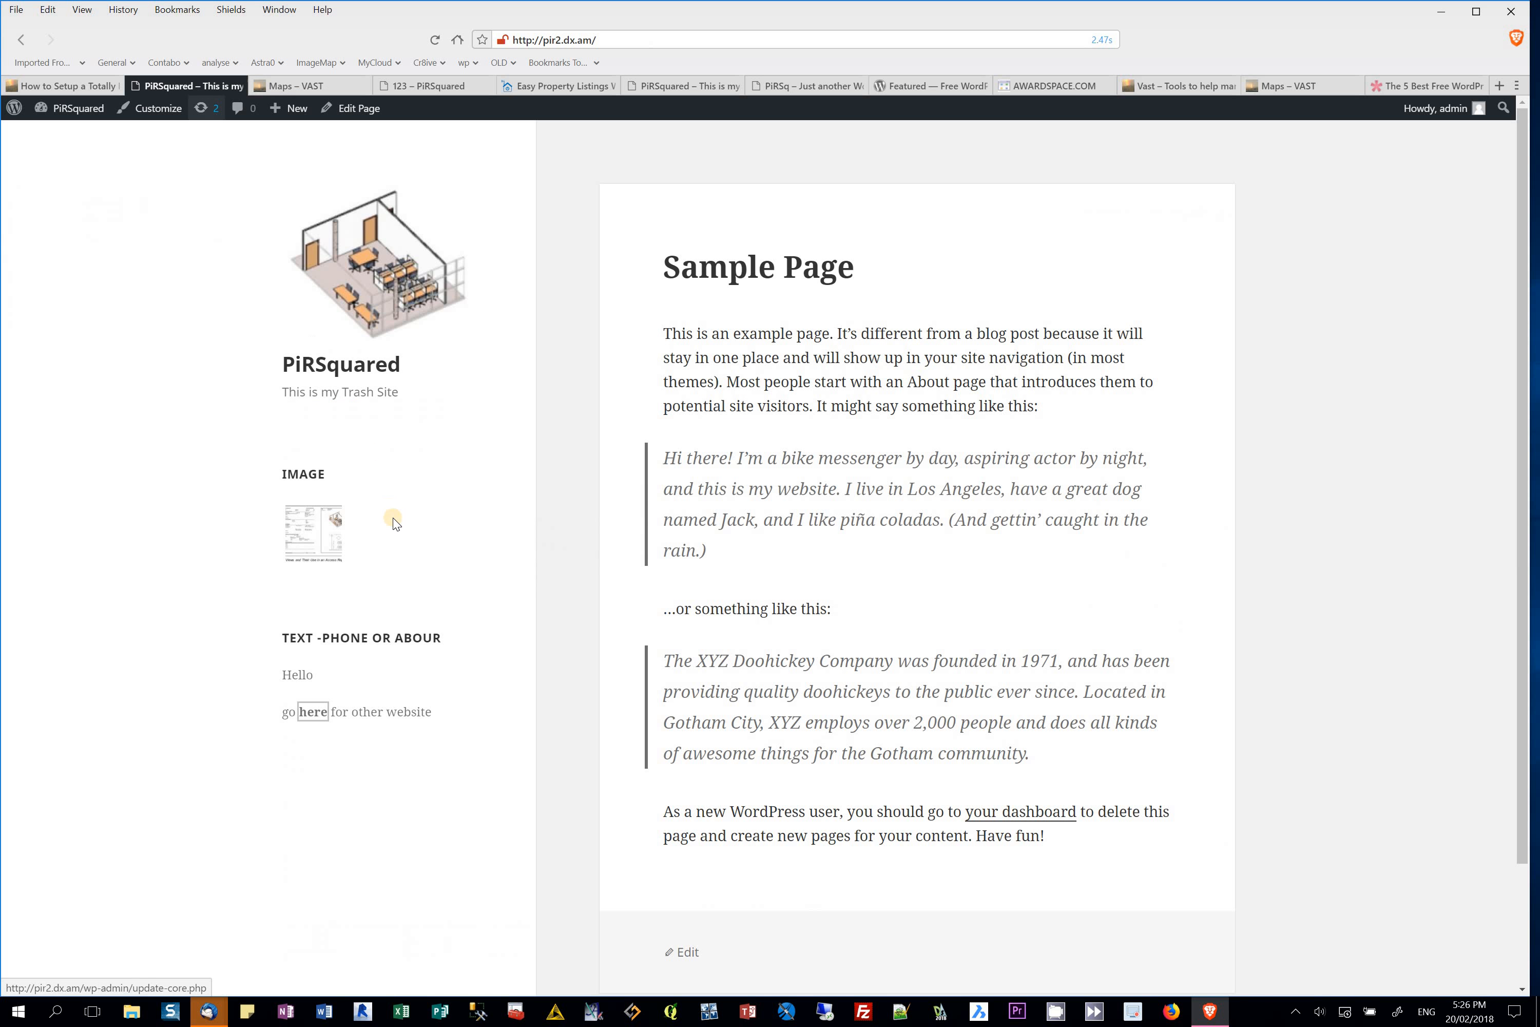
{"action": "left_click", "coordinate": [86, 108]}
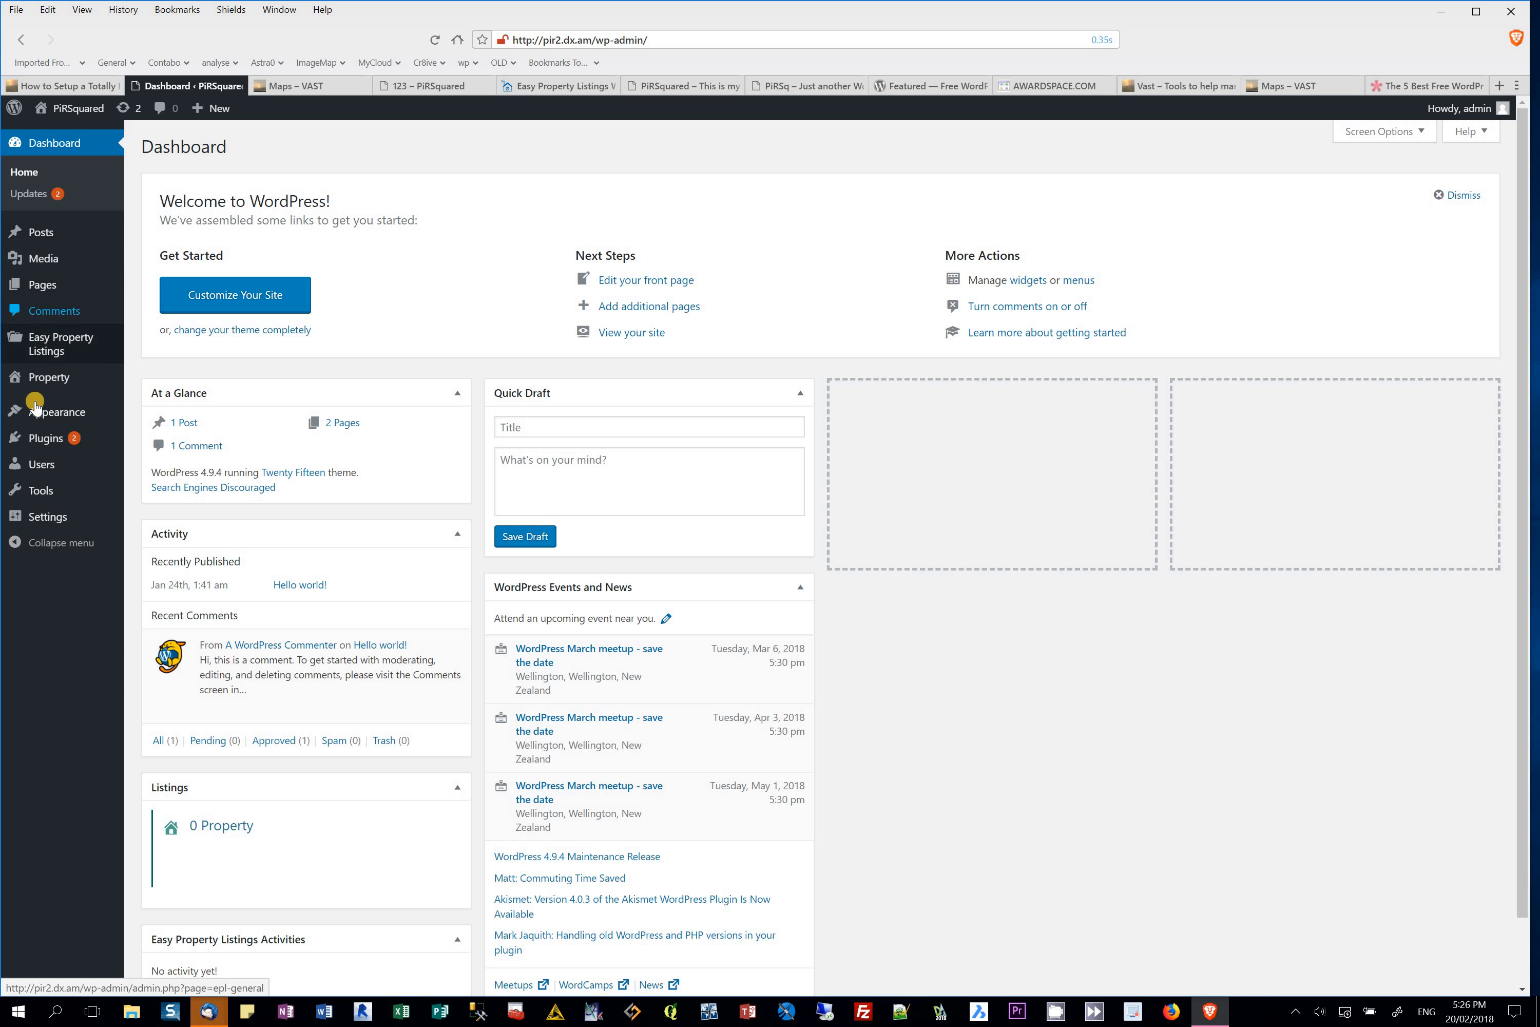
Step: Assign the Main menu to the Primary Menu display location and save it
{"action": "mouse_move", "coordinate": [39, 412]}
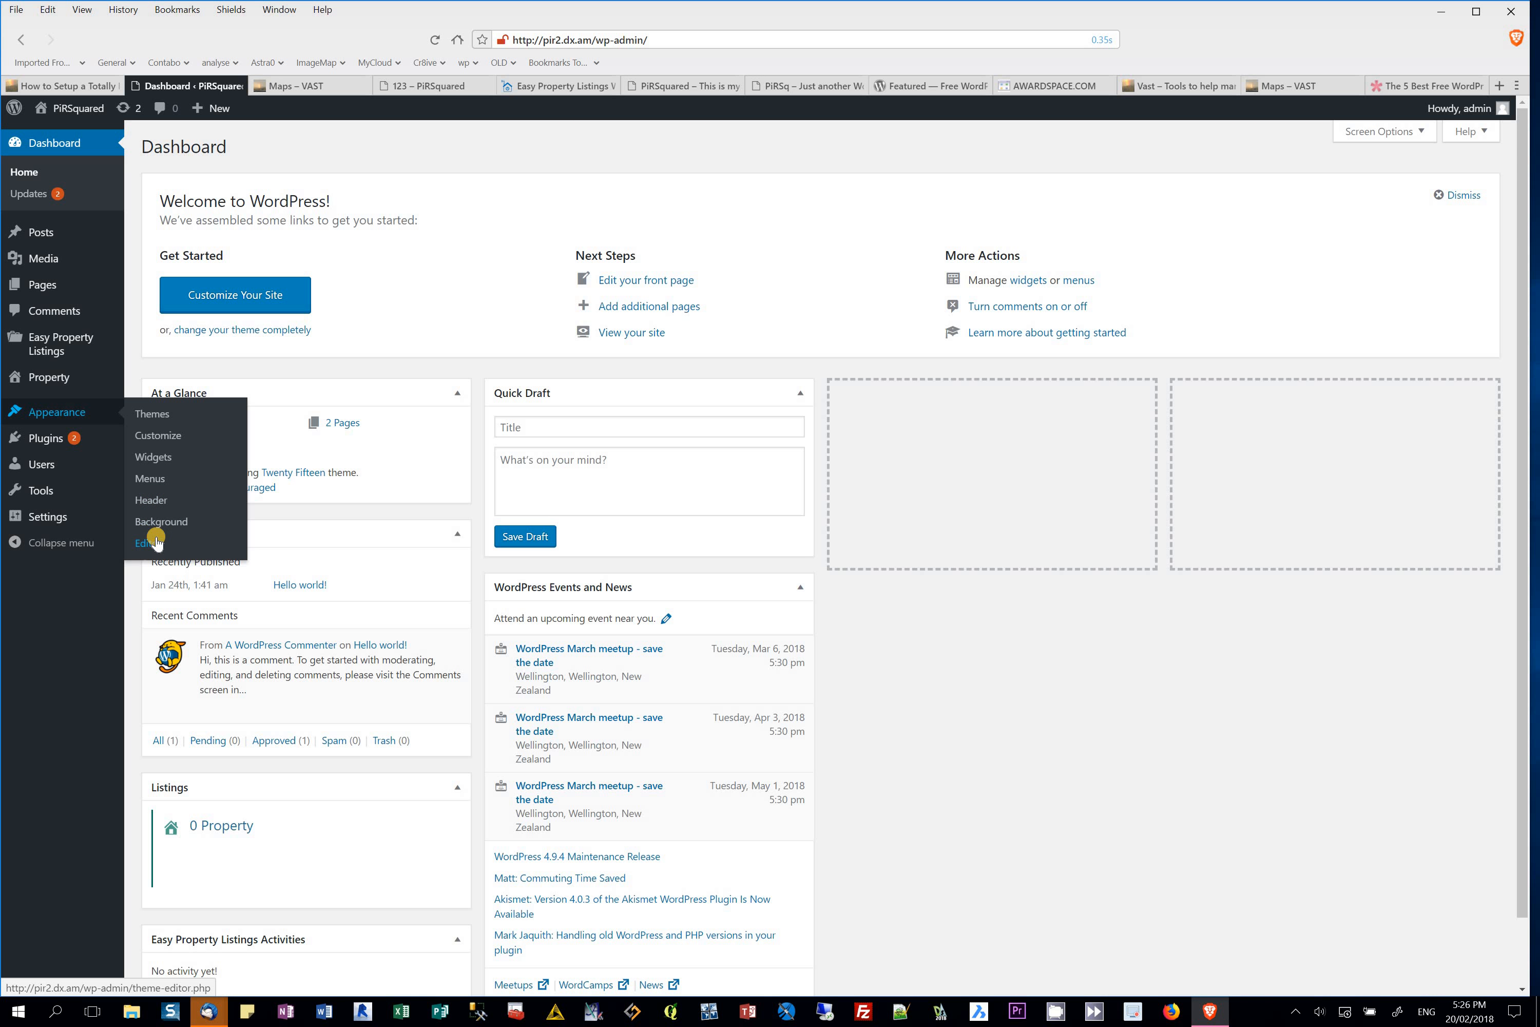
{"action": "left_click", "coordinate": [162, 479]}
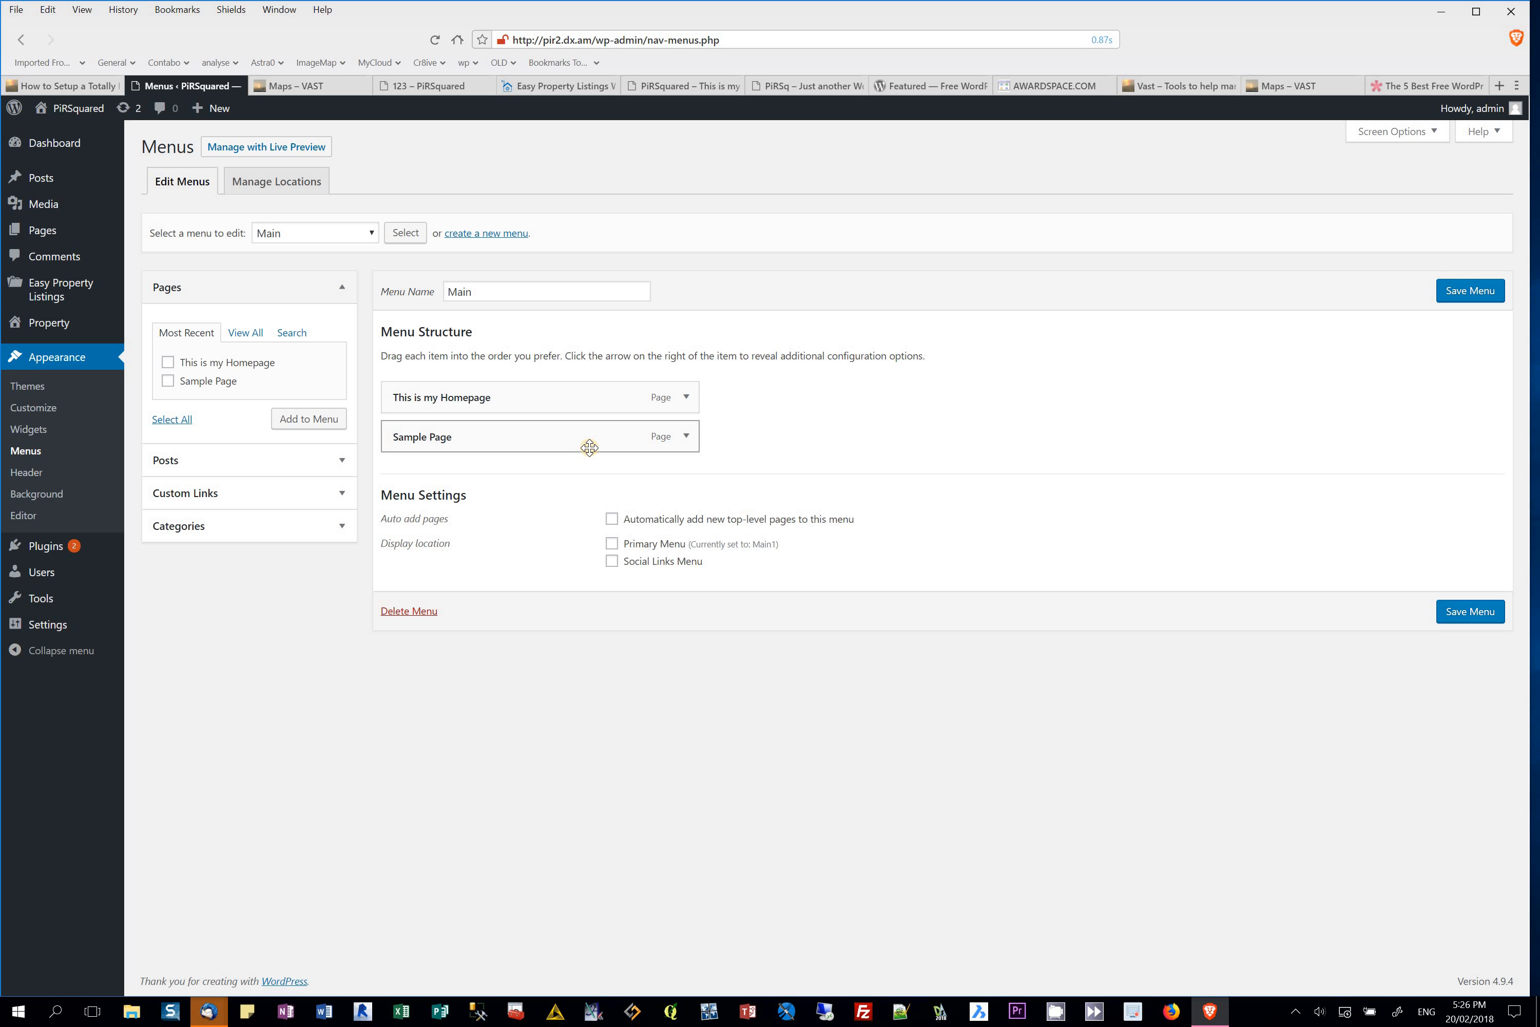
{"action": "left_click", "coordinate": [612, 542]}
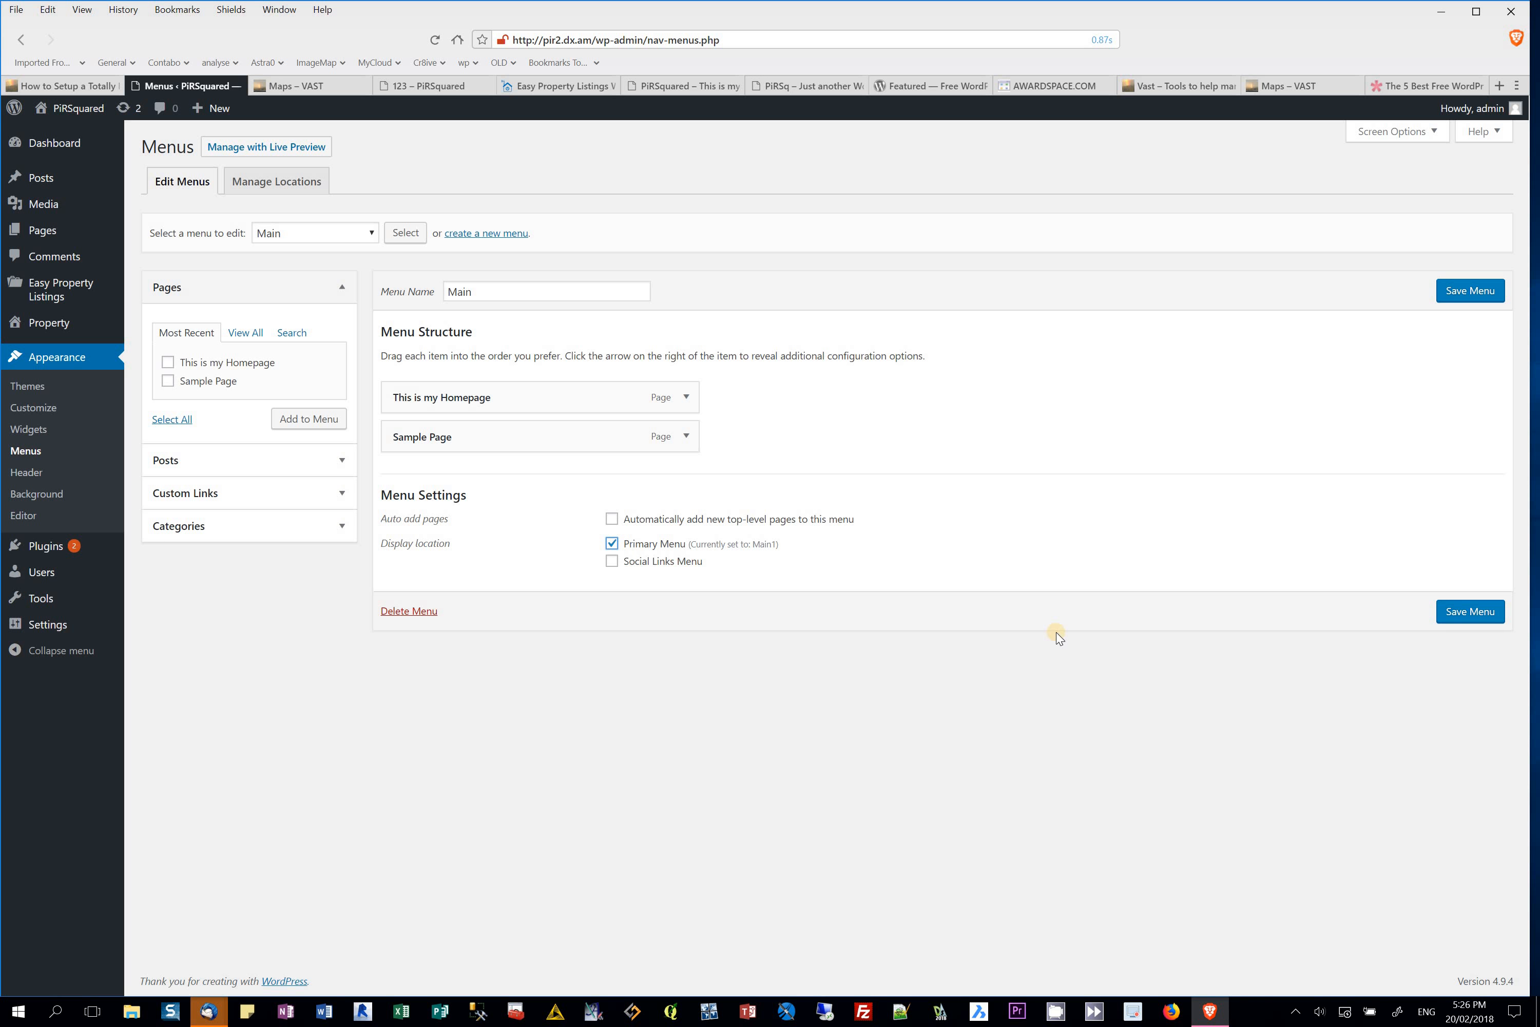
{"action": "left_click", "coordinate": [1472, 614]}
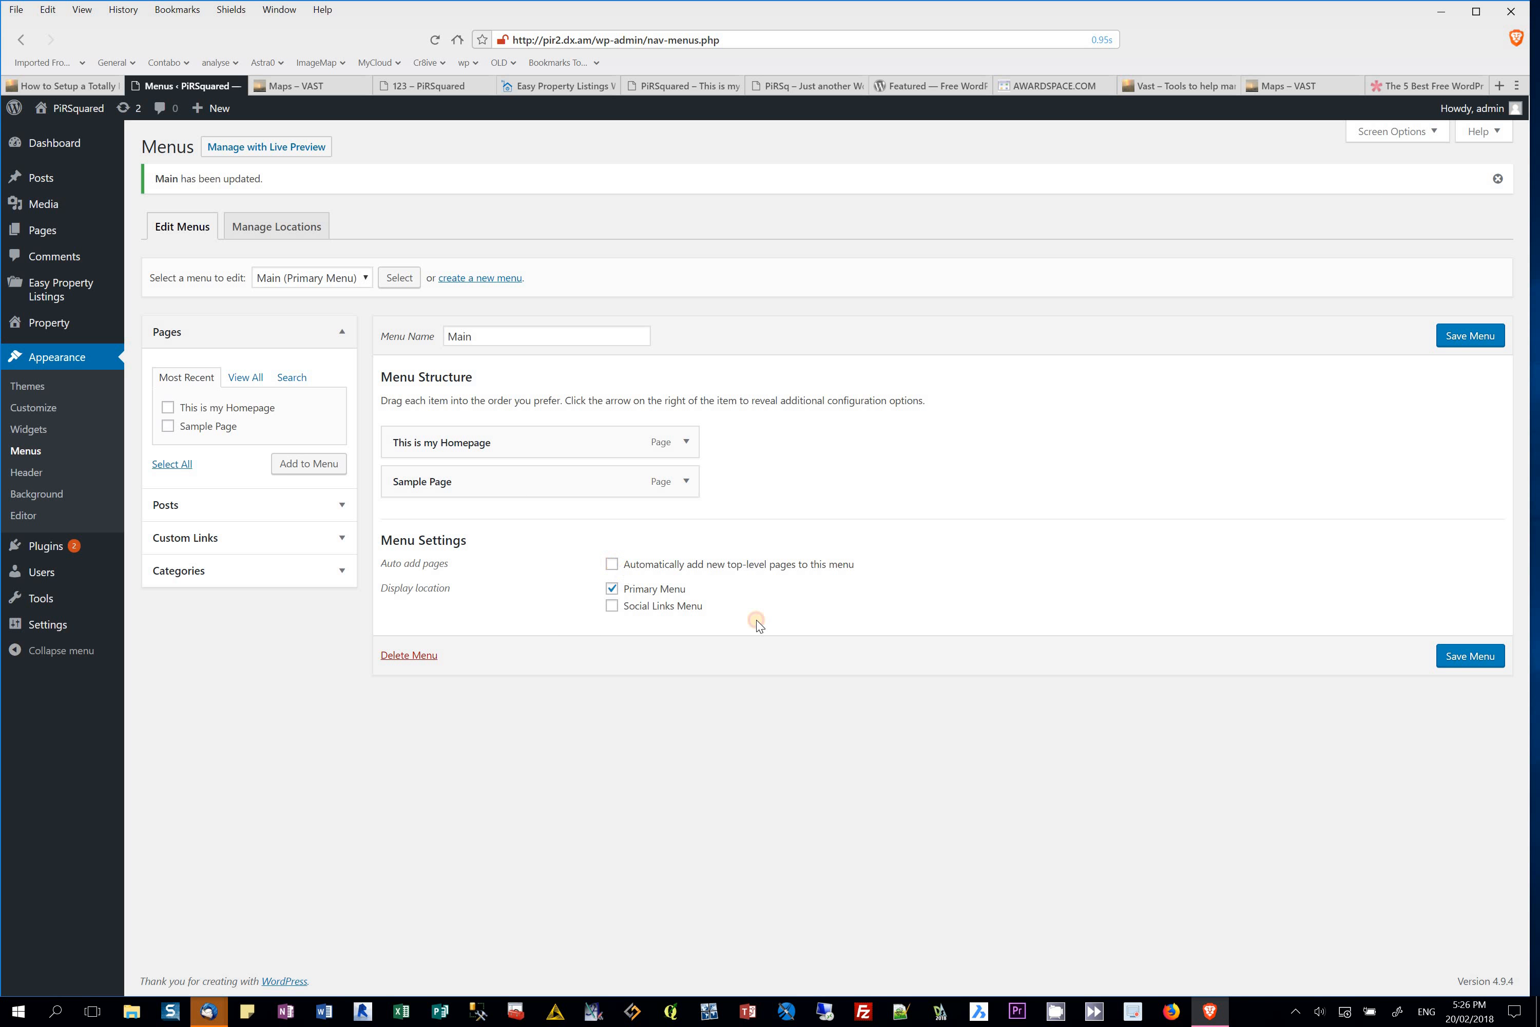
{"action": "left_click", "coordinate": [1469, 658]}
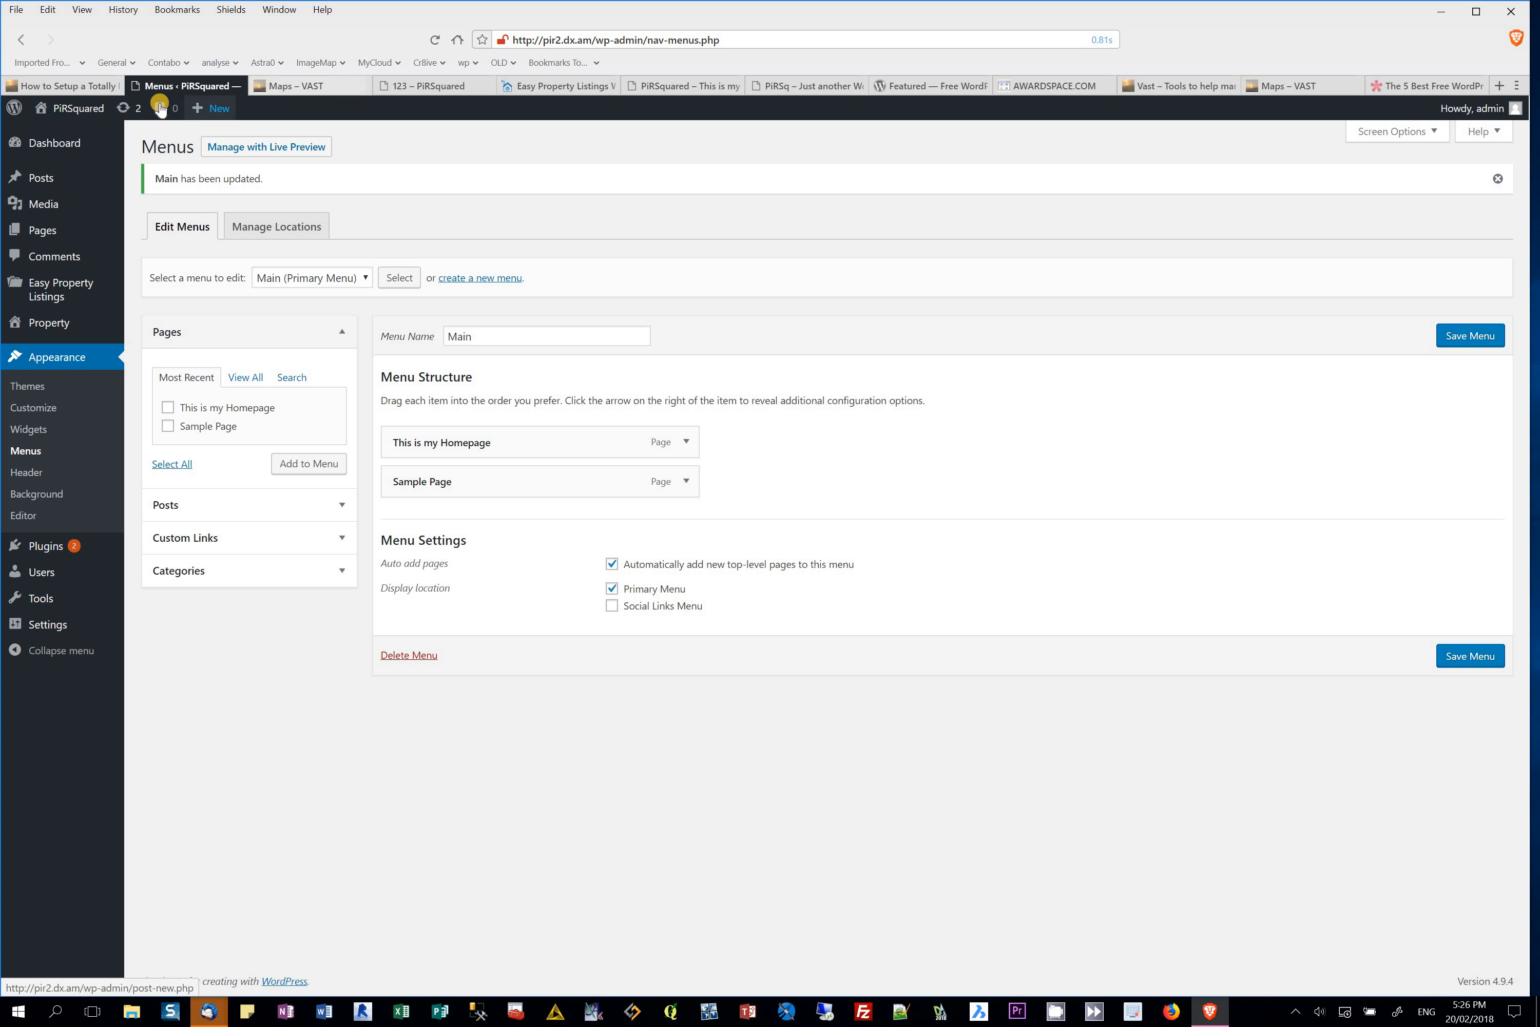
Step: Visit the live site, open This is my Homepage from the sidebar menu, and reveal the PiRSquared admin shortcuts
{"action": "left_click", "coordinate": [63, 137]}
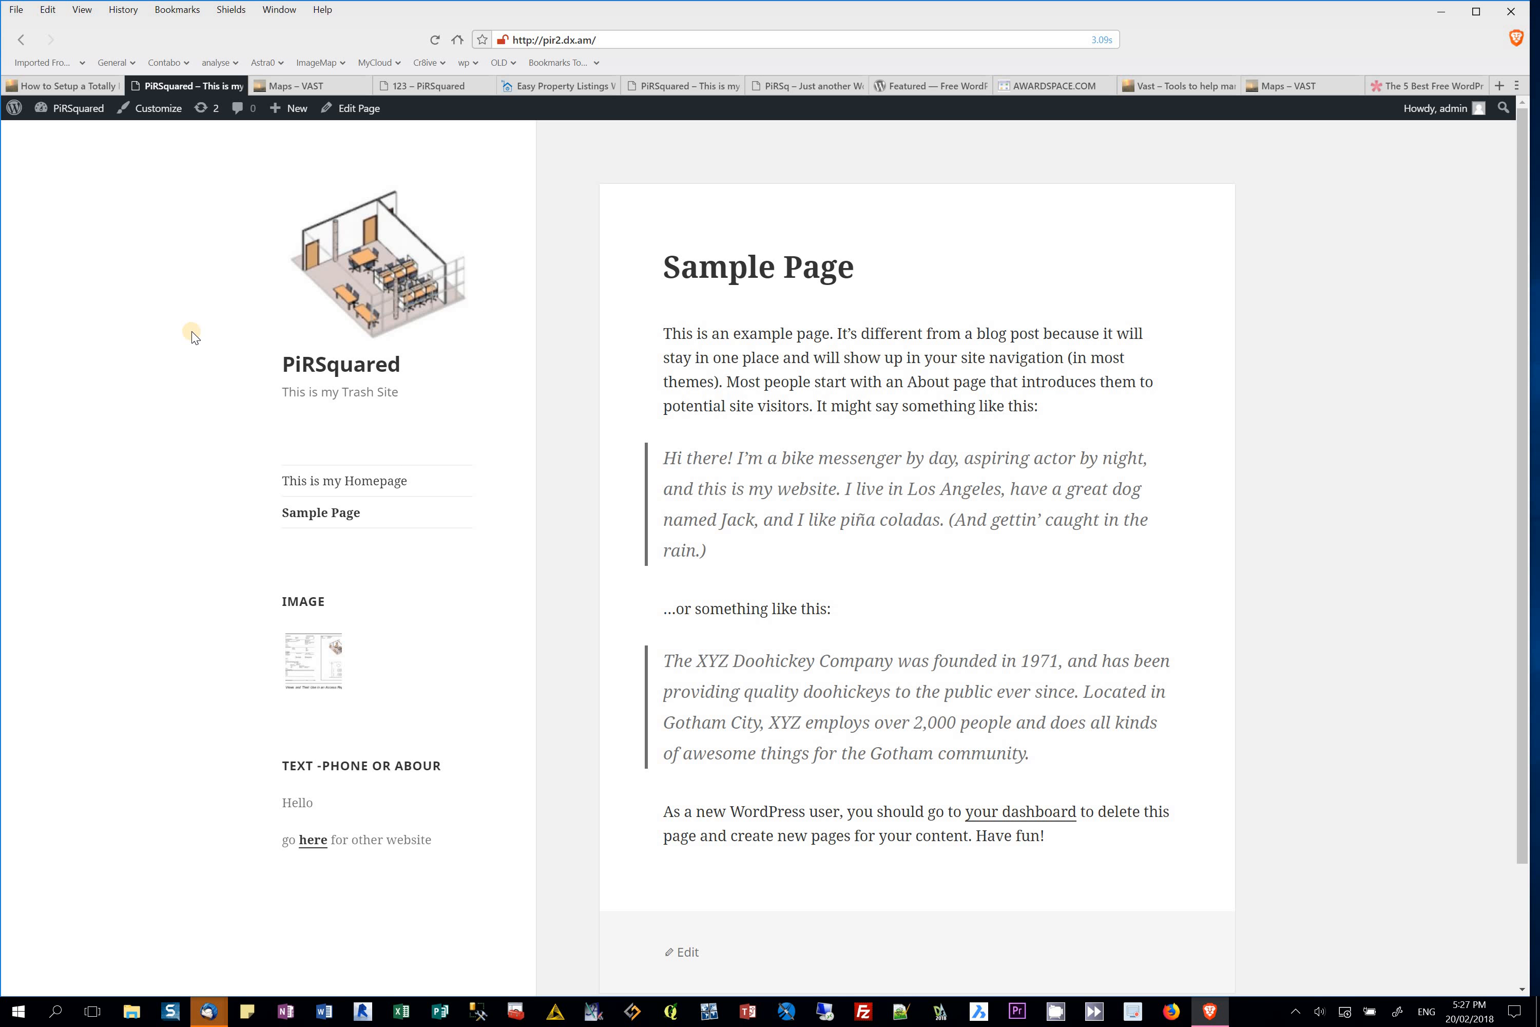
{"action": "left_click", "coordinate": [314, 486]}
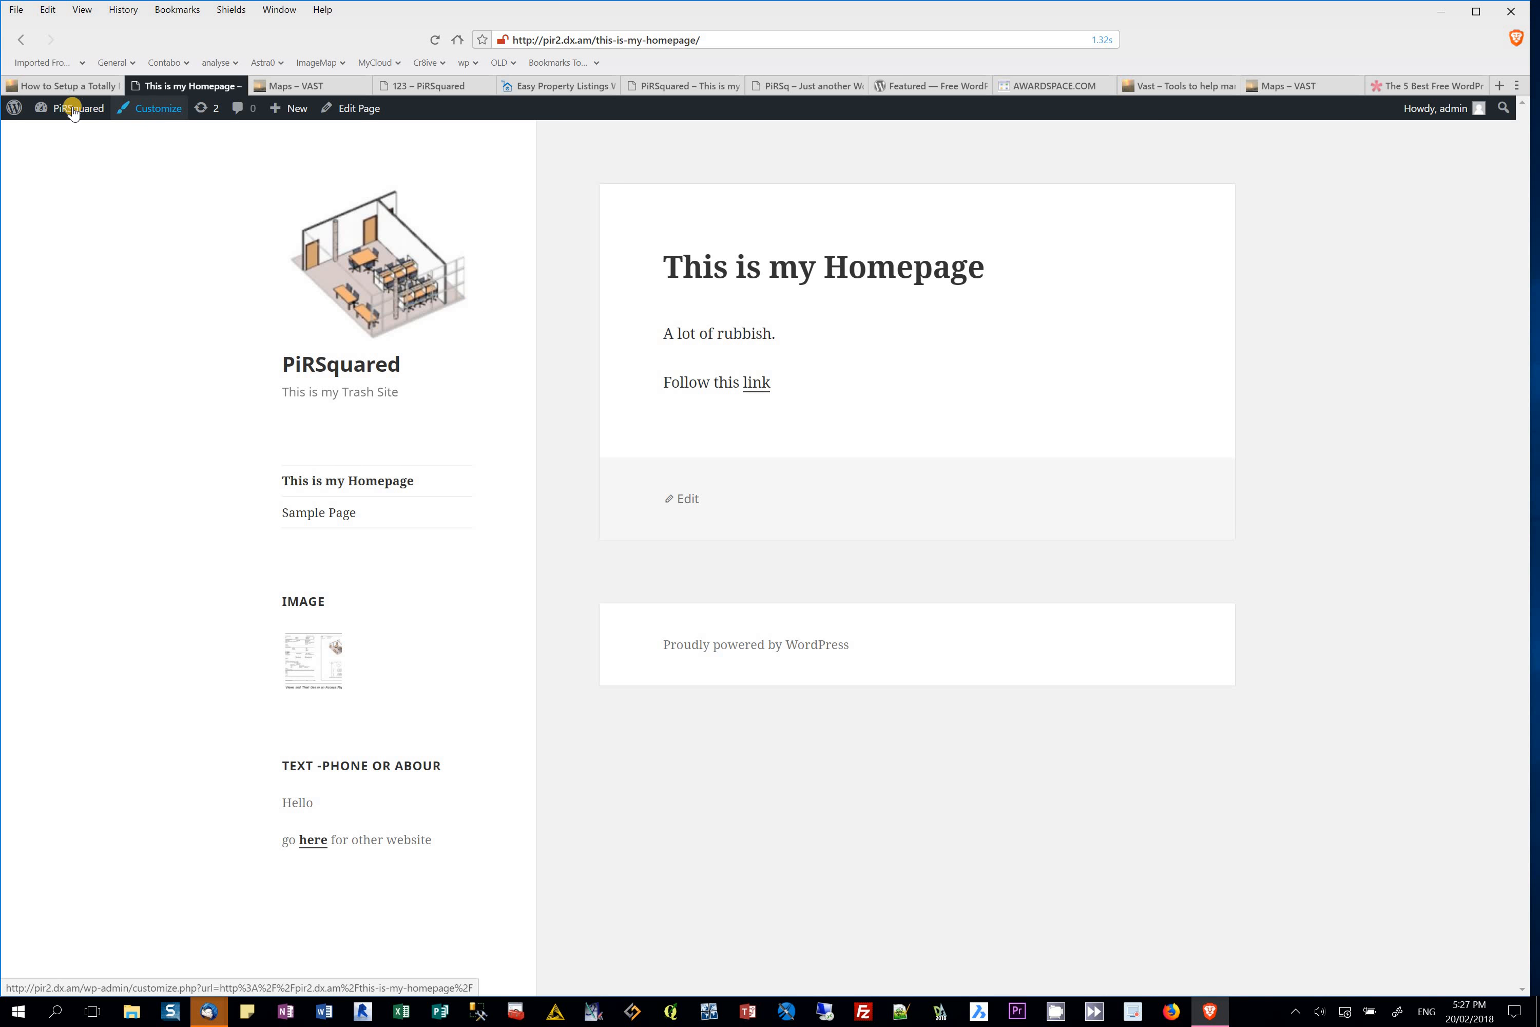
{"action": "mouse_move", "coordinate": [72, 108]}
{"action": "left_click", "coordinate": [59, 158]}
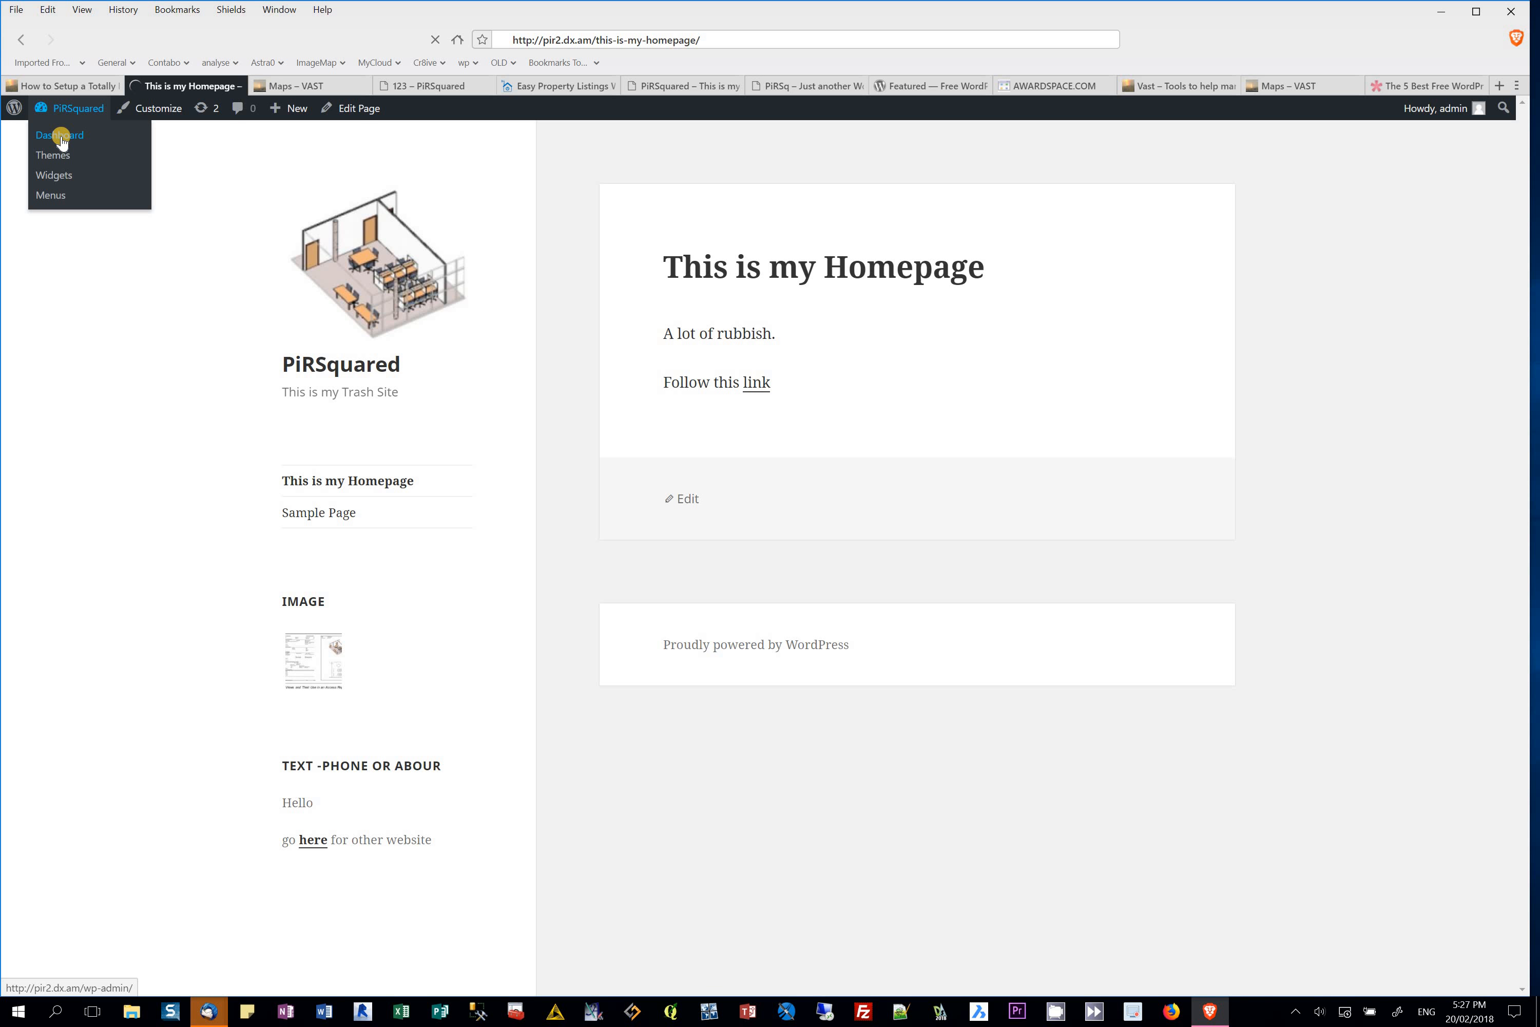
Step: Browse the admin Posts and Categories lists, then bring up All Pages
{"action": "left_click", "coordinate": [61, 136]}
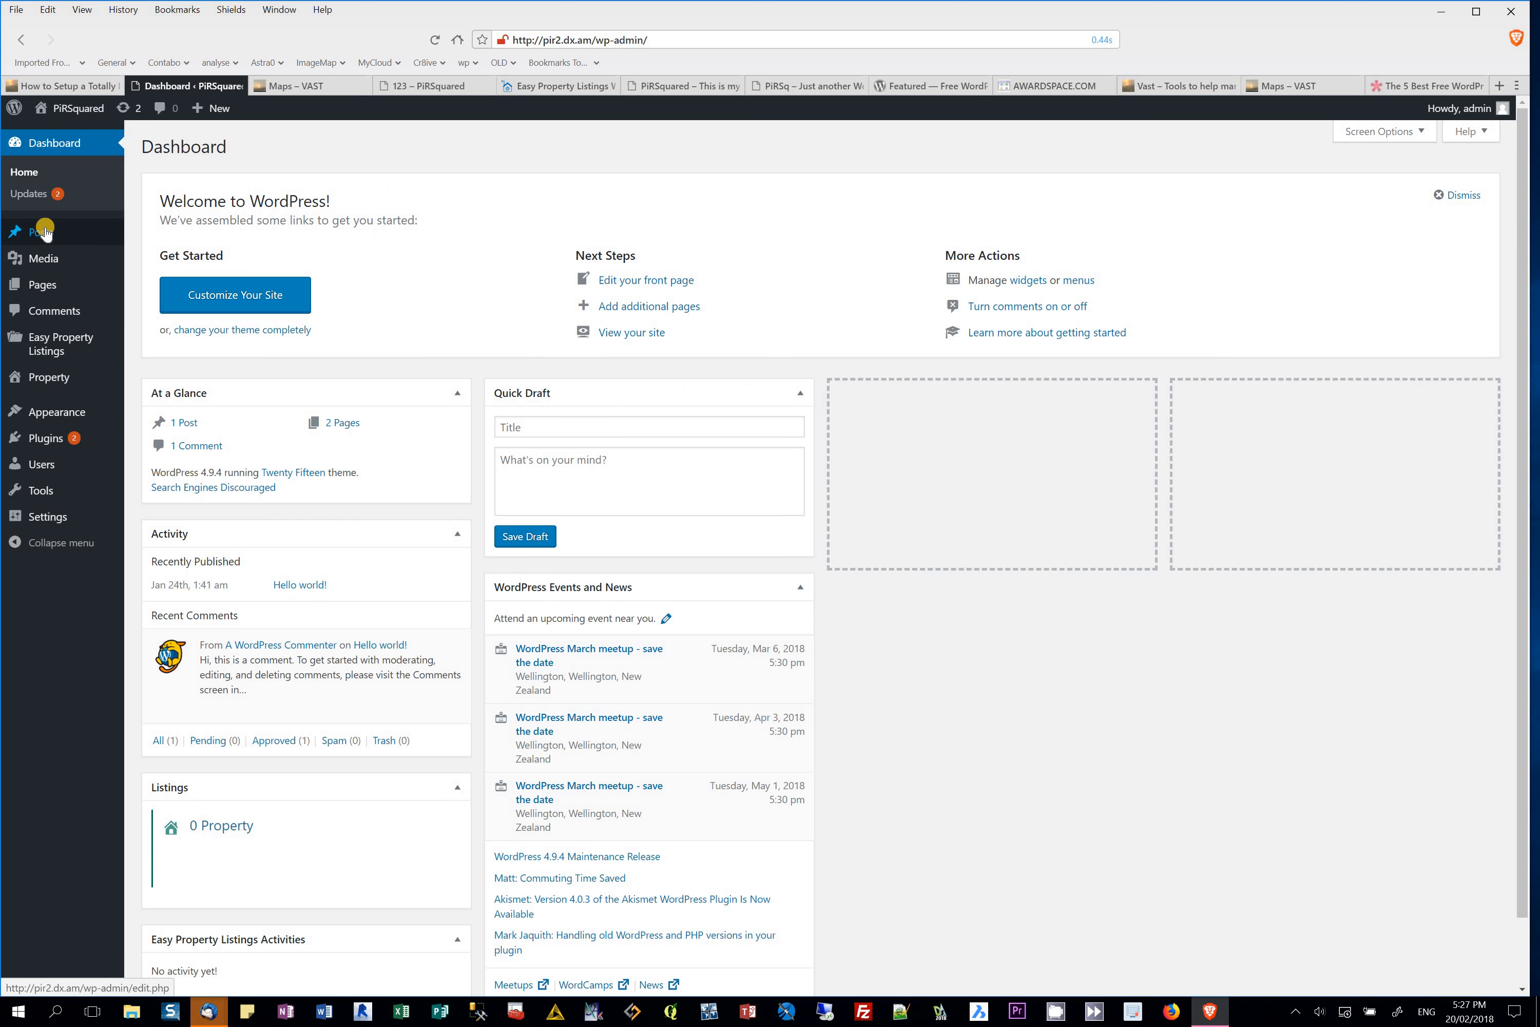
{"action": "mouse_move", "coordinate": [43, 233]}
{"action": "left_click", "coordinate": [169, 237]}
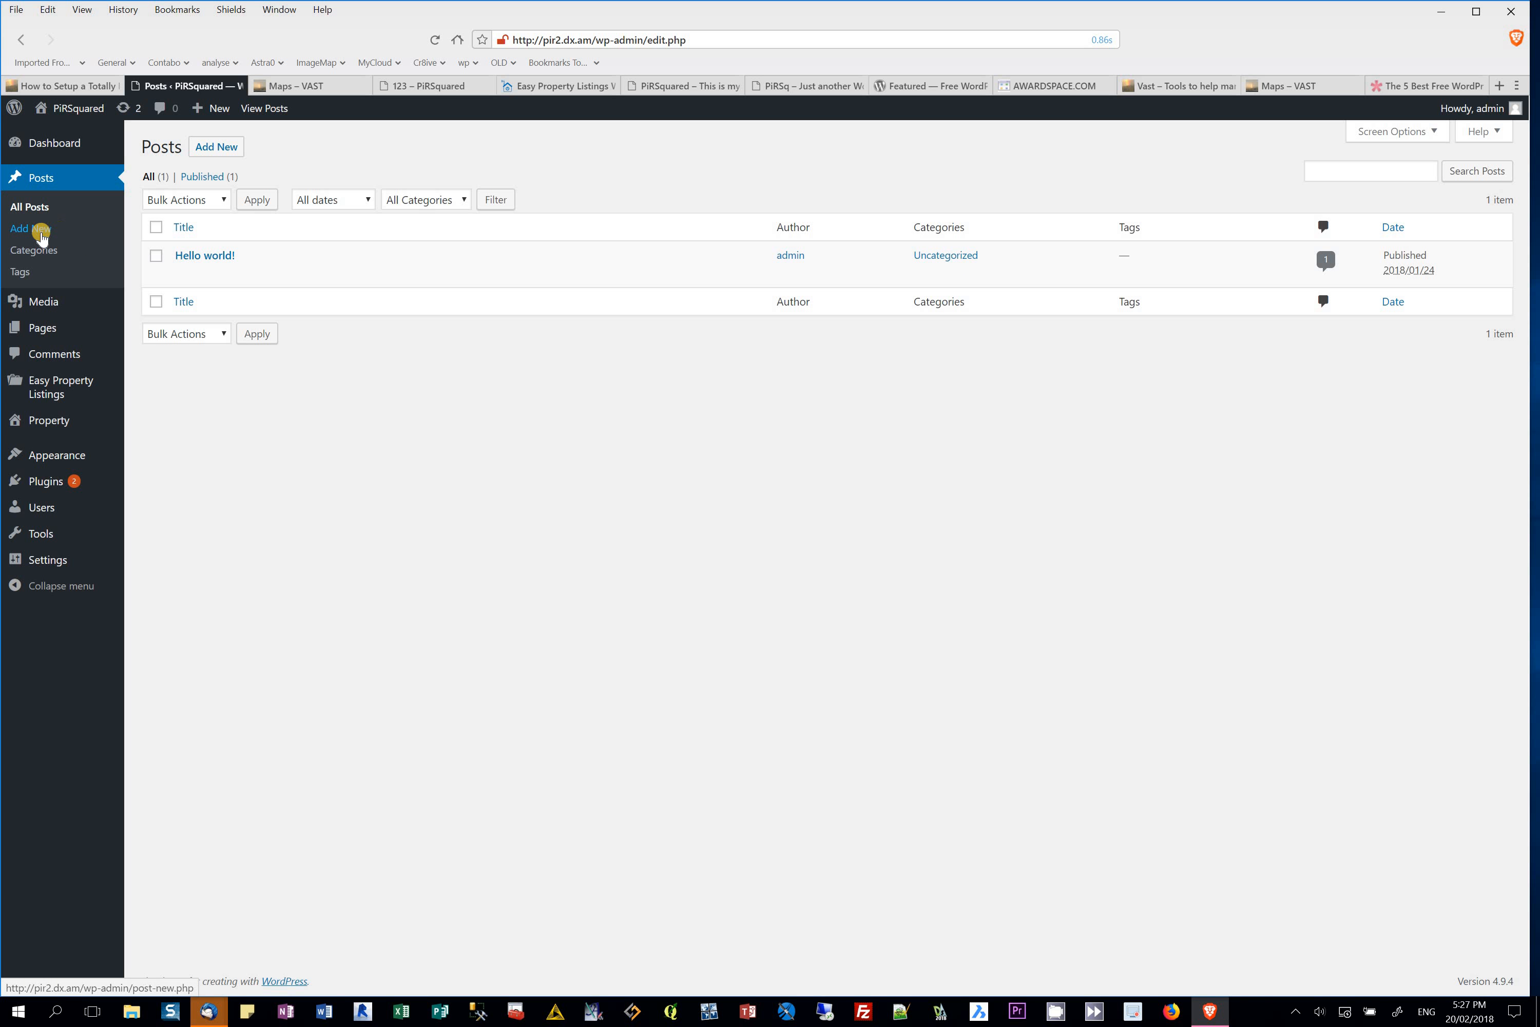
{"action": "left_click", "coordinate": [36, 251]}
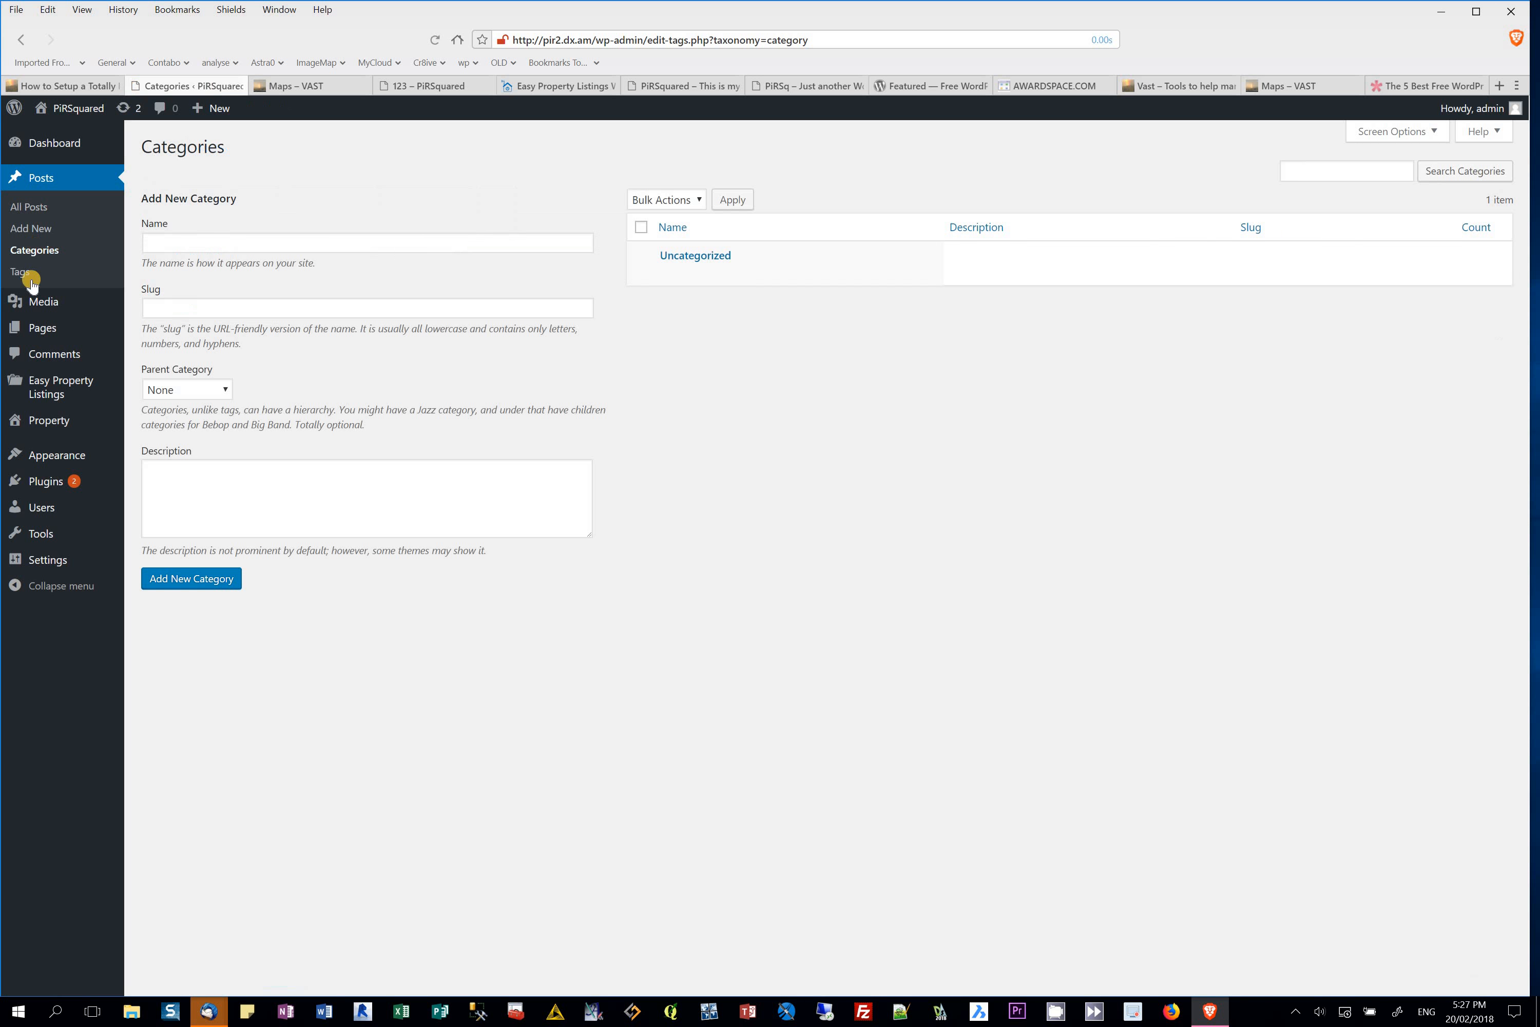
{"action": "left_click", "coordinate": [44, 329]}
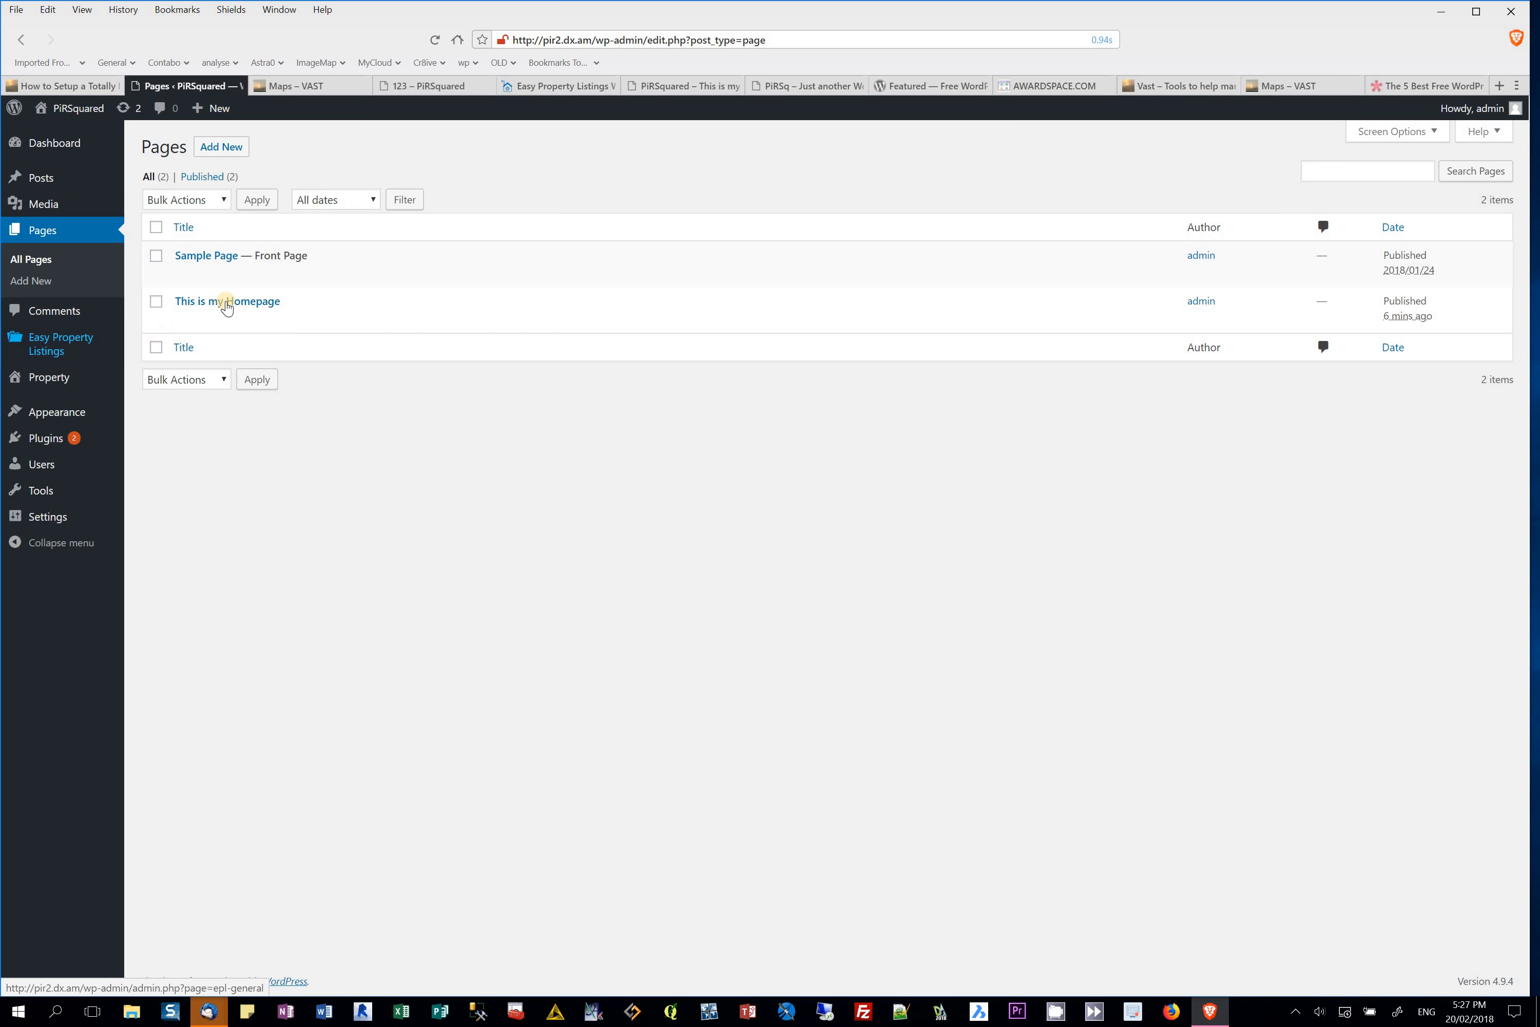
Step: Insert the Exported Views image on a new line below the link in This is my Homepage, then update
{"action": "left_click", "coordinate": [183, 319]}
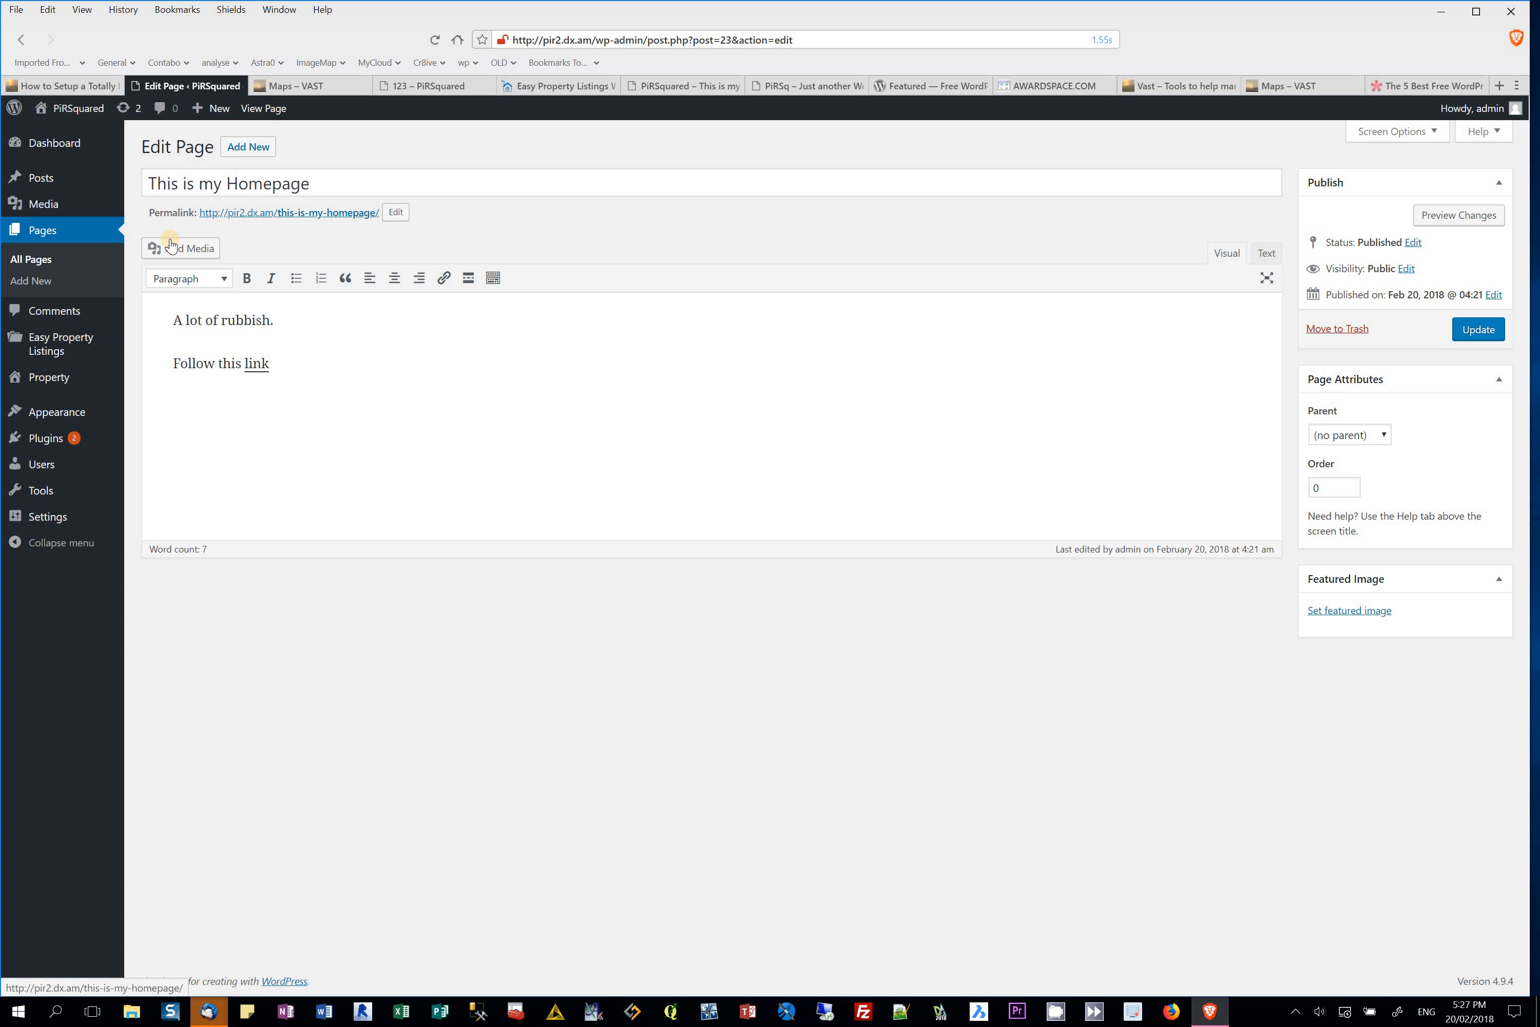
{"action": "left_click", "coordinate": [354, 371]}
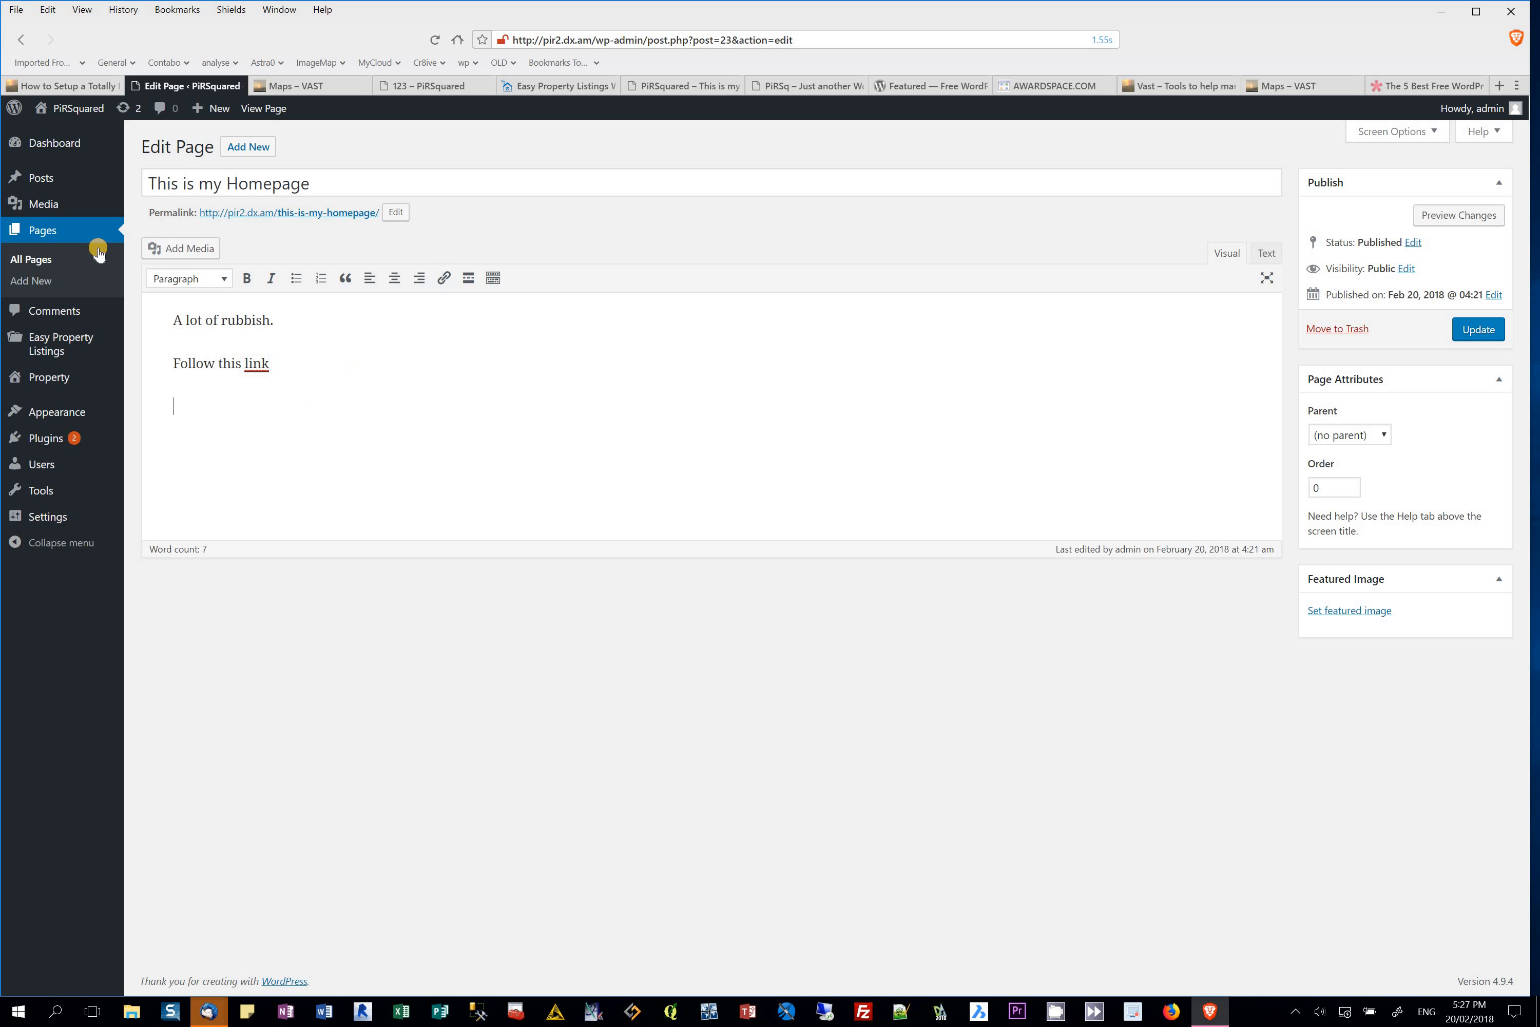
{"action": "key", "text": "Return"}
{"action": "left_click", "coordinate": [185, 255]}
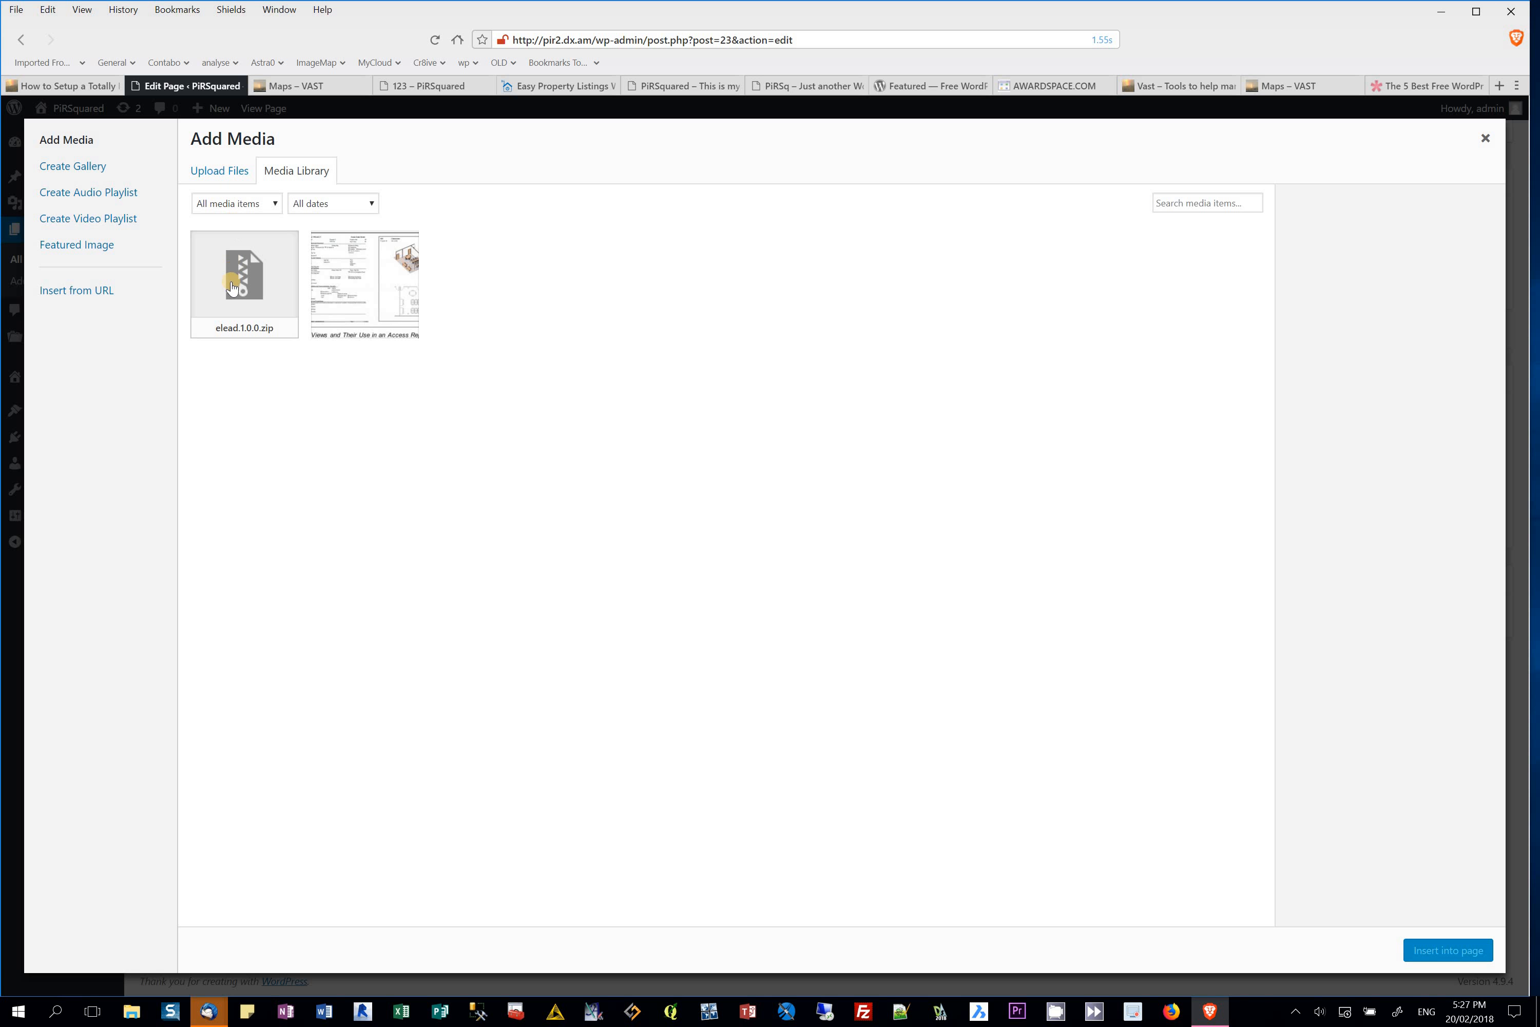
{"action": "left_click", "coordinate": [358, 279]}
{"action": "left_click", "coordinate": [1434, 951]}
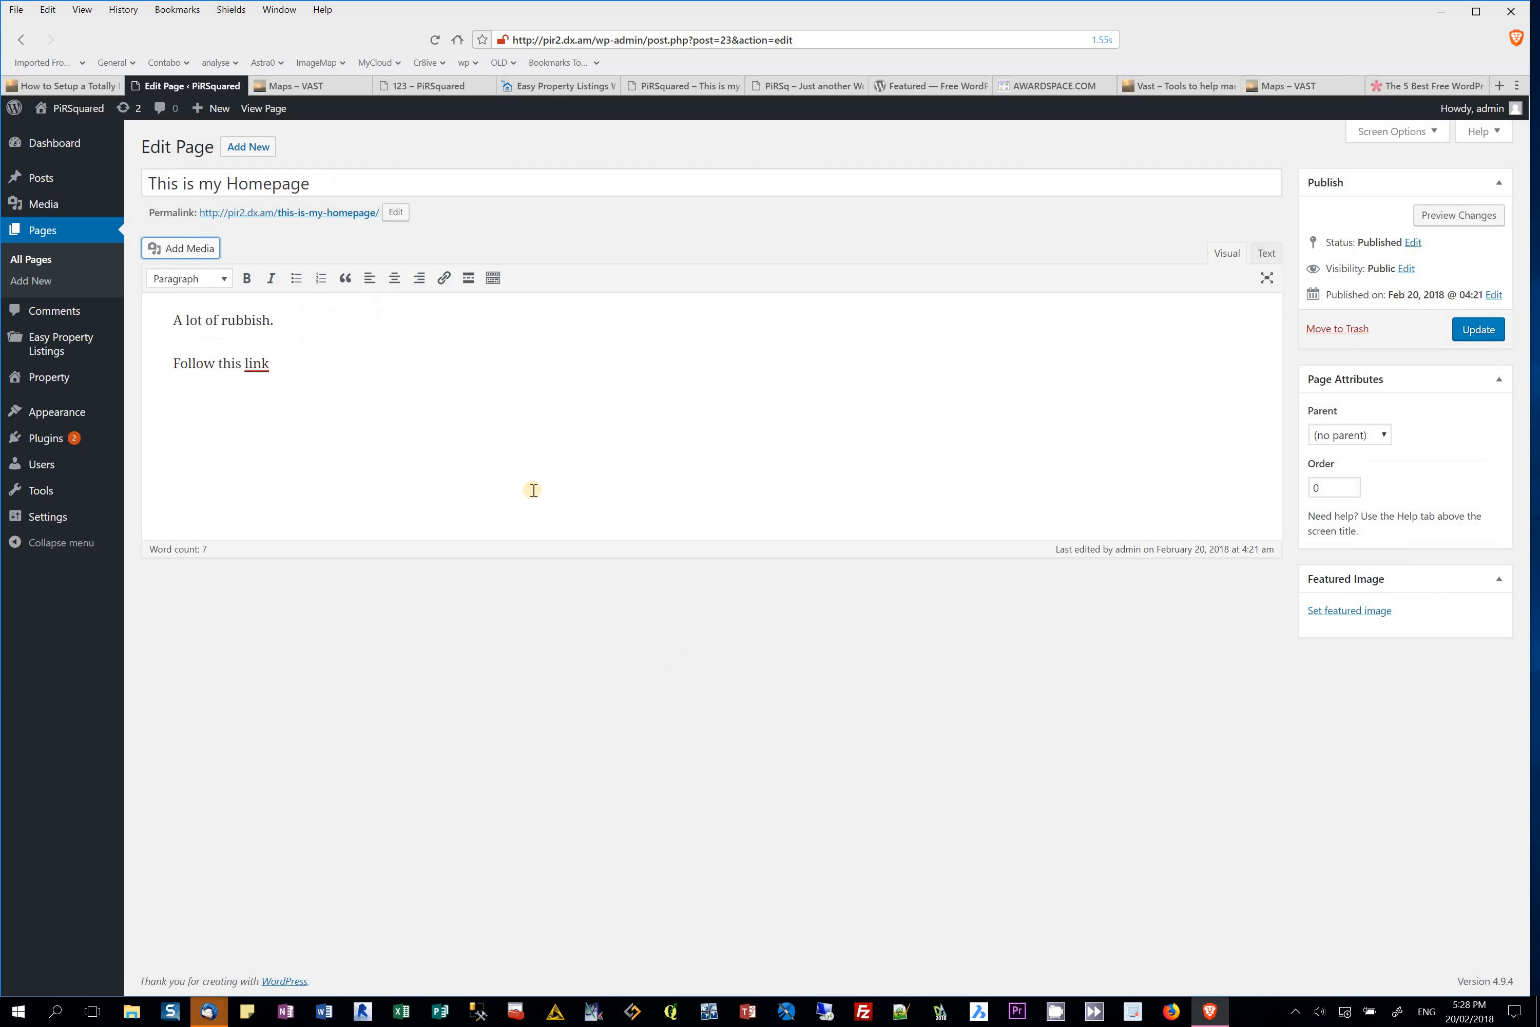
{"action": "left_click", "coordinate": [1481, 335]}
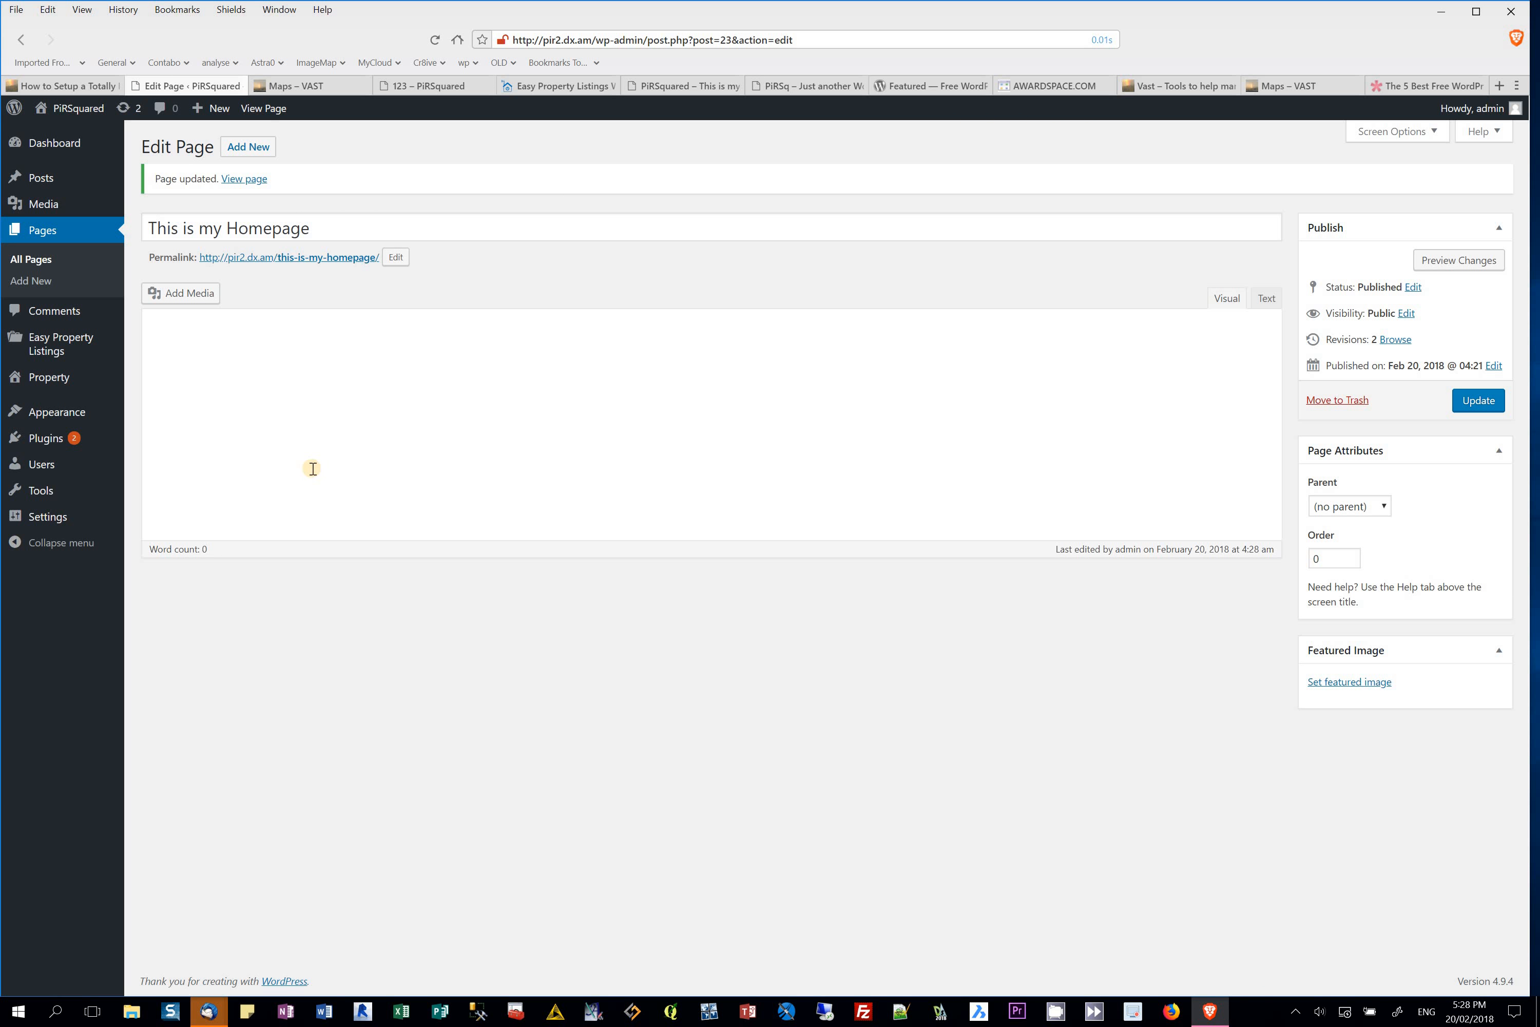
Step: Enlarge and centre the homepage image, caption it 'this is an image', and update the page
{"action": "left_click", "coordinate": [312, 473]}
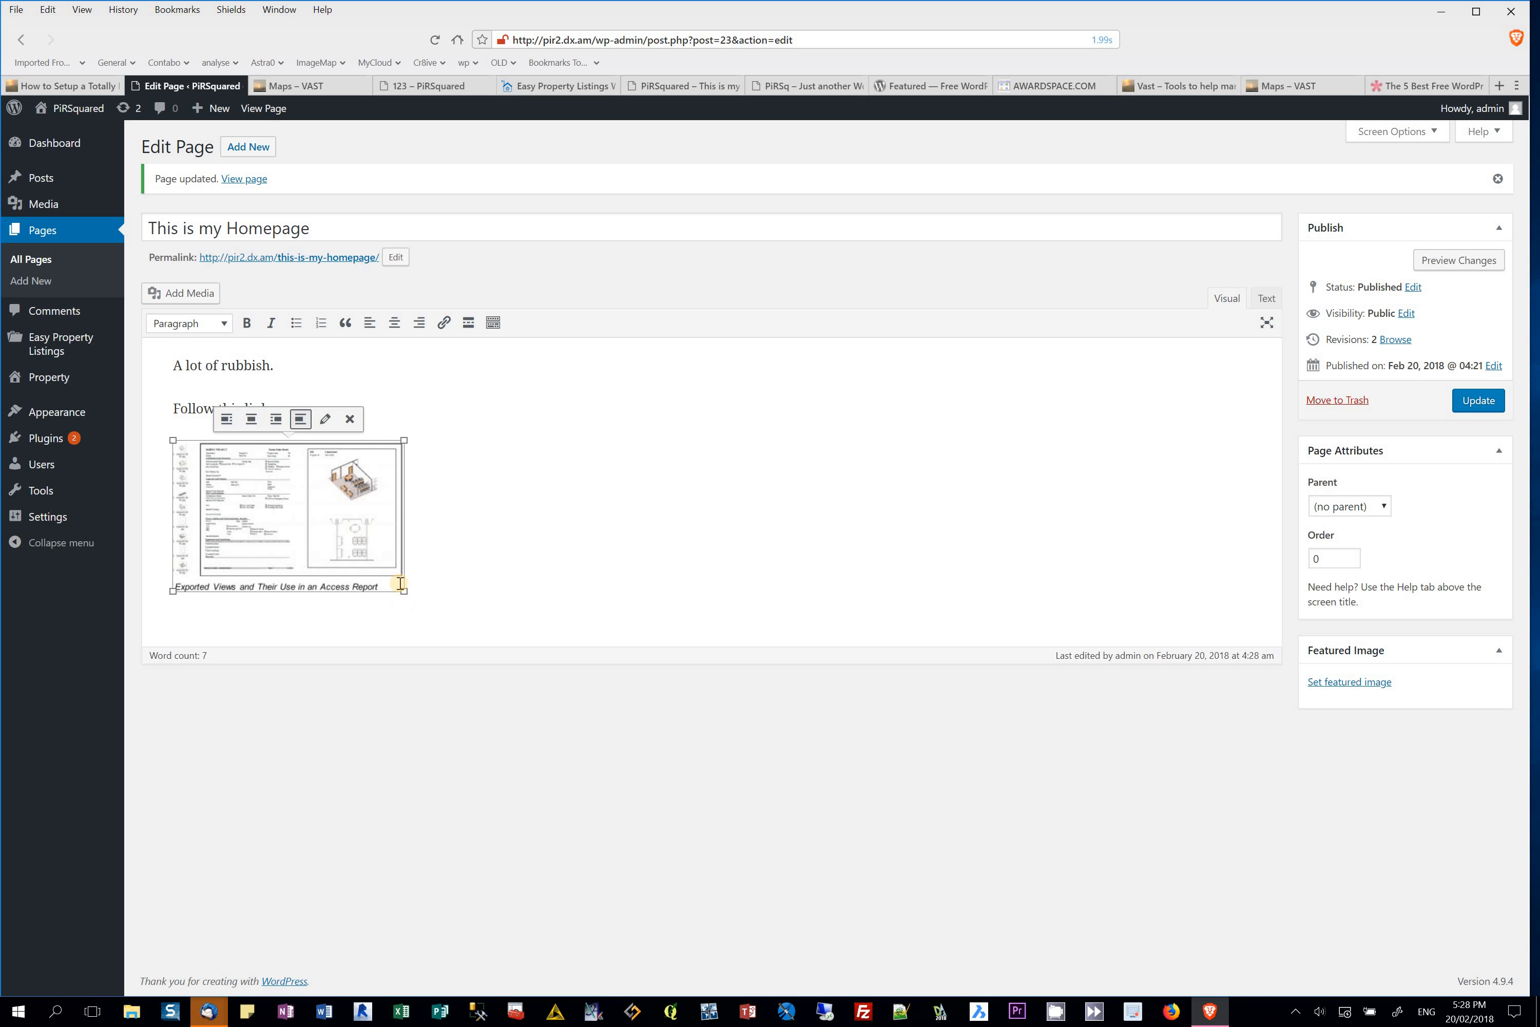
{"action": "left_click_drag", "start_coordinate": [403, 591], "coordinate": [1027, 742]}
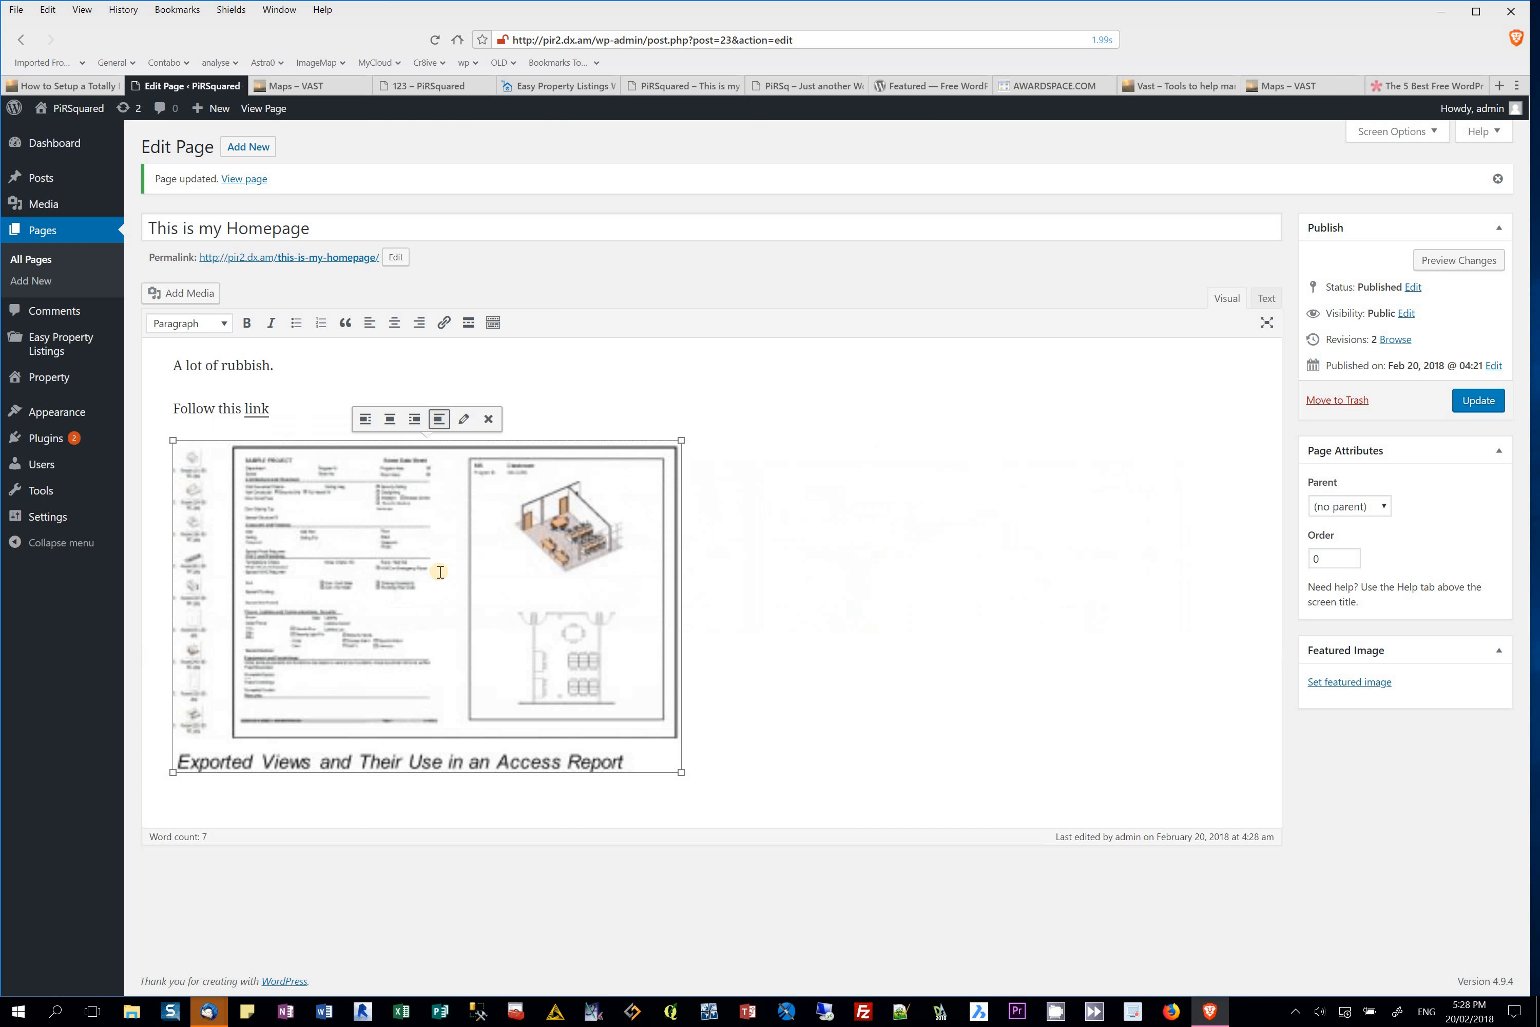
{"action": "left_click", "coordinate": [390, 418]}
{"action": "left_click", "coordinate": [462, 418]}
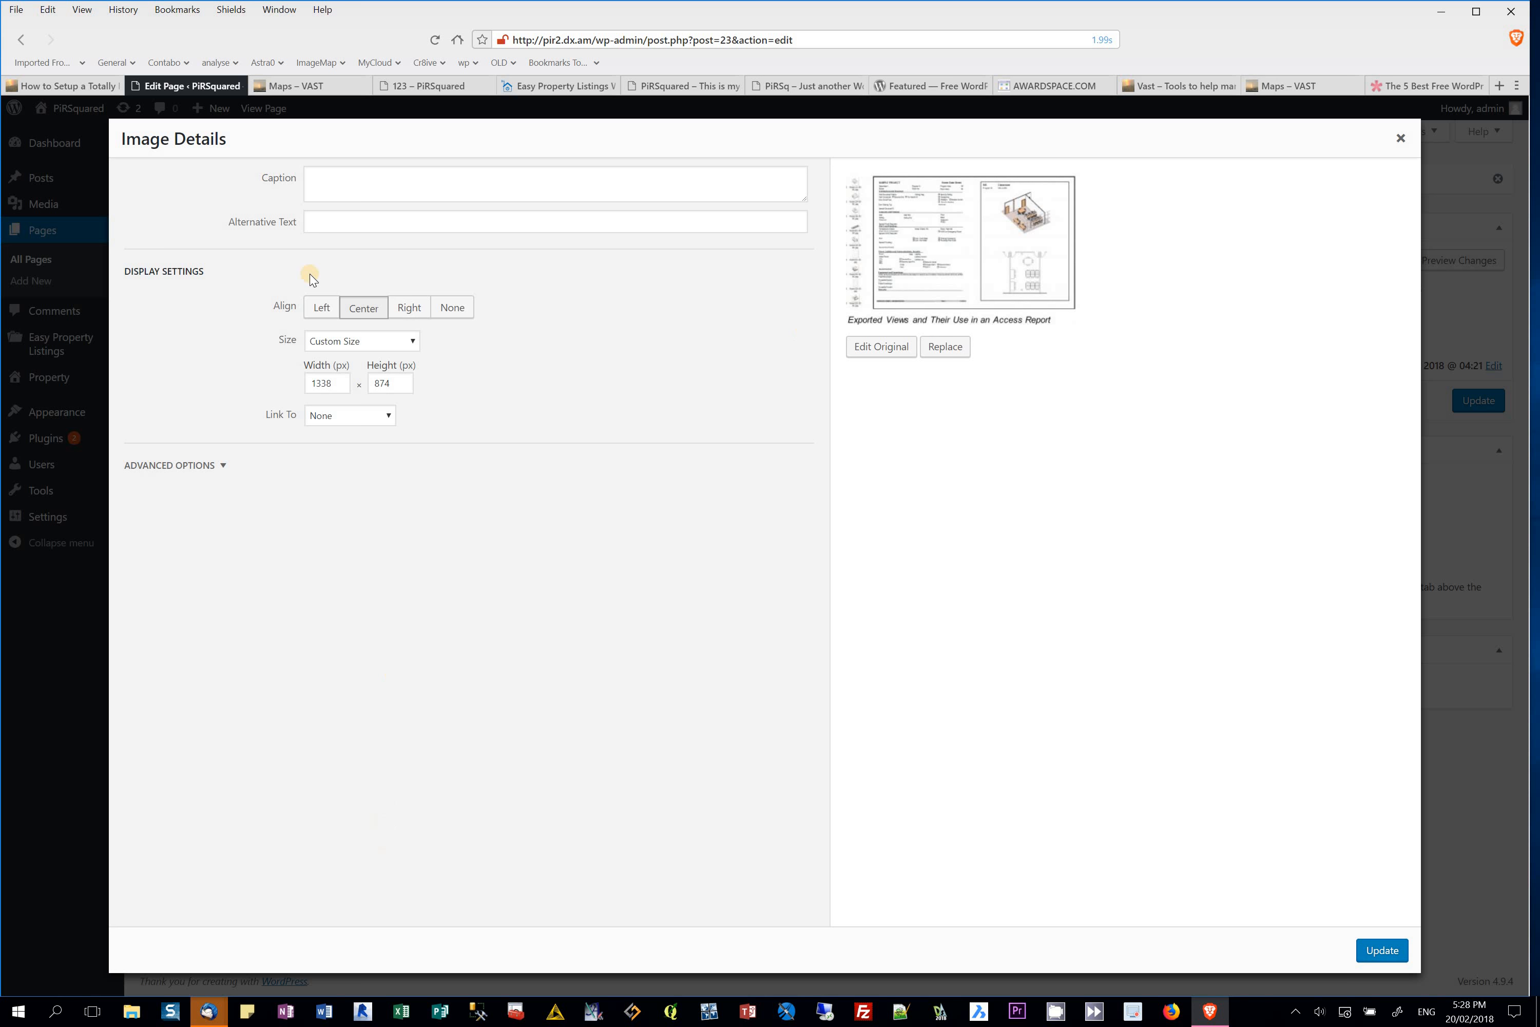
{"action": "left_click", "coordinate": [369, 183]}
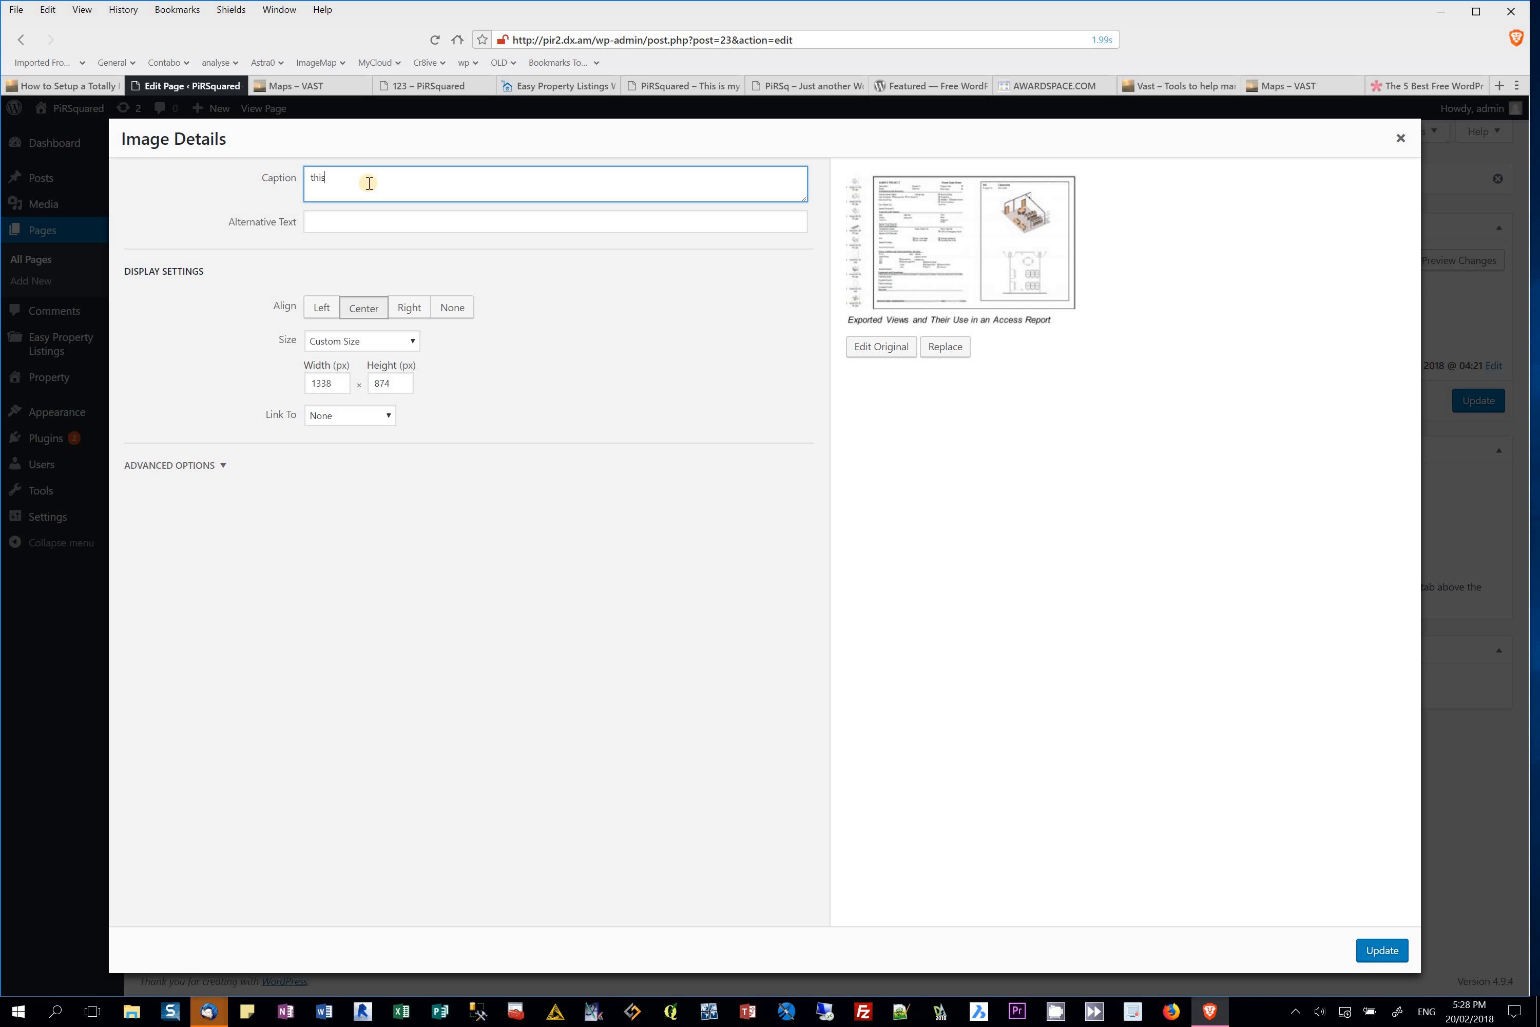
{"action": "type", "text": "this is an image"}
{"action": "left_click", "coordinate": [1379, 953]}
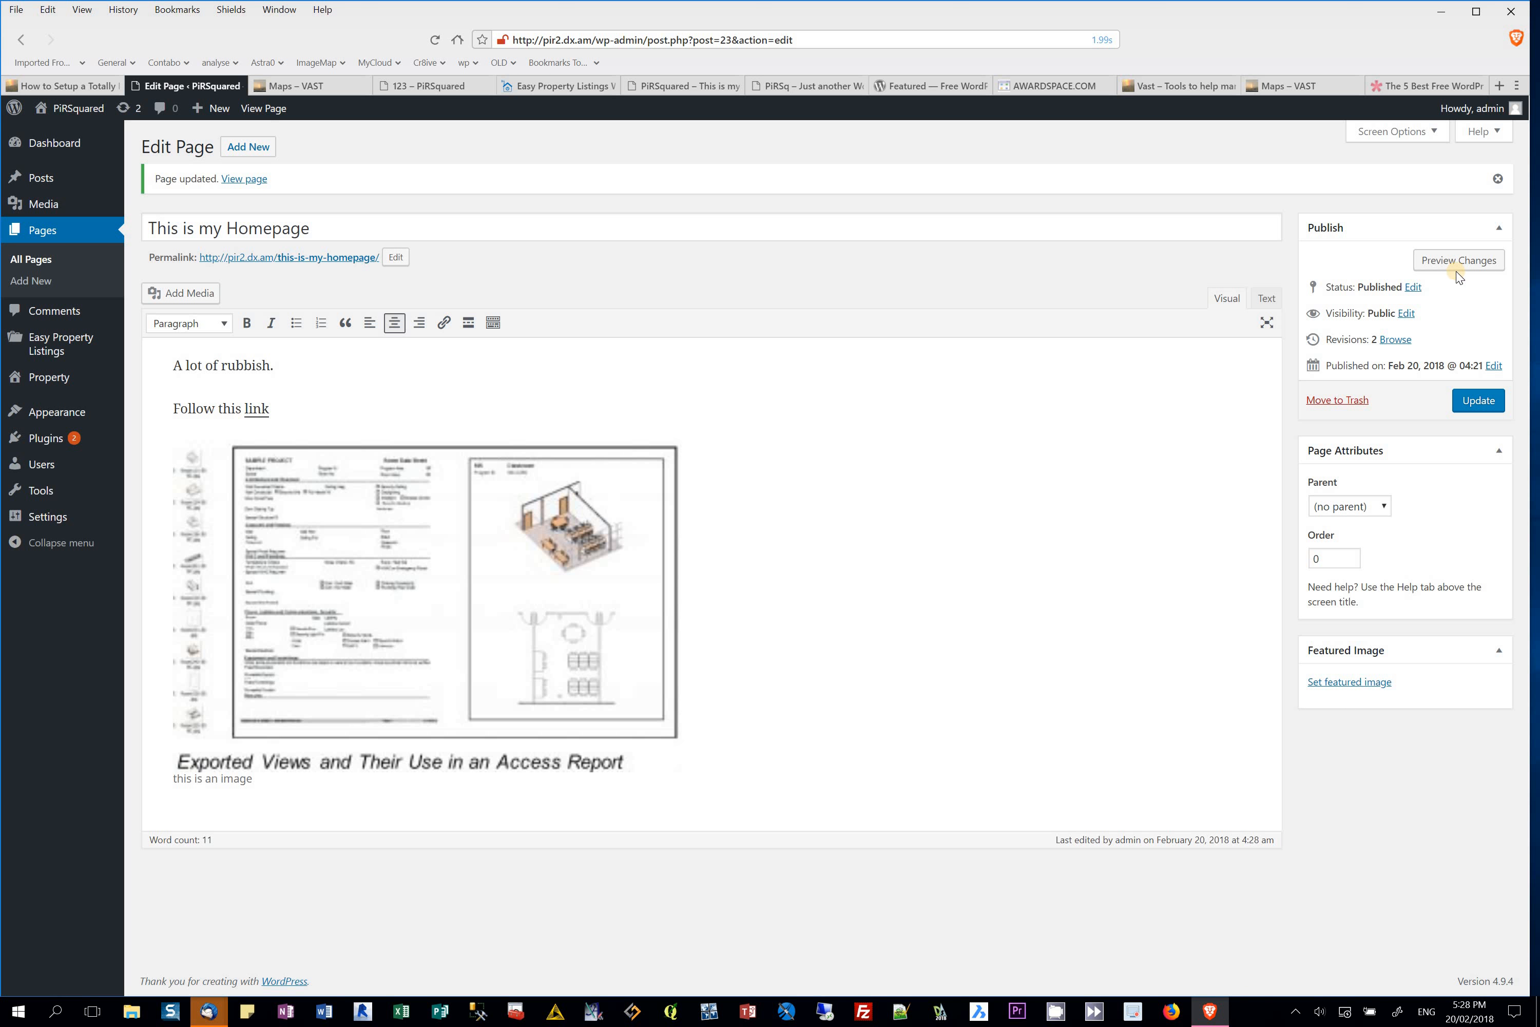
{"action": "left_click", "coordinate": [1479, 400]}
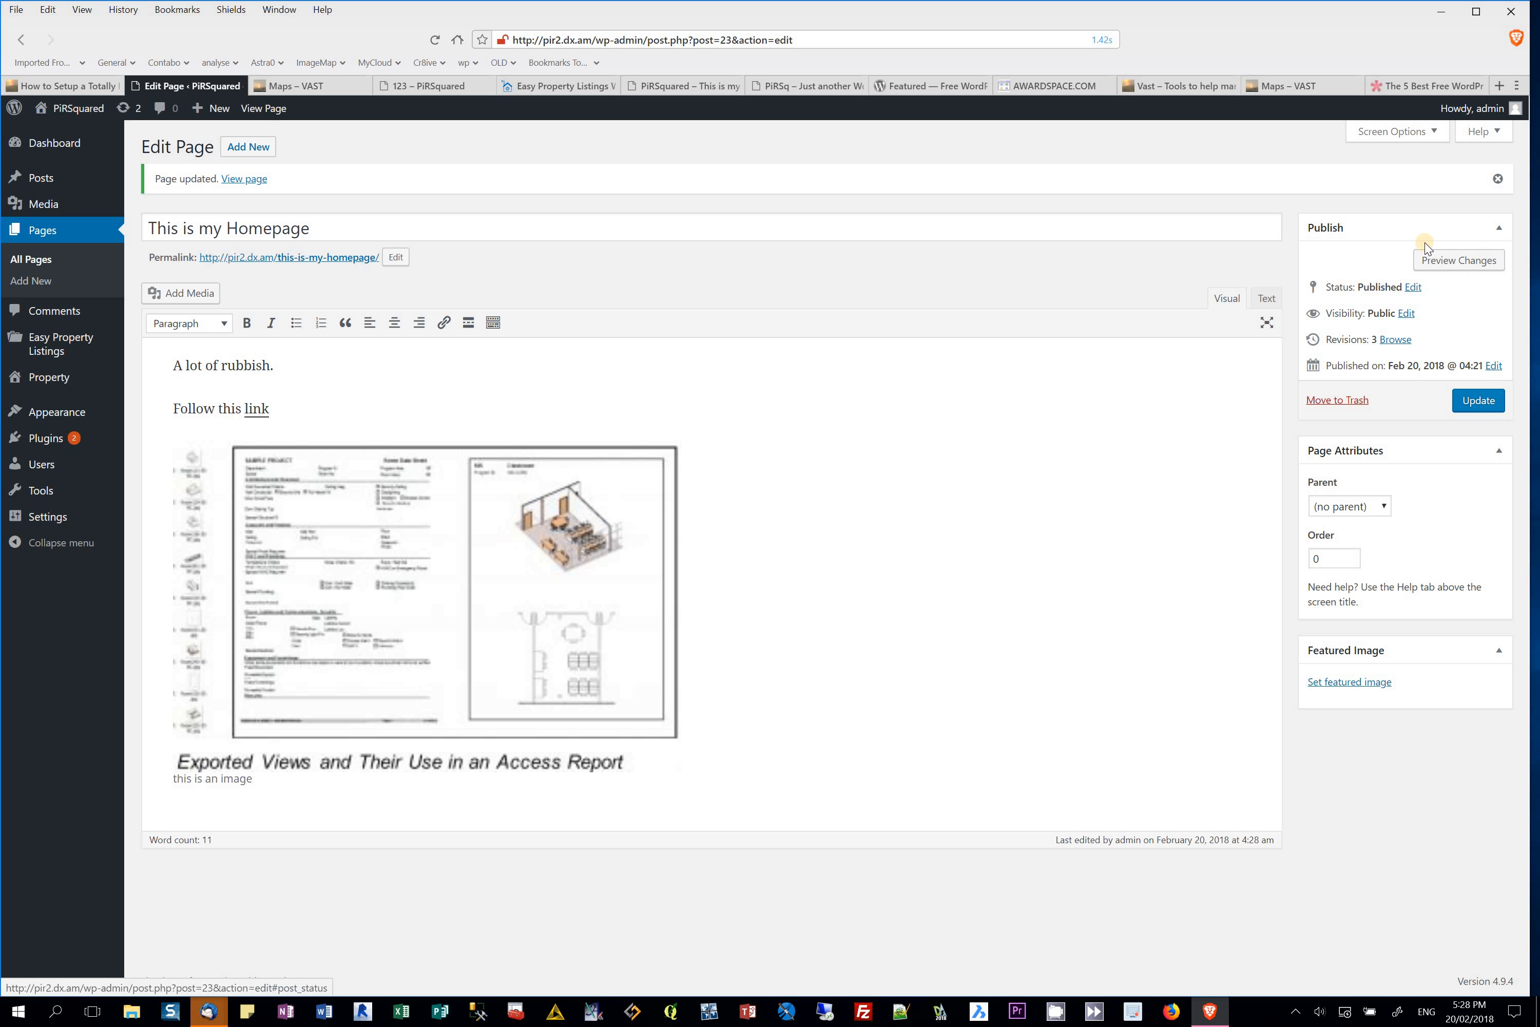
Step: Preview the updated homepage, then return to the AwardSpace File Manager
{"action": "left_click", "coordinate": [1470, 260]}
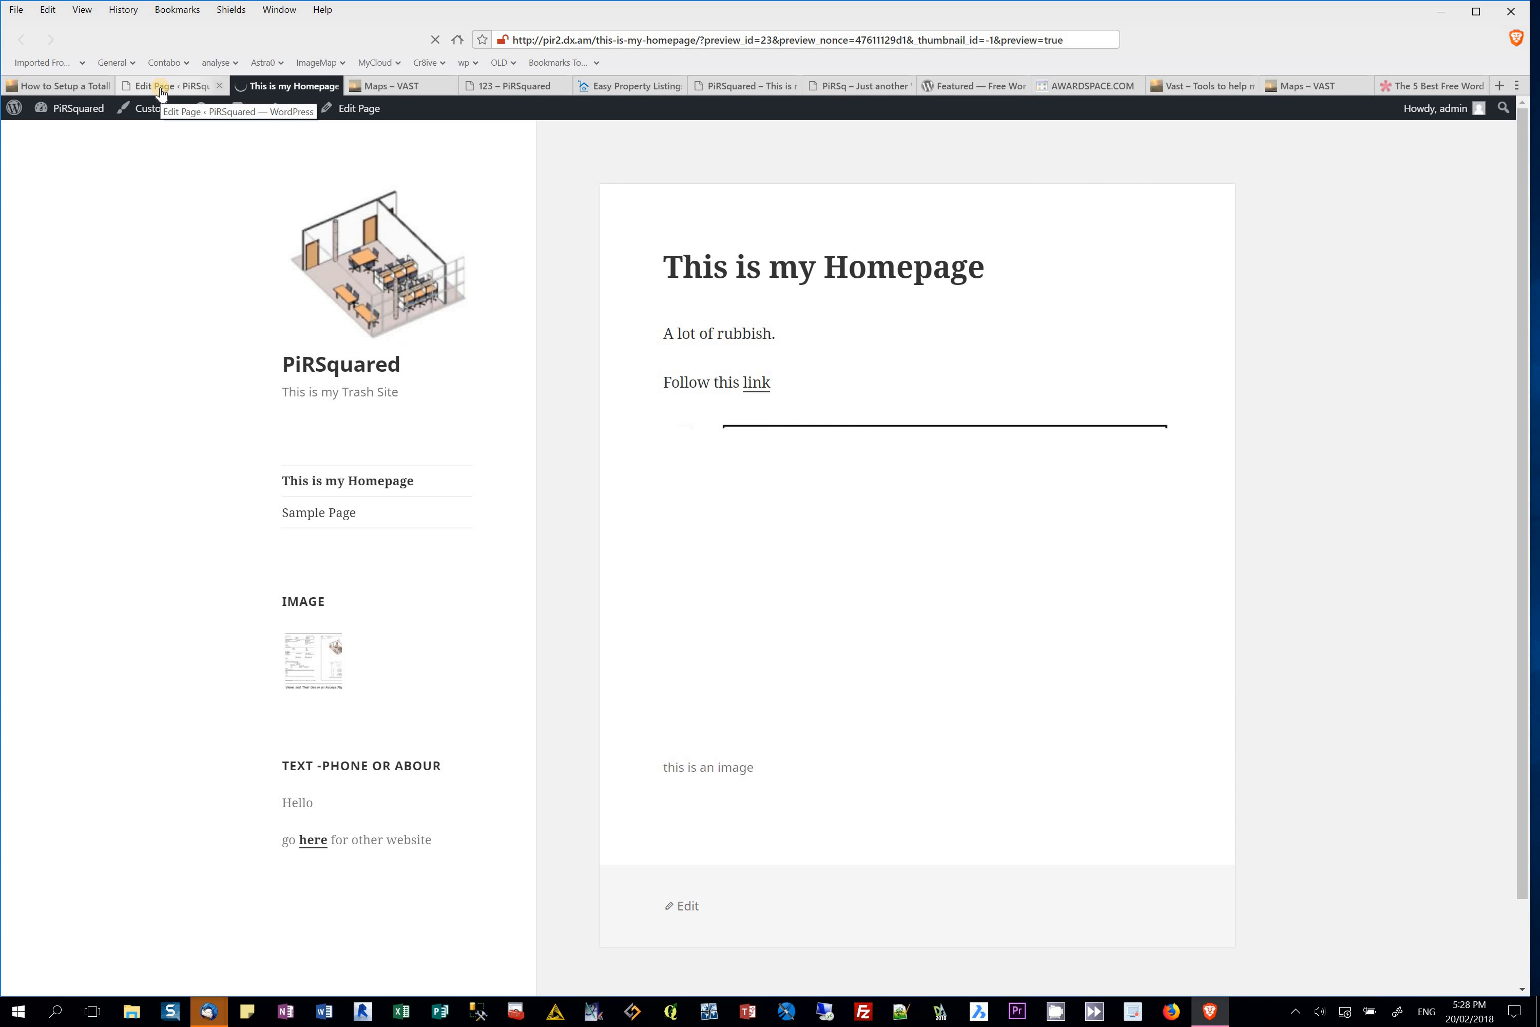
{"action": "left_click", "coordinate": [161, 86]}
{"action": "left_click", "coordinate": [265, 85]}
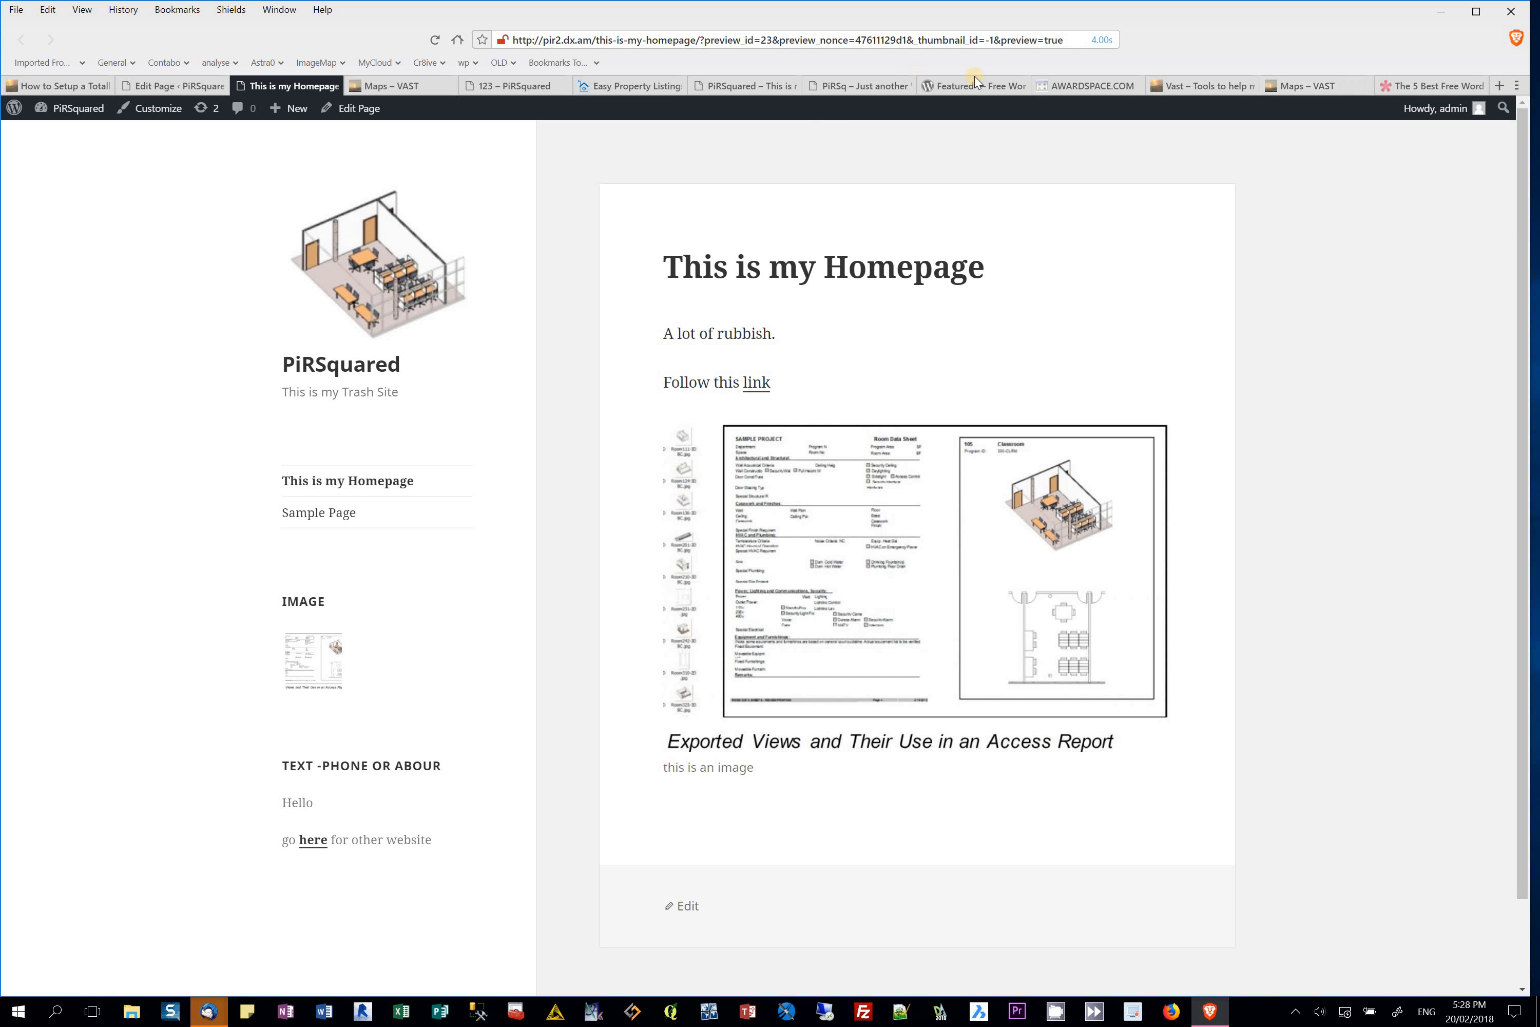
{"action": "left_click", "coordinate": [1068, 87]}
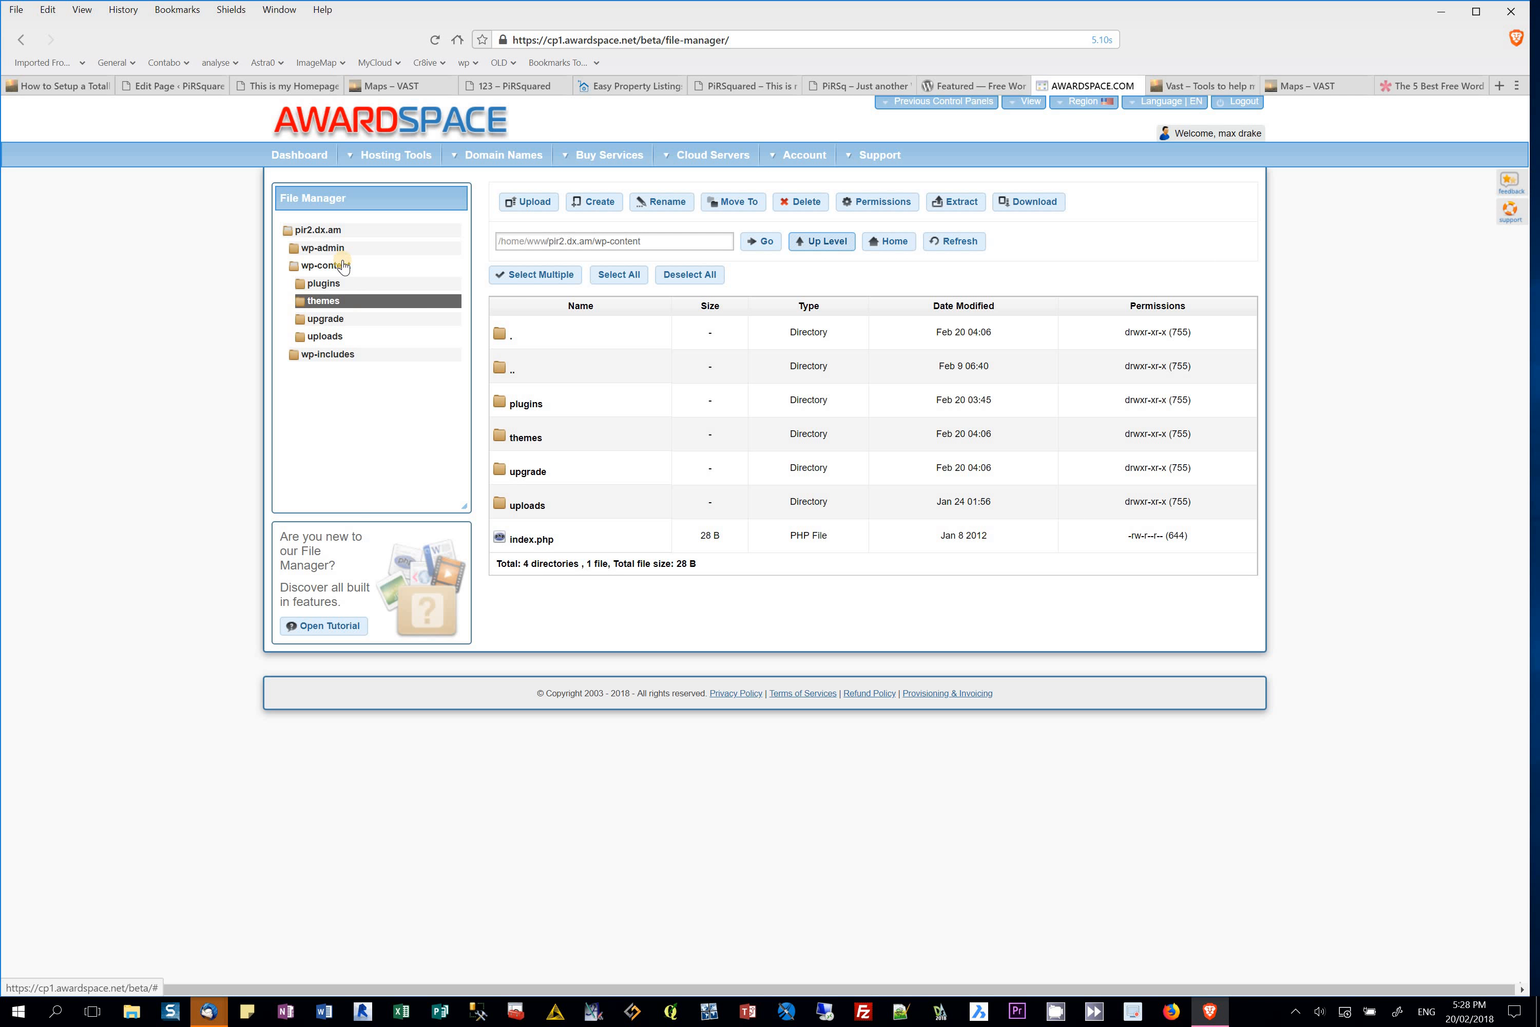
Step: From the site root, browse into wp-content and then its plugins folder
{"action": "left_click", "coordinate": [321, 231]}
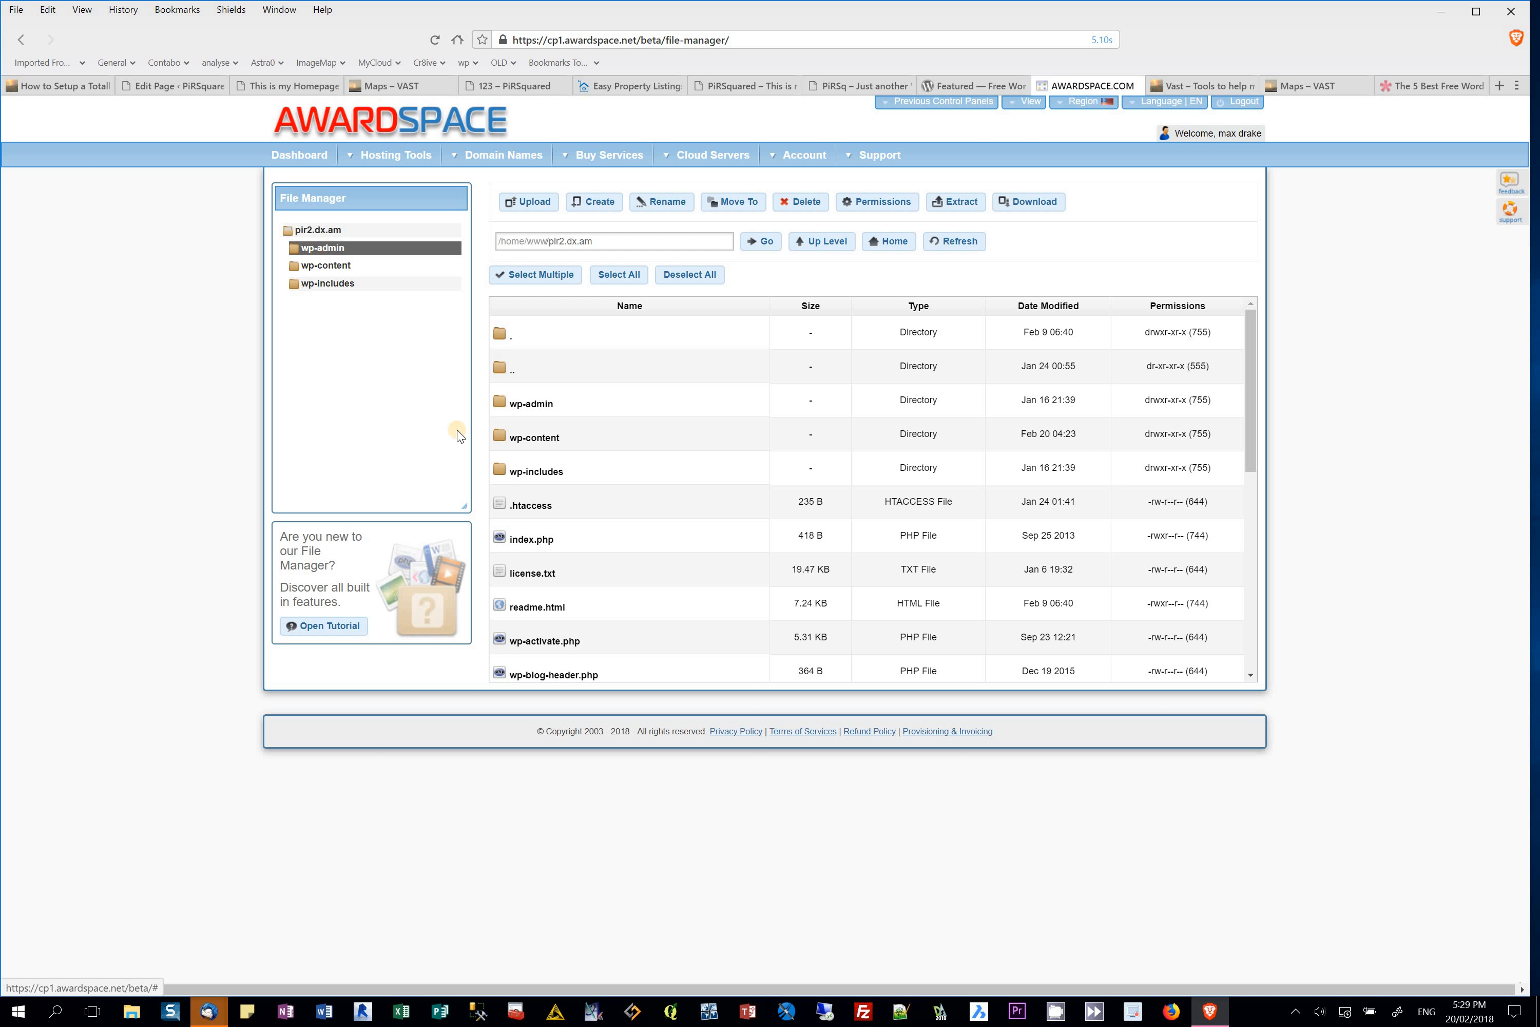
{"action": "left_click", "coordinate": [516, 437]}
{"action": "left_click", "coordinate": [517, 438]}
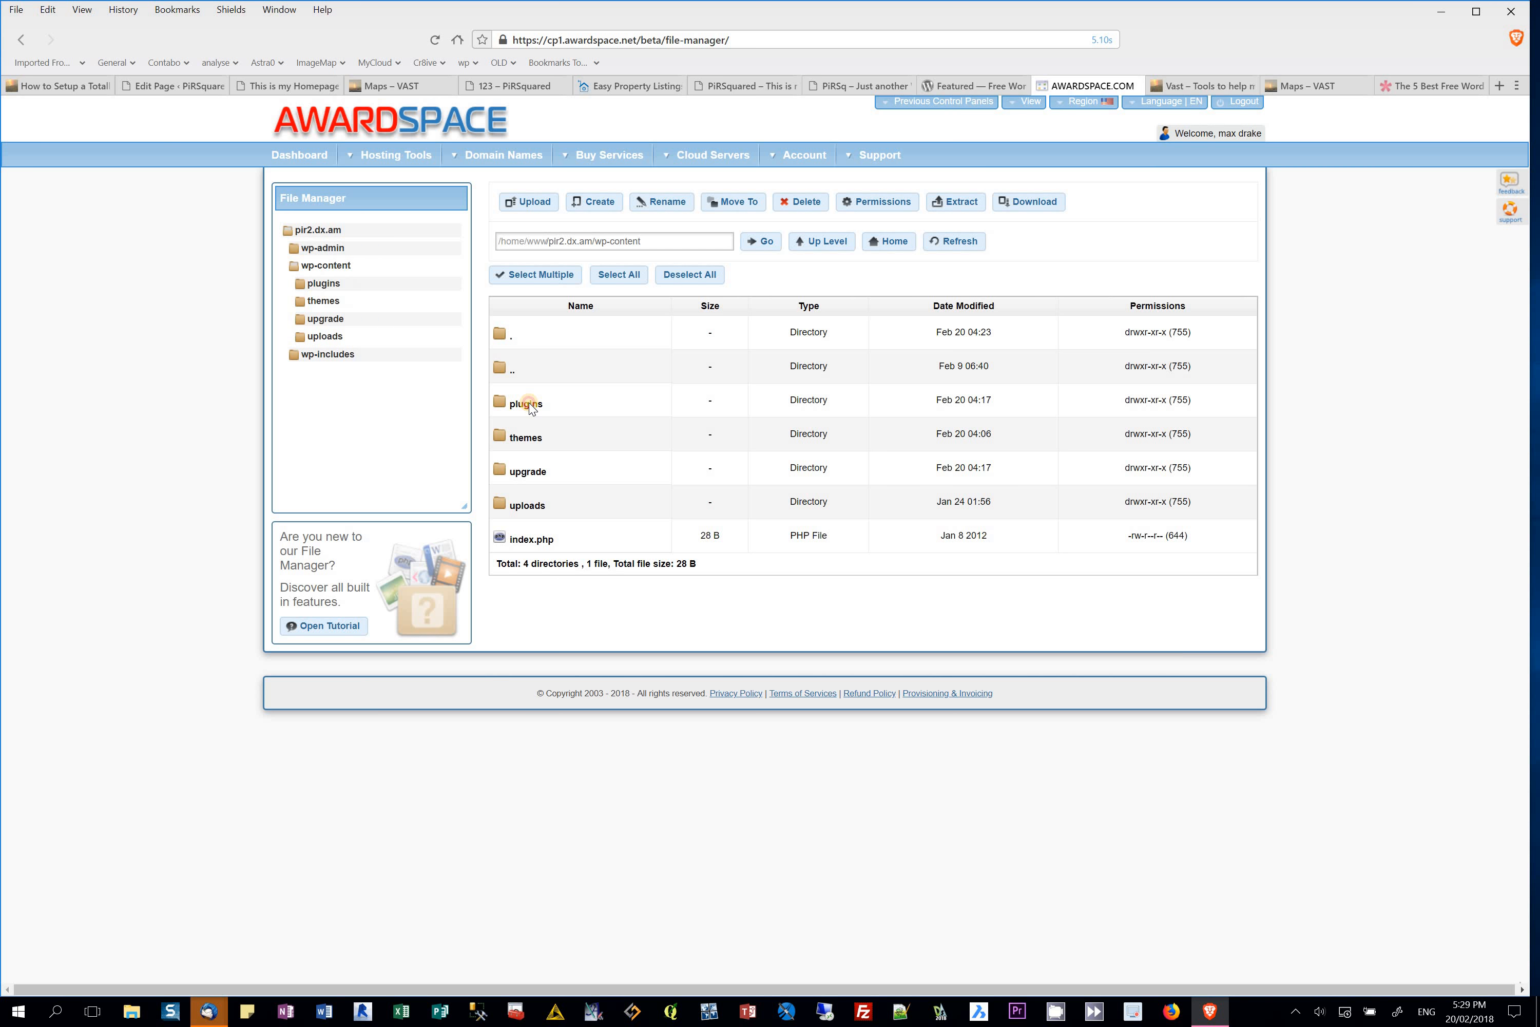
{"action": "left_click", "coordinate": [525, 415]}
{"action": "left_click", "coordinate": [524, 415]}
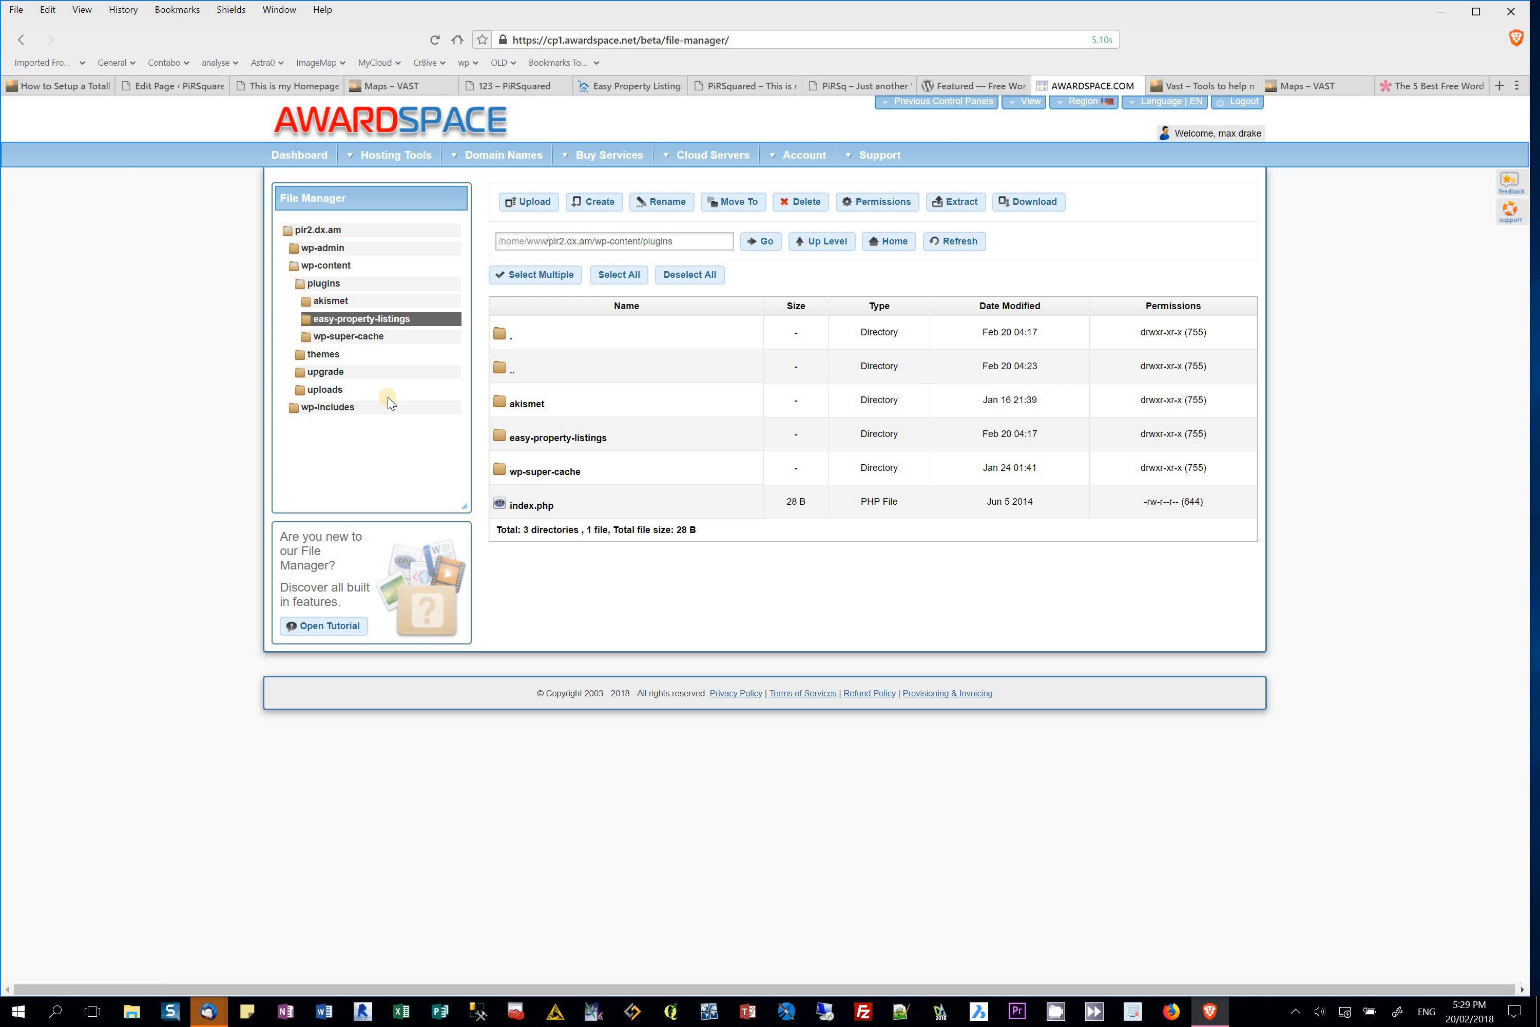
Step: Browse to uploads/2018/02 and scroll through its cropped JPG images
{"action": "left_click", "coordinate": [307, 389]}
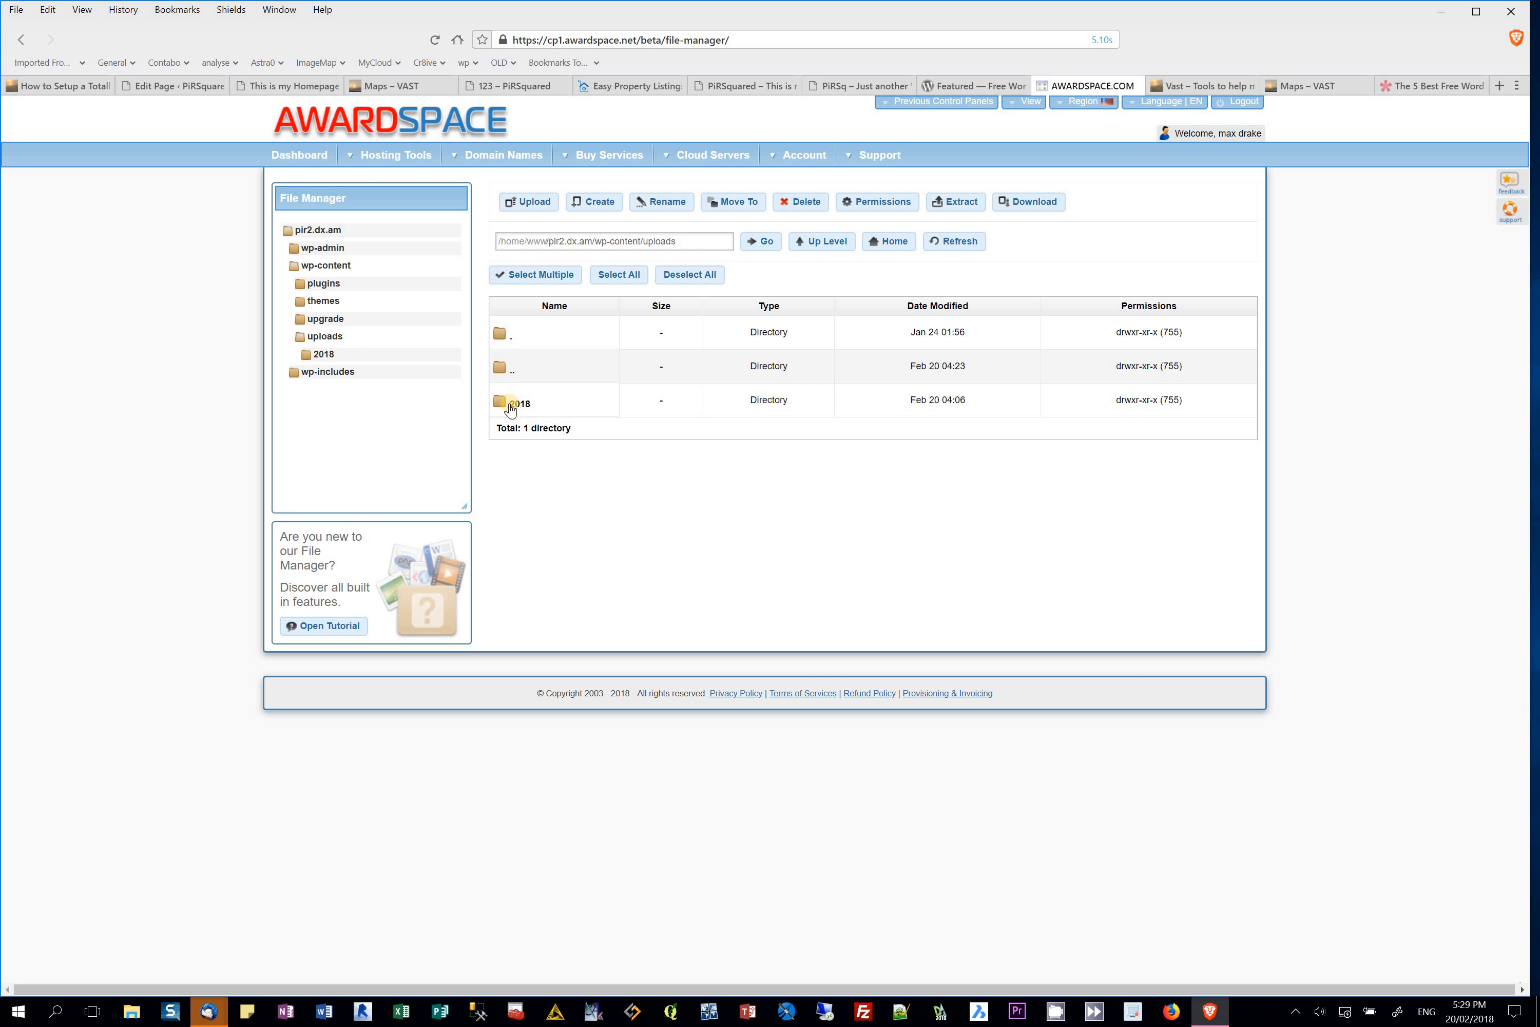
{"action": "left_click", "coordinate": [506, 403]}
{"action": "double_click", "coordinate": [507, 403]}
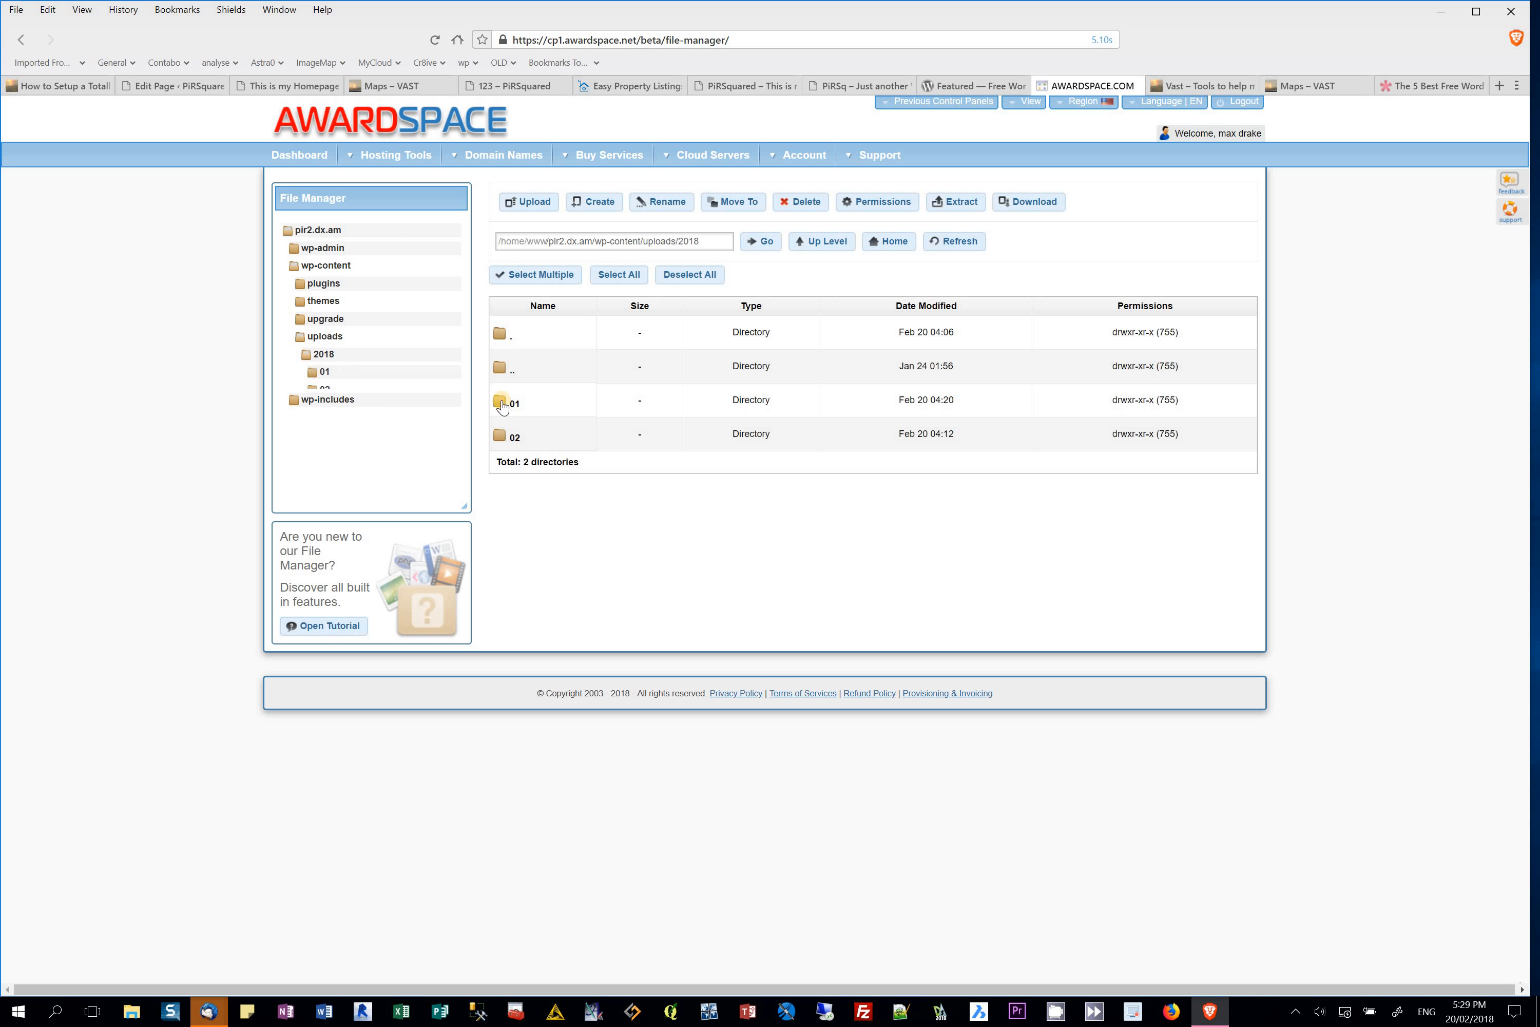
{"action": "double_click", "coordinate": [506, 438]}
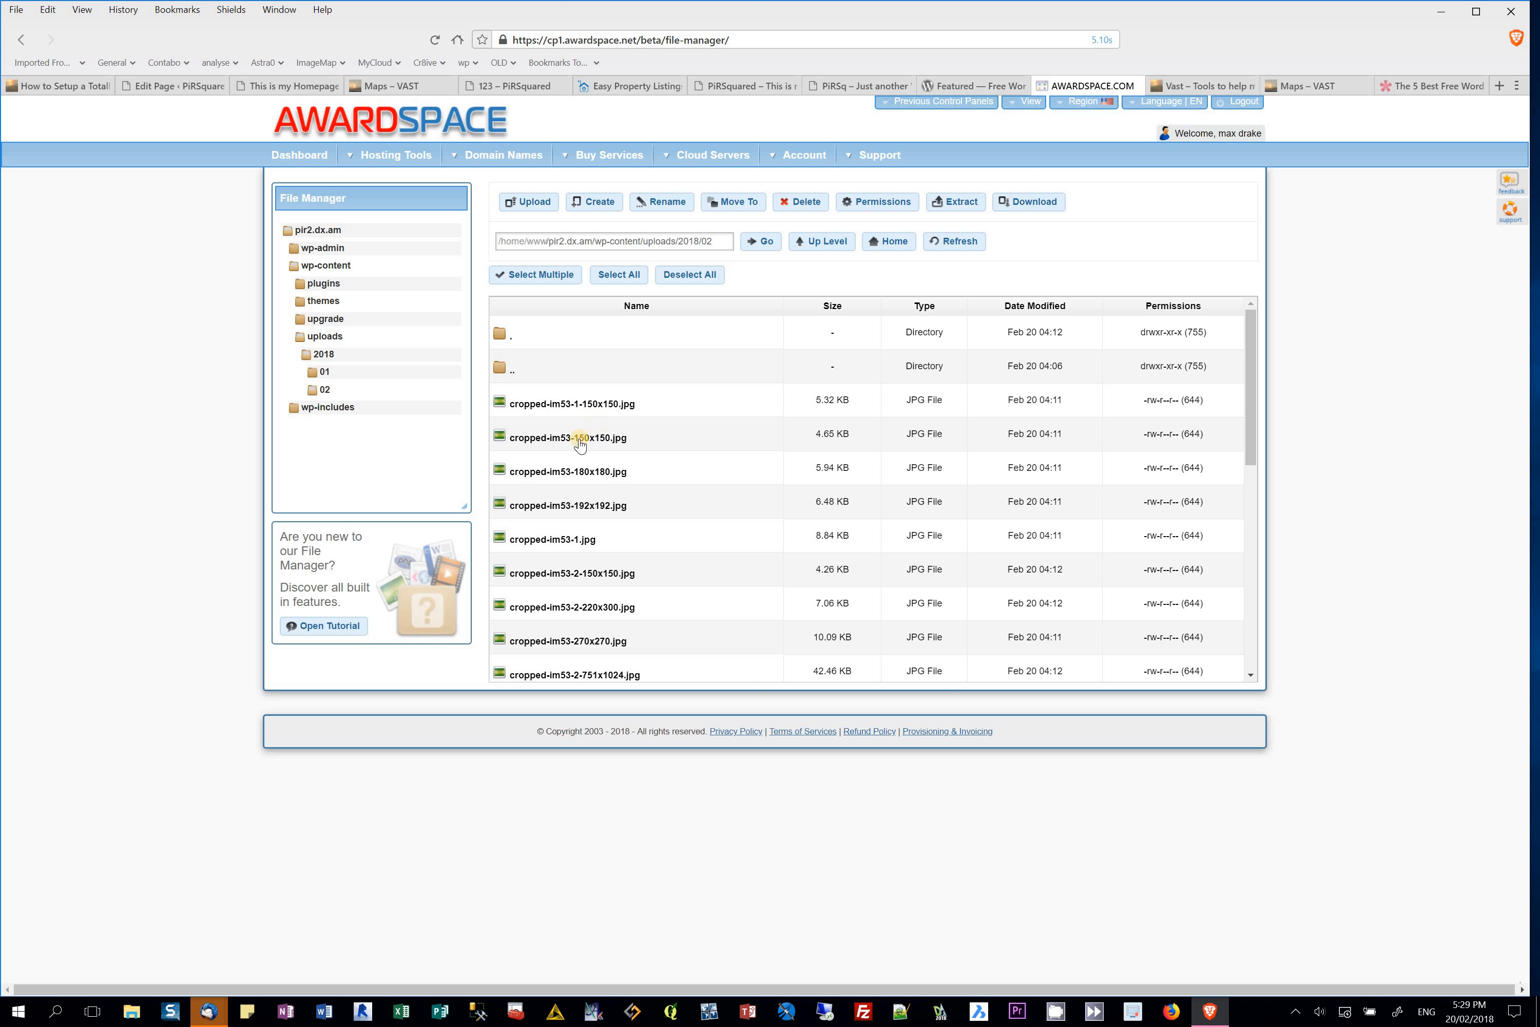
{"action": "left_click_drag", "start_coordinate": [1252, 408], "coordinate": [1242, 656]}
{"action": "scroll", "coordinate": [962, 556], "scroll_direction": "up", "scroll_amount": 3}
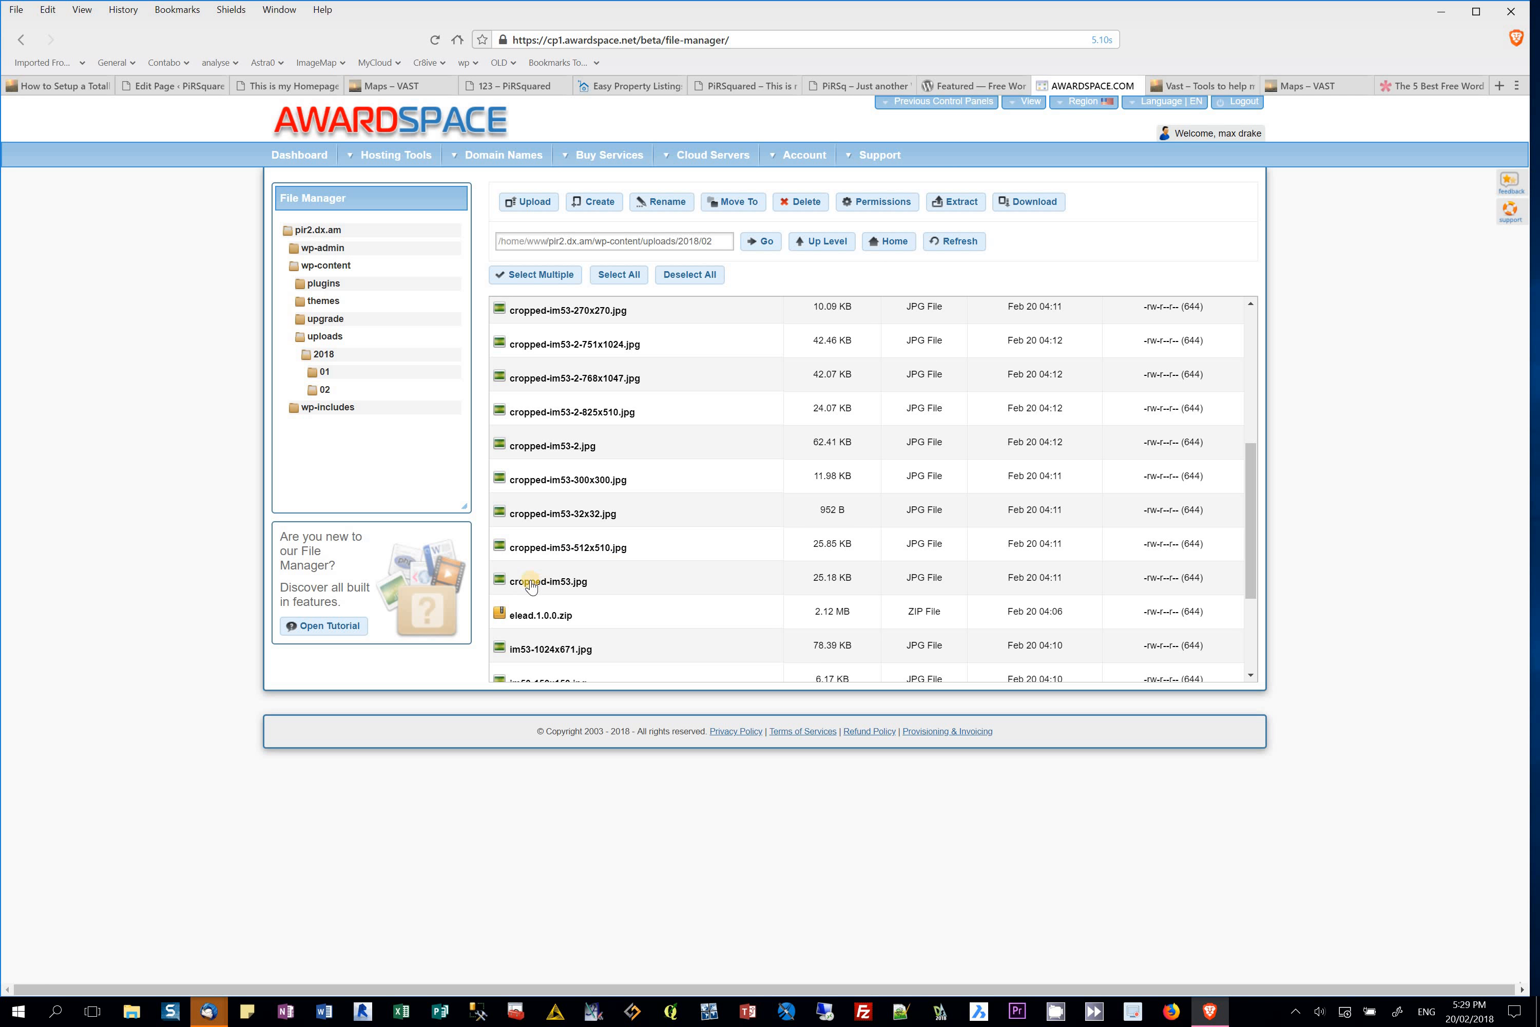
{"action": "left_click_drag", "start_coordinate": [1243, 509], "coordinate": [1314, 356]}
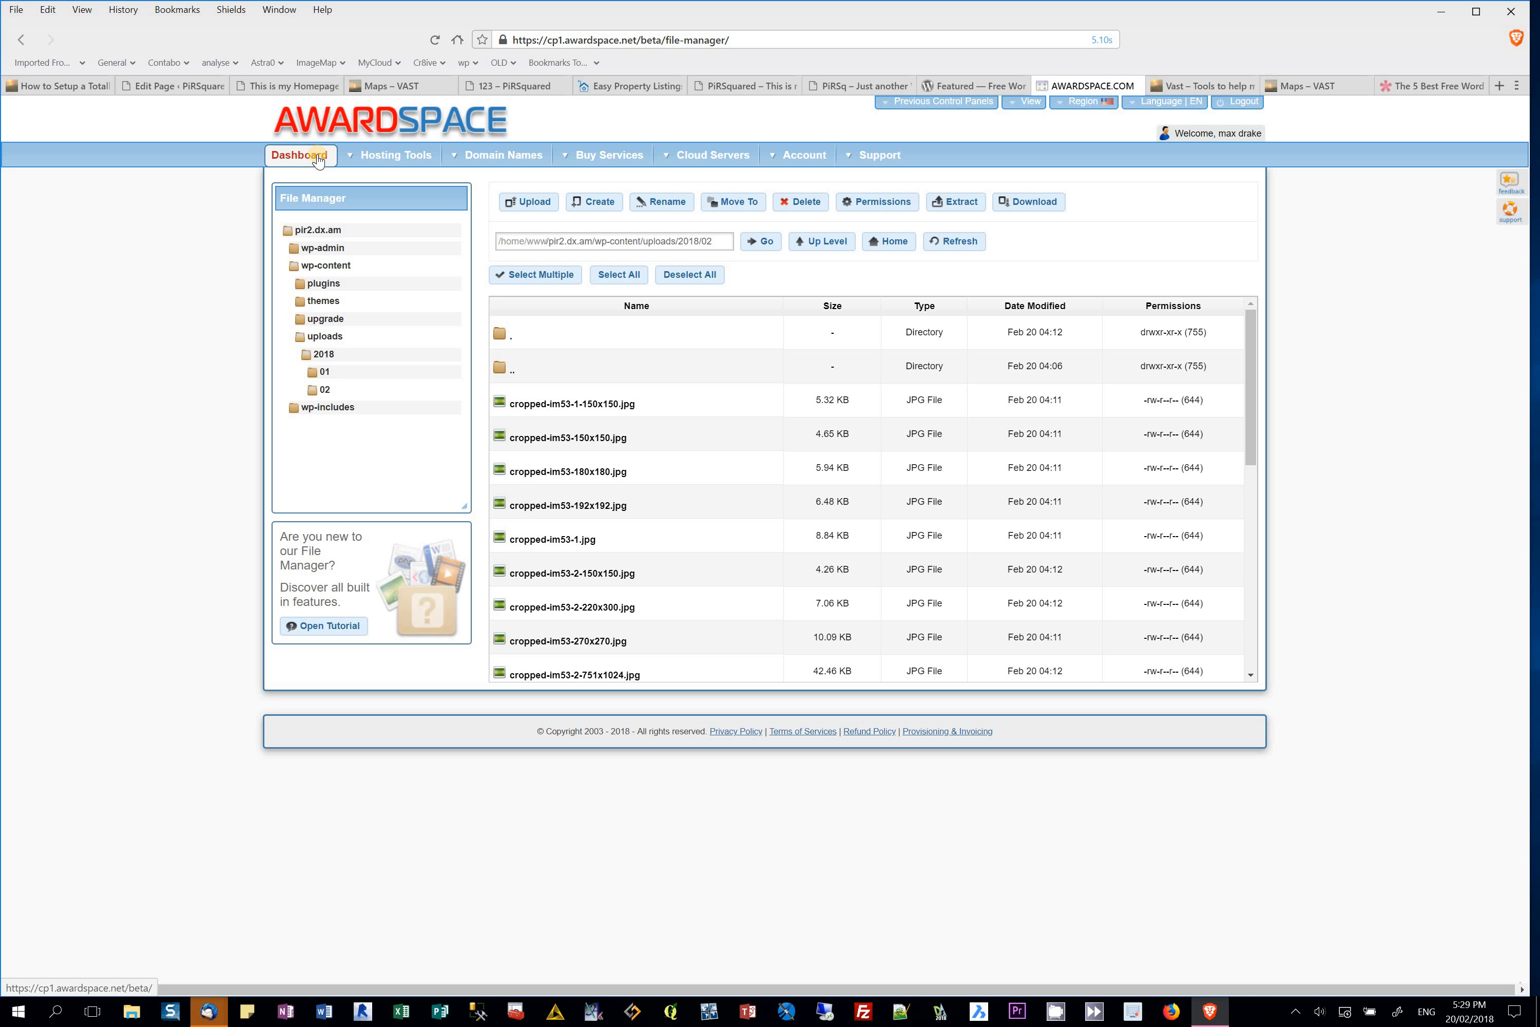
Step: Look at the MySQL database list in Database Manager, then return to File Manager at /home/www/
{"action": "left_click", "coordinate": [318, 157]}
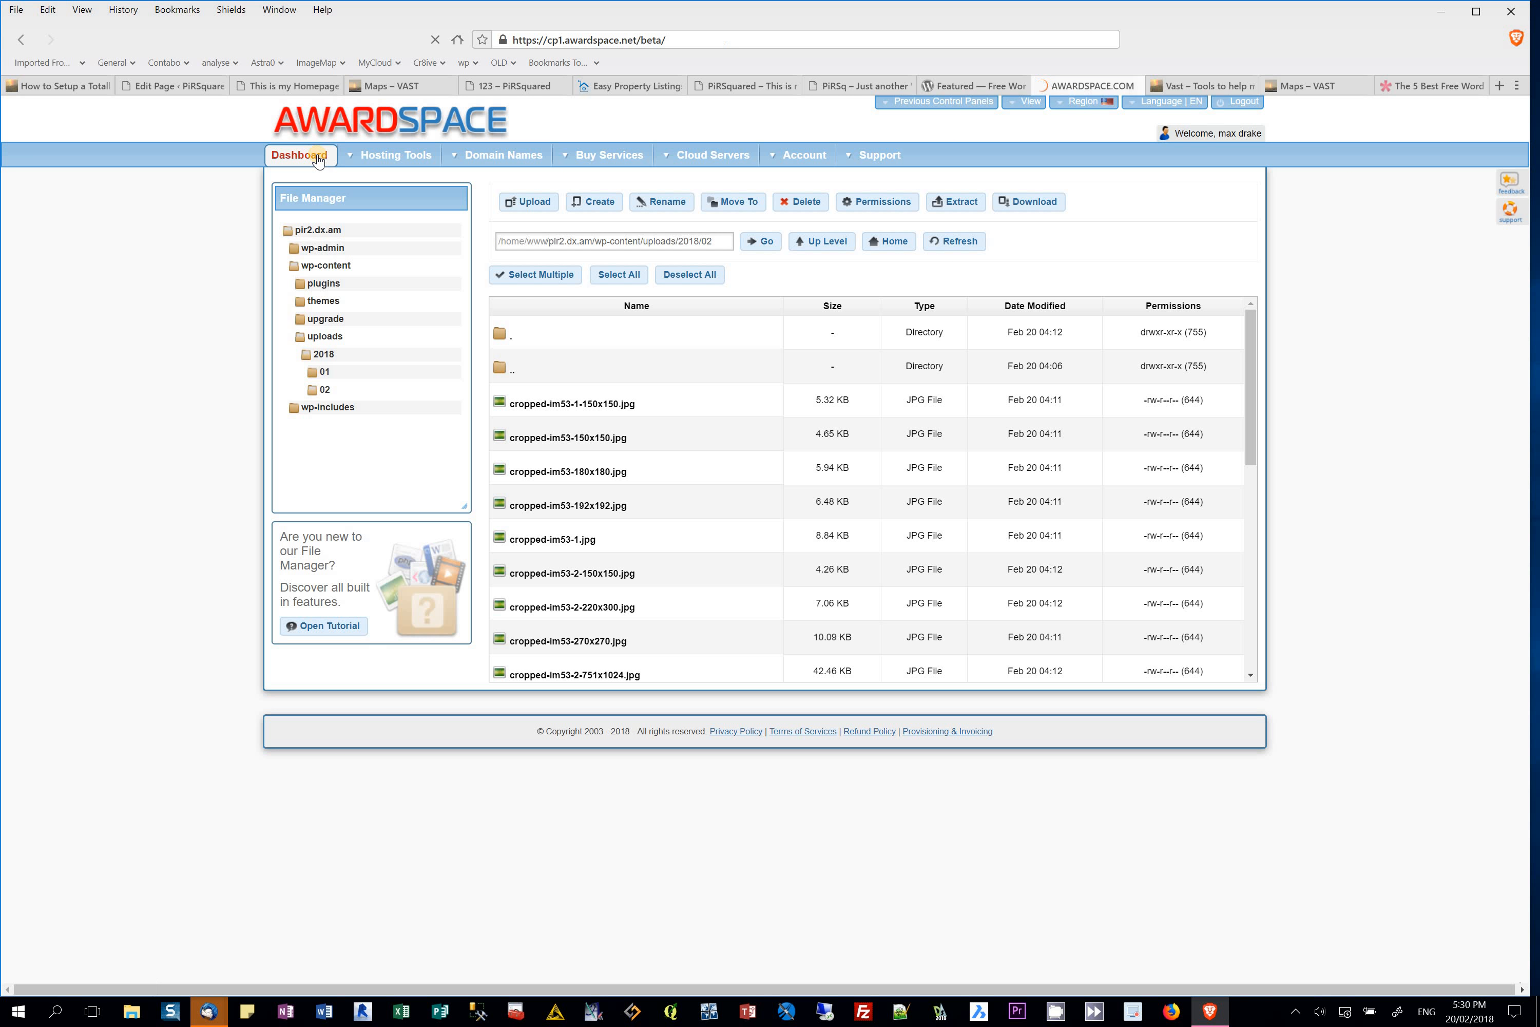
{"action": "left_click", "coordinate": [796, 616]}
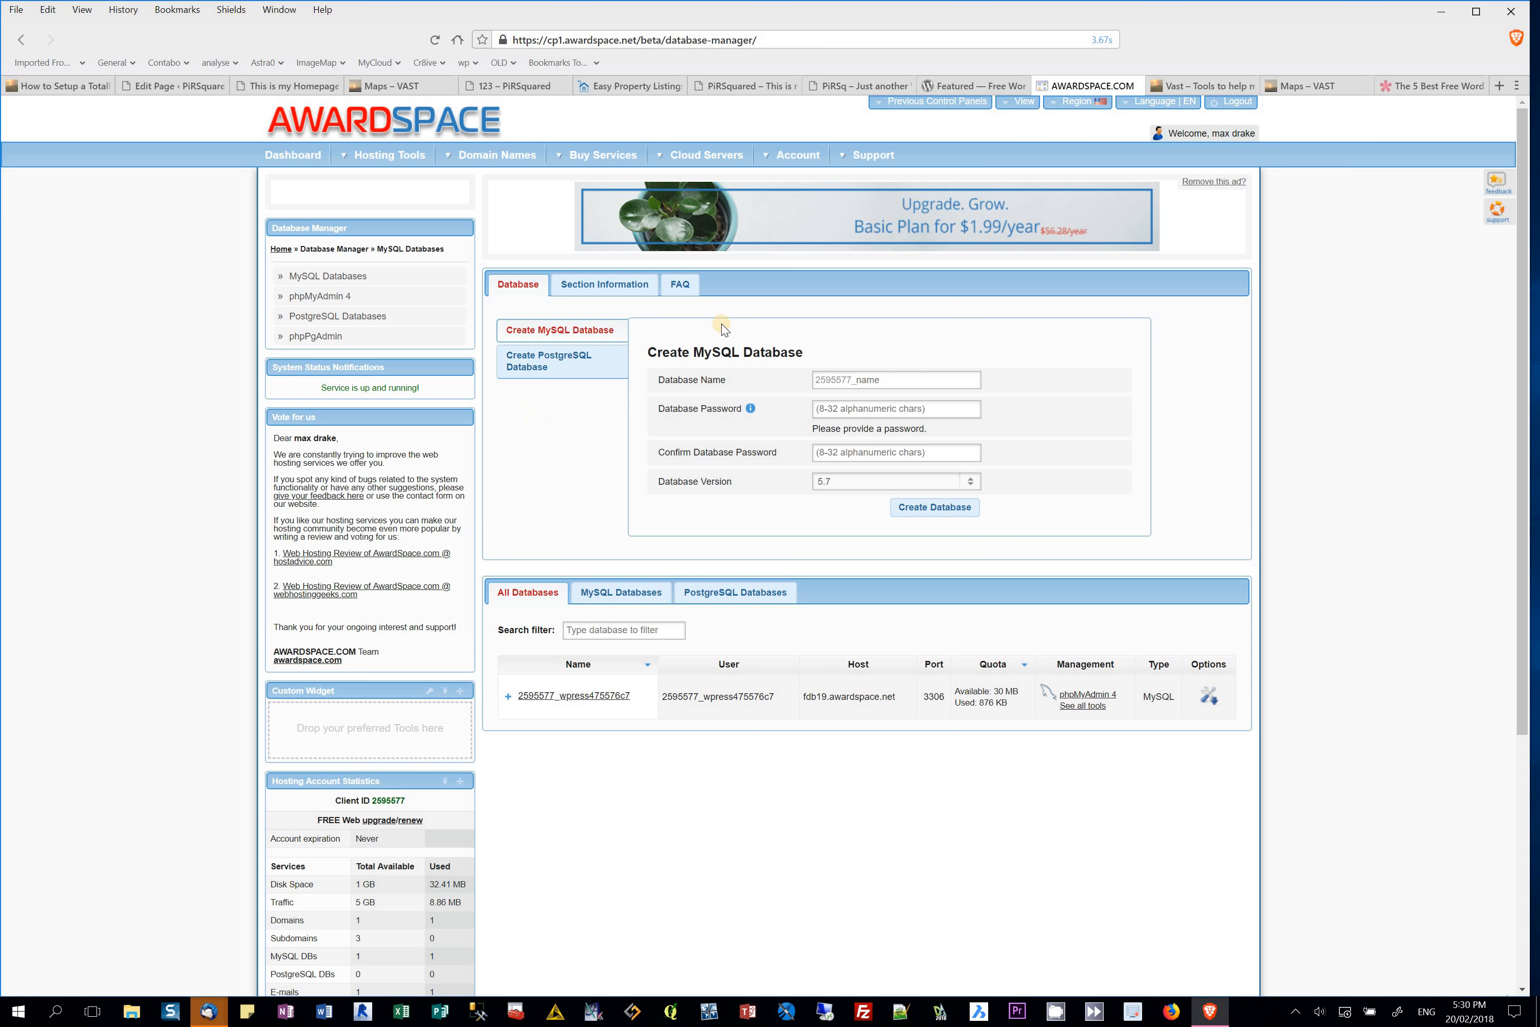
{"action": "left_click", "coordinate": [298, 157]}
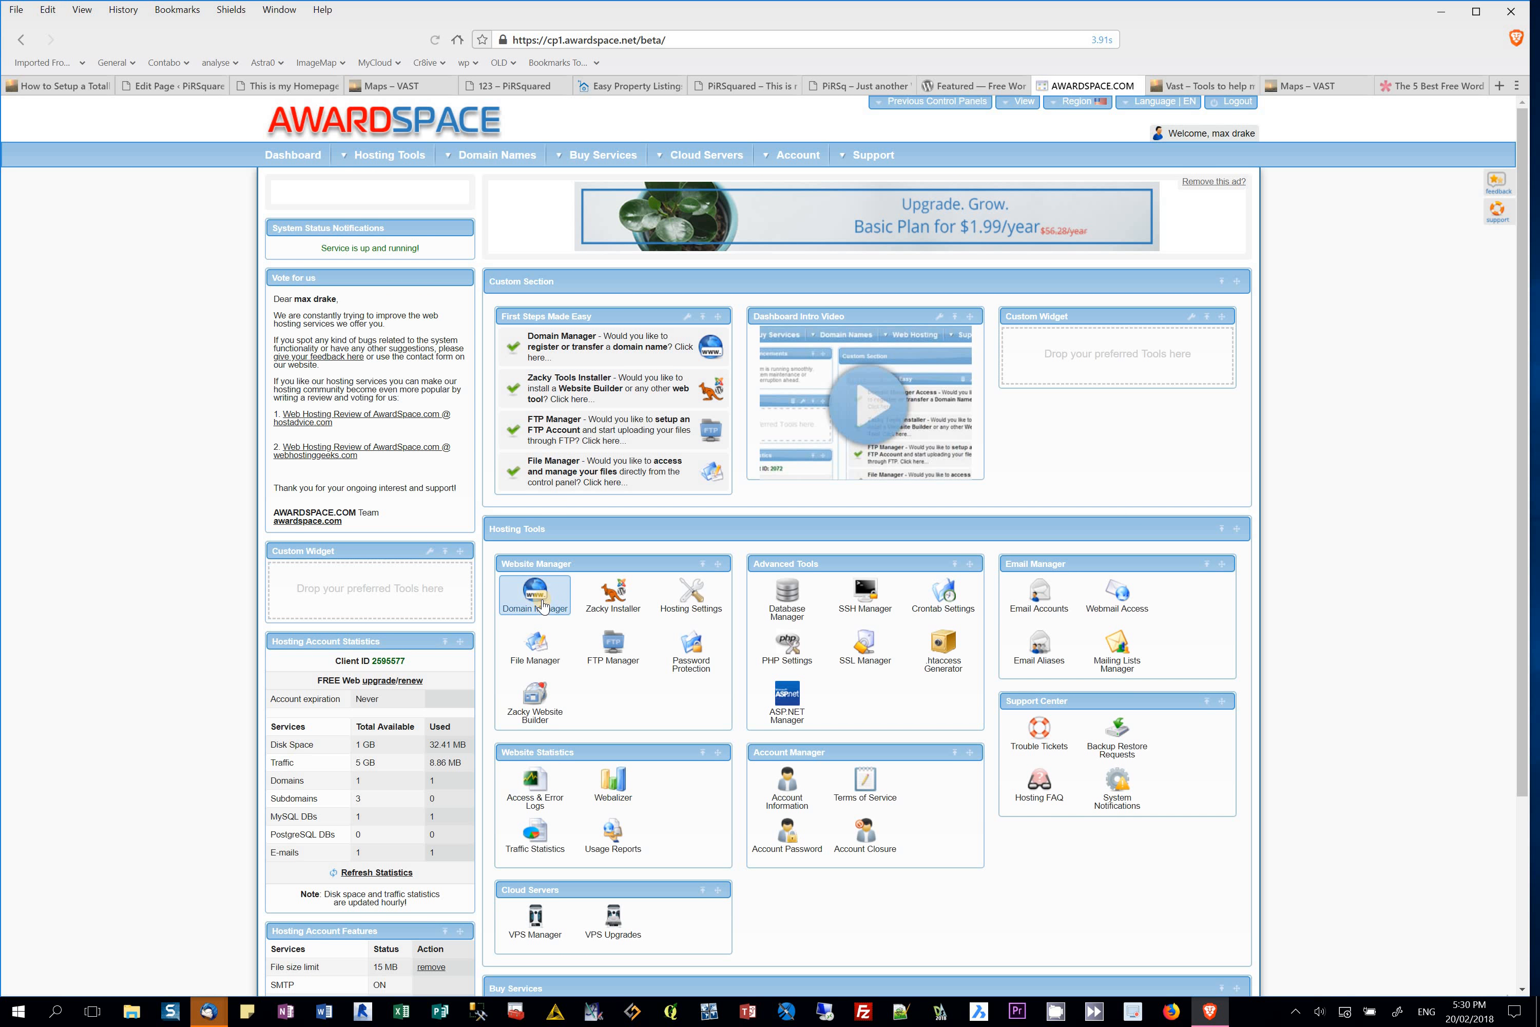
{"action": "left_click", "coordinate": [537, 653]}
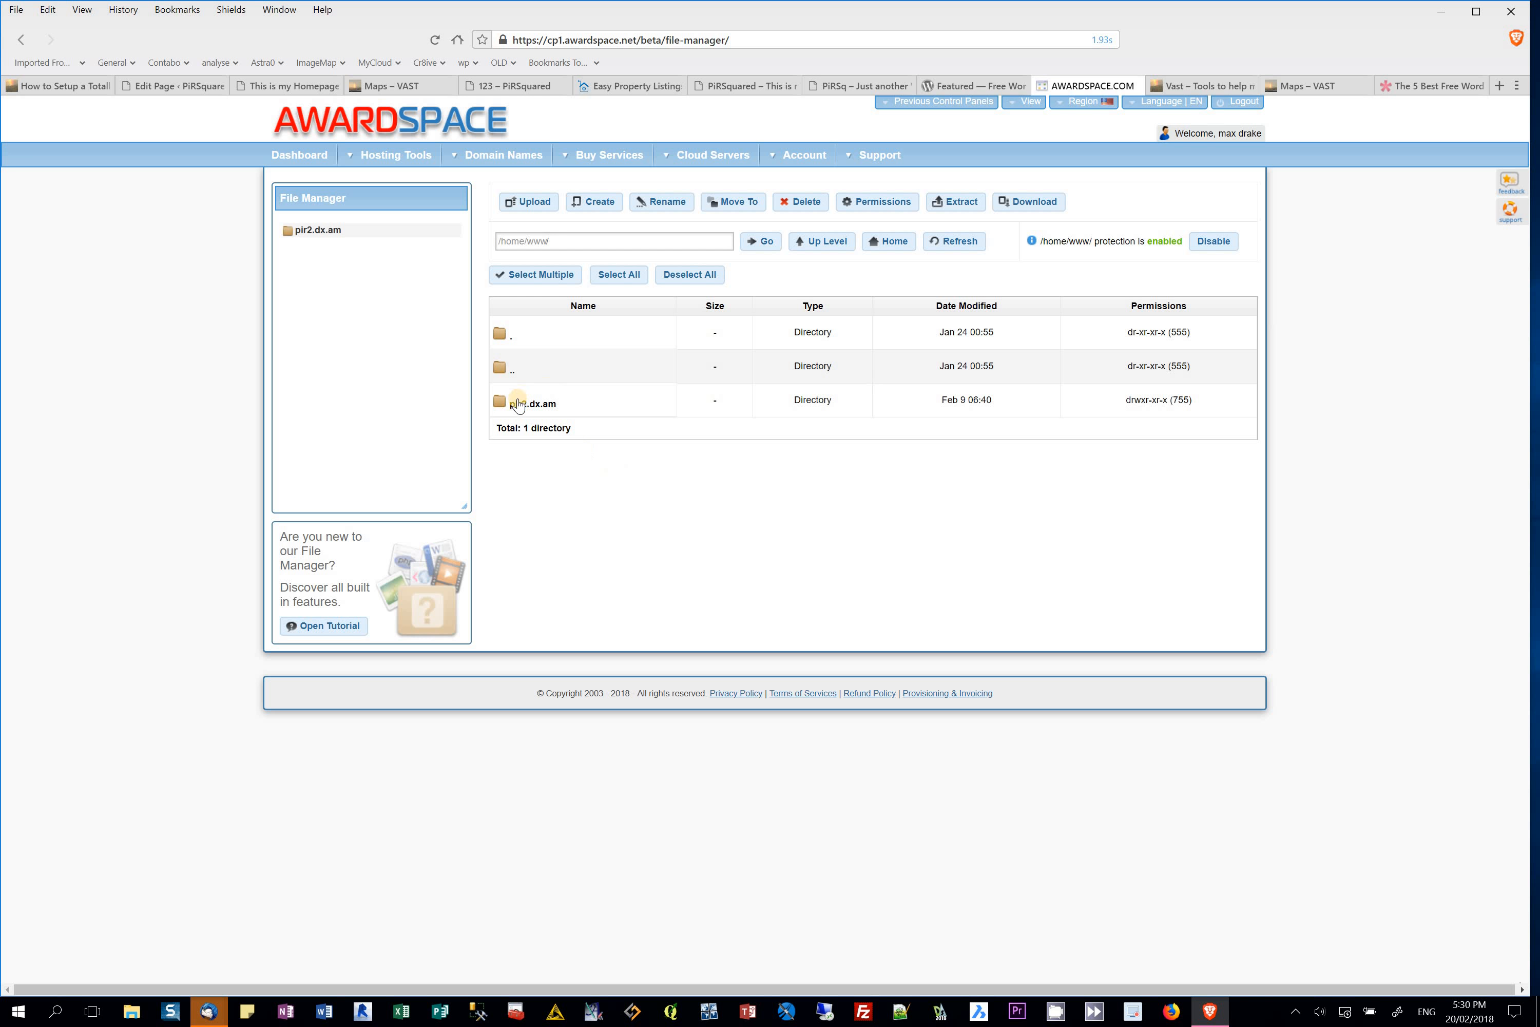
Step: Open pir2.dx.am/wp-config.php to inspect its DB_USER database setting, then go back to the listing
{"action": "double_click", "coordinate": [519, 403]}
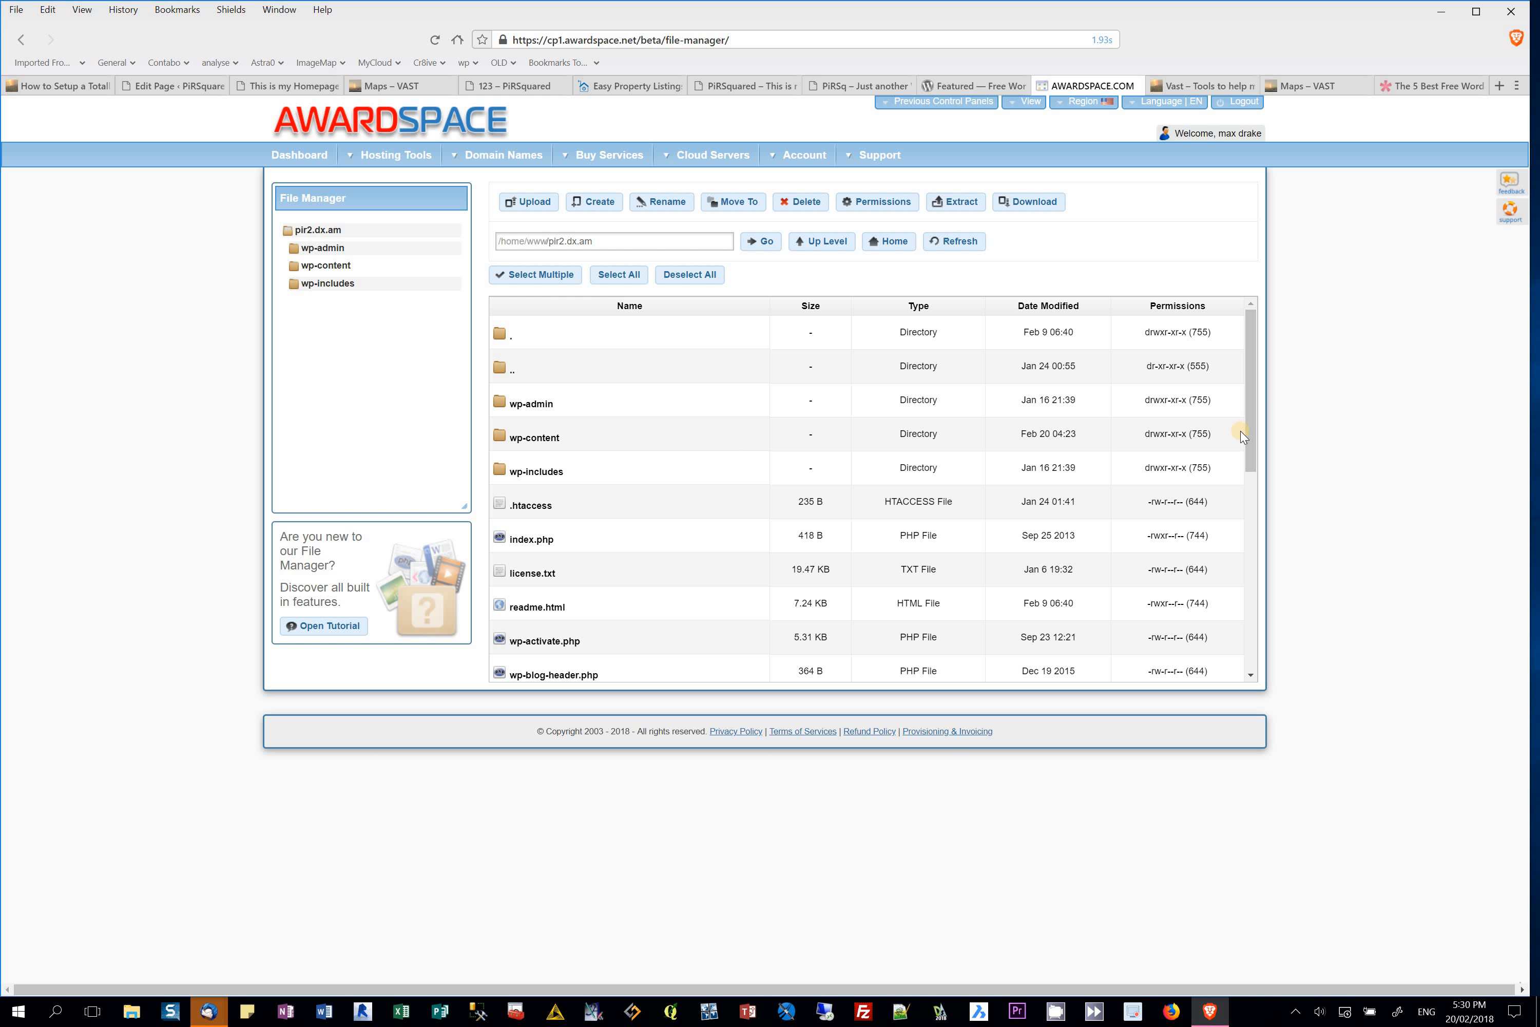
{"action": "left_click_drag", "start_coordinate": [1248, 431], "coordinate": [1234, 524]}
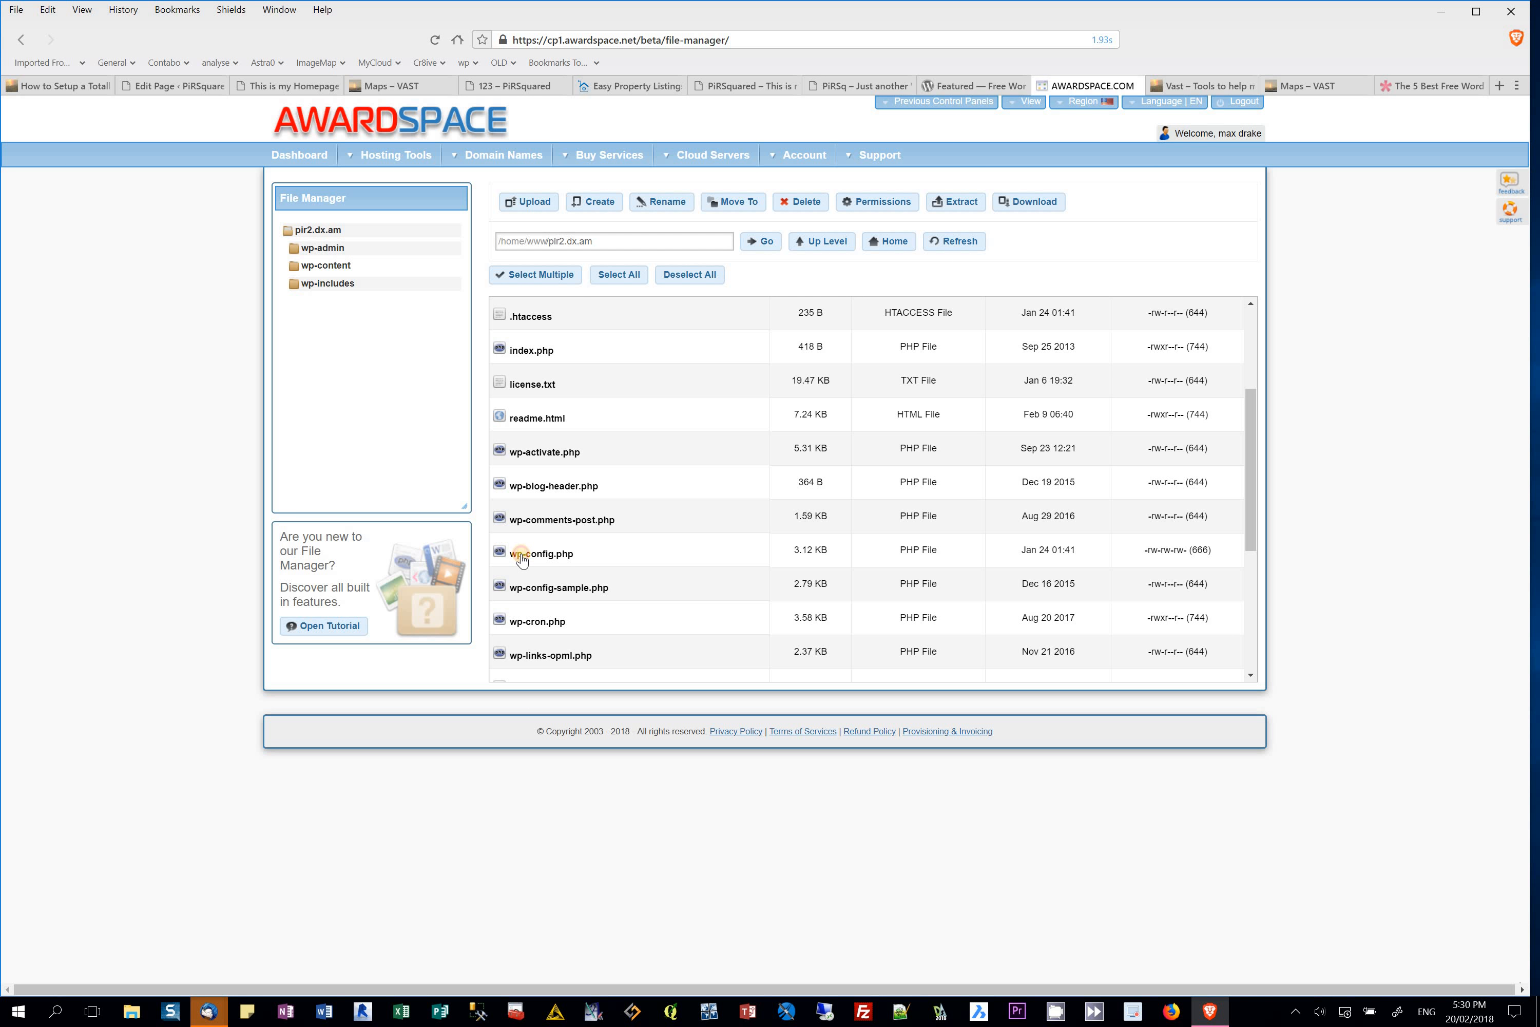
{"action": "right_click", "coordinate": [544, 564]}
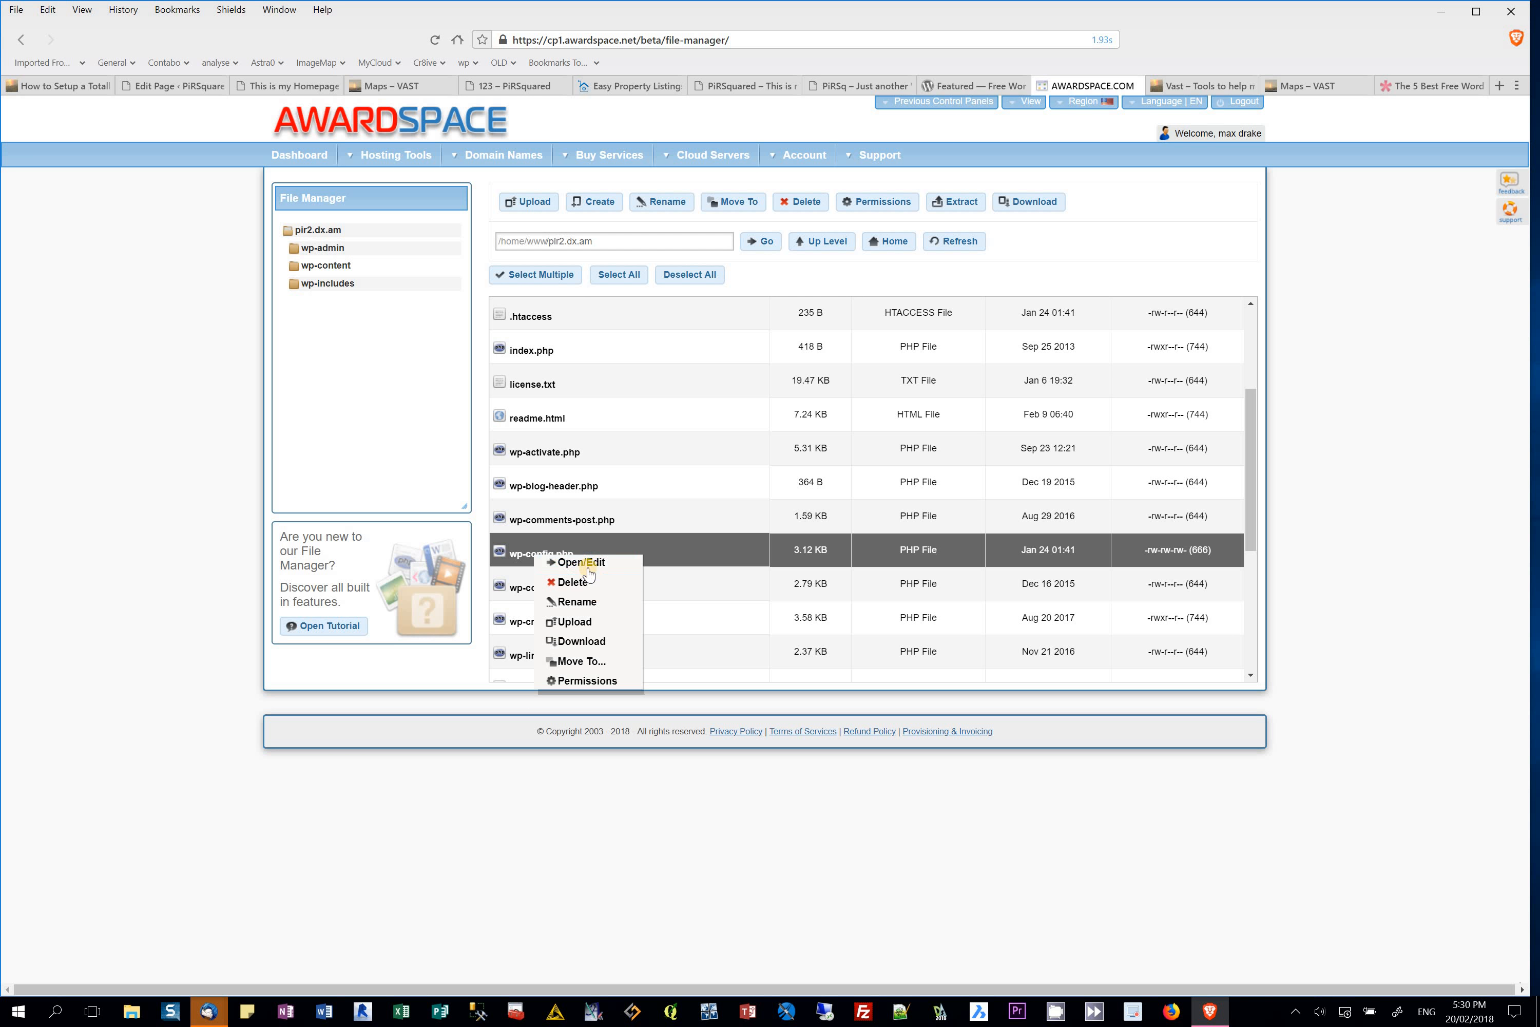
{"action": "left_click", "coordinate": [542, 562]}
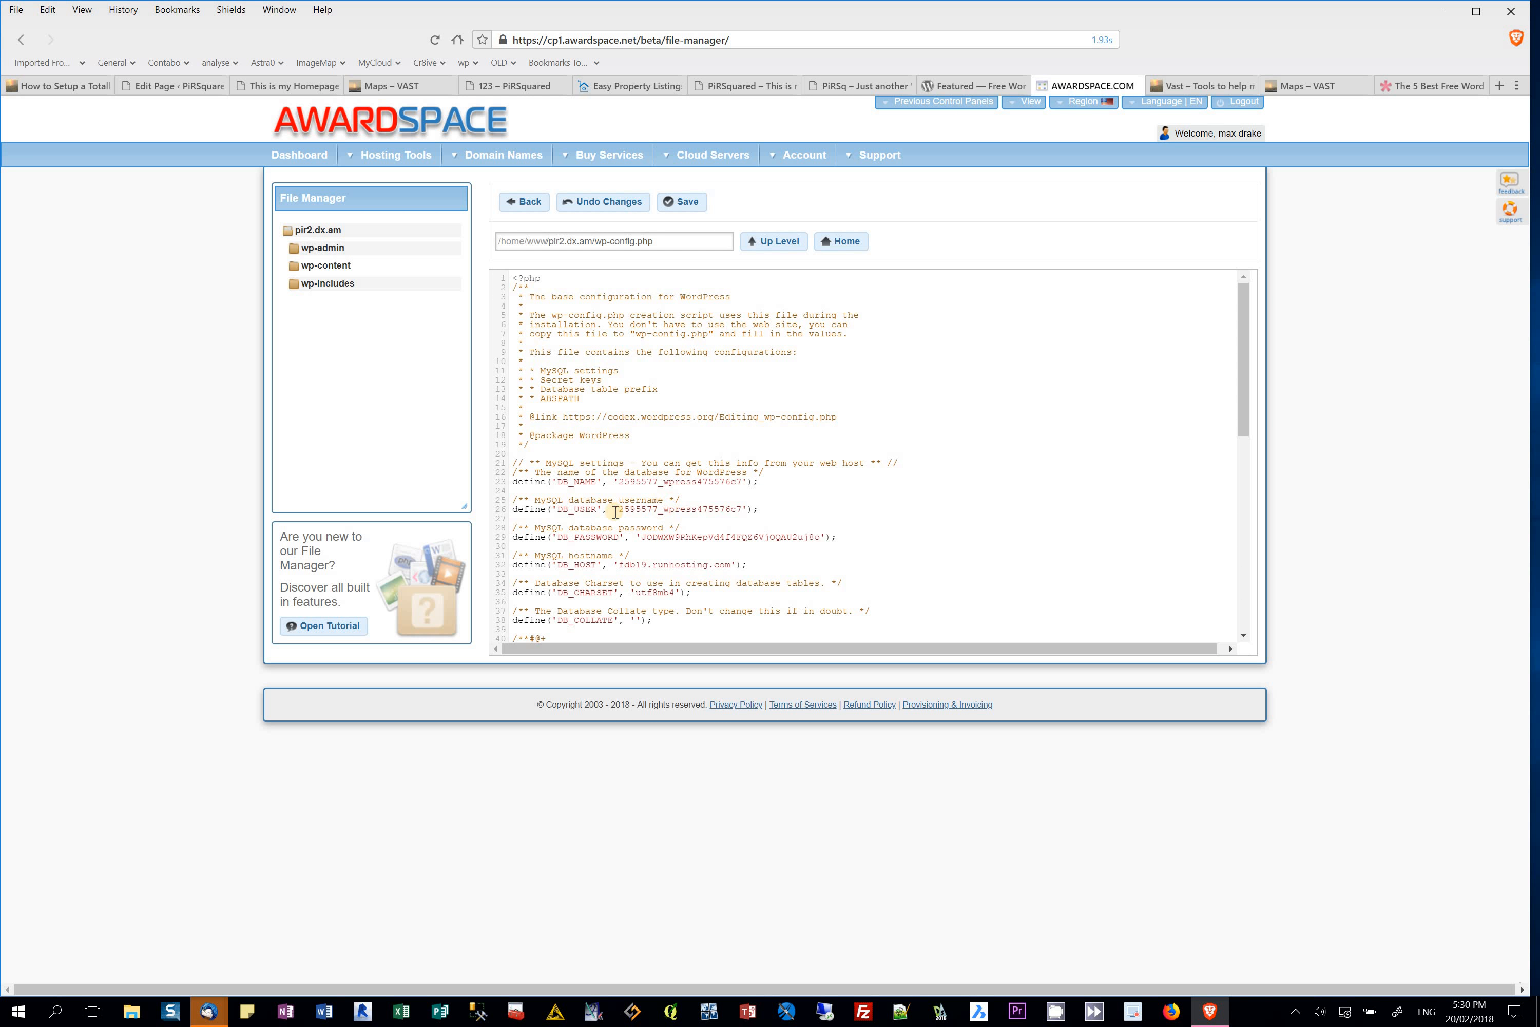
{"action": "left_click_drag", "start_coordinate": [623, 511], "coordinate": [736, 510]}
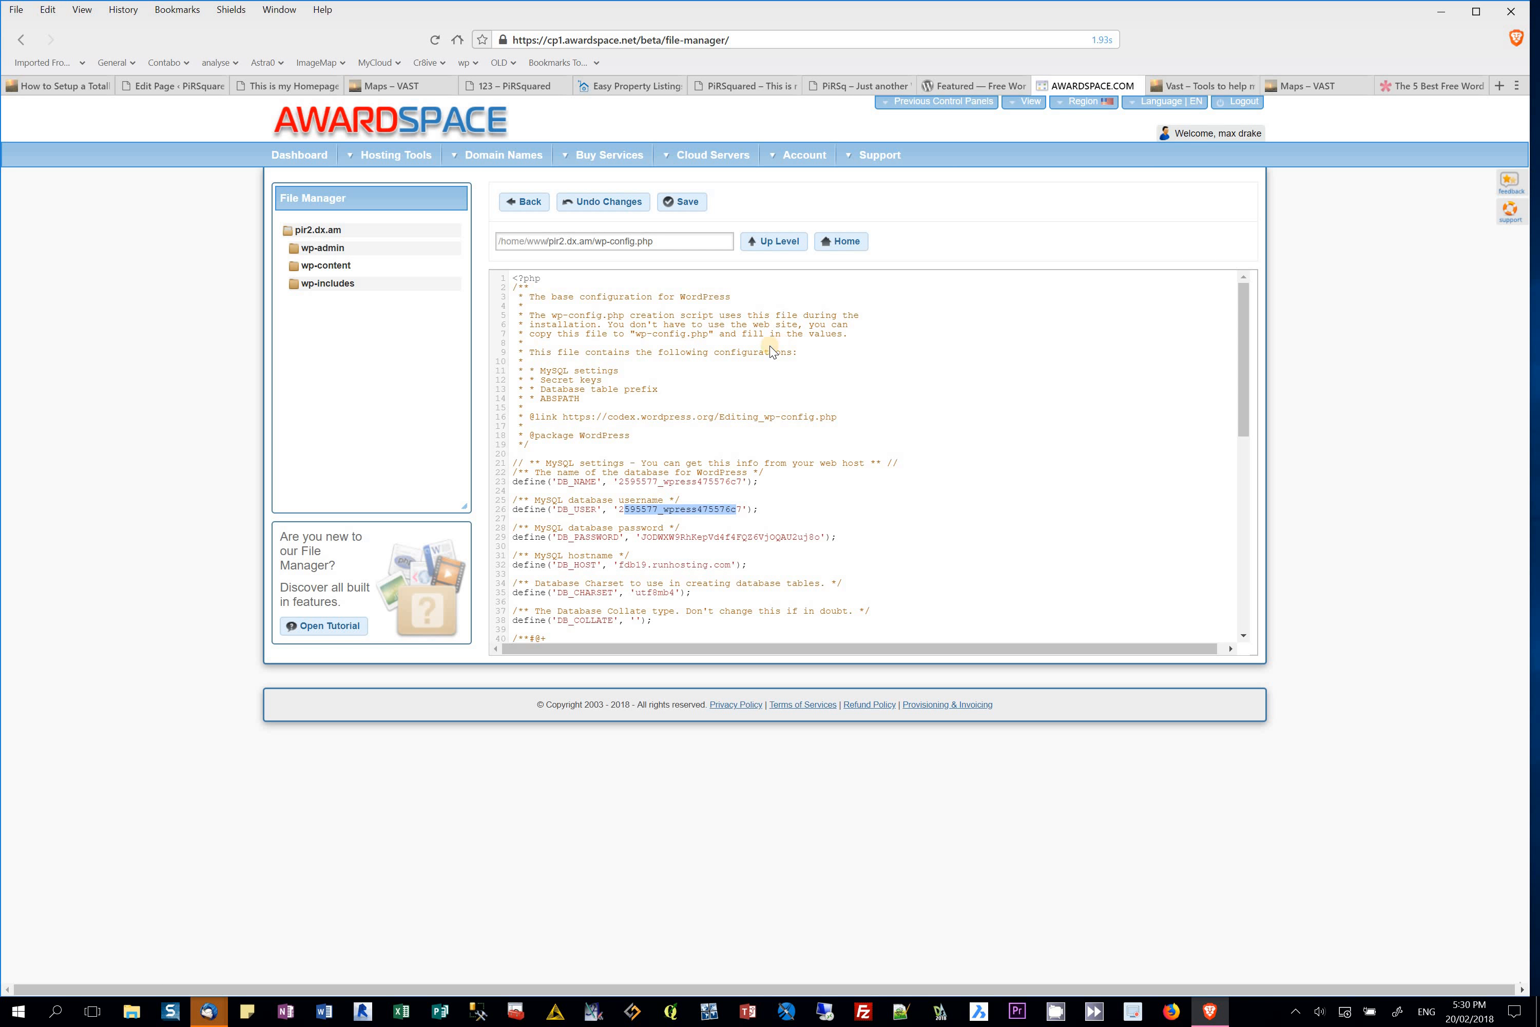
{"action": "left_click", "coordinate": [730, 509]}
{"action": "left_click", "coordinate": [529, 208]}
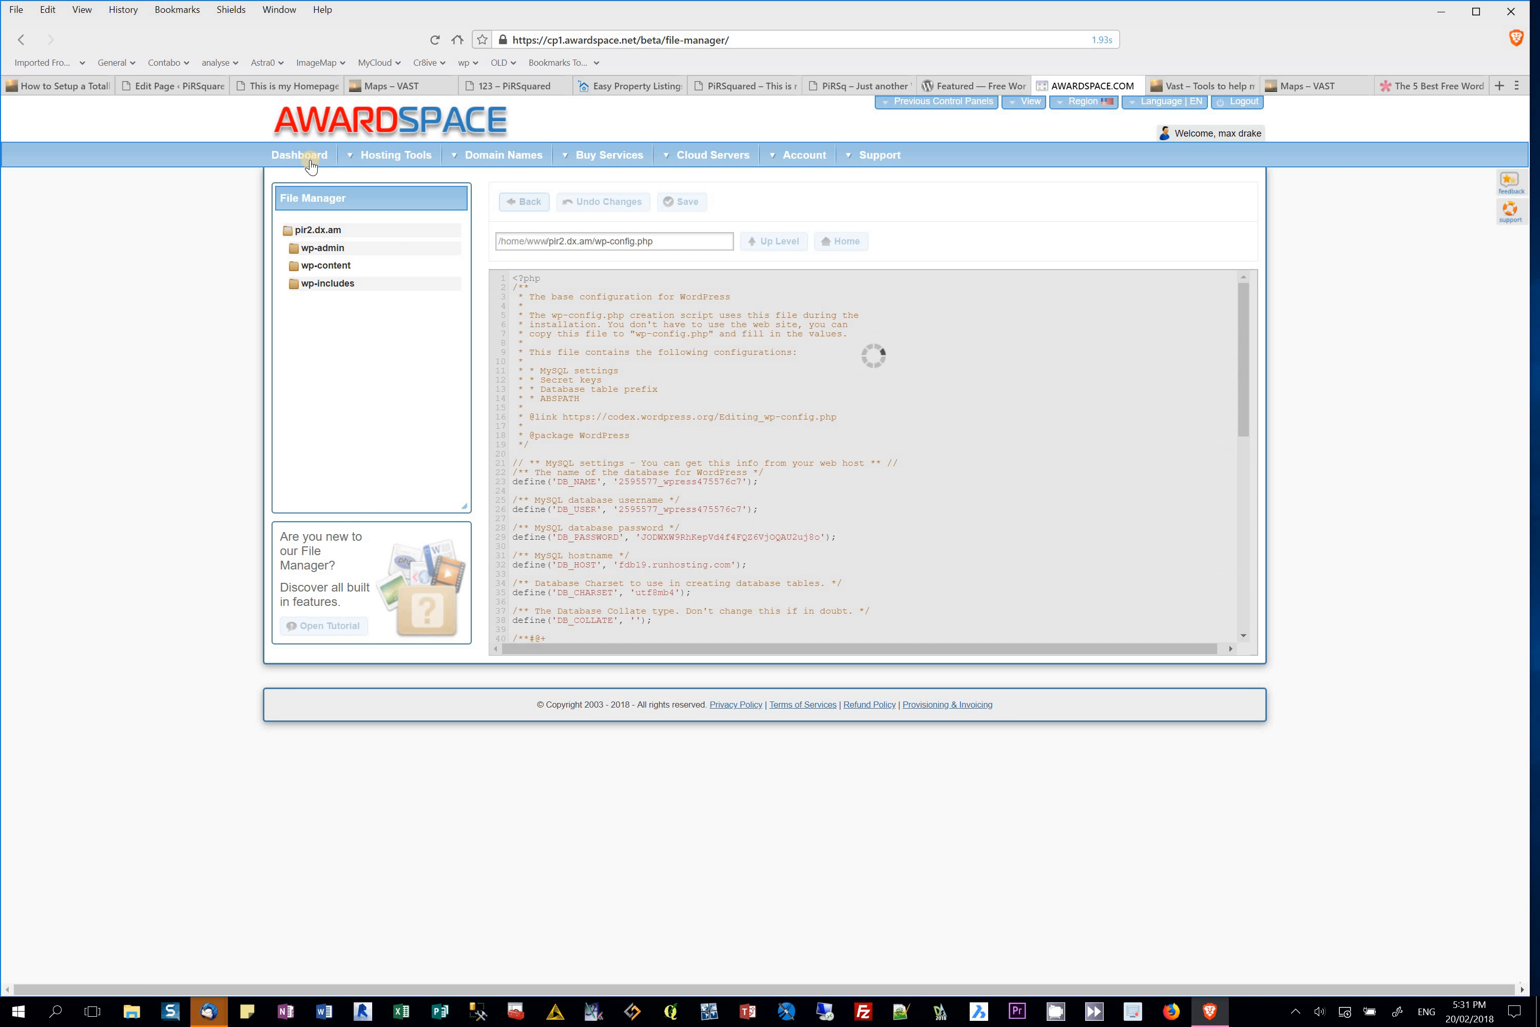
Step: Launch phpMyAdmin 4 for the WordPress MySQL database from the Database Manager
{"action": "left_click", "coordinate": [308, 158]}
{"action": "left_click", "coordinate": [344, 265]}
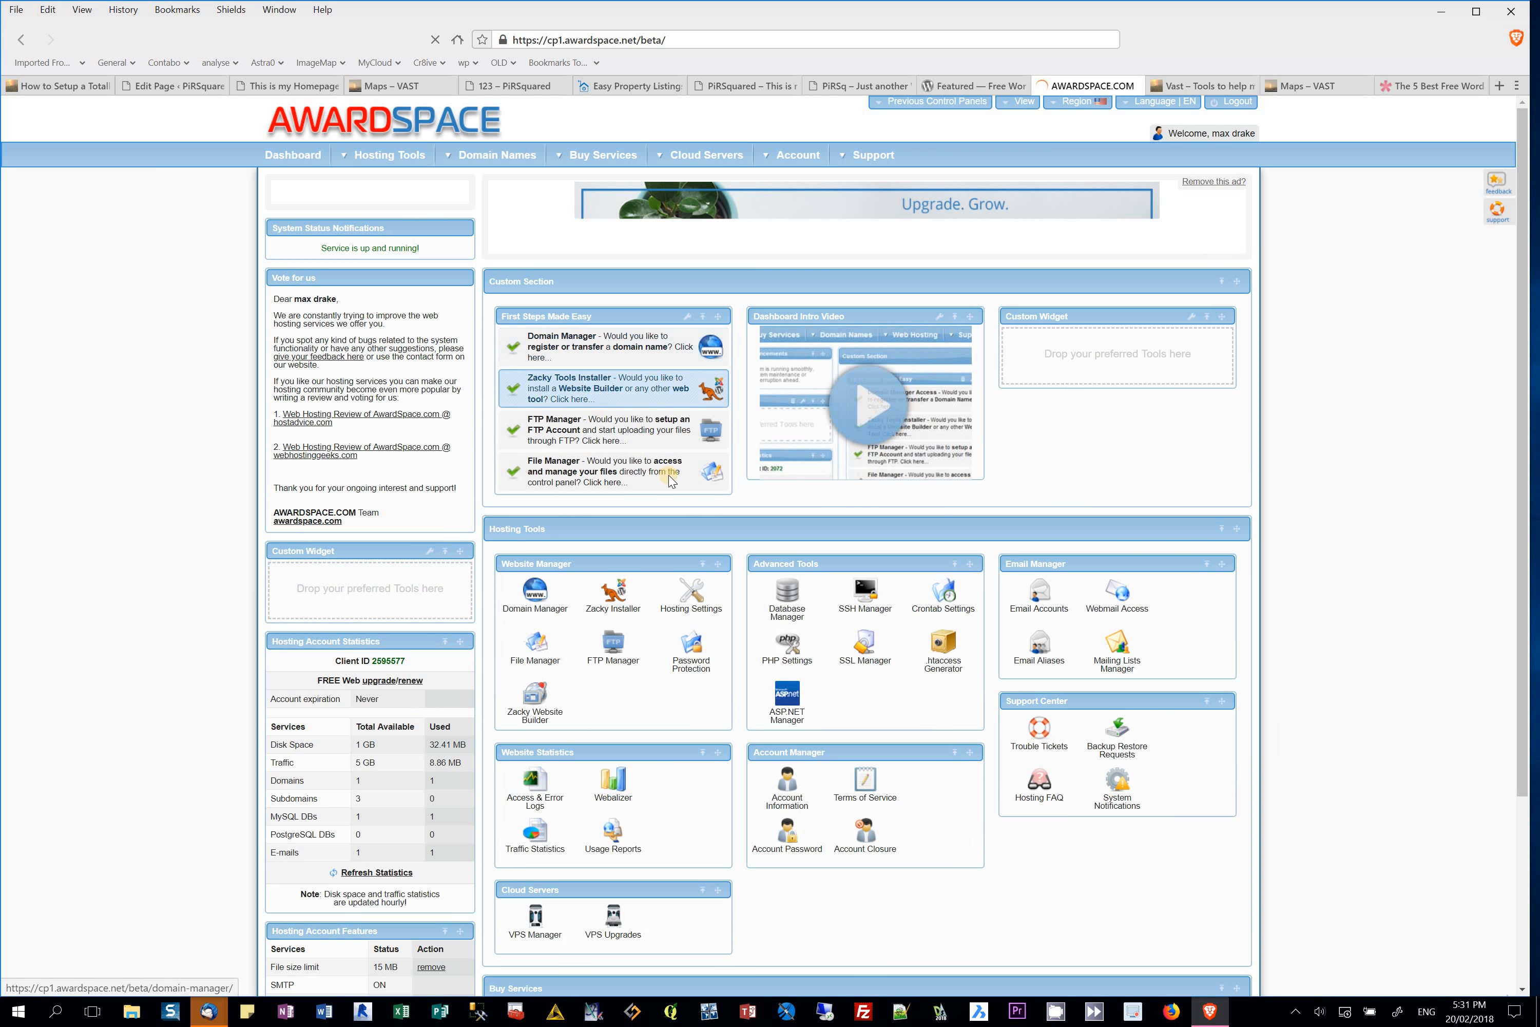
{"action": "left_click", "coordinate": [786, 607]}
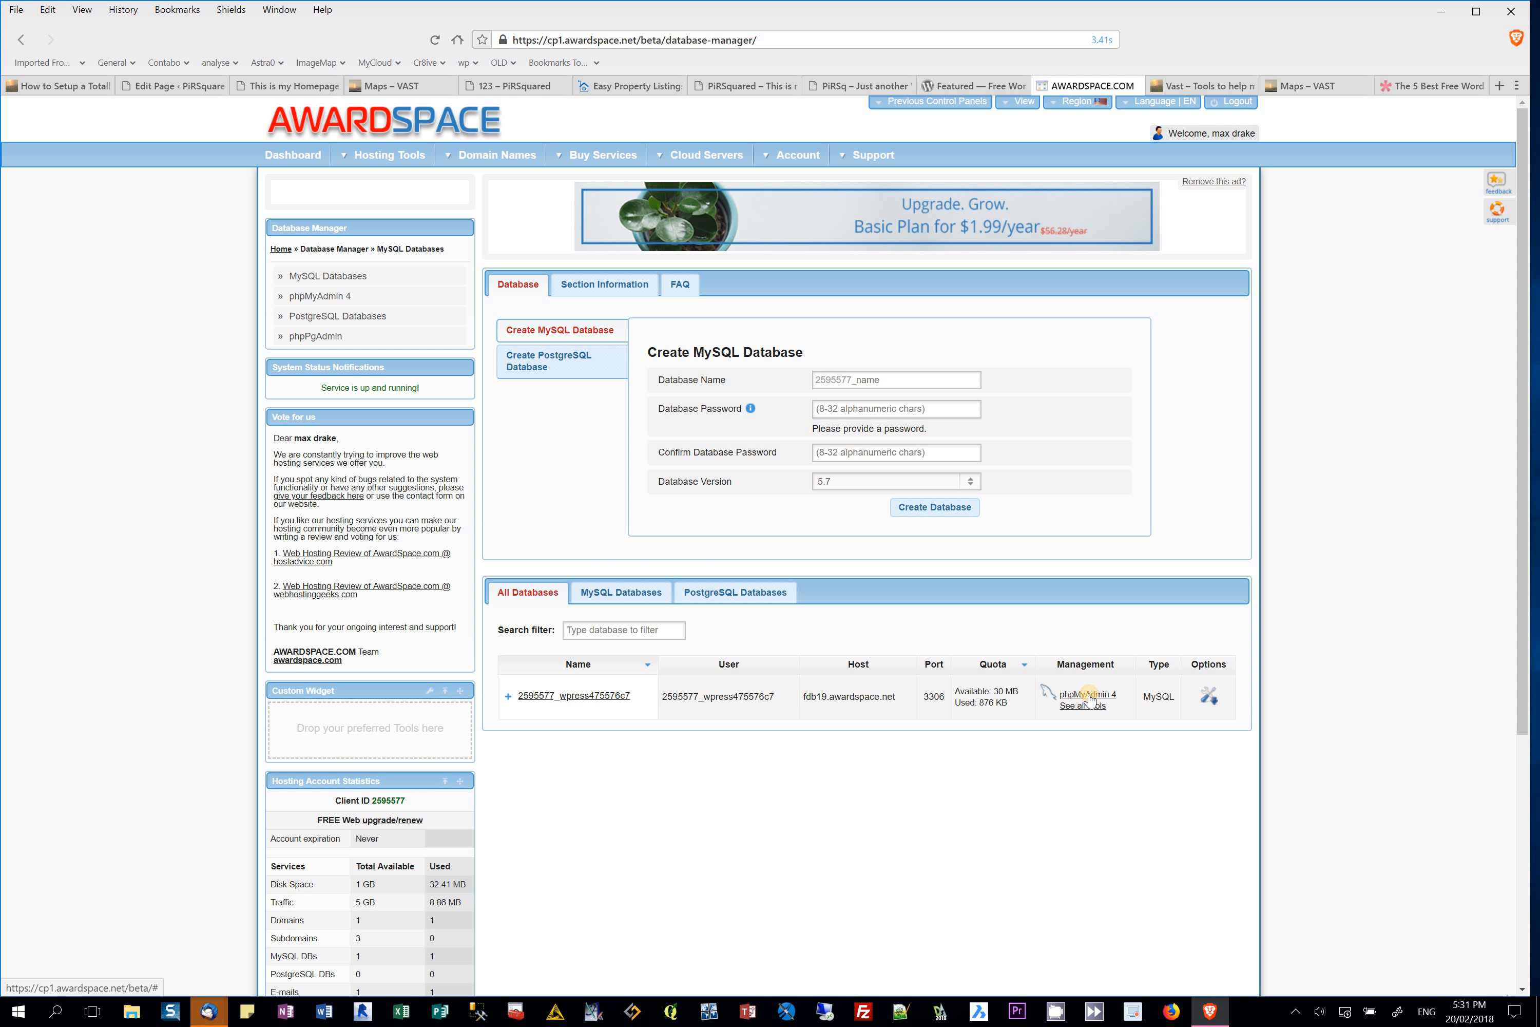
{"action": "left_click", "coordinate": [1087, 695]}
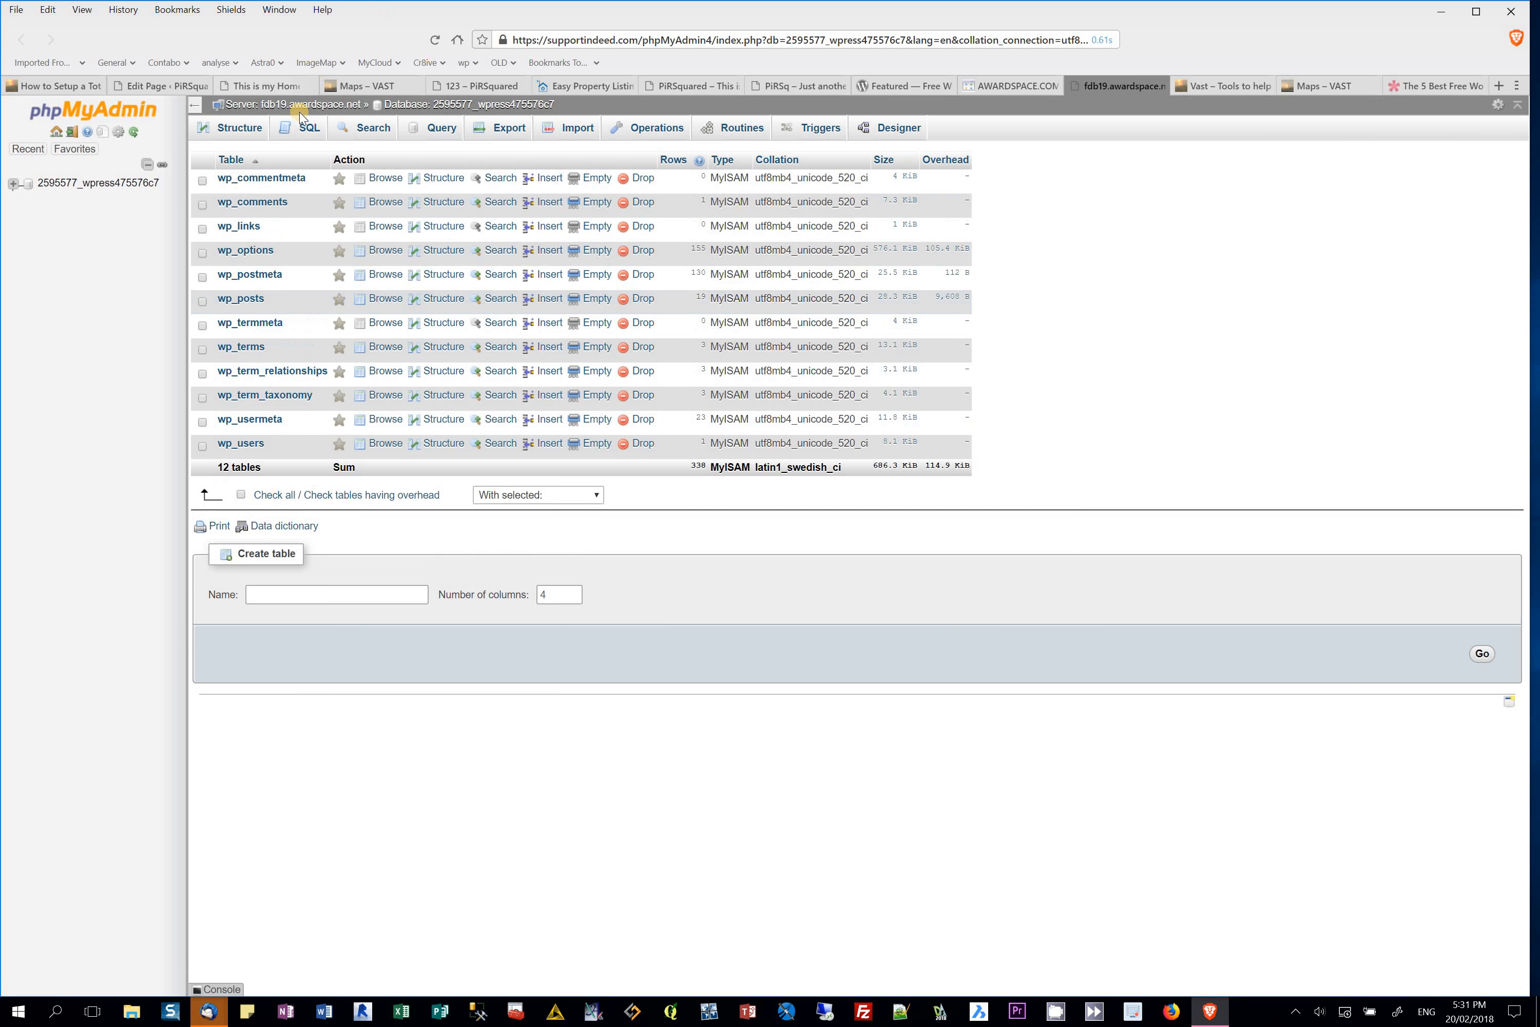
Step: Browse and reload the 19 rows of the wp_posts table in phpMyAdmin
{"action": "left_click", "coordinate": [246, 300]}
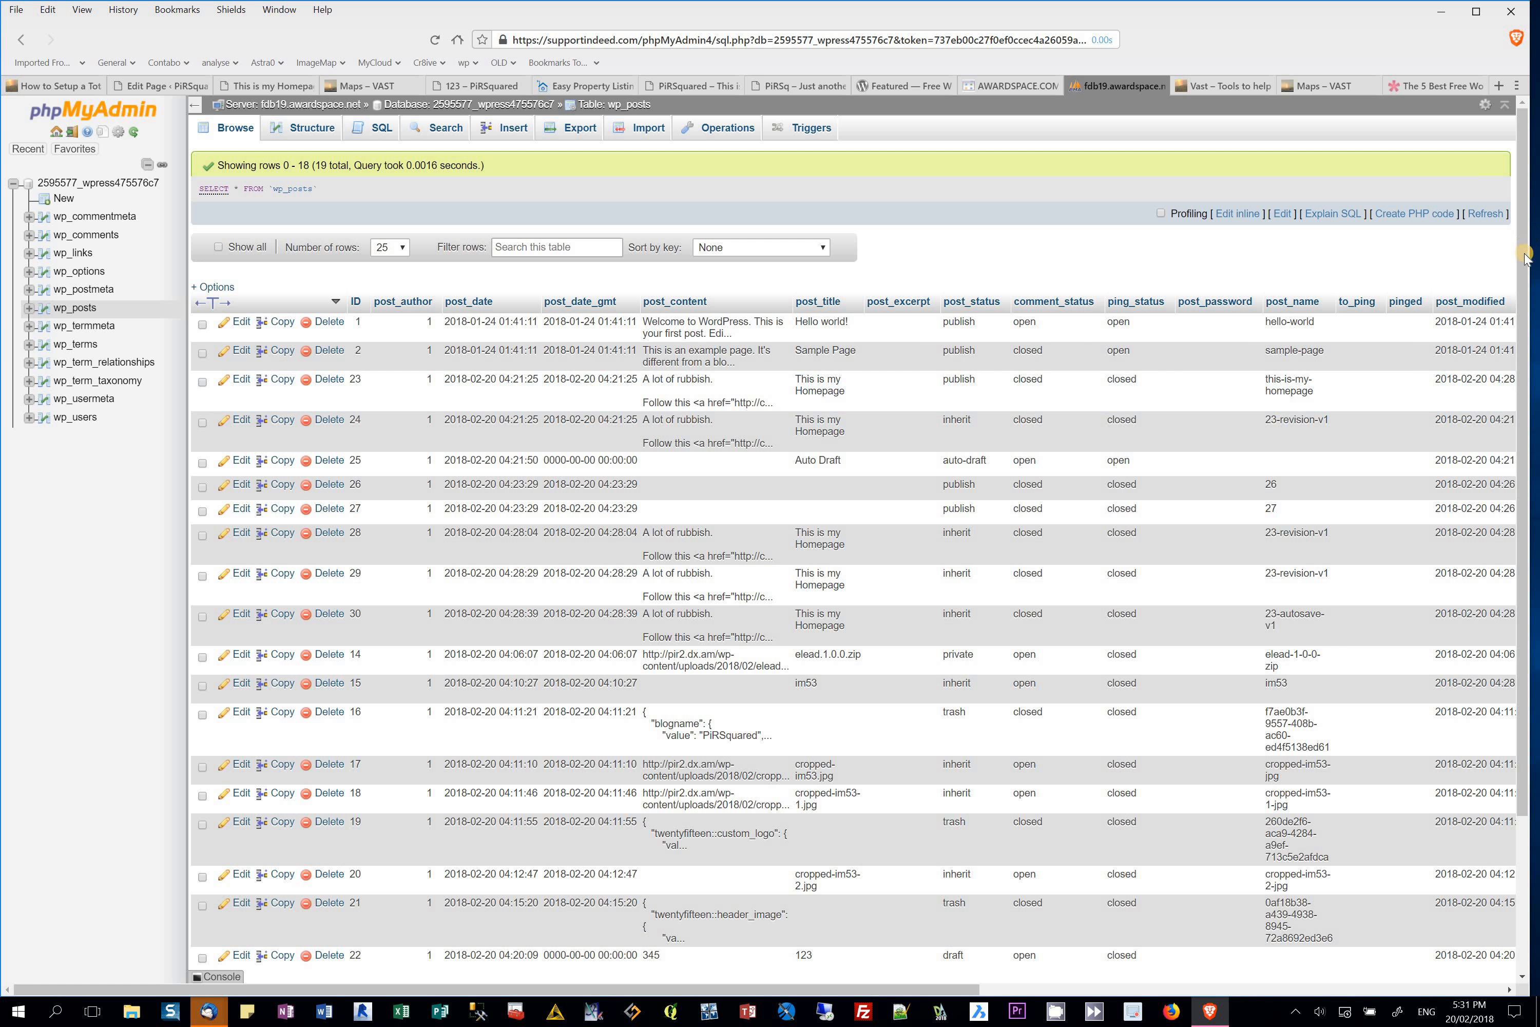
{"action": "scroll", "coordinate": [1522, 310], "scroll_direction": "down", "scroll_amount": 1}
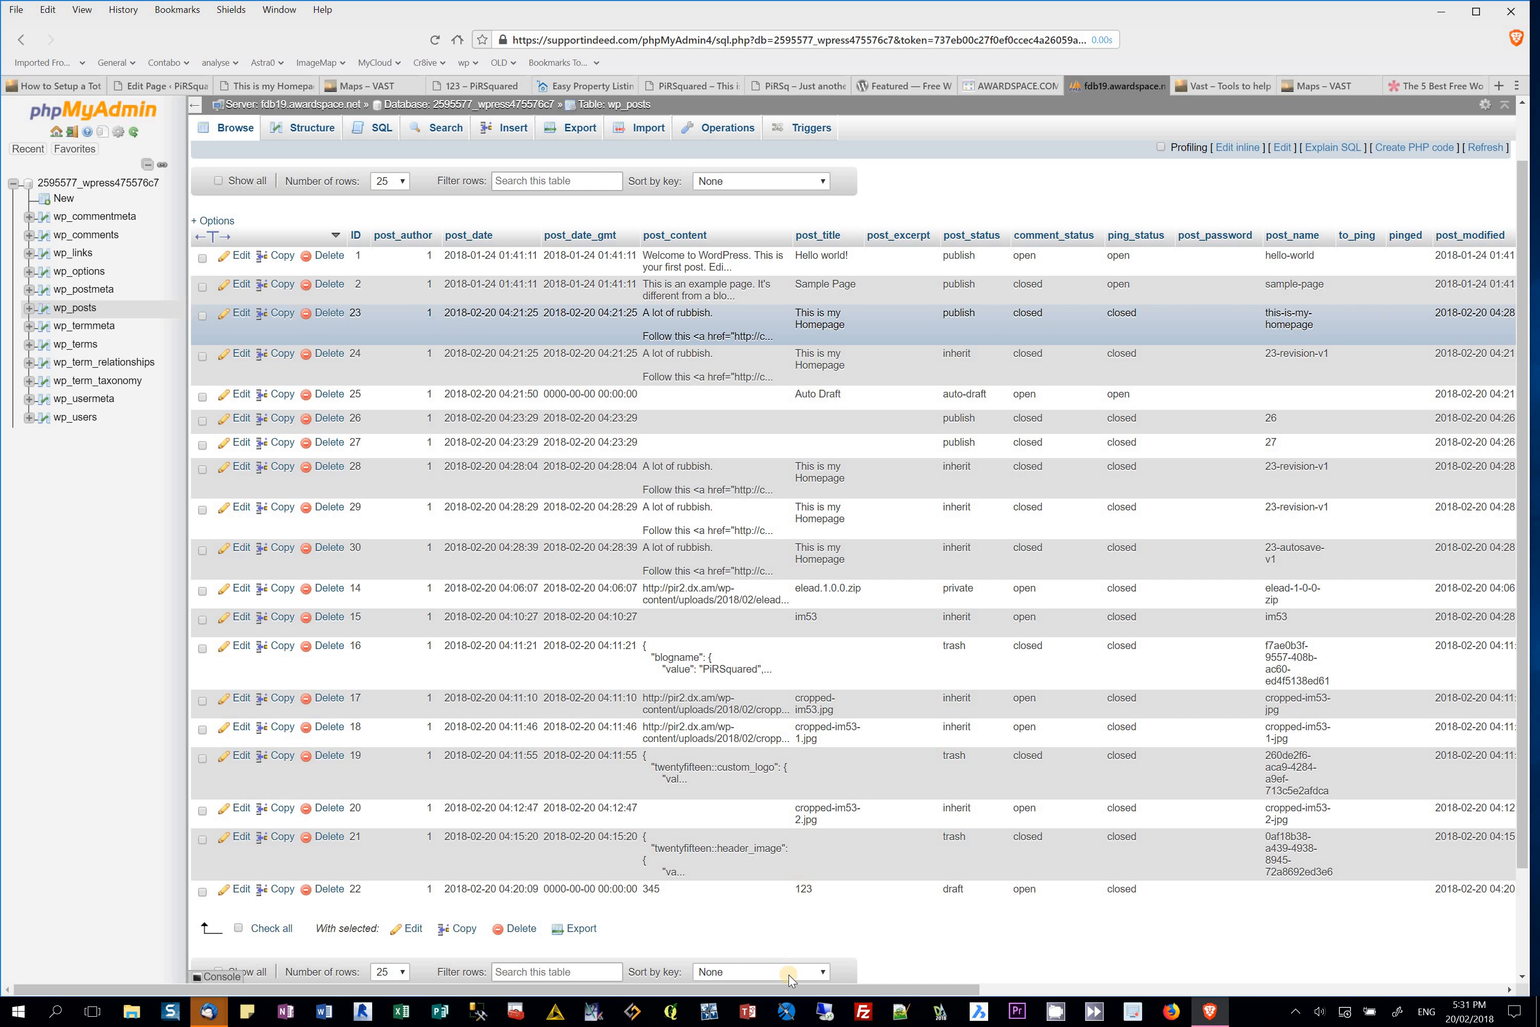
{"action": "left_click_drag", "start_coordinate": [832, 992], "coordinate": [505, 899]}
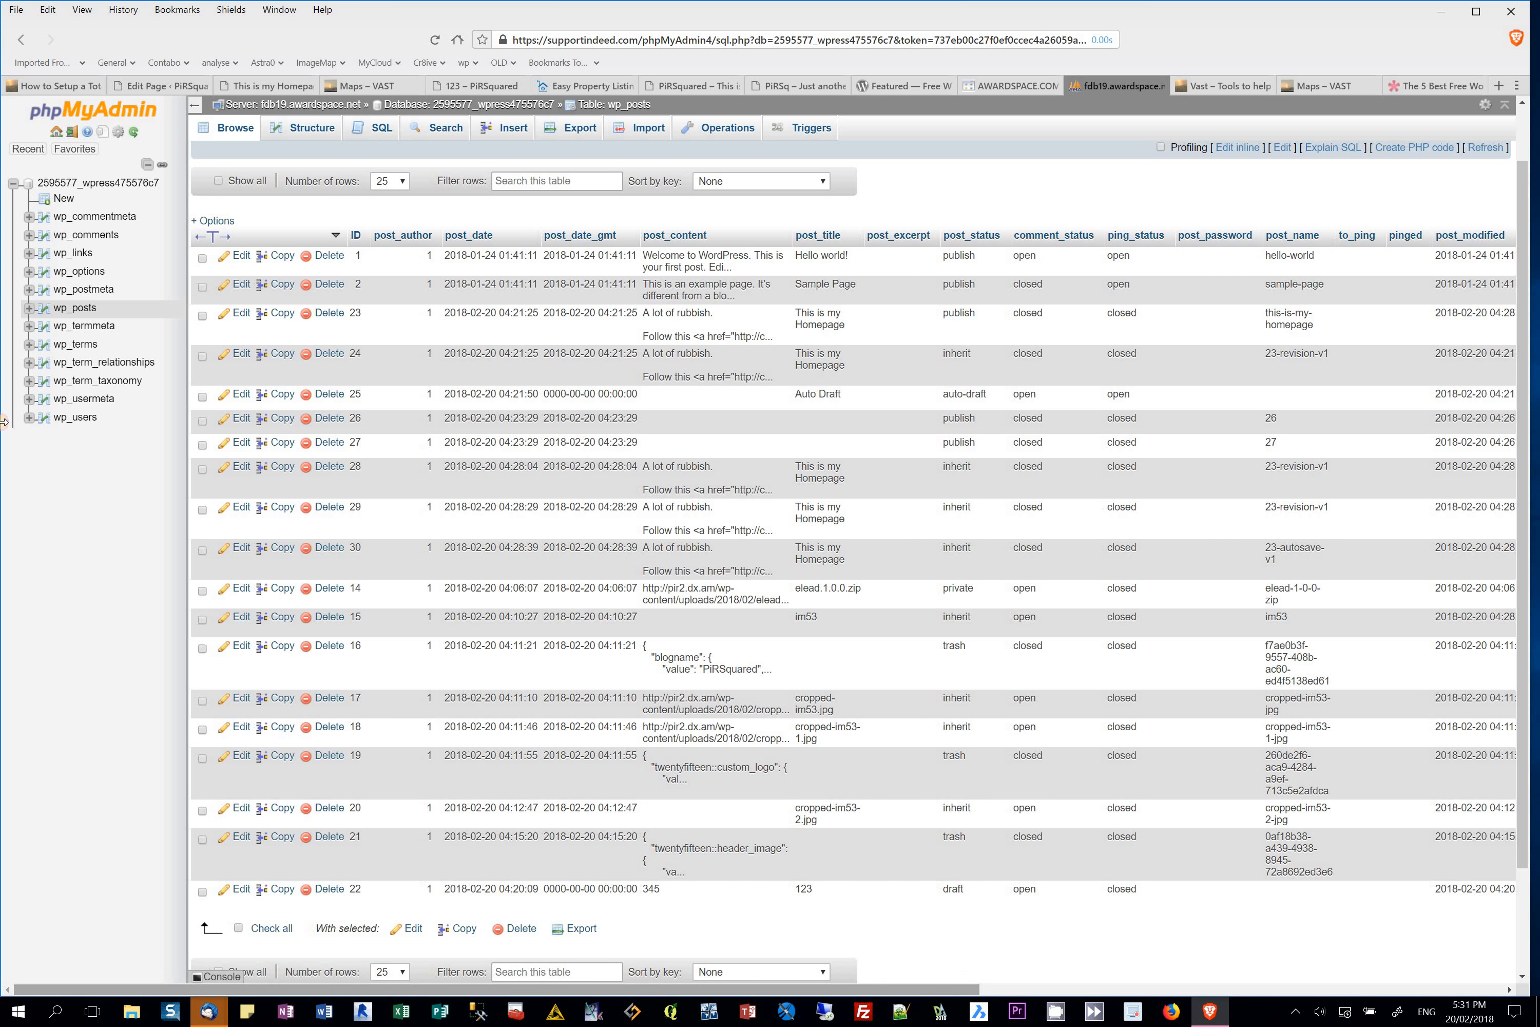
{"action": "left_click", "coordinate": [76, 309]}
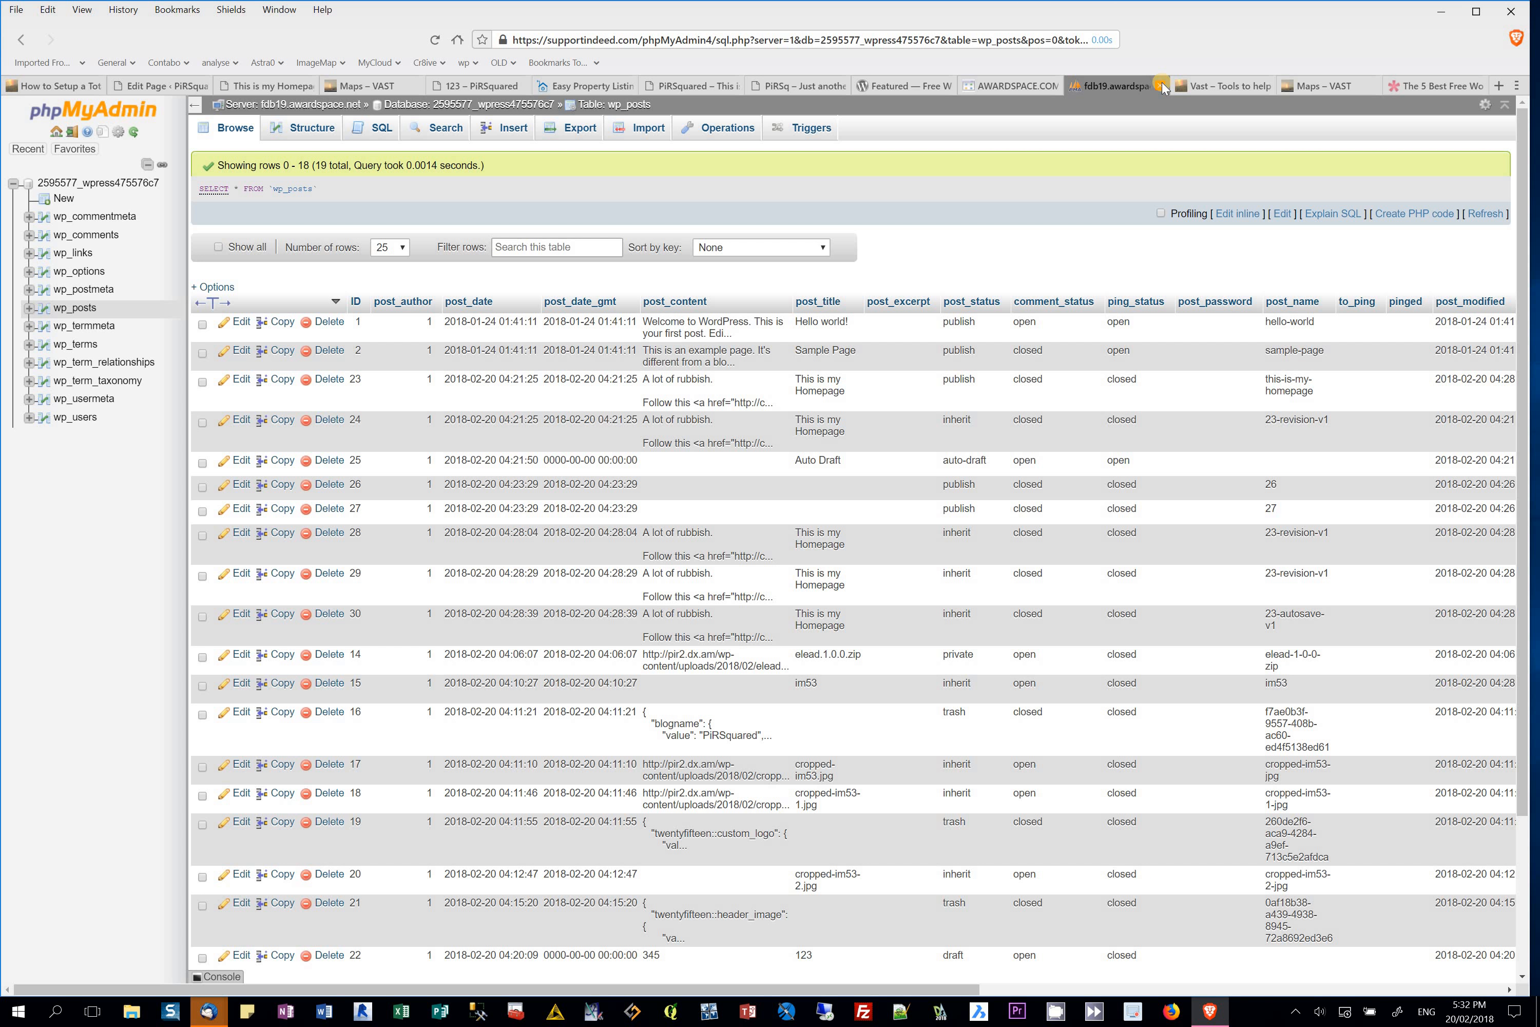
Step: Return to the database's table overview, then go back to the AwardSpace control panel
{"action": "left_click", "coordinate": [98, 185]}
{"action": "right_click", "coordinate": [97, 186]}
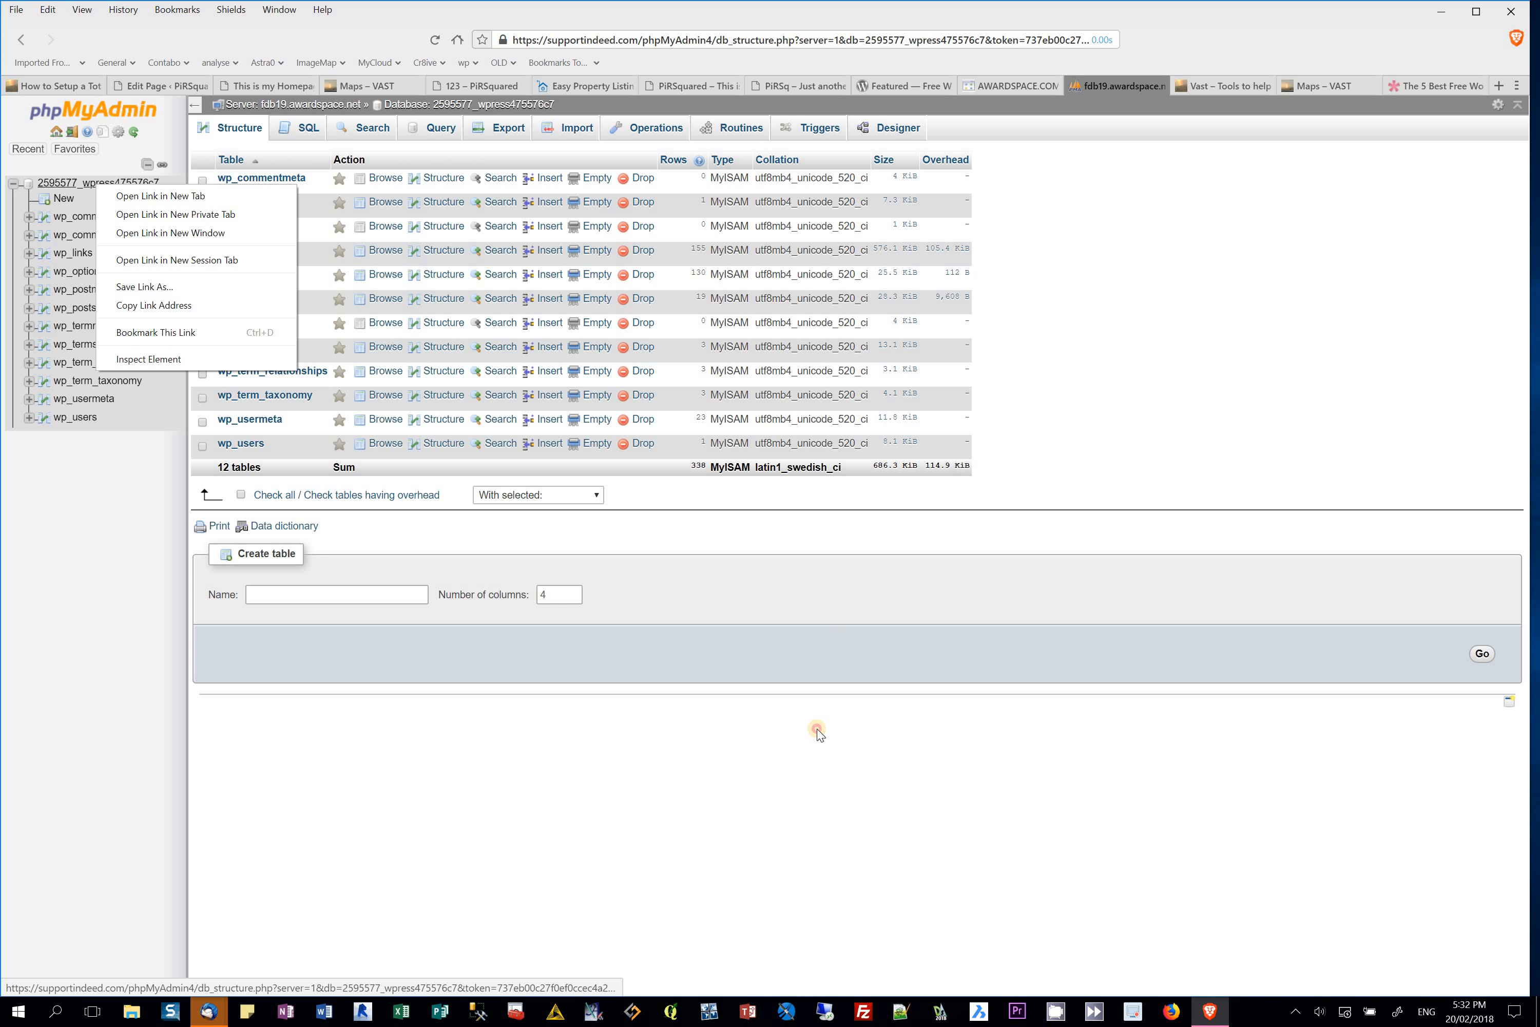
{"action": "left_click", "coordinate": [817, 728]}
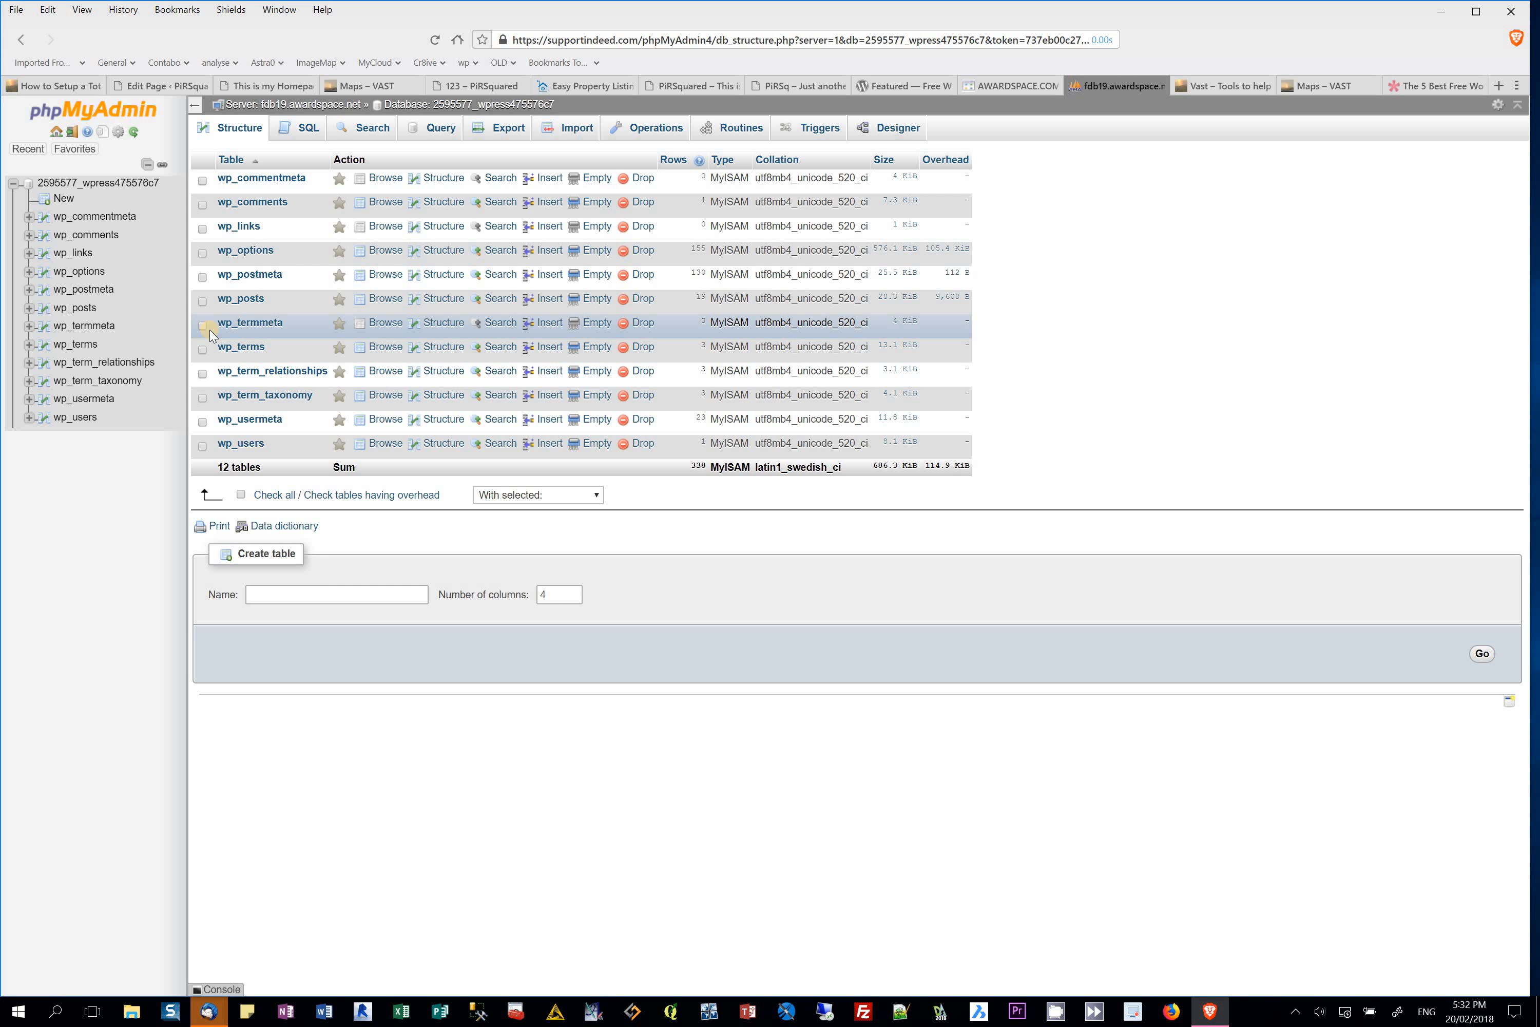
{"action": "left_click", "coordinate": [1005, 89]}
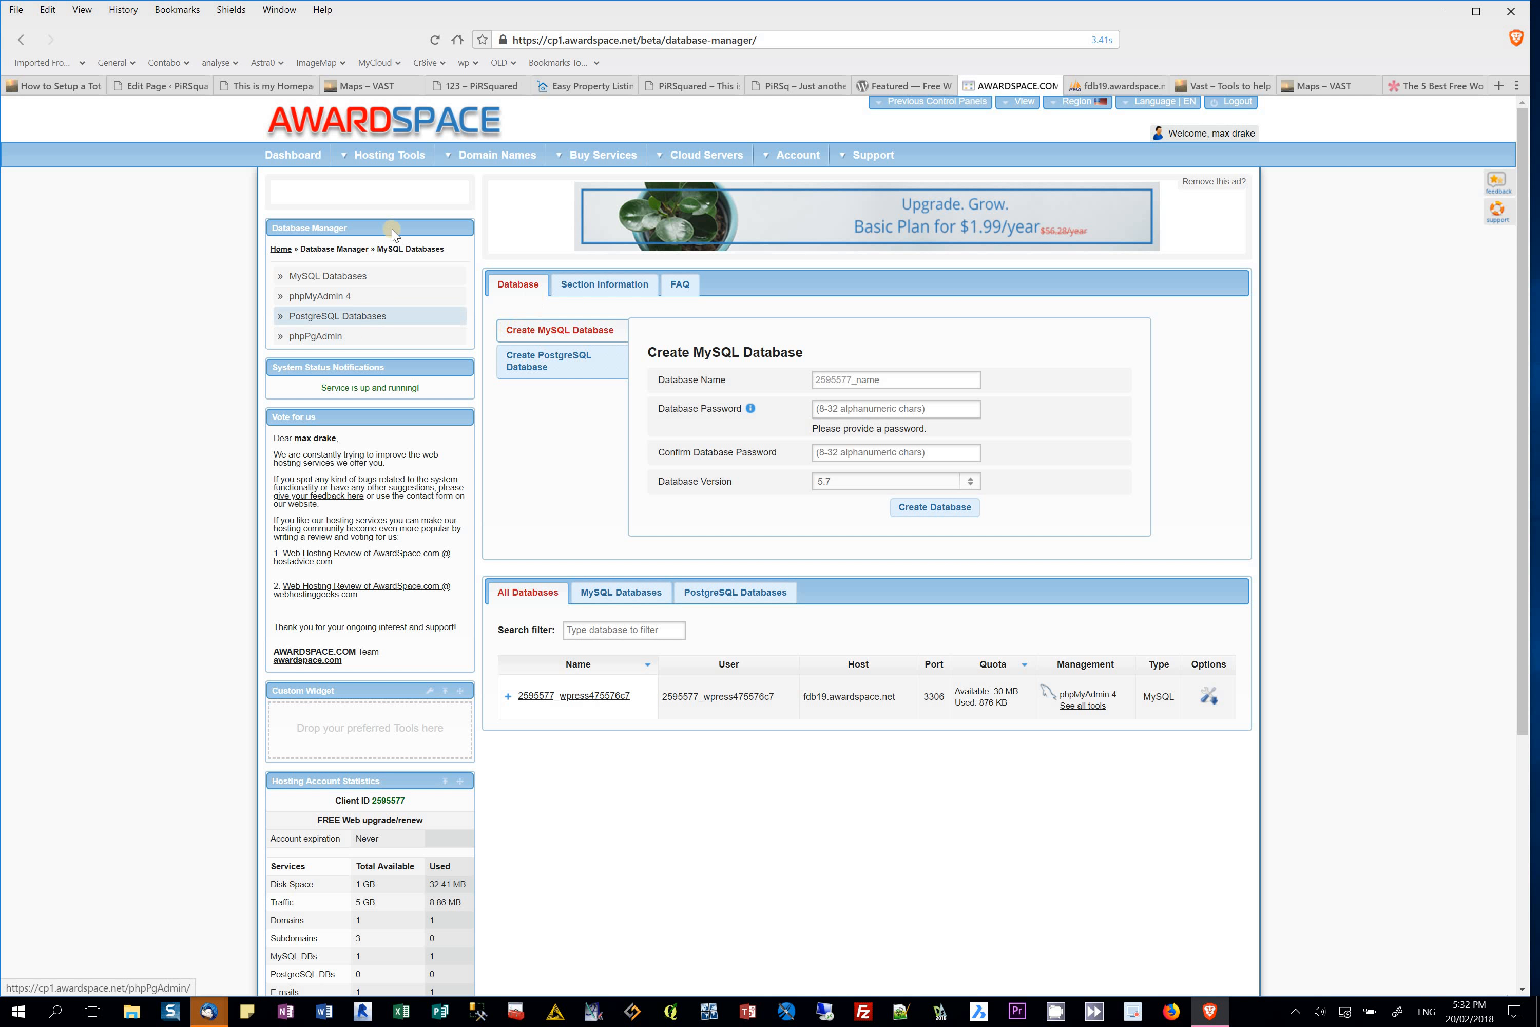
Step: From the AwardSpace dashboard, open Domain Manager and expand the pir2.dx.am domain's settings
{"action": "left_click", "coordinate": [513, 379]}
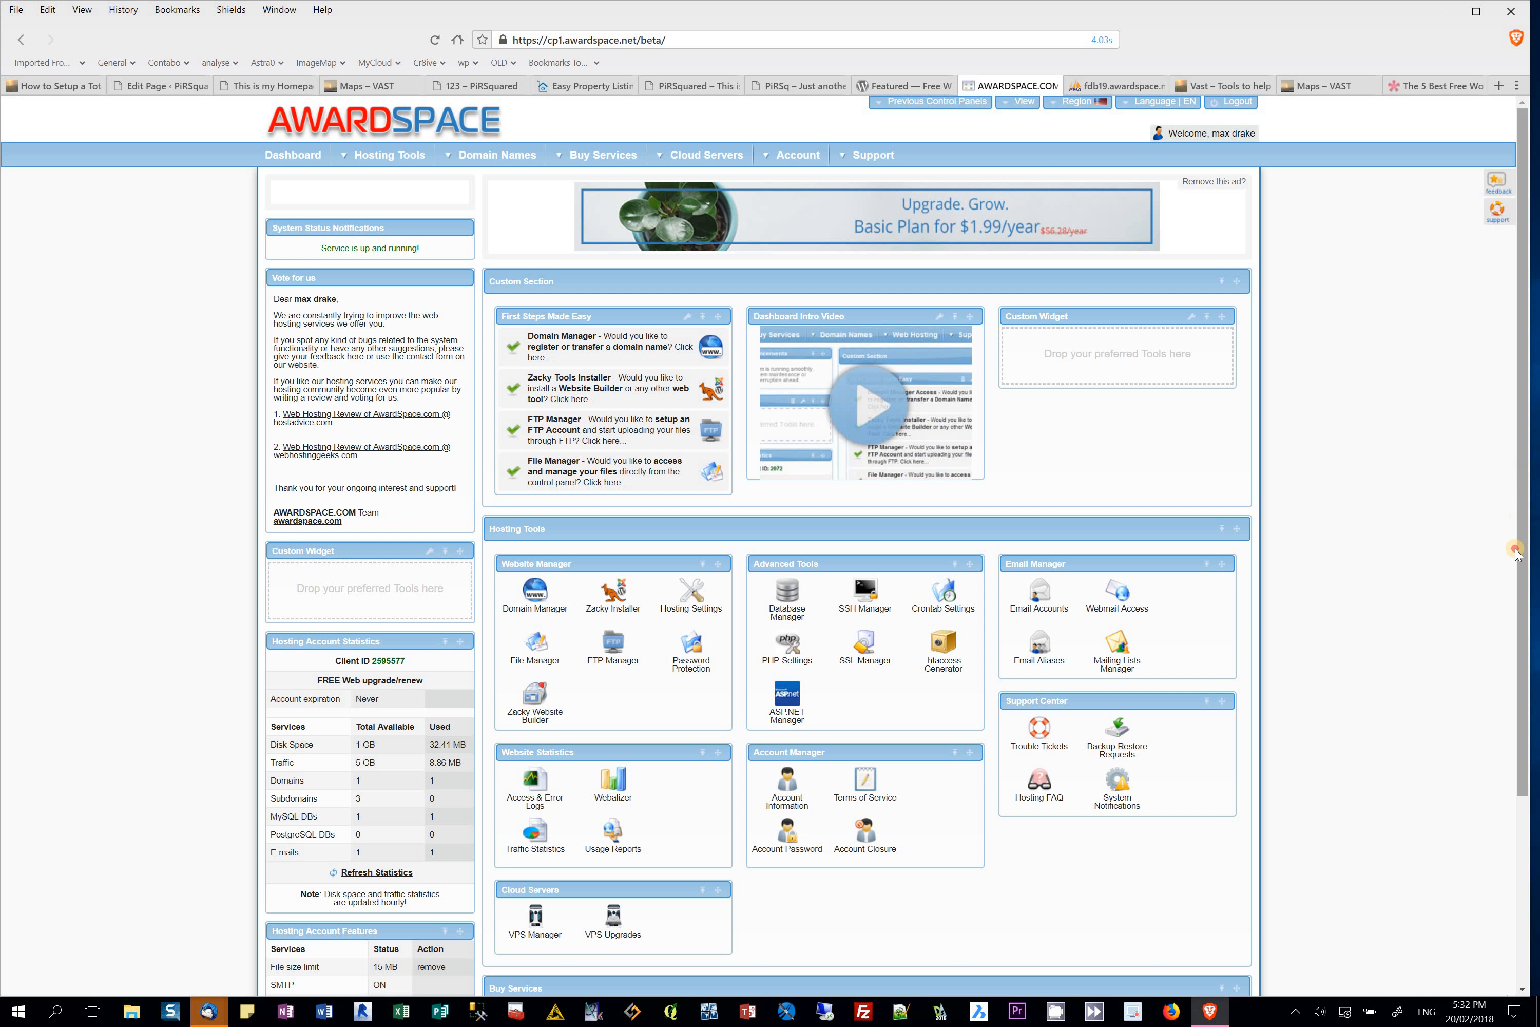
{"action": "scroll", "coordinate": [1516, 550], "scroll_direction": "down", "scroll_amount": 1}
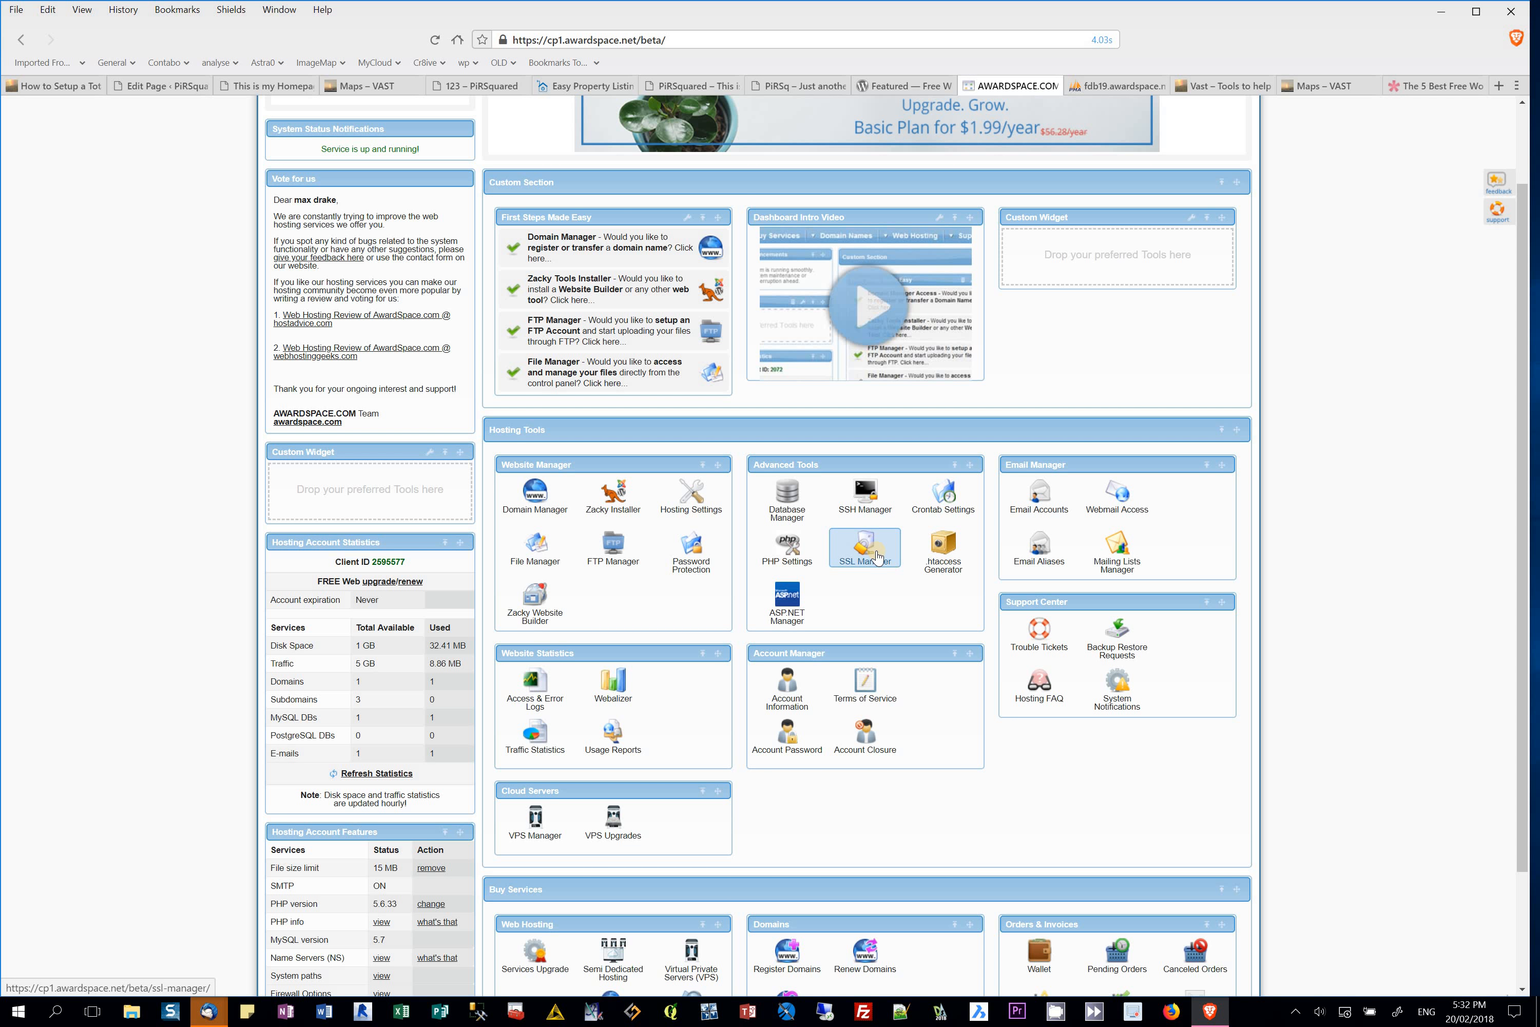
{"action": "left_click", "coordinate": [535, 500]}
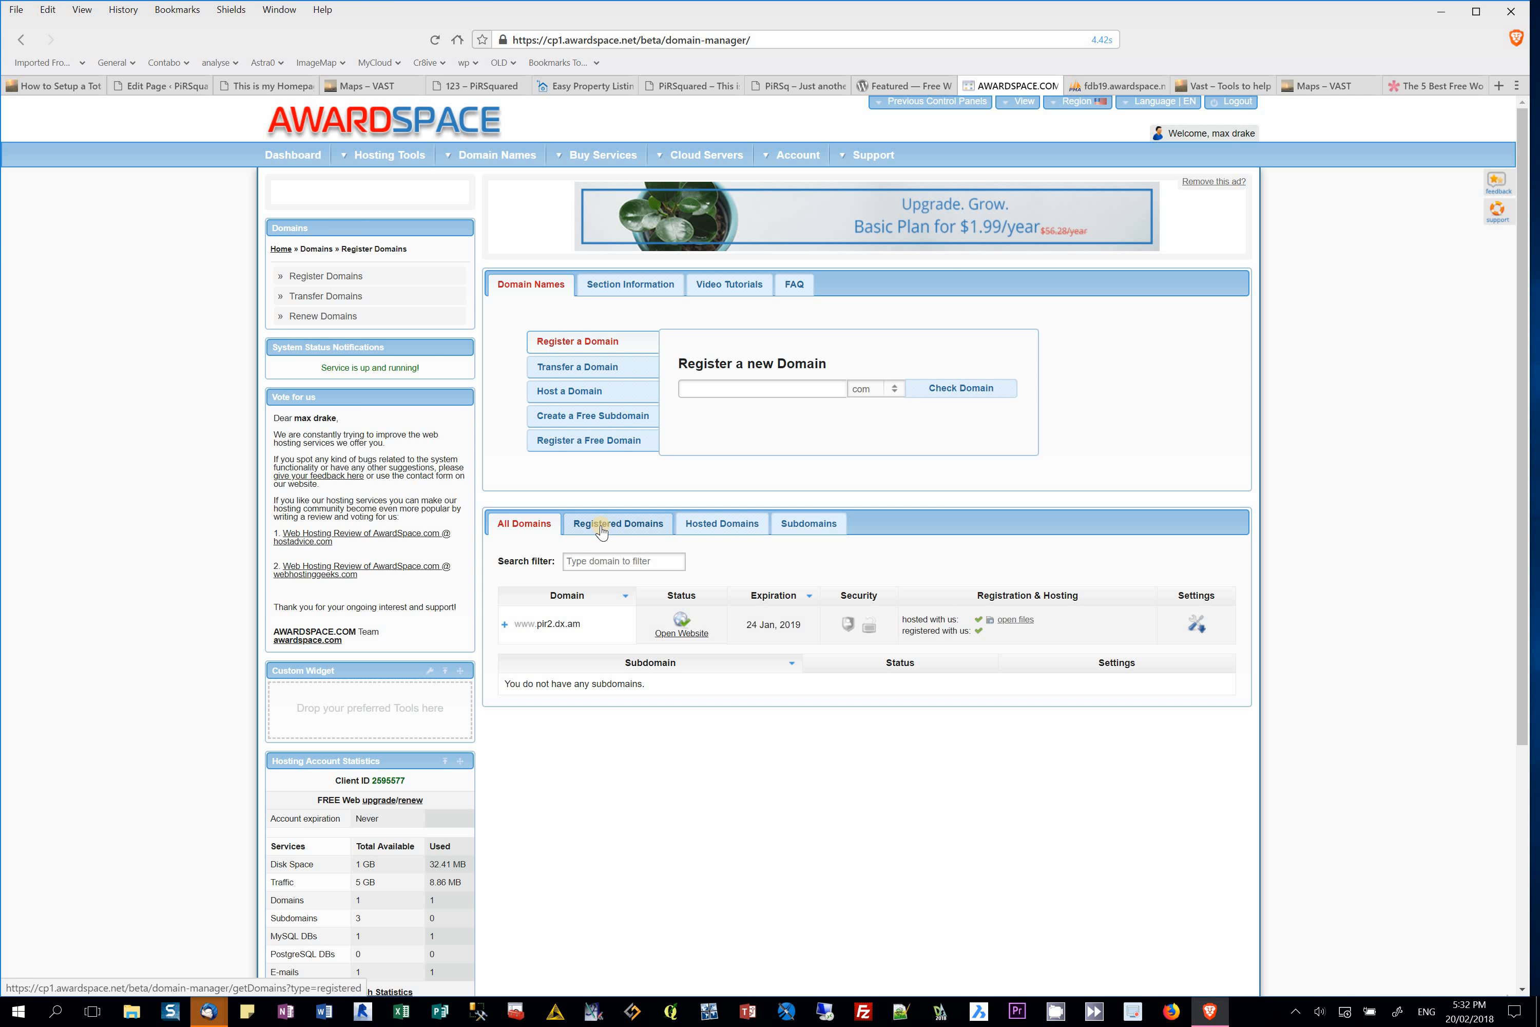
{"action": "left_click", "coordinate": [1194, 622]}
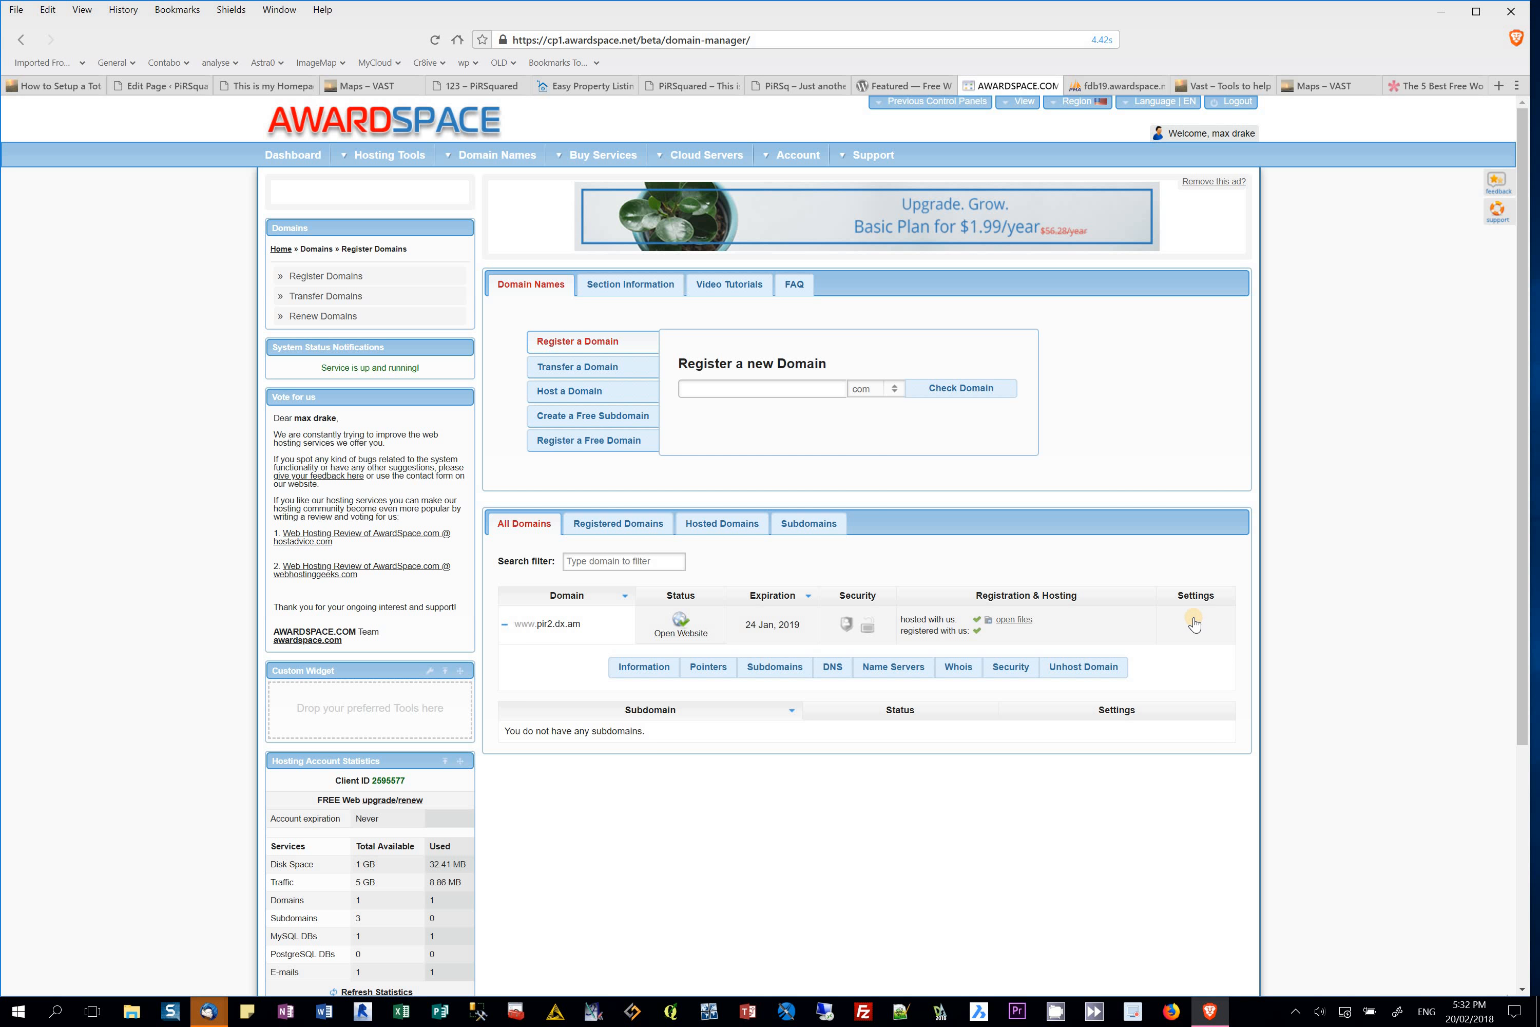
Step: Review pir2.dx.am's domain information and pointer options, filtering to registered domains
{"action": "left_click", "coordinate": [666, 671]}
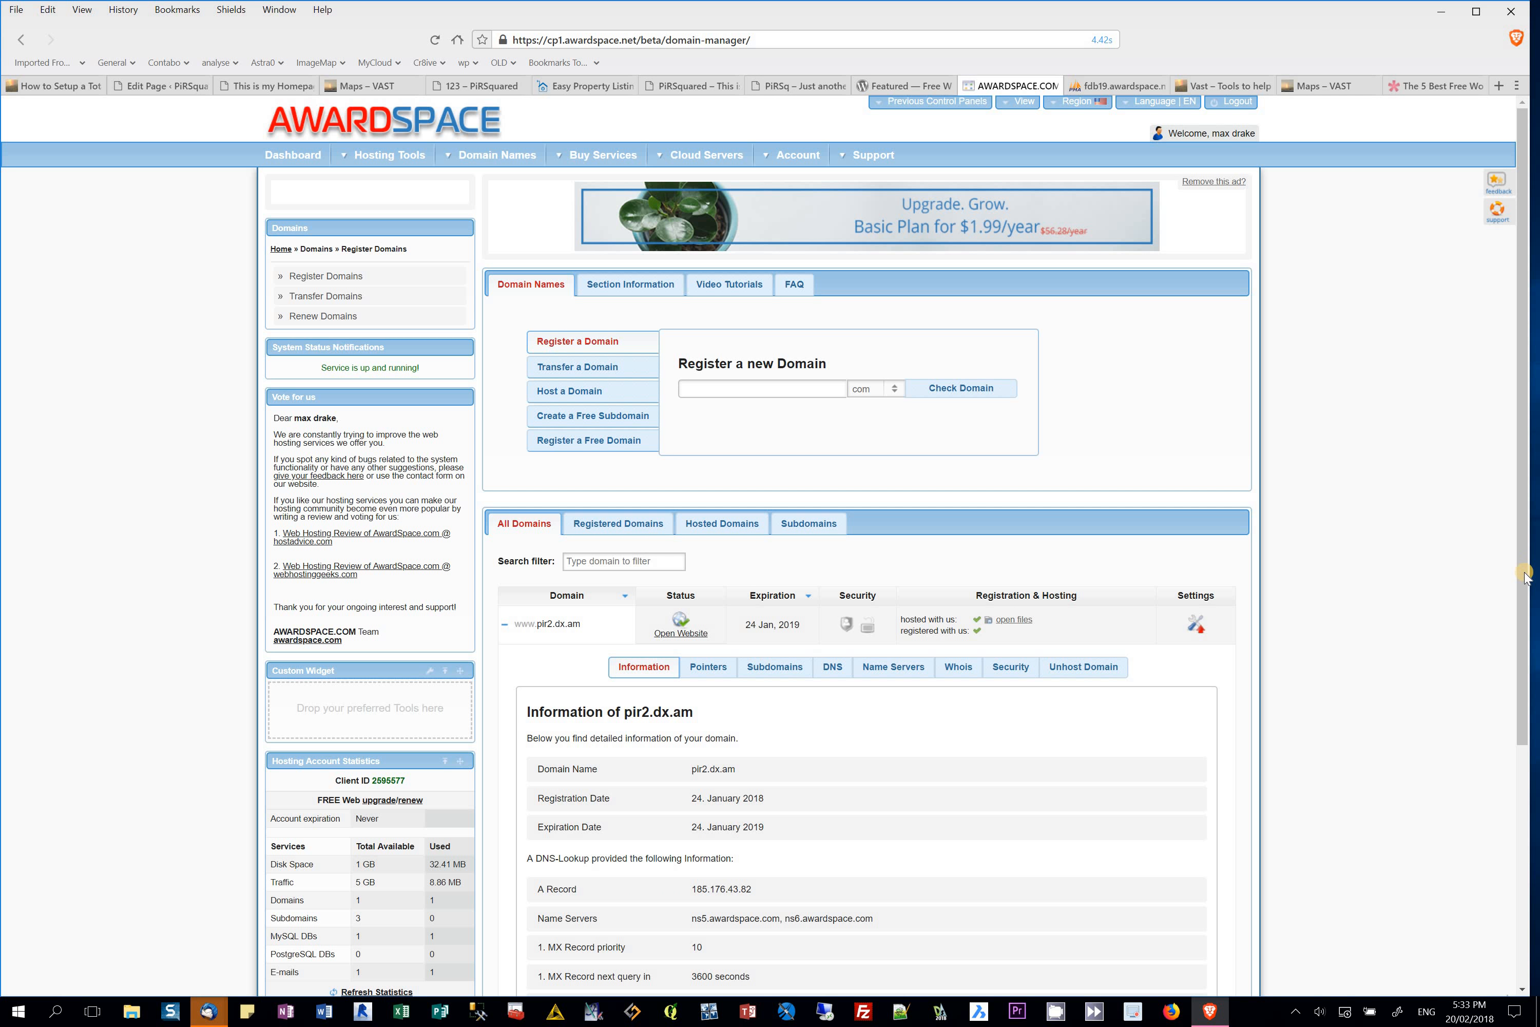
{"action": "scroll", "coordinate": [1525, 576], "scroll_direction": "down", "scroll_amount": 5}
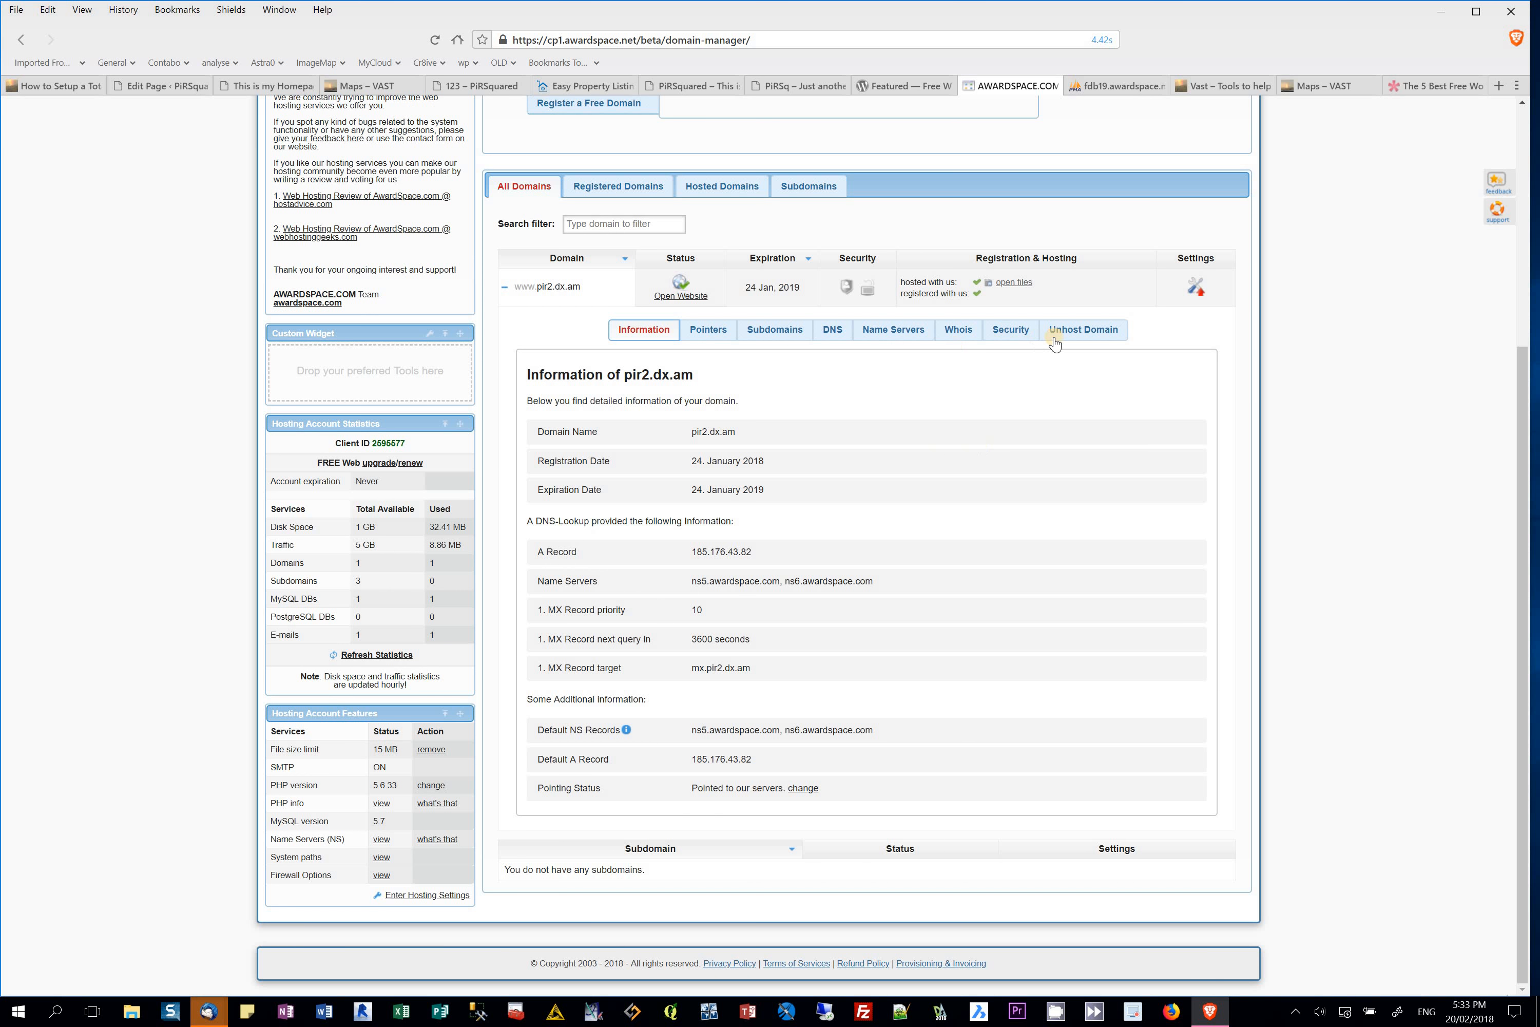
{"action": "left_click", "coordinate": [708, 330]}
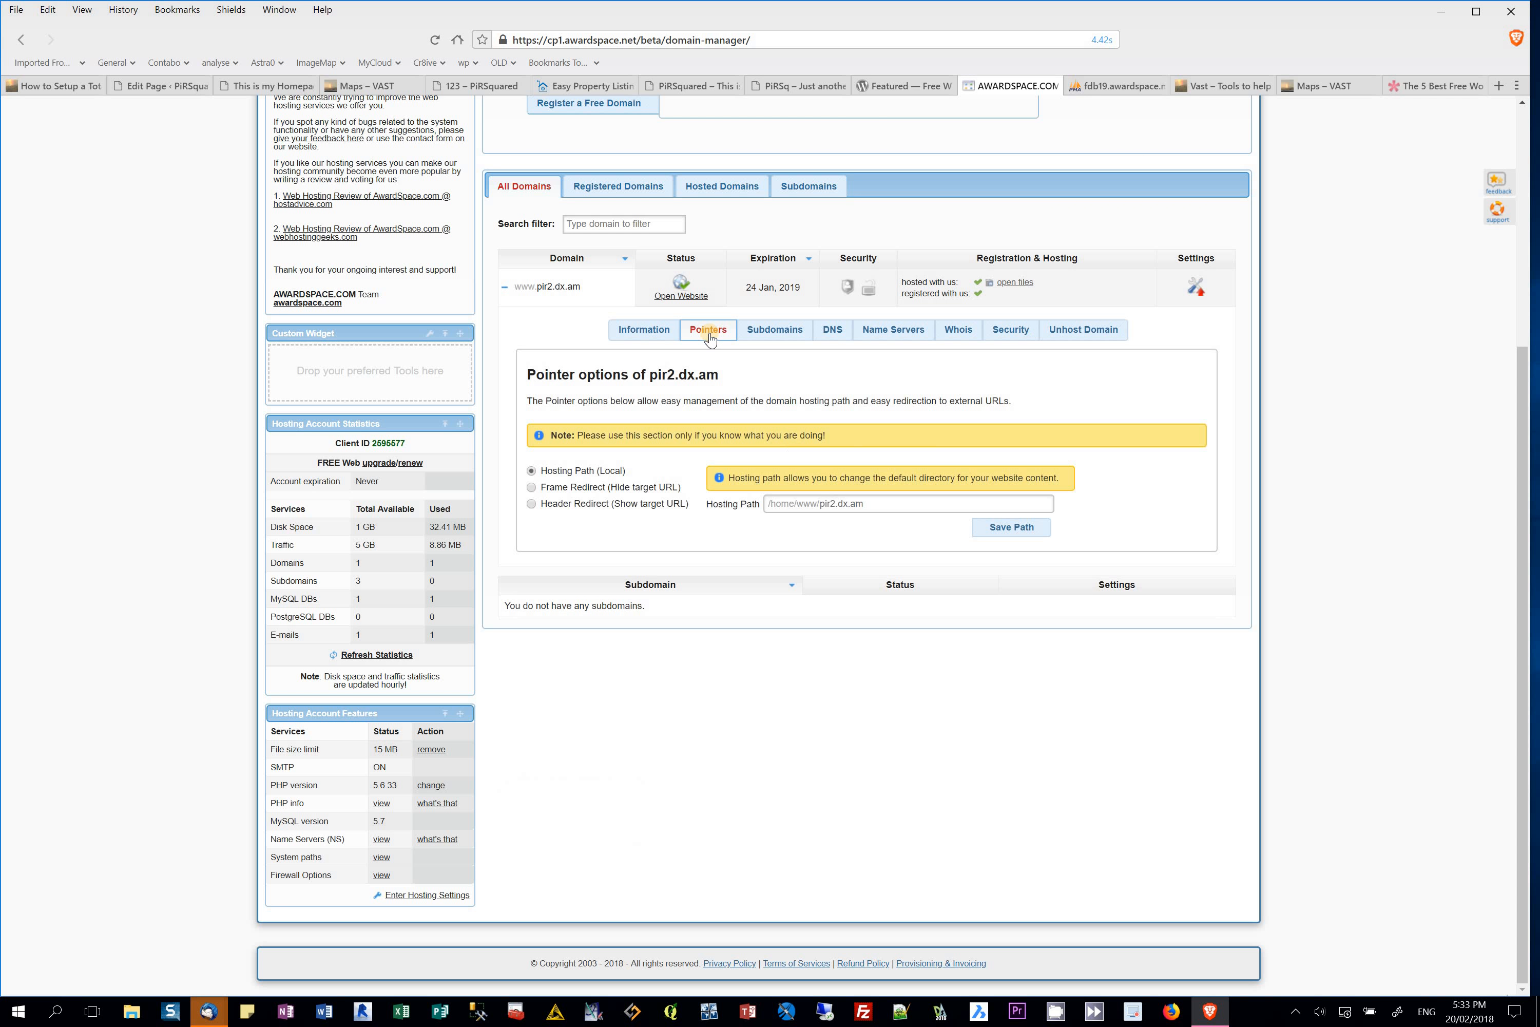
{"action": "left_click", "coordinate": [614, 185]}
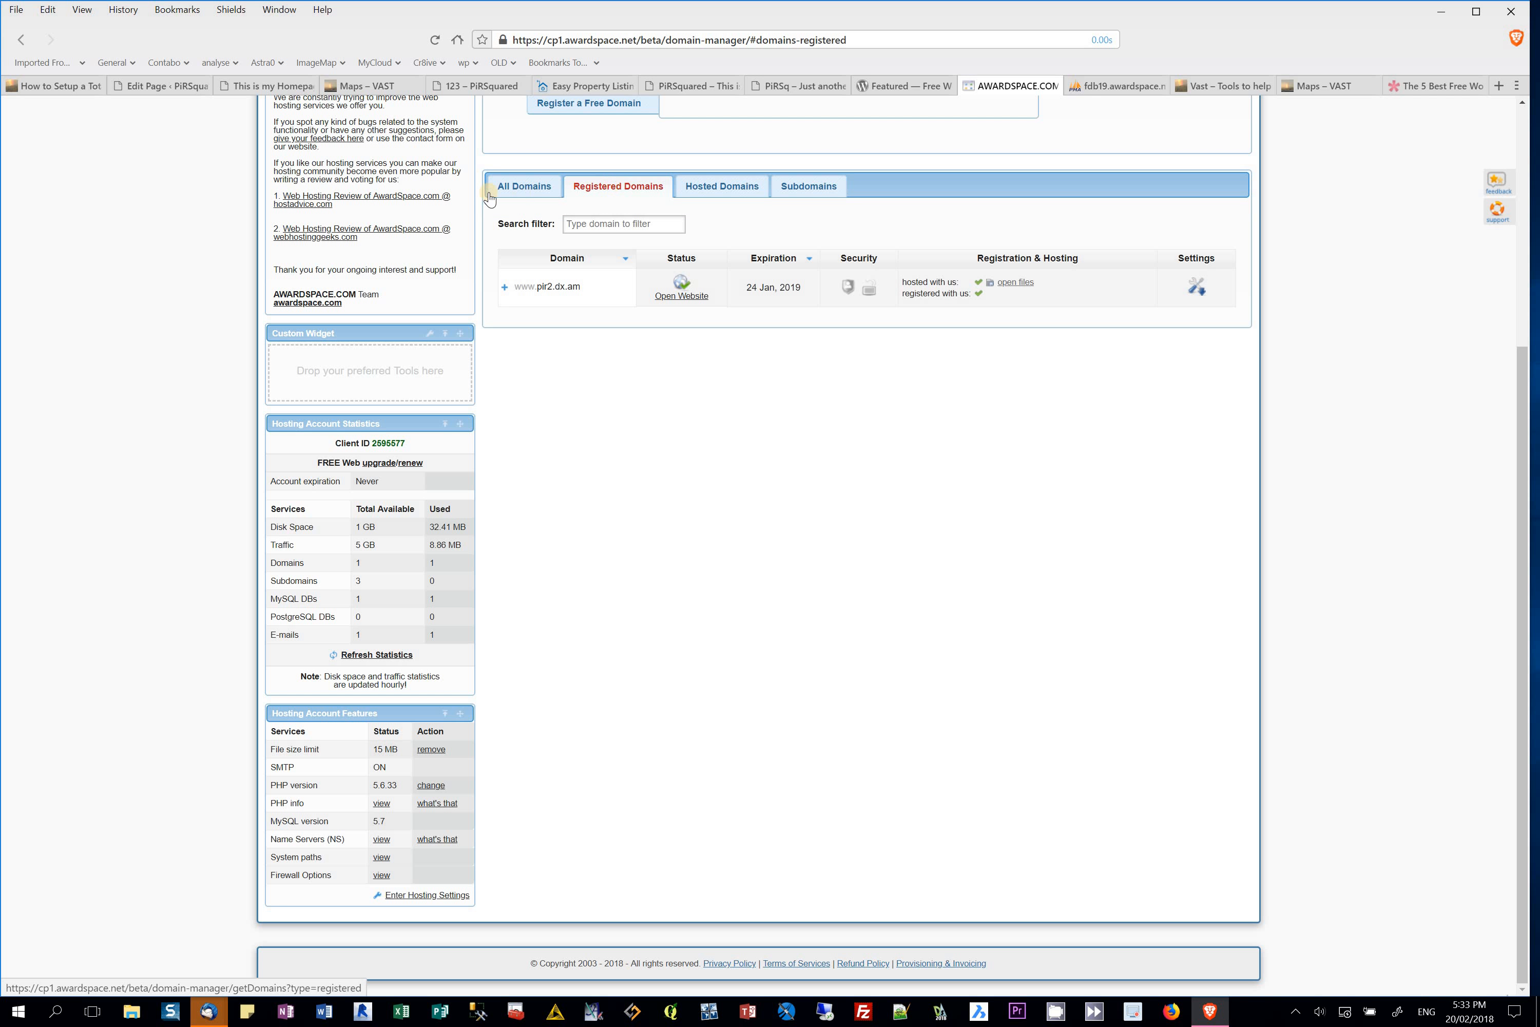
{"action": "left_click", "coordinate": [1197, 287]}
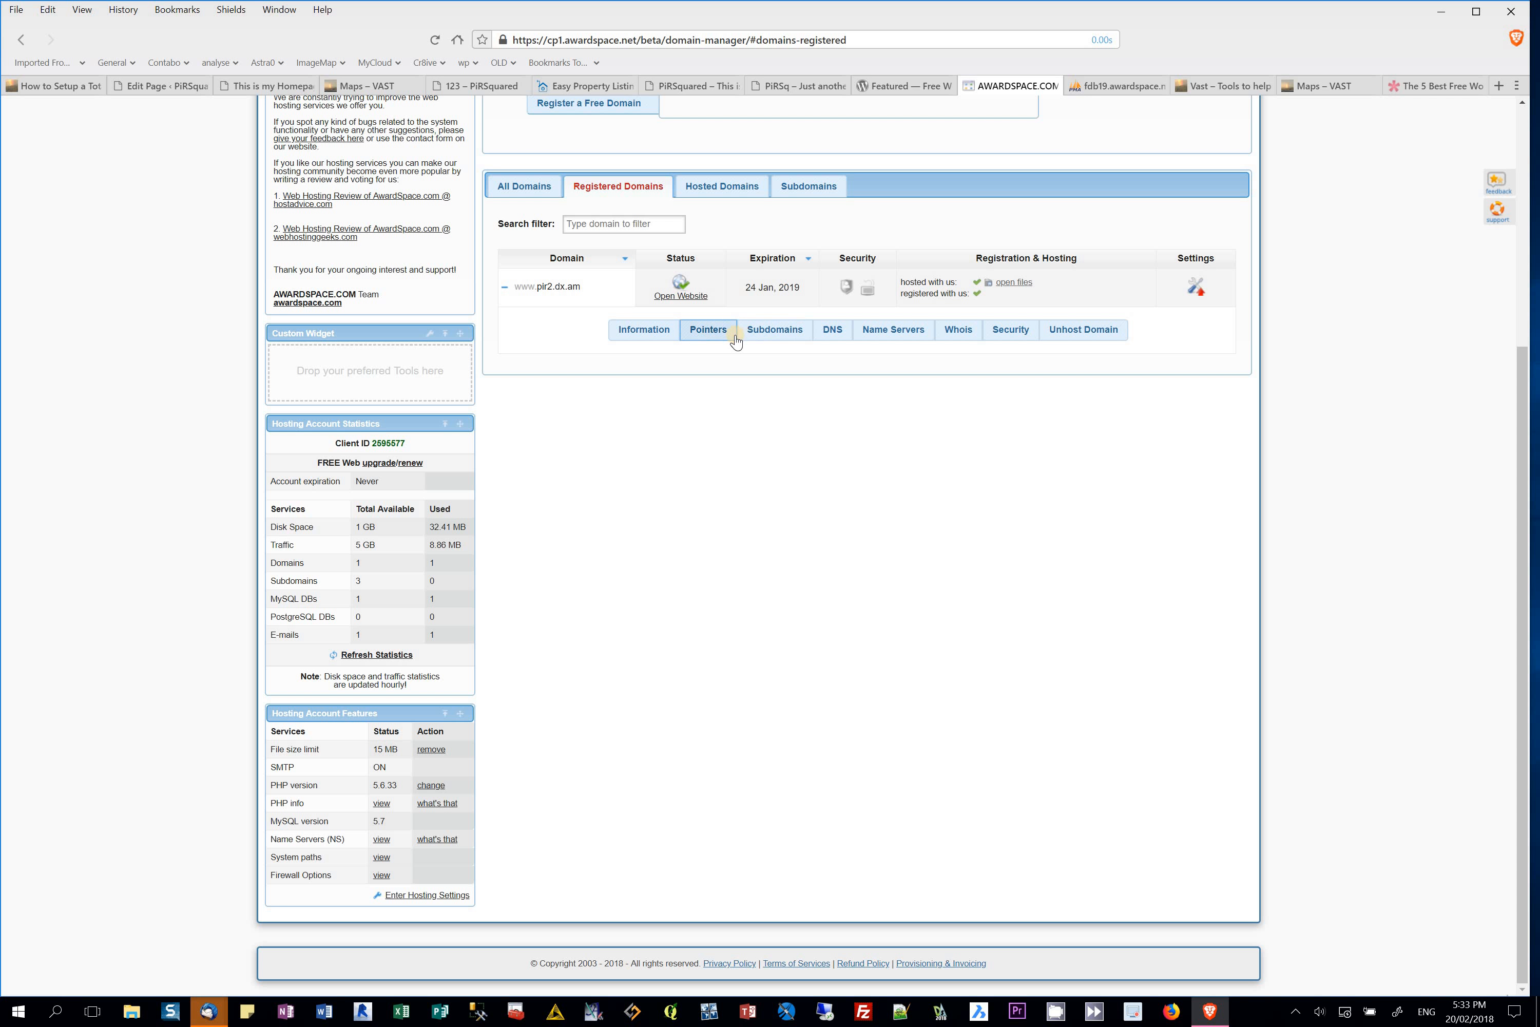
{"action": "left_click", "coordinate": [709, 332]}
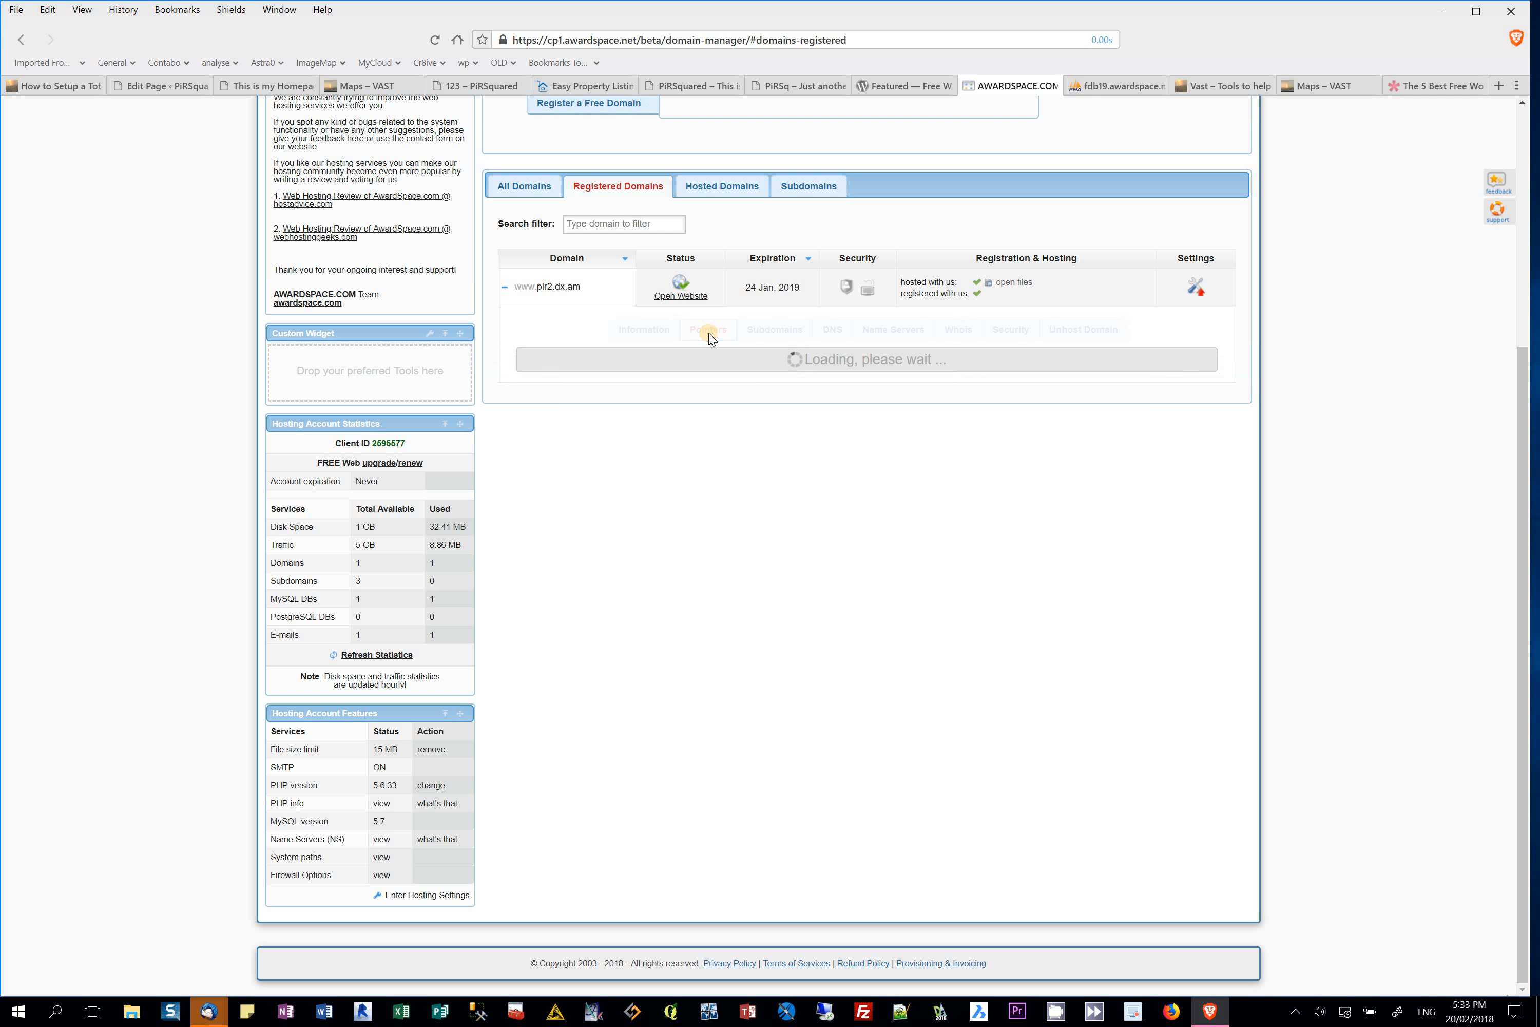
{"action": "left_click", "coordinate": [654, 330]}
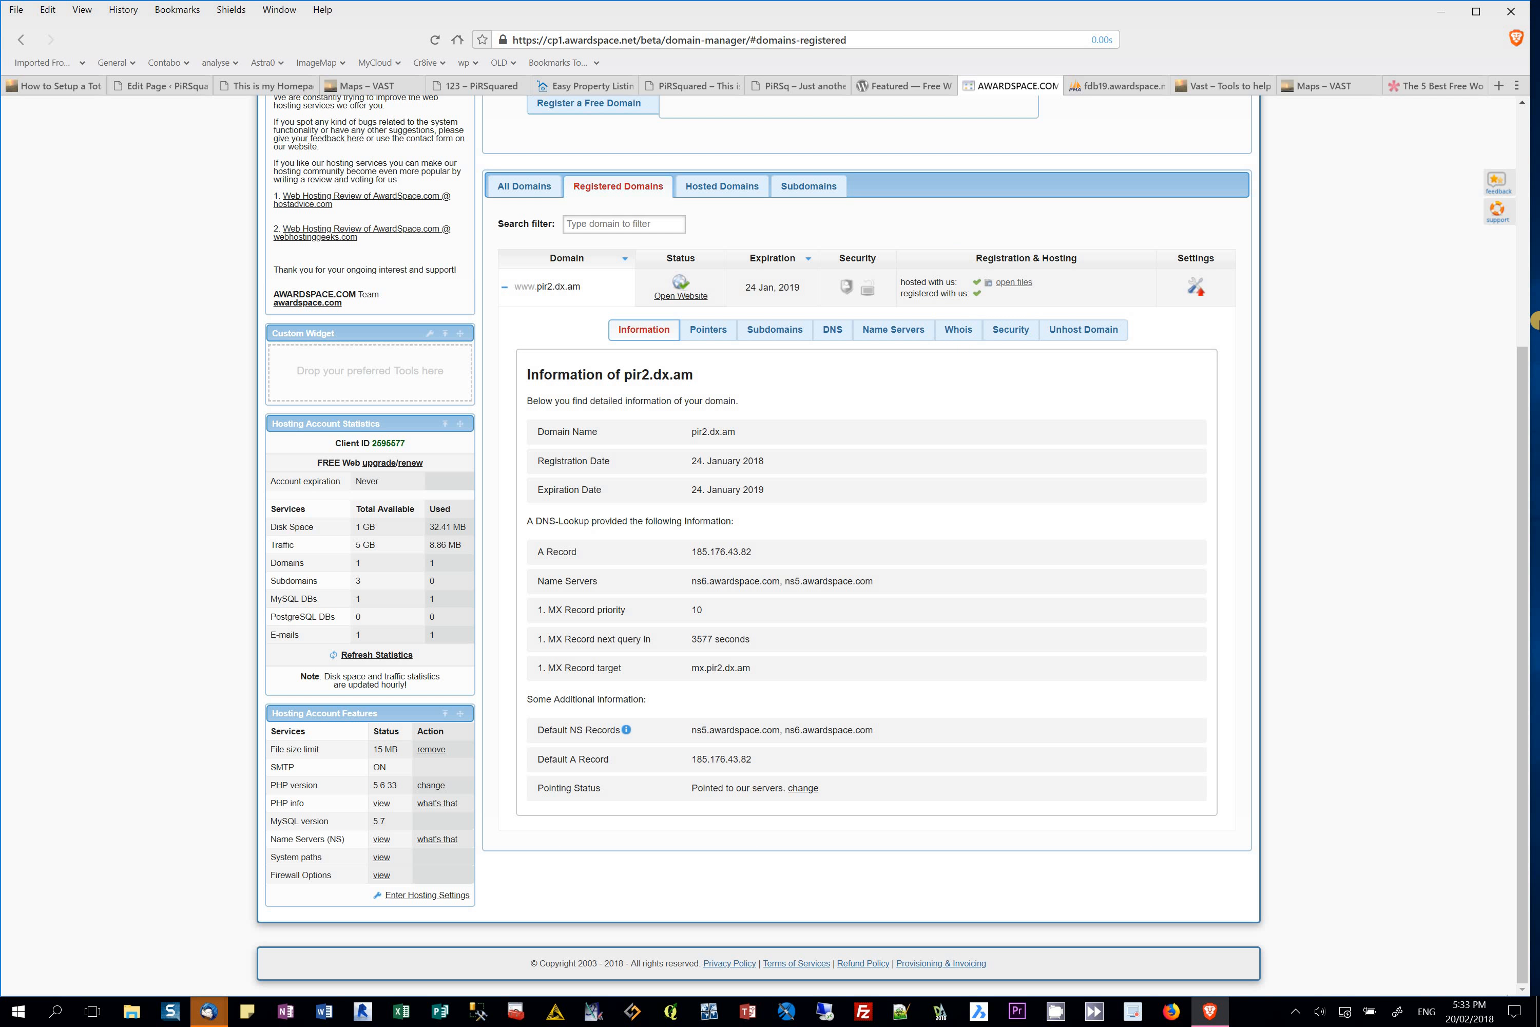
Step: Check the setup guide blog post, then return to the AwardSpace dashboard
{"action": "left_click", "coordinate": [1520, 242]}
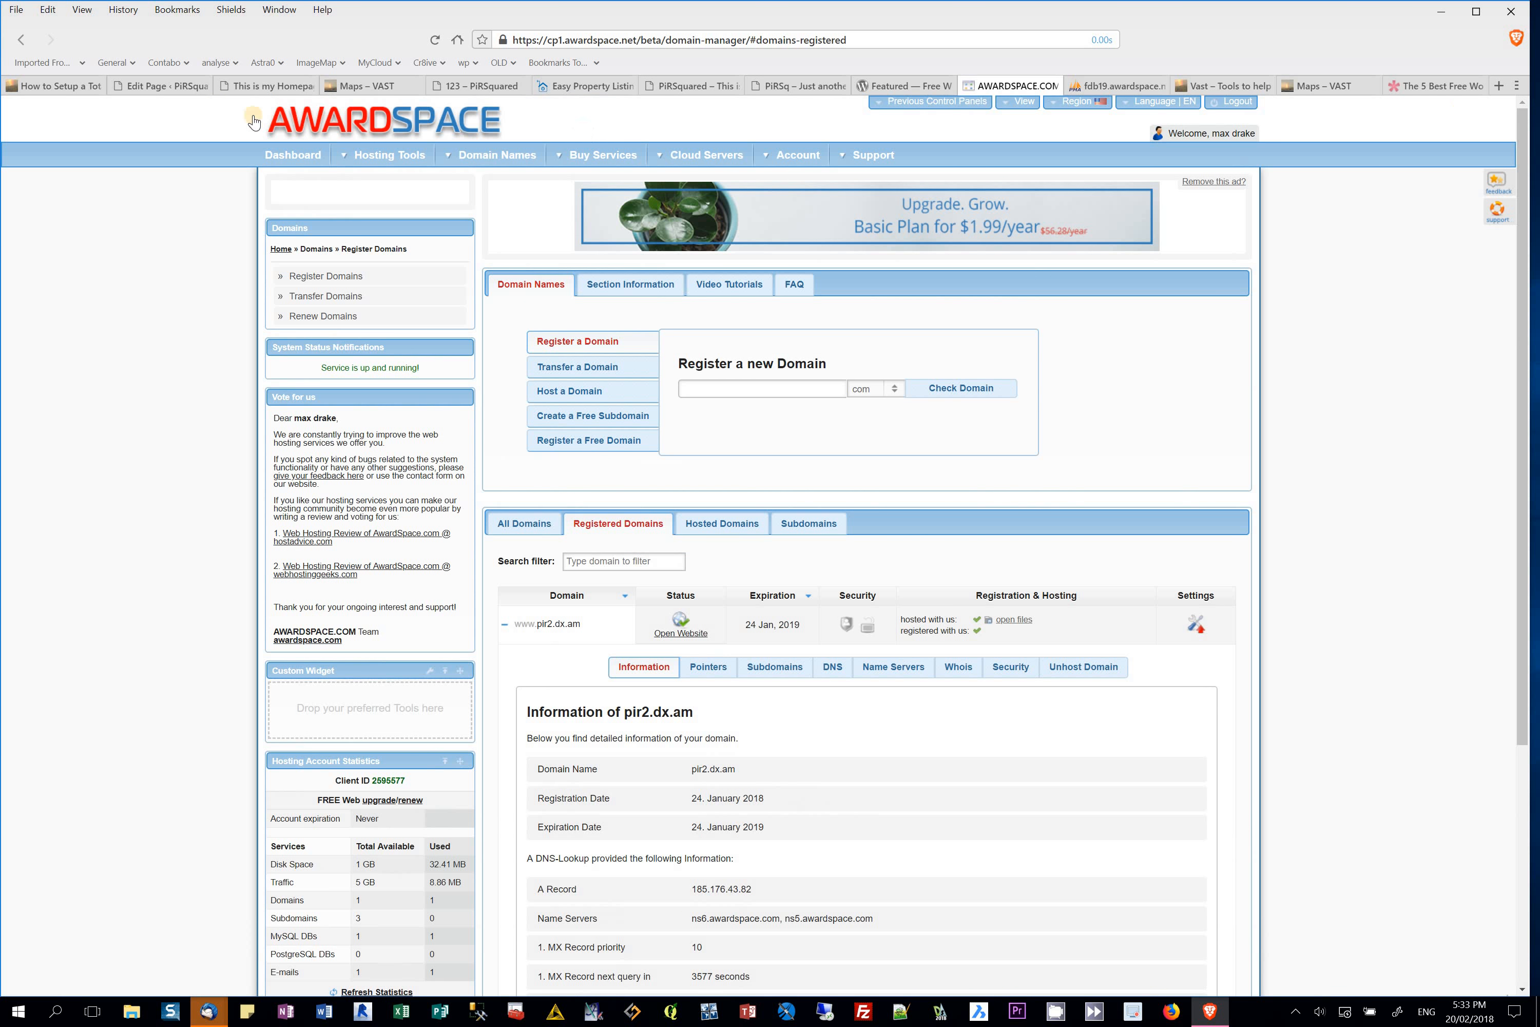
{"action": "left_click", "coordinate": [171, 88]}
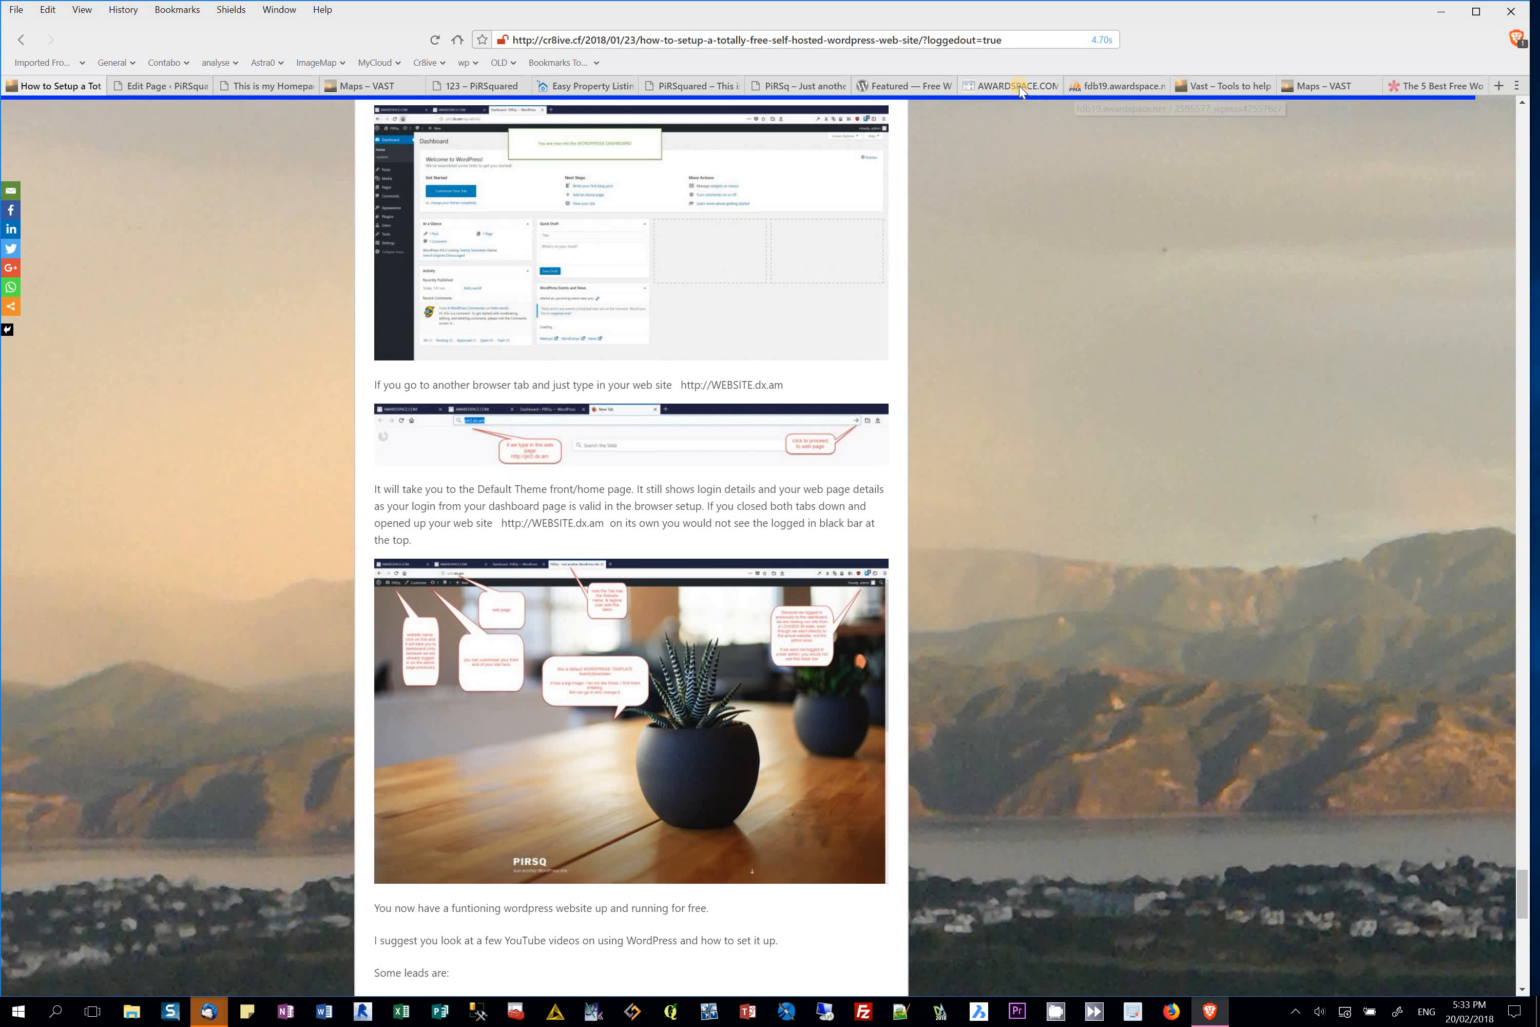
{"action": "left_click", "coordinate": [1019, 85]}
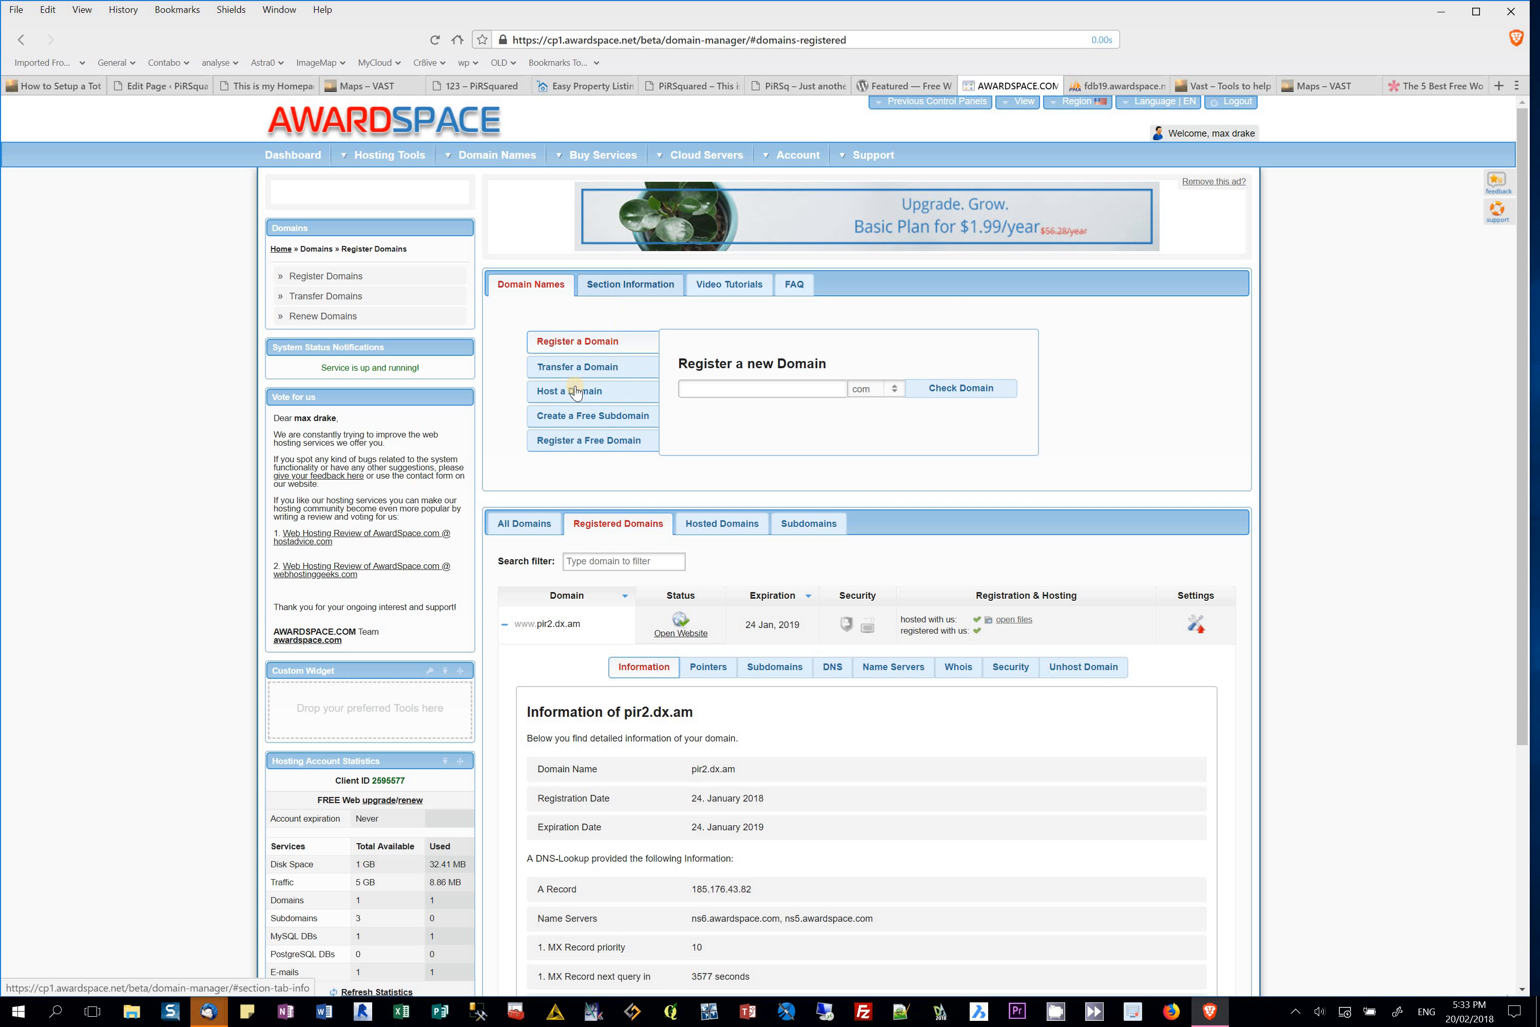
{"action": "left_click", "coordinate": [289, 153]}
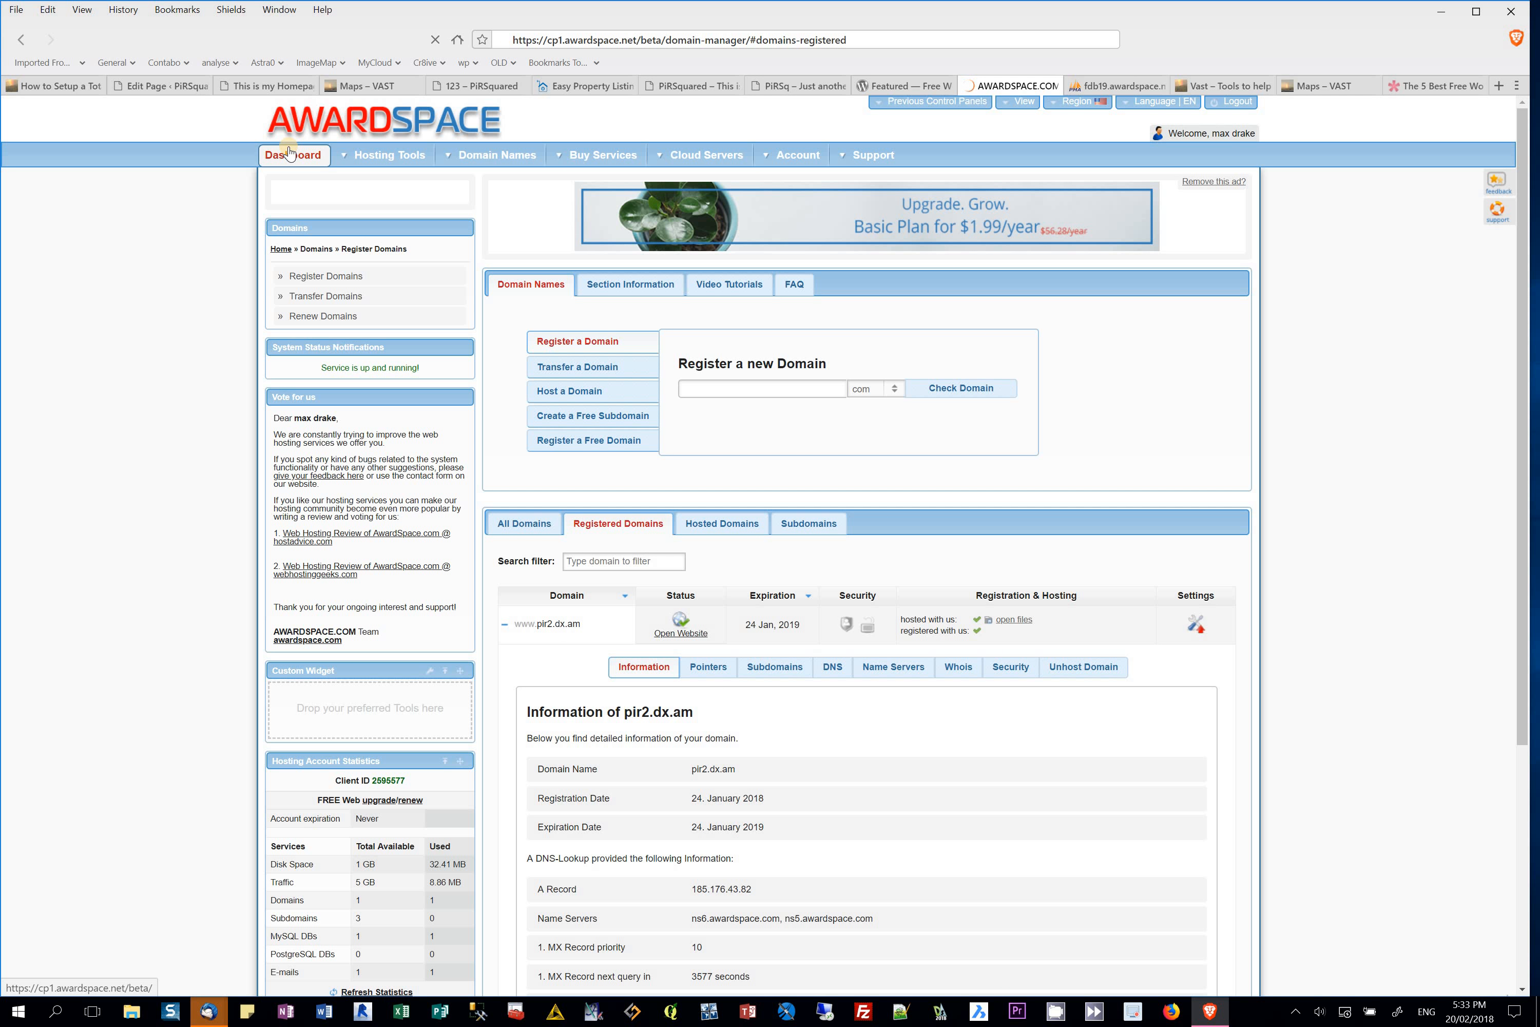
Step: Add File Manager and Database Manager shortcuts to the Custom Widget and open File Manager
{"action": "left_click_drag", "start_coordinate": [583, 431], "coordinate": [552, 463]}
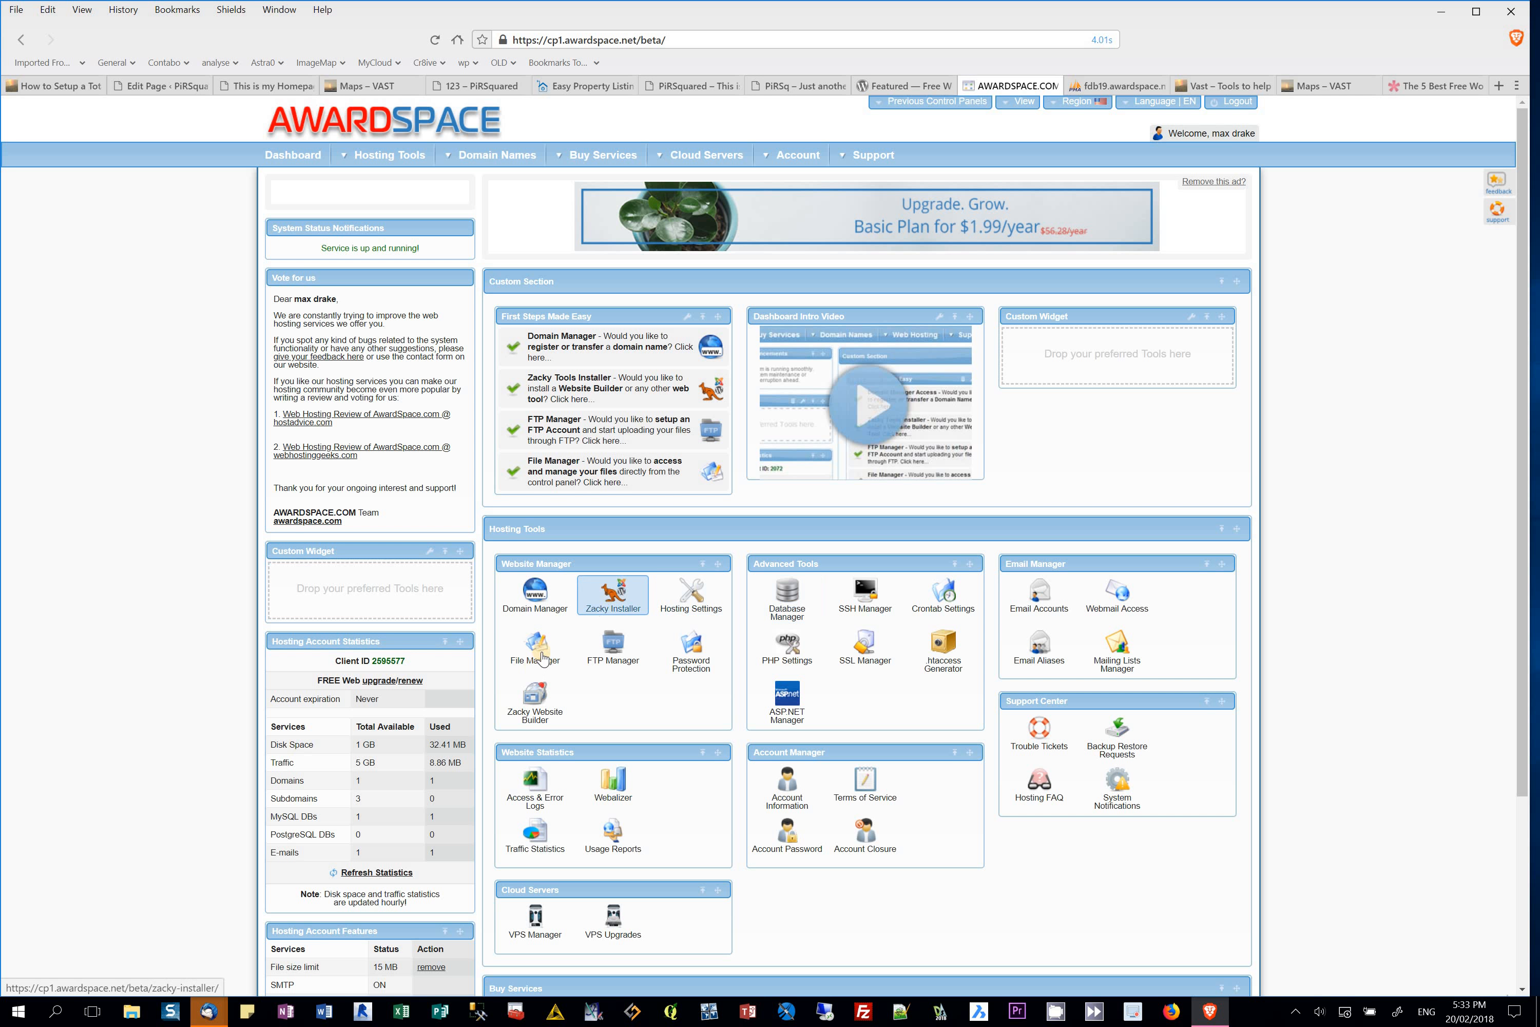
{"action": "left_click_drag", "start_coordinate": [542, 658], "coordinate": [303, 600]}
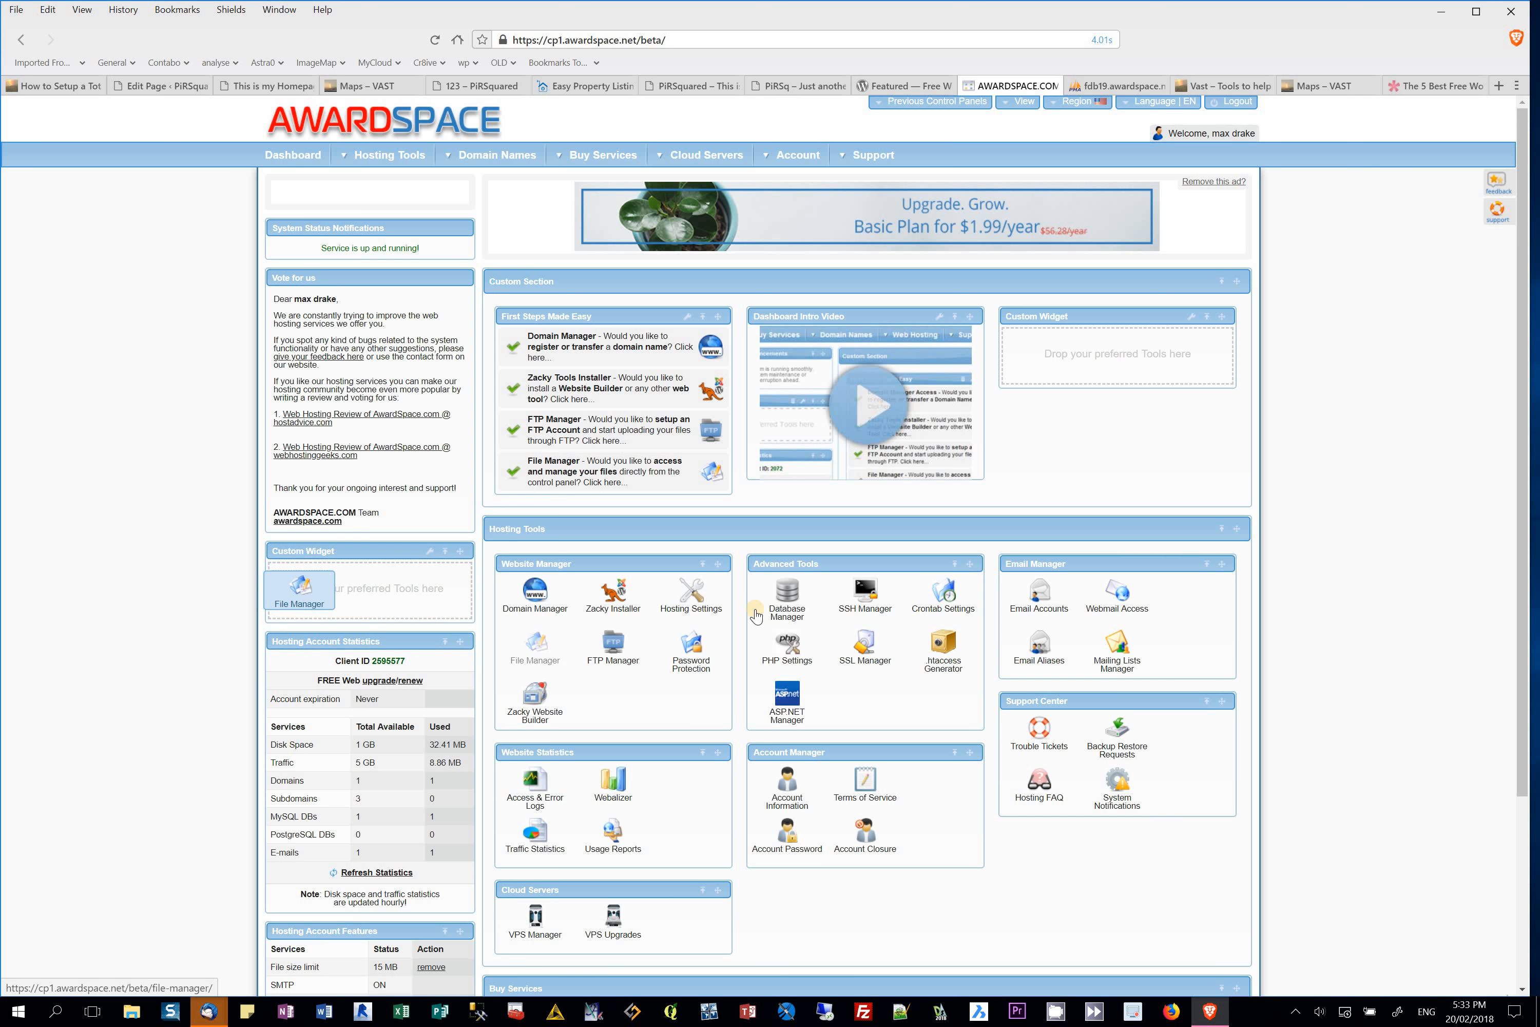
{"action": "left_click_drag", "start_coordinate": [756, 616], "coordinate": [417, 592]}
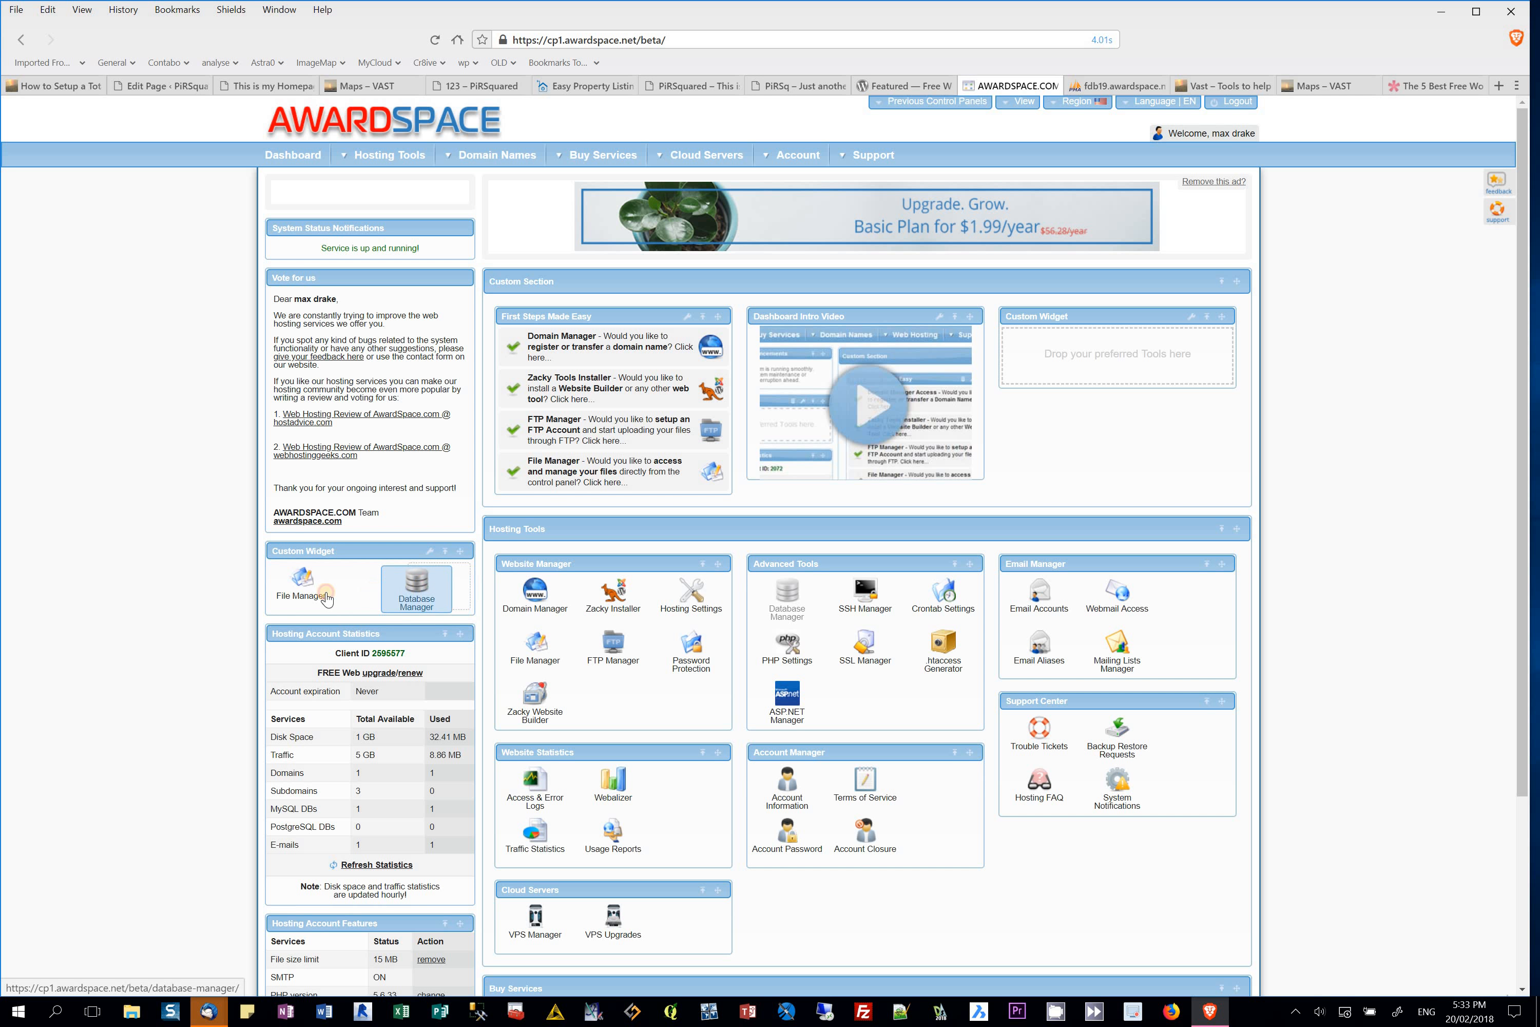
{"action": "left_click", "coordinate": [299, 584]}
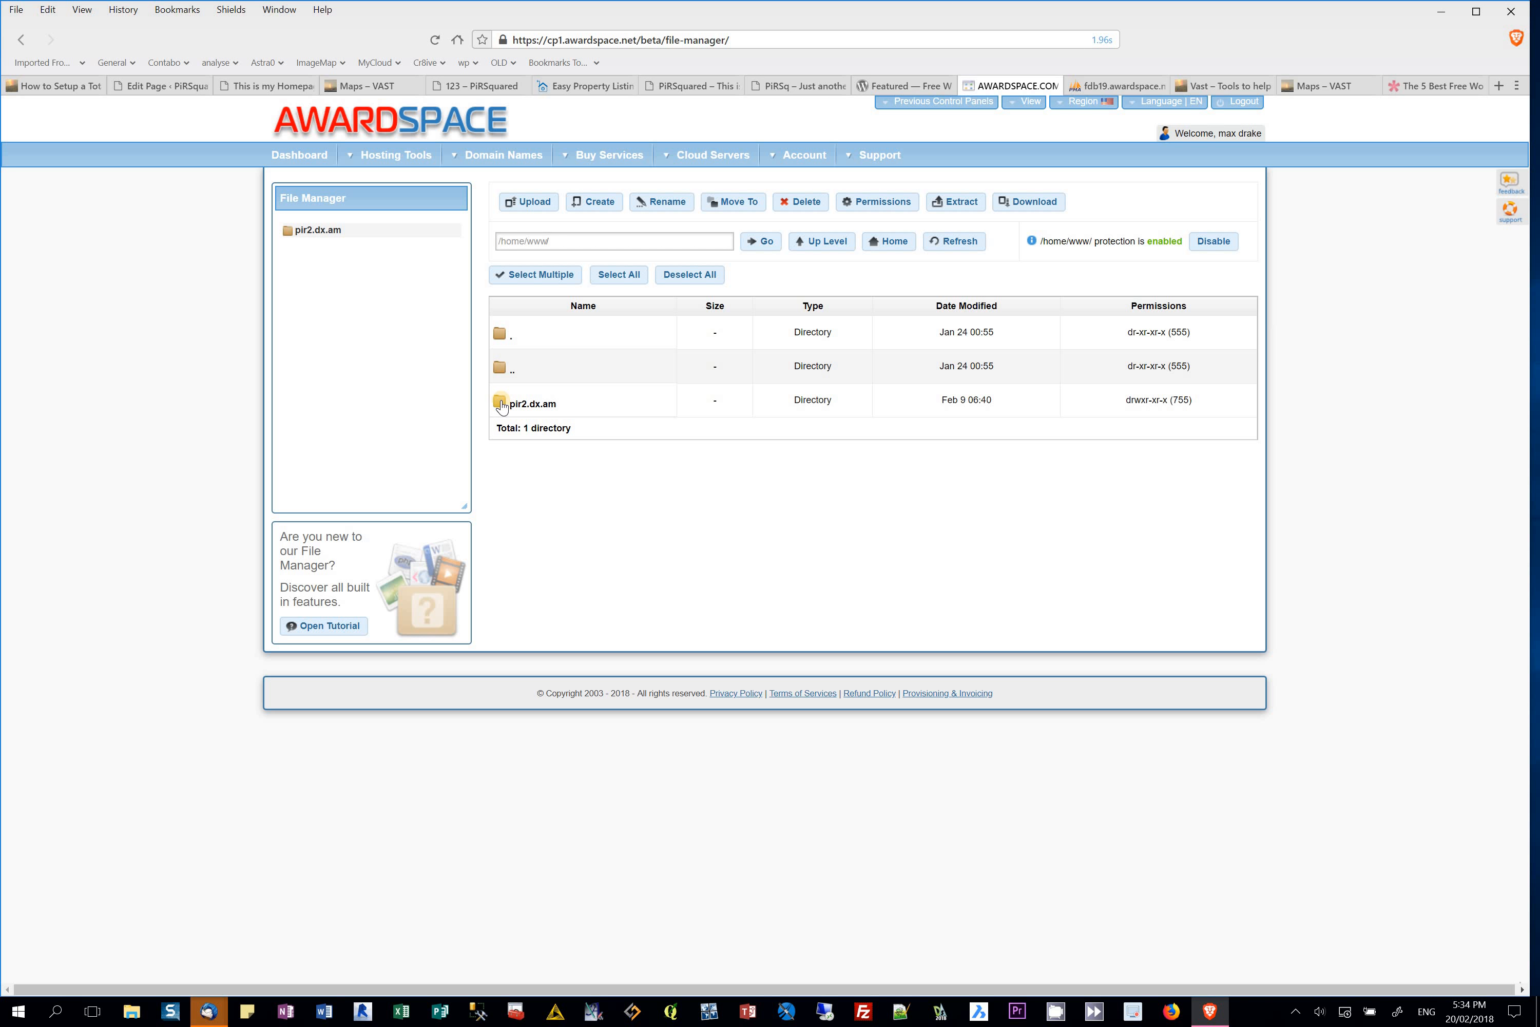
Step: Create a new _JUNK directory inside pir2.dx.am and open it
{"action": "double_click", "coordinate": [501, 406]}
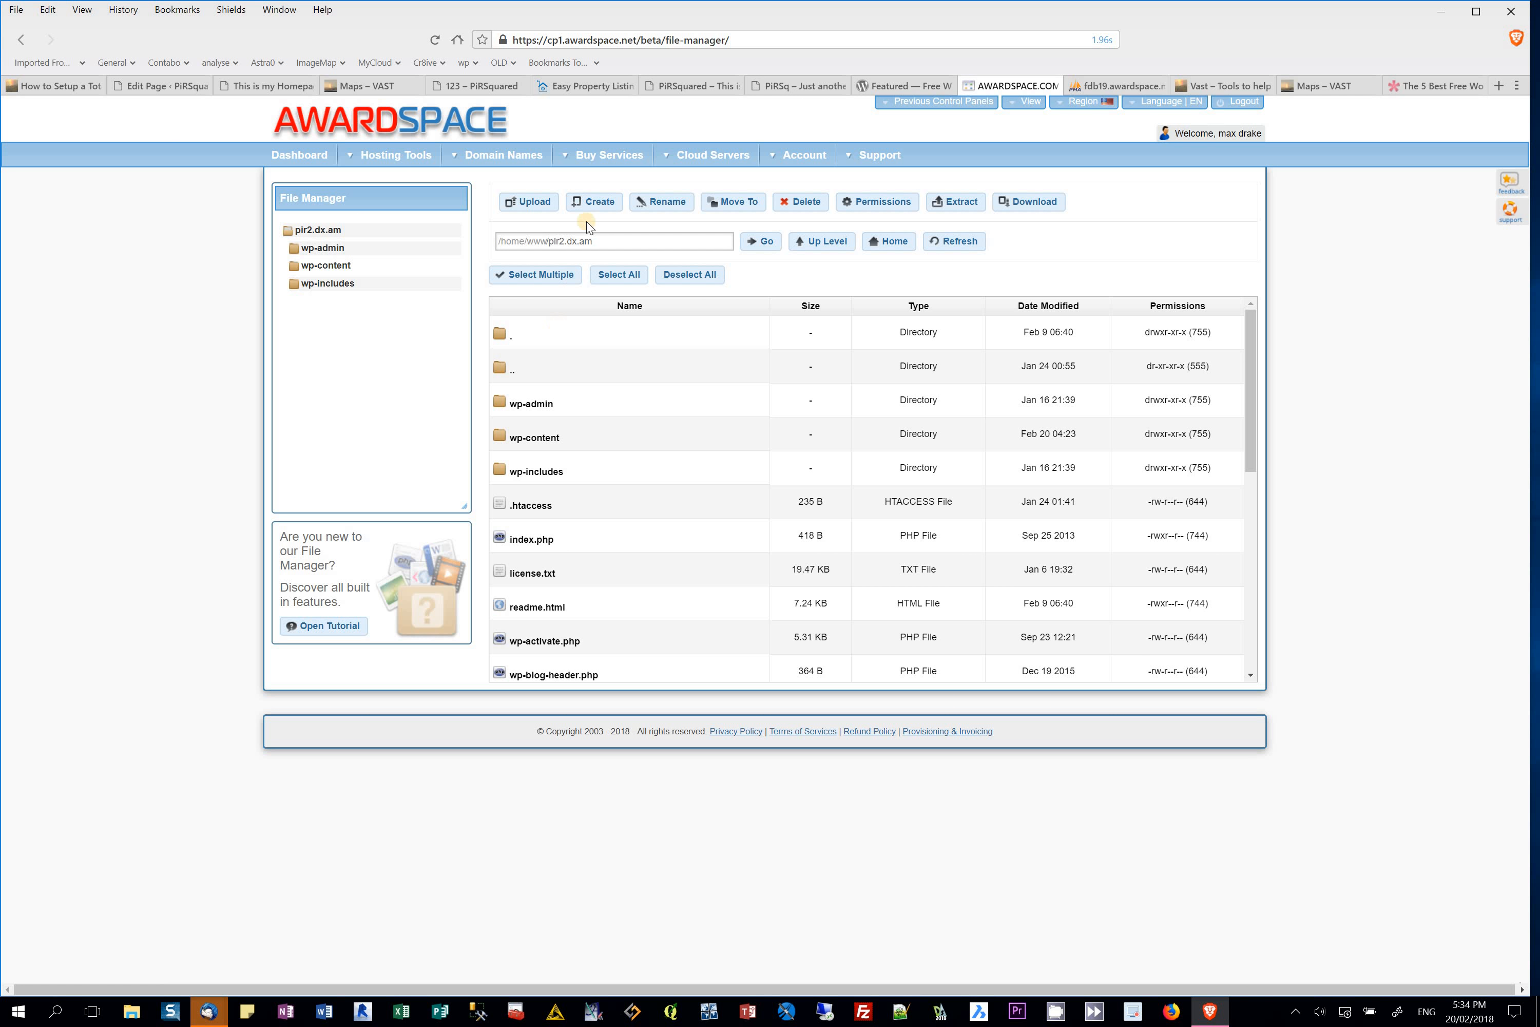
{"action": "left_click", "coordinate": [598, 202]}
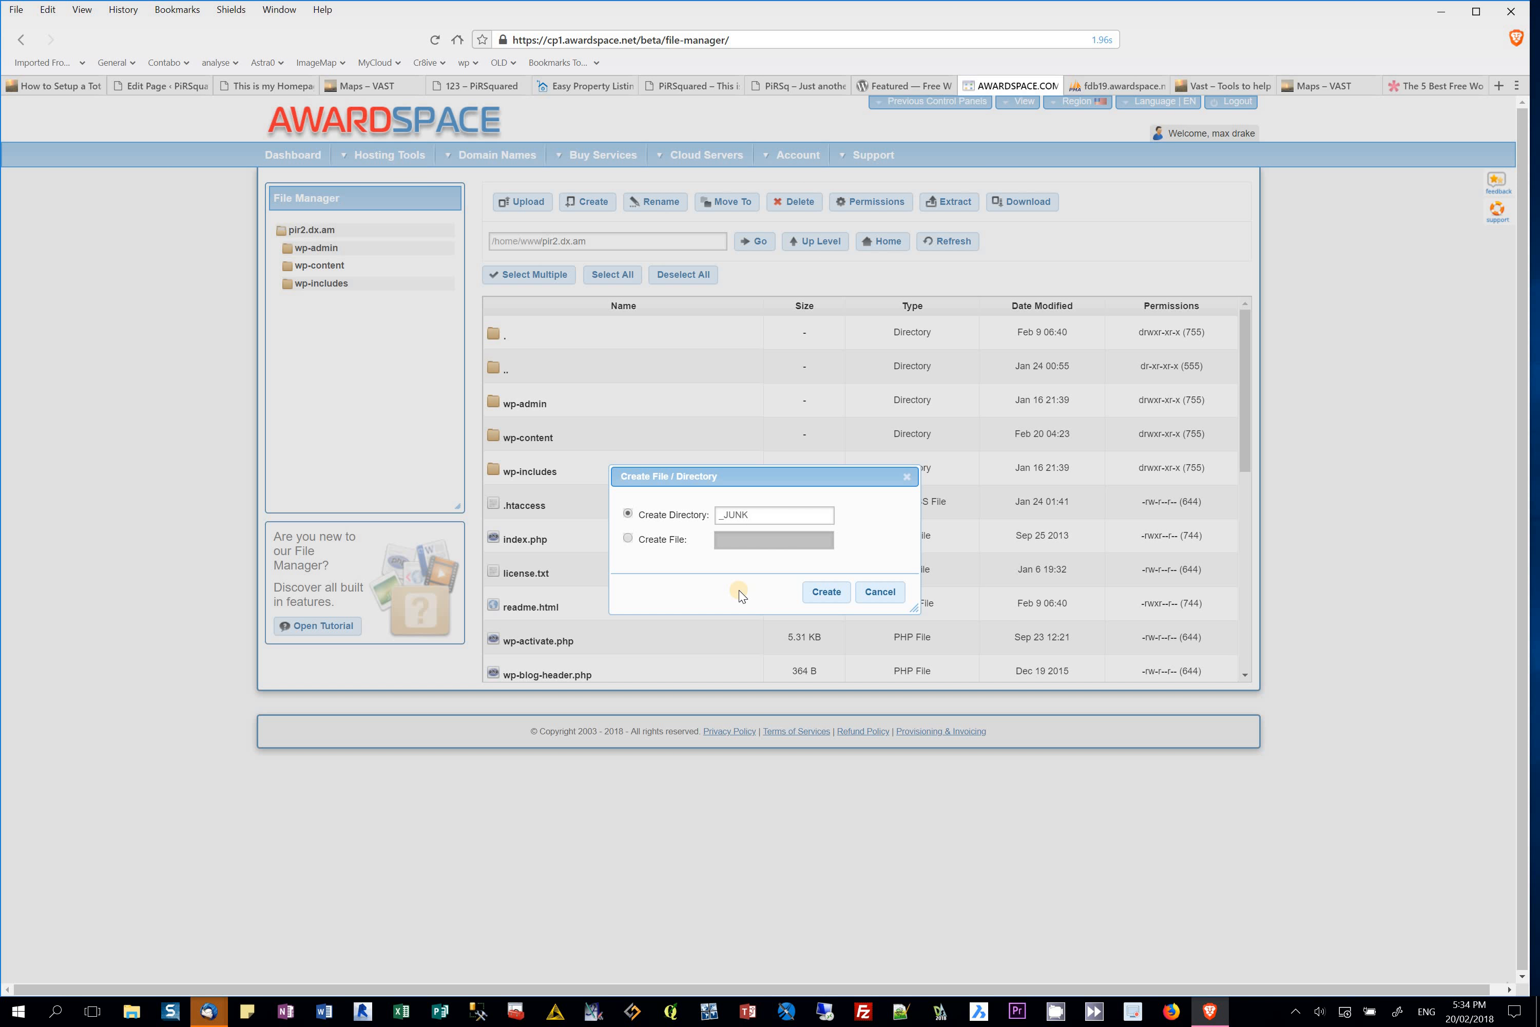
{"action": "left_click", "coordinate": [826, 592]}
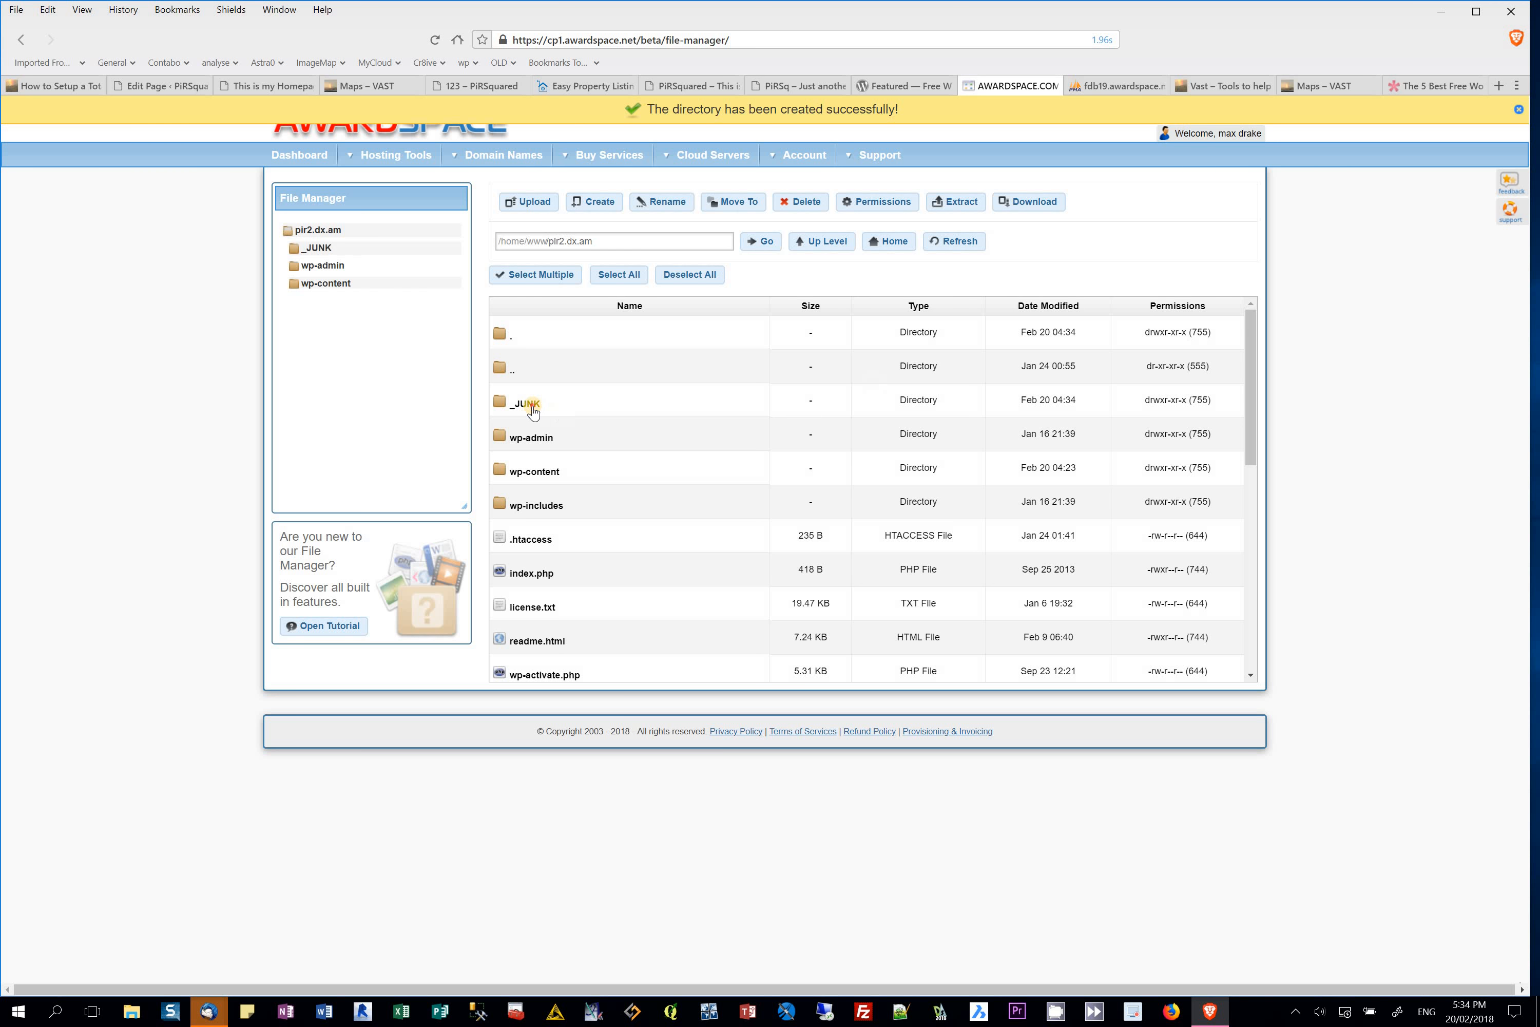
{"action": "double_click", "coordinate": [533, 406]}
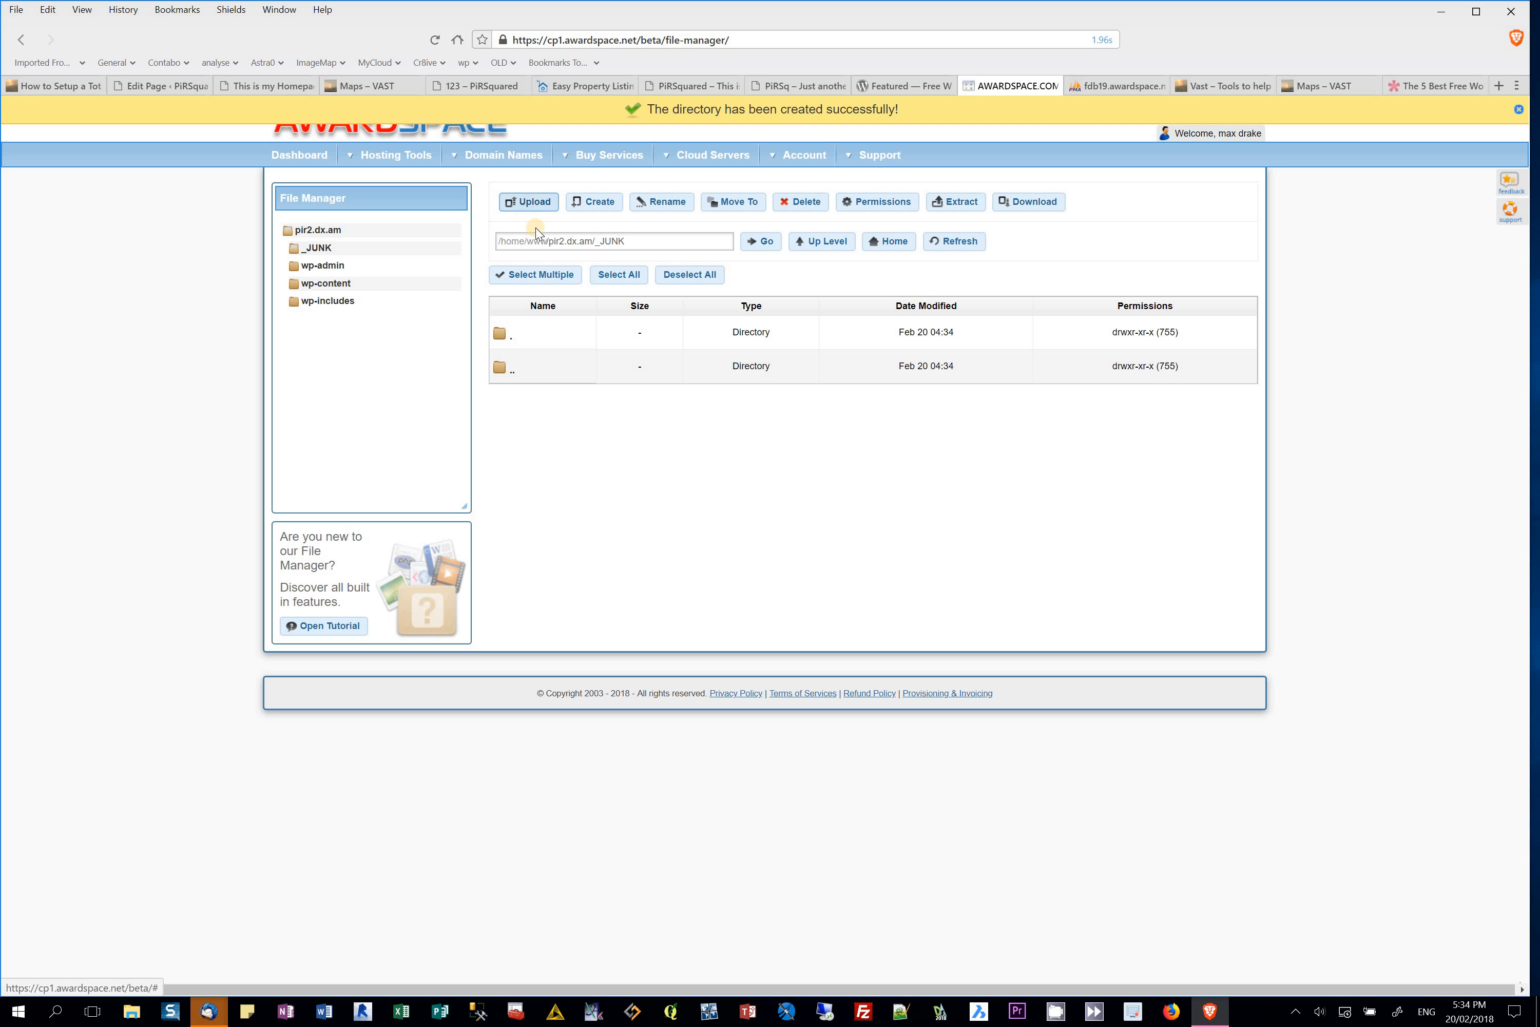
Step: Try uploading setup(1).exe into _JUNK, then close the upload panel after the error
{"action": "left_click", "coordinate": [535, 203]}
{"action": "left_click", "coordinate": [748, 595]}
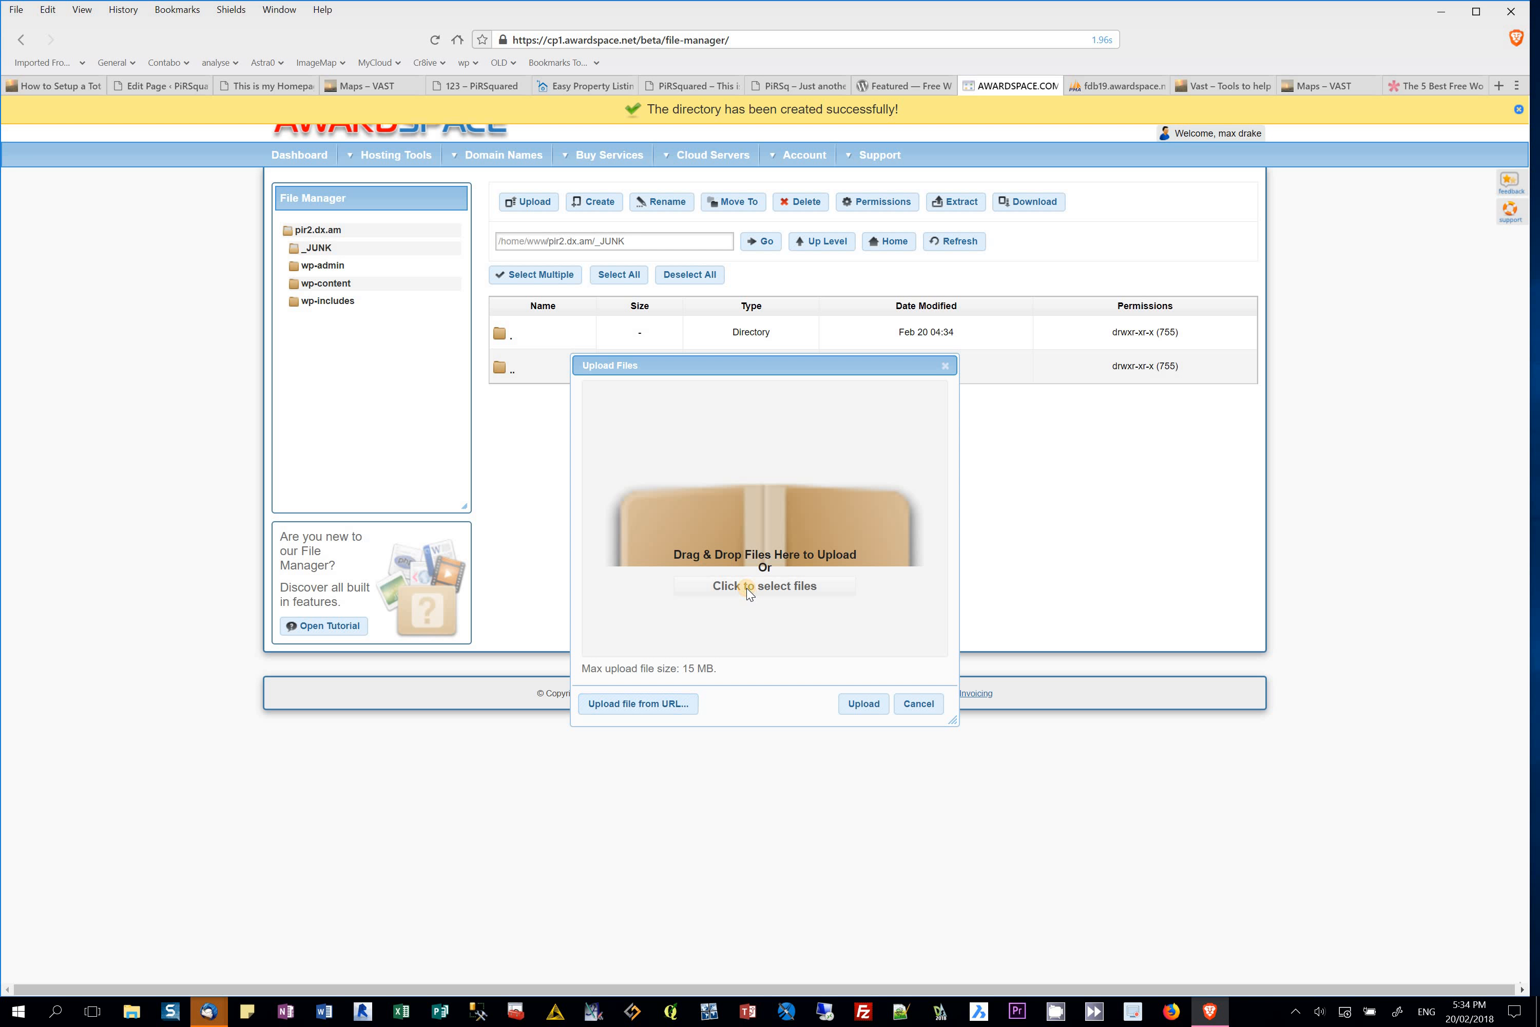
{"action": "left_click", "coordinate": [202, 144]}
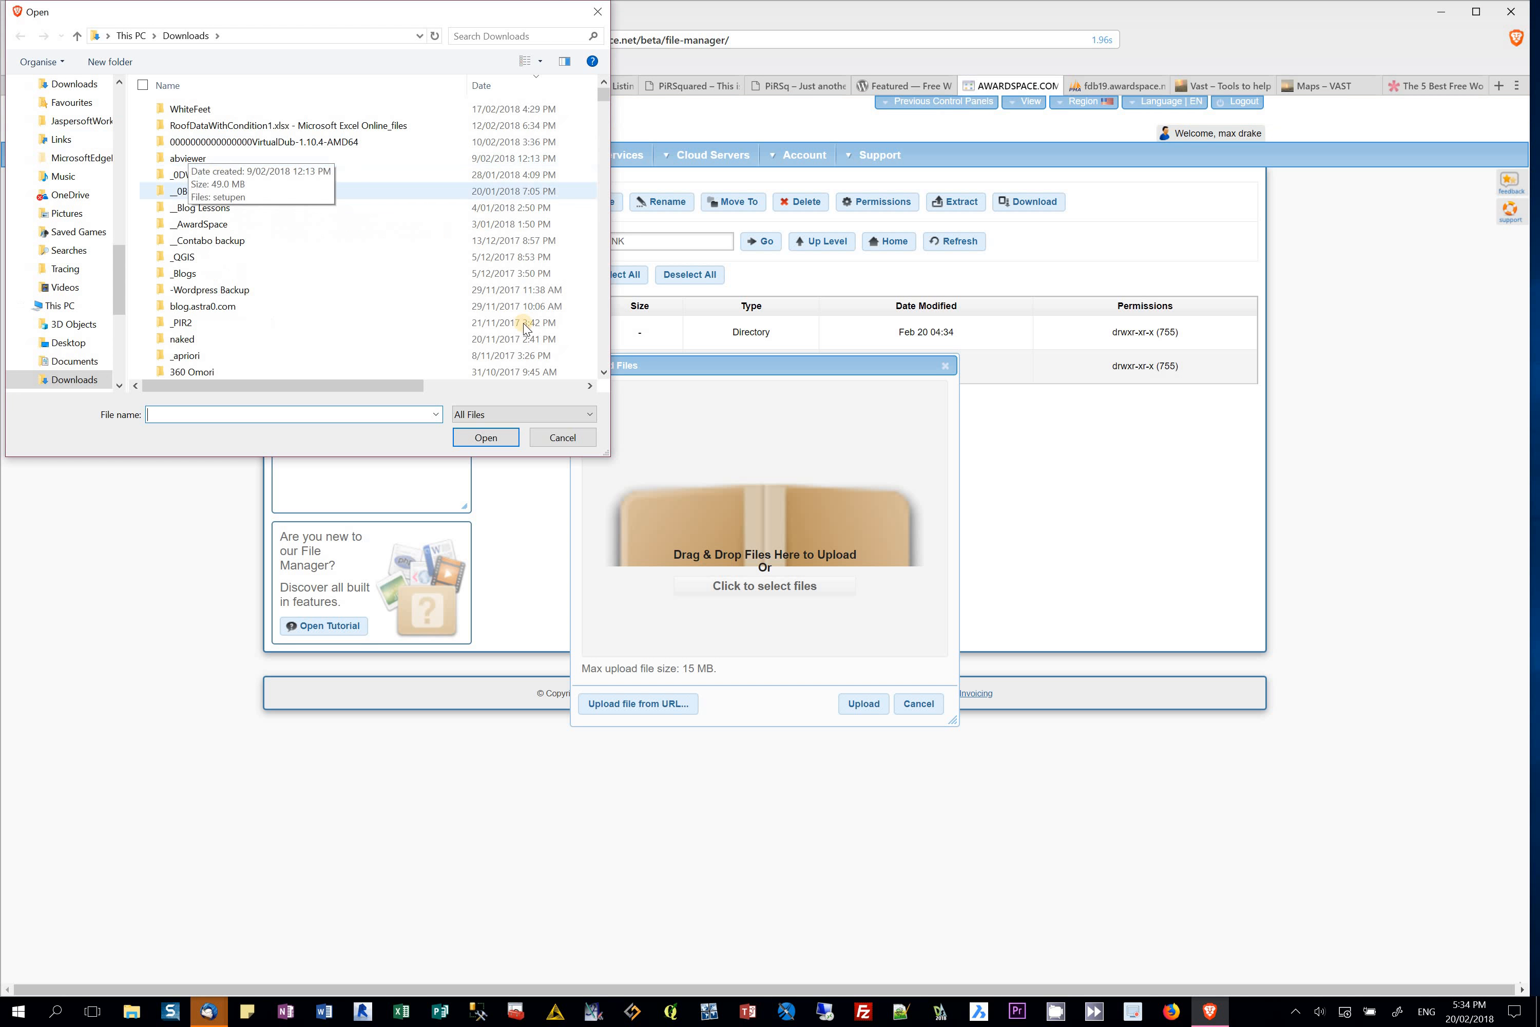
{"action": "left_click_drag", "start_coordinate": [607, 92], "coordinate": [592, 161]}
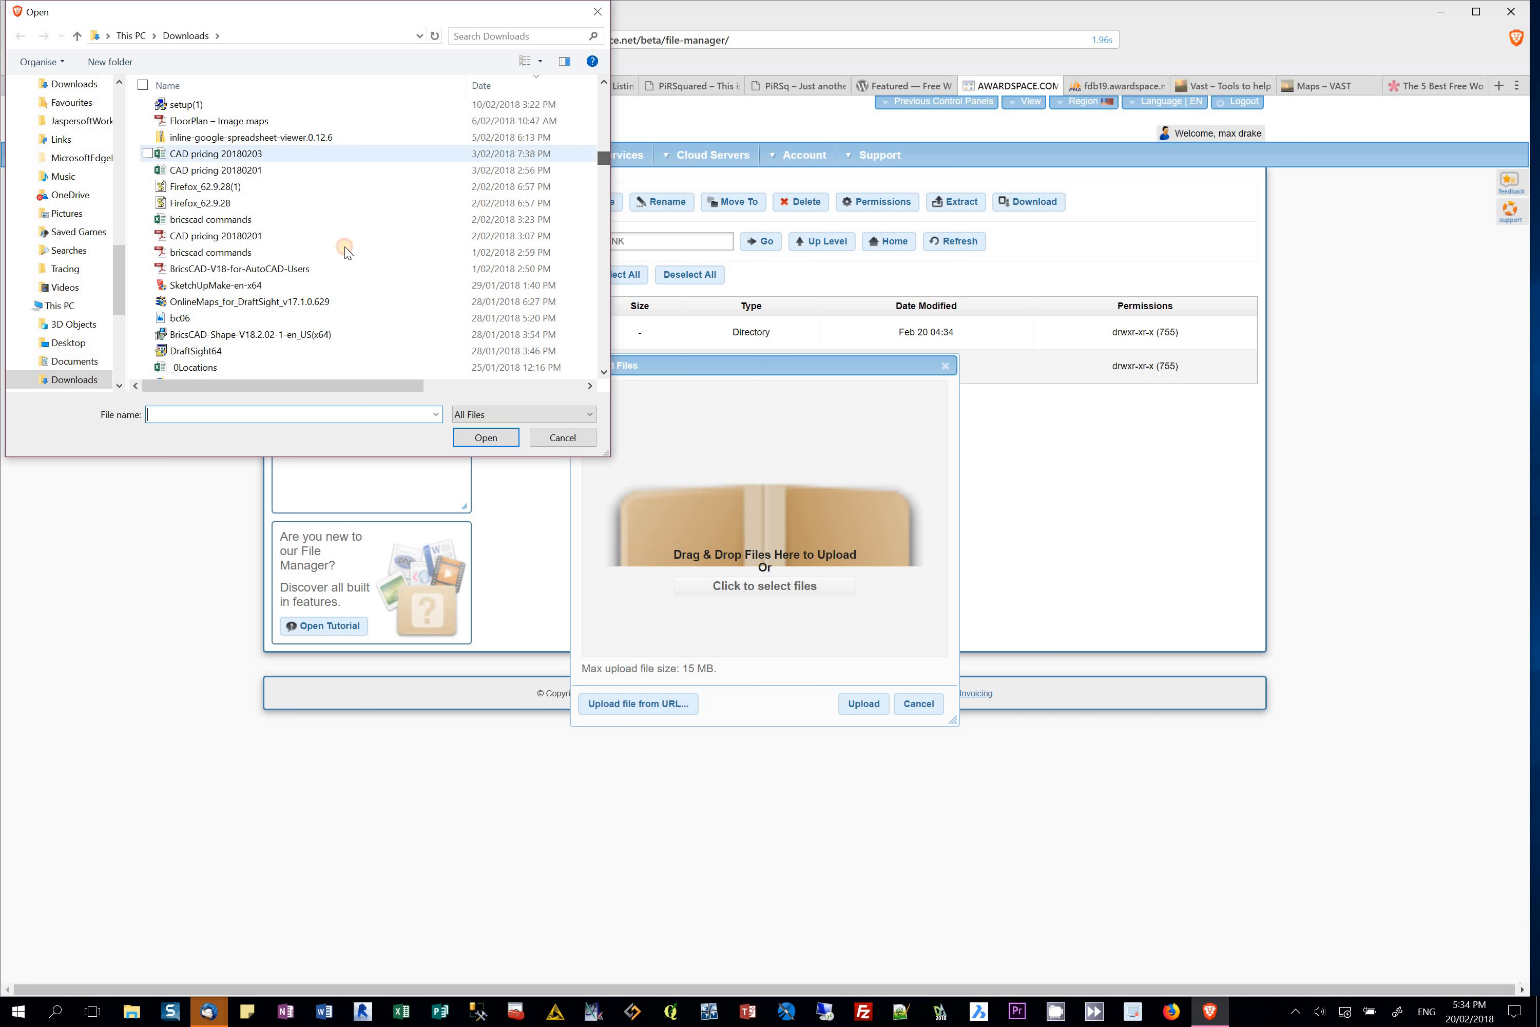
{"action": "left_click", "coordinate": [318, 251]}
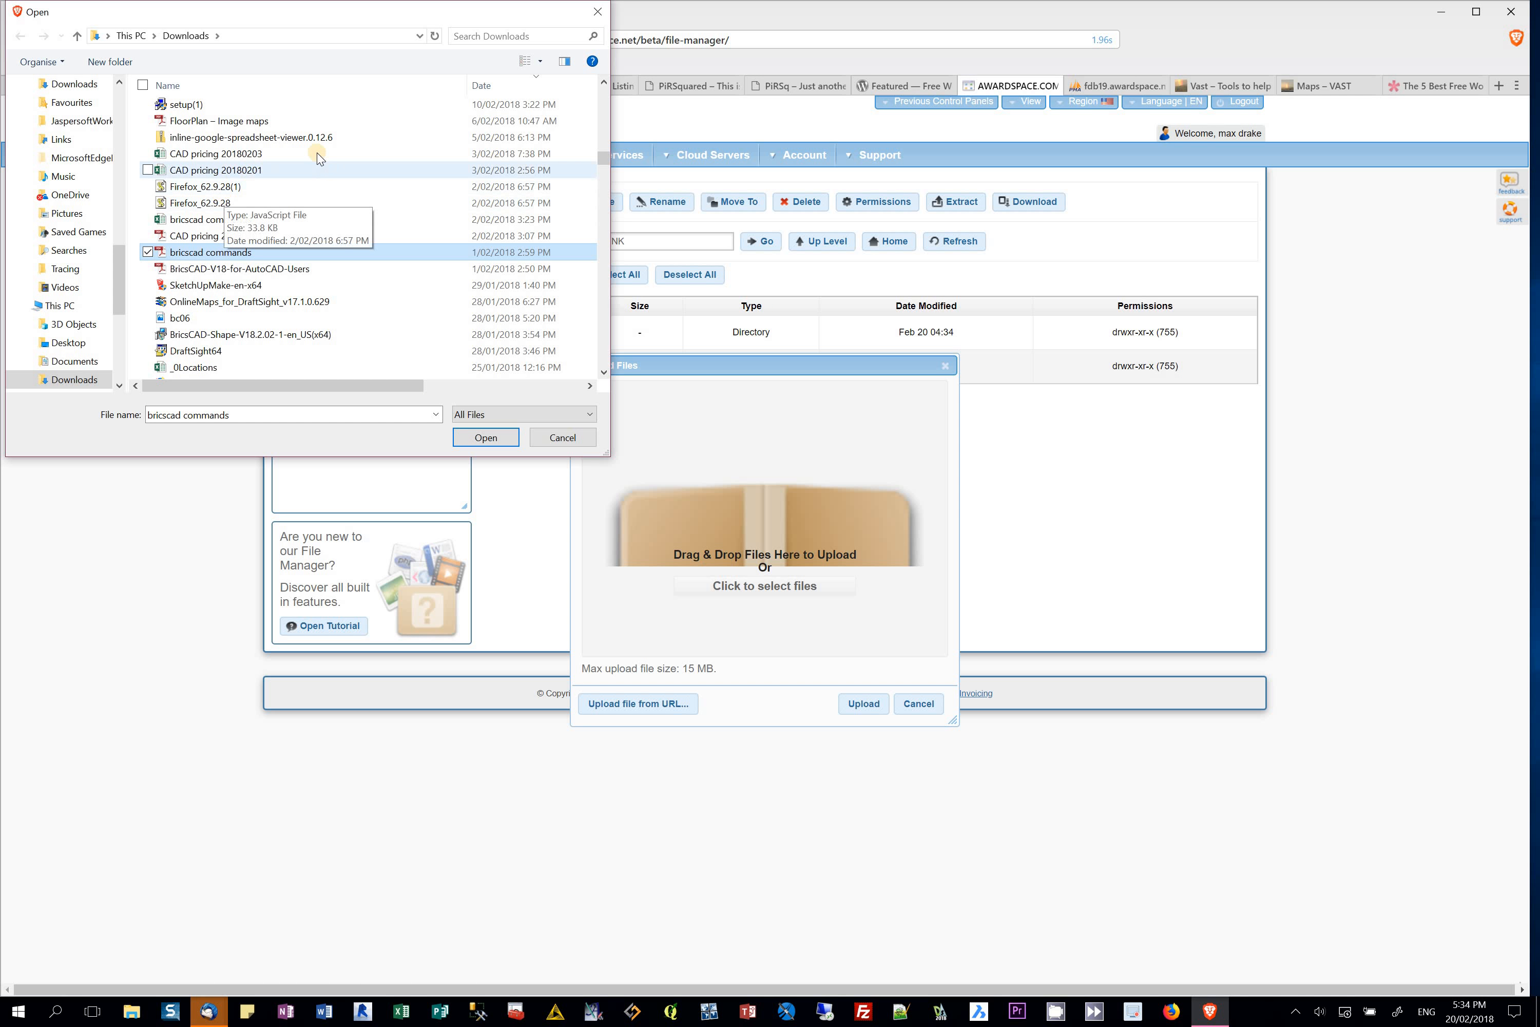
{"action": "left_click", "coordinate": [225, 104]}
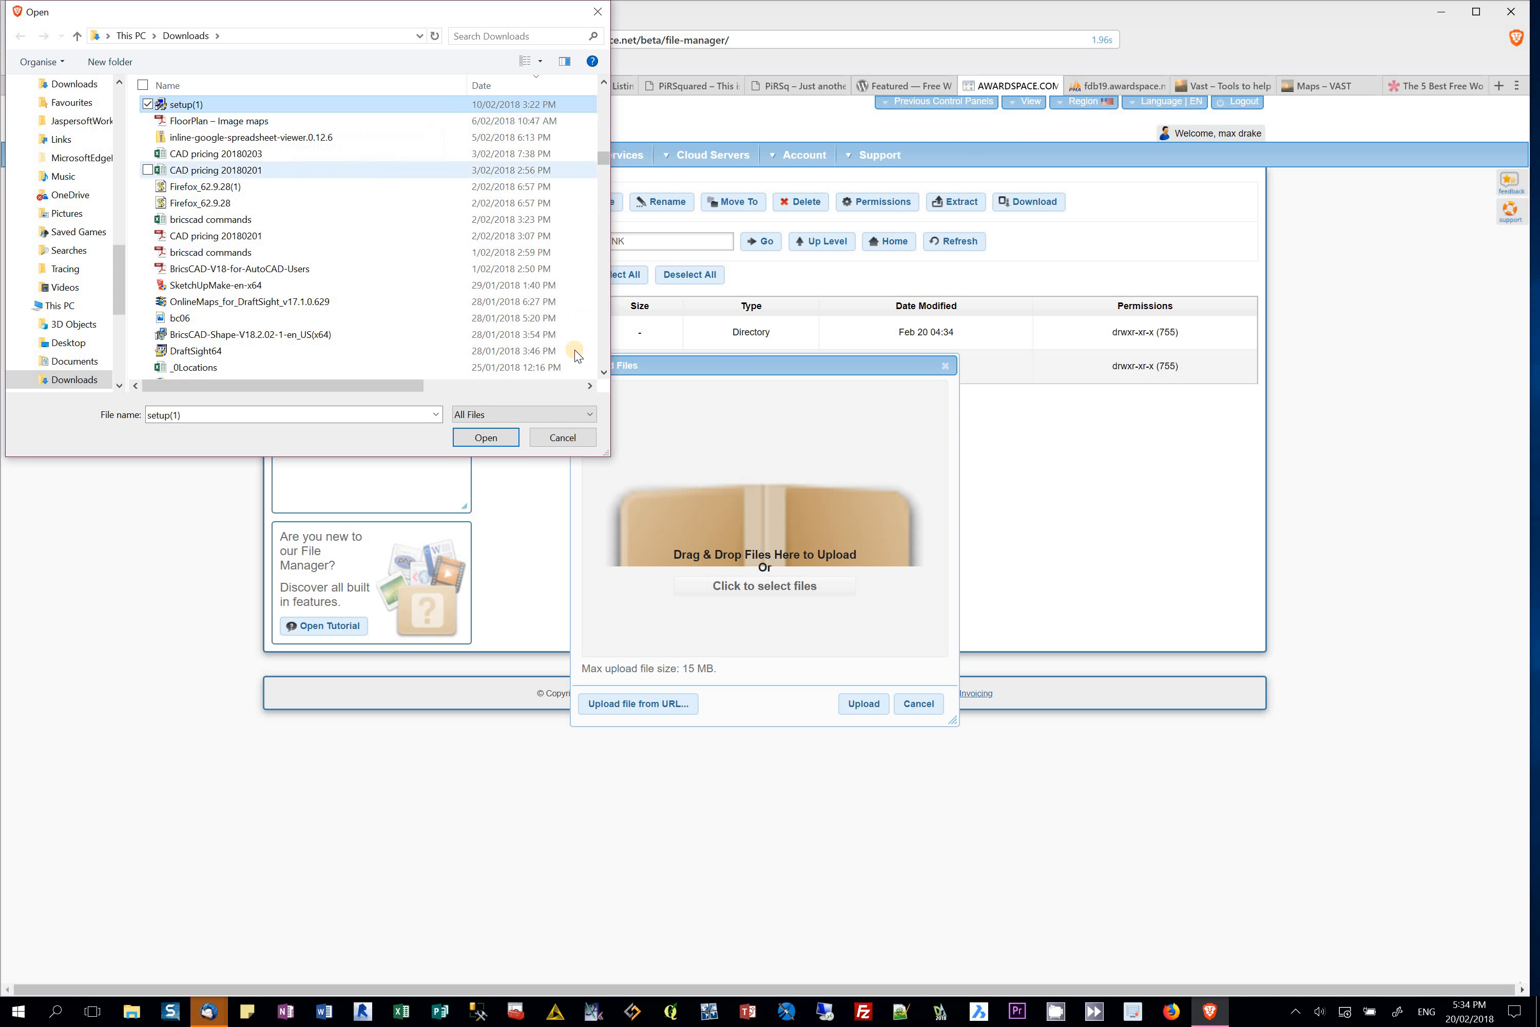
{"action": "left_click", "coordinate": [485, 439]}
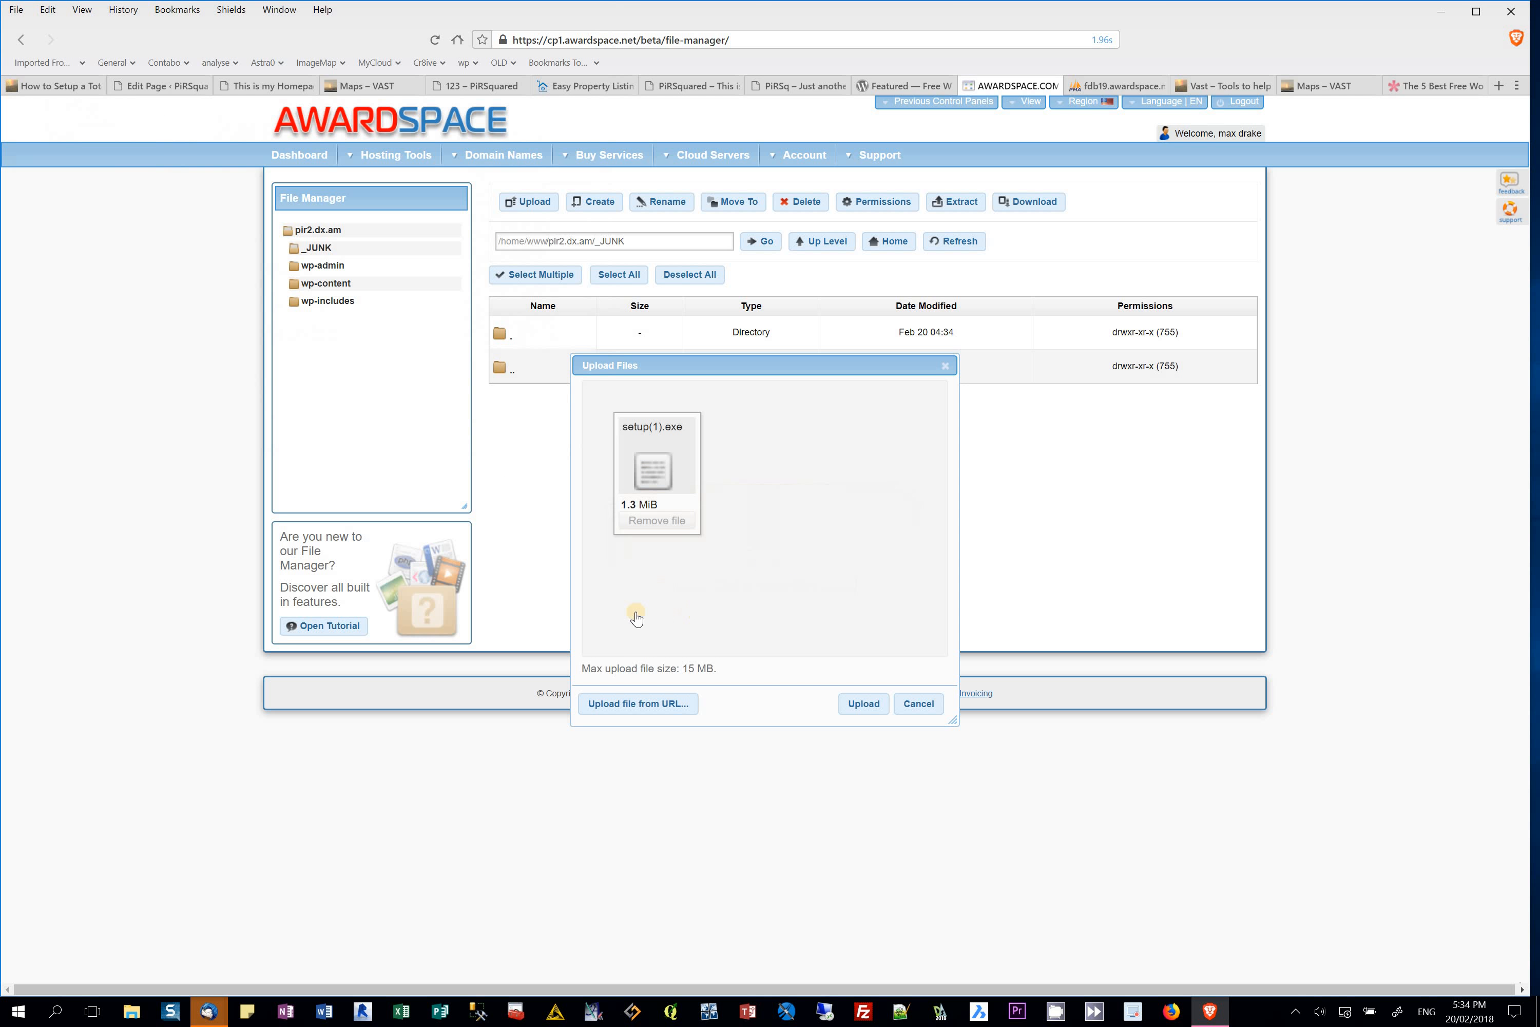
{"action": "left_click", "coordinate": [863, 705]}
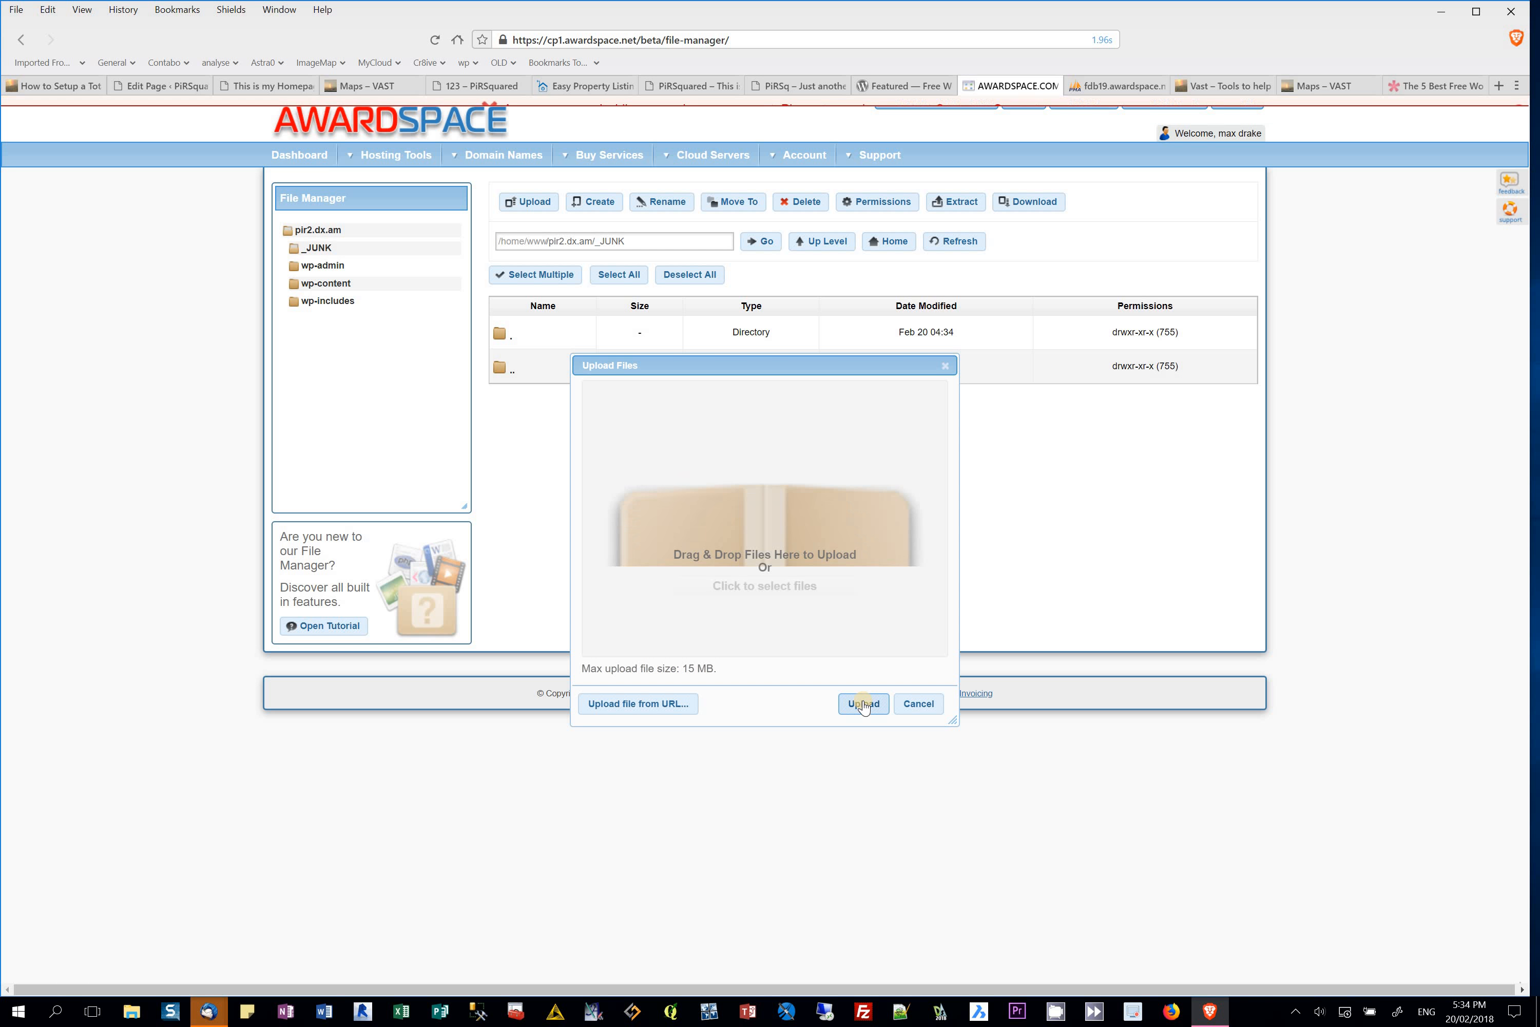
{"action": "left_click", "coordinate": [925, 706]}
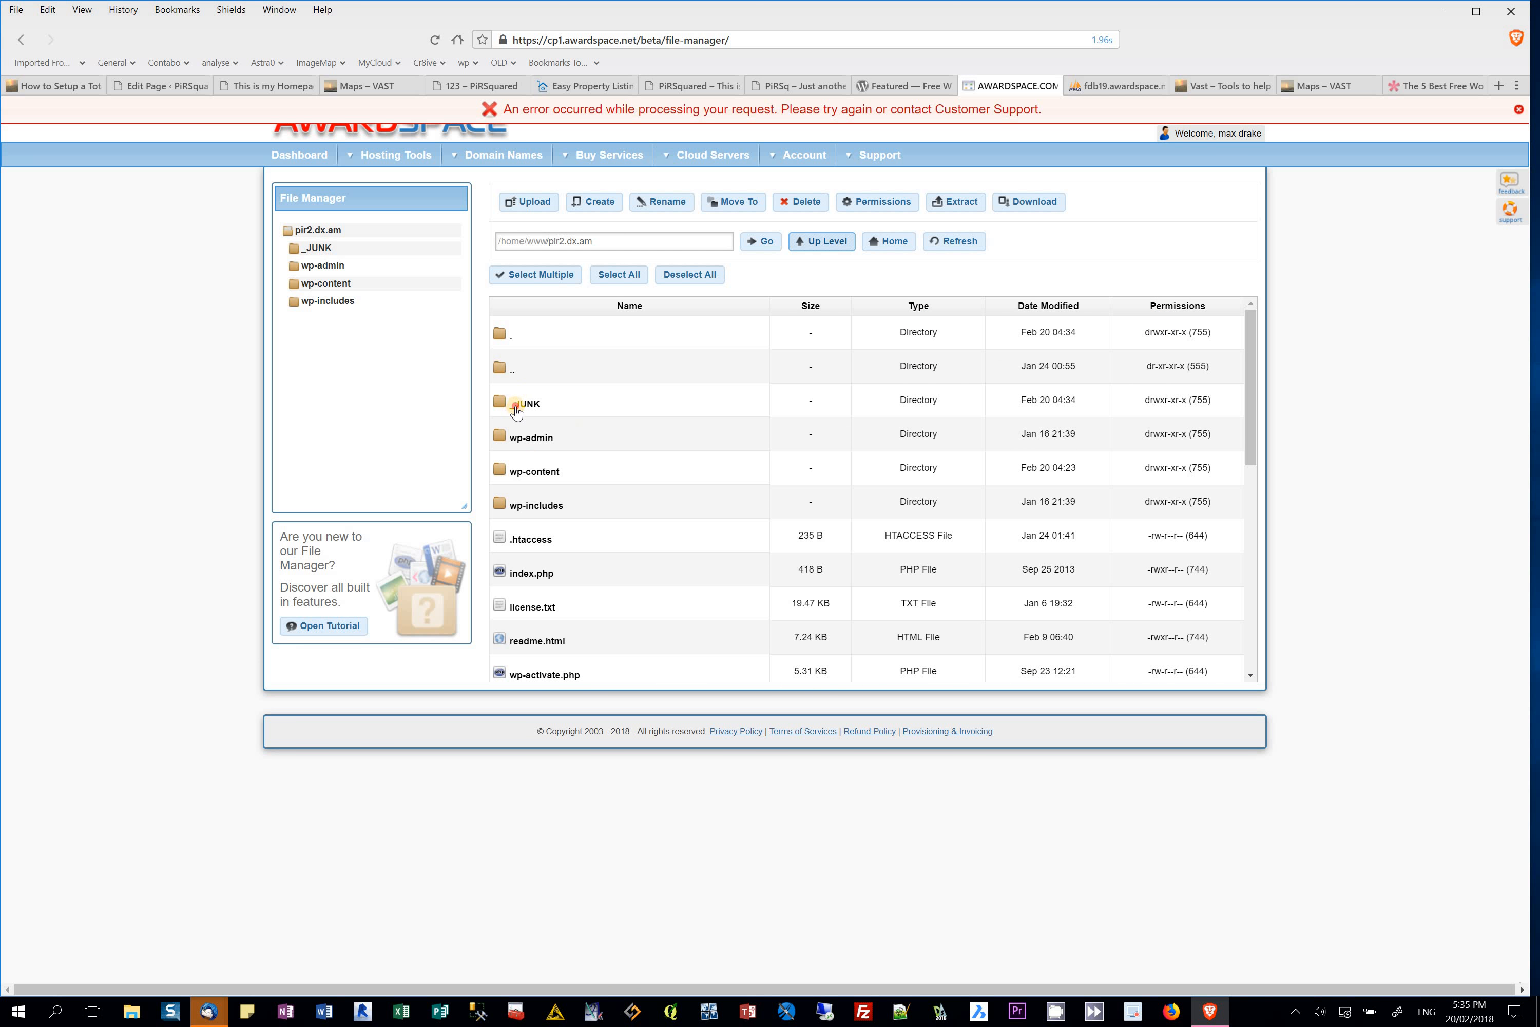
Step: Upload '03 - Revit Database Link User Guide.pdf' from Downloads\WhiteFeet\WhiteFeet Tools\Documentation into _JUNK
{"action": "double_click", "coordinate": [517, 406]}
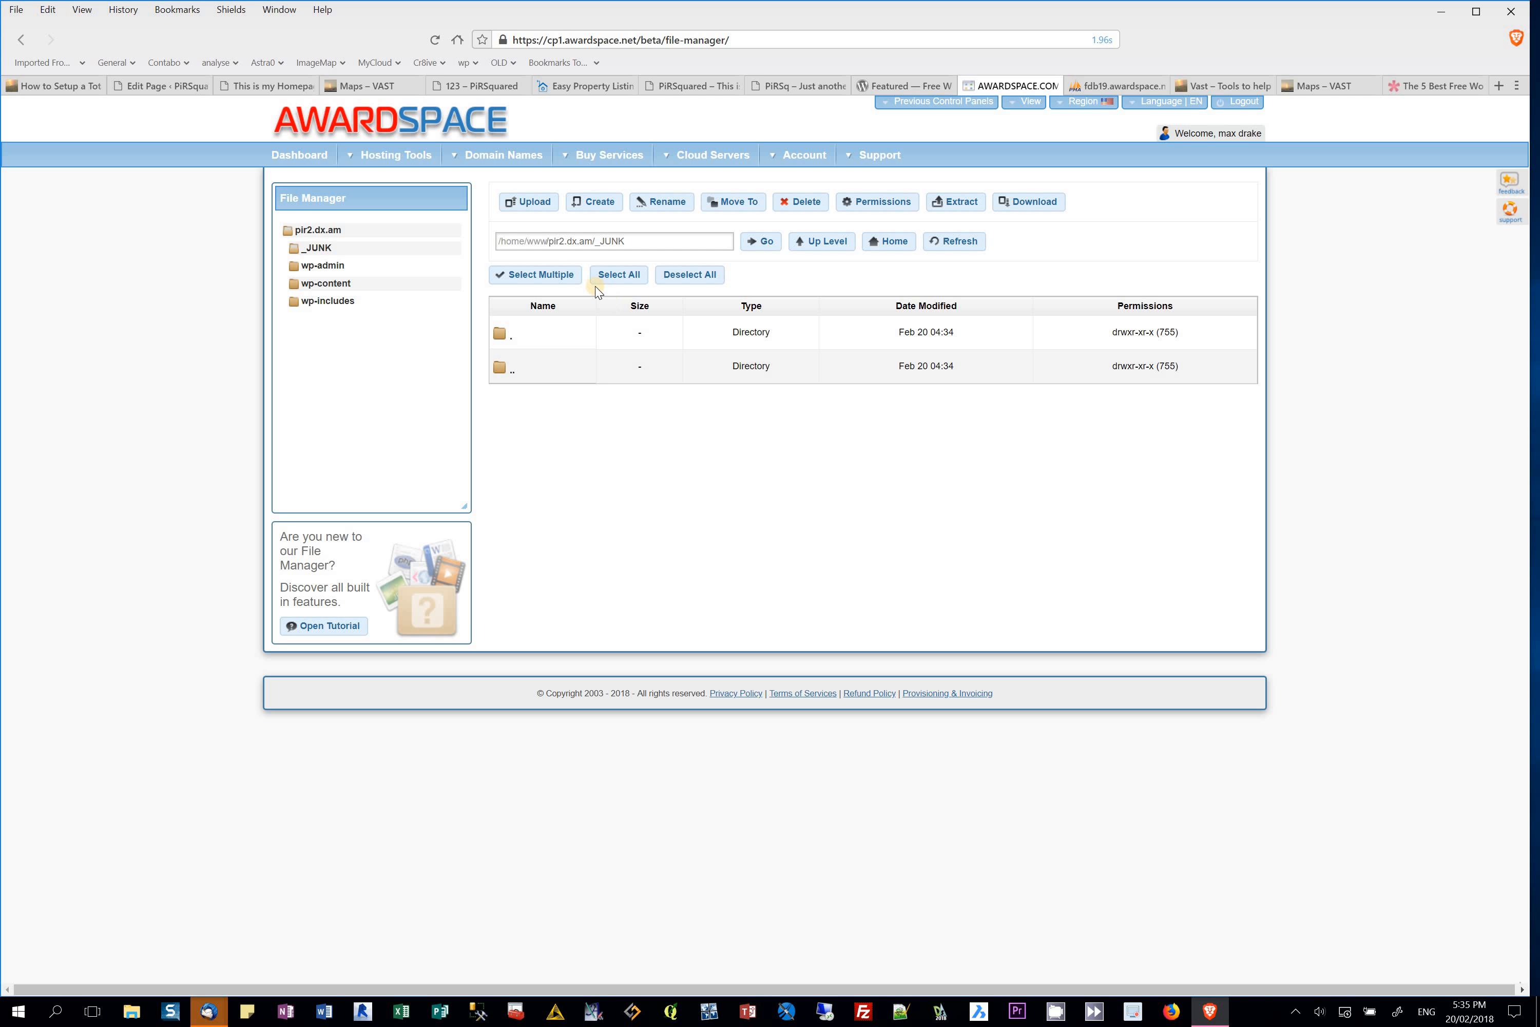
{"action": "left_click", "coordinate": [528, 201]}
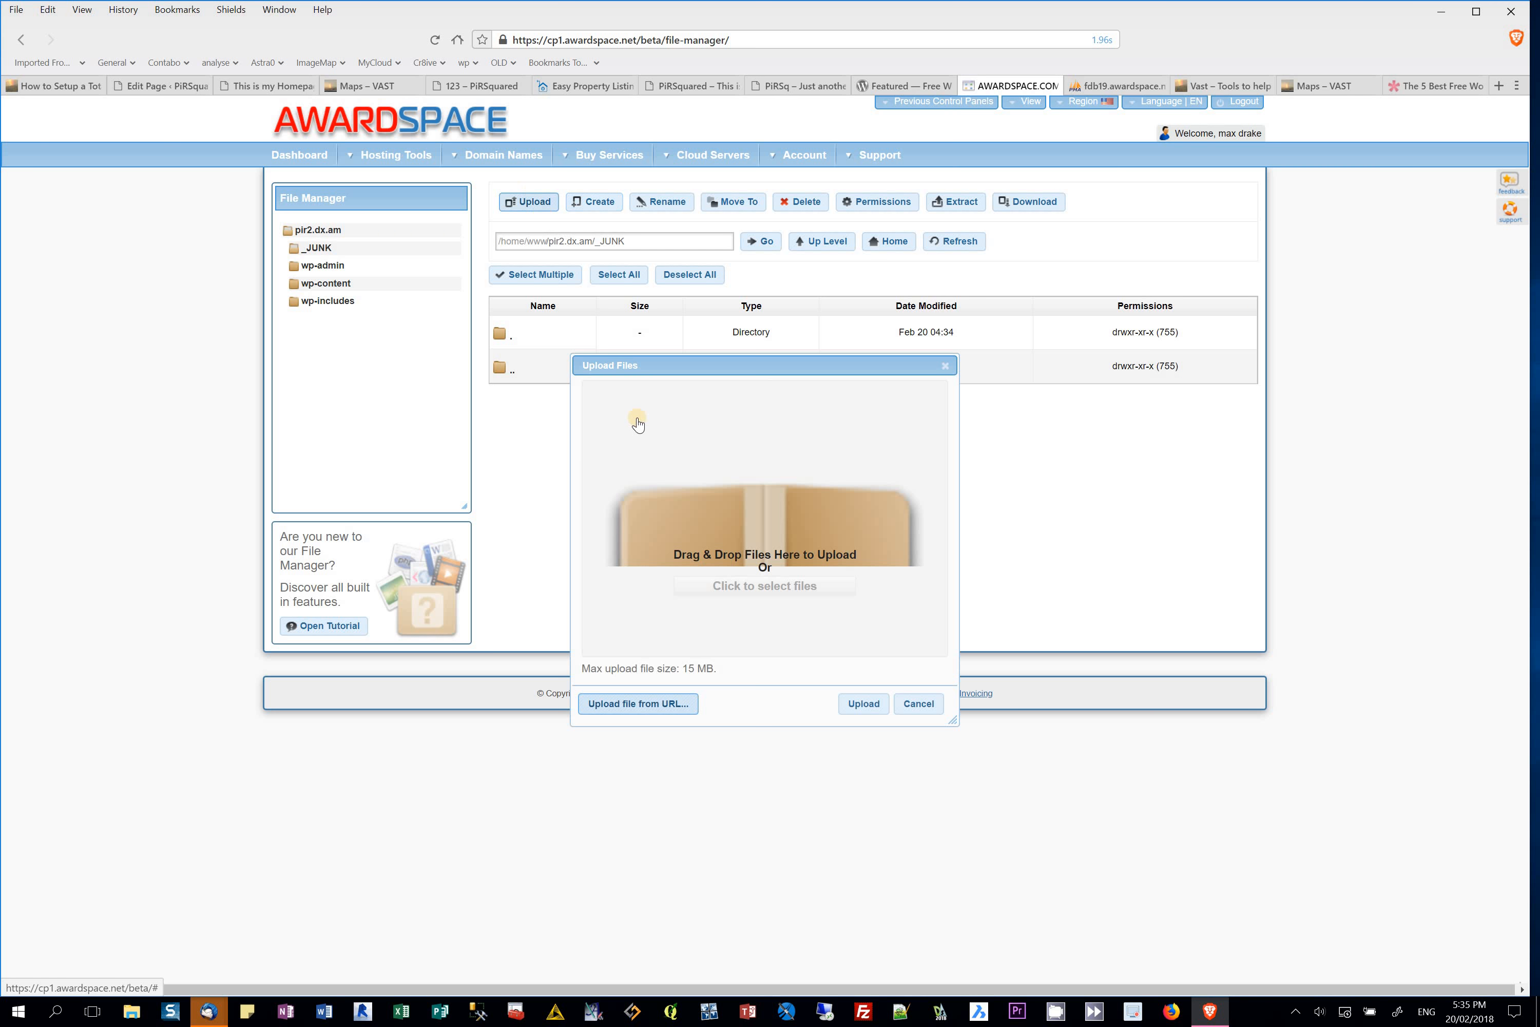
{"action": "left_click", "coordinate": [778, 588]}
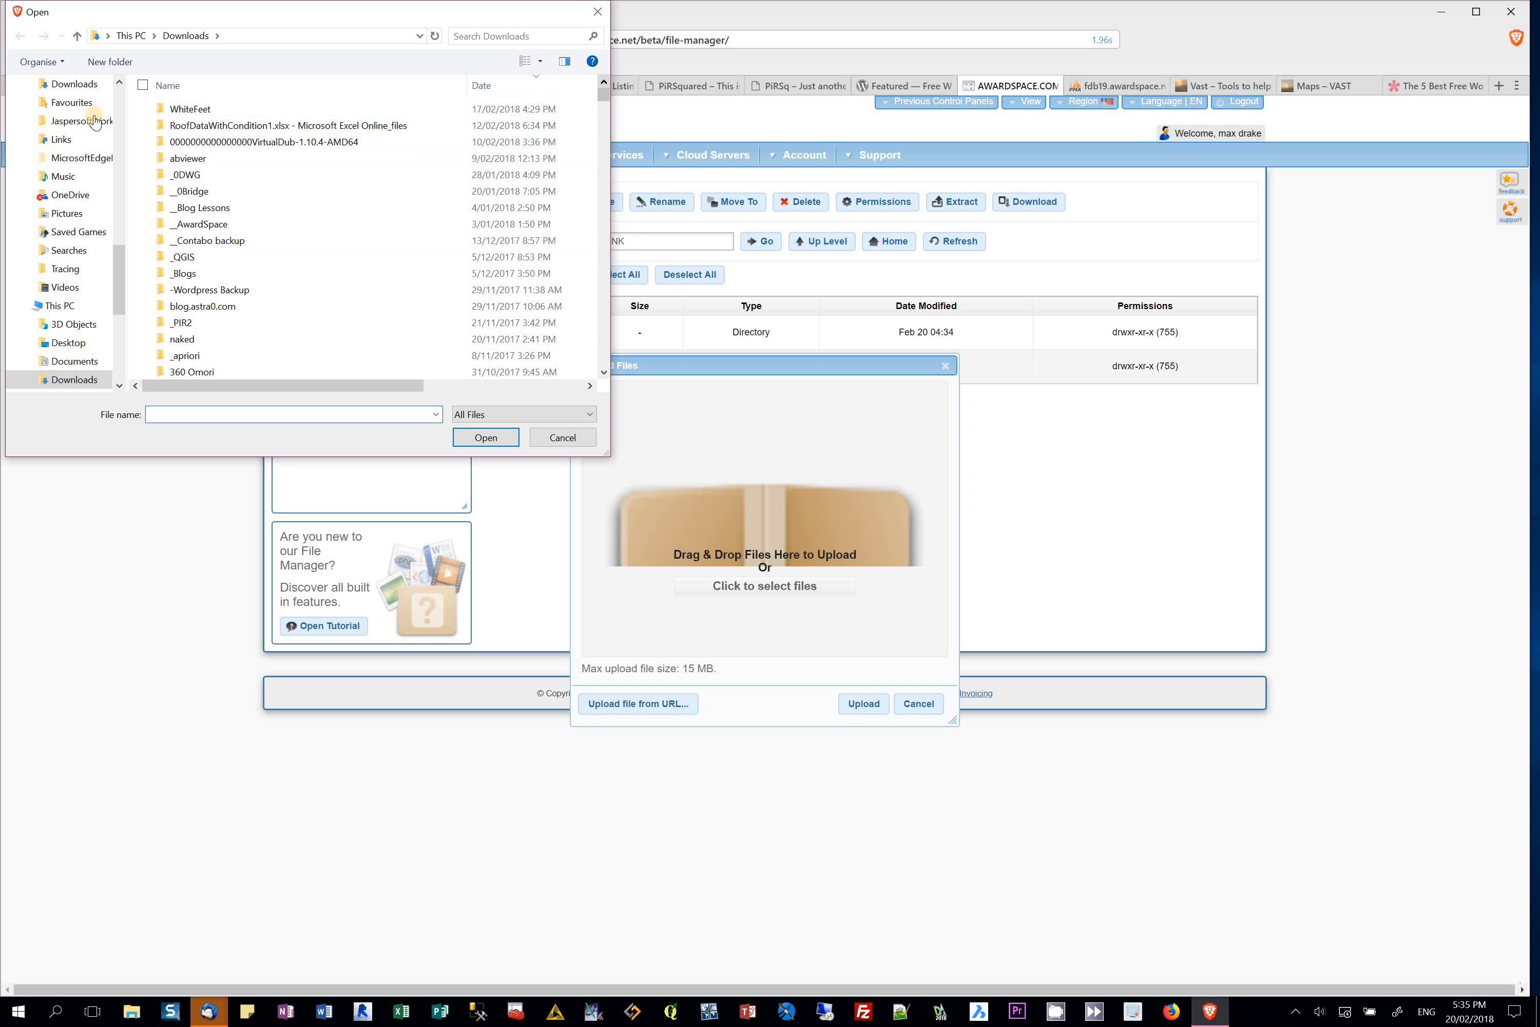
{"action": "double_click", "coordinate": [192, 110]}
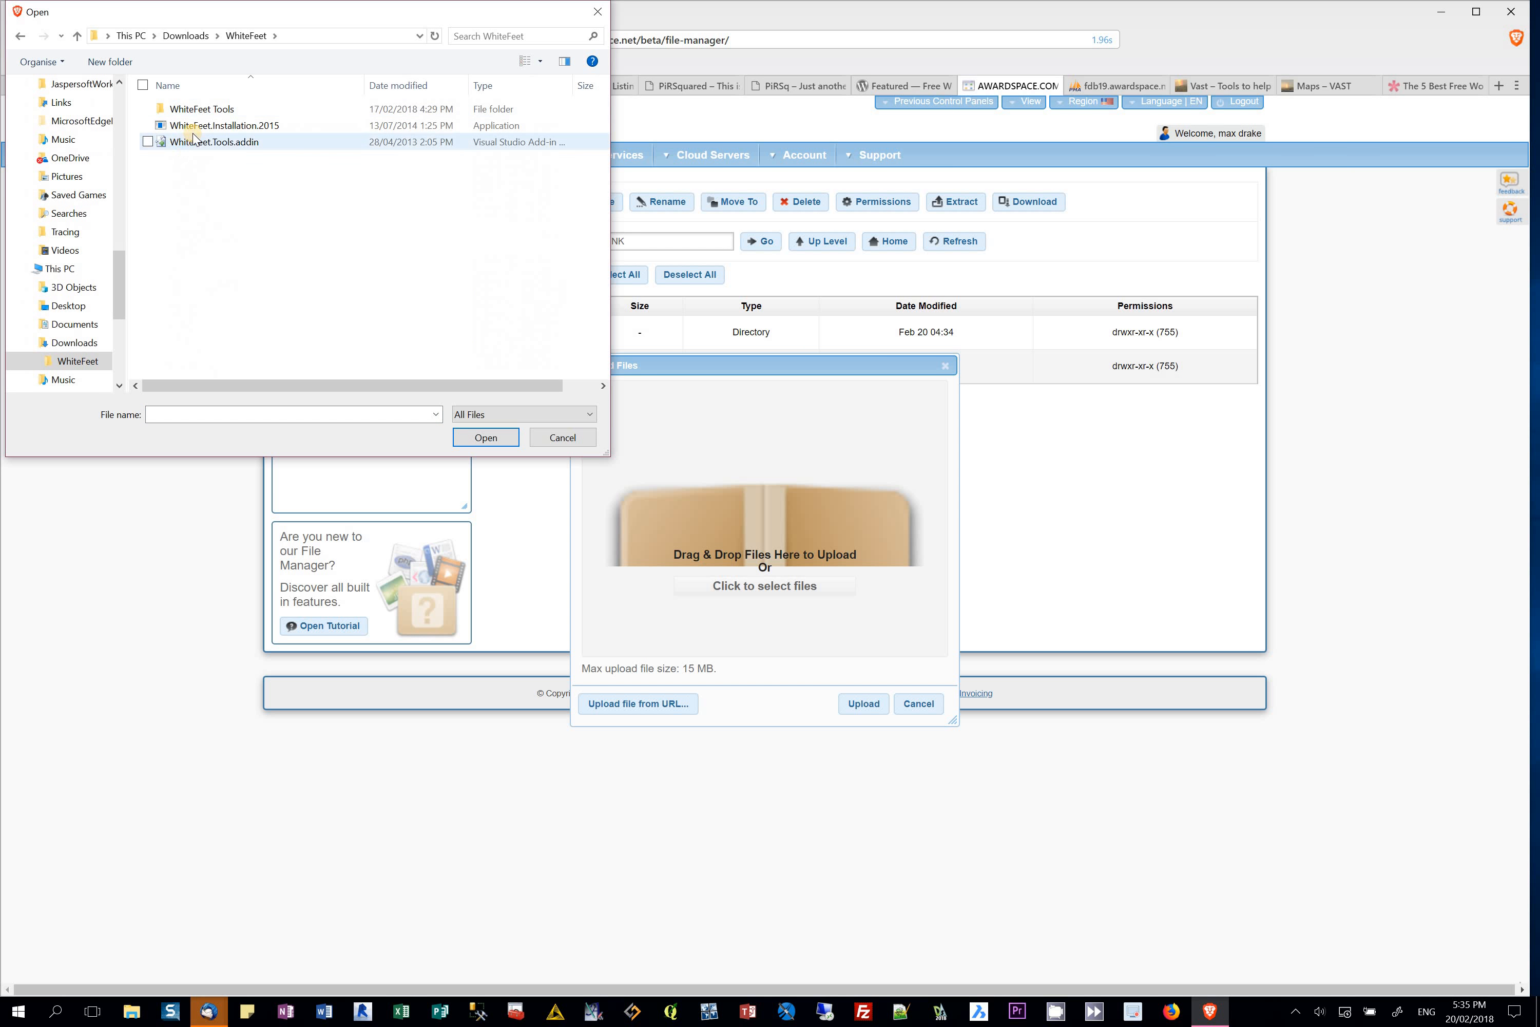
{"action": "double_click", "coordinate": [198, 112]}
{"action": "double_click", "coordinate": [192, 123]}
{"action": "left_click", "coordinate": [198, 142]}
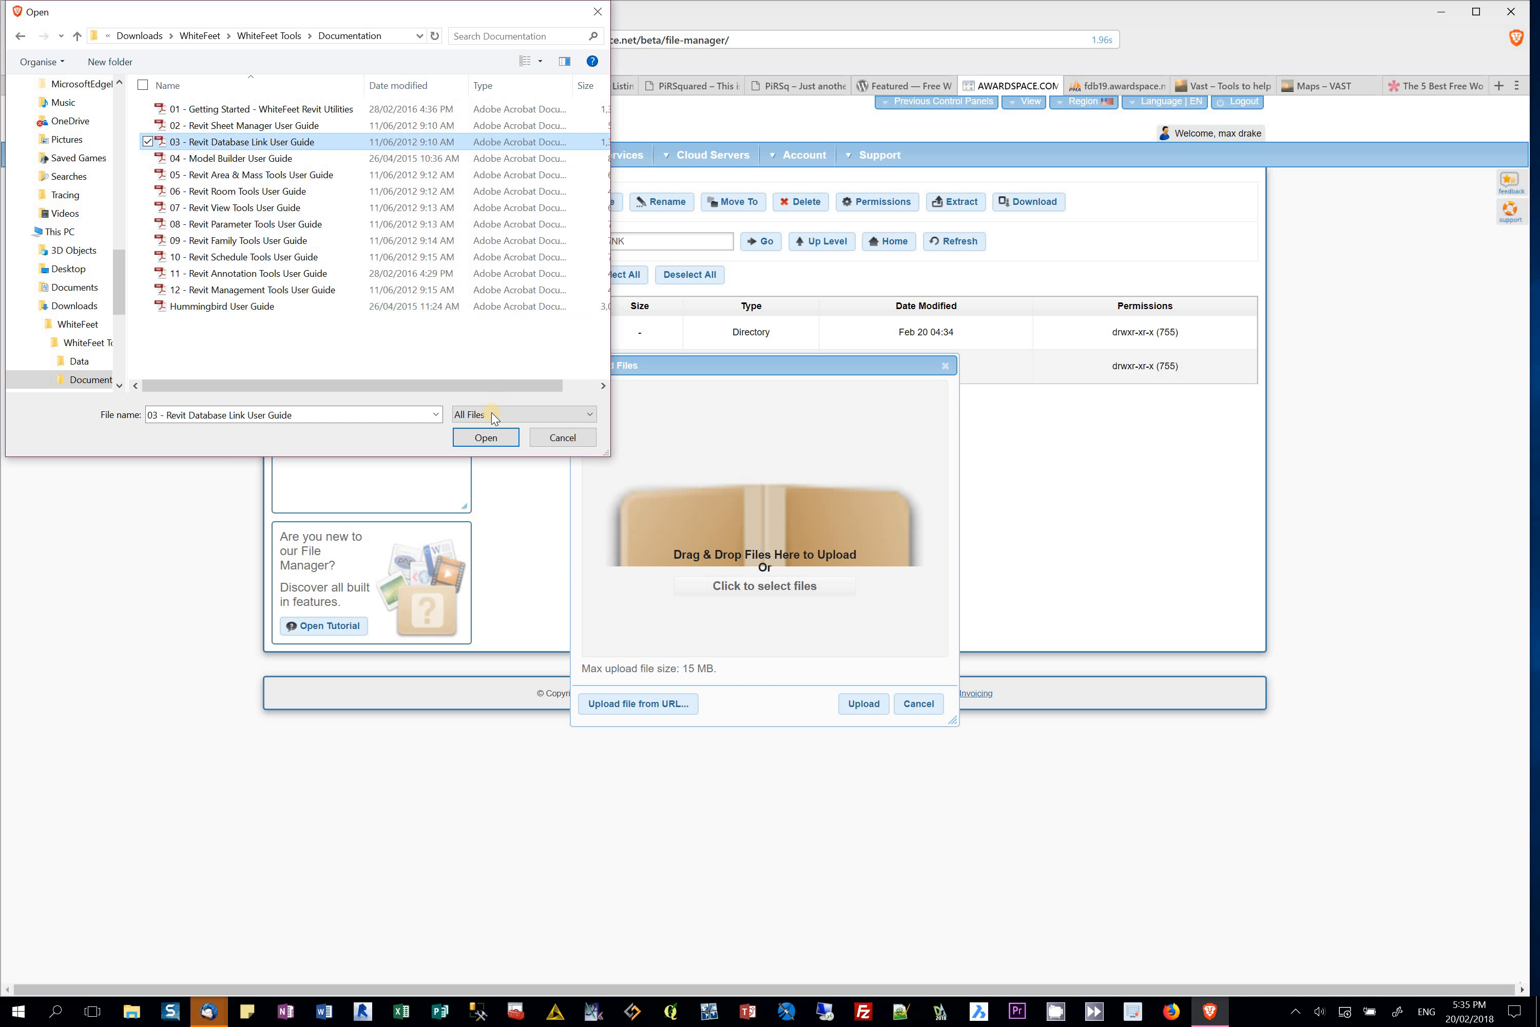
{"action": "left_click", "coordinate": [486, 437]}
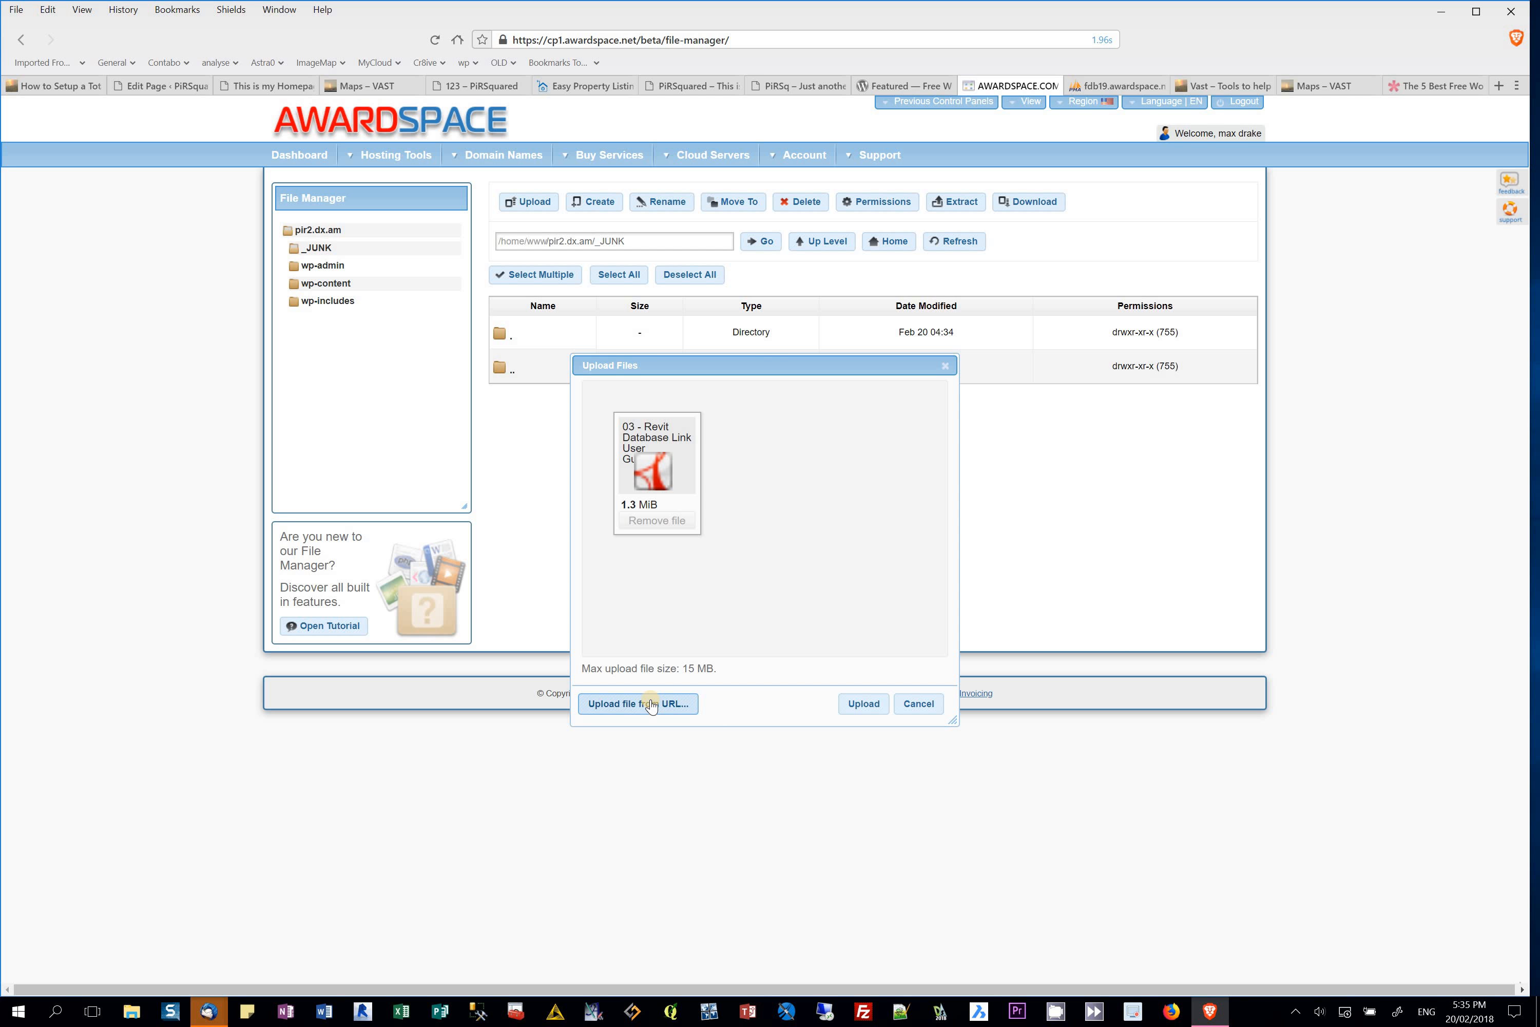
{"action": "left_click", "coordinate": [855, 708]}
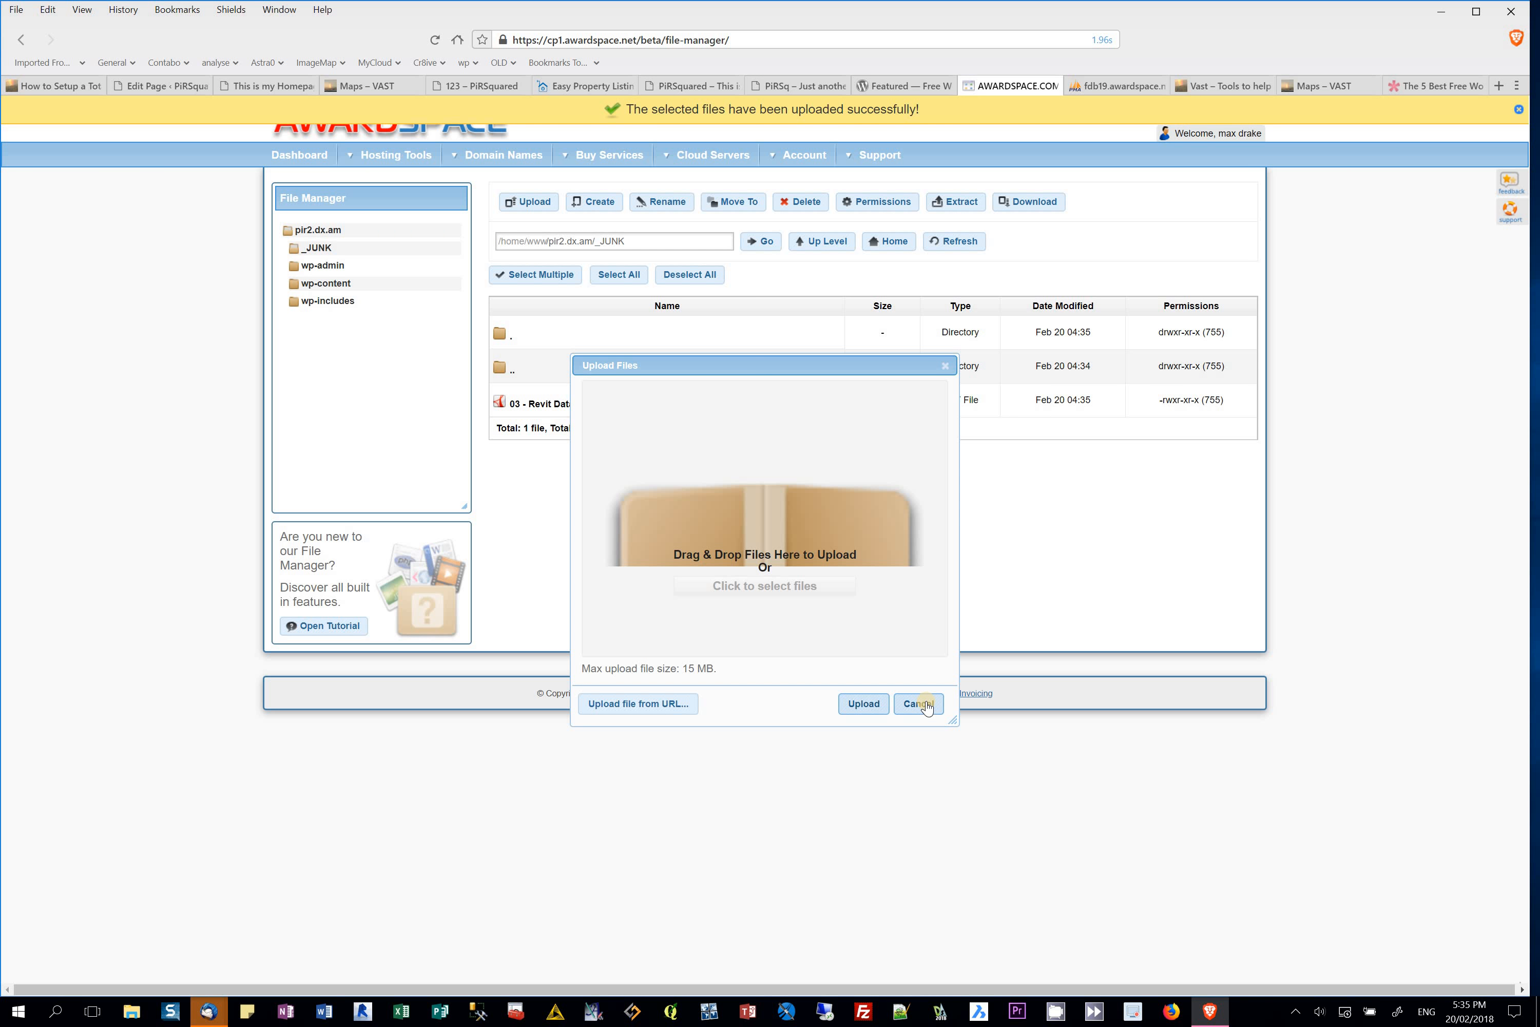
{"action": "left_click", "coordinate": [926, 707]}
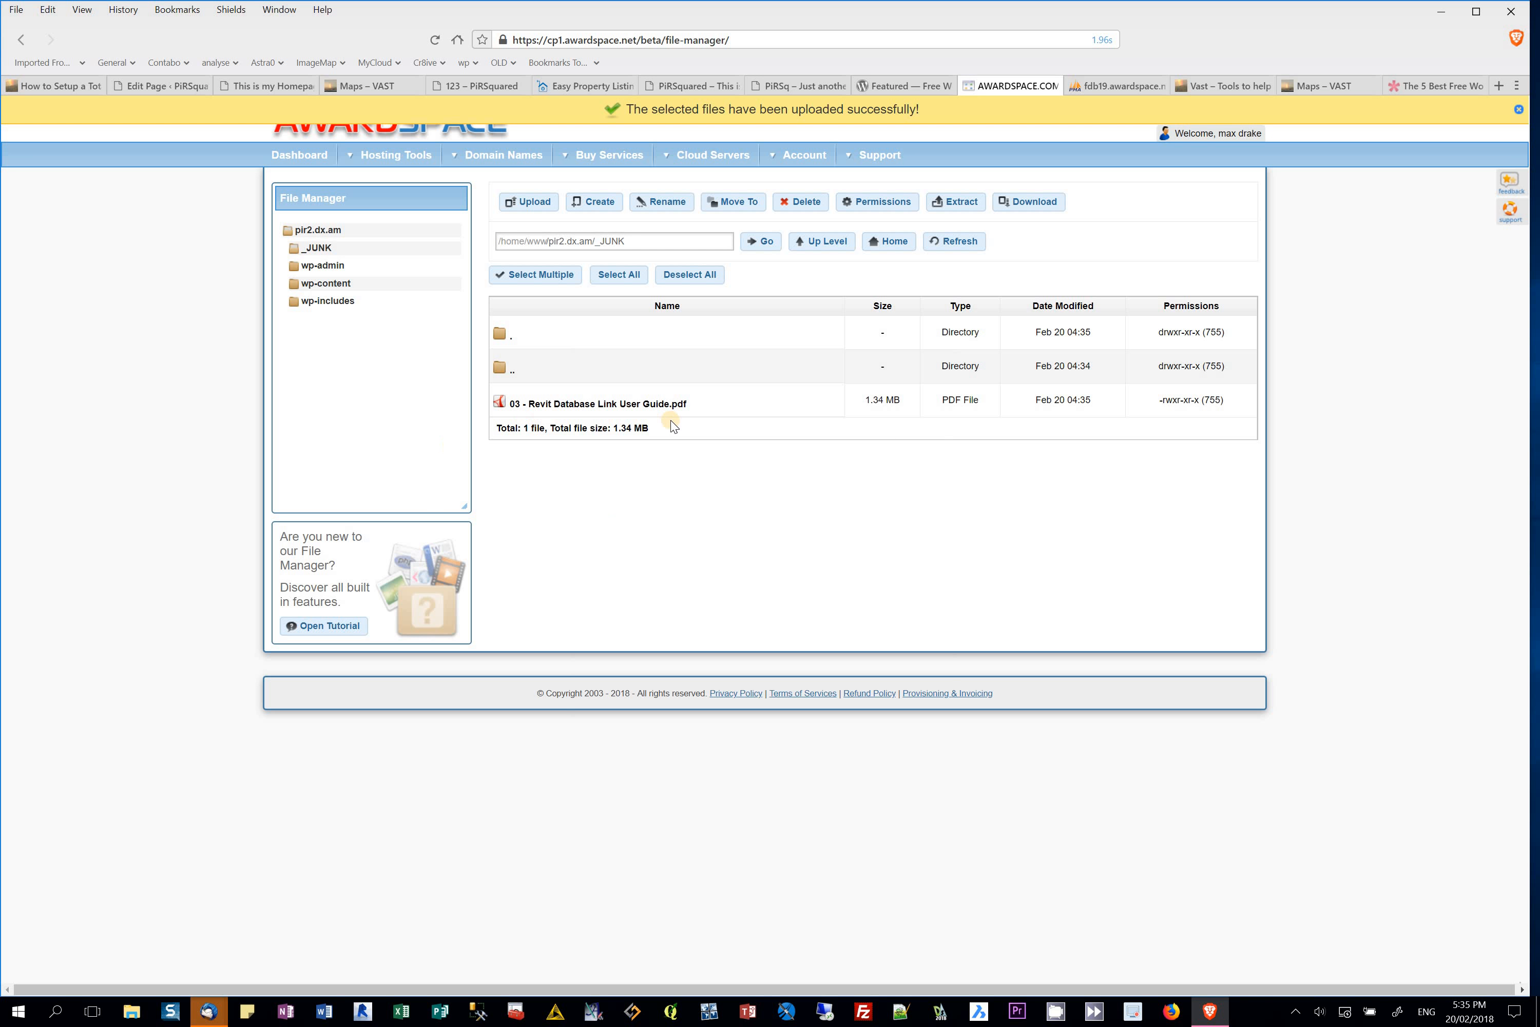